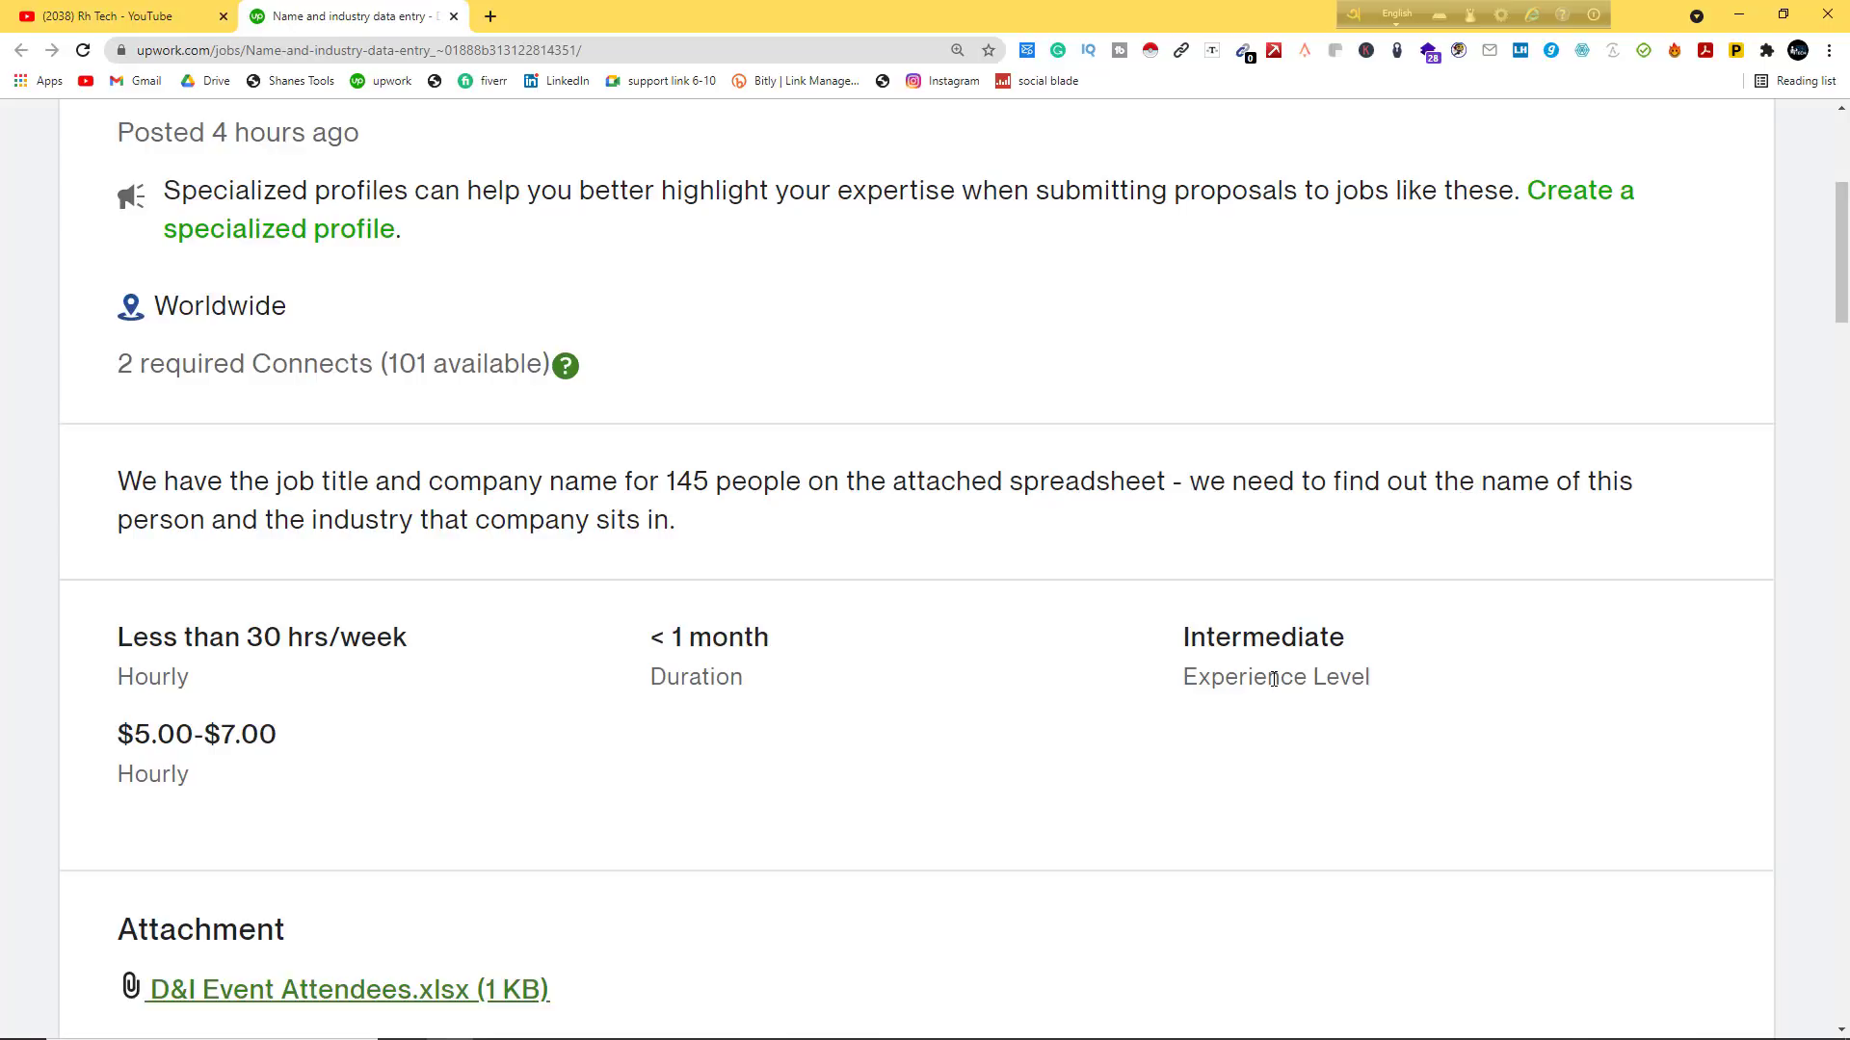
# Step: Review the job post's attachment, then examine the Name, Title, Company and Industry columns in the D&I Event Attendees workbook in Excel
pyautogui.scroll(-1, 223, 781)
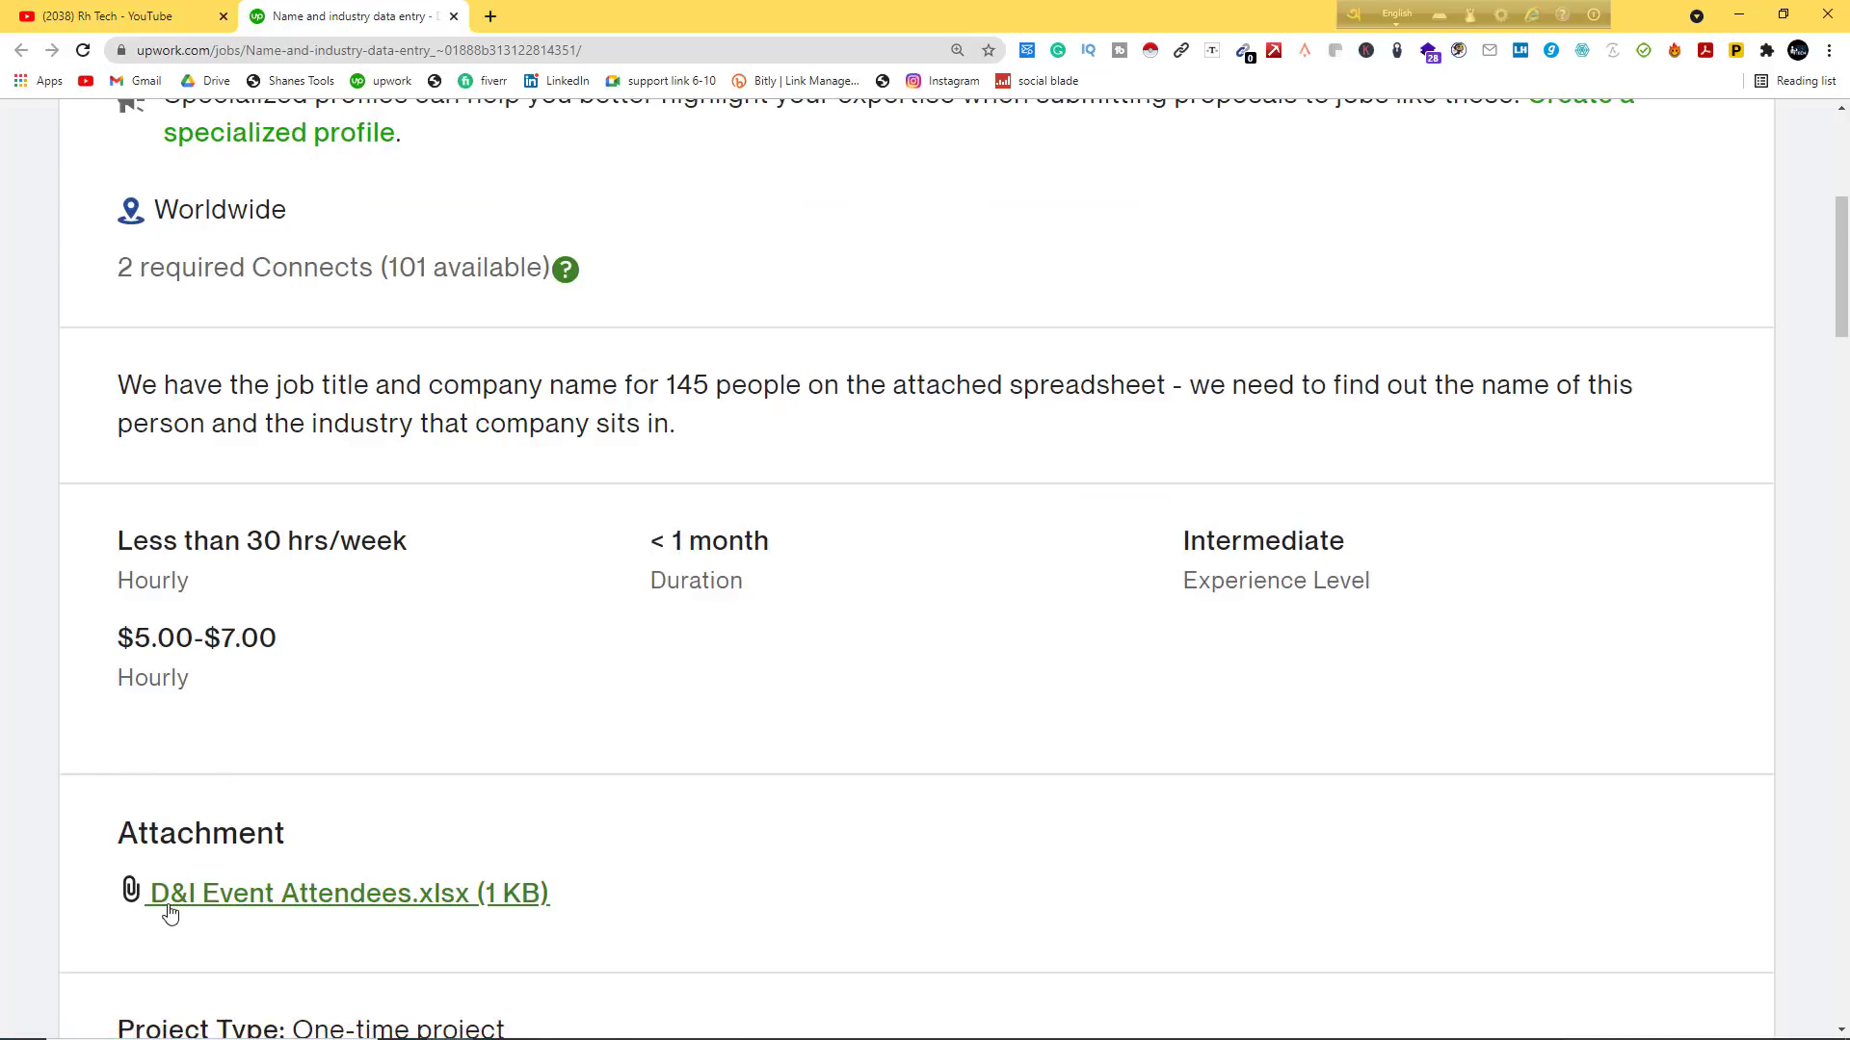
pyautogui.moveTo(405, 1035)
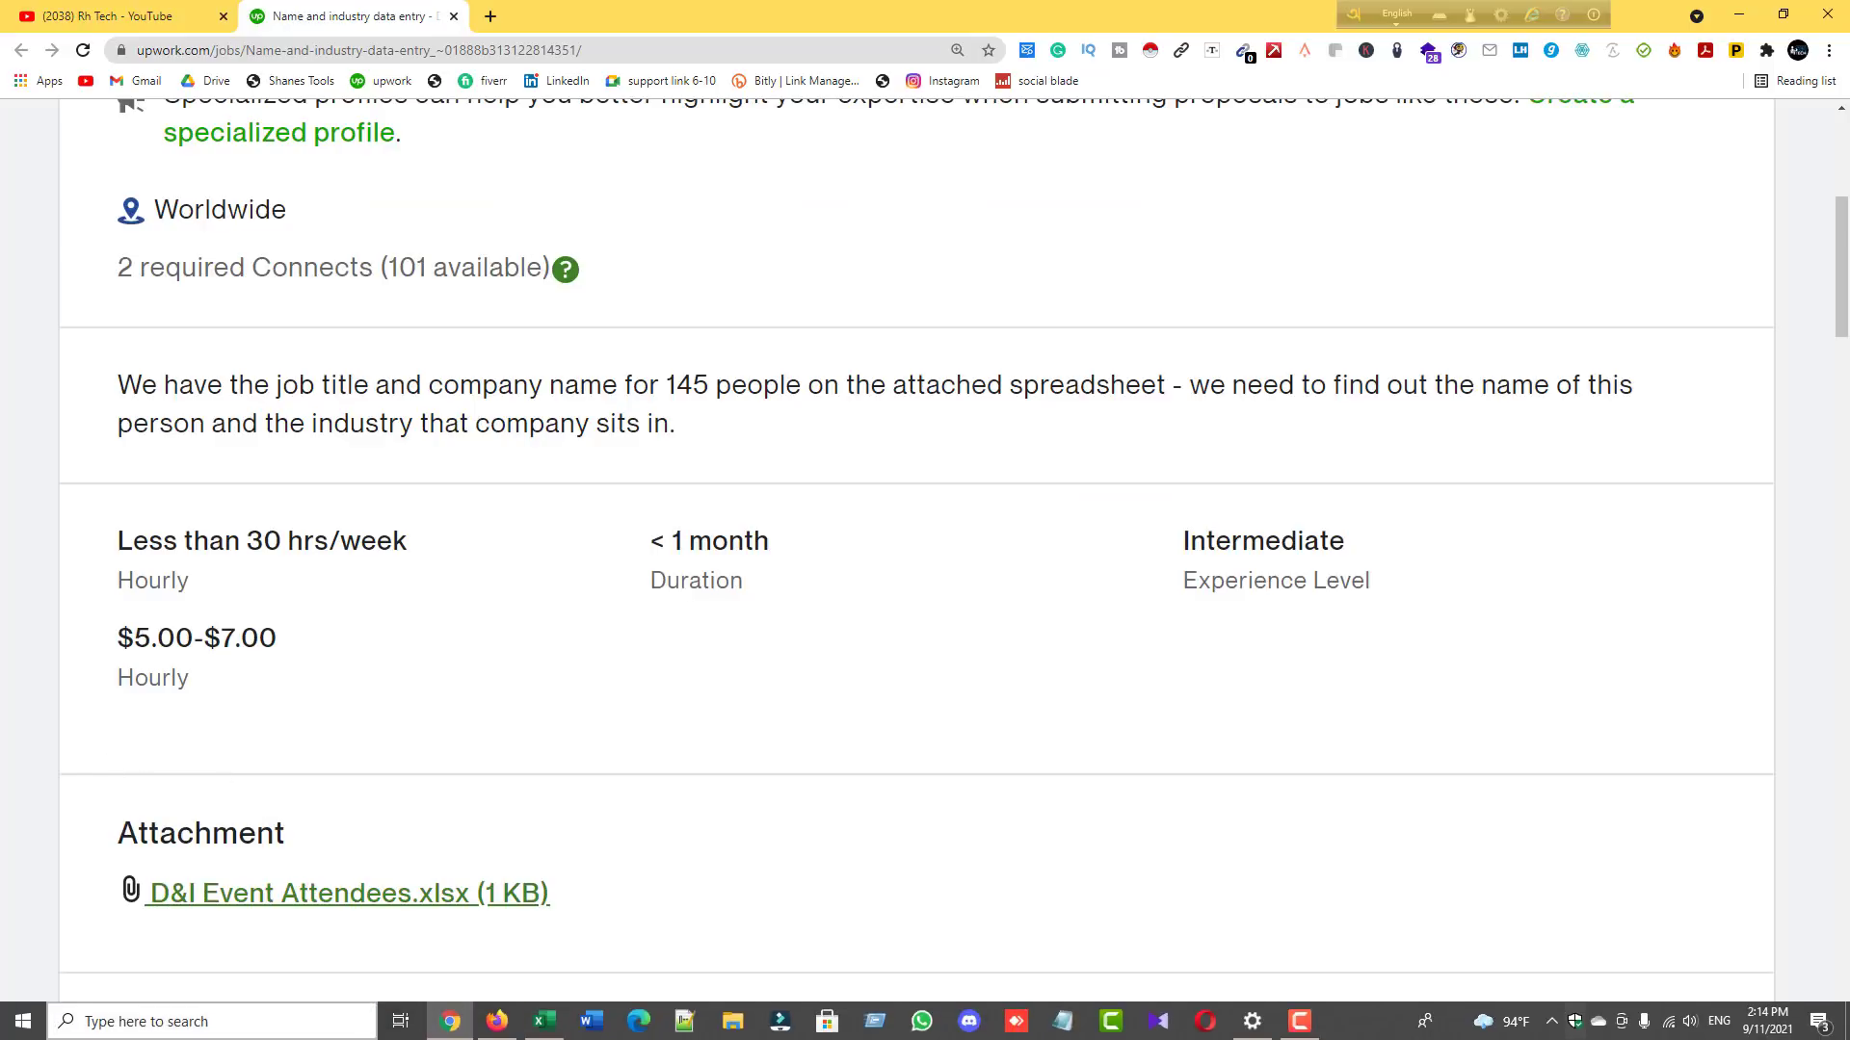
pyautogui.click(531, 1031)
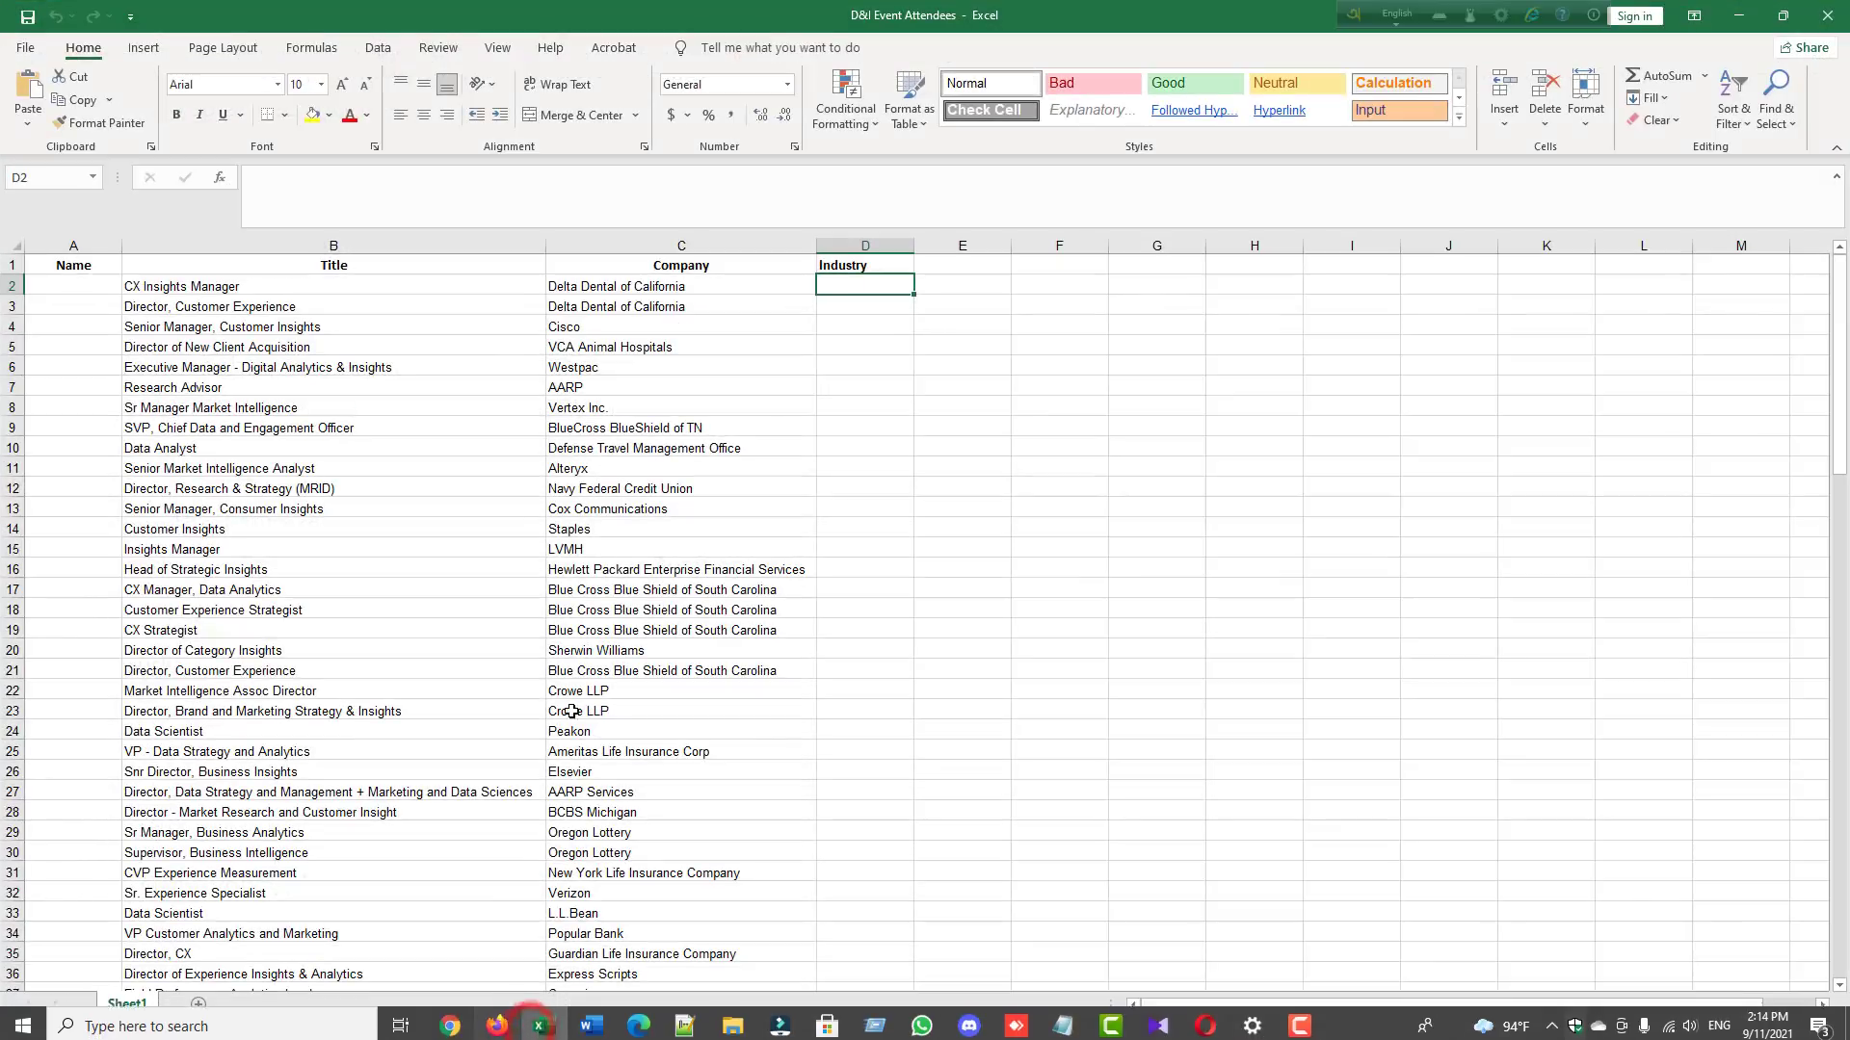
pyautogui.click(179, 246)
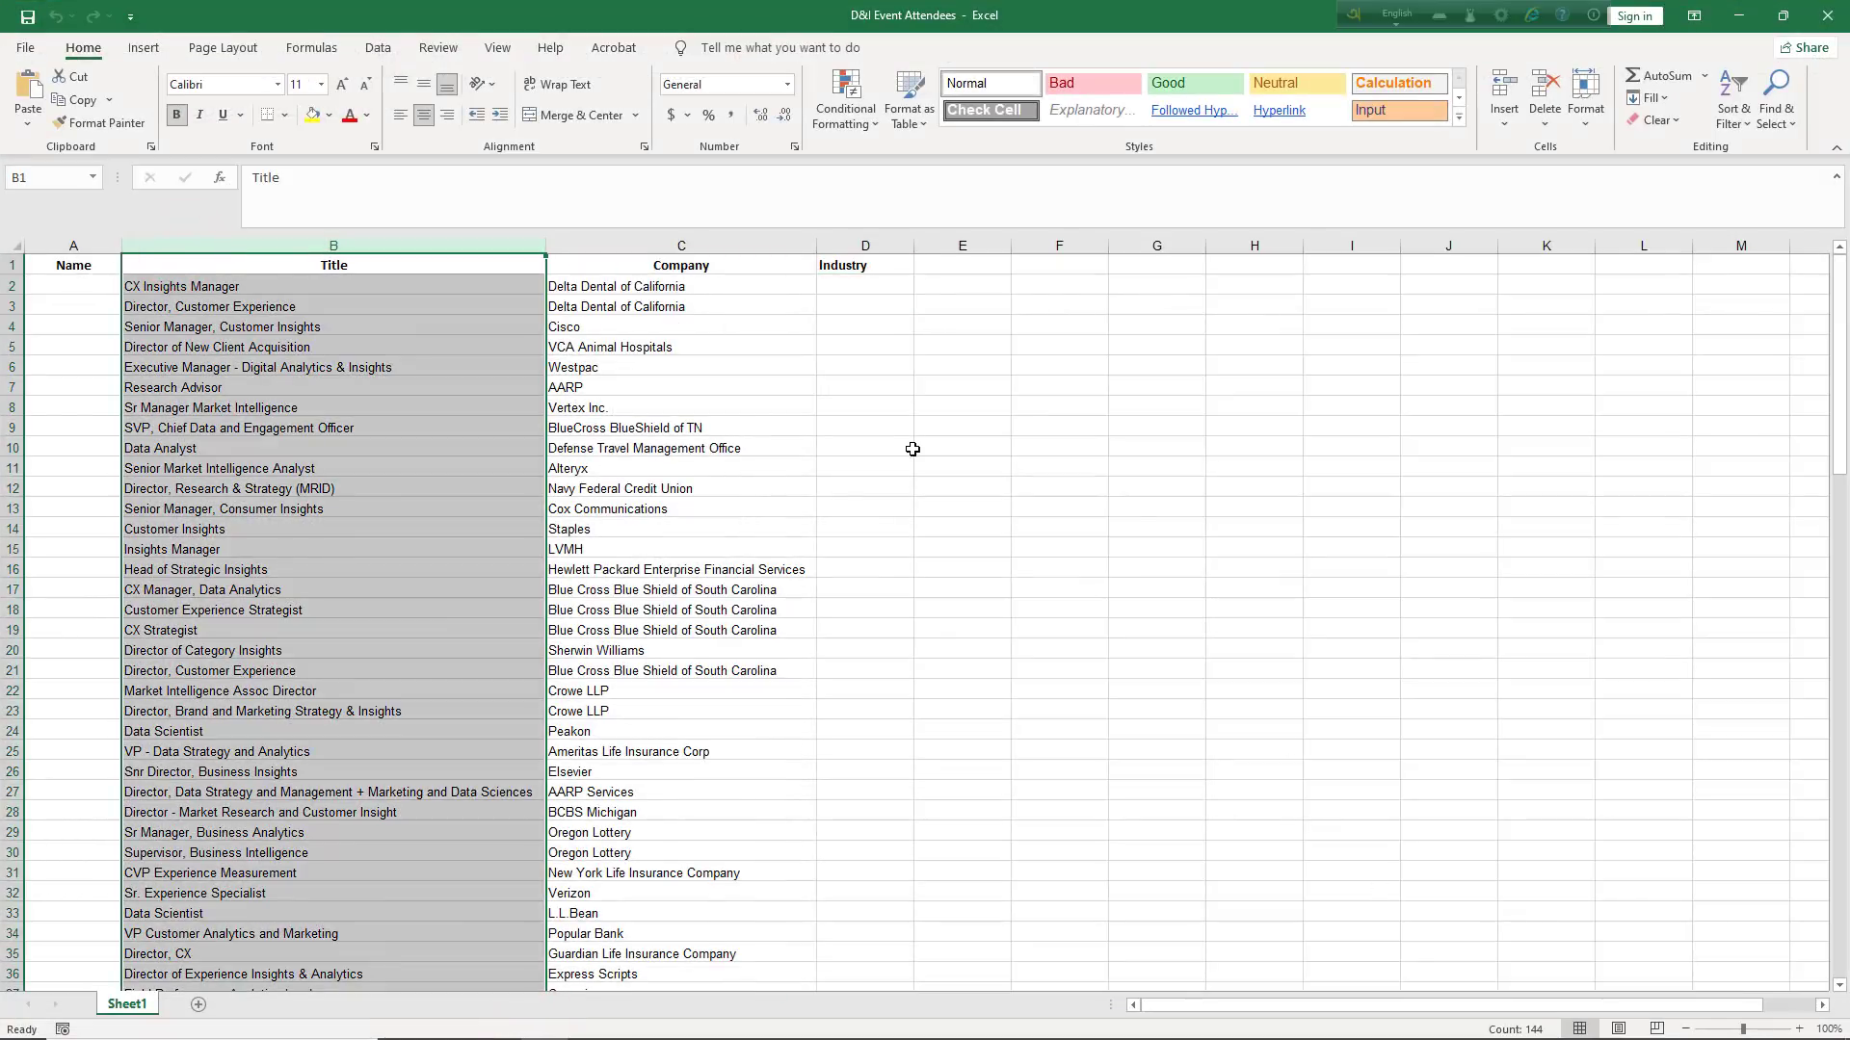
pyautogui.keyDown('ctrl'); pyautogui.scroll(6, 858, 517); pyautogui.keyUp('ctrl')
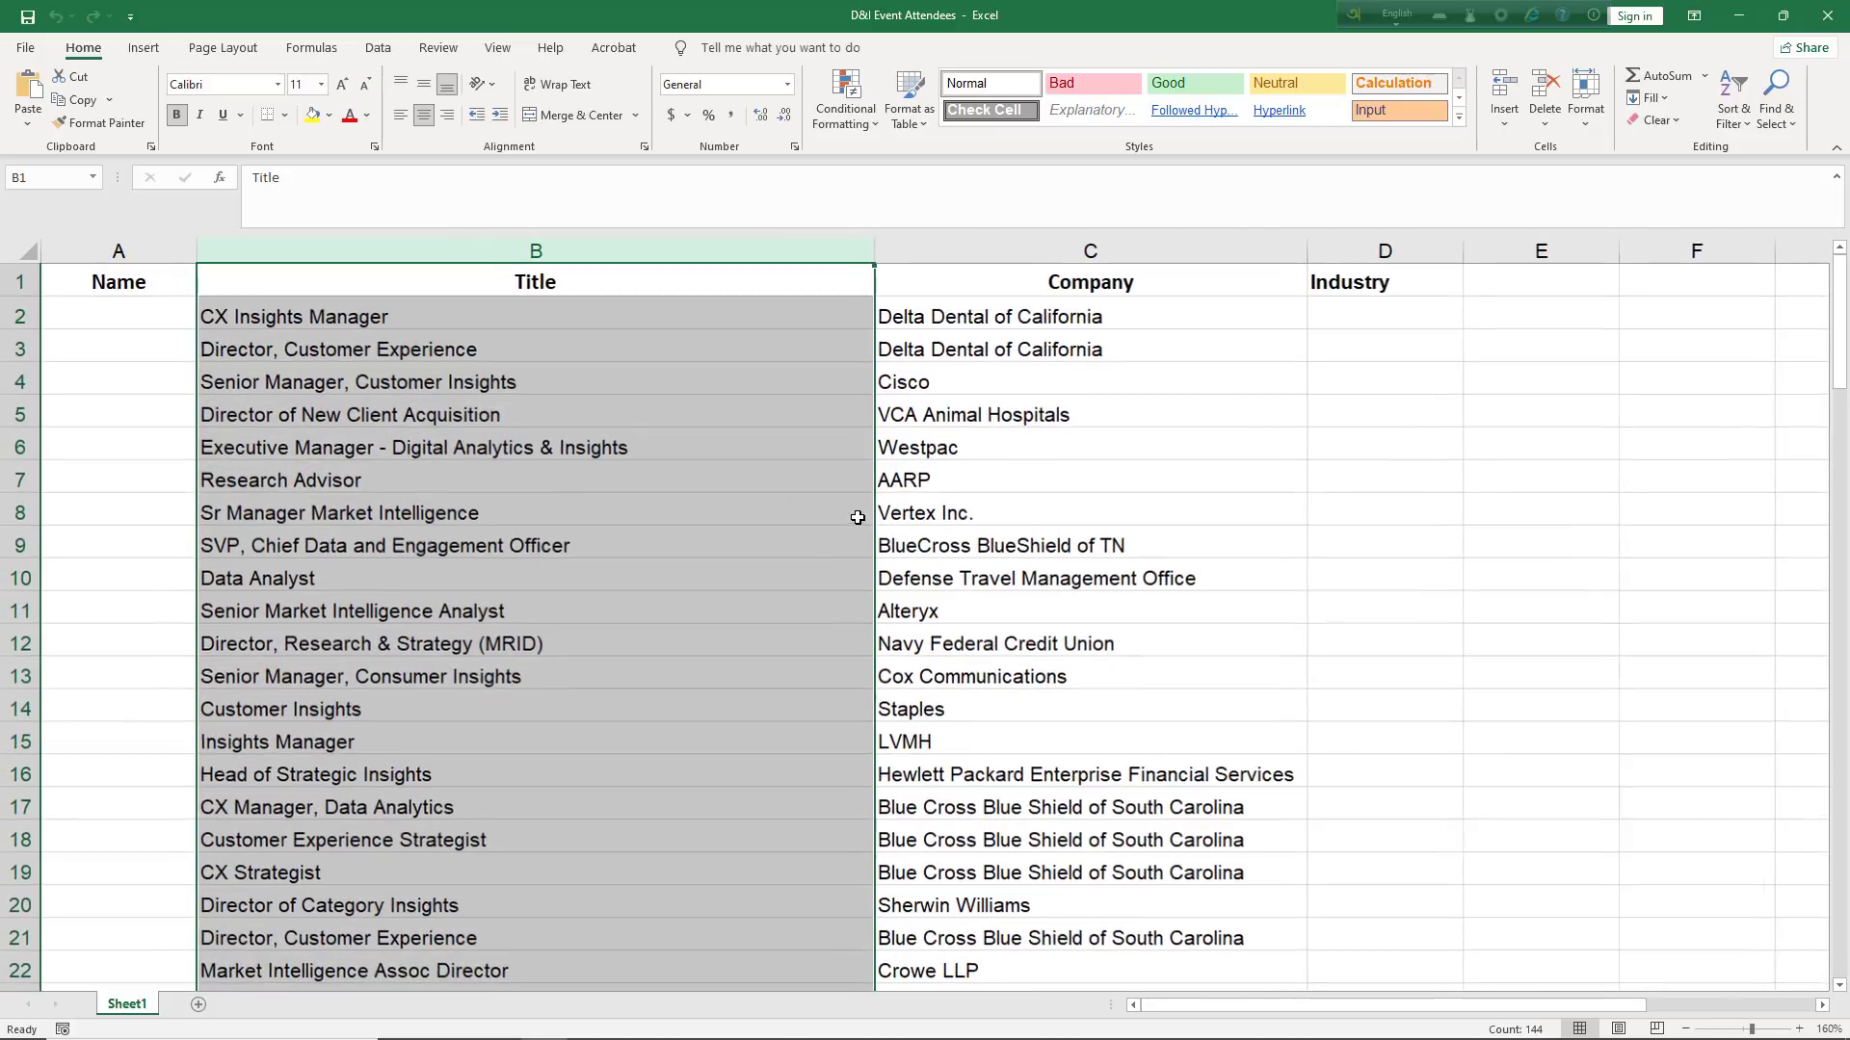
pyautogui.click(106, 319)
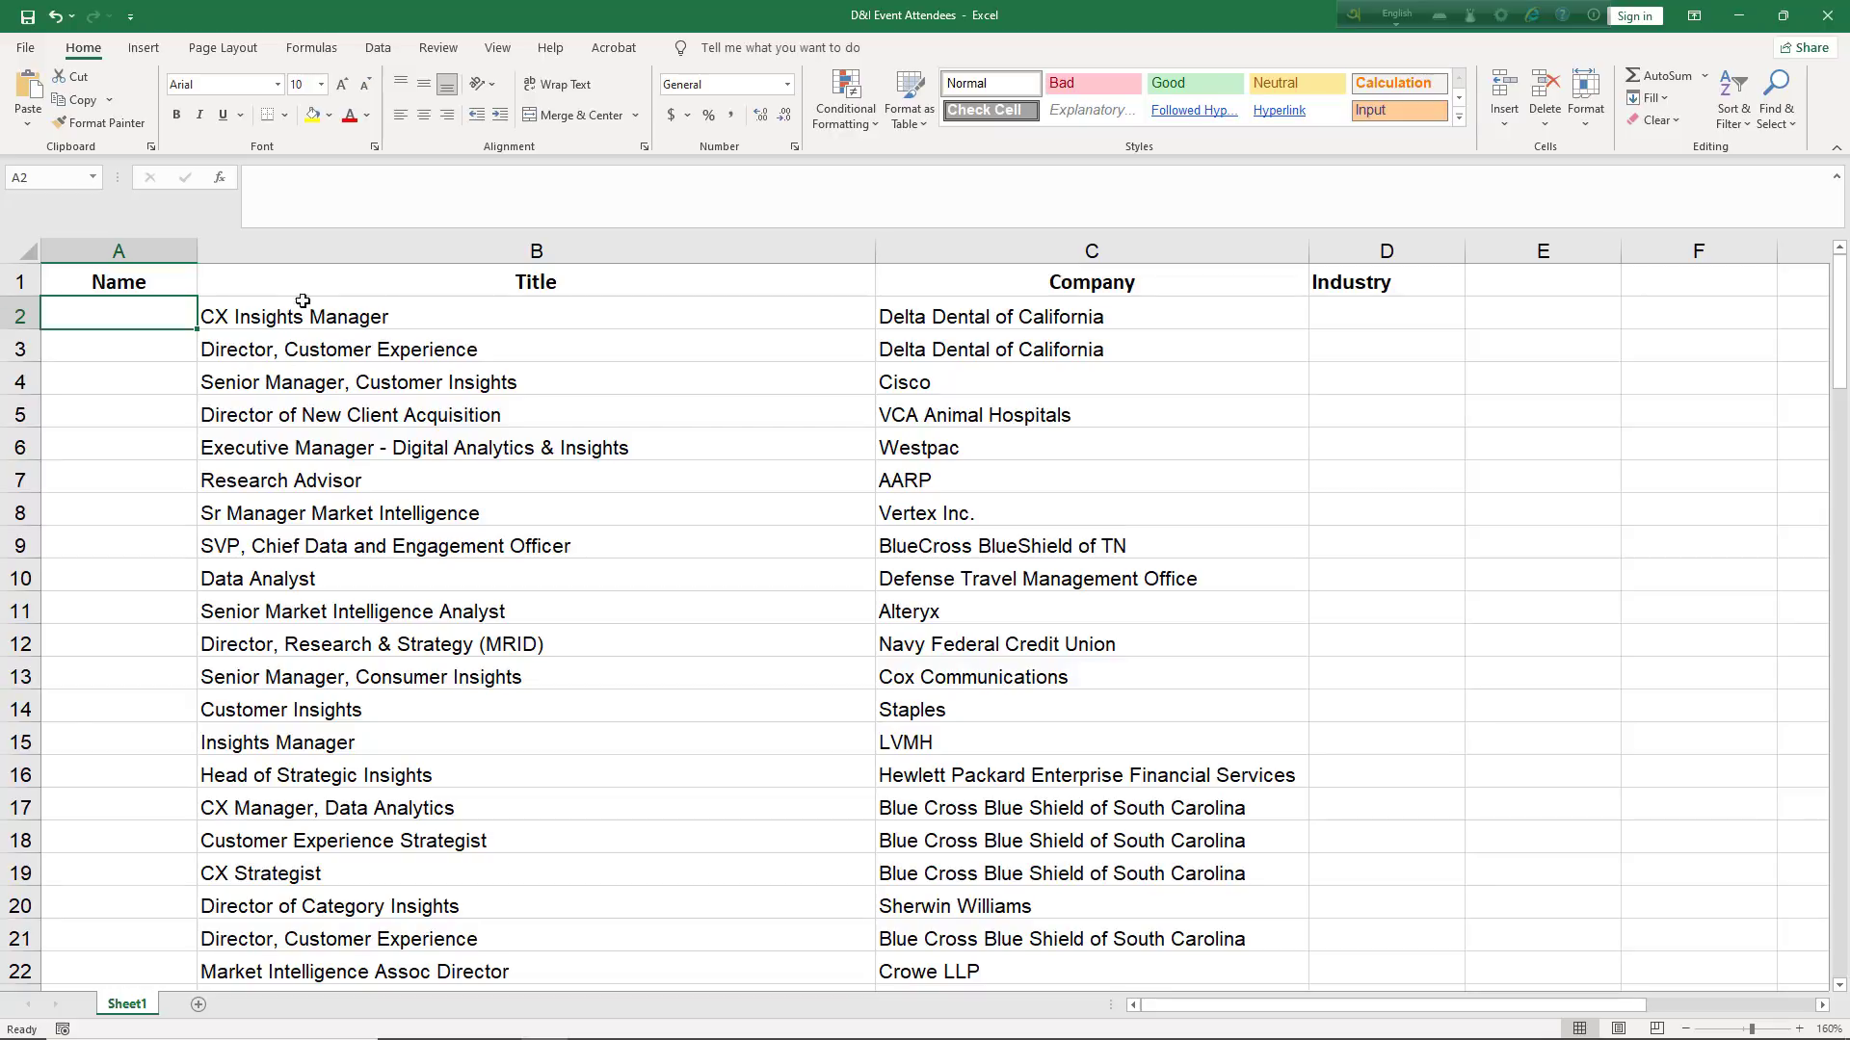
pyautogui.click(299, 253)
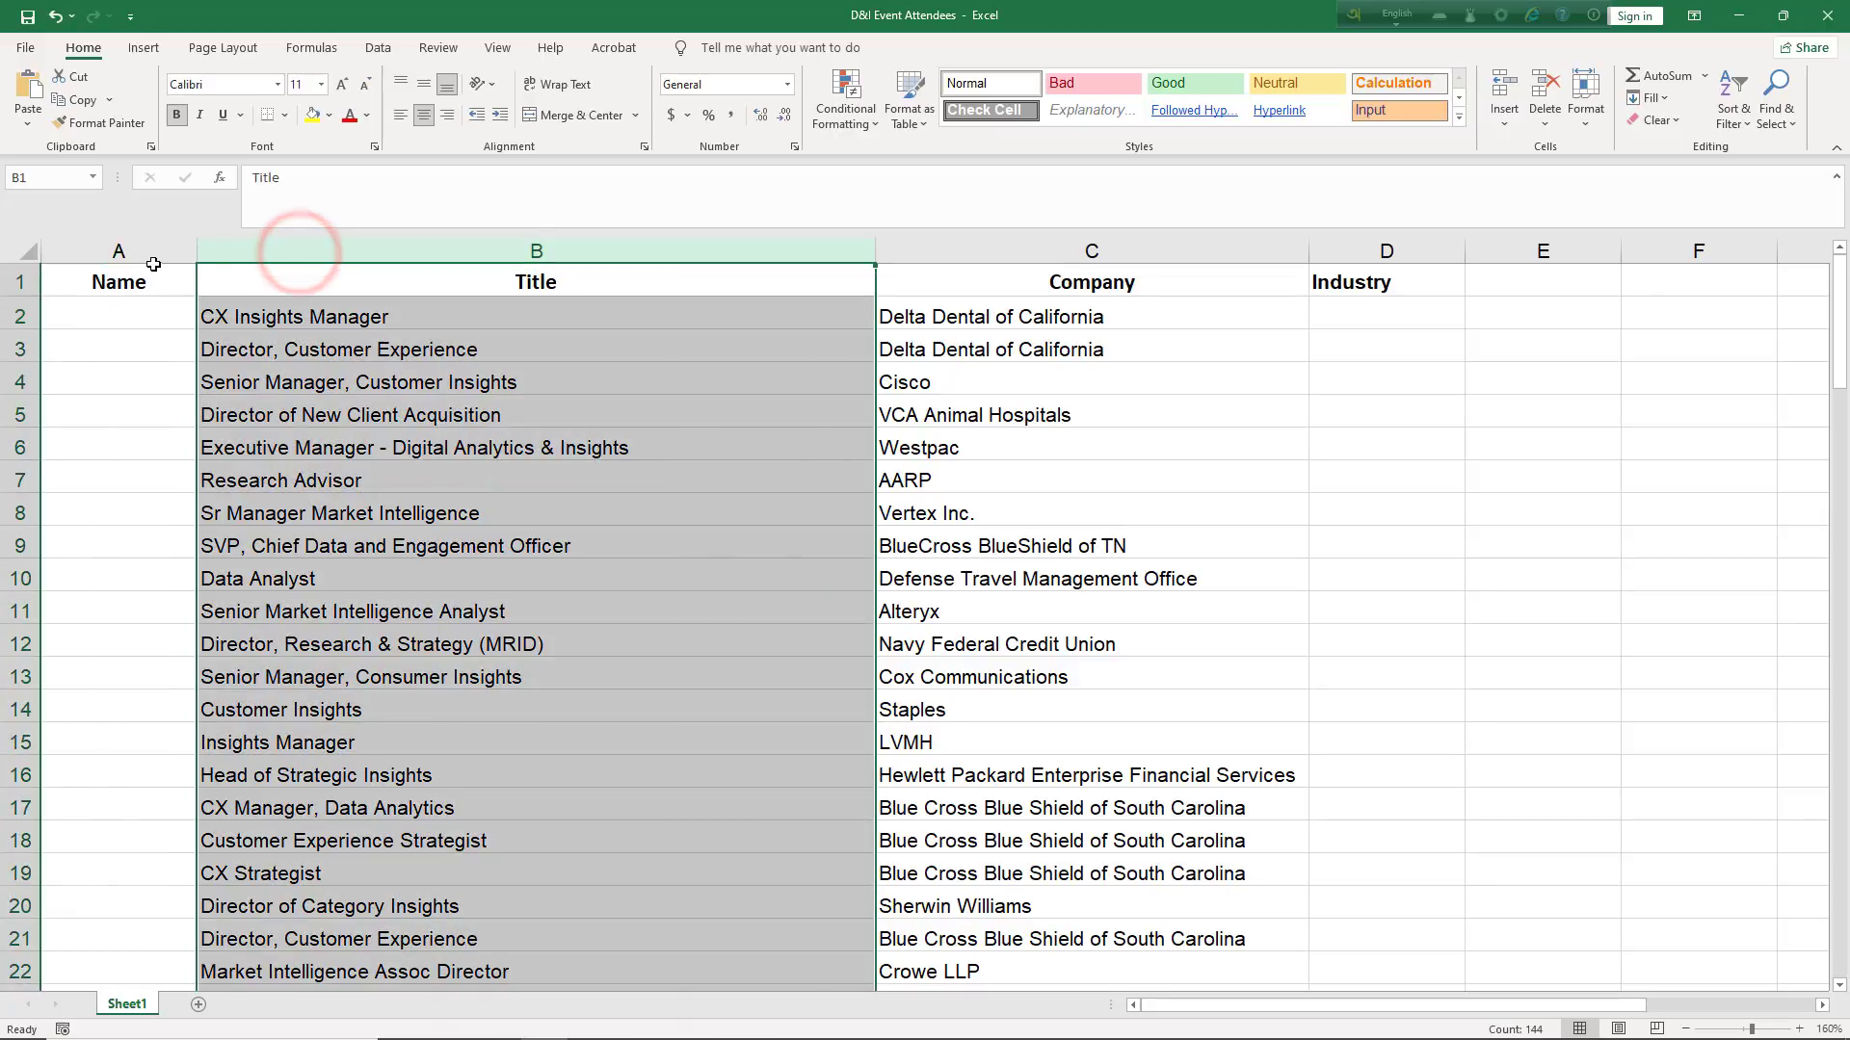
pyautogui.click(127, 248)
pyautogui.click(238, 325)
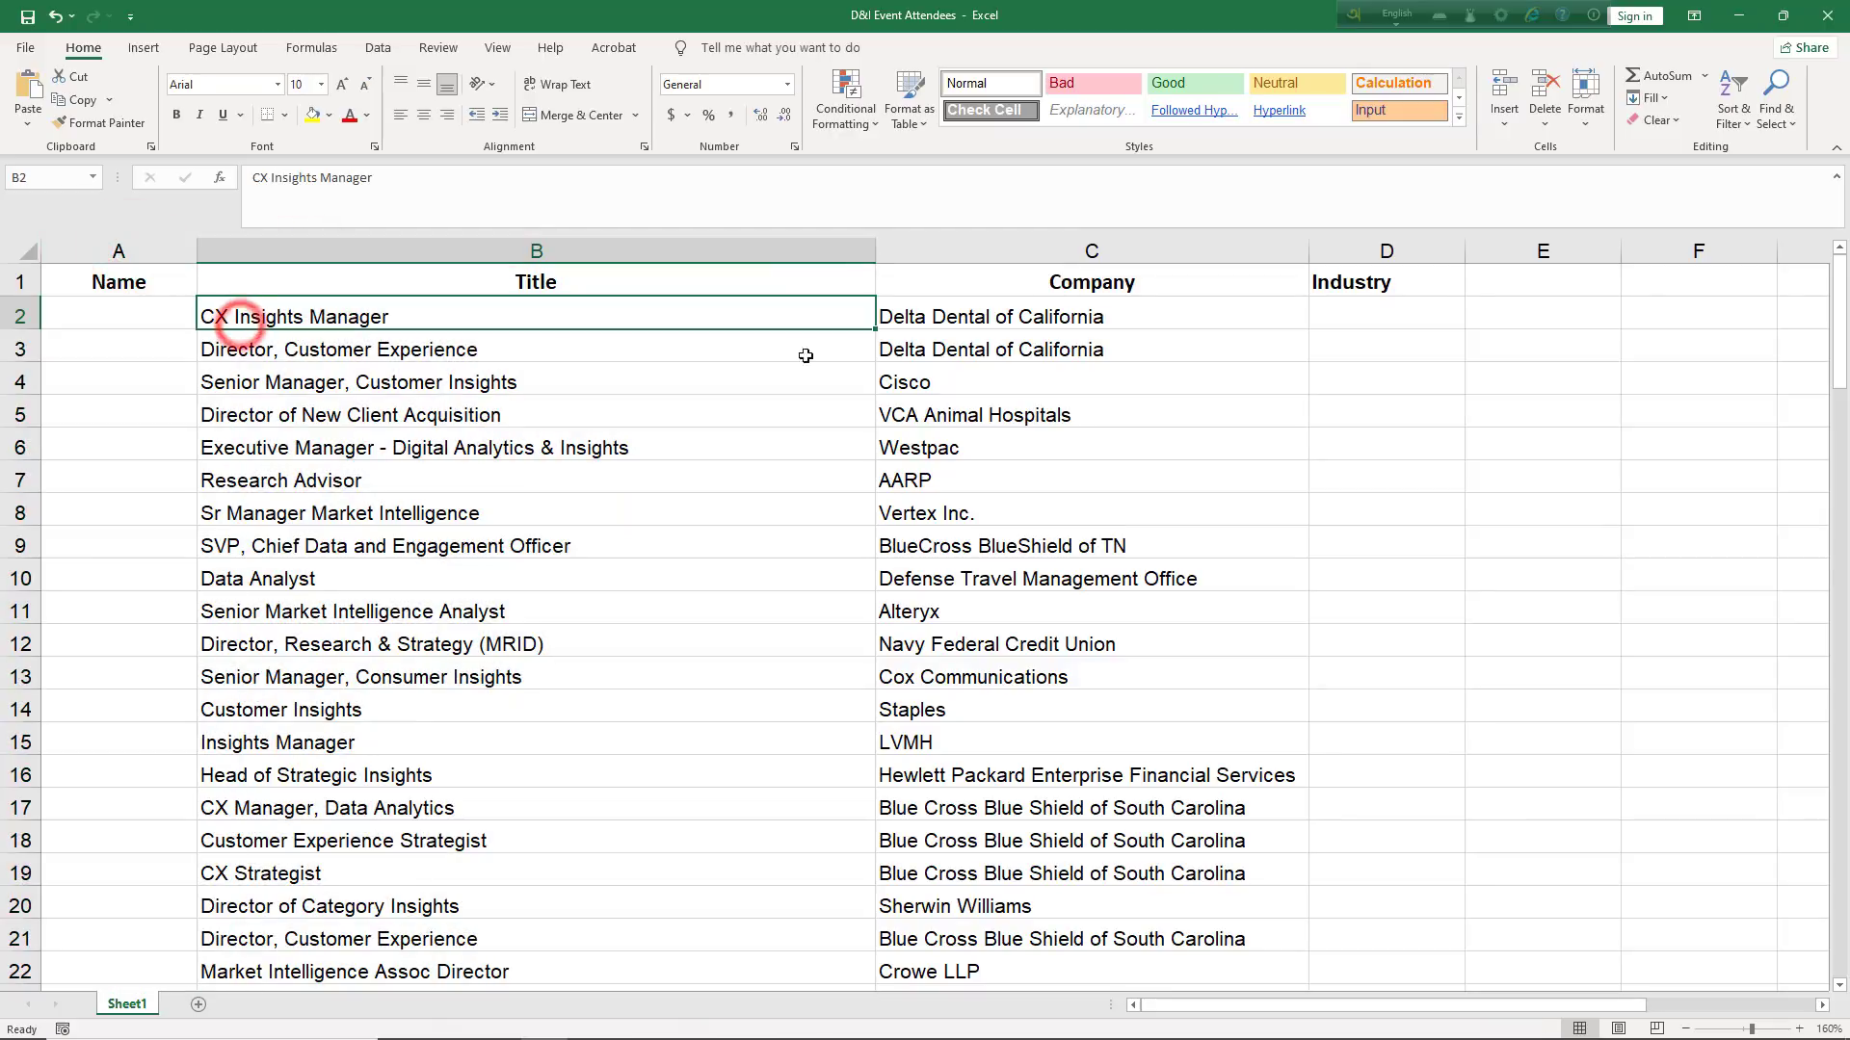
pyautogui.click(950, 322)
pyautogui.click(127, 322)
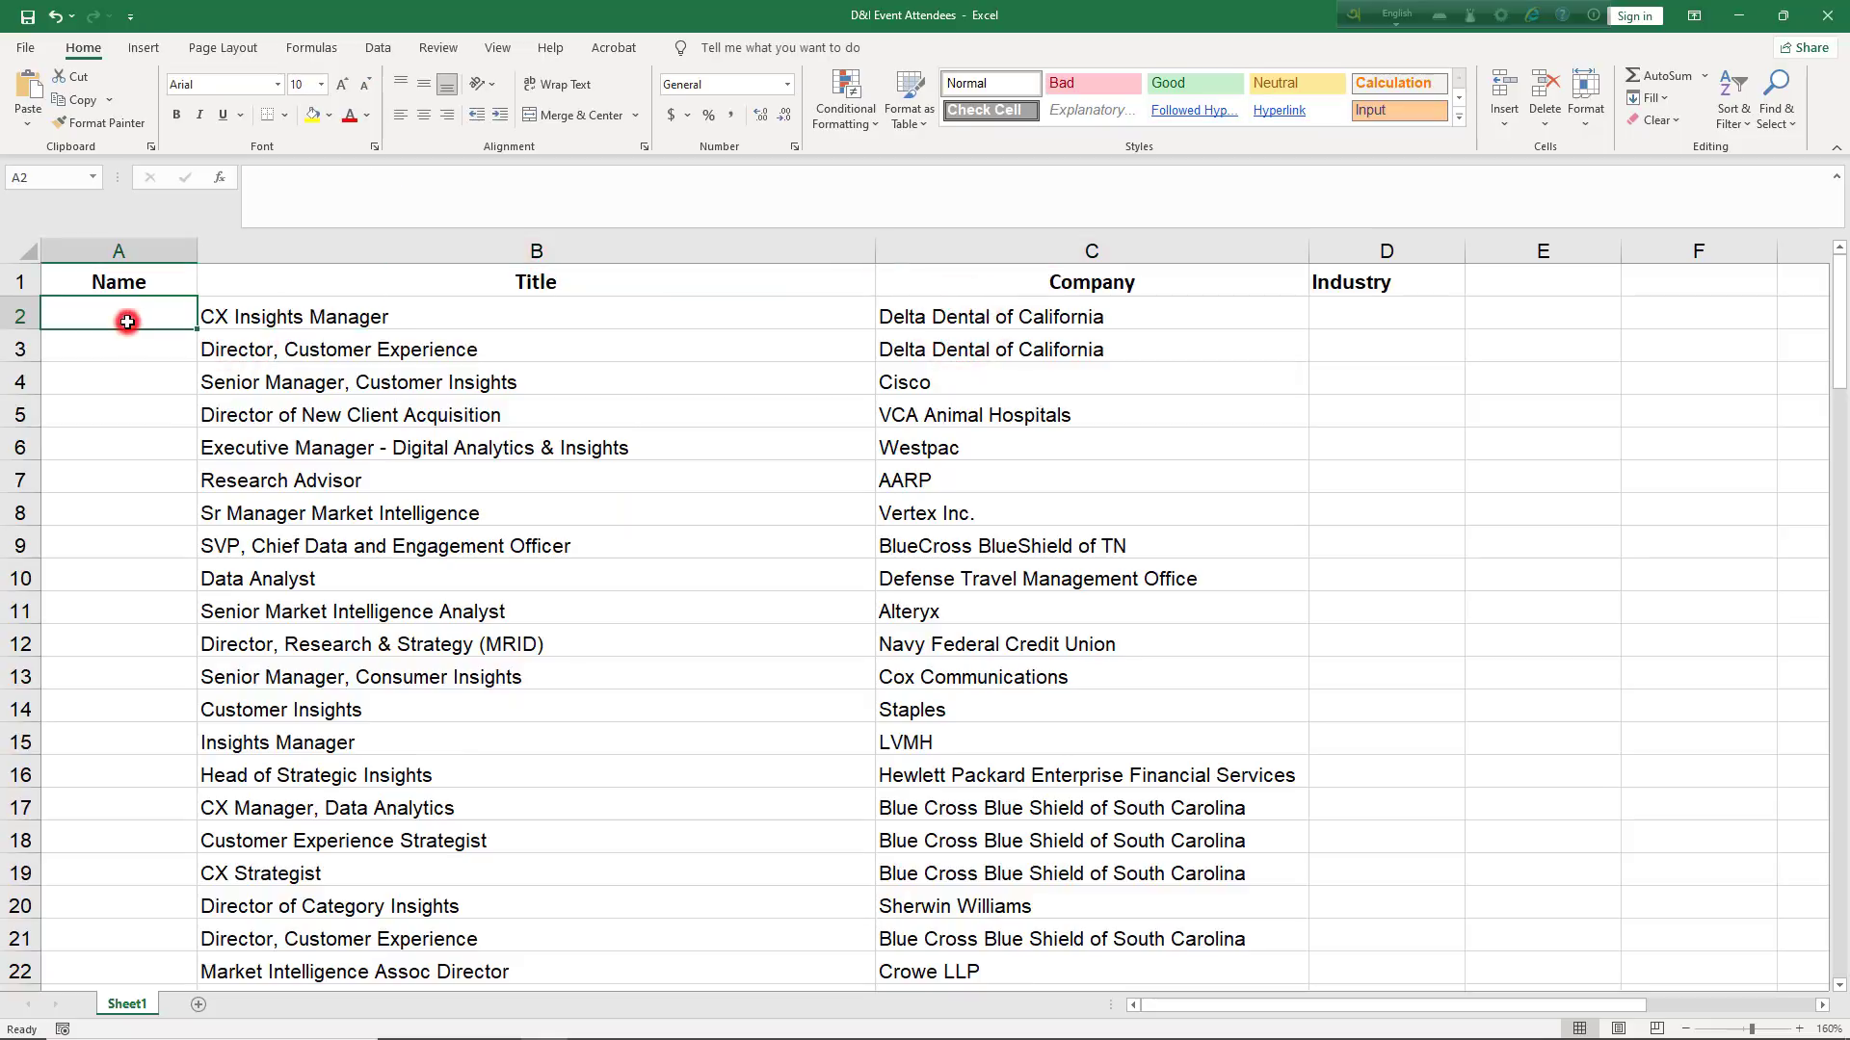
# Step: Copy the company name Delta Dental of California from cell C2 and search Google for it in a new Chrome tab
pyautogui.click(1019, 318)
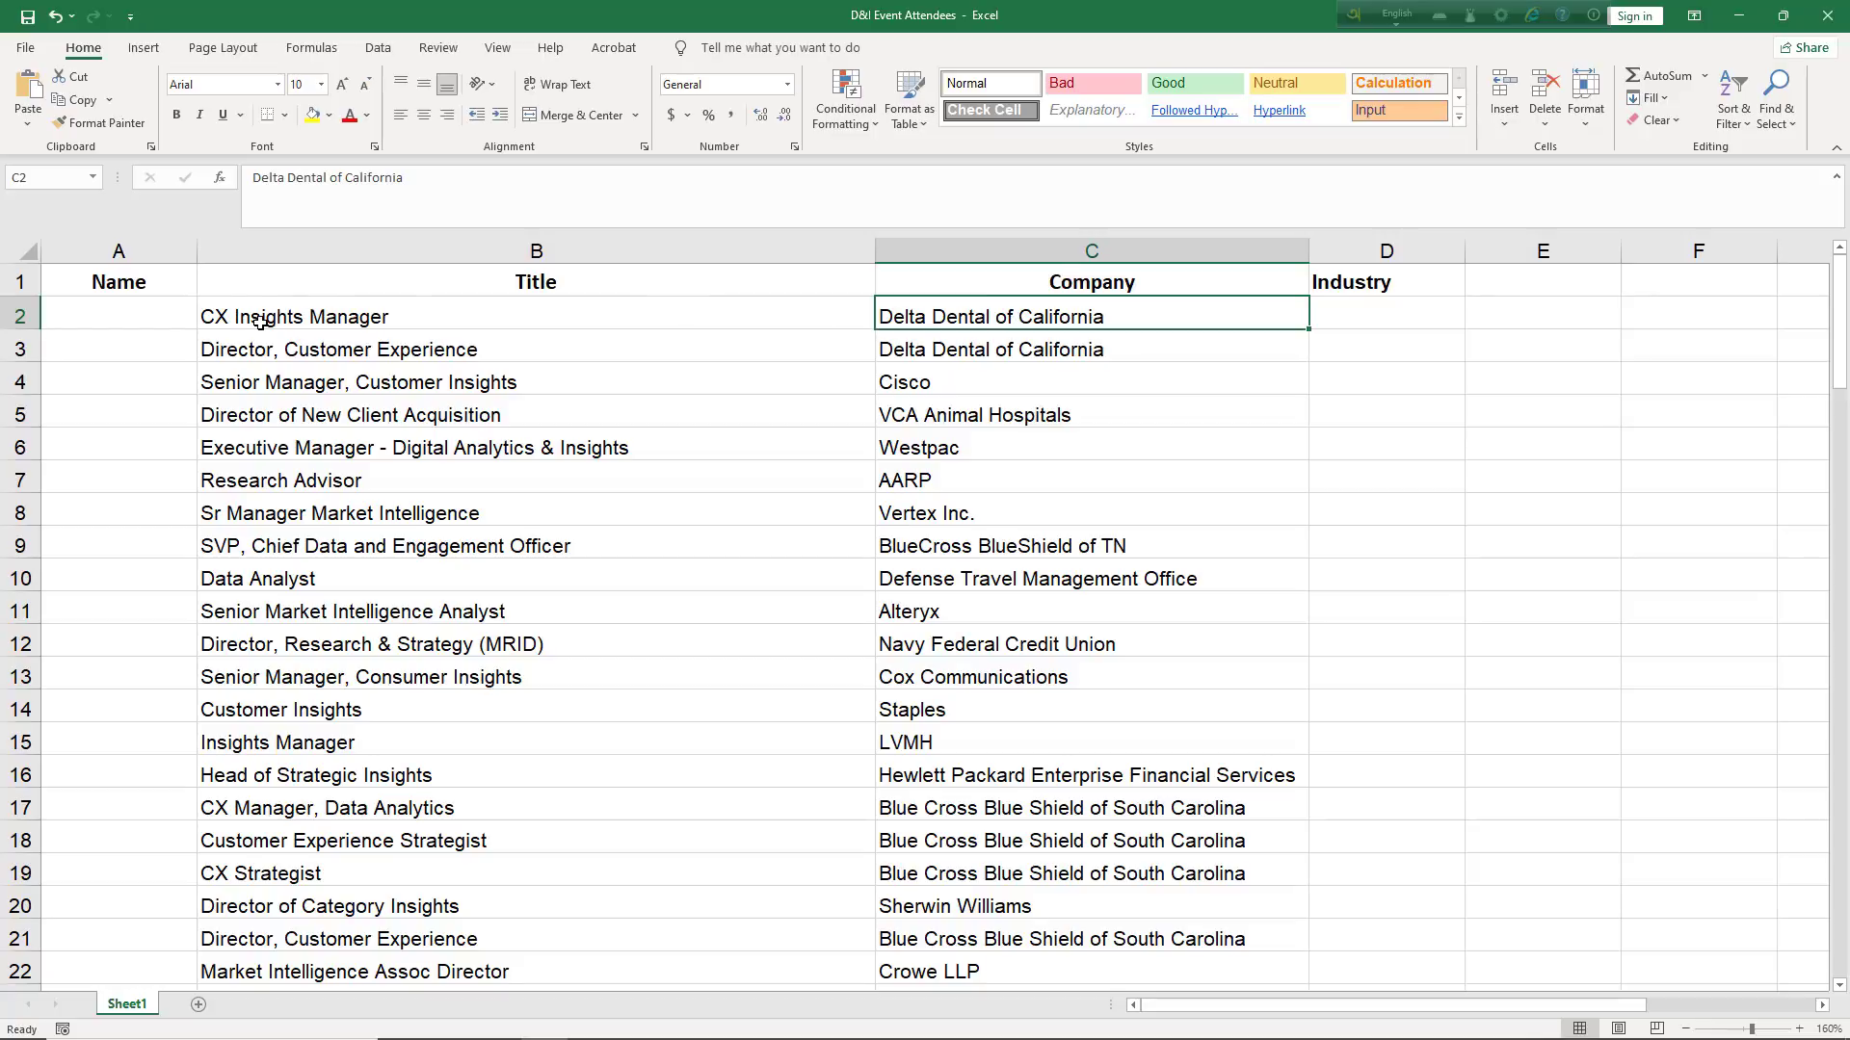
pyautogui.rightClick(956, 319)
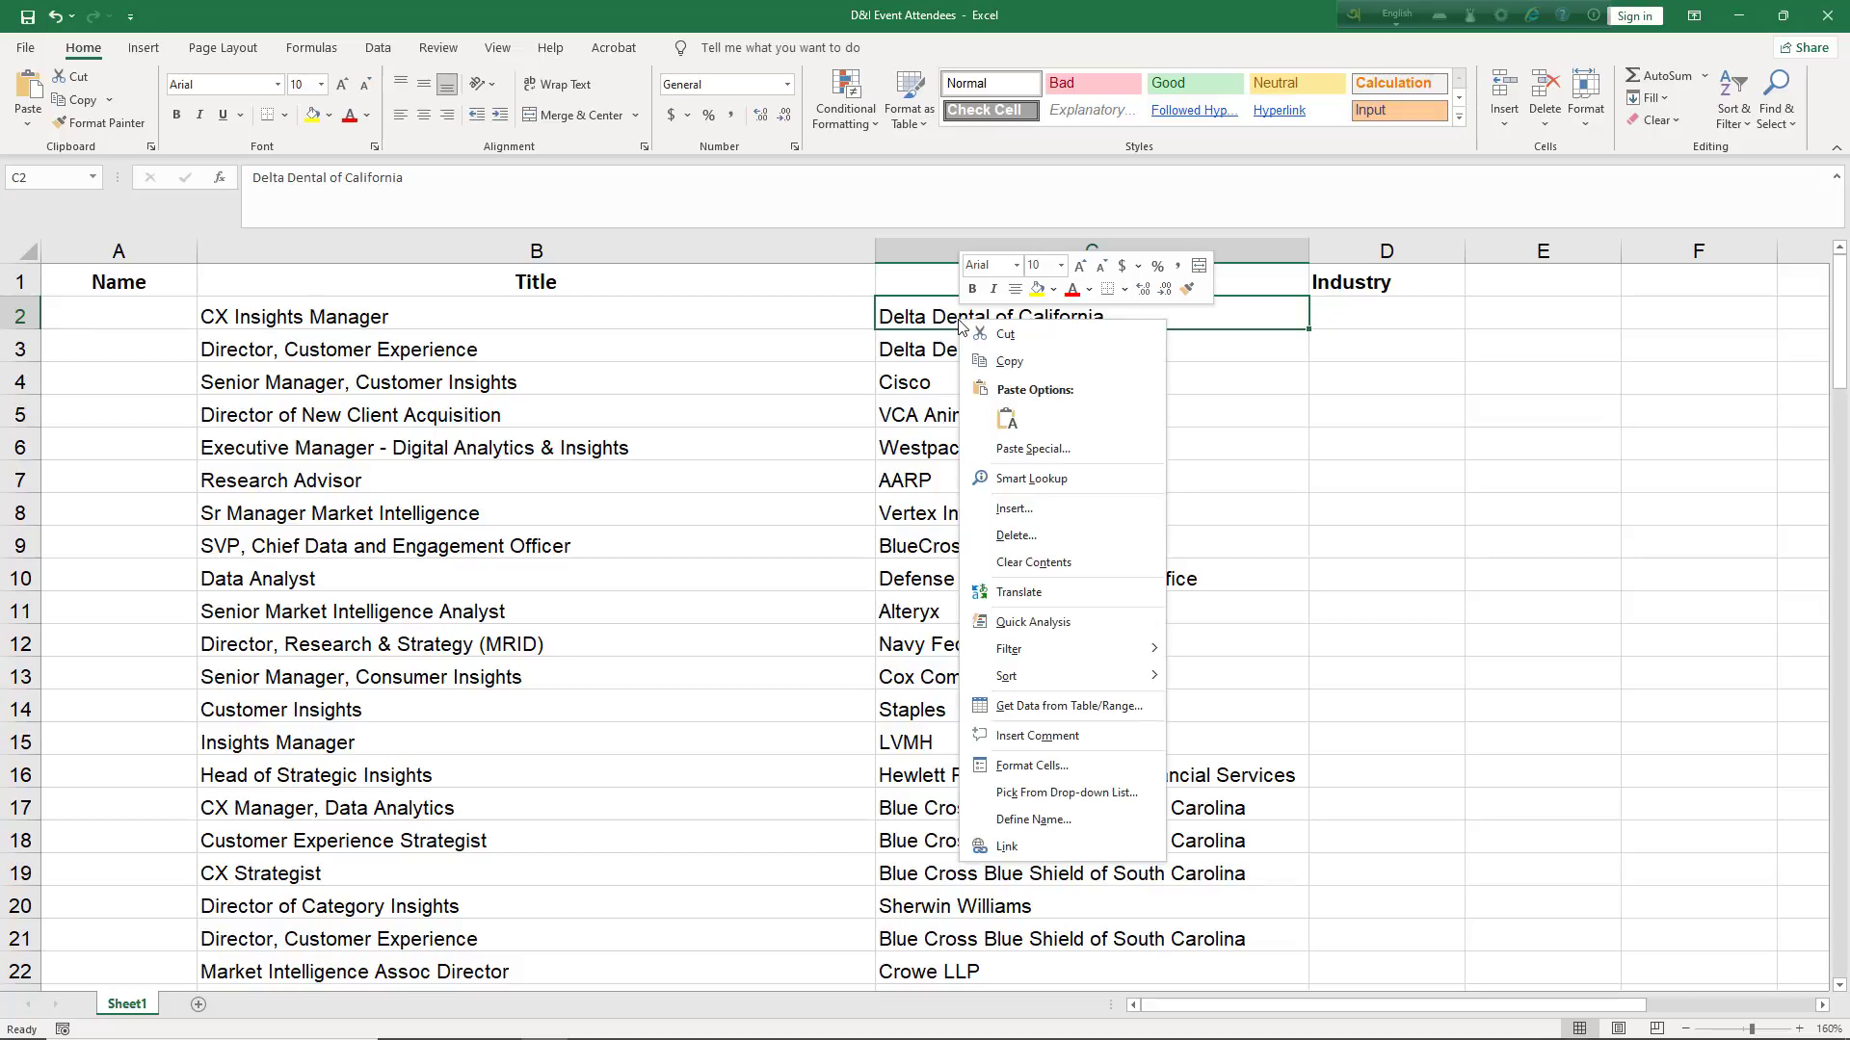
pyautogui.click(1012, 363)
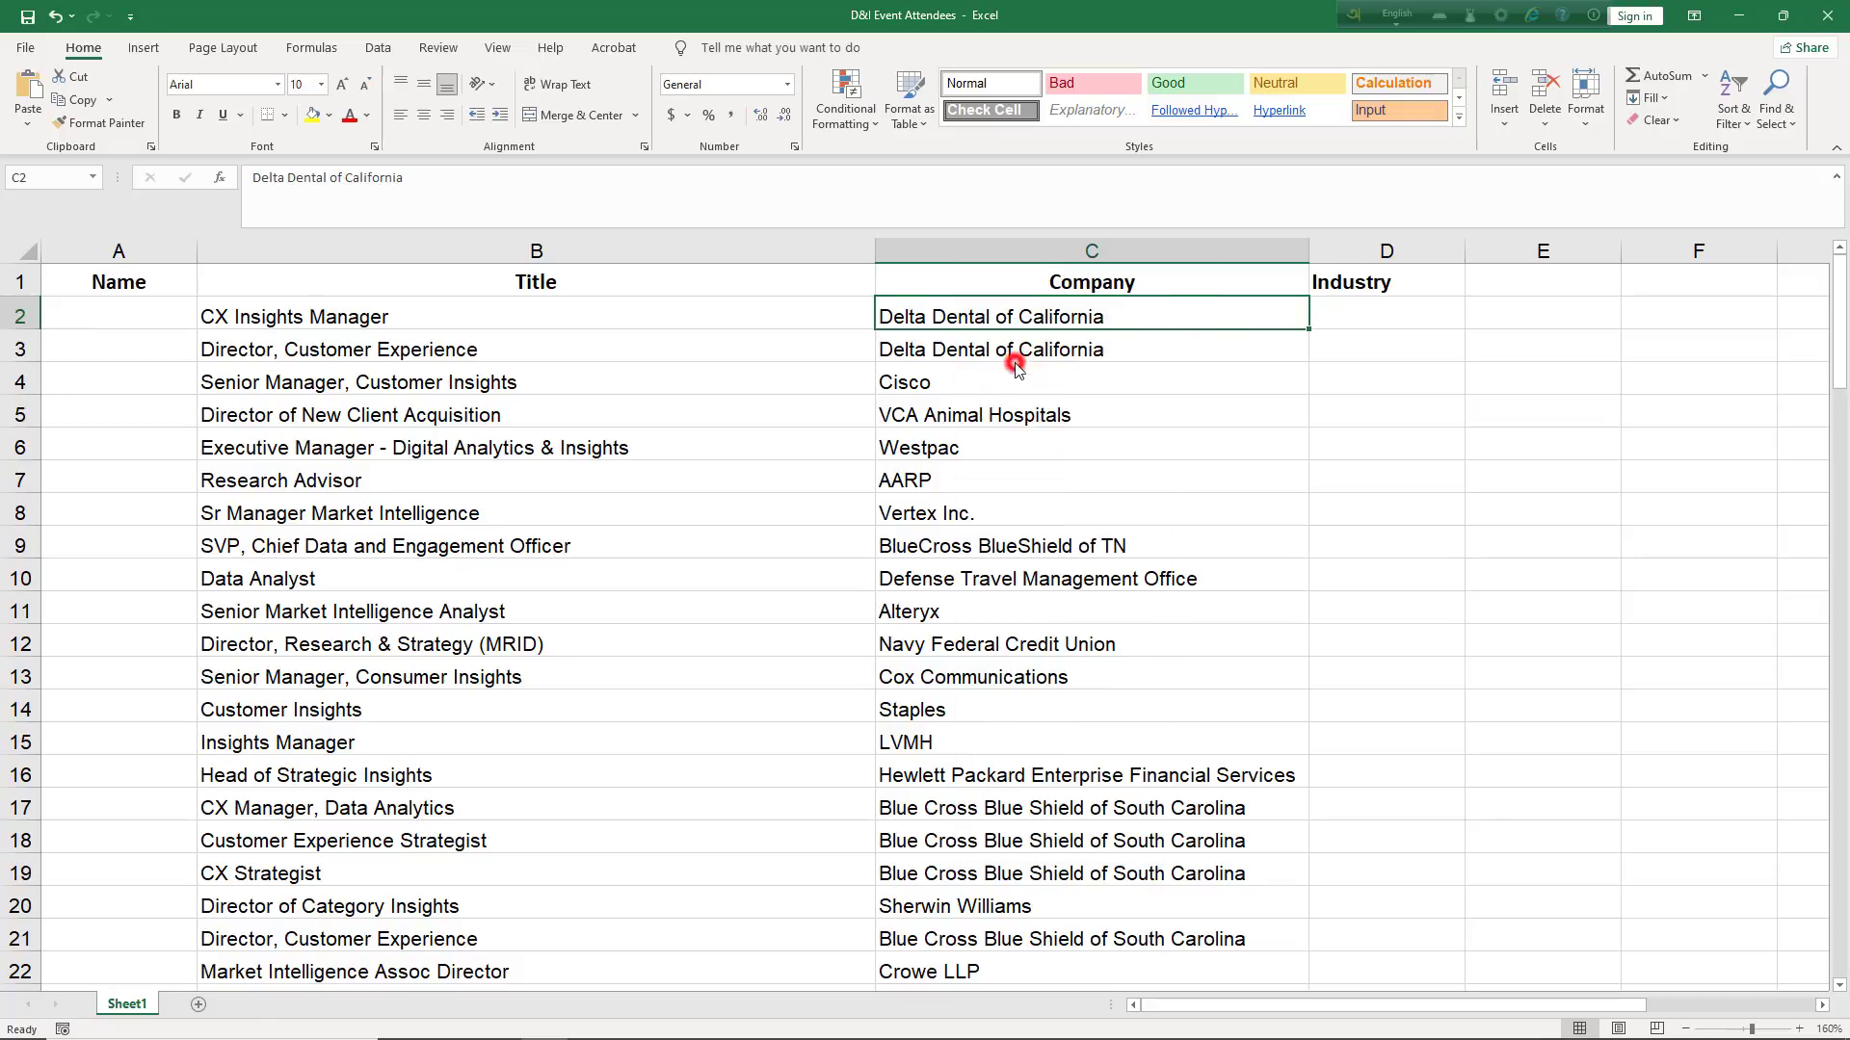
pyautogui.moveTo(778, 1035)
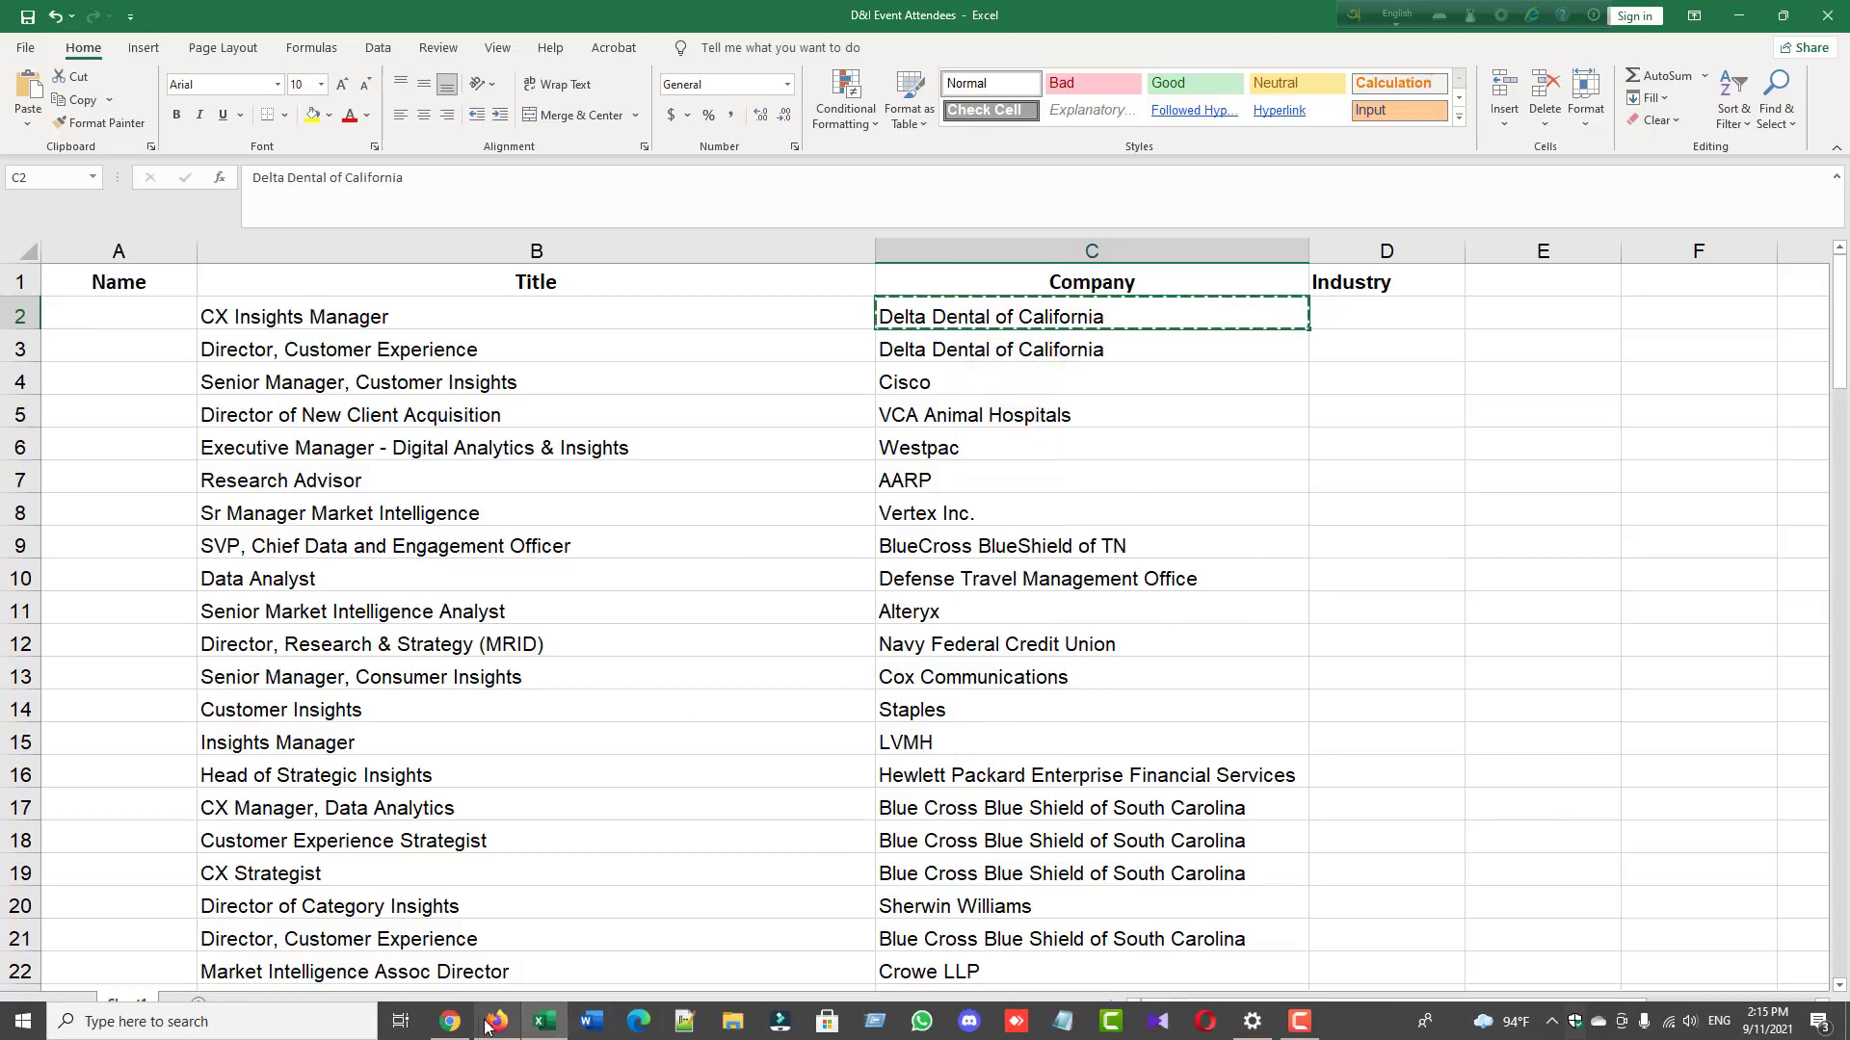
pyautogui.click(450, 1021)
pyautogui.click(491, 17)
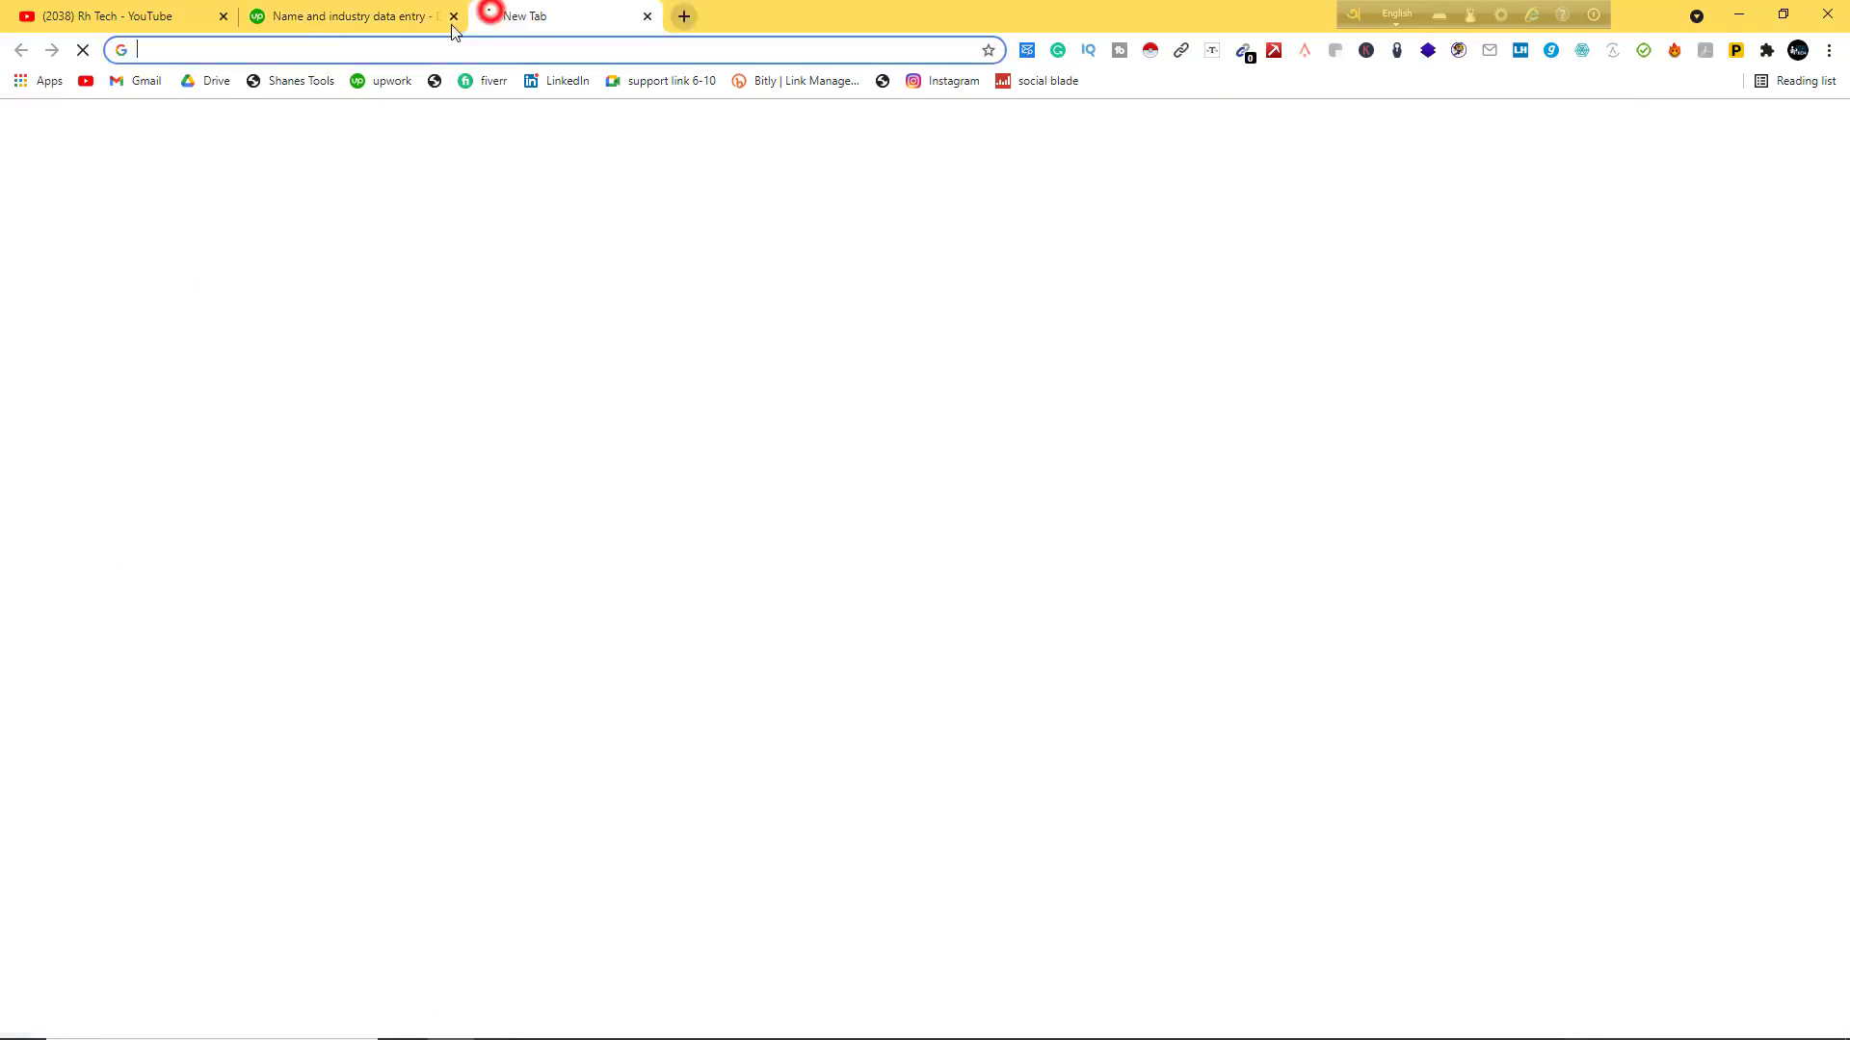
pyautogui.rightClick(241, 50)
pyautogui.click(285, 178)
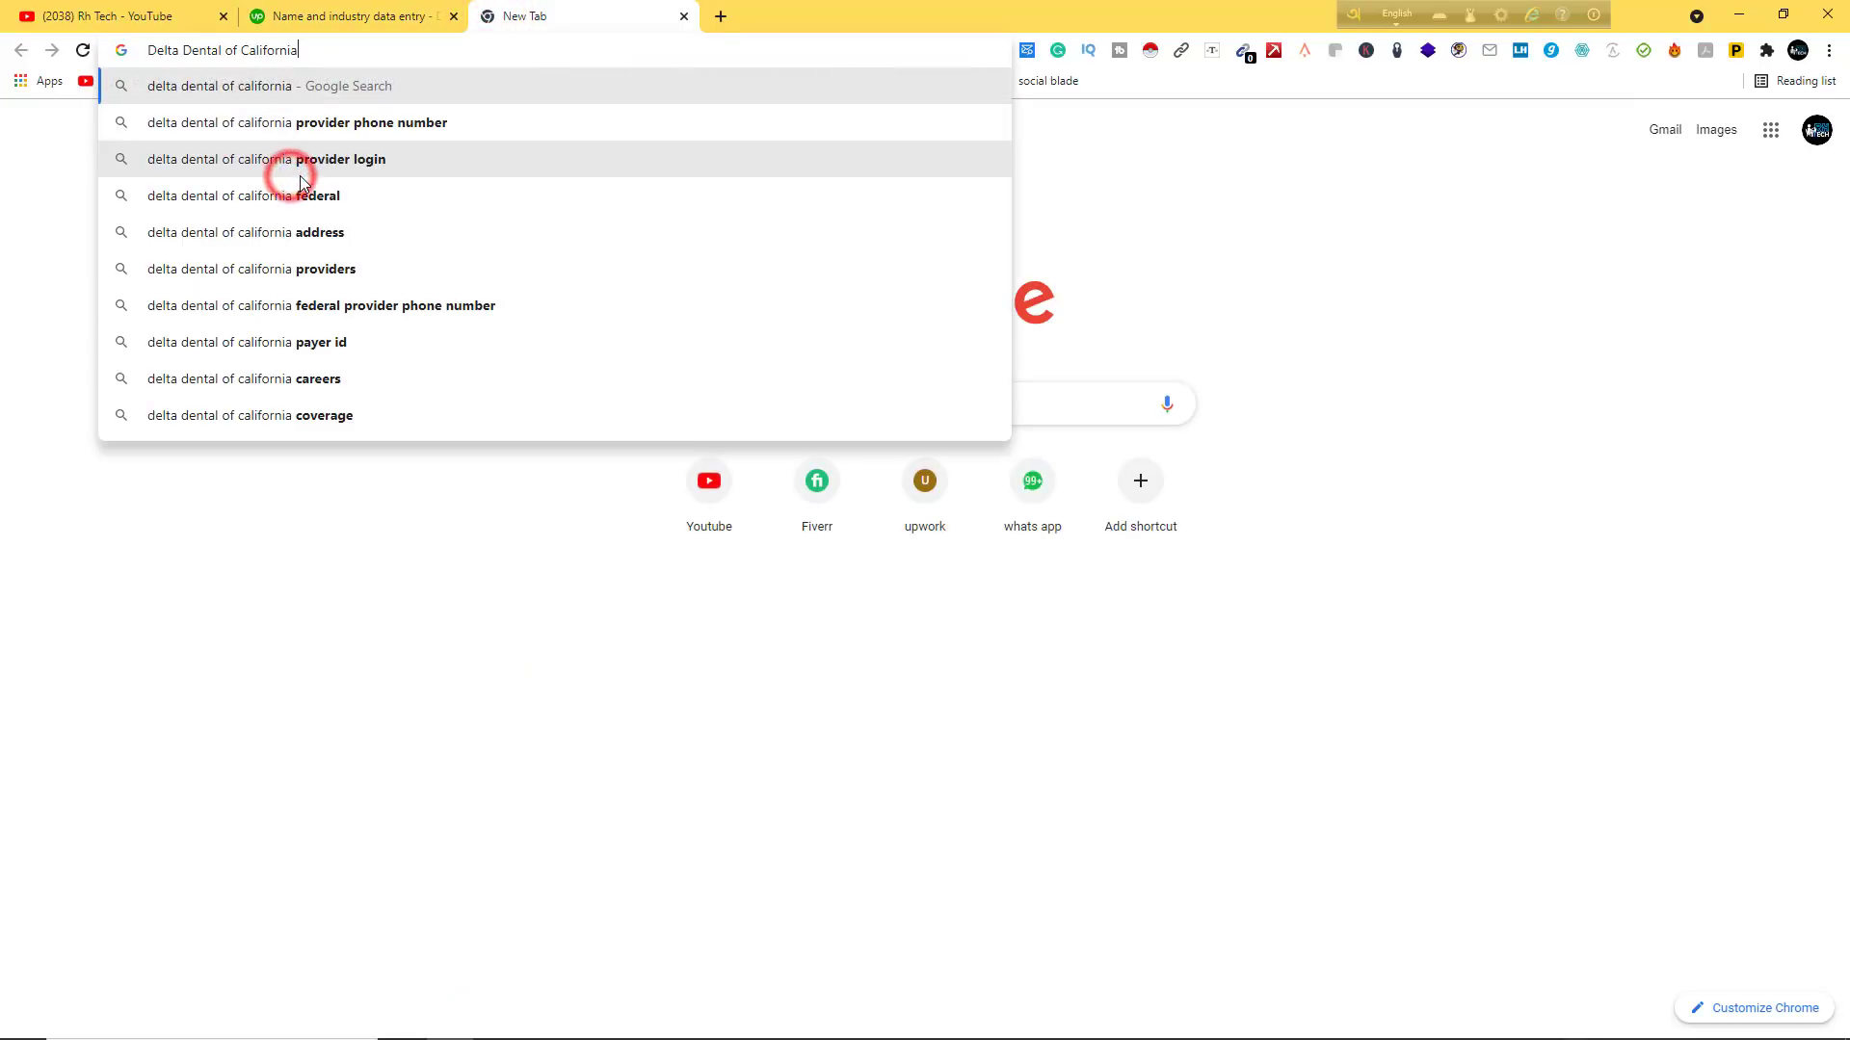
pyautogui.press('Return')
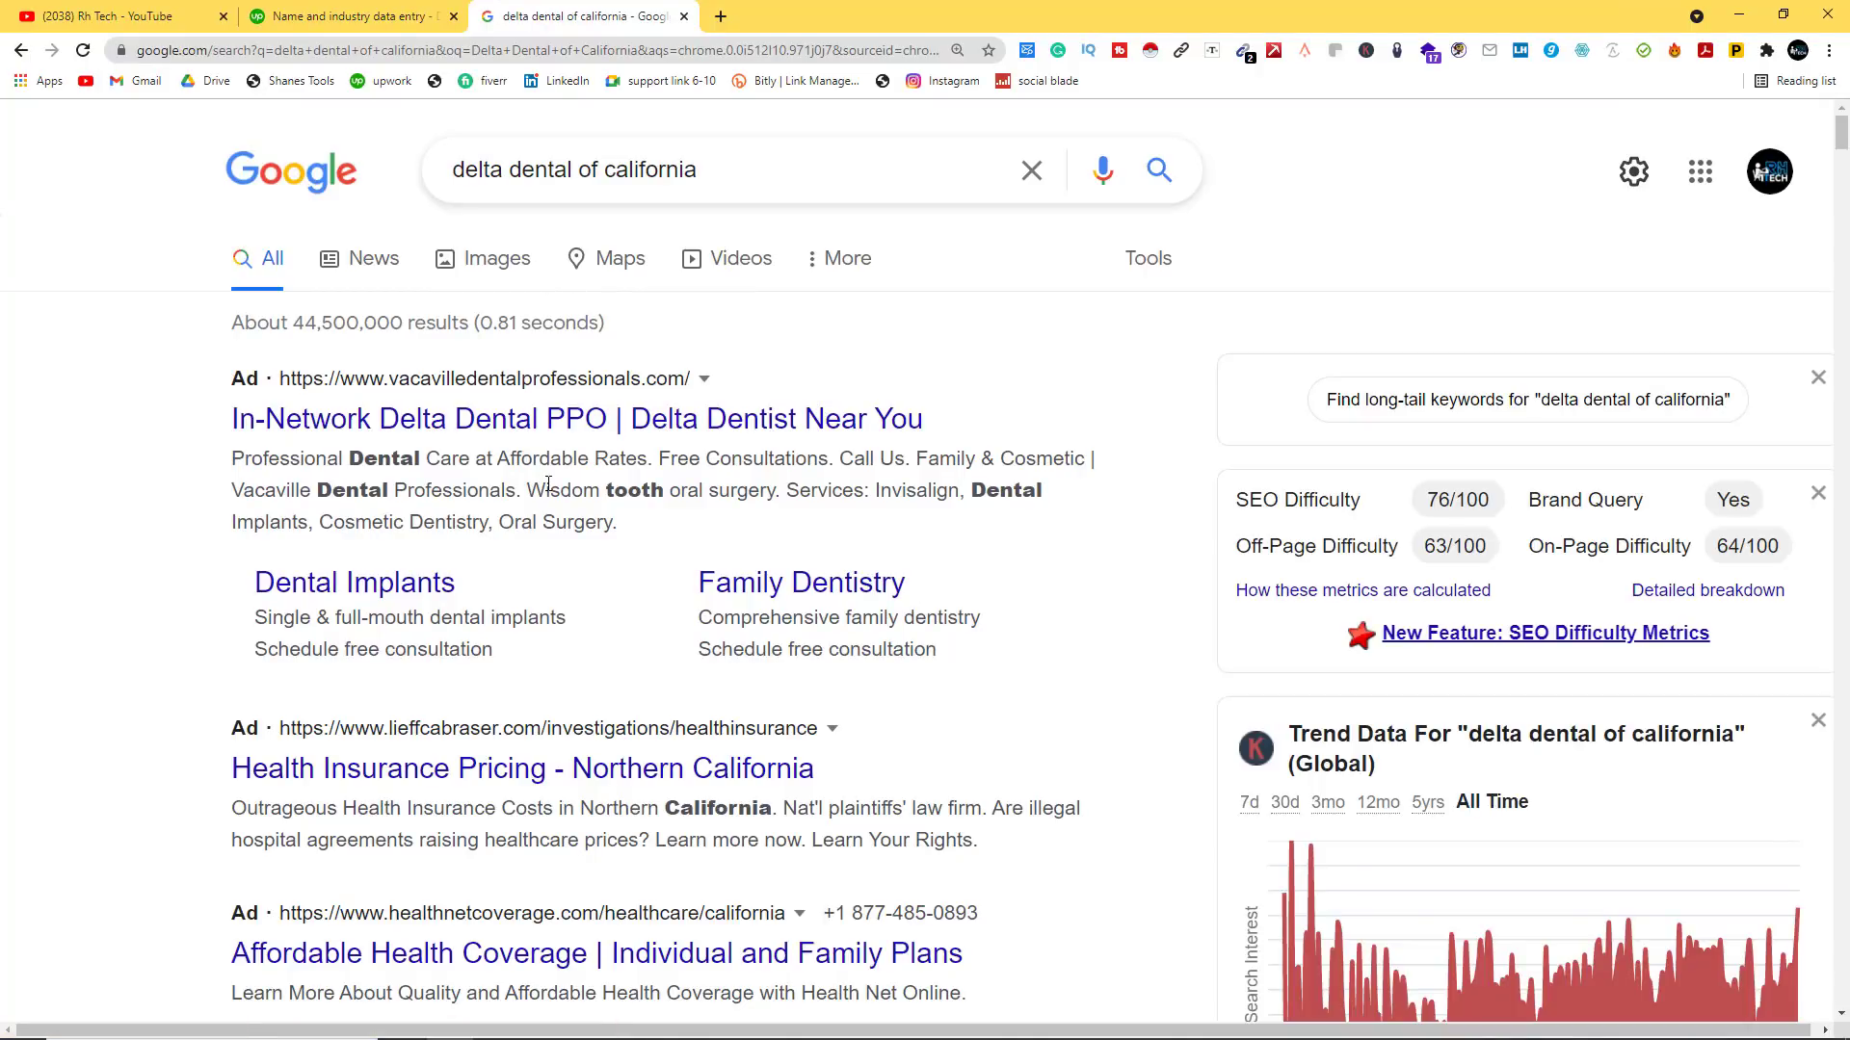
# Step: Open the "Delta Dental: Dental Insurance" and "About us - Delta Dental" search results in new tabs
pyautogui.scroll(-1, 544, 480)
pyautogui.scroll(-7, 544, 479)
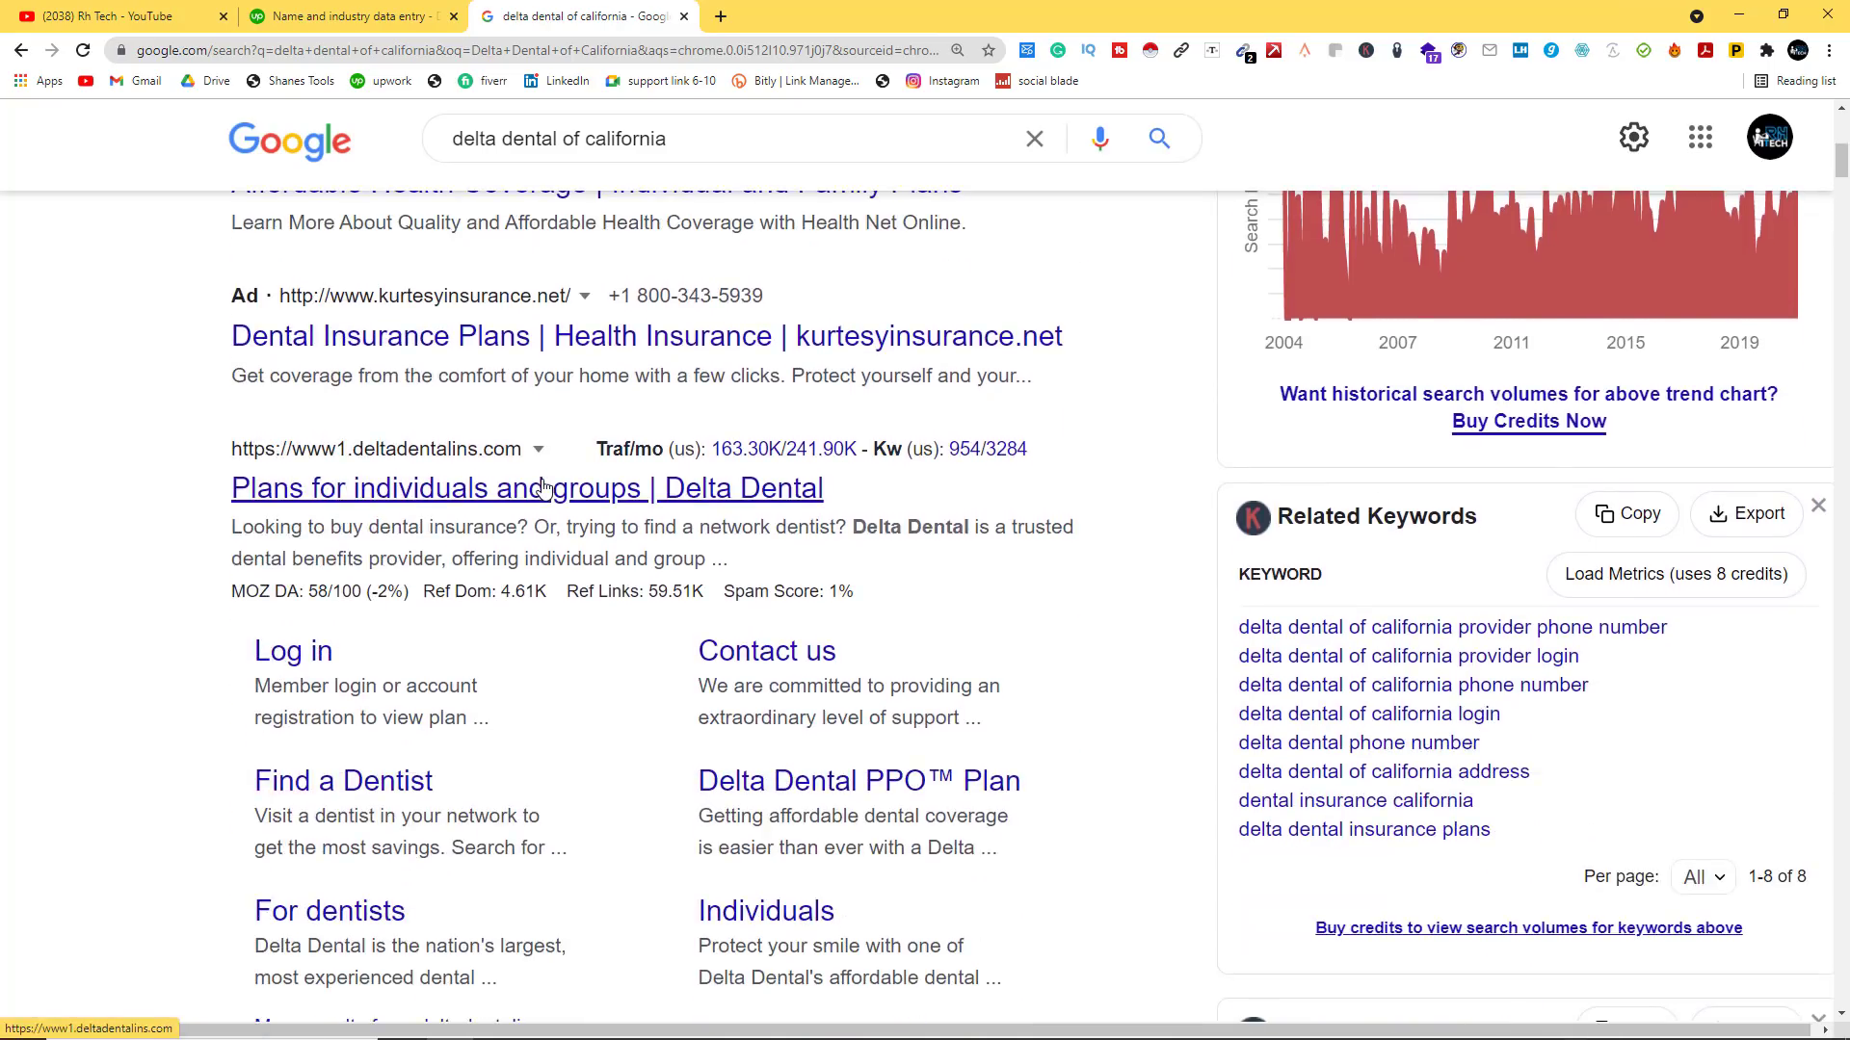
pyautogui.scroll(-9, 544, 488)
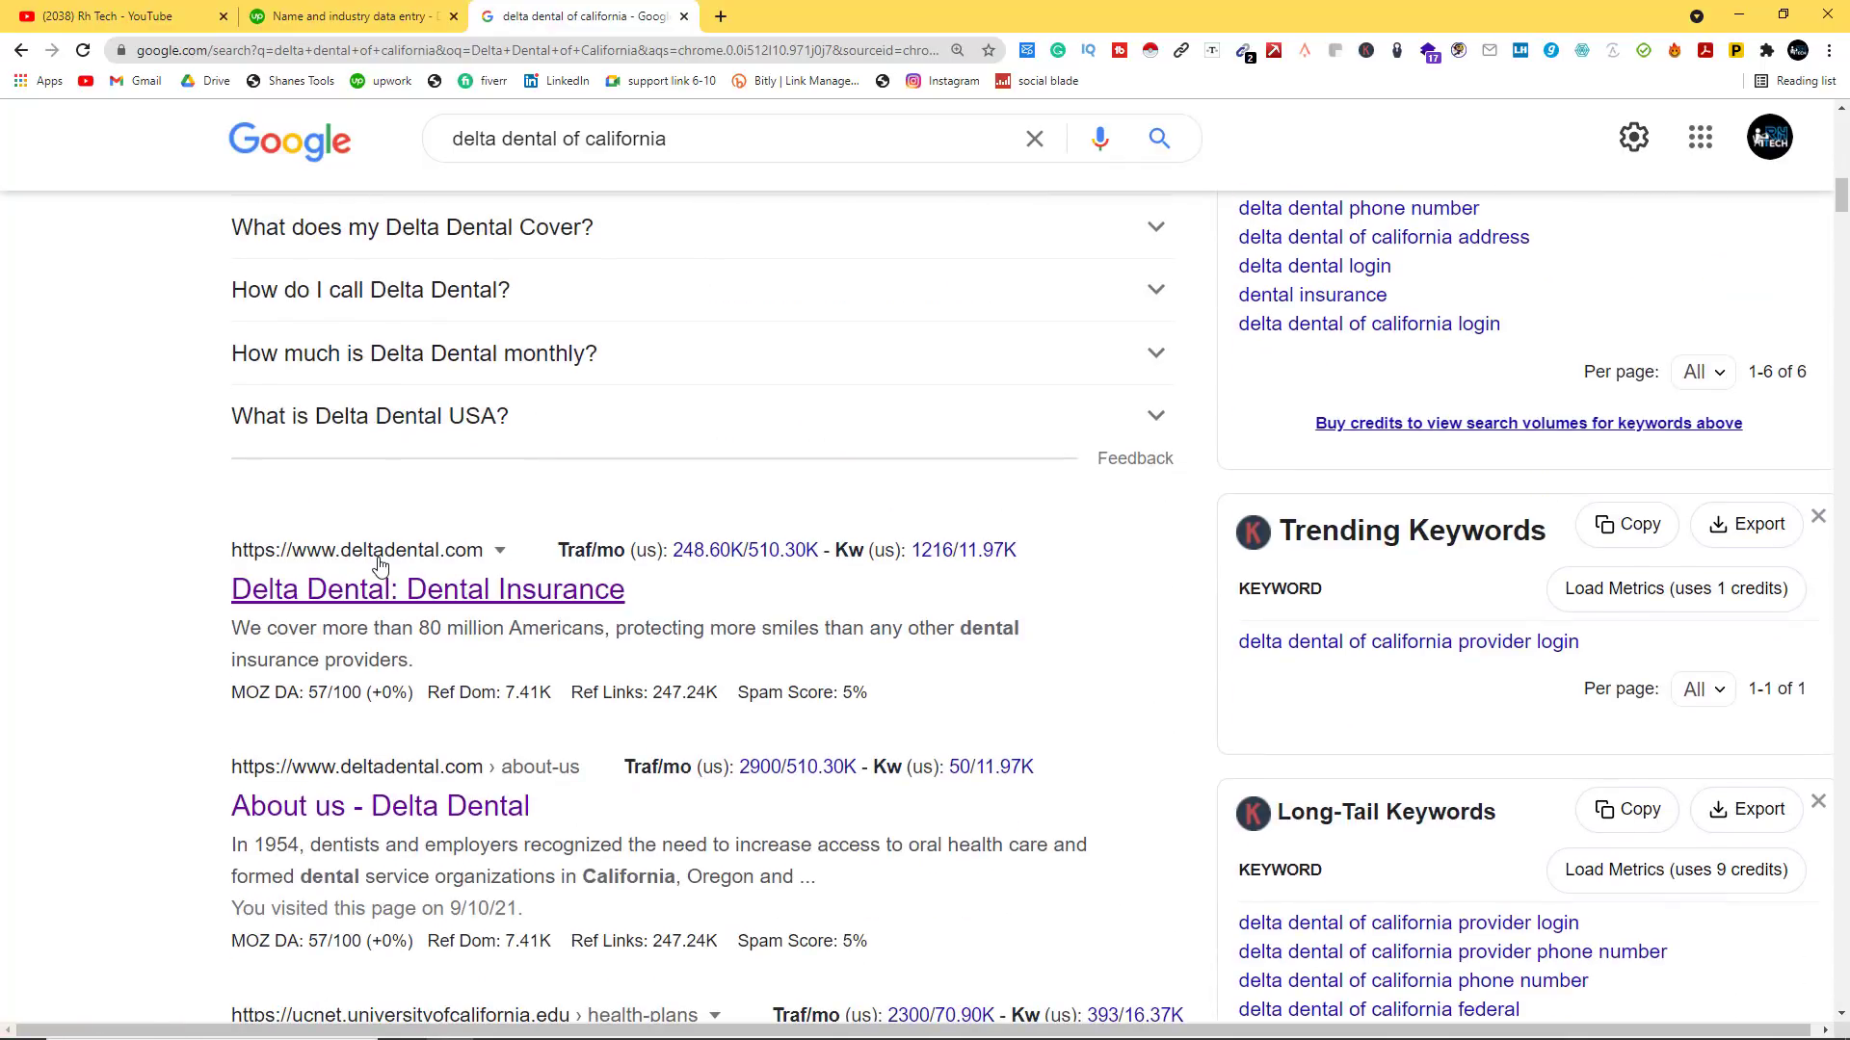
pyautogui.rightClick(413, 591)
pyautogui.click(481, 606)
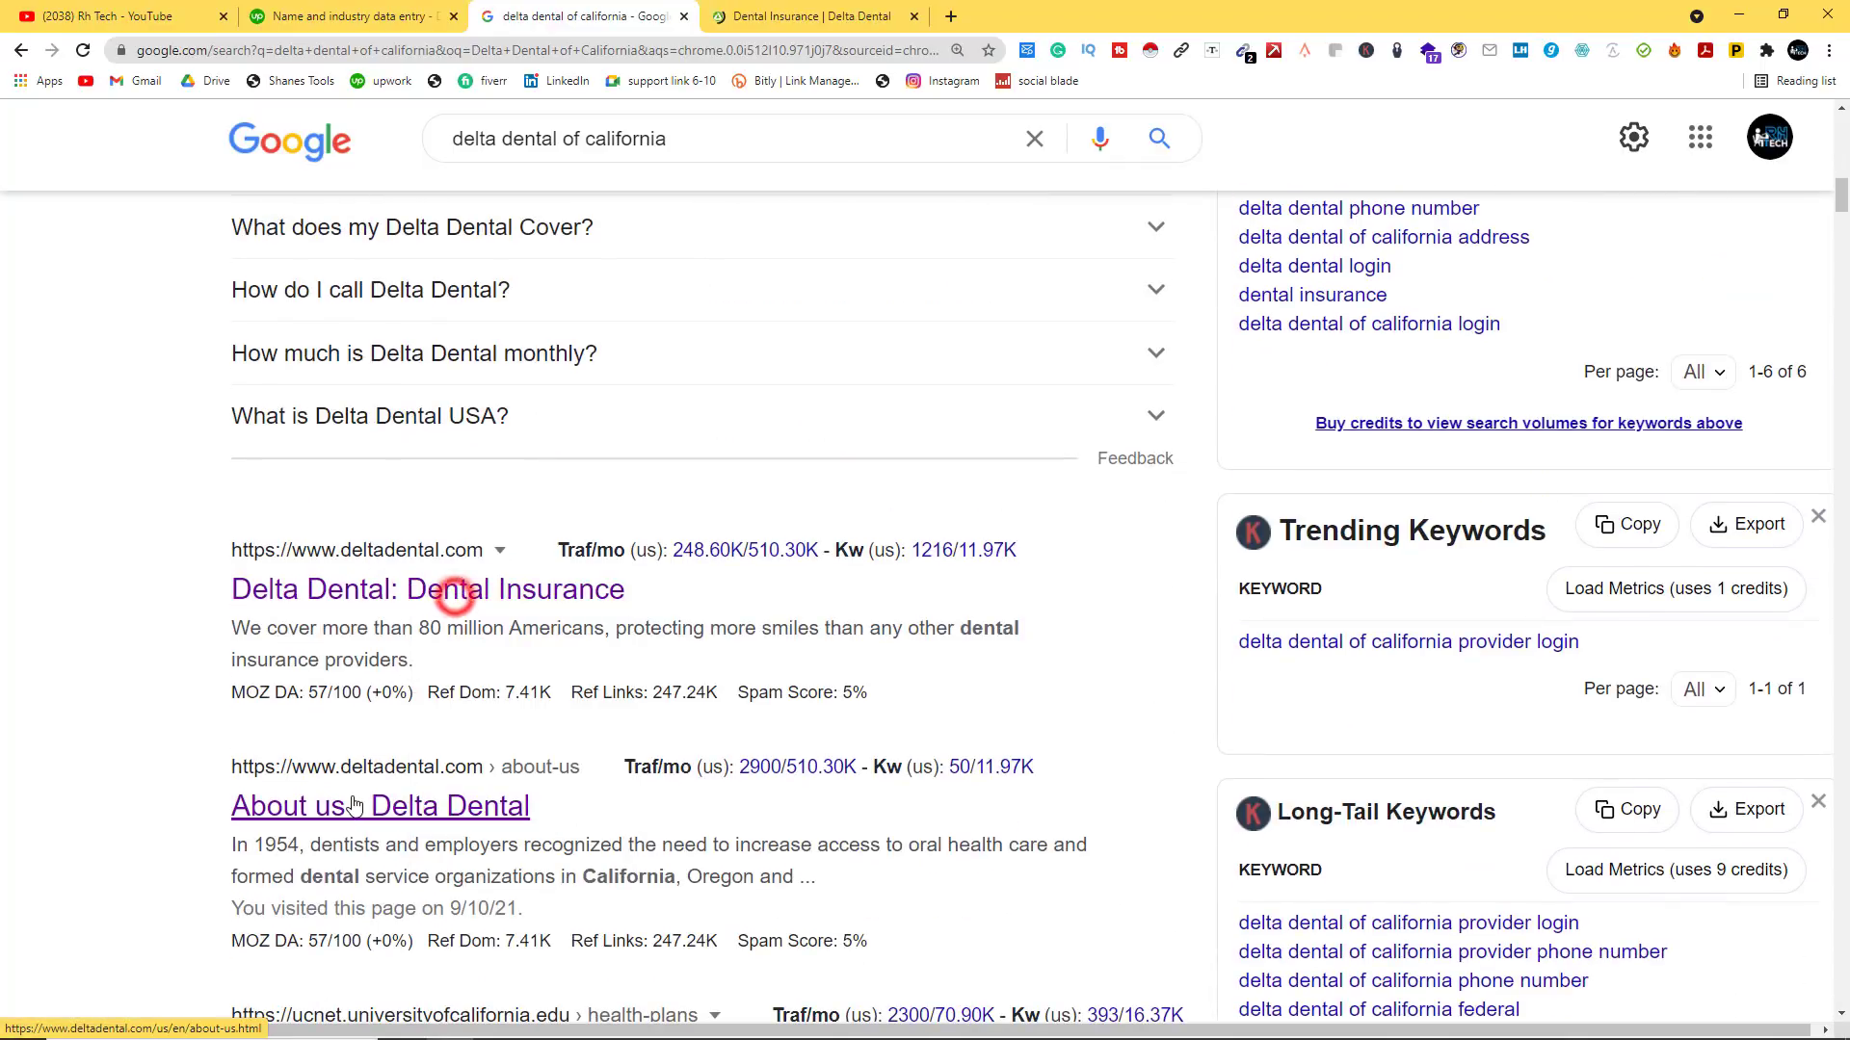
pyautogui.rightClick(353, 798)
pyautogui.click(432, 527)
# Step: Go to the Delta Dental website's homepage and find the social media links in its footer
pyautogui.click(828, 16)
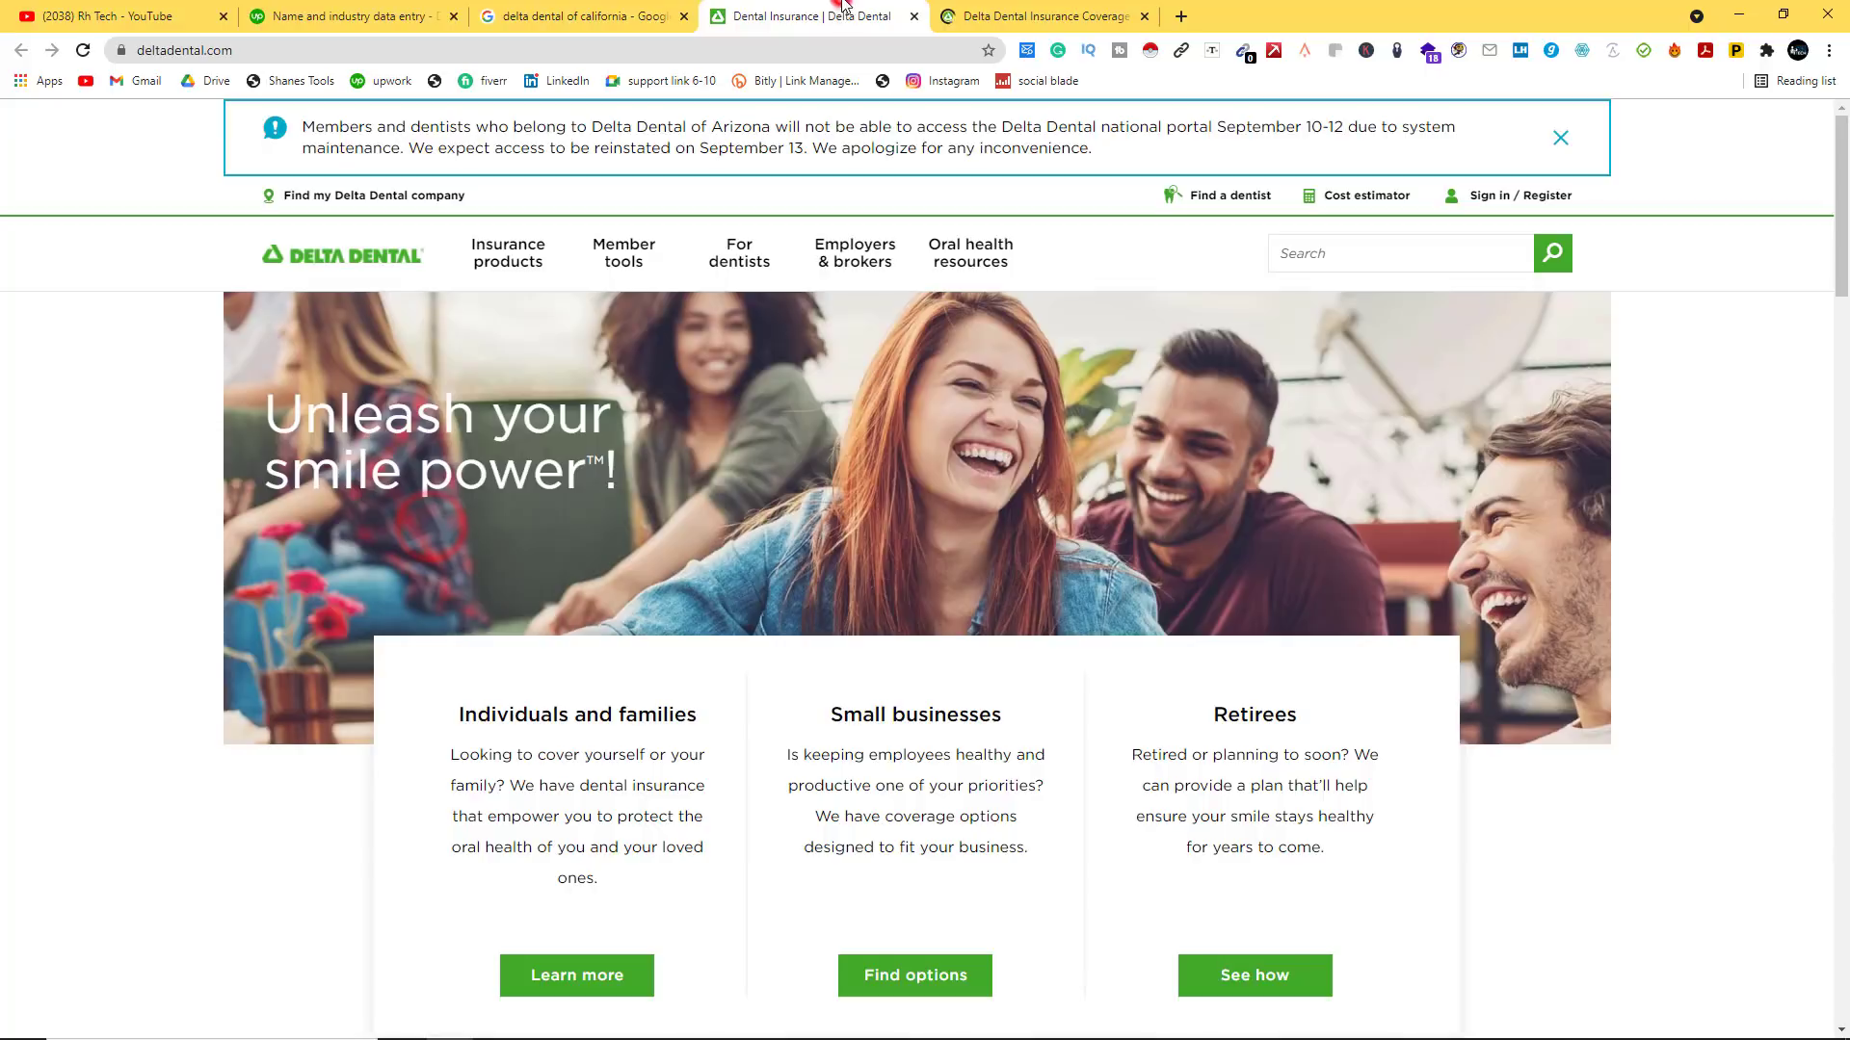
pyautogui.scroll(-5, 911, 568)
pyautogui.scroll(-15, 914, 578)
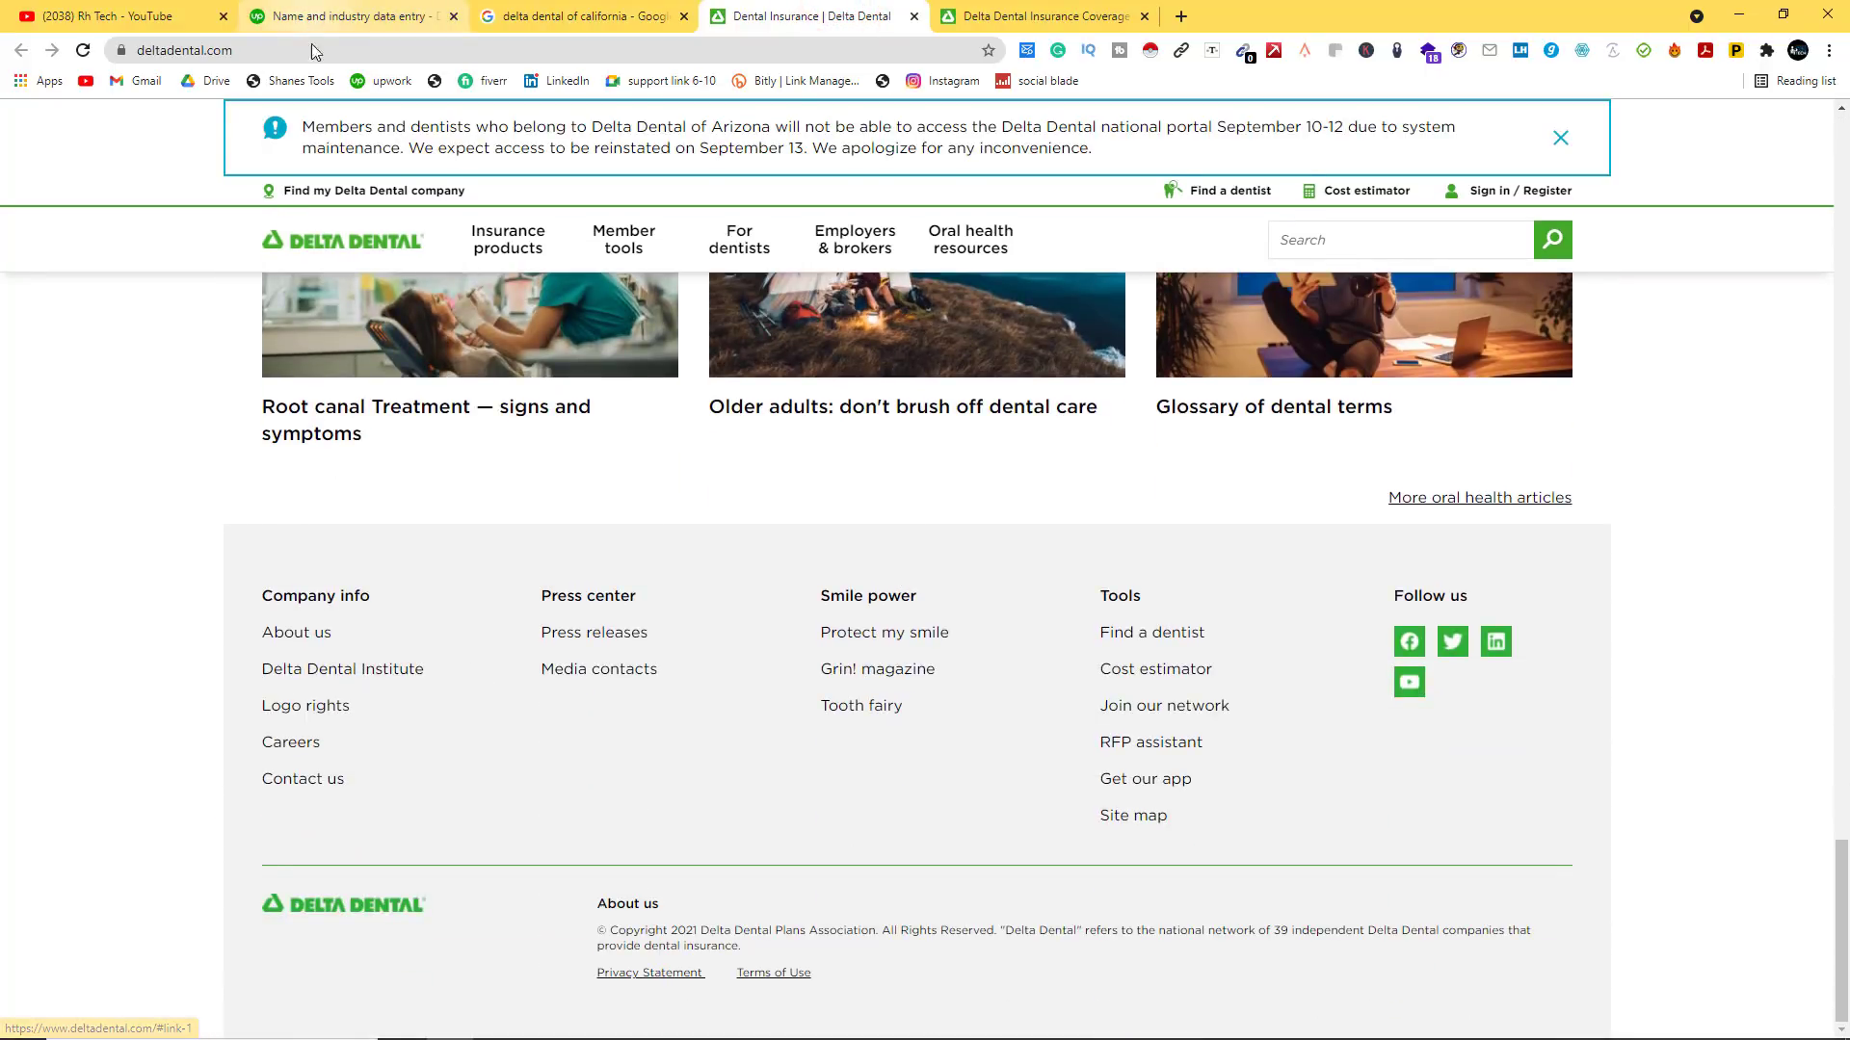
pyautogui.click(541, 1033)
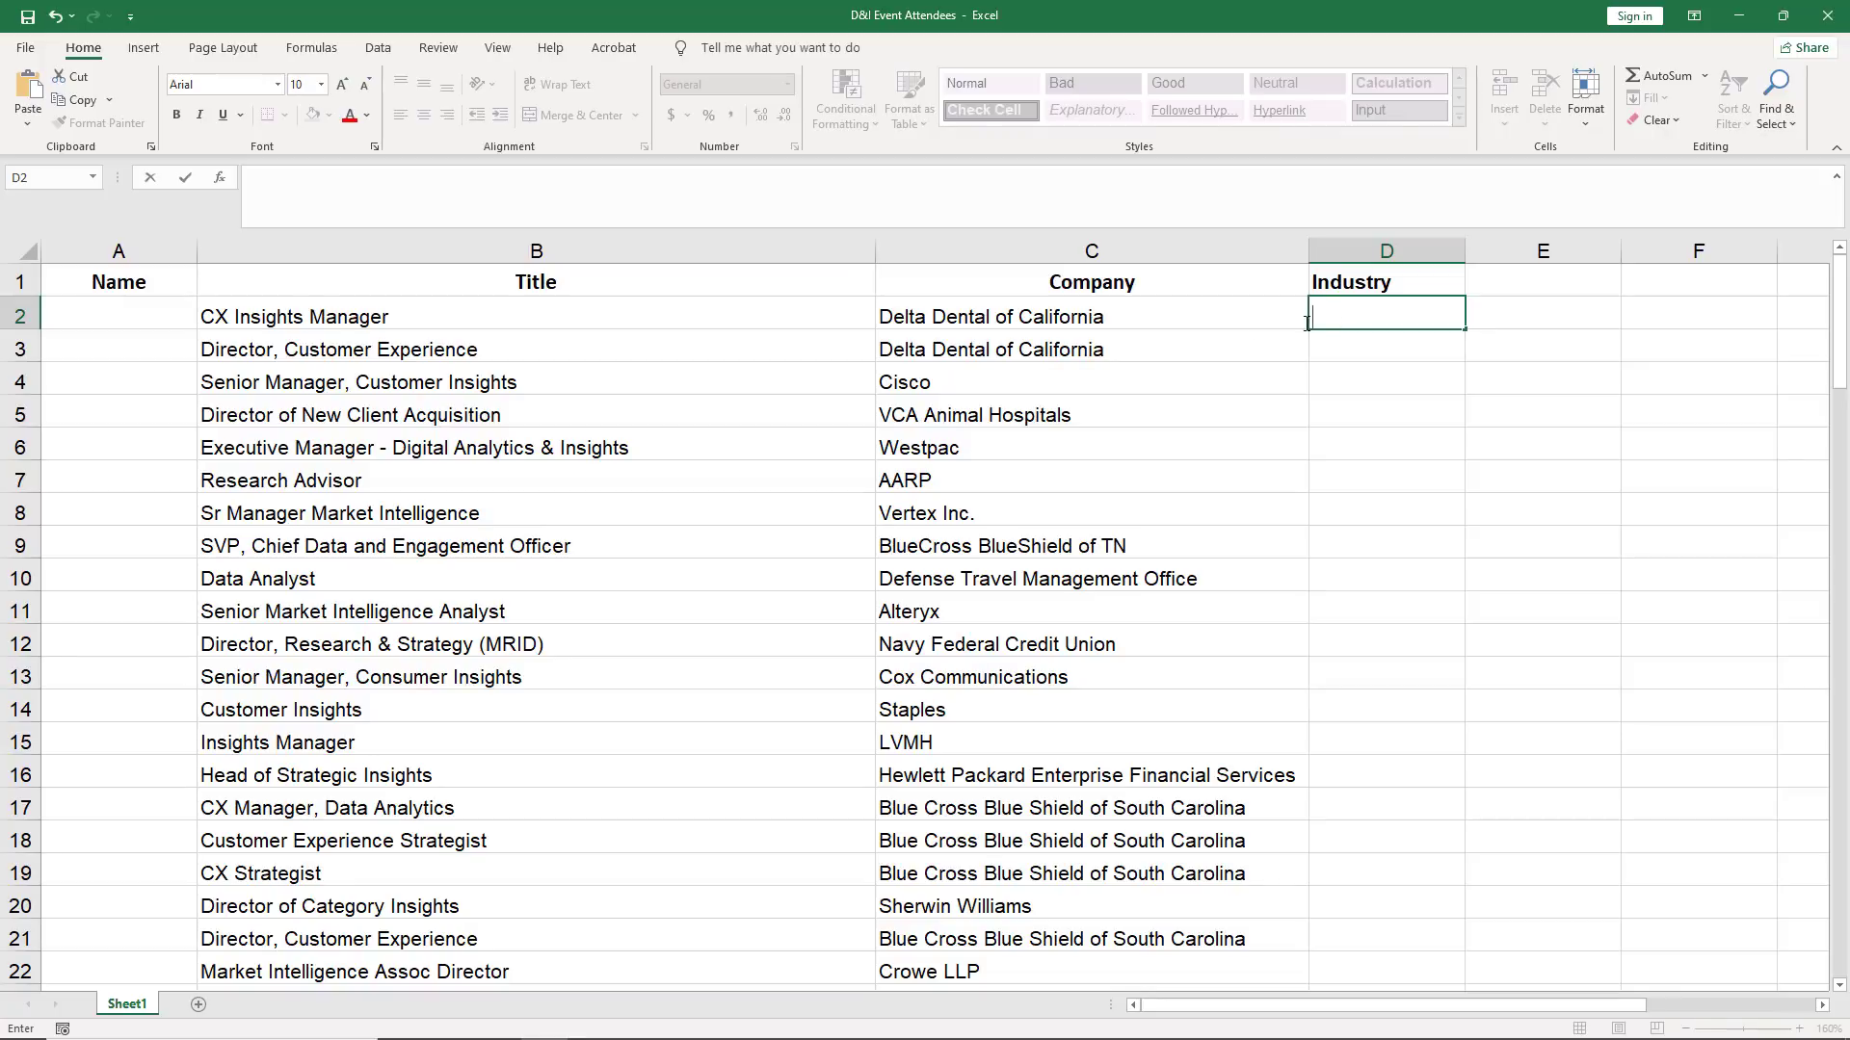
pyautogui.click(1200, 330)
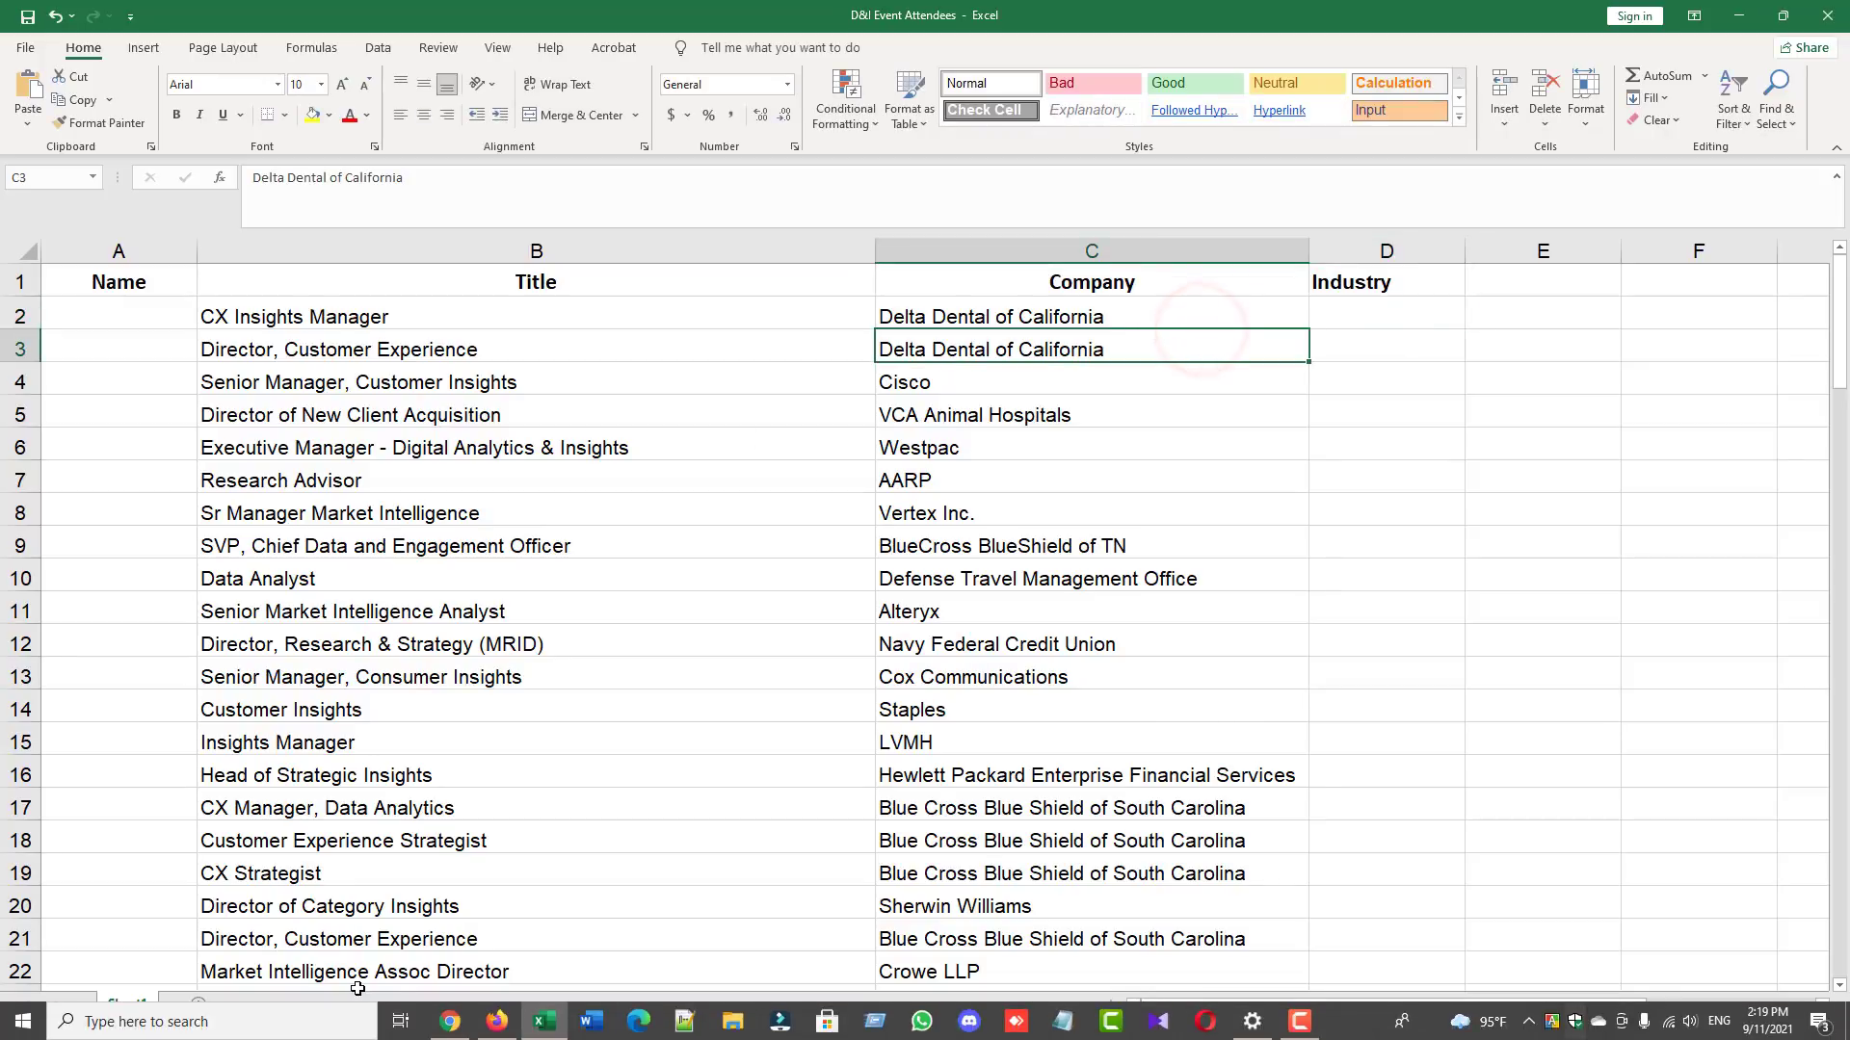
pyautogui.click(449, 1021)
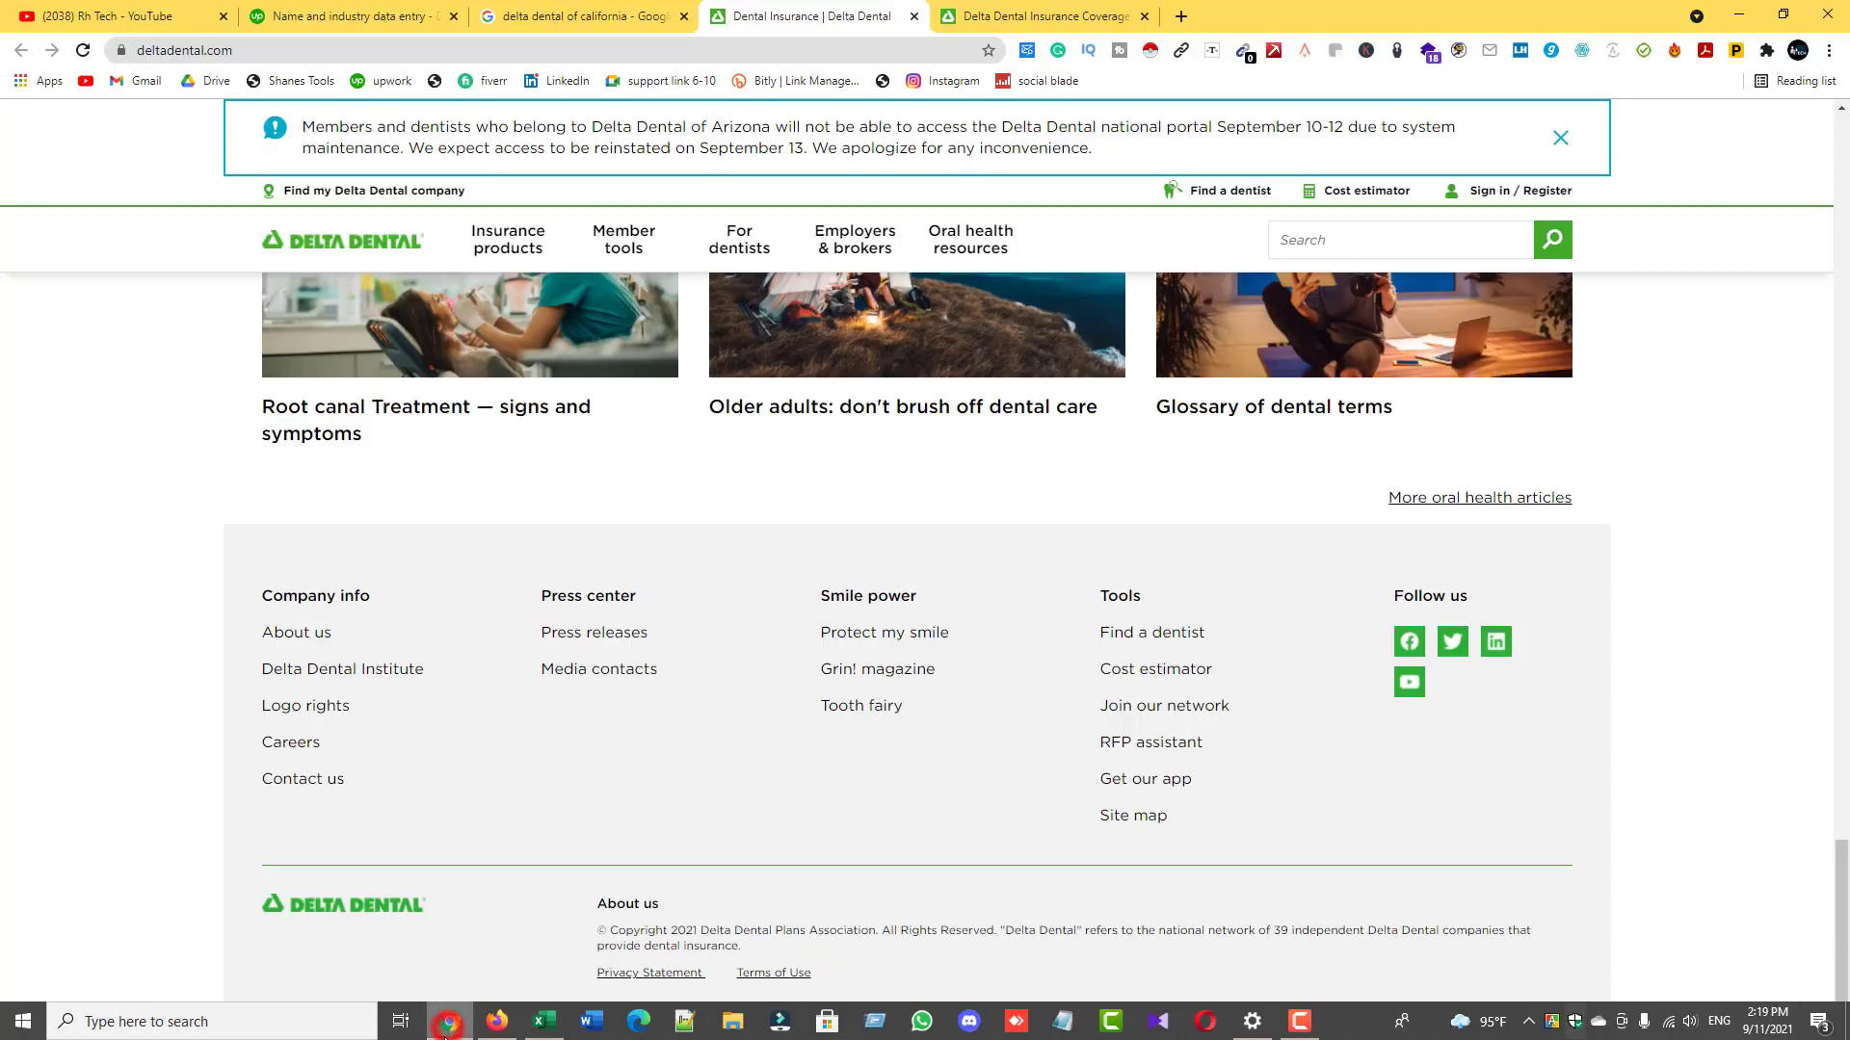
# Step: Open the company's LinkedIn page from the website footer in a new tab and close the extra Delta Dental Insurance Coverage tab
pyautogui.rightClick(1497, 641)
pyautogui.click(1532, 217)
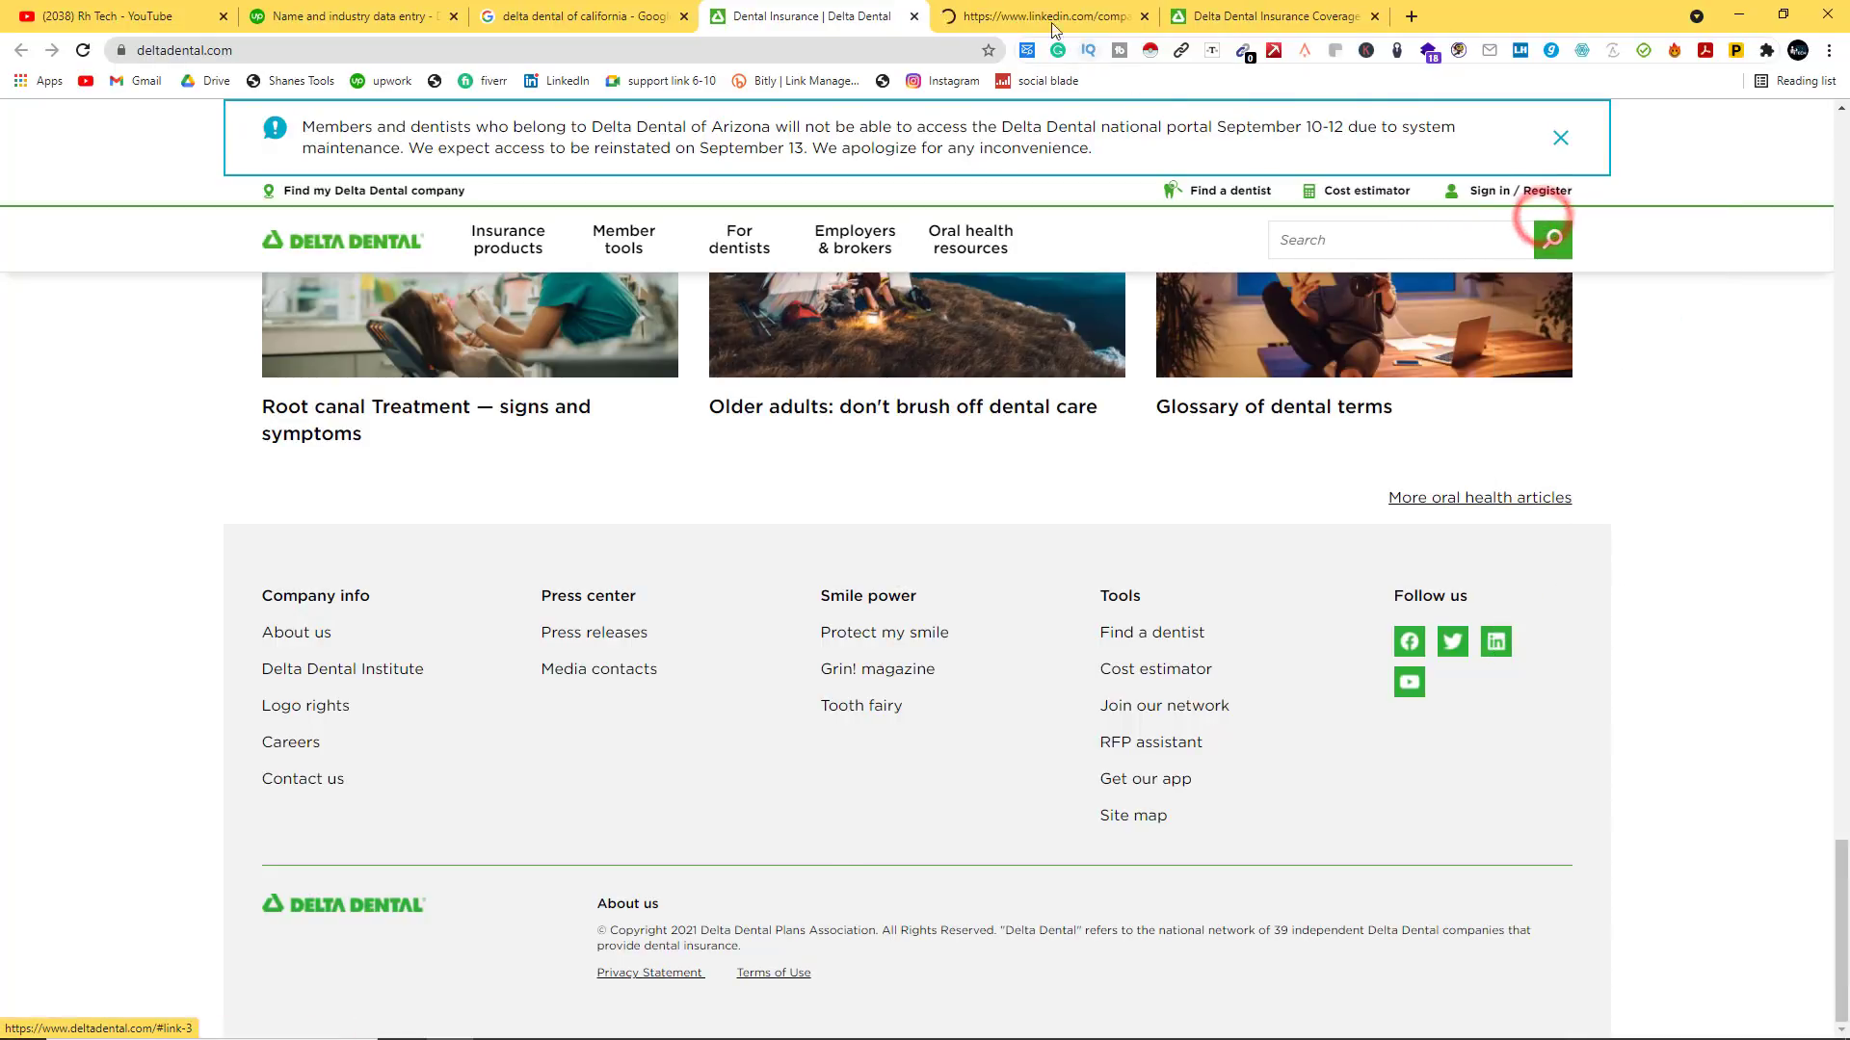
pyautogui.click(1055, 15)
pyautogui.click(1375, 15)
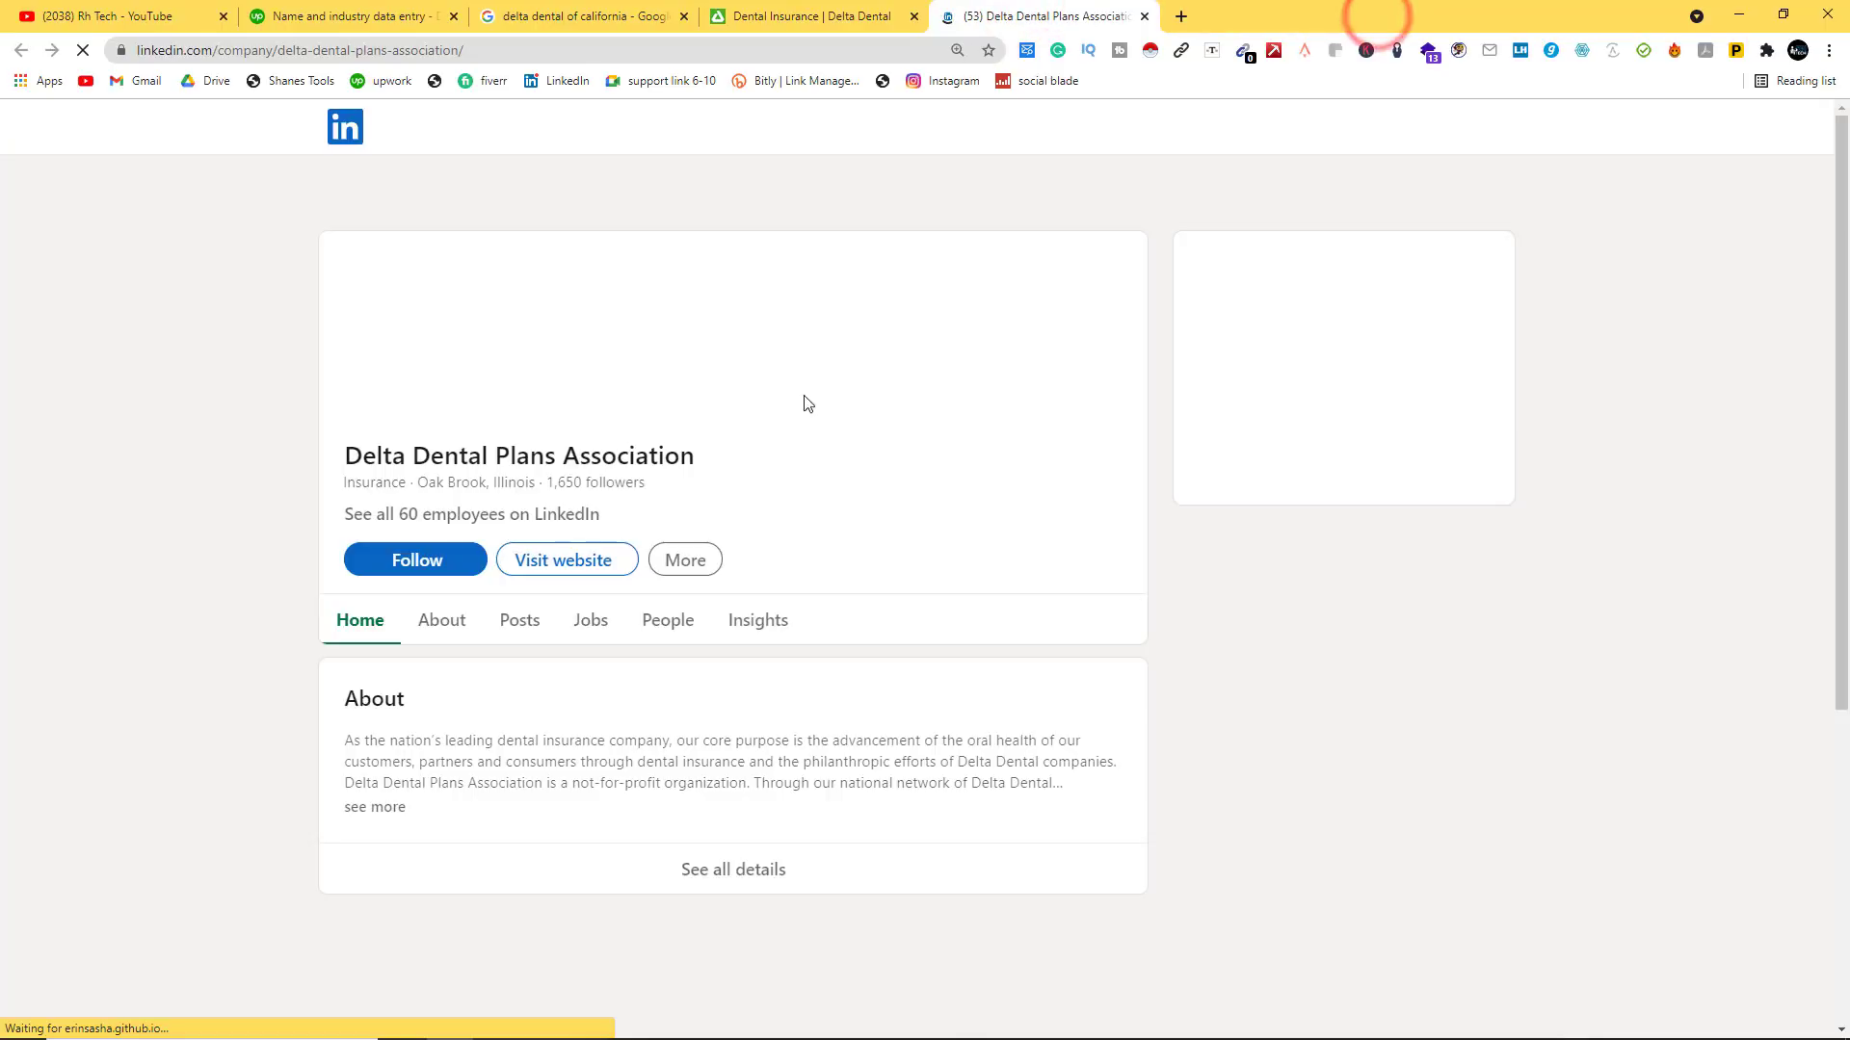
# Step: Open the About details of Delta Dental Plans Association on LinkedIn and copy the industry value Insurance
pyautogui.scroll(-2, 580, 678)
pyautogui.click(440, 427)
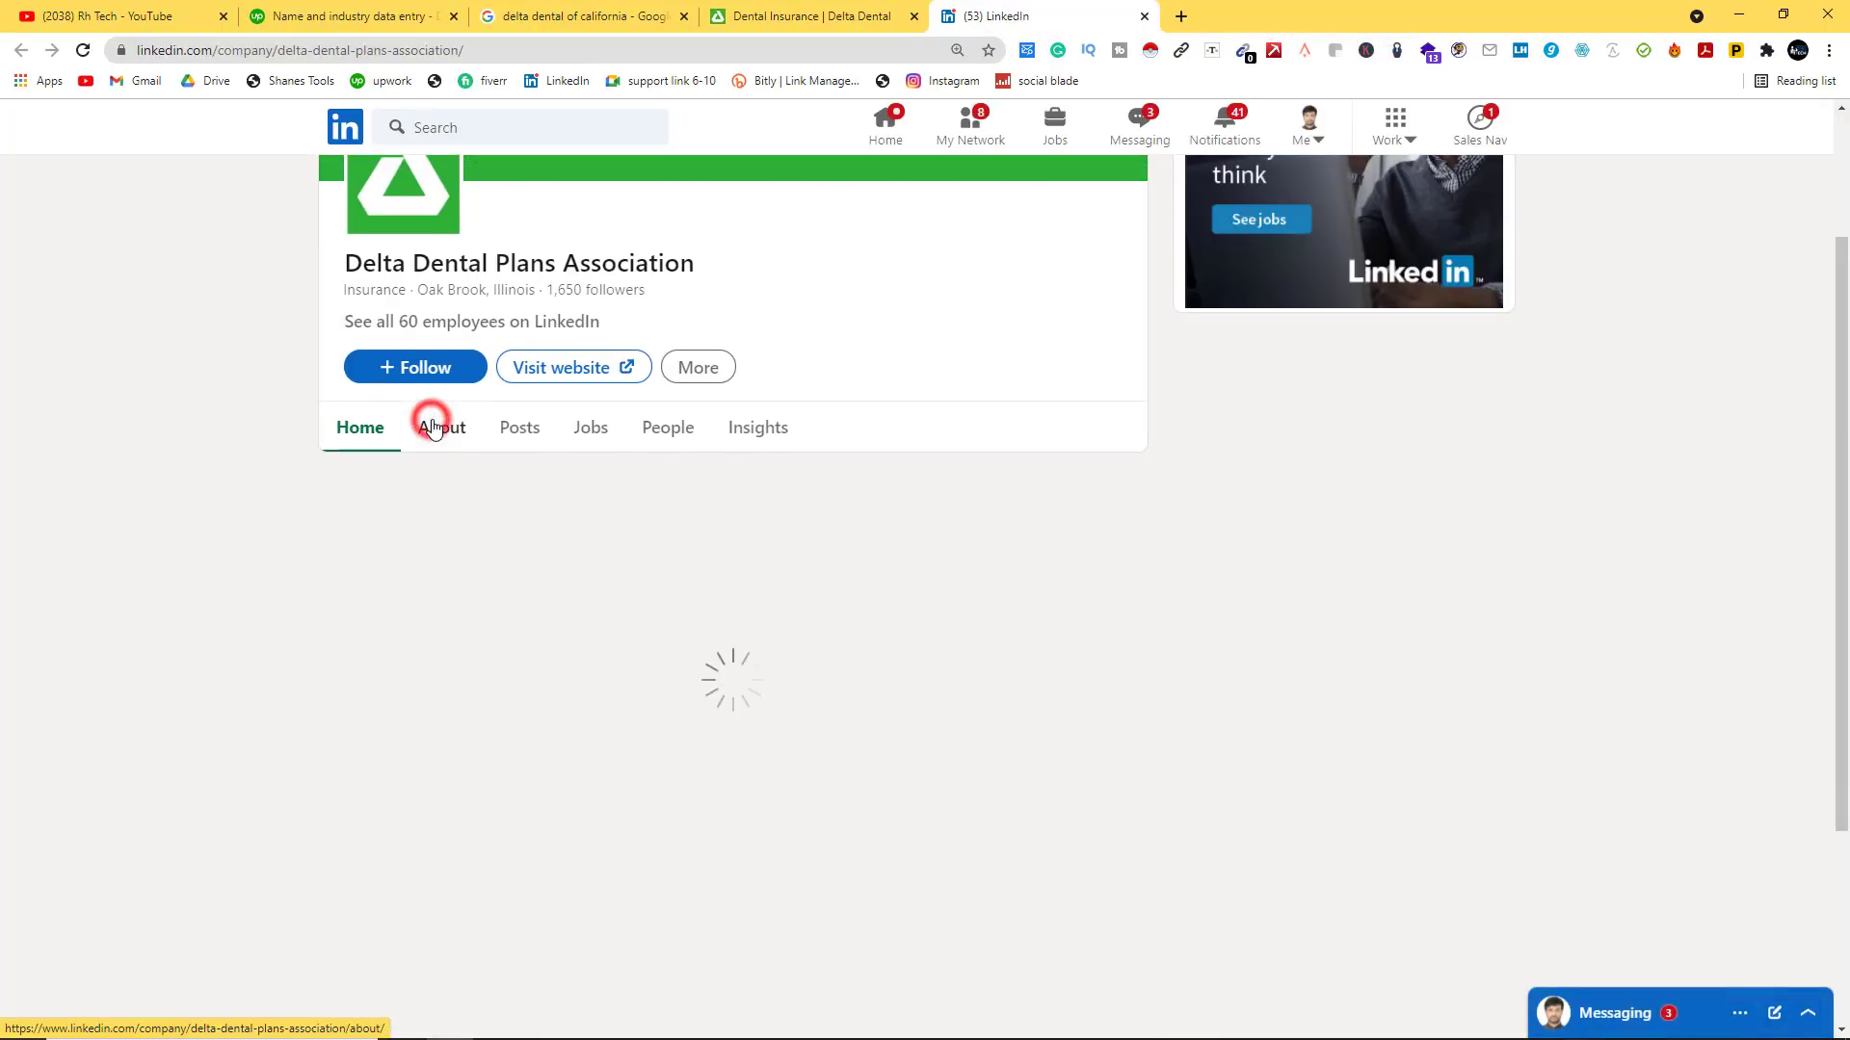
pyautogui.scroll(-2, 392, 693)
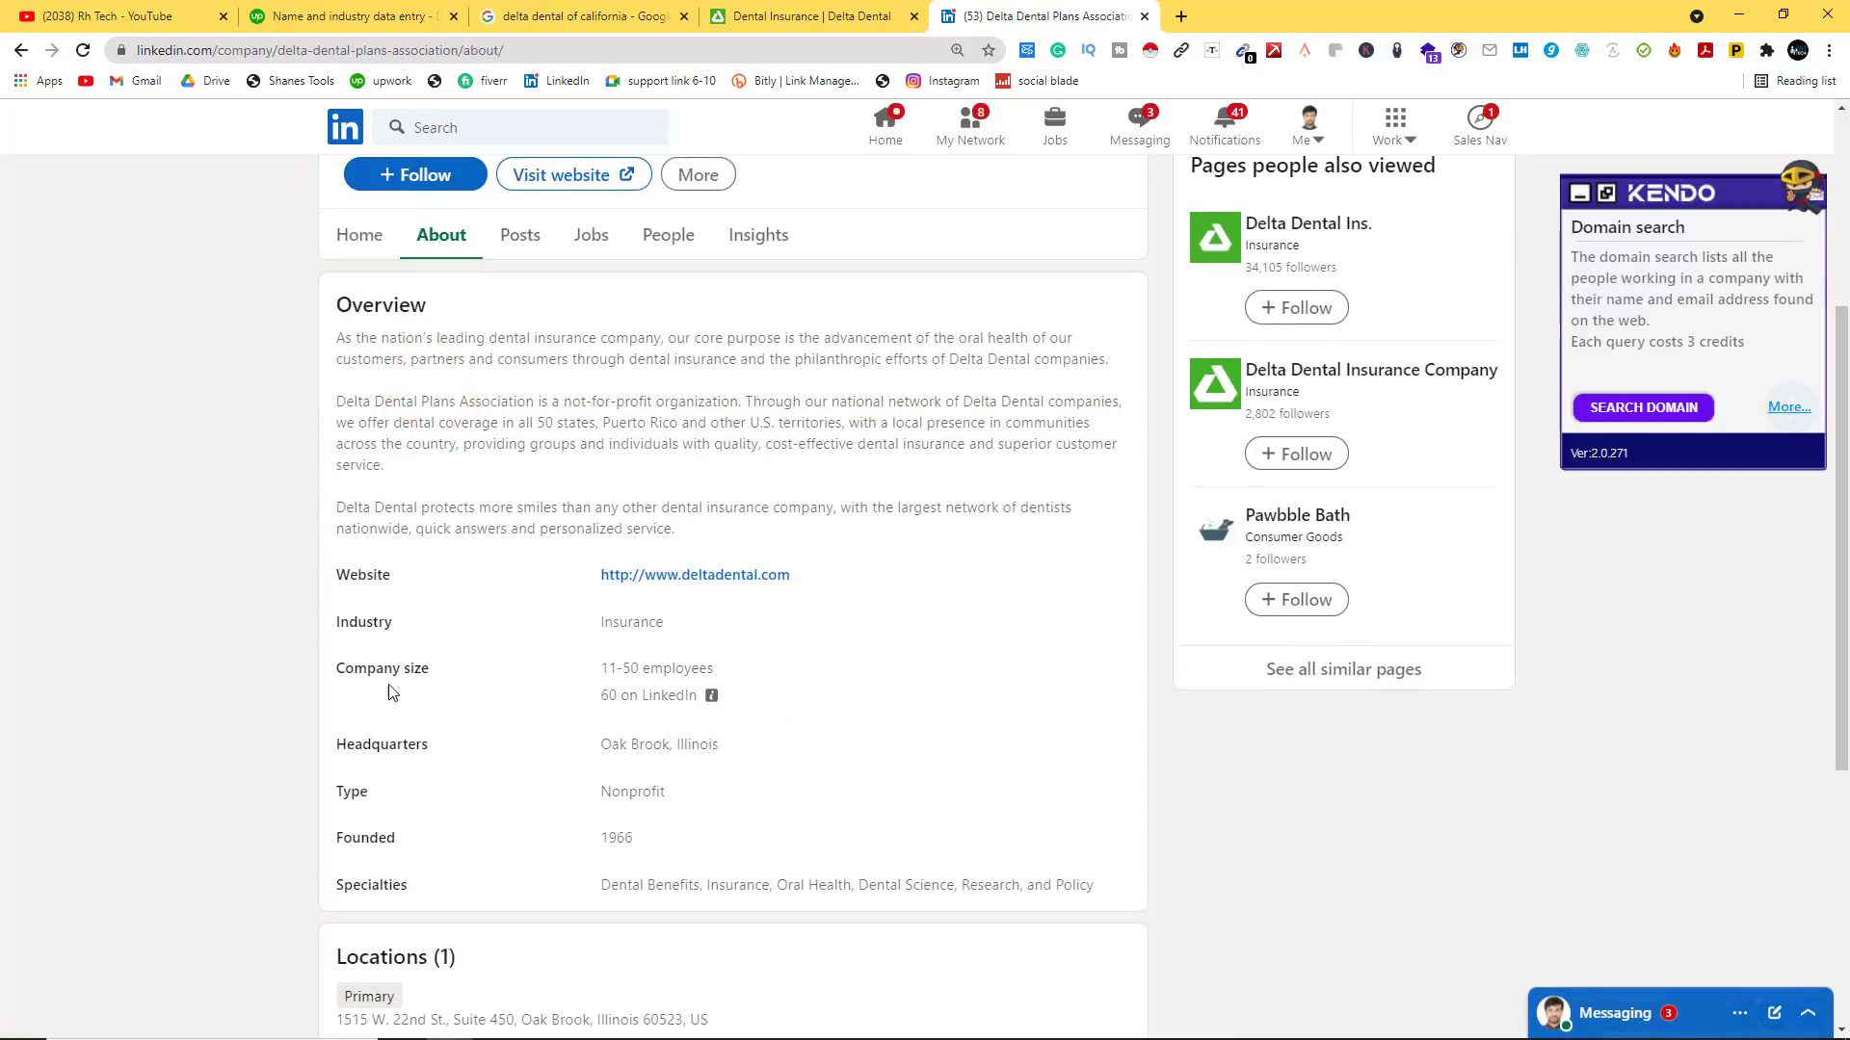
pyautogui.doubleClick(671, 628)
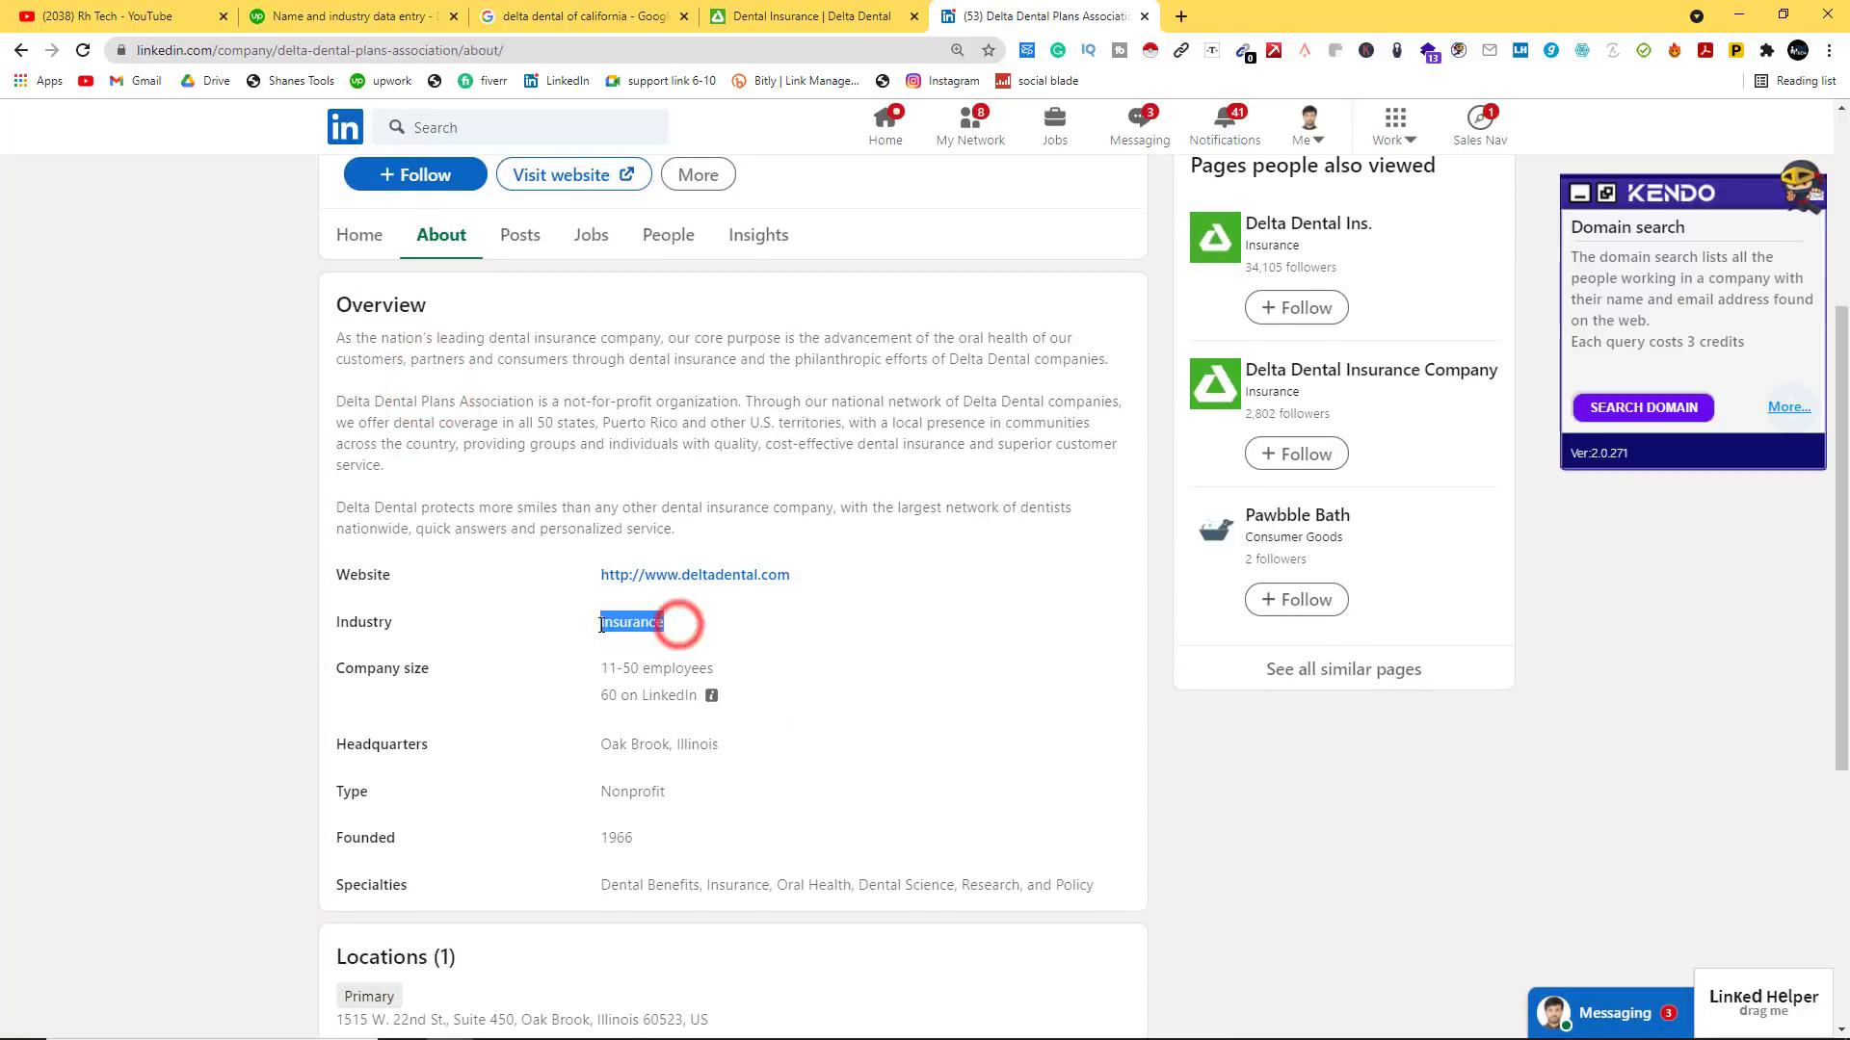
pyautogui.rightClick(672, 628)
pyautogui.click(686, 638)
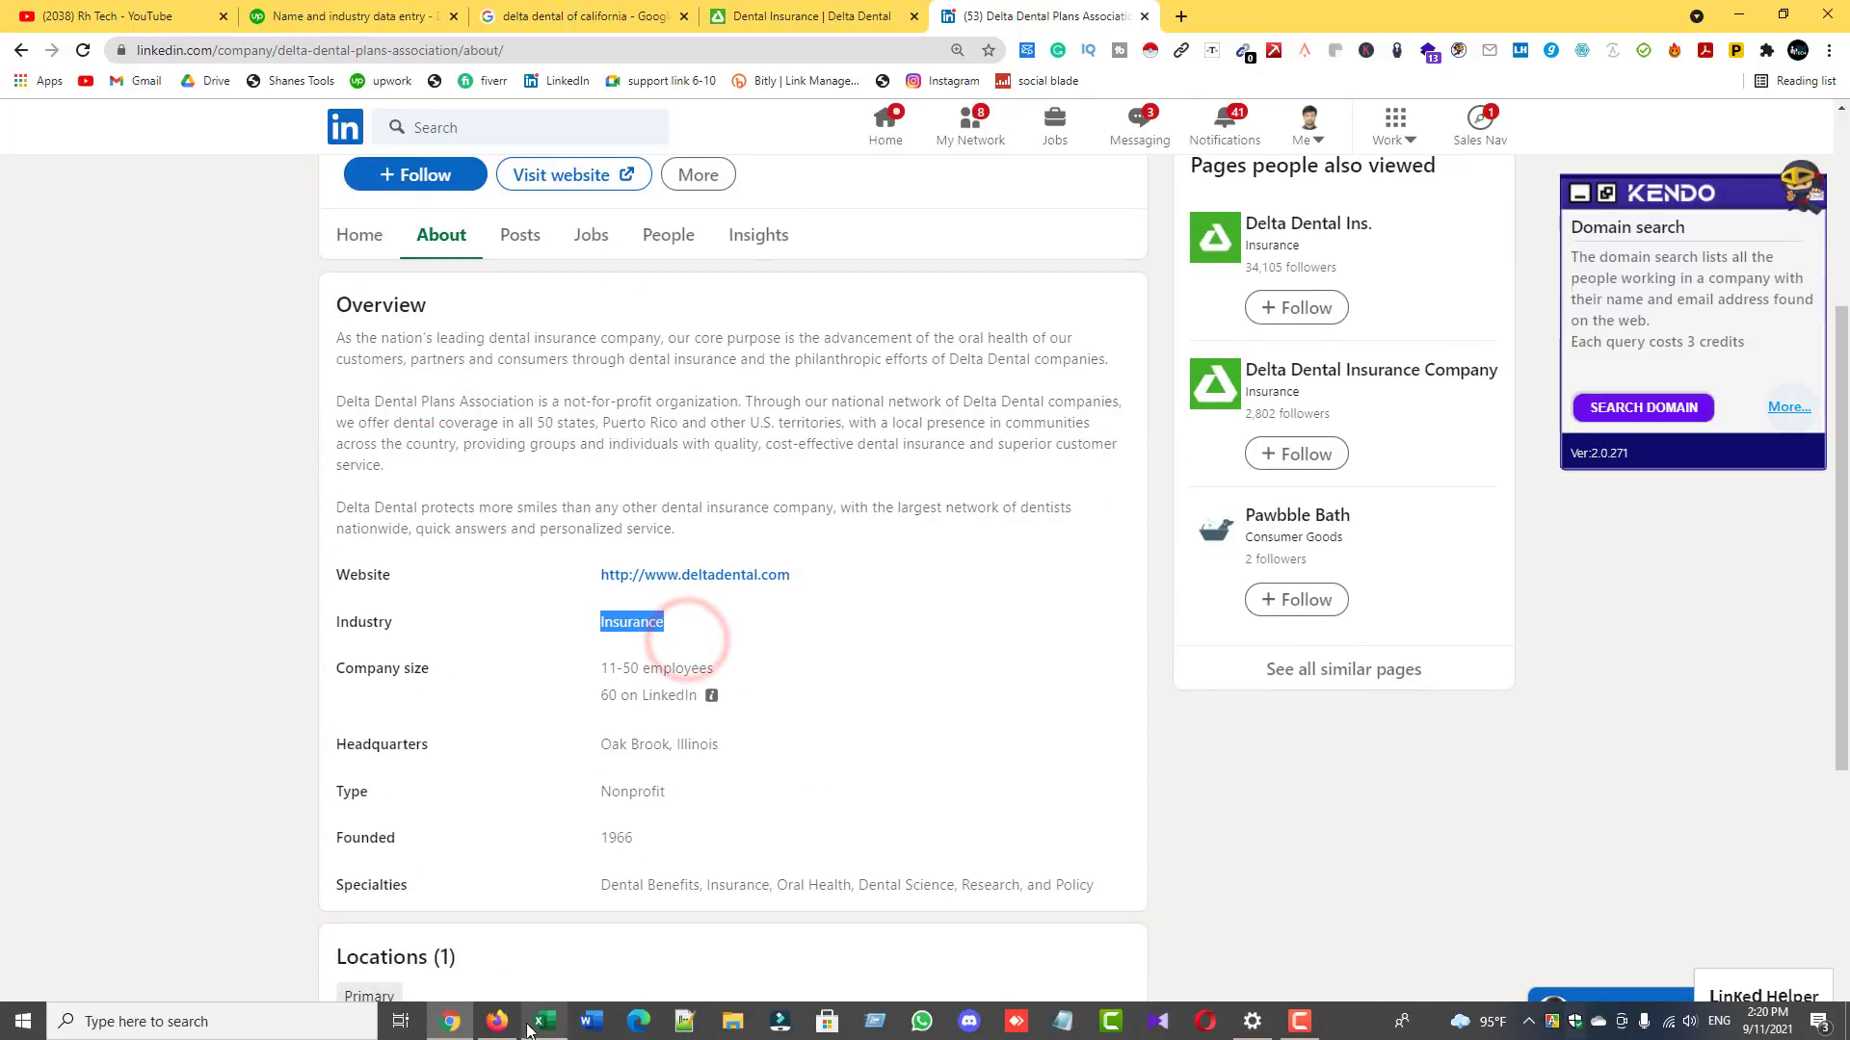
# Step: Switch to the Excel workbook and paste Insurance into Industry cell D2 for the first attendee
pyautogui.click(549, 1029)
pyautogui.doubleClick(1349, 311)
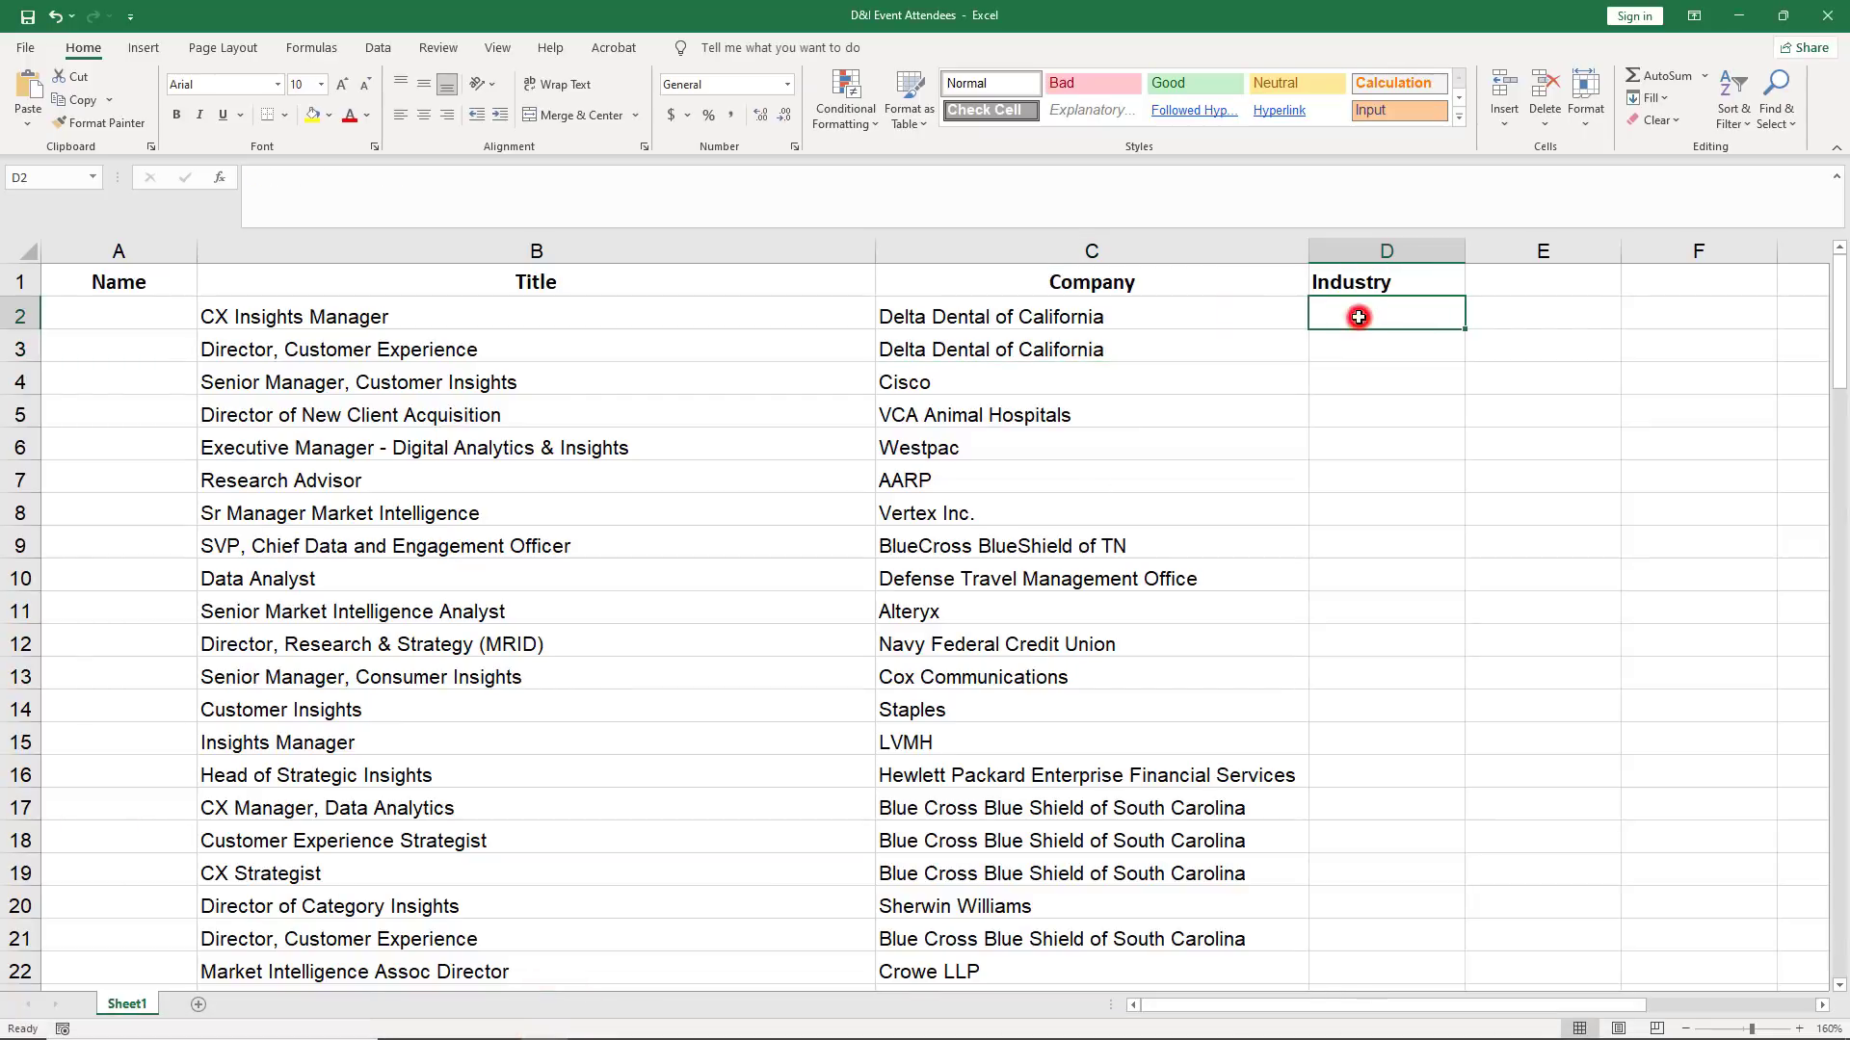
pyautogui.rightClick(1358, 318)
pyautogui.click(1400, 406)
pyautogui.click(1337, 418)
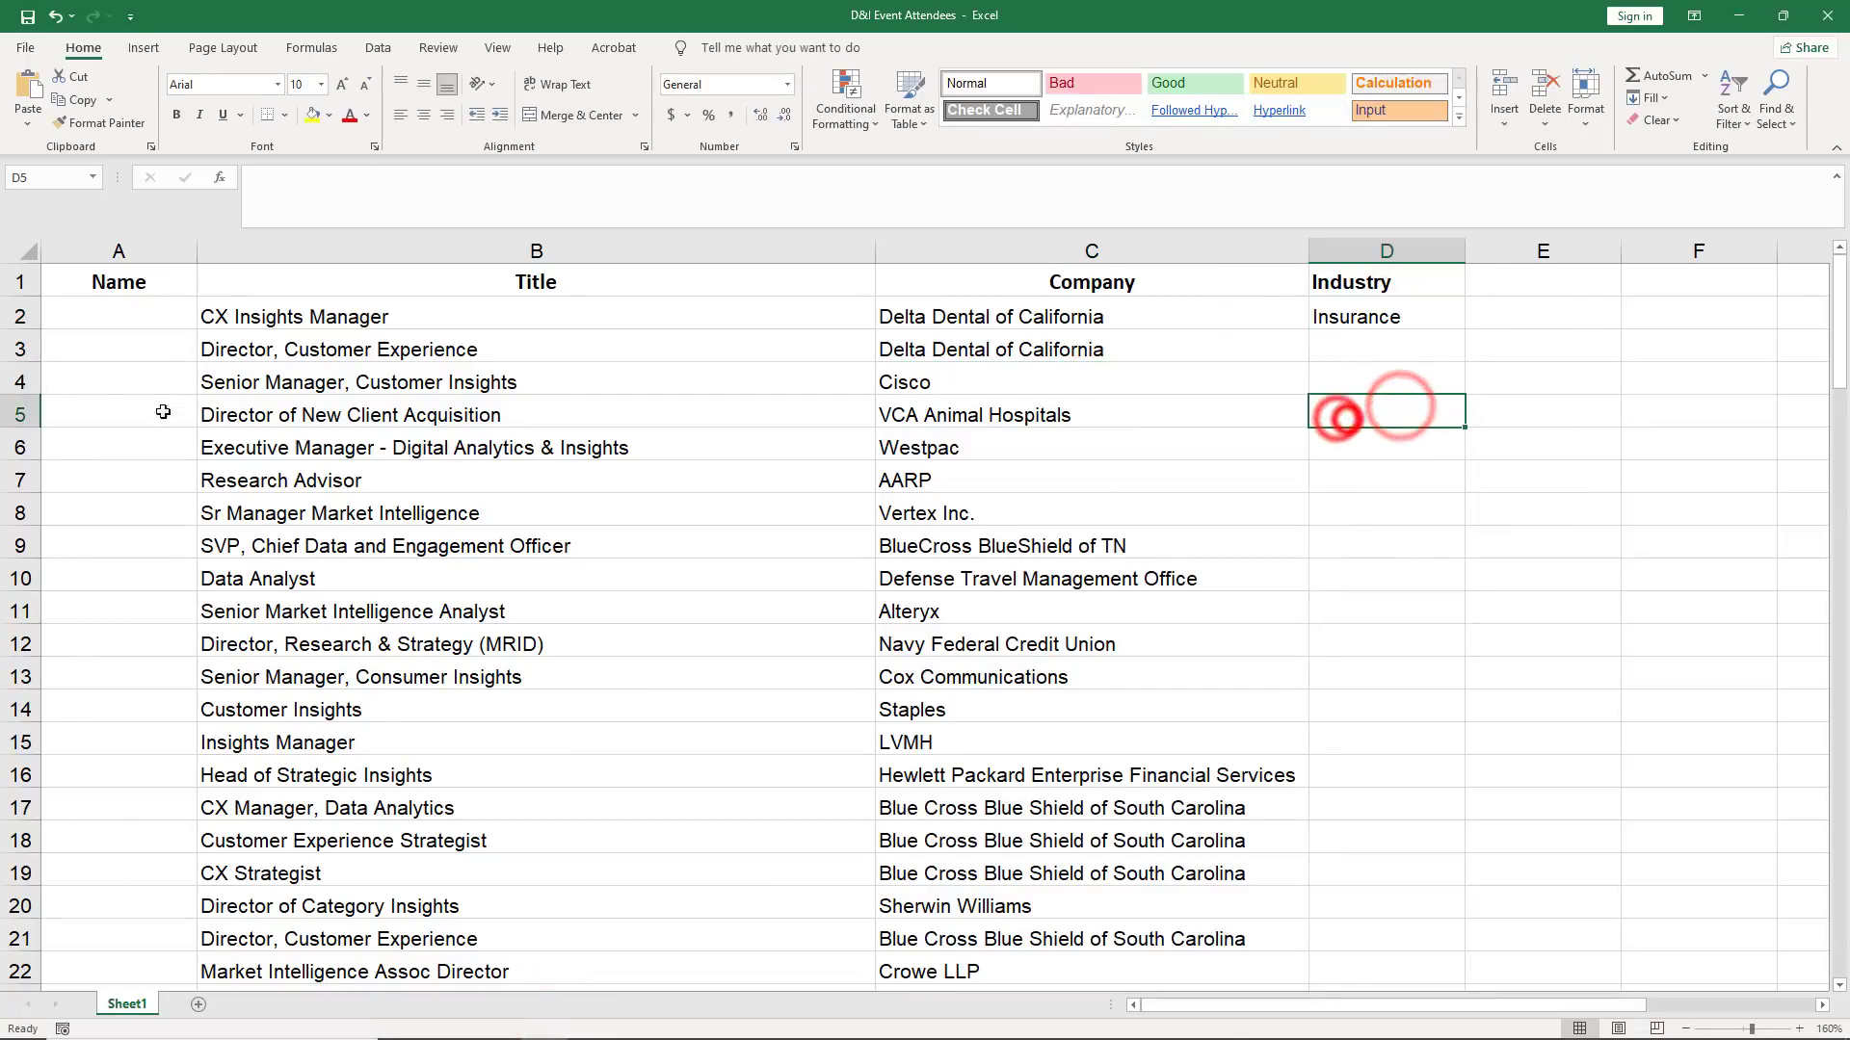
# Step: Return to Delta Dental Plans Association's LinkedIn page in Chrome and open its list of people to fill in Name cell A2
pyautogui.click(136, 318)
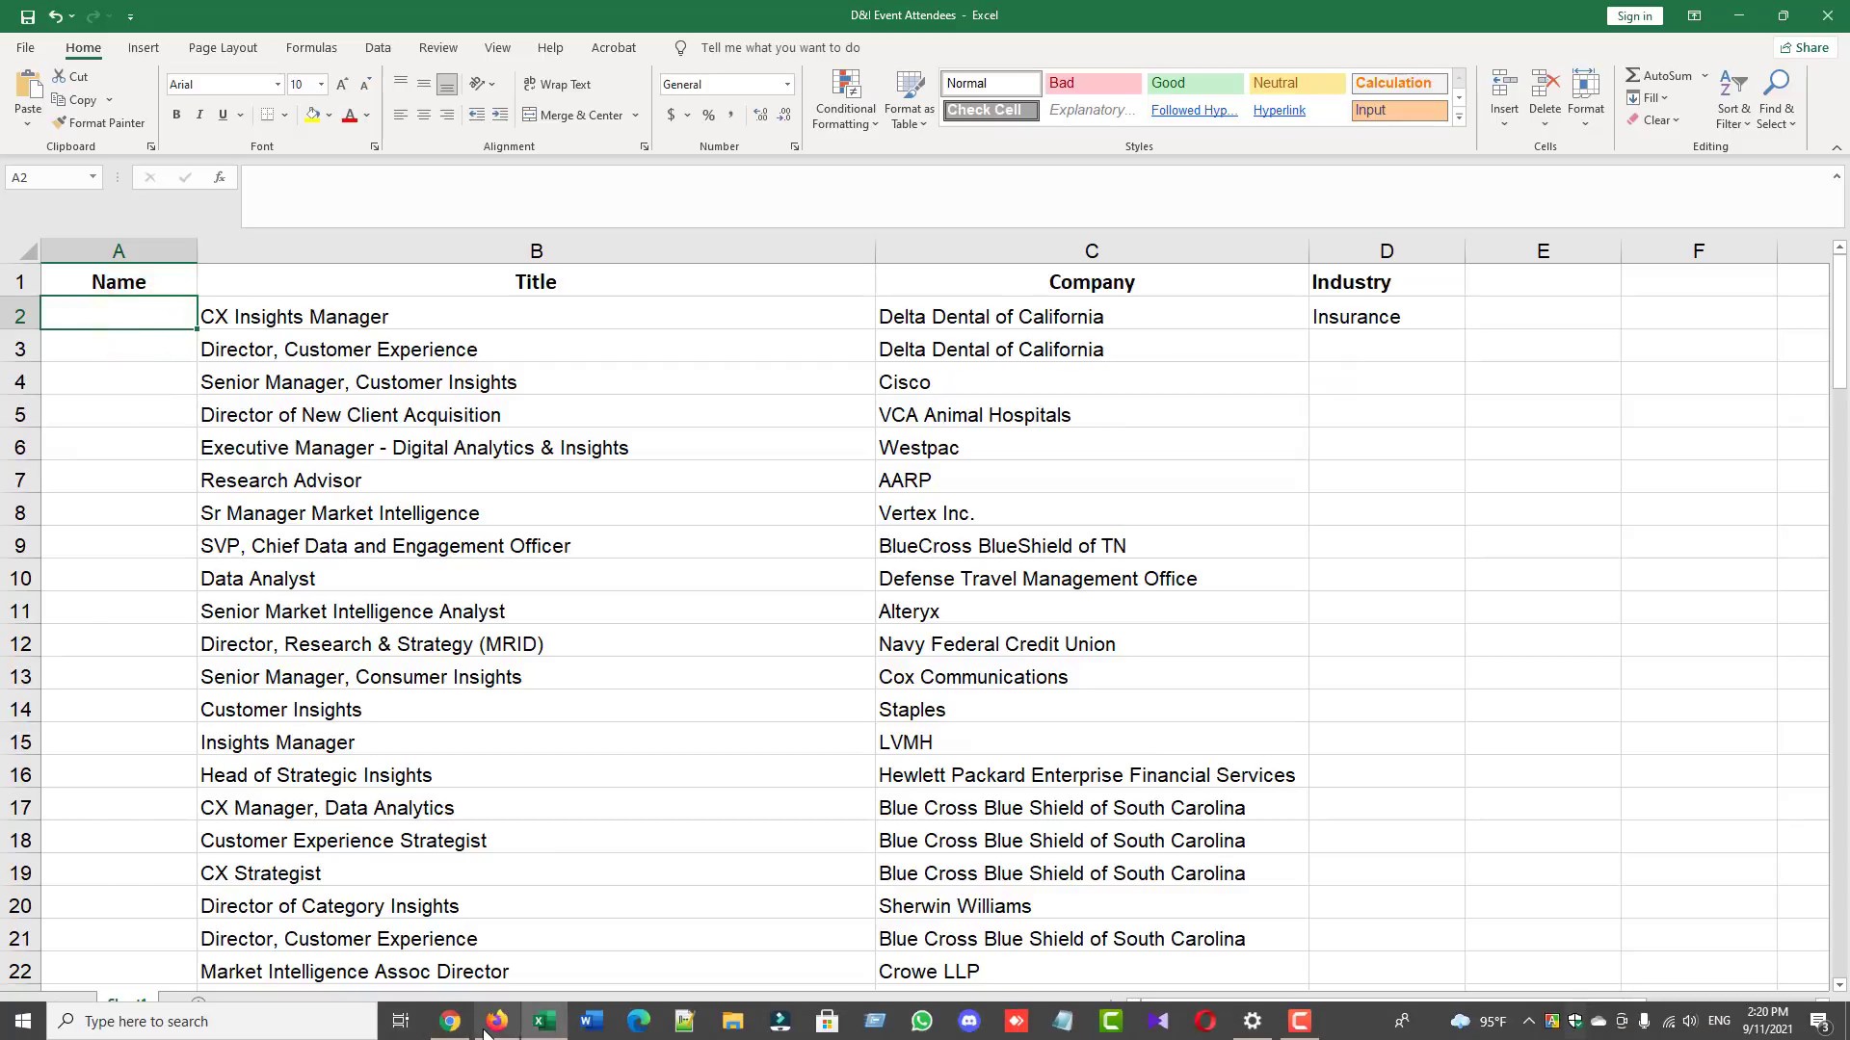
pyautogui.click(457, 1023)
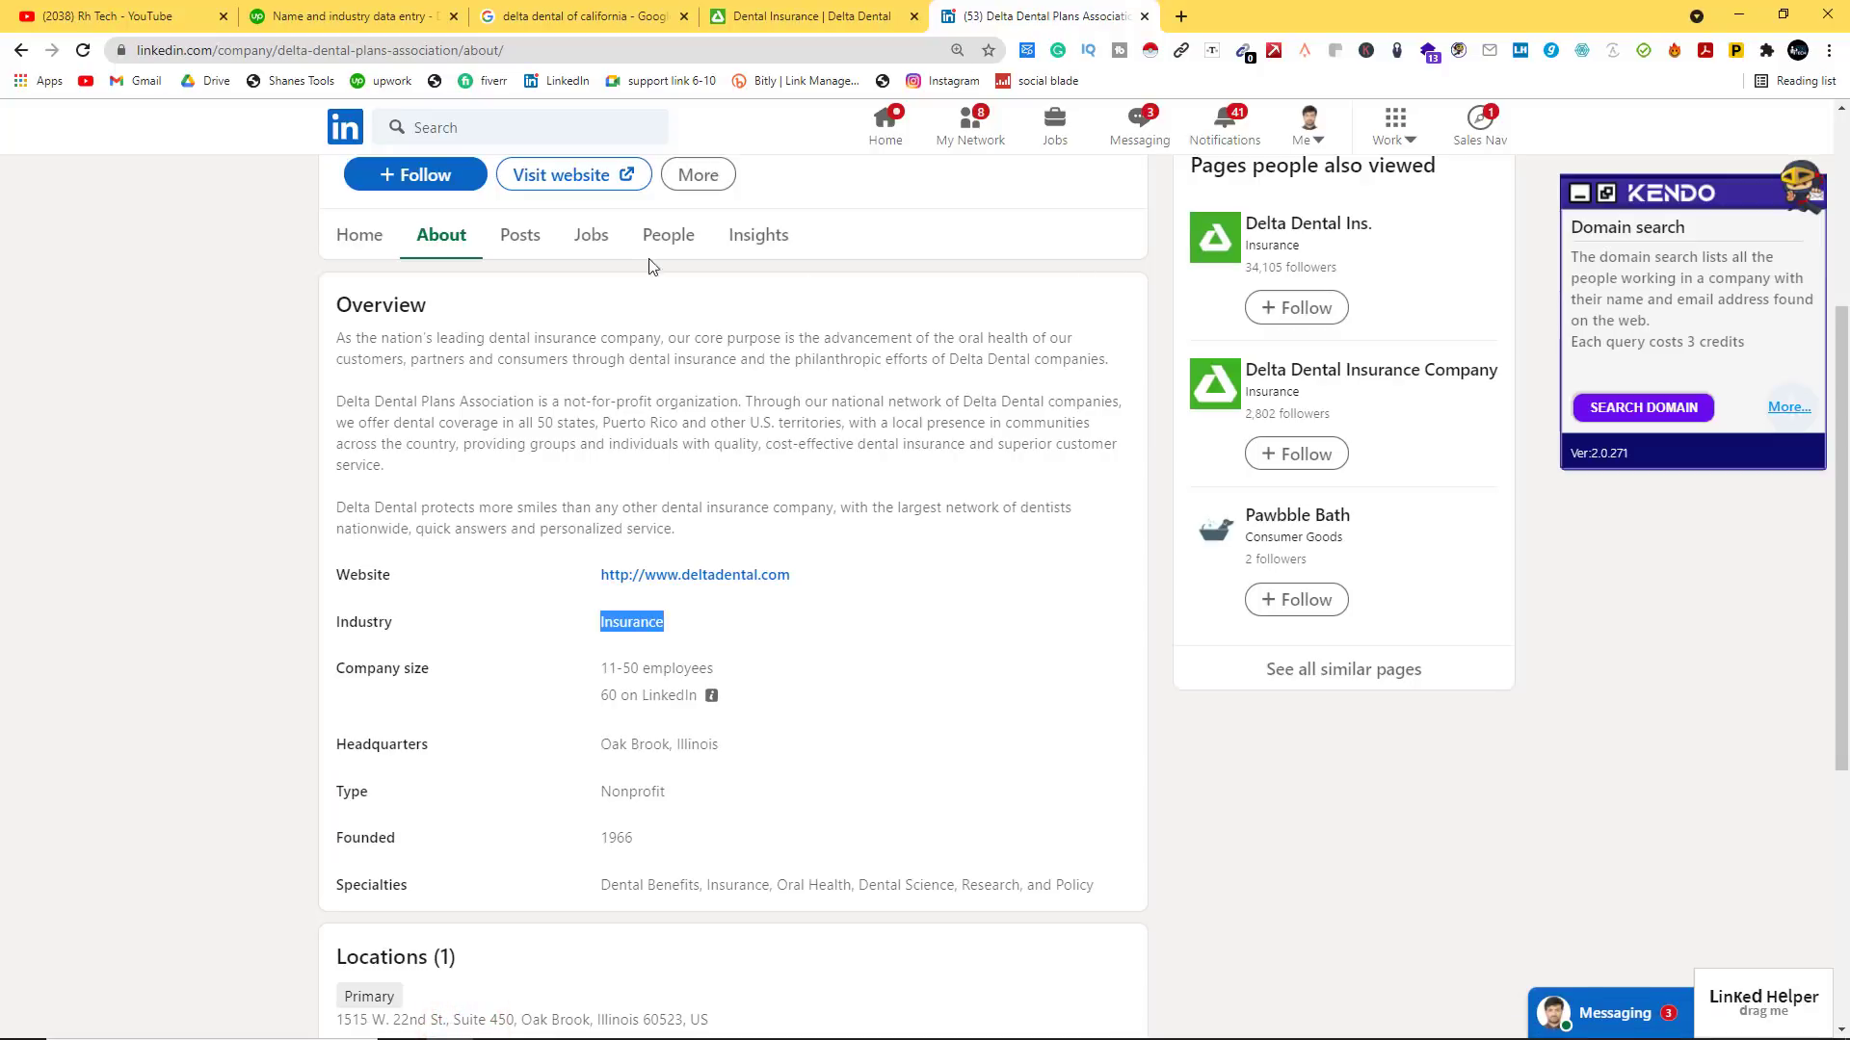
pyautogui.click(667, 236)
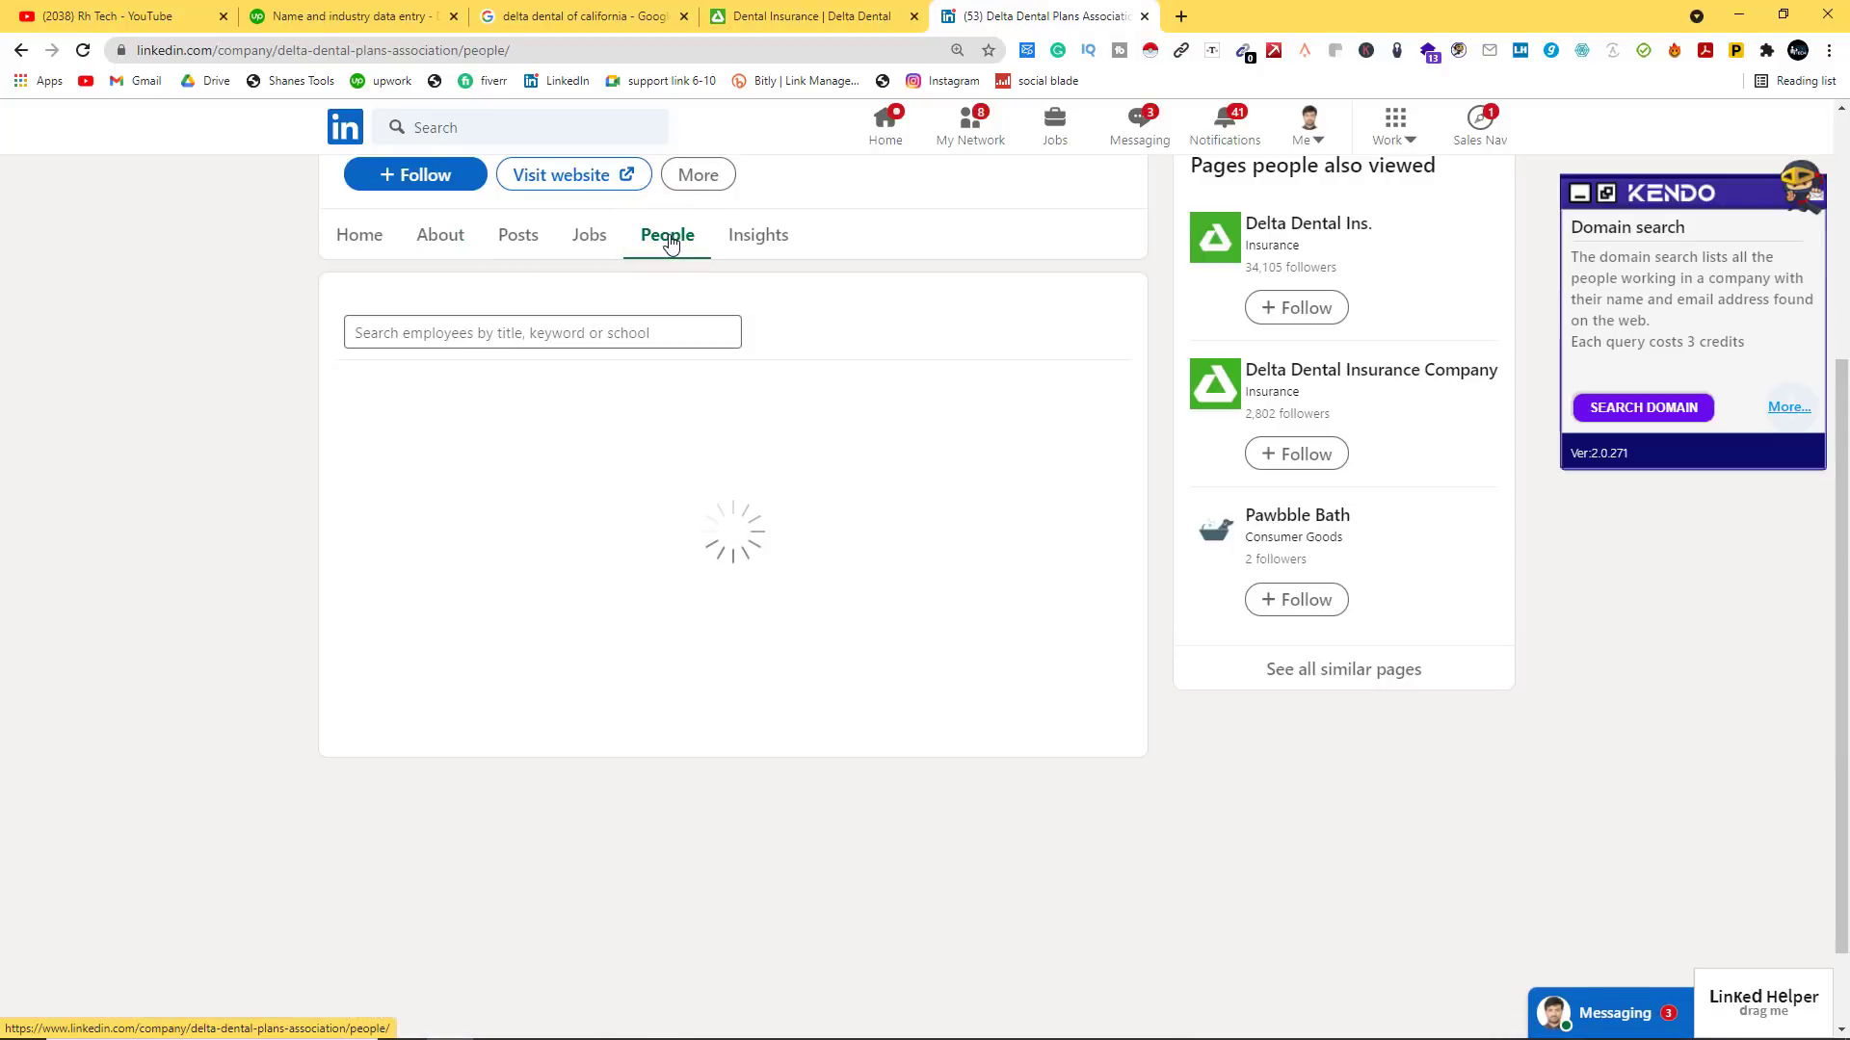
# Step: Close Delta Dental Plans Association's LinkedIn people page, search Google for linkedin xray and open Recruitment Geek's LinkedIn Xray Search Tool
pyautogui.scroll(-5, 981, 723)
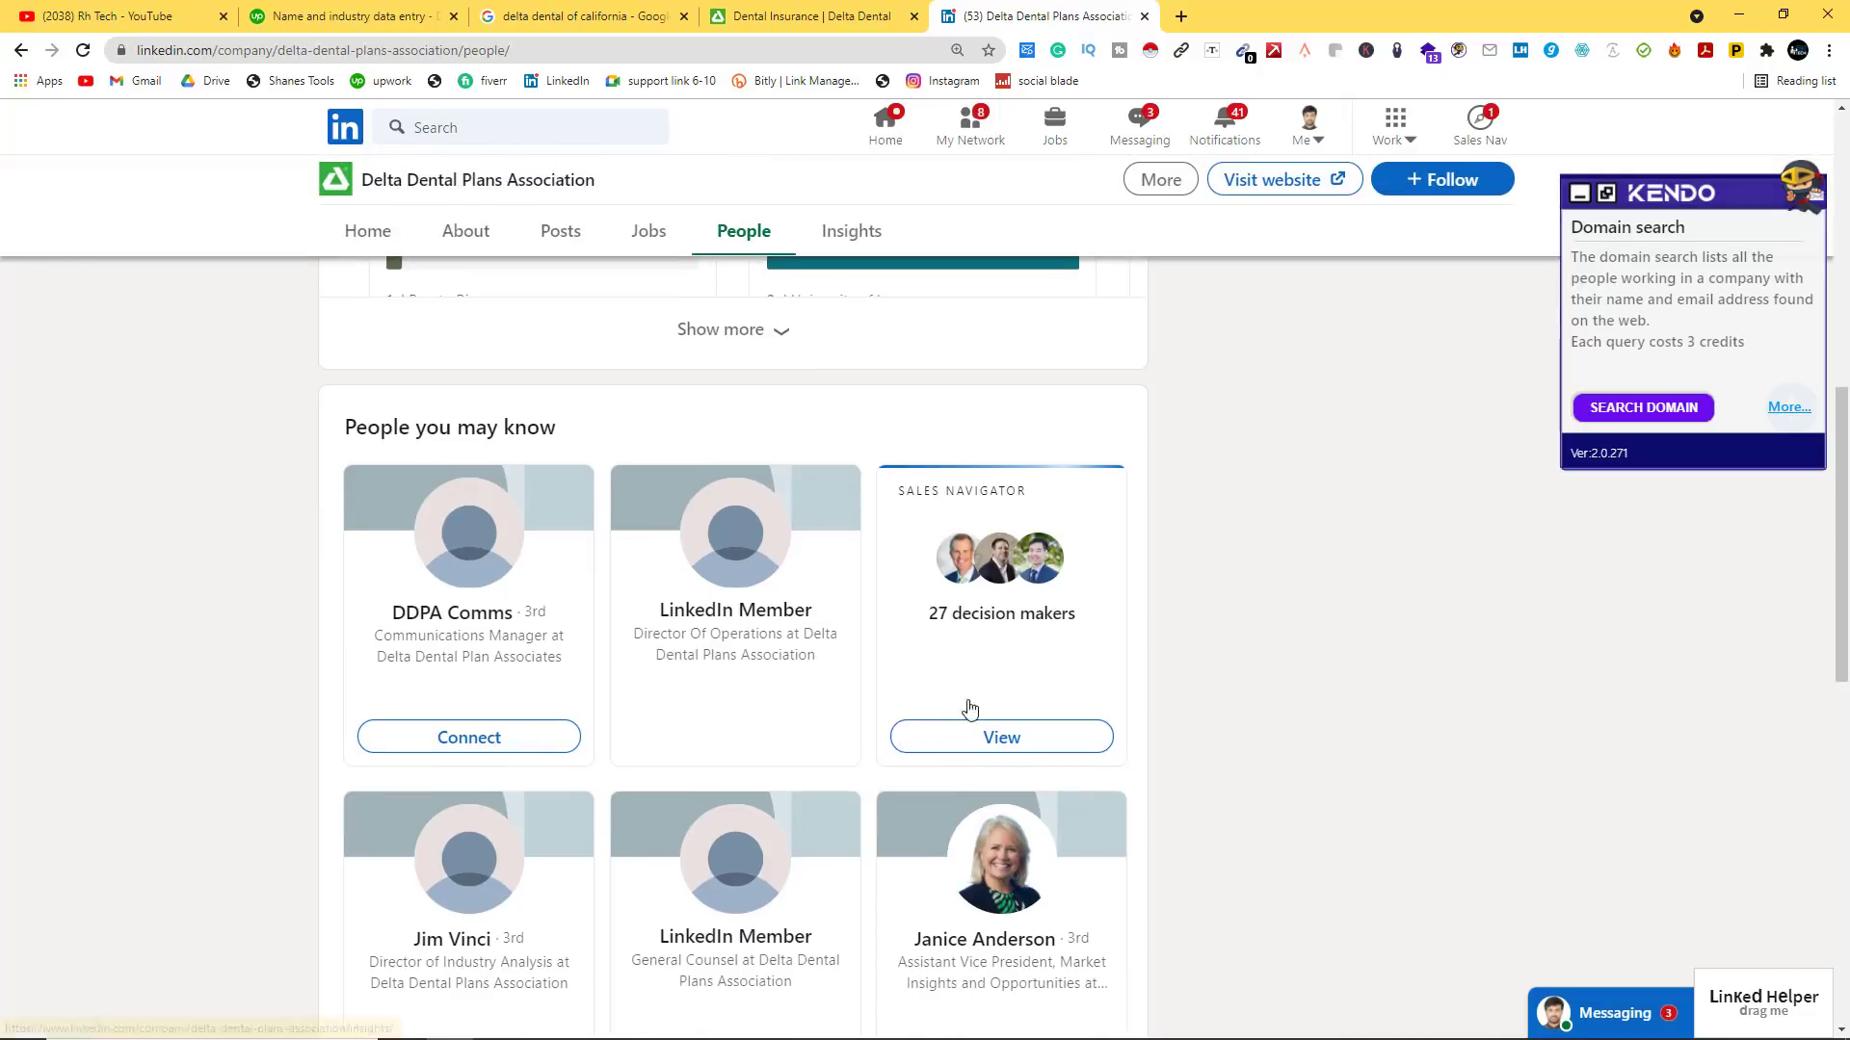
pyautogui.click(1143, 18)
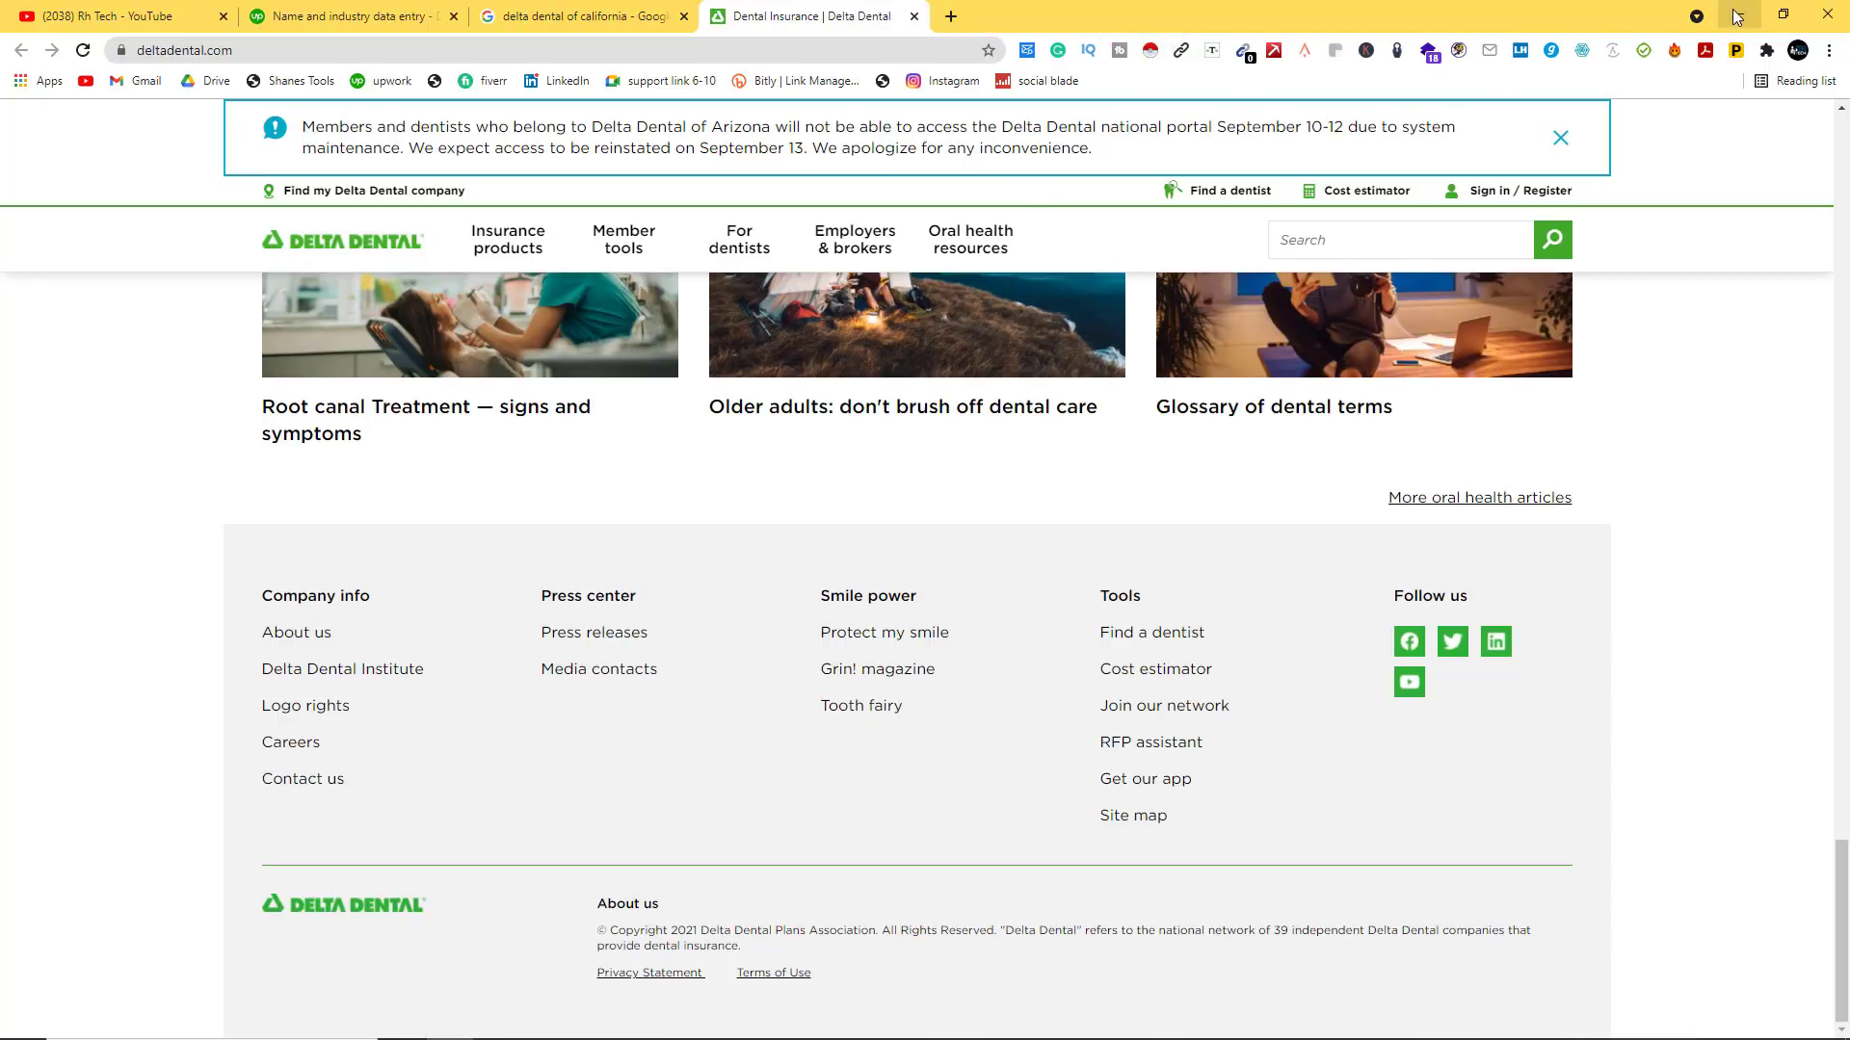
pyautogui.click(951, 18)
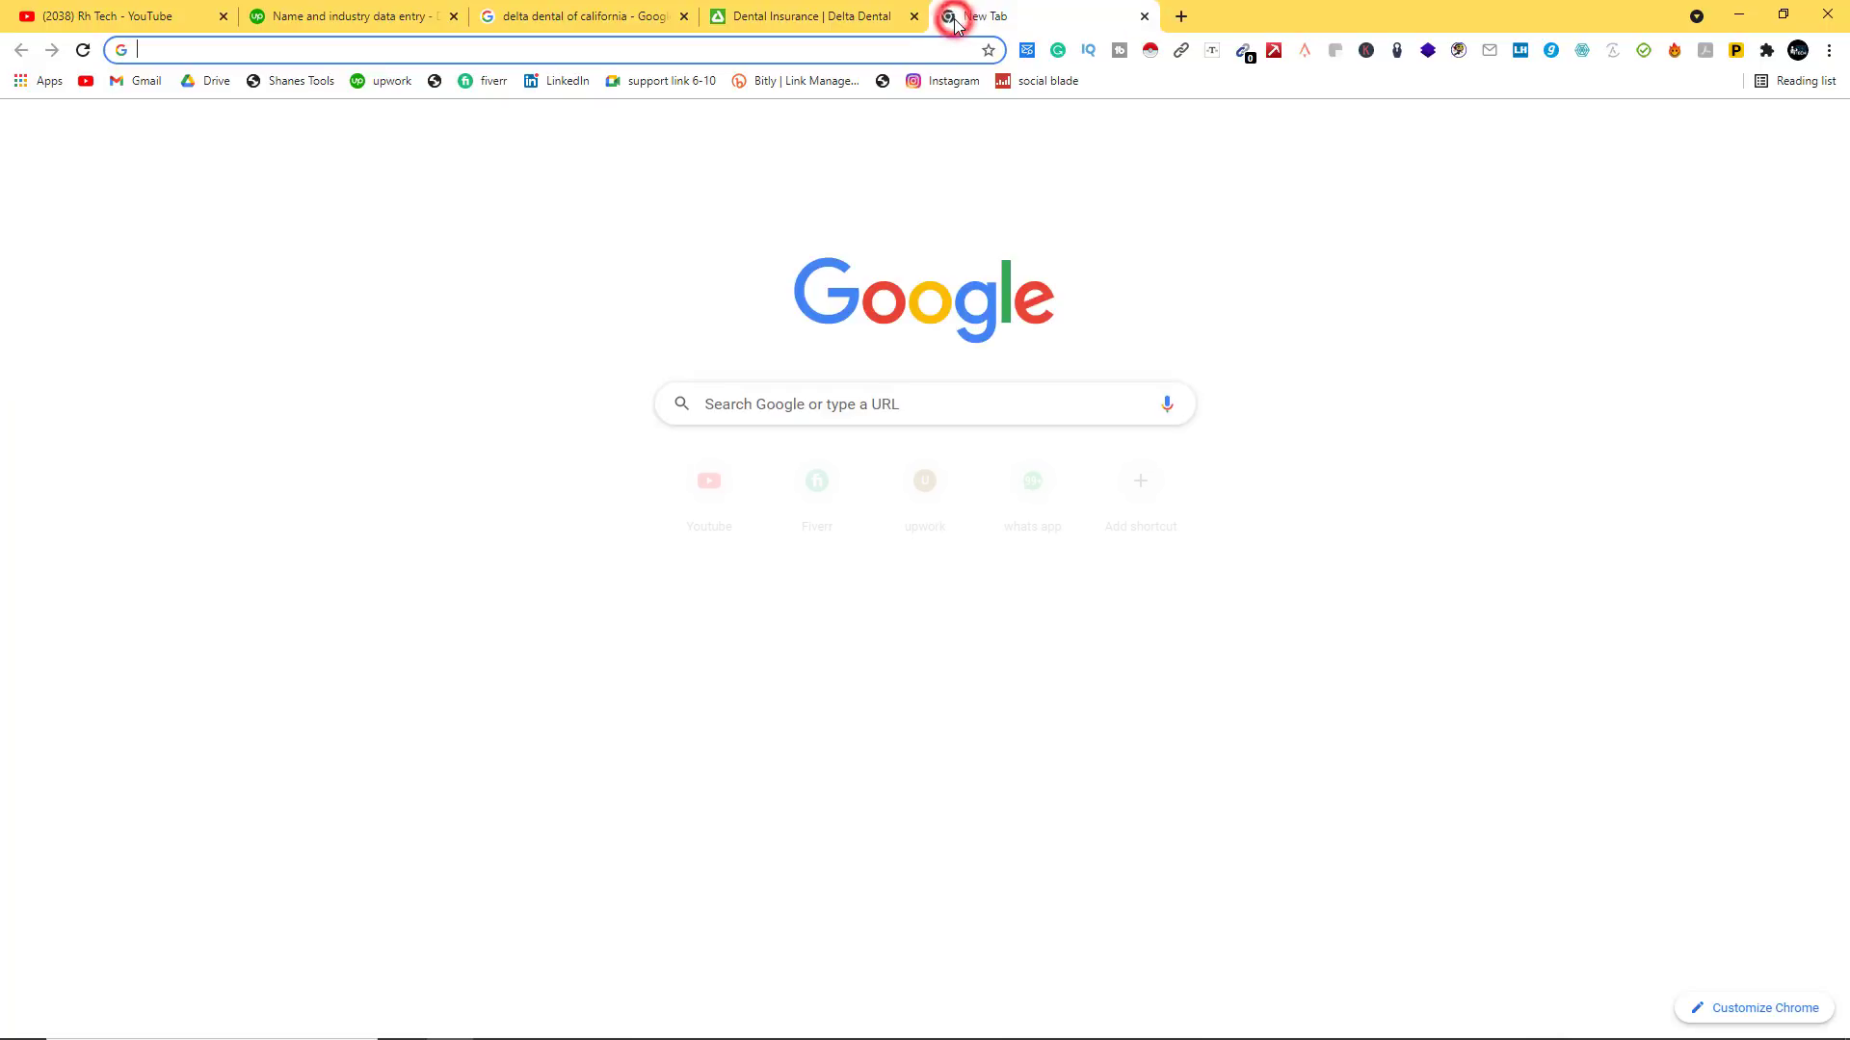
pyautogui.write('linkedin.com')
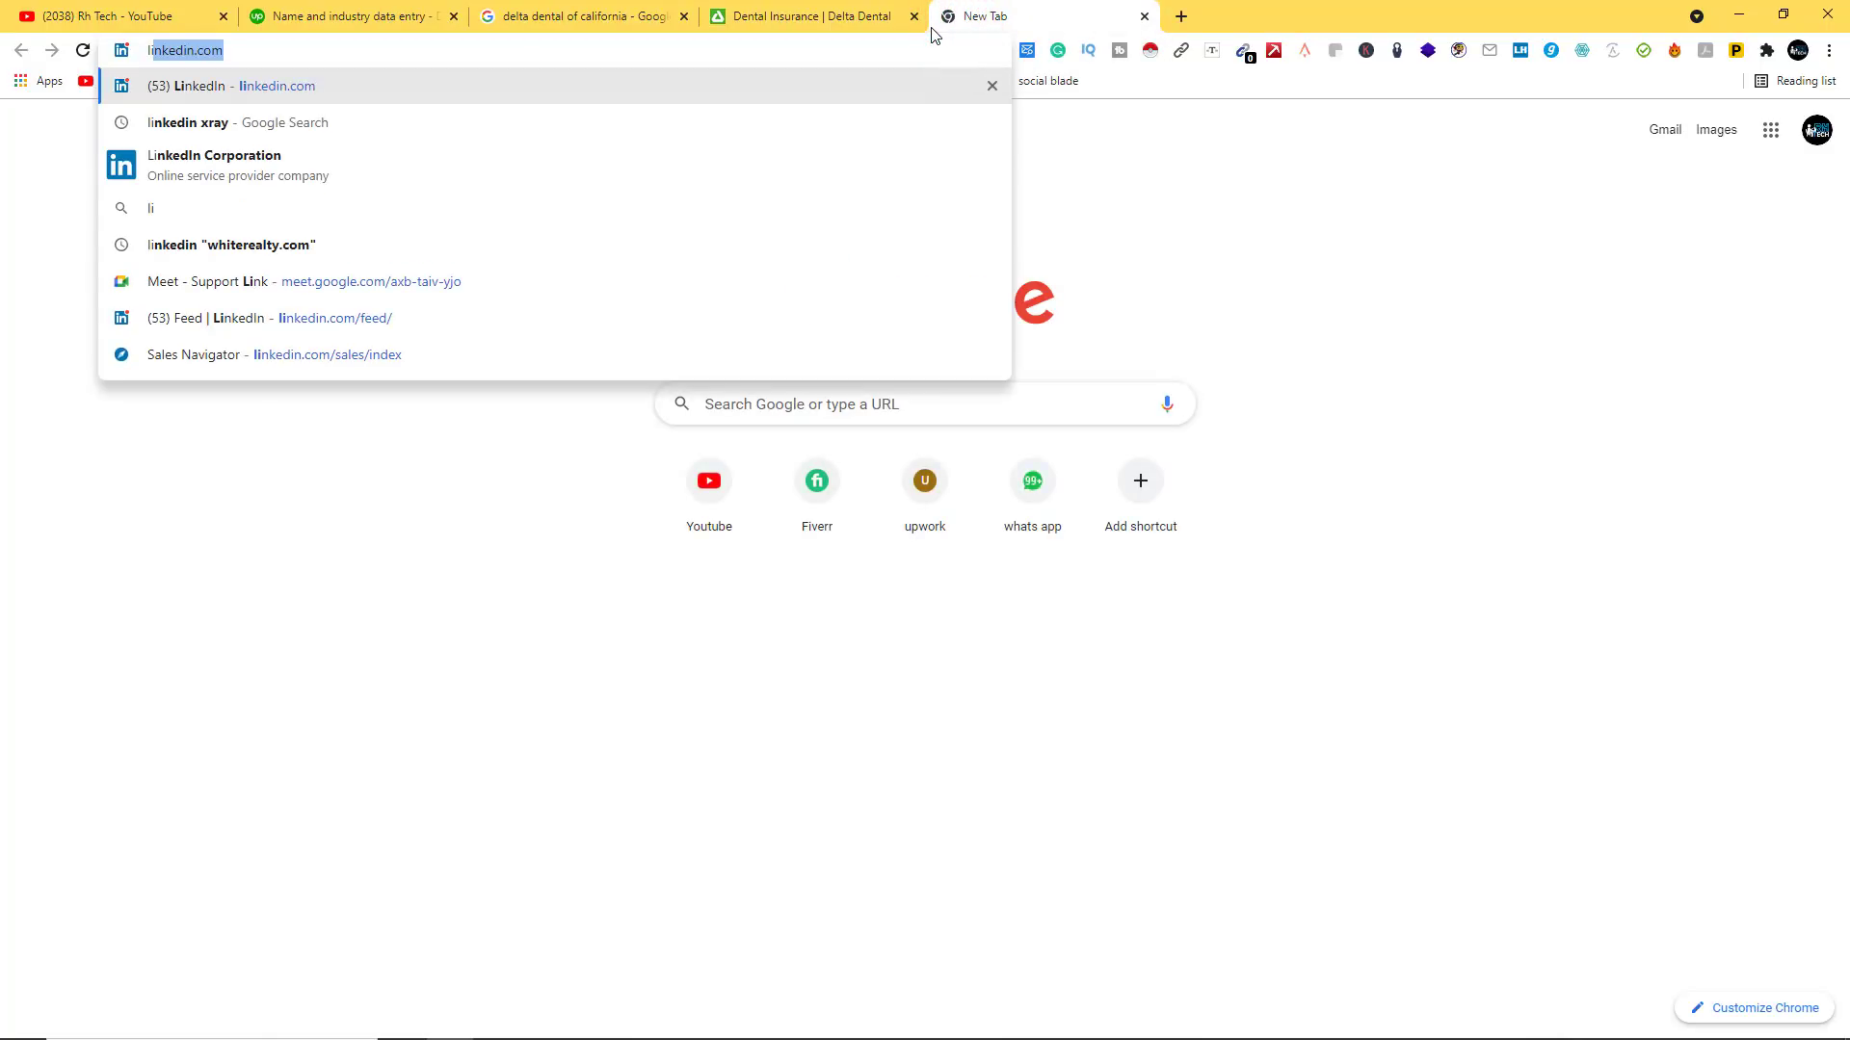
pyautogui.click(578, 123)
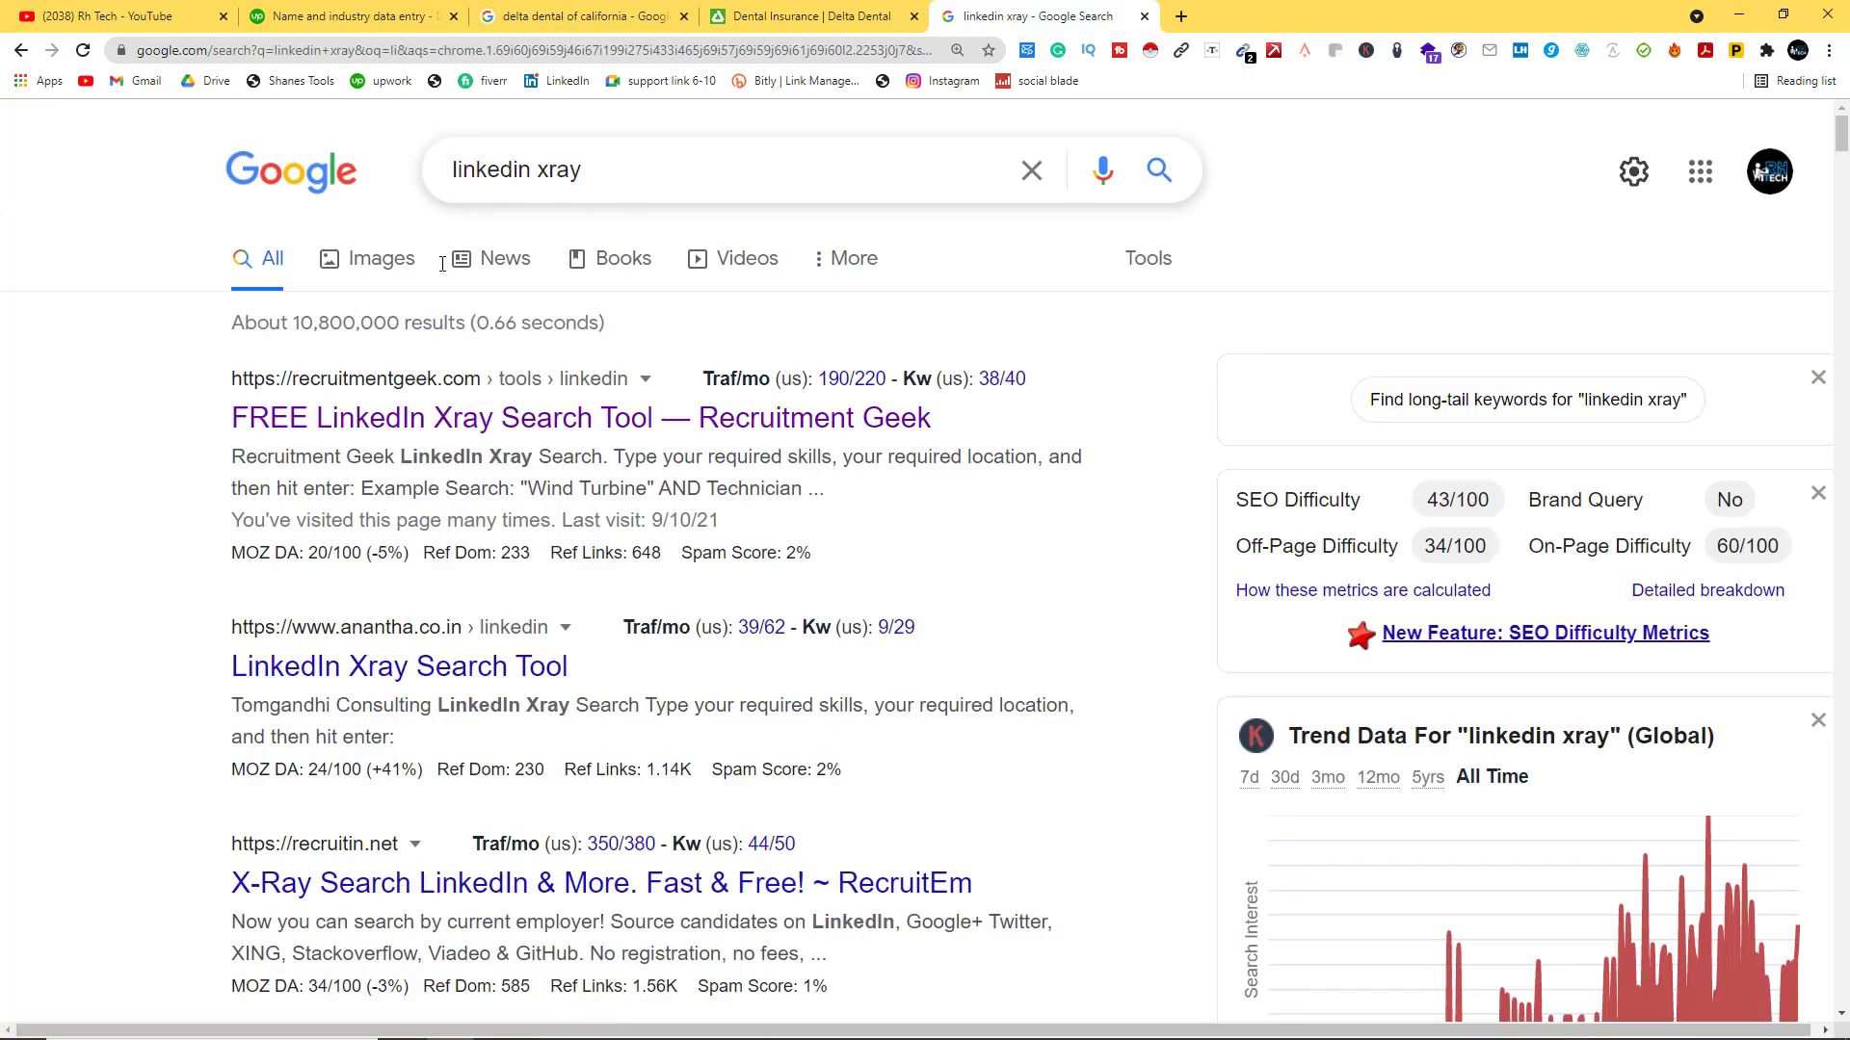
pyautogui.click(375, 425)
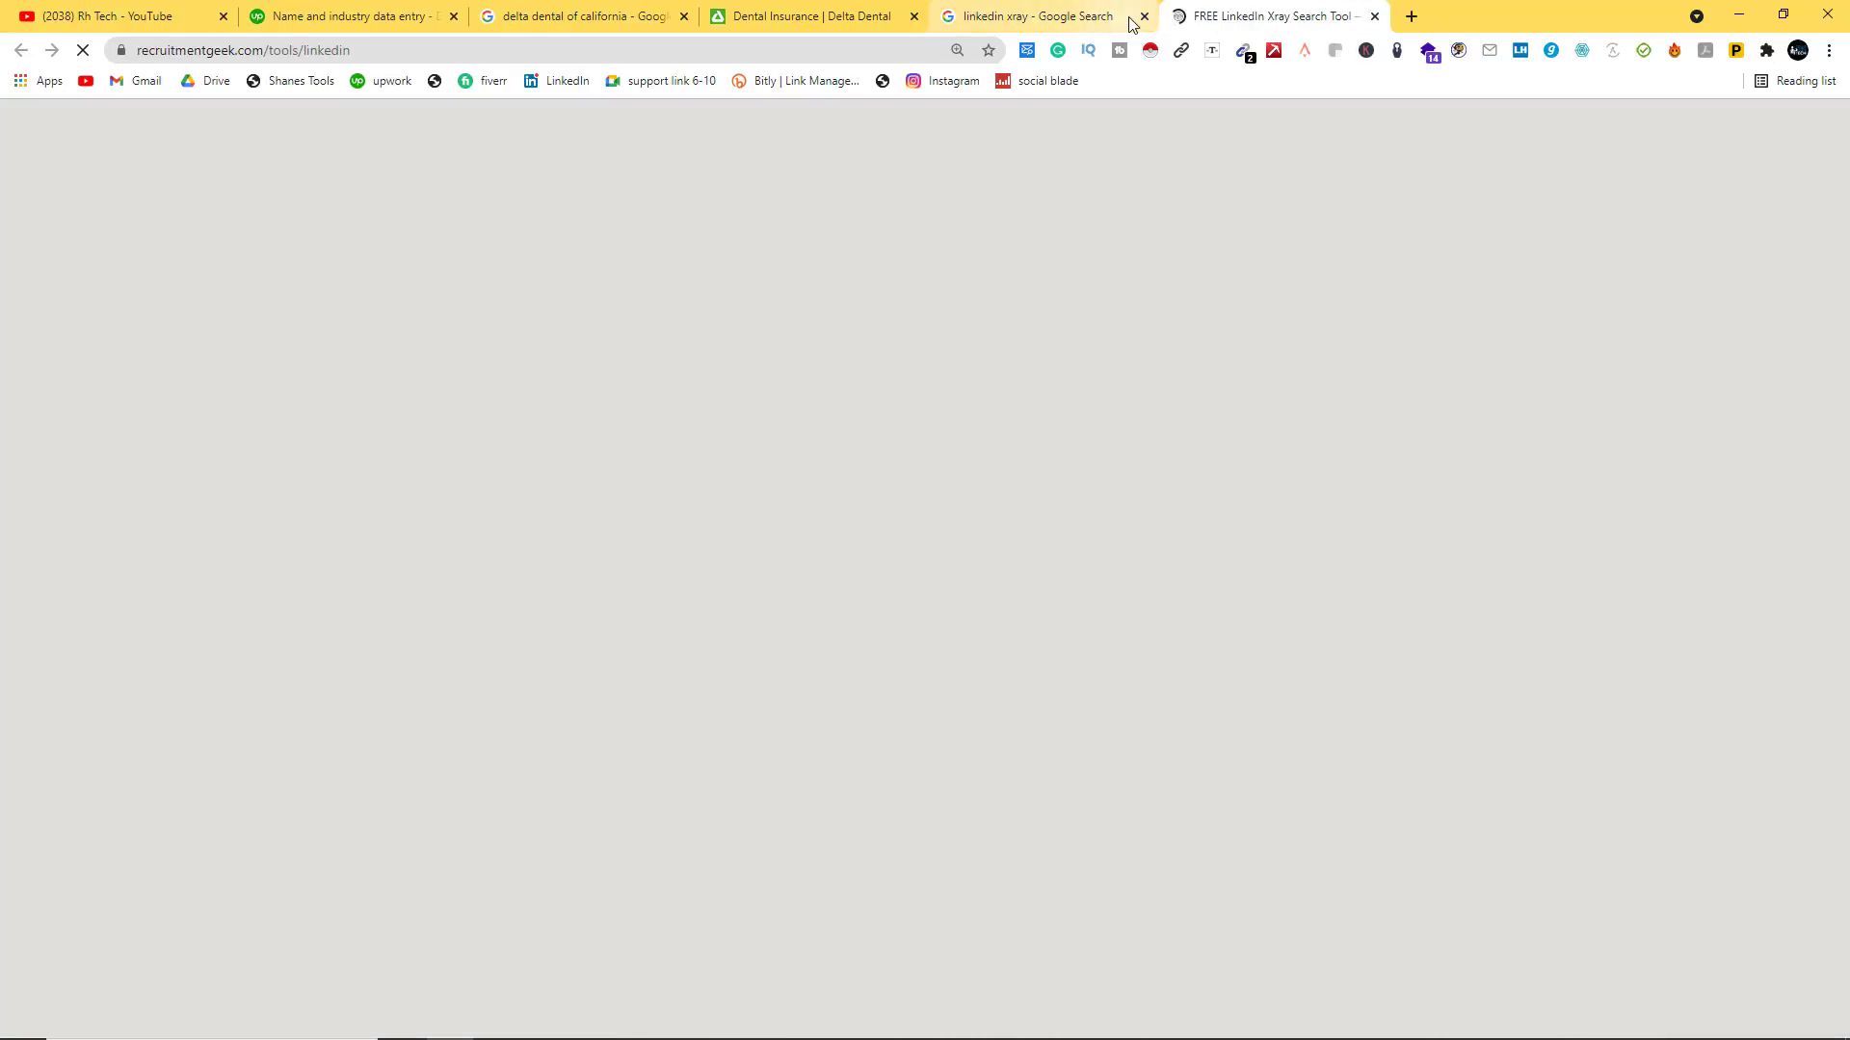
# Step: Copy the title CX Insights Manager from Excel cell B2 into the Xray search box in Chrome and add "at" after it
pyautogui.moveTo(708, 1033)
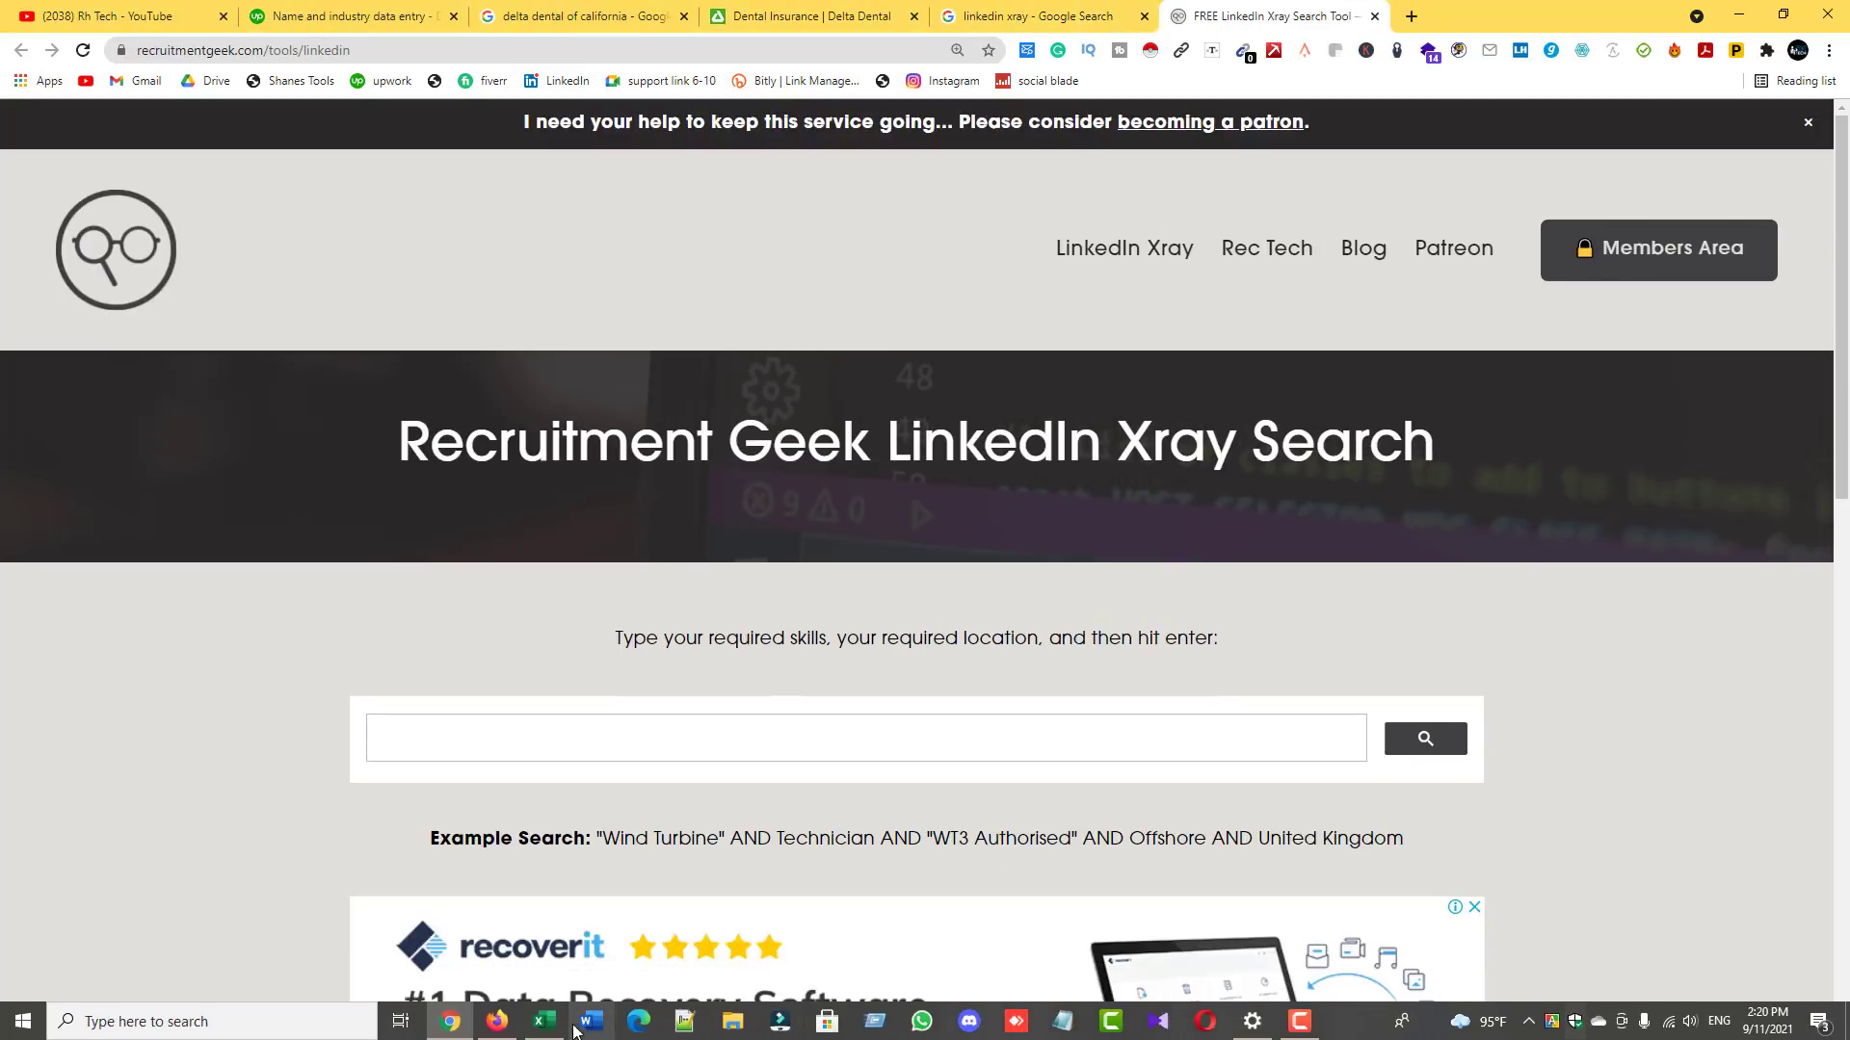
pyautogui.click(545, 1023)
pyautogui.click(326, 318)
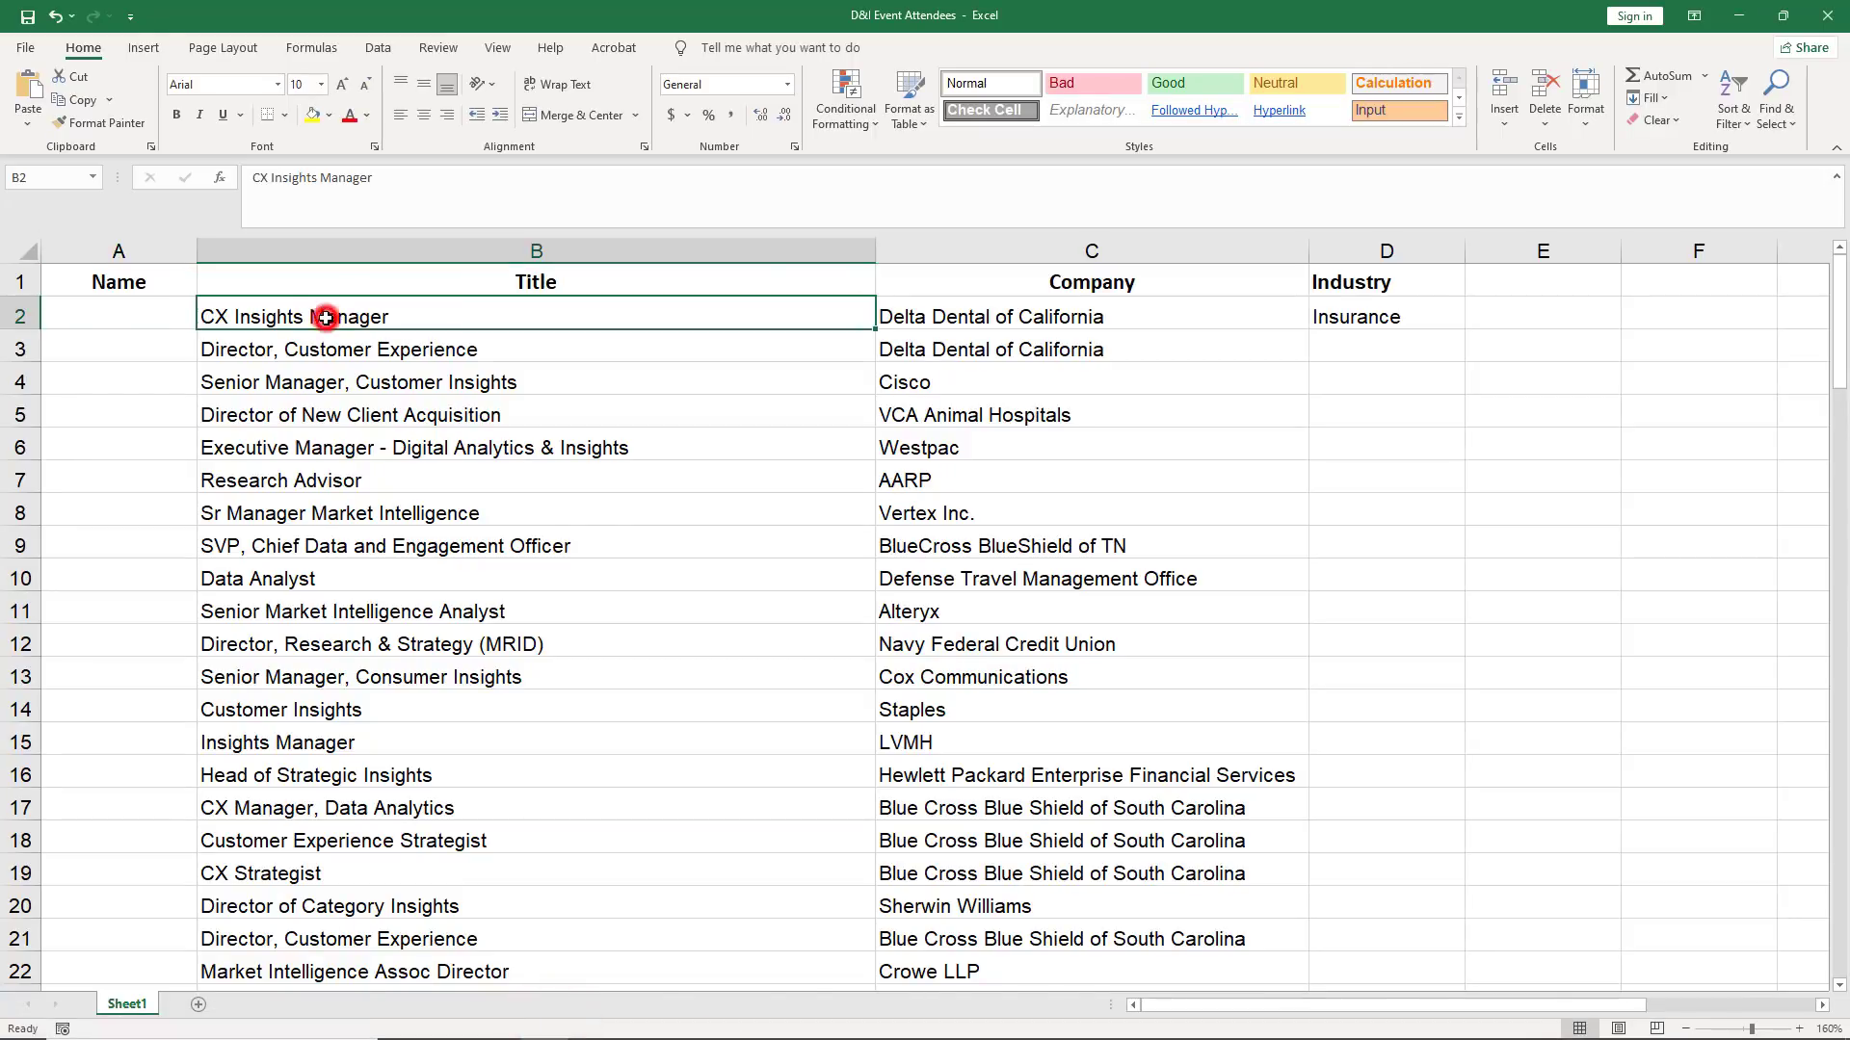
pyautogui.rightClick(326, 318)
pyautogui.click(391, 359)
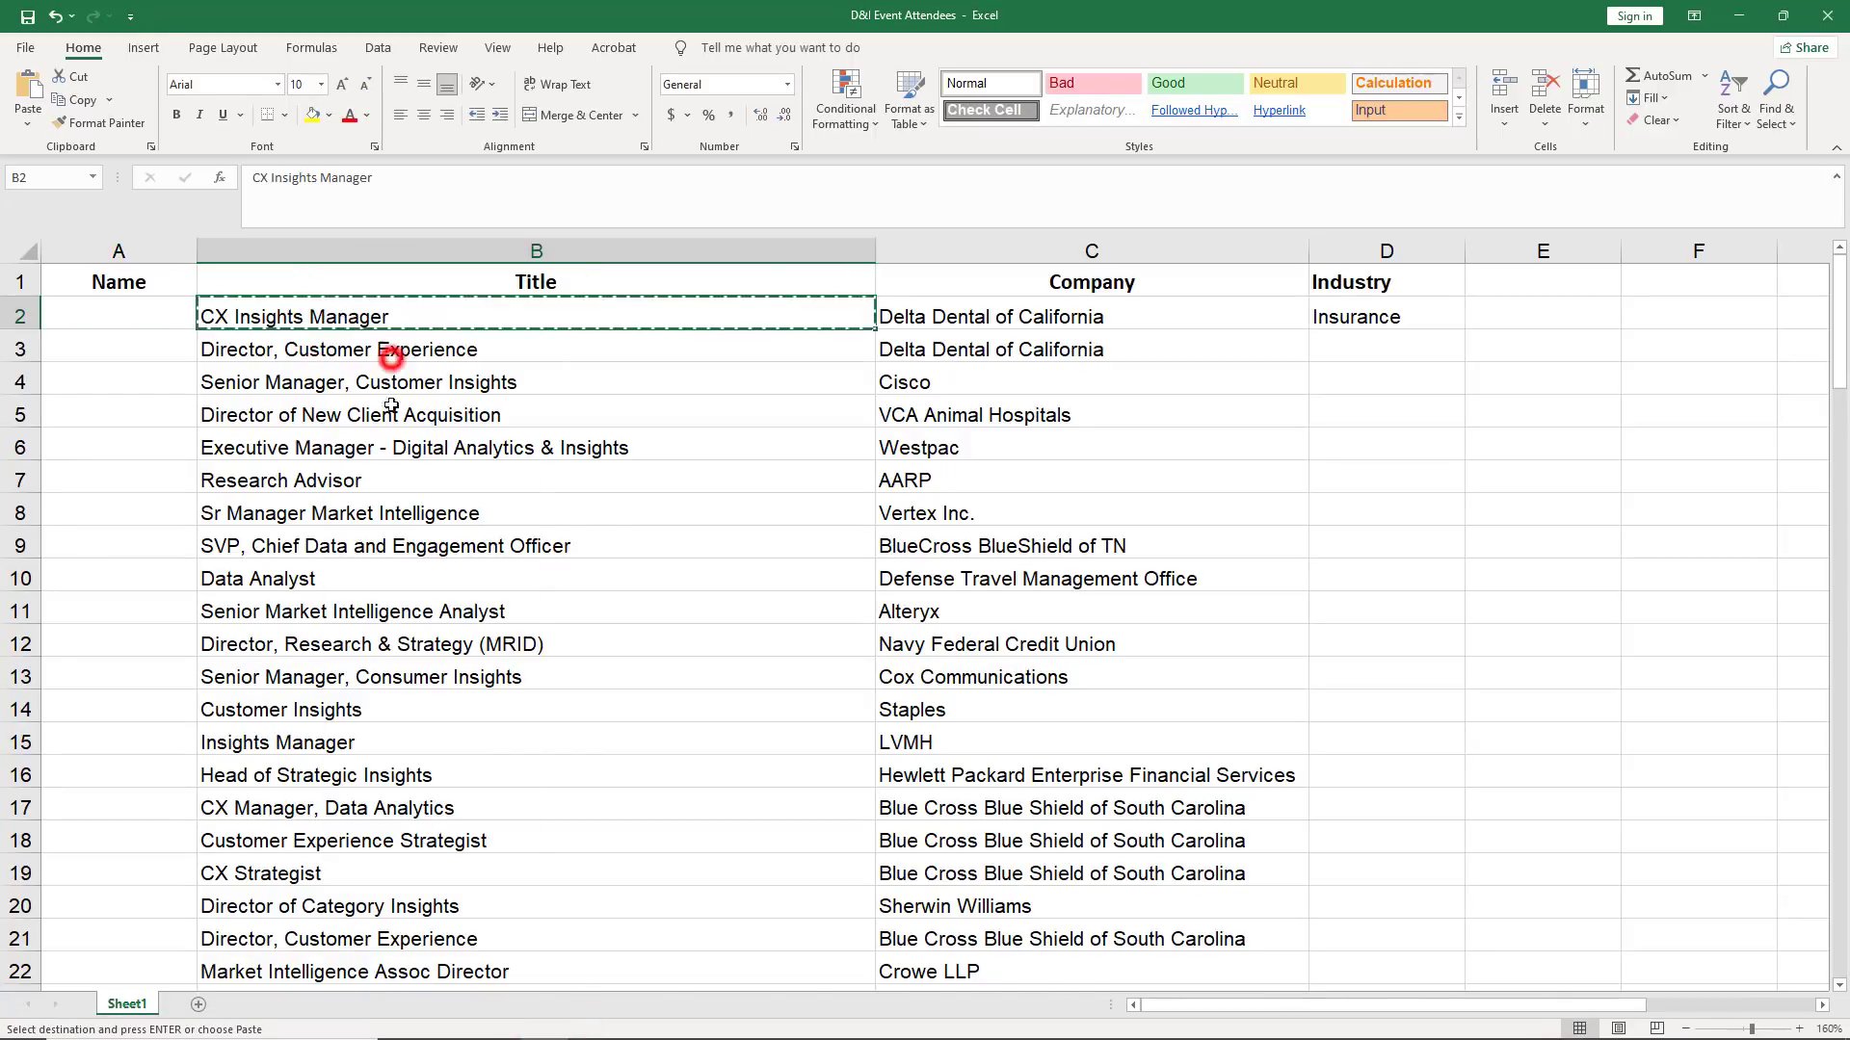
pyautogui.click(449, 1021)
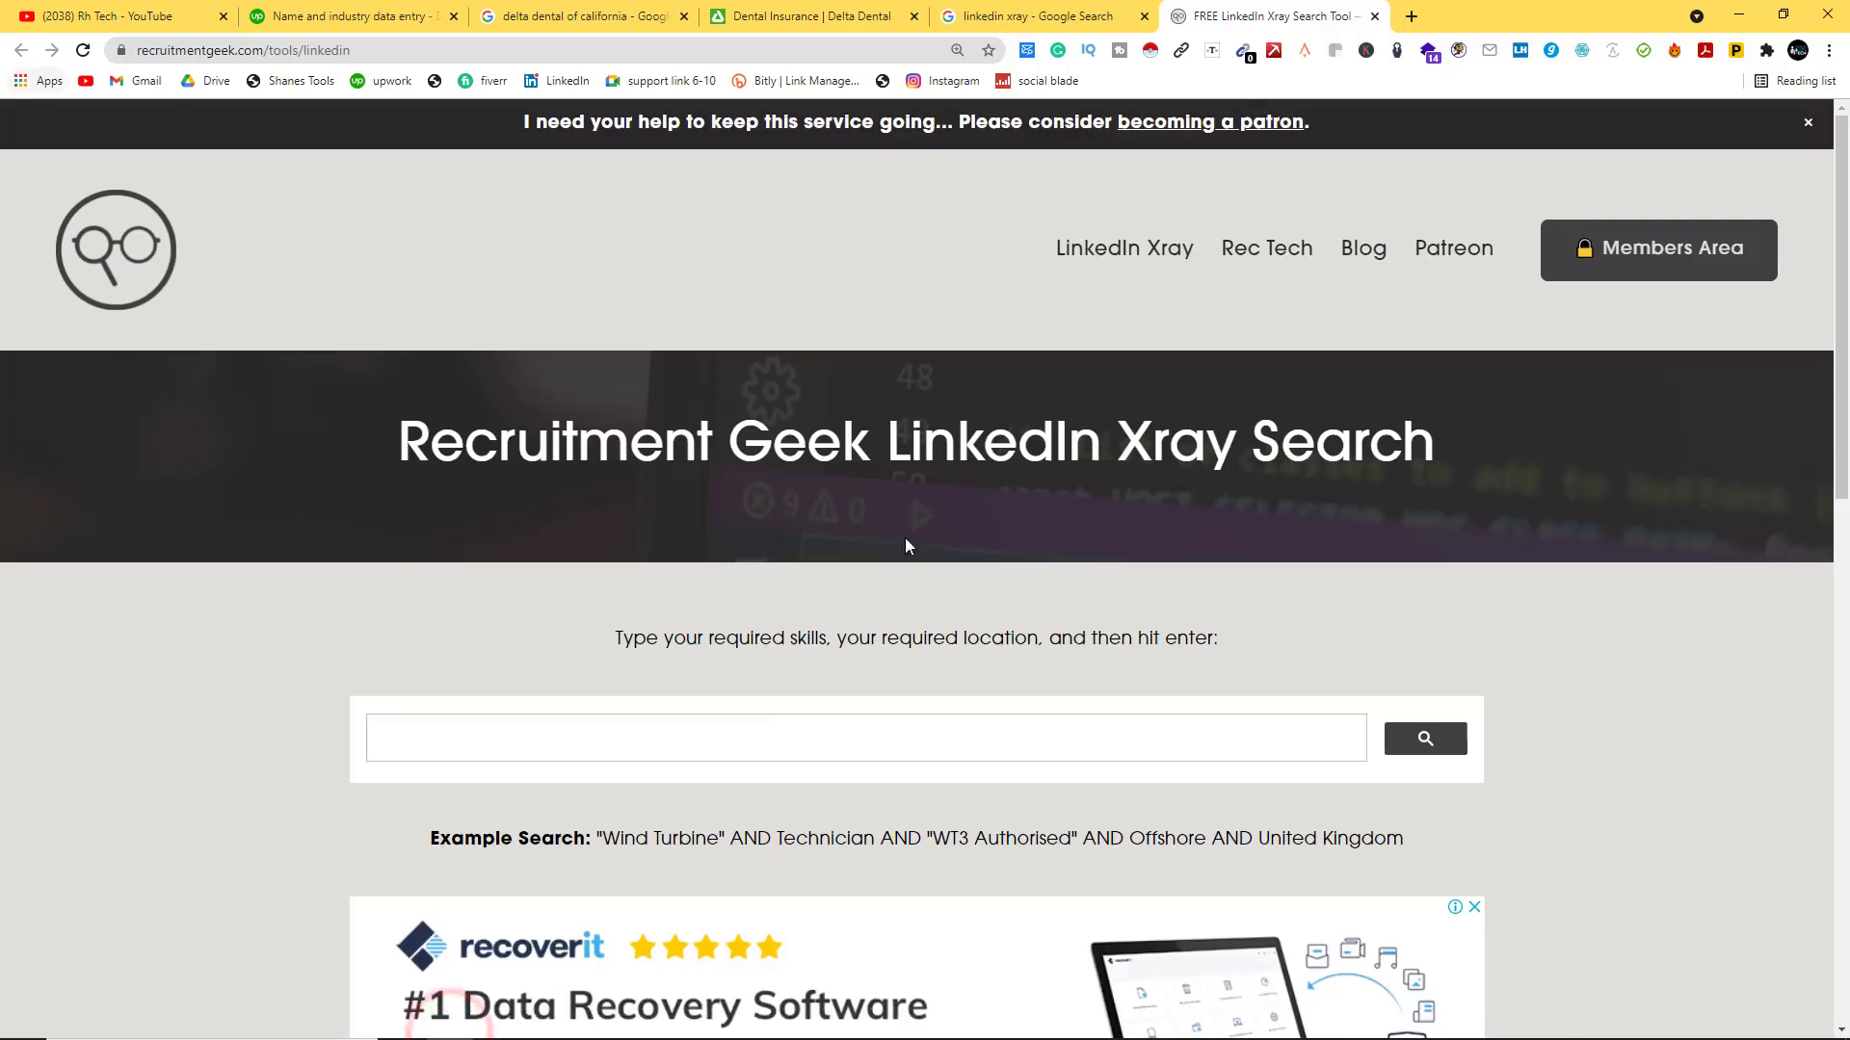
pyautogui.rightClick(391, 748)
pyautogui.click(453, 557)
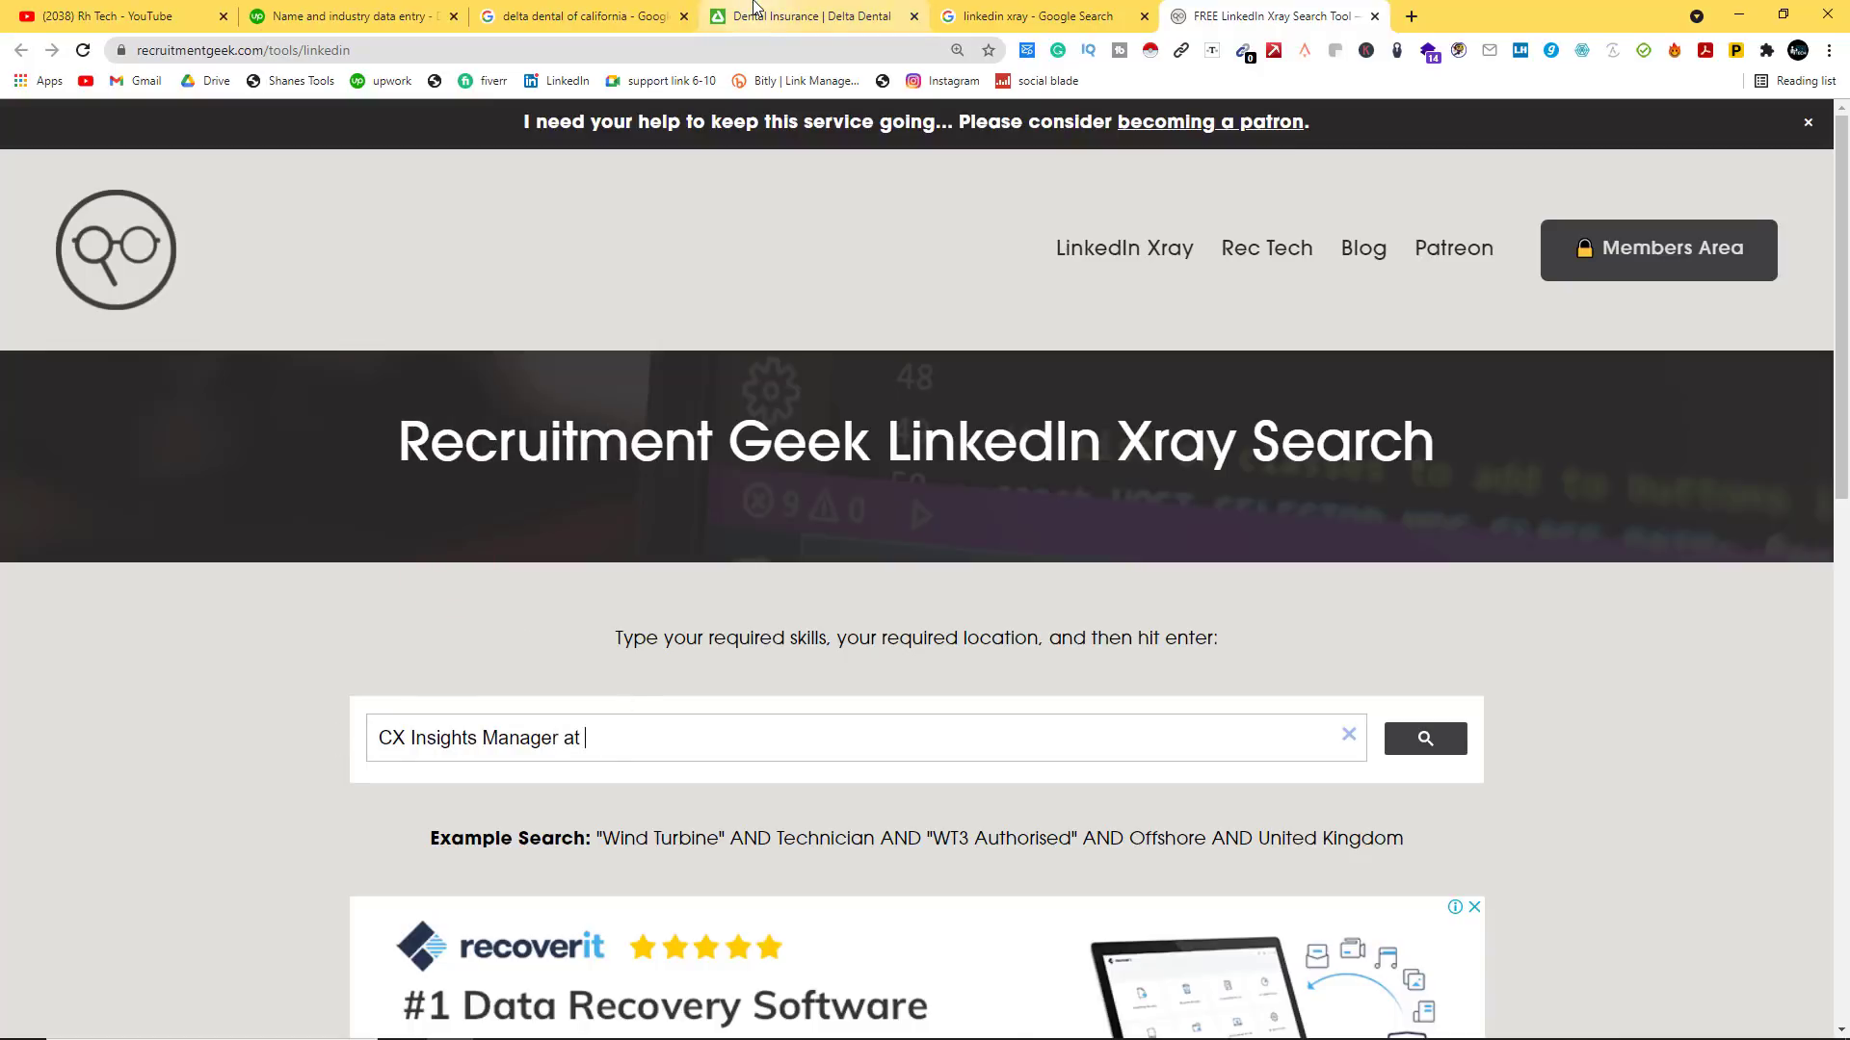
# Step: Copy deltadental.com from the company website's address, append it to the Xray query and search for "CX Insights Manager at deltadental.com"
pyautogui.click(742, 10)
pyautogui.doubleClick(296, 50)
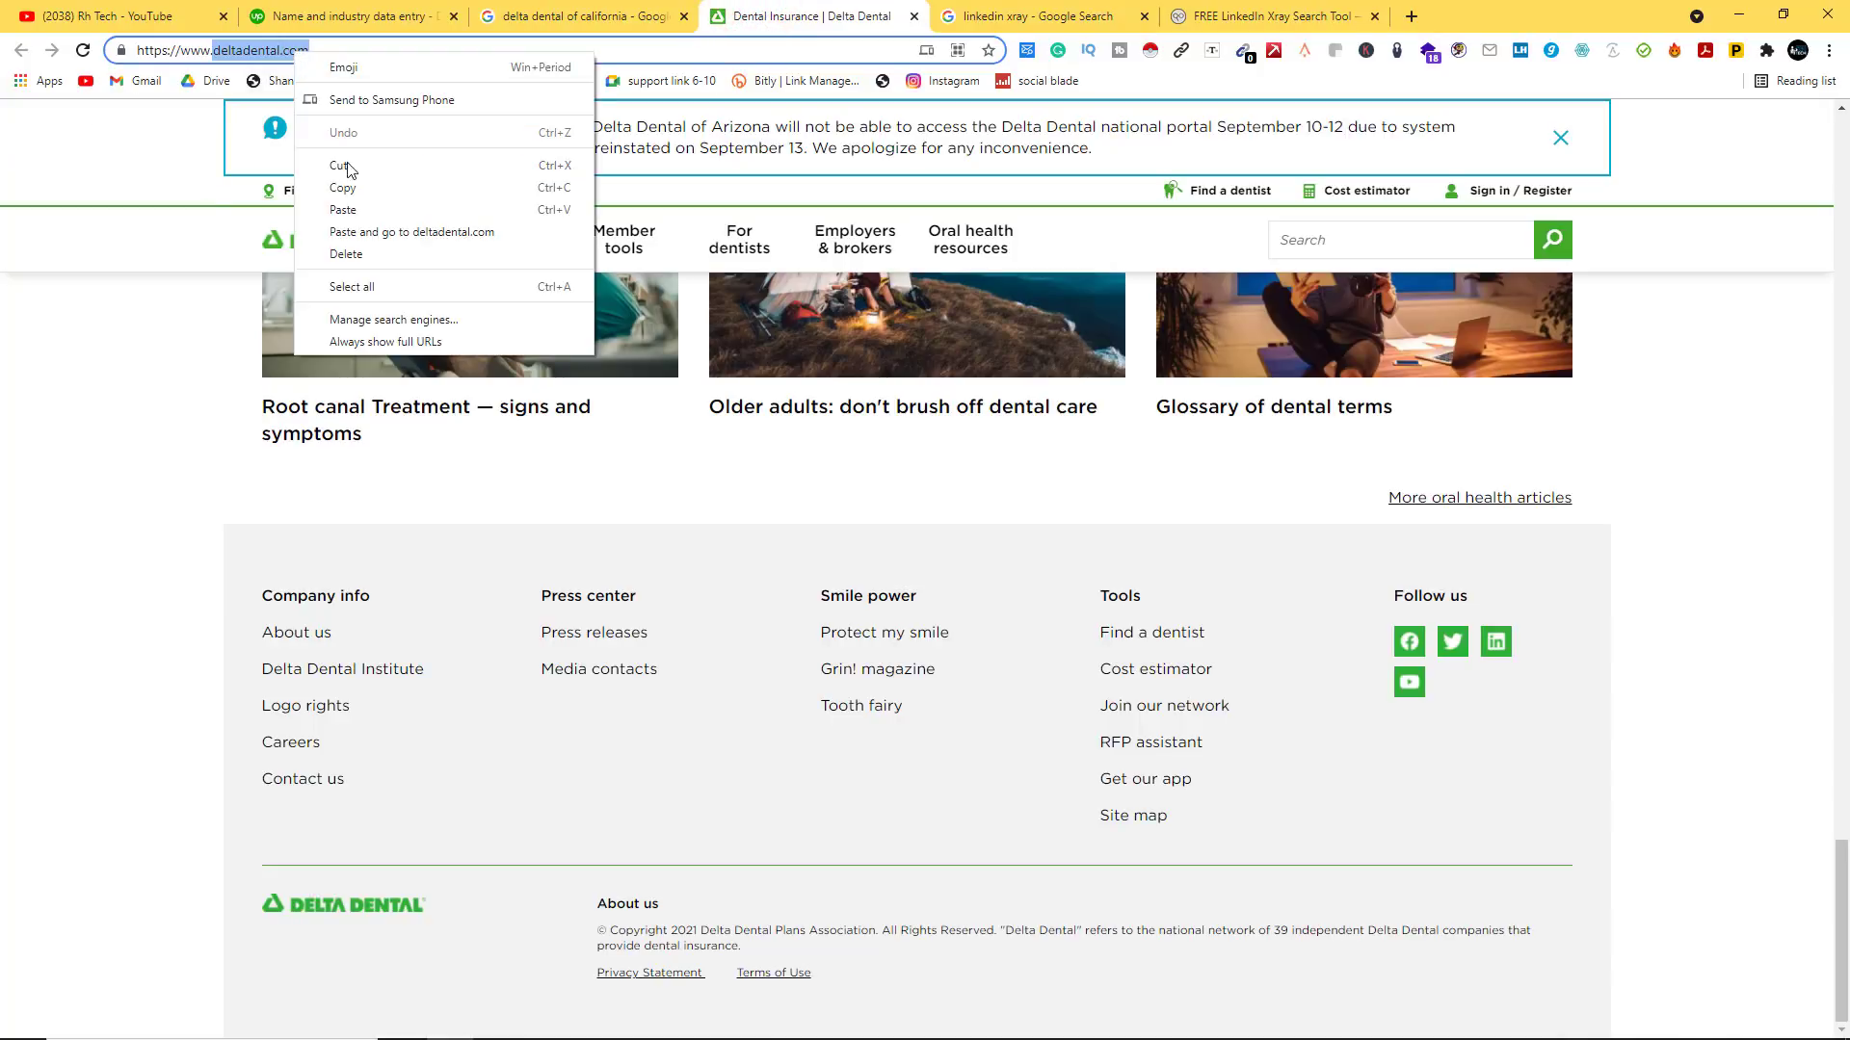
pyautogui.click(347, 185)
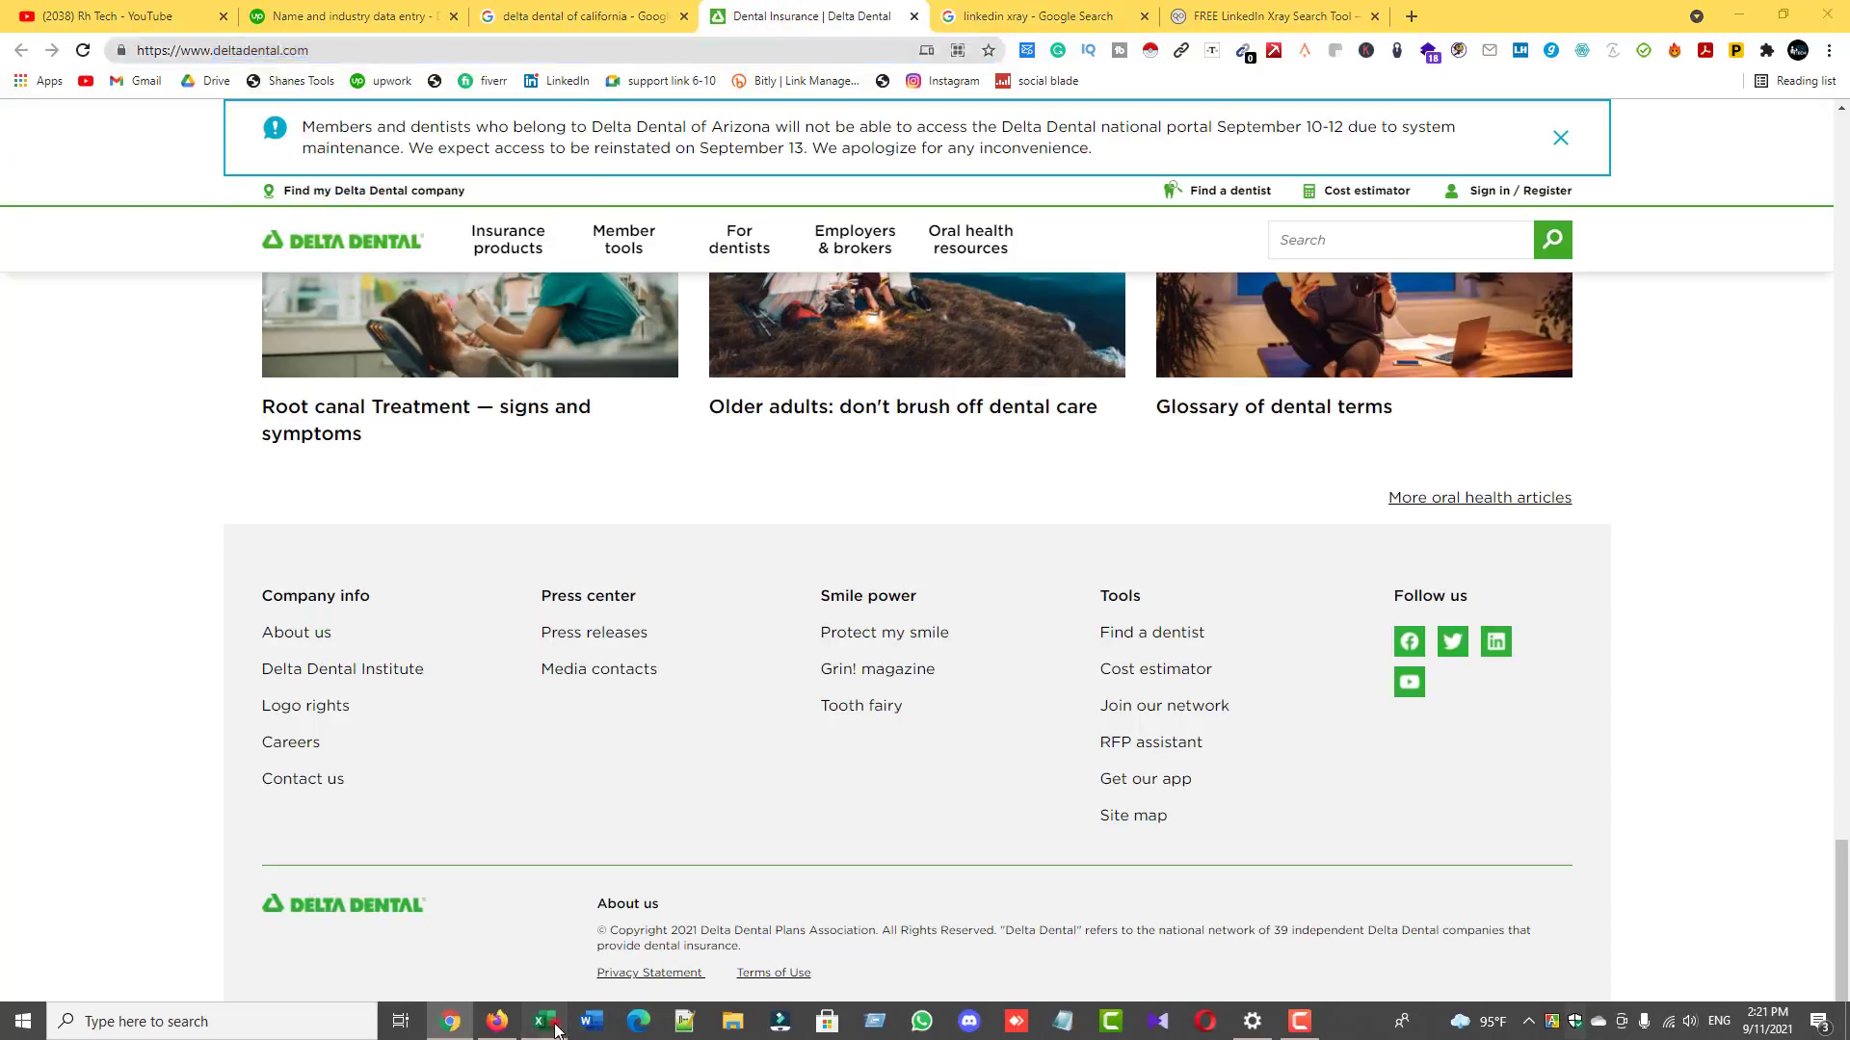
pyautogui.click(543, 1021)
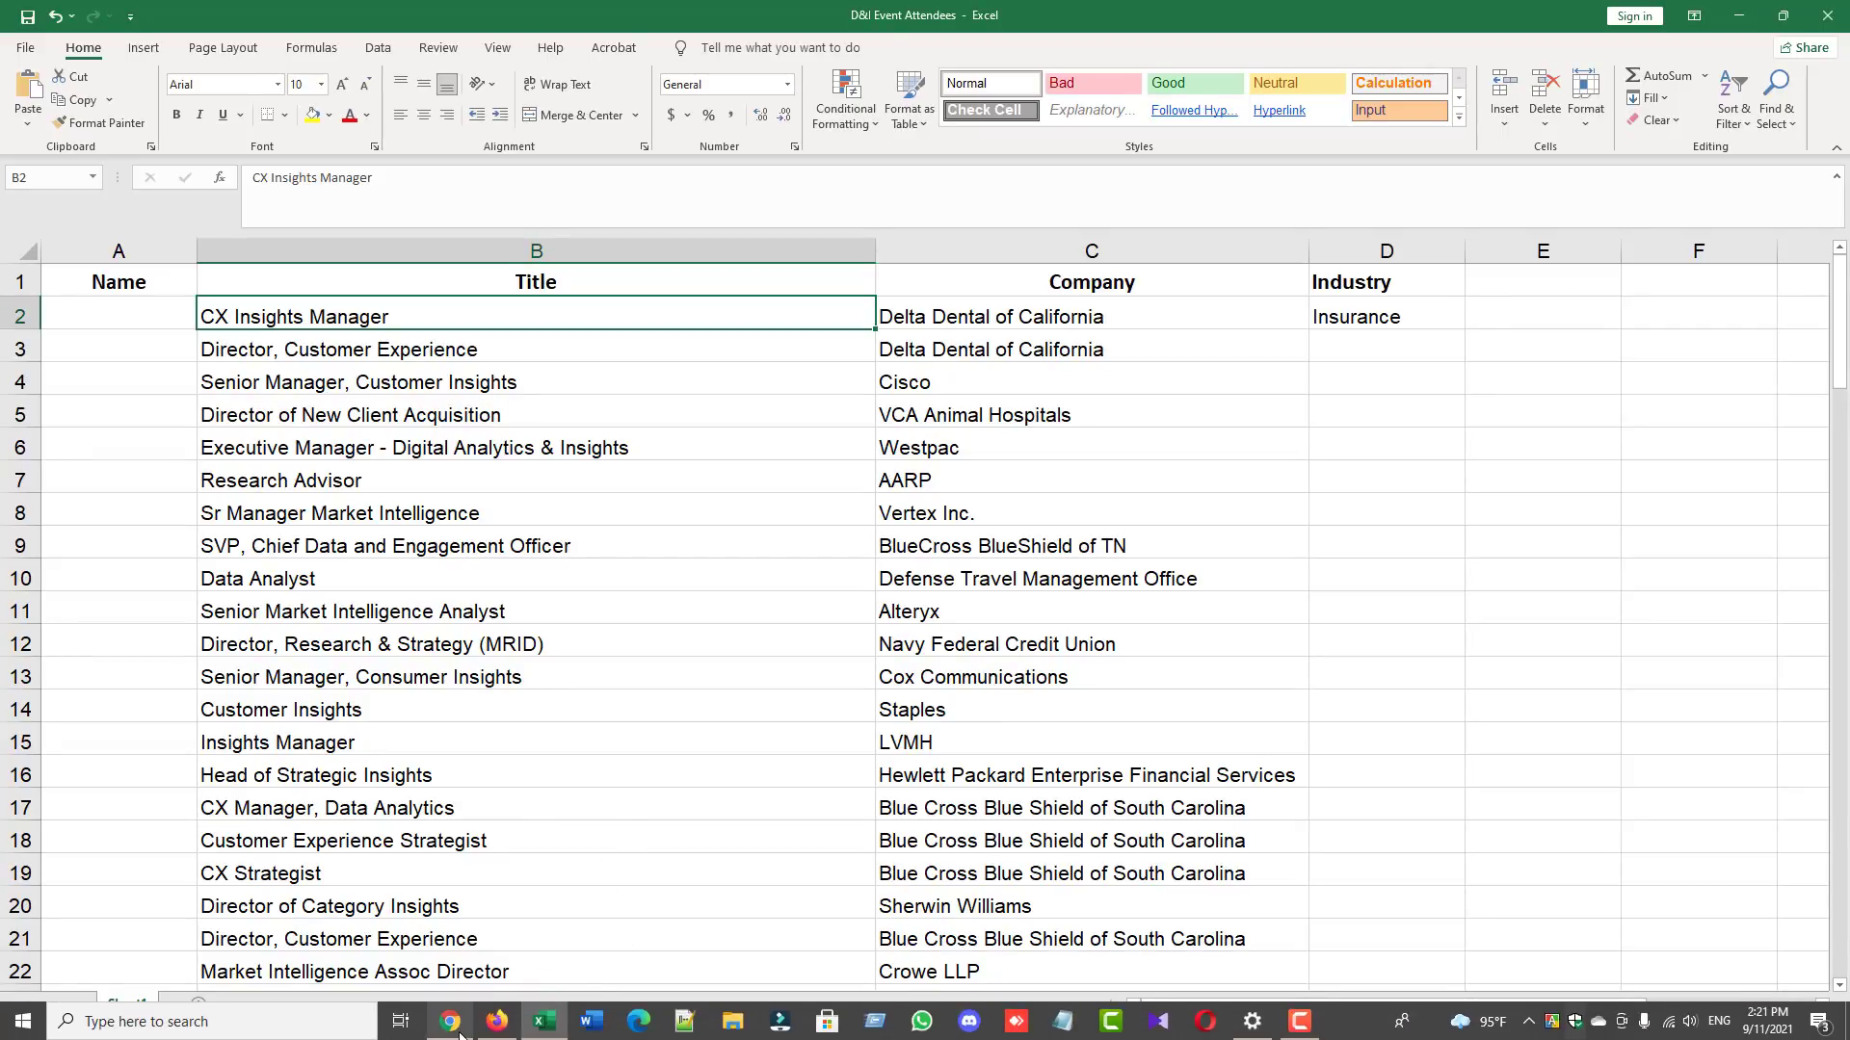
pyautogui.click(458, 1023)
pyautogui.click(1221, 10)
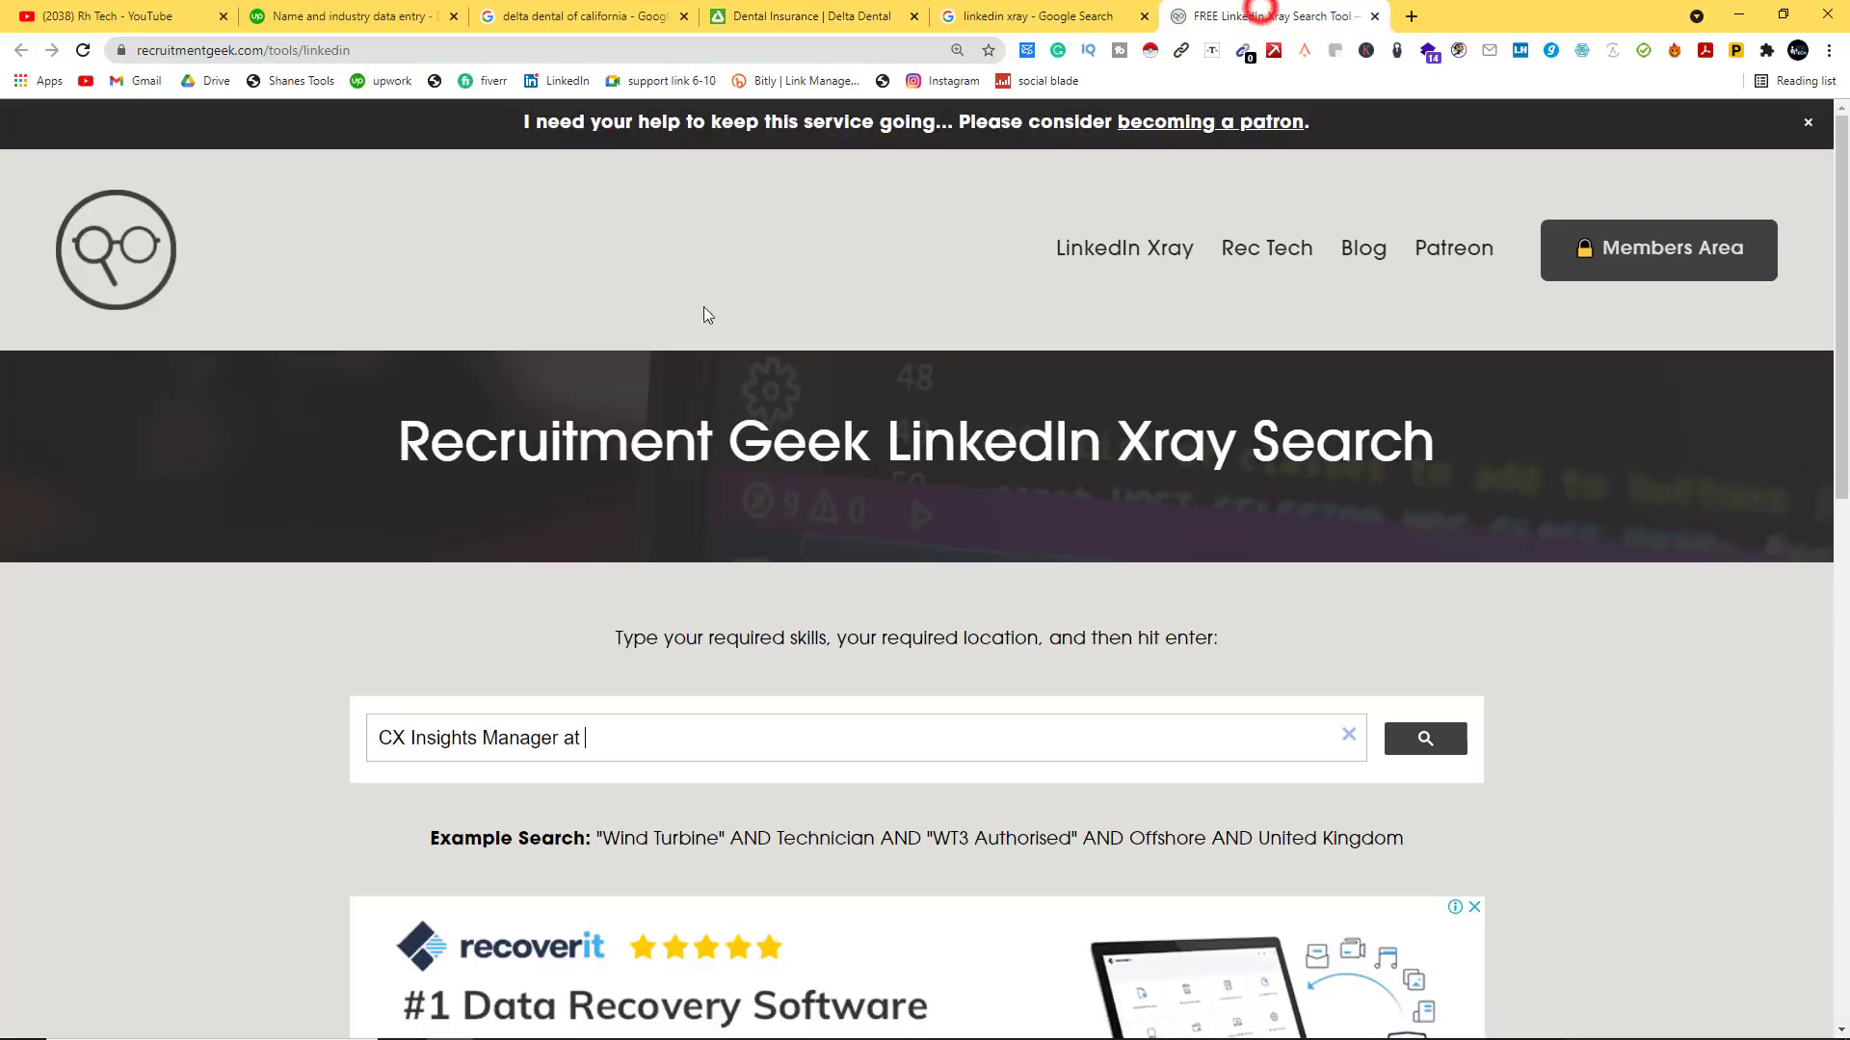
pyautogui.rightClick(598, 738)
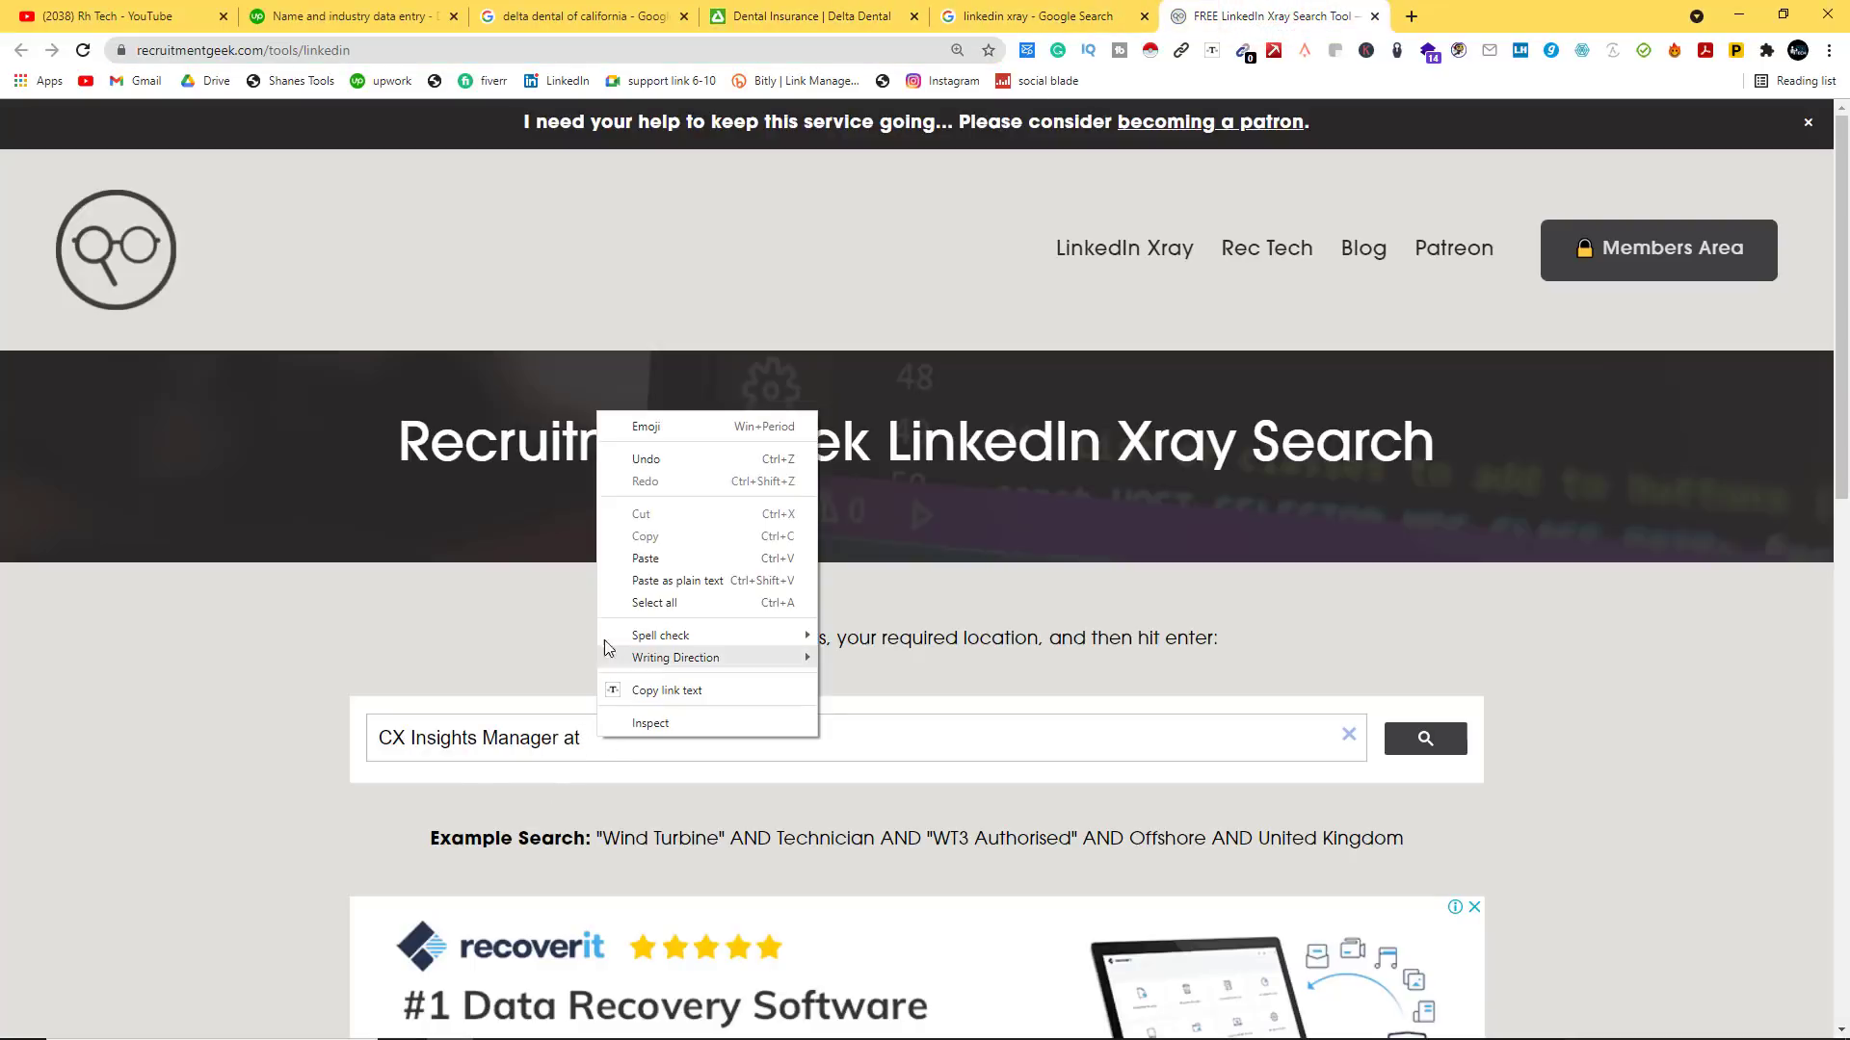
pyautogui.click(654, 562)
pyautogui.click(1408, 742)
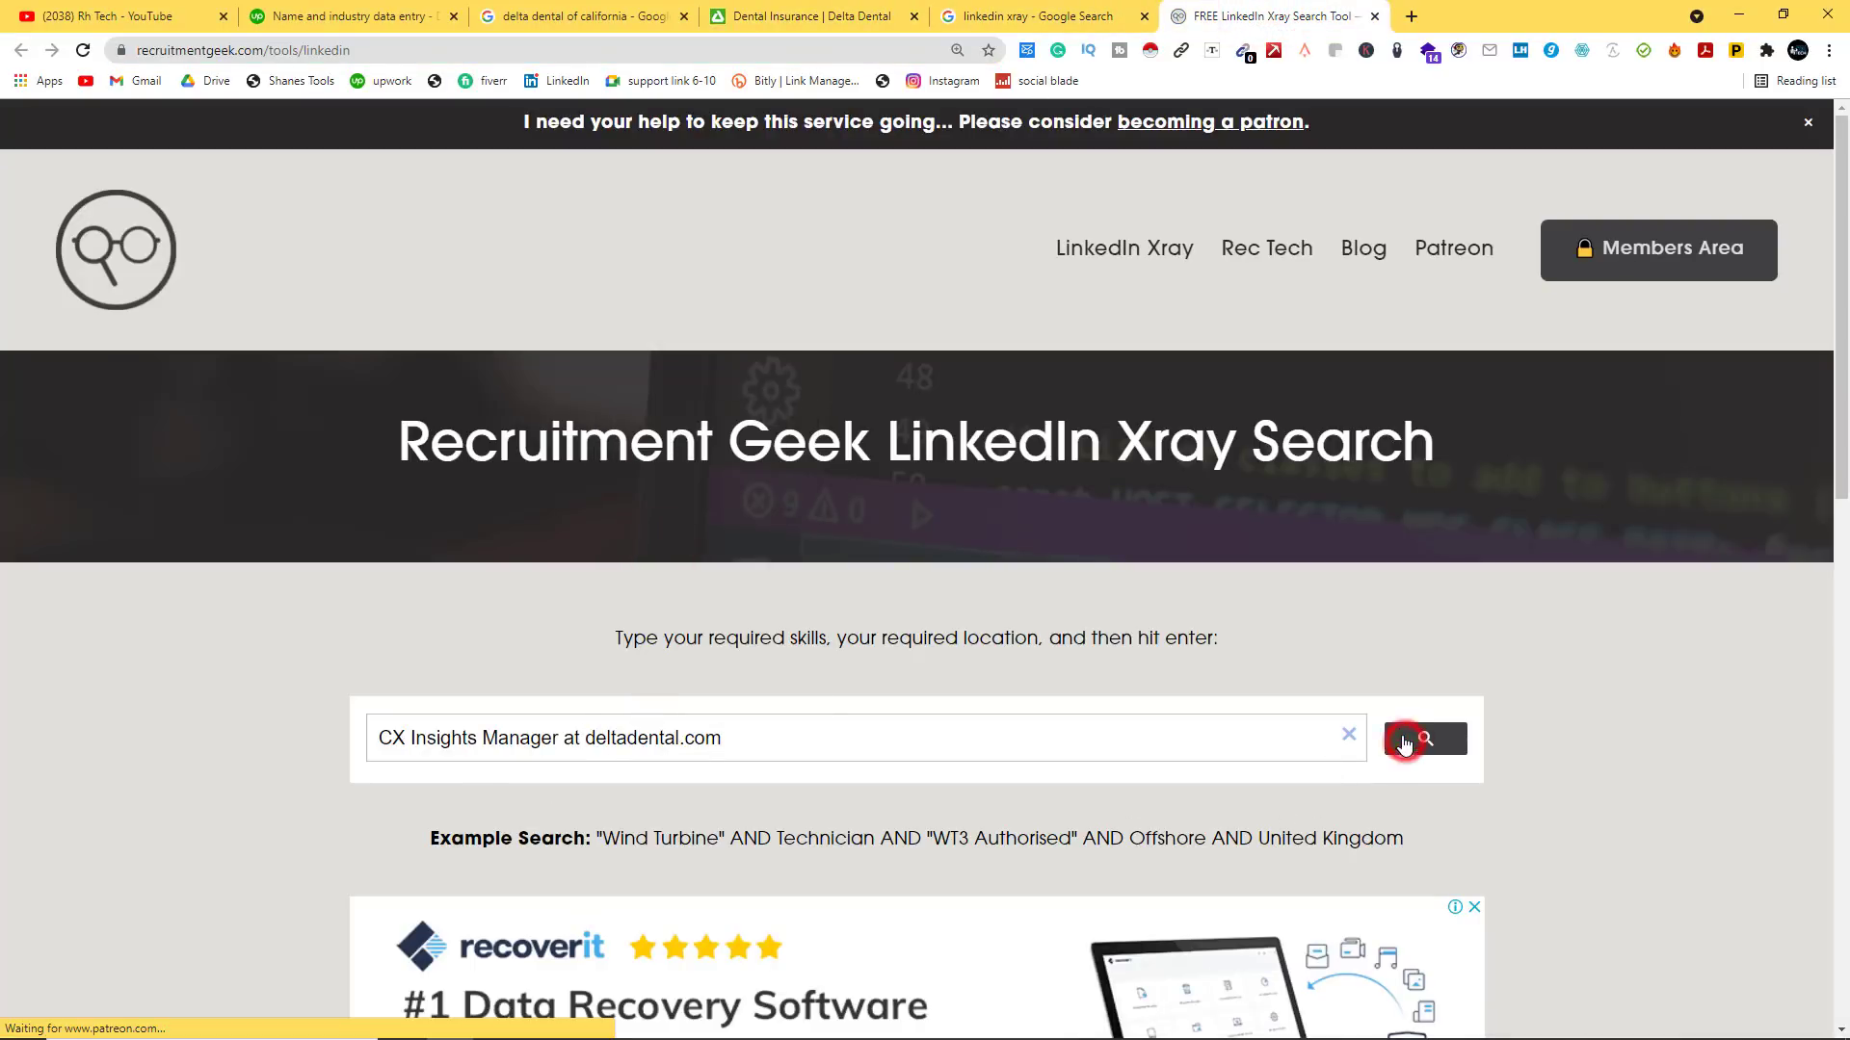
# Step: Open the LinkedIn profile of the first Xray search result and check the person's listed experience at Delta Dental
pyautogui.scroll(-3, 925, 713)
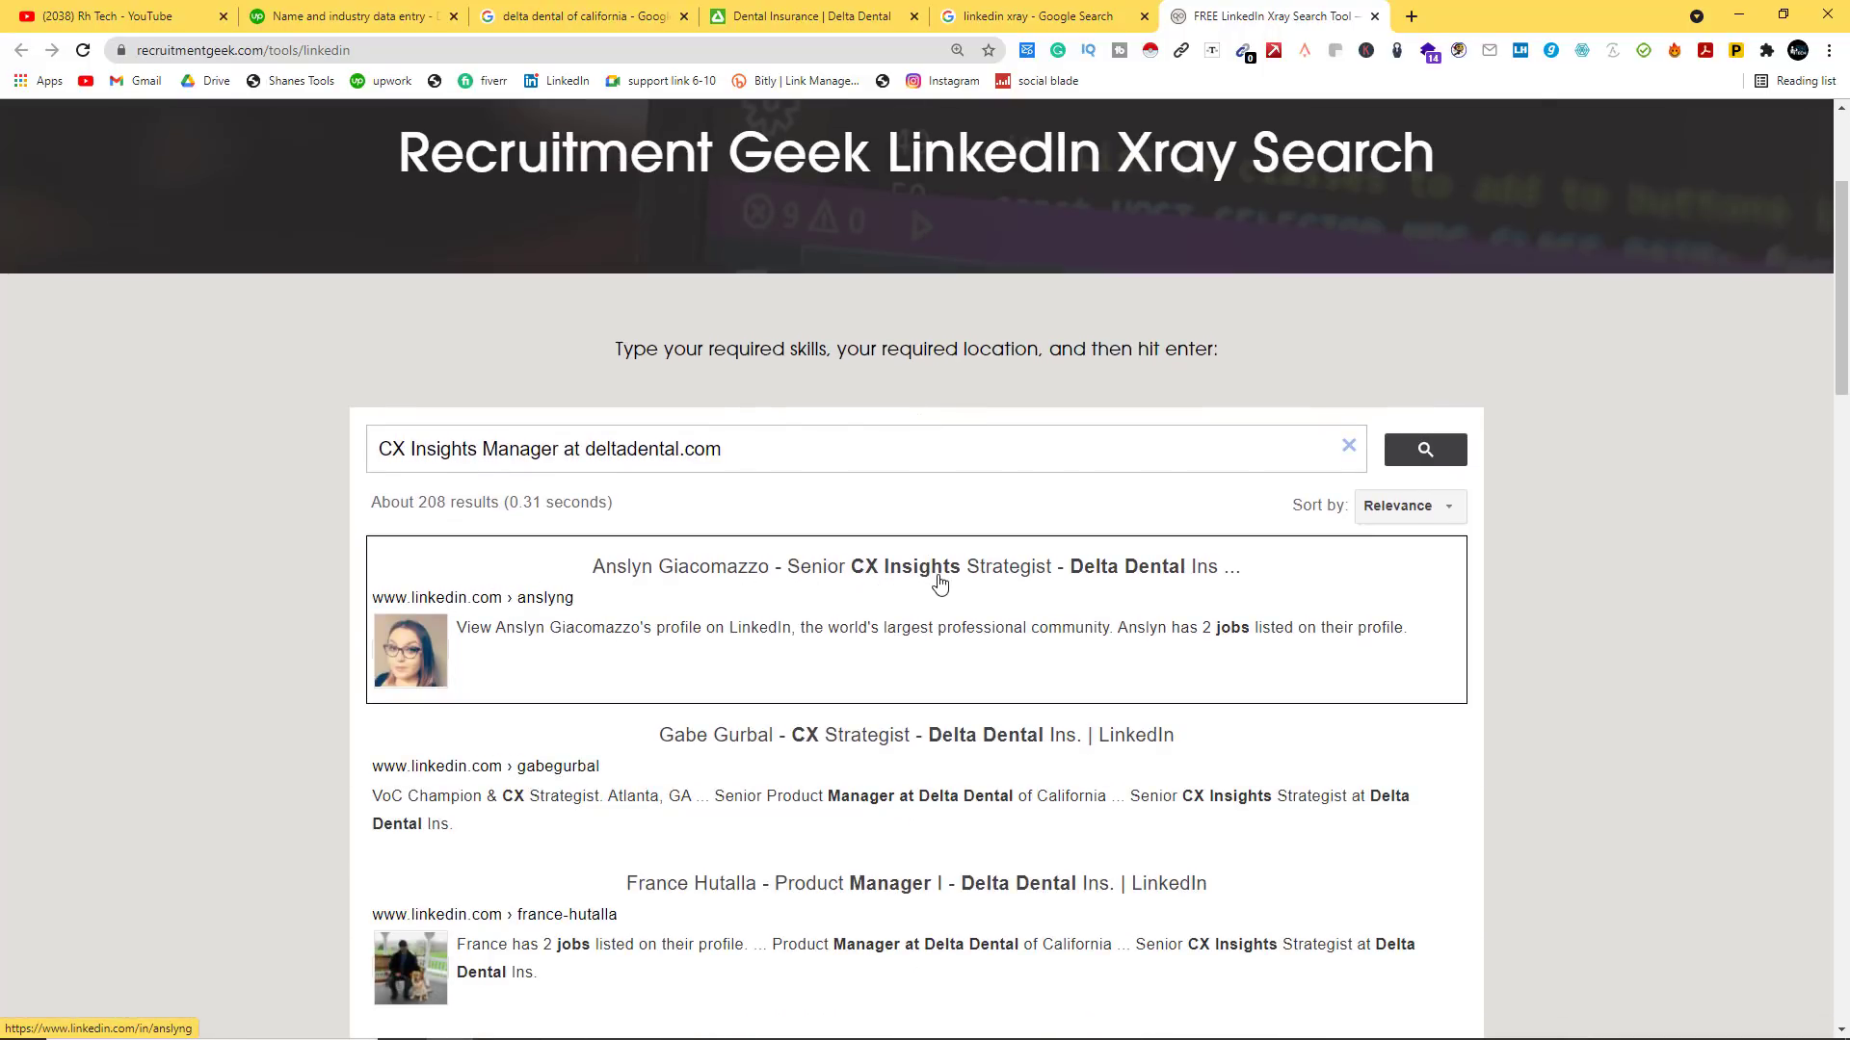
pyautogui.click(909, 574)
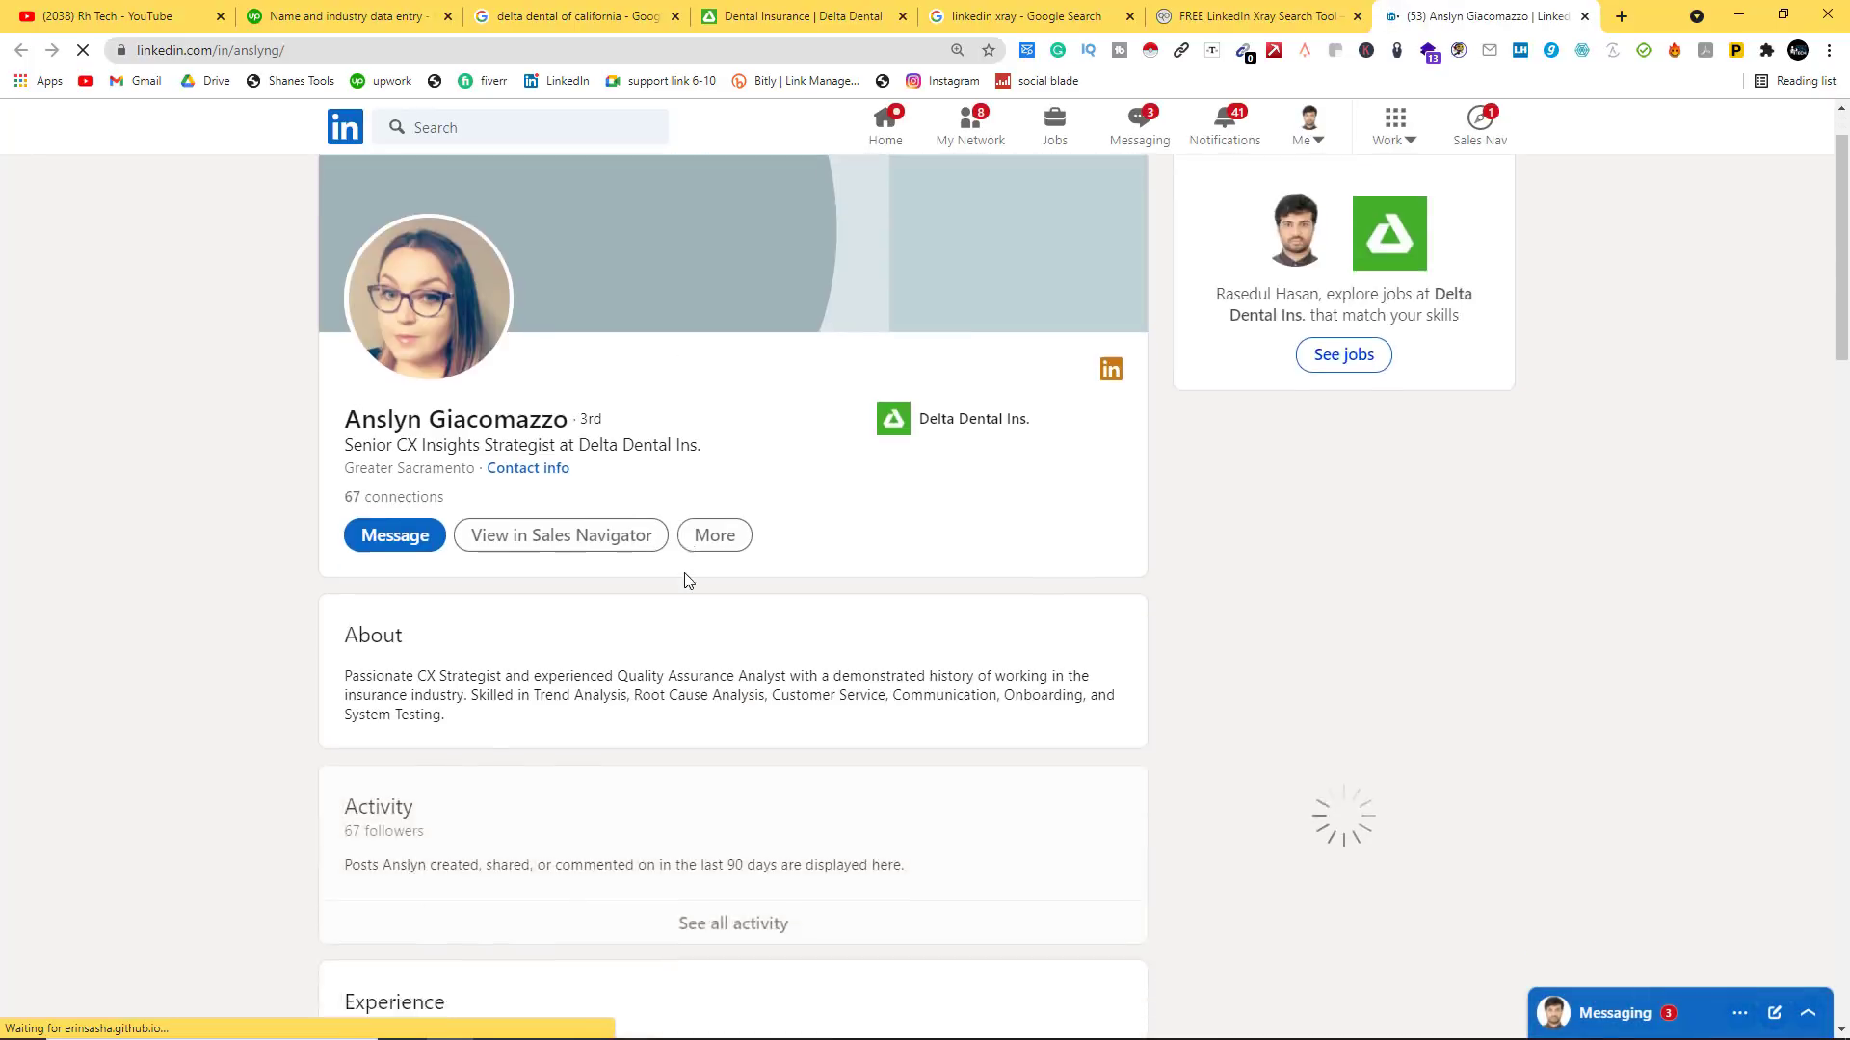
pyautogui.scroll(-5, 481, 491)
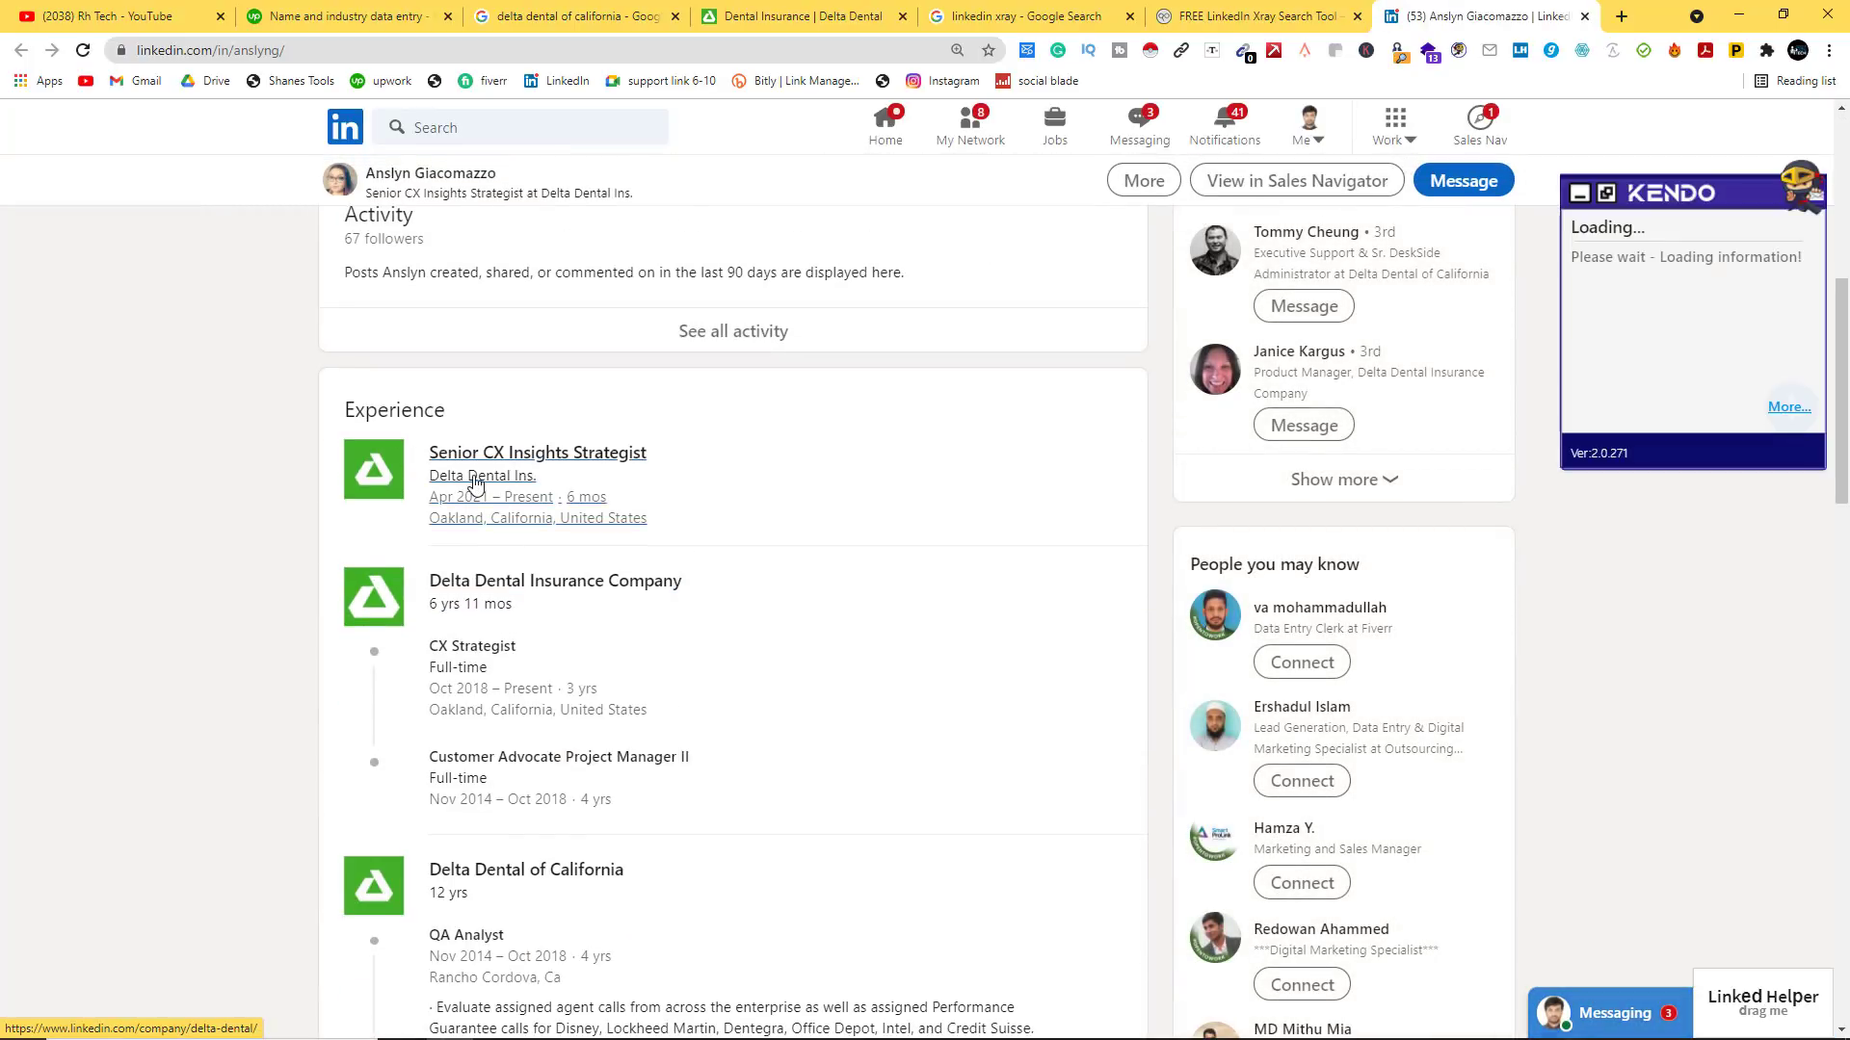
pyautogui.scroll(5, 651, 527)
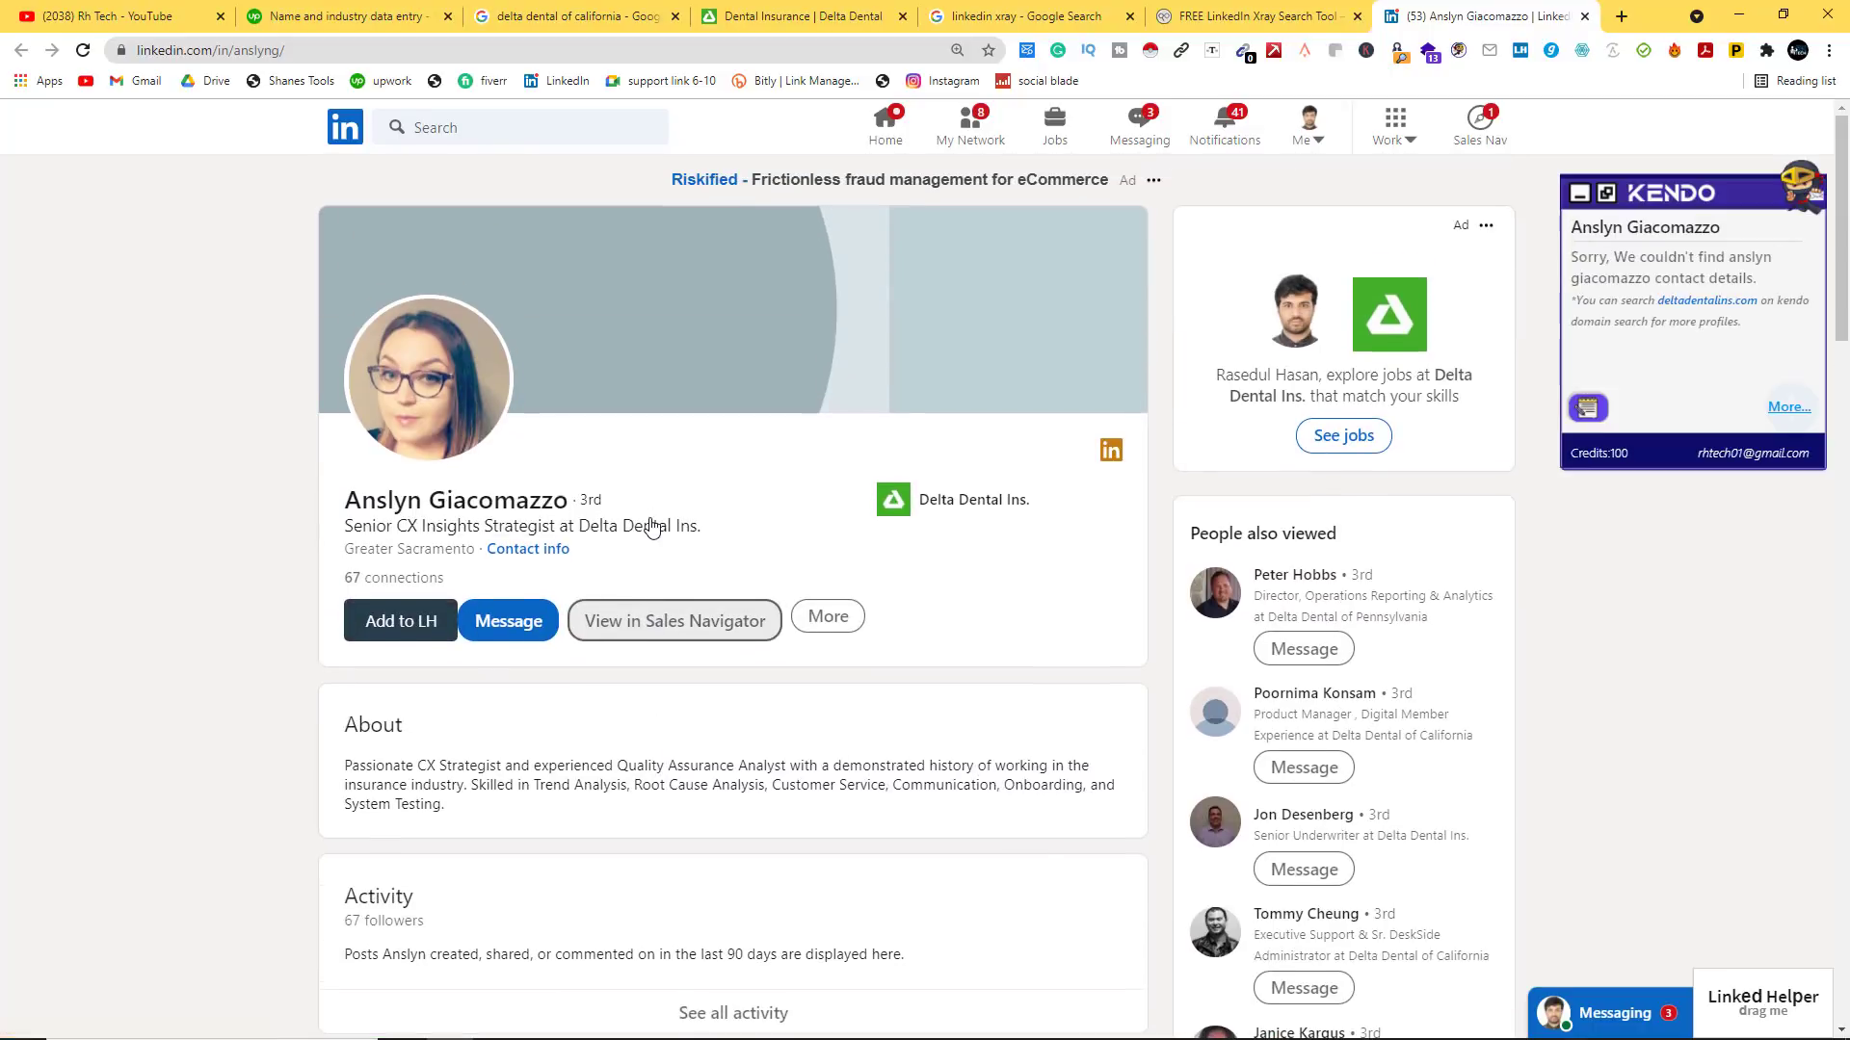
# Step: Copy the person's full name from the LinkedIn profile and paste it into Name cell A2 of the Excel workbook
pyautogui.tripleClick(494, 496)
pyautogui.rightClick(501, 497)
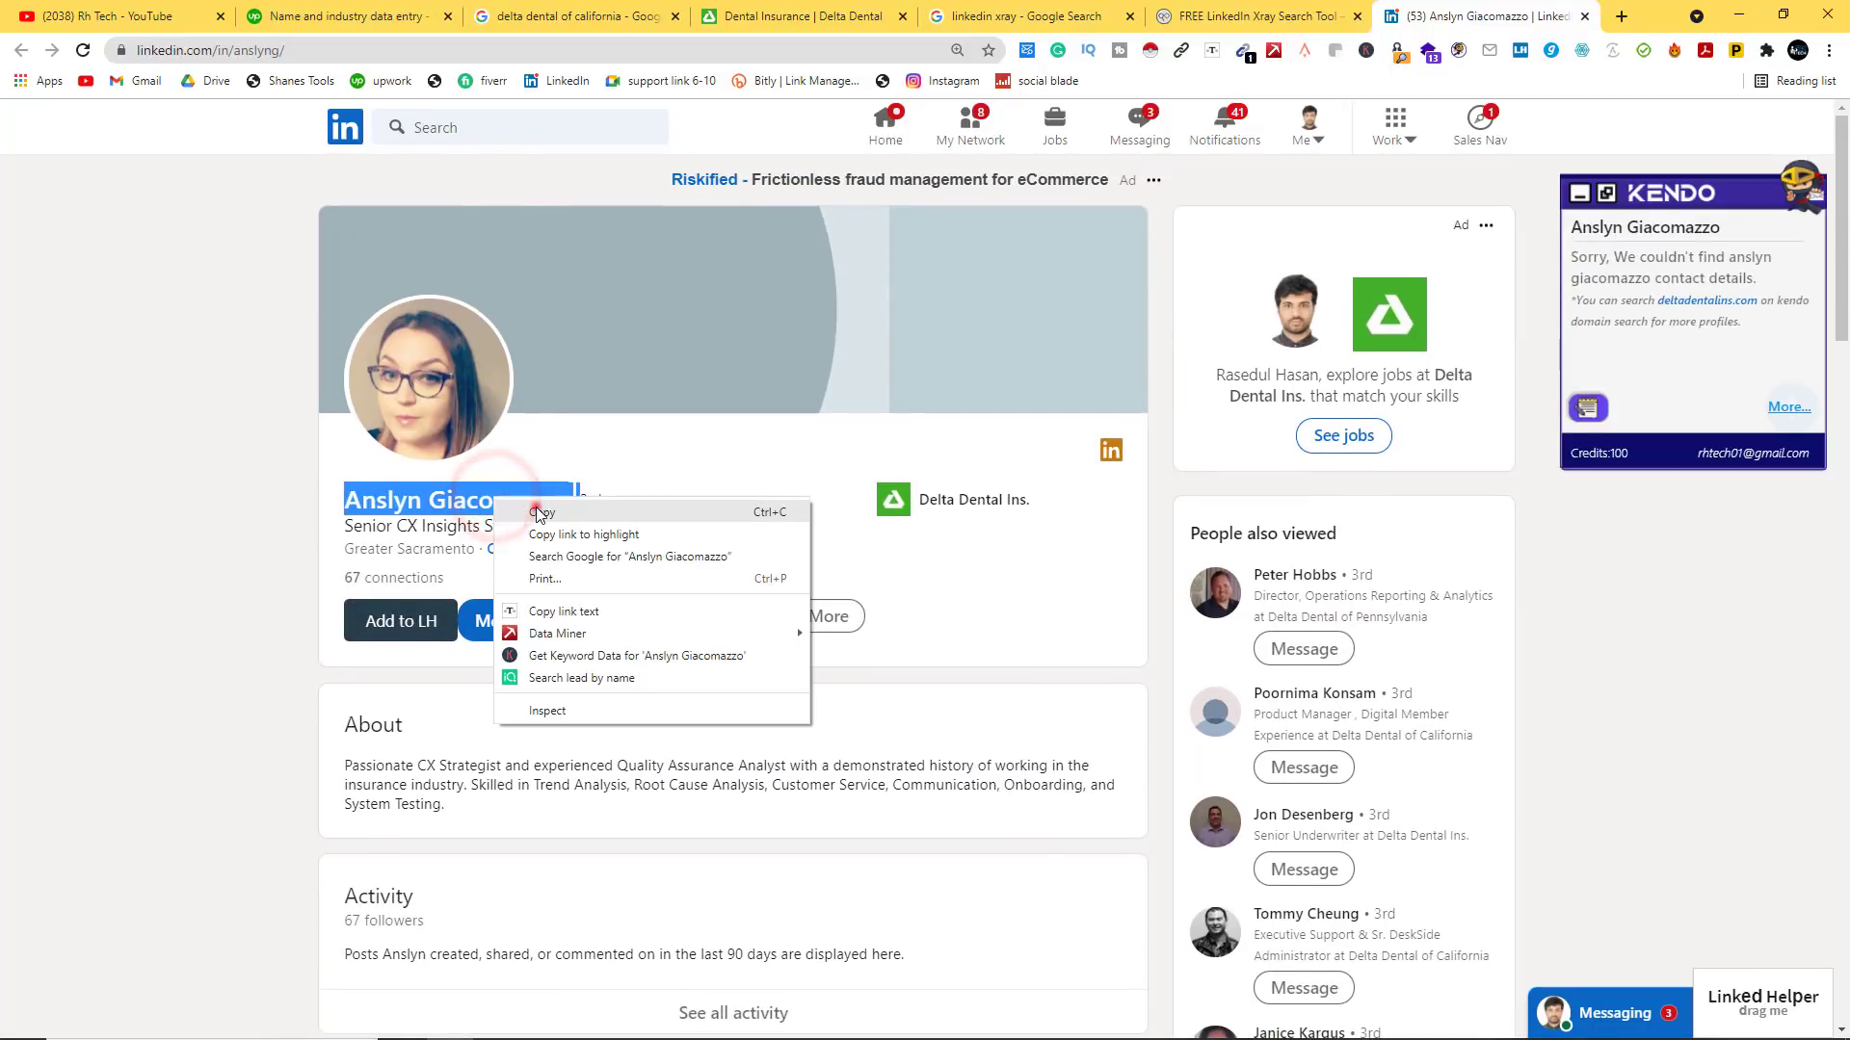
pyautogui.click(536, 507)
pyautogui.click(544, 1029)
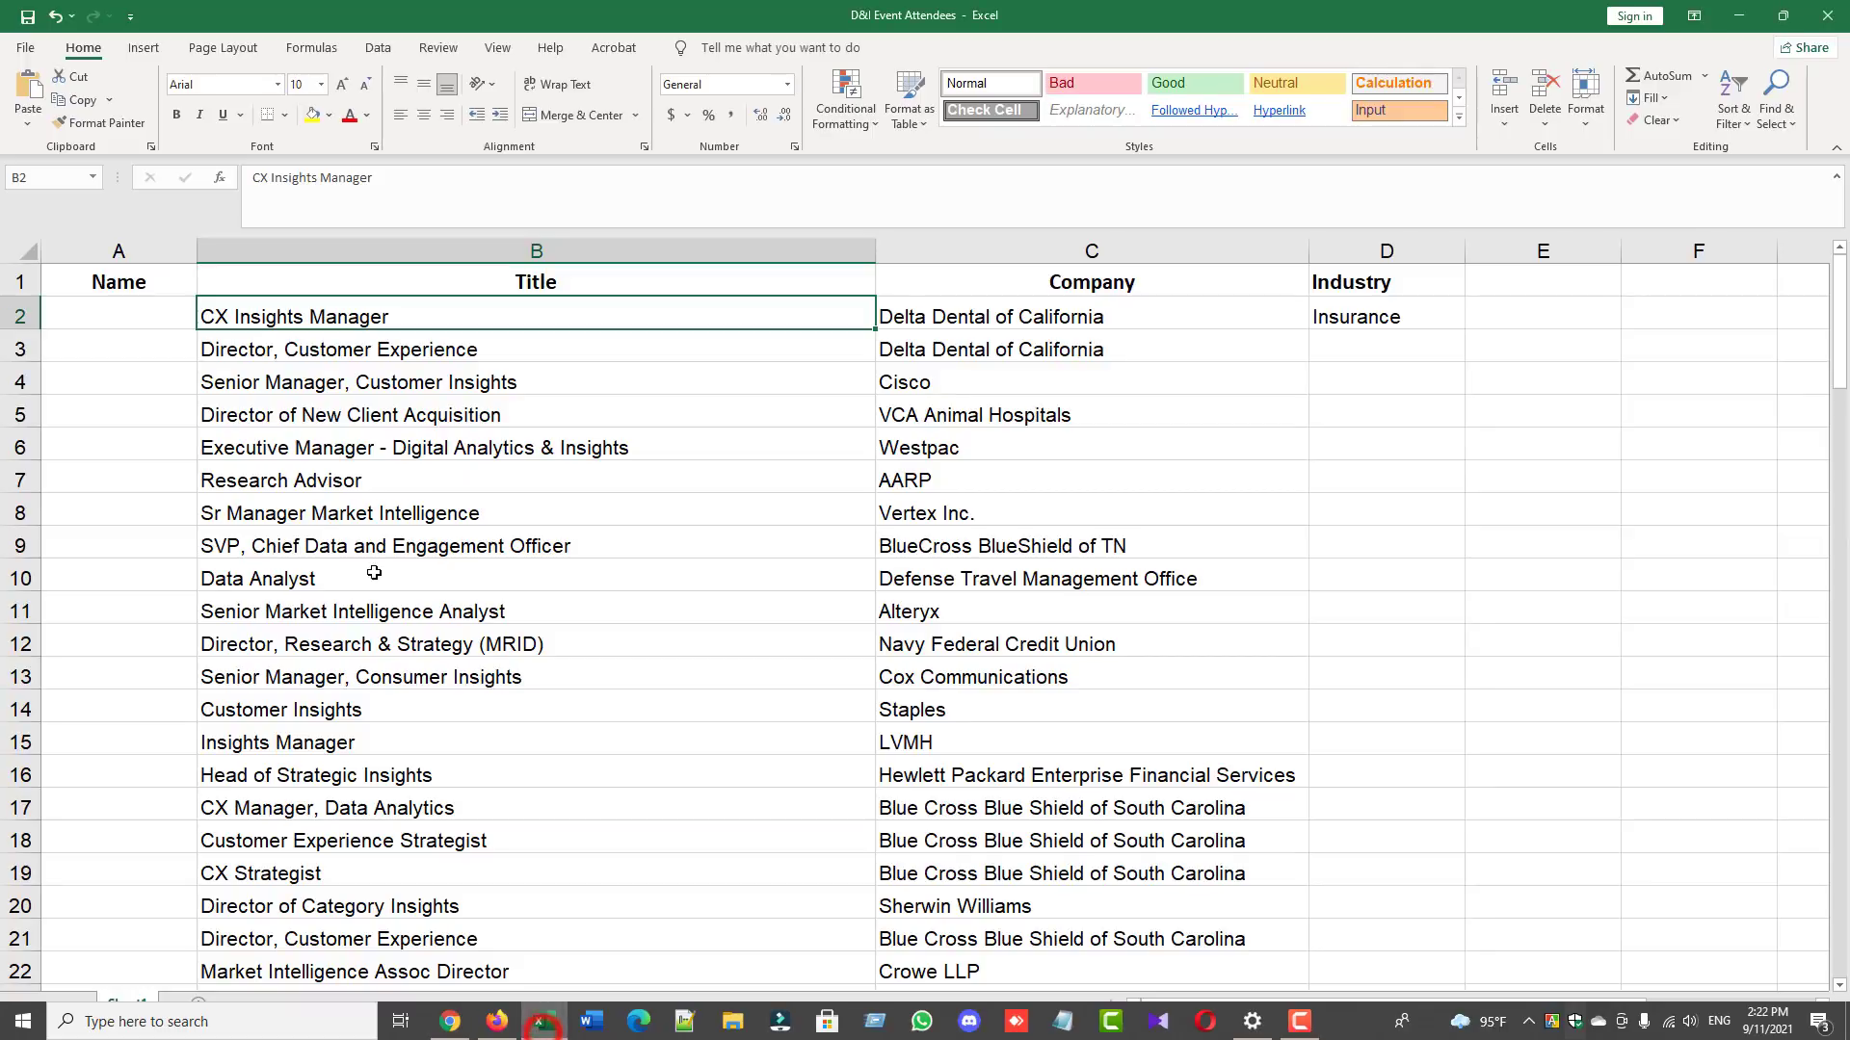
pyautogui.rightClick(159, 313)
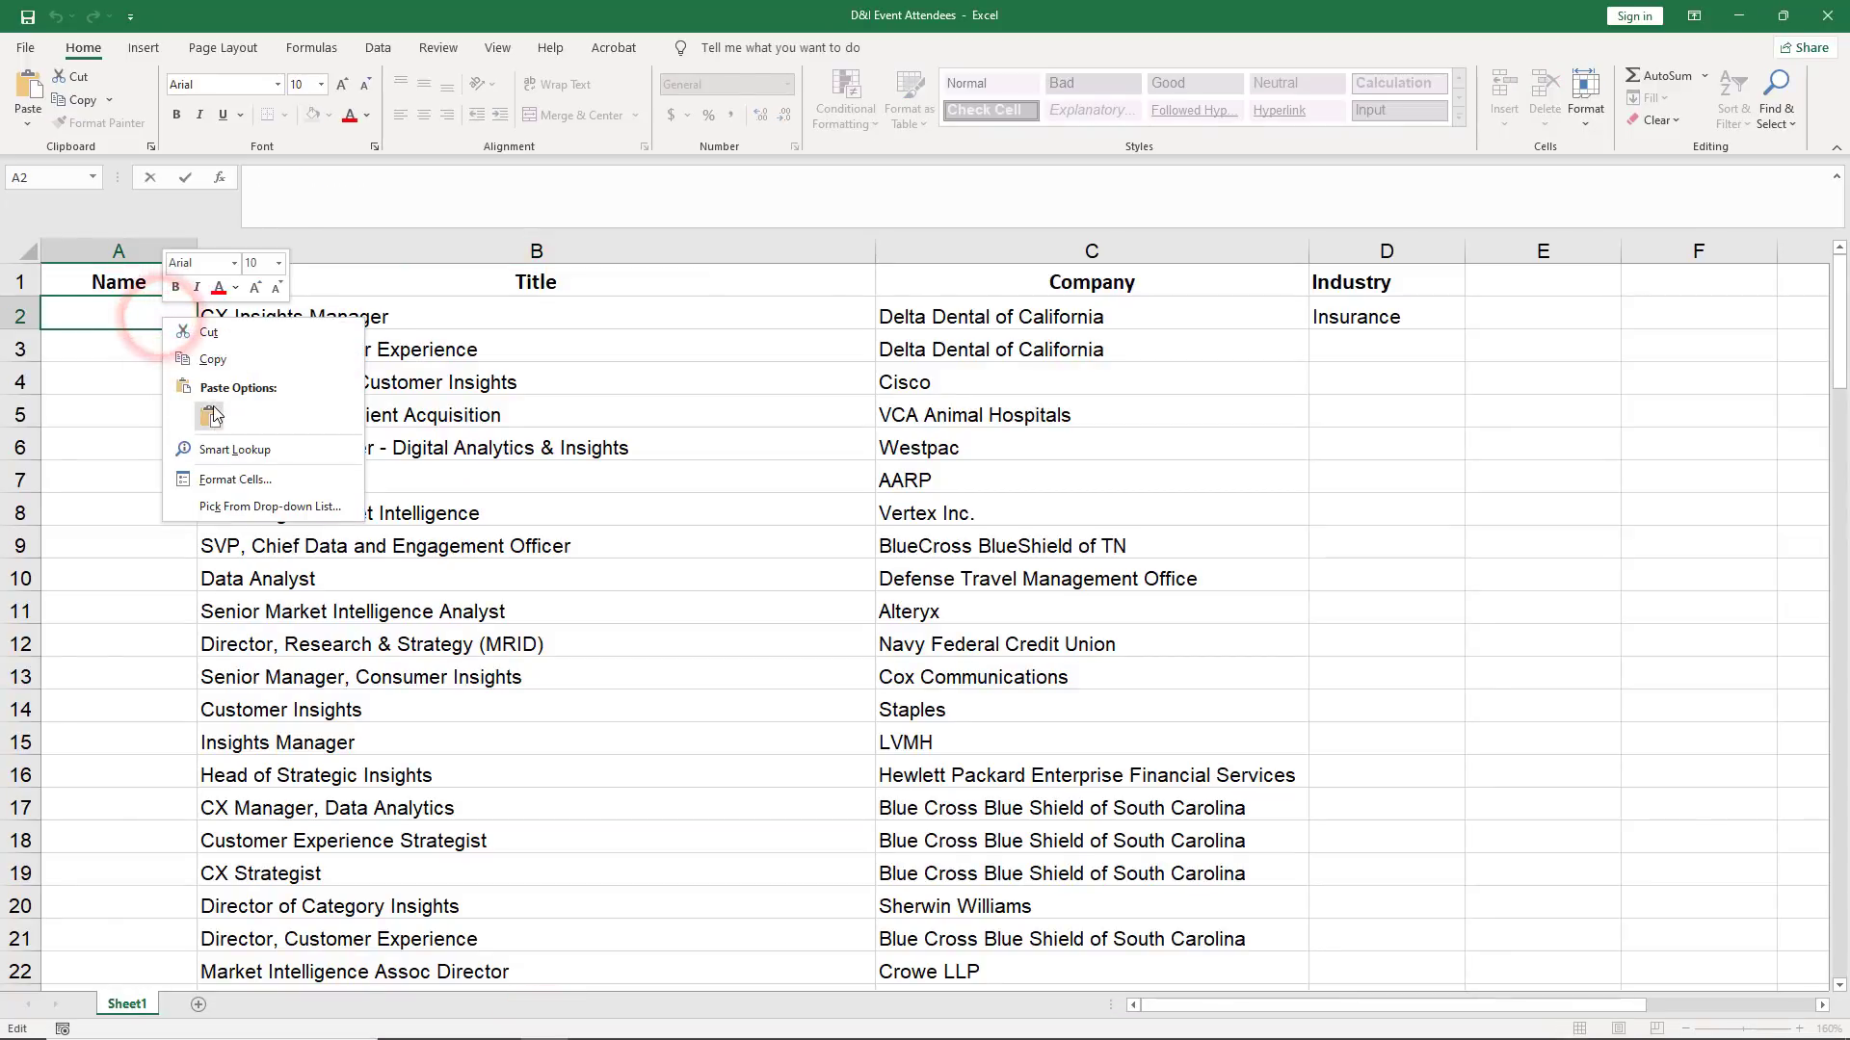
pyautogui.click(213, 403)
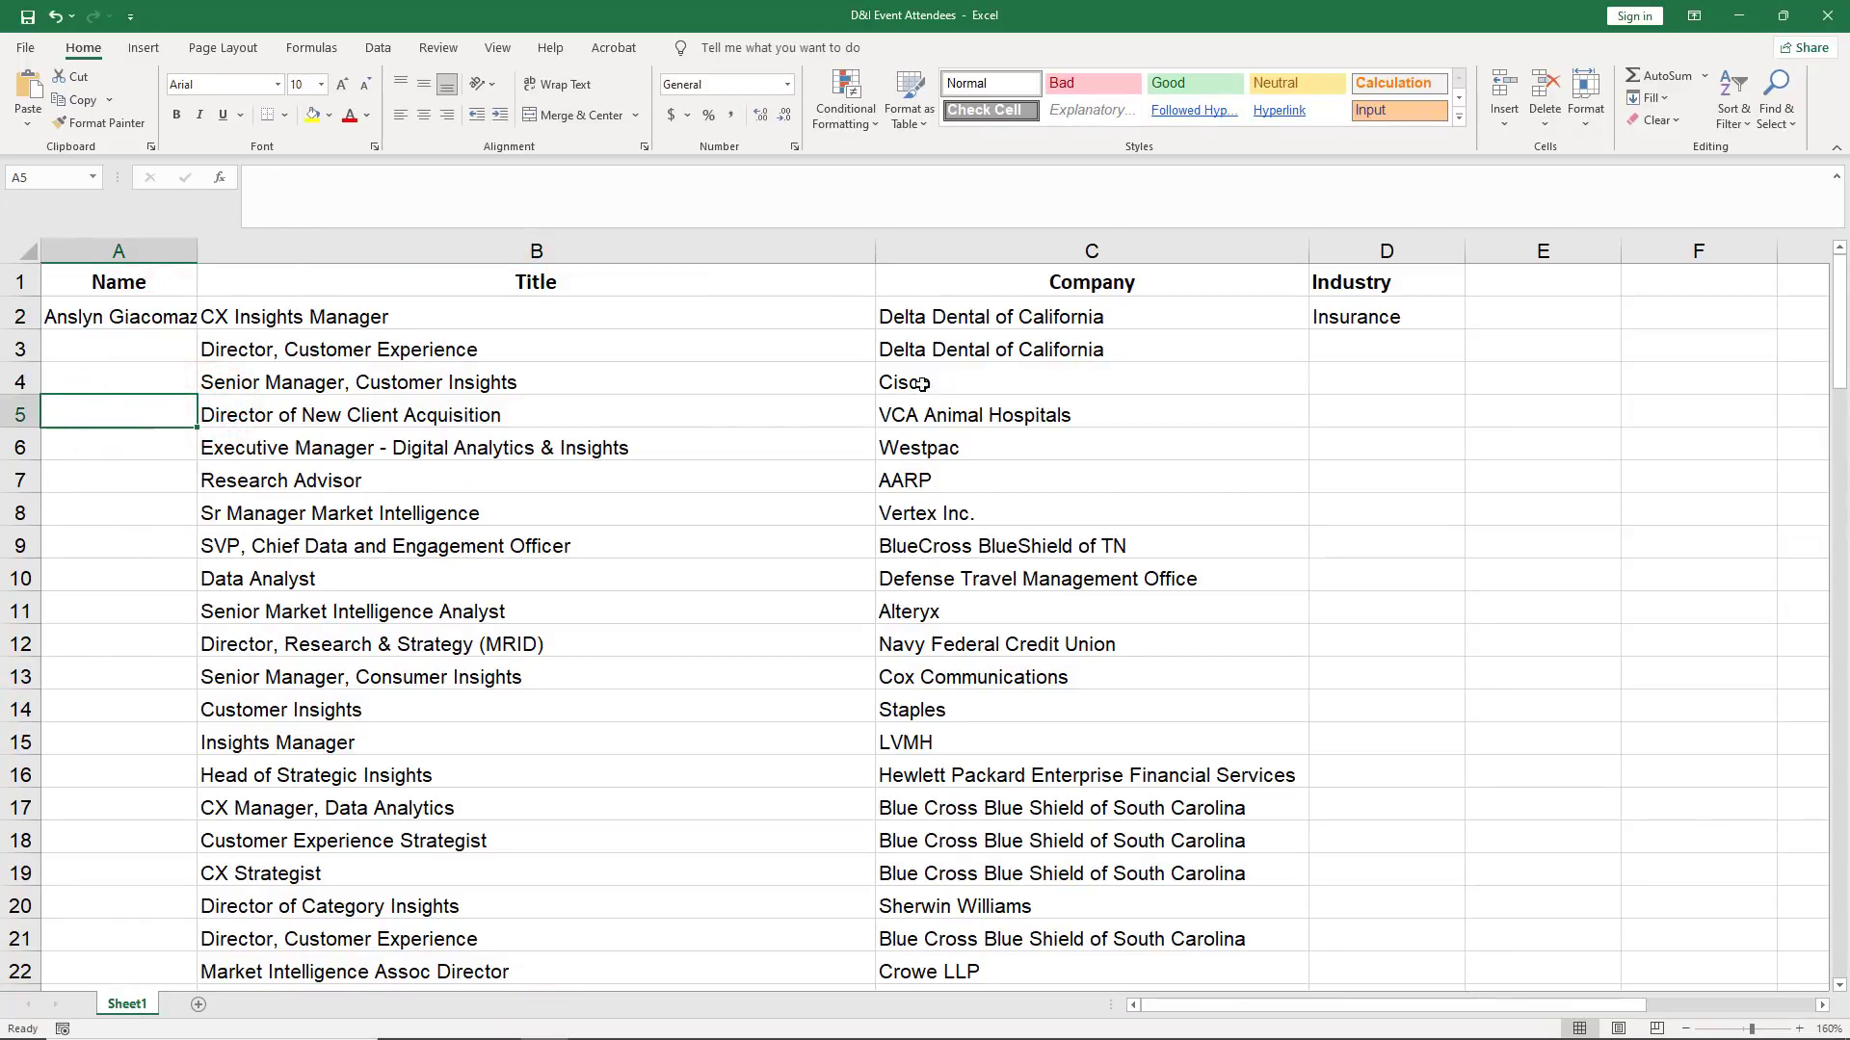
# Step: Copy the company VCA Animal Hospitals from cell C5 and search Google for it in a new Chrome tab
pyautogui.click(965, 428)
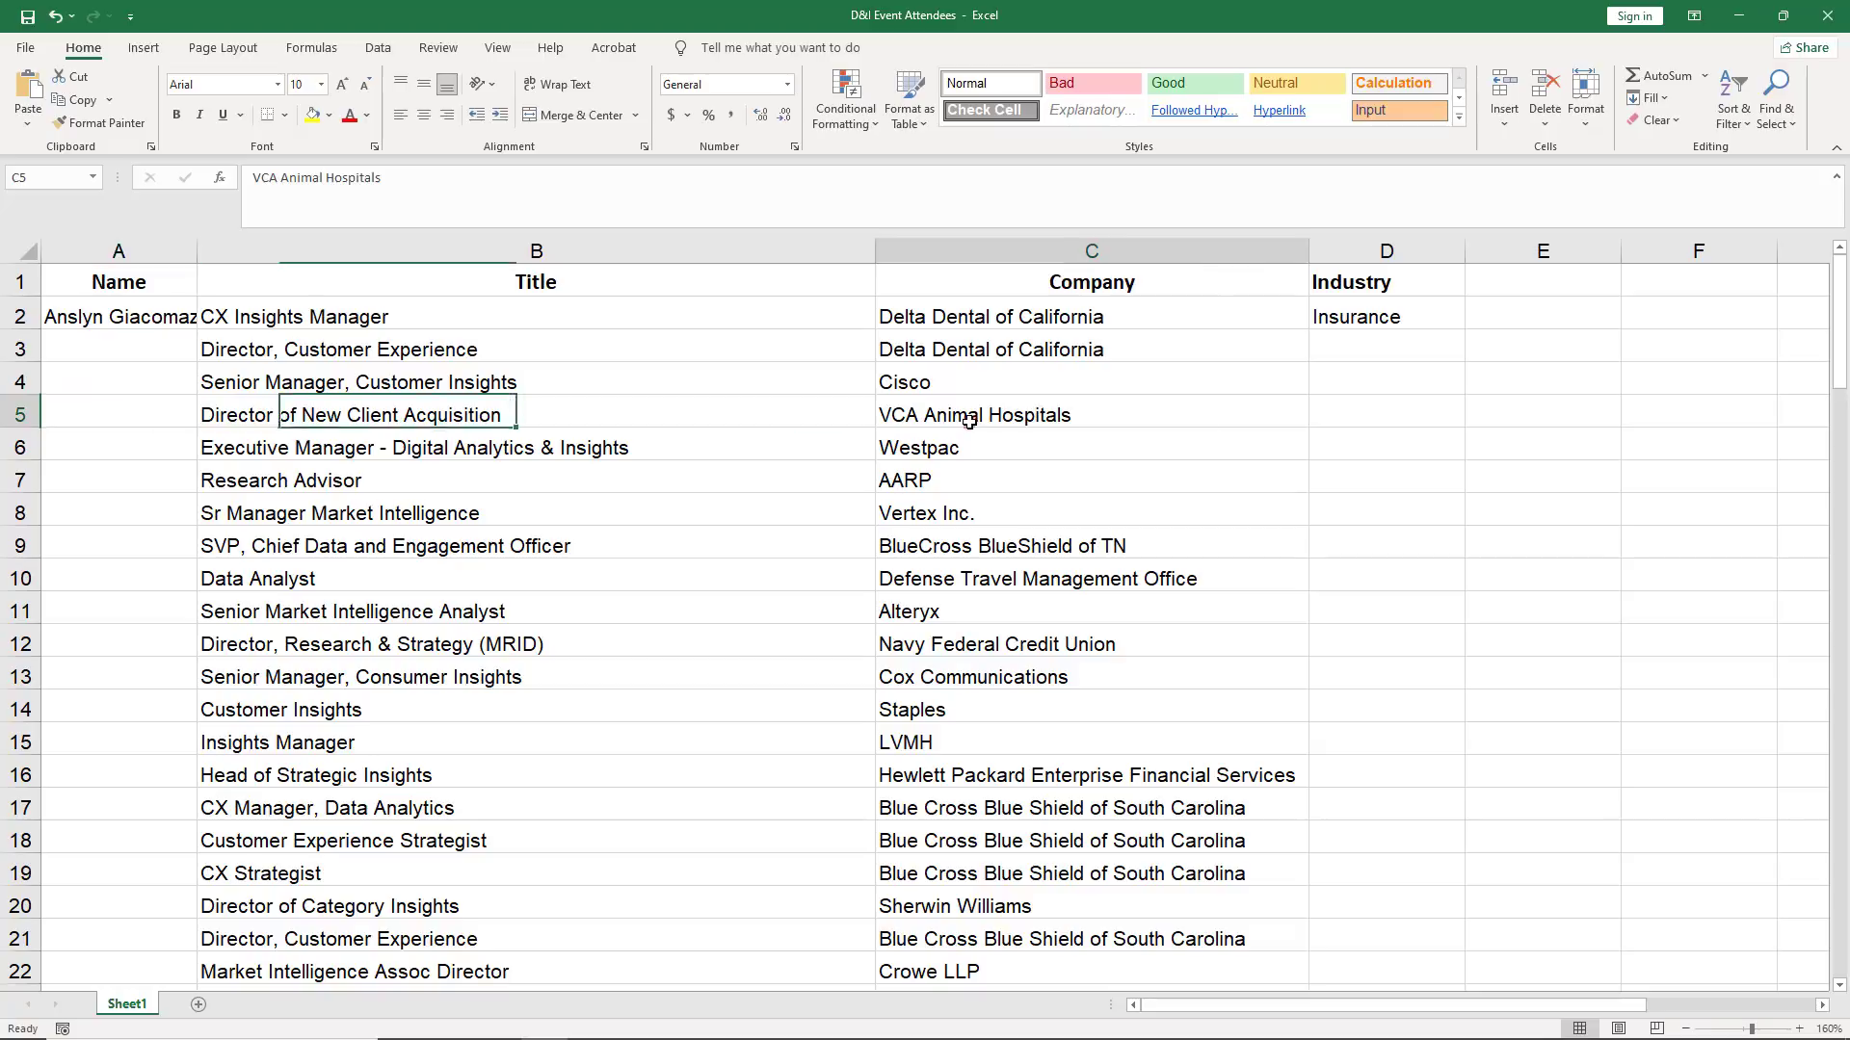
pyautogui.rightClick(995, 428)
pyautogui.click(1033, 457)
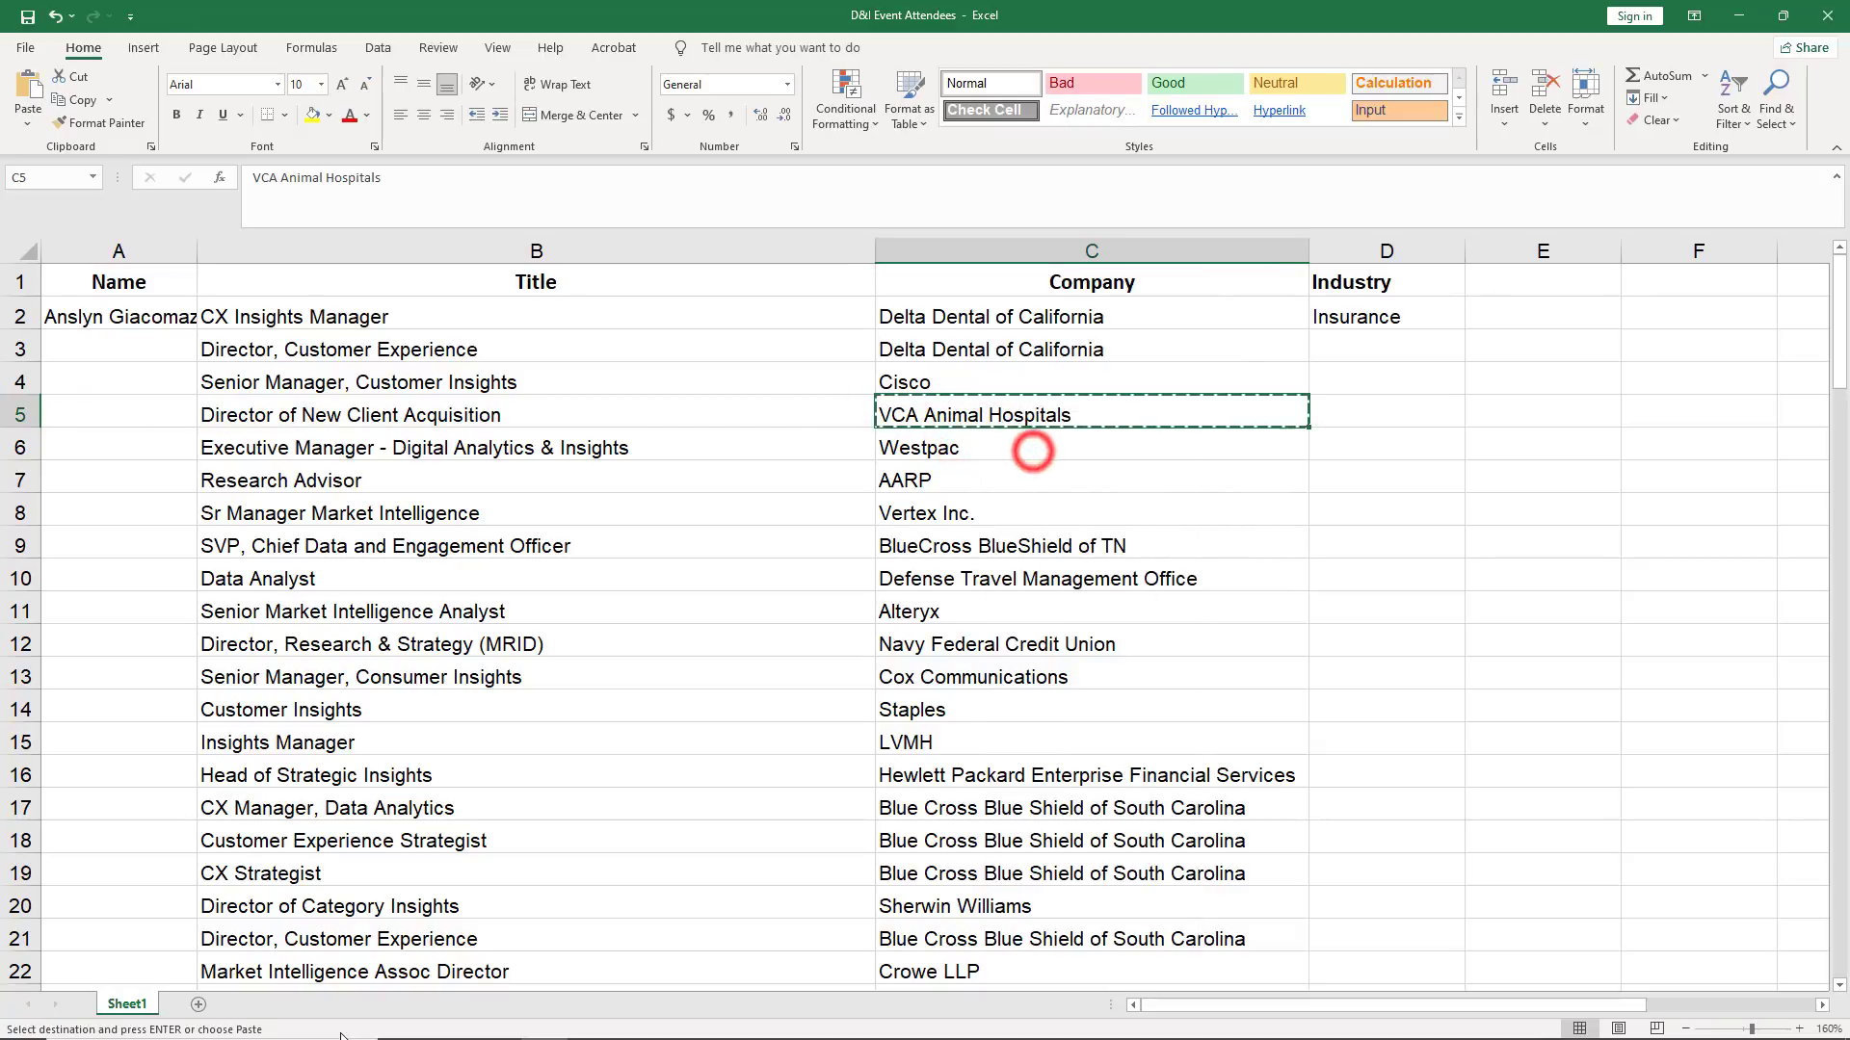
pyautogui.click(450, 1025)
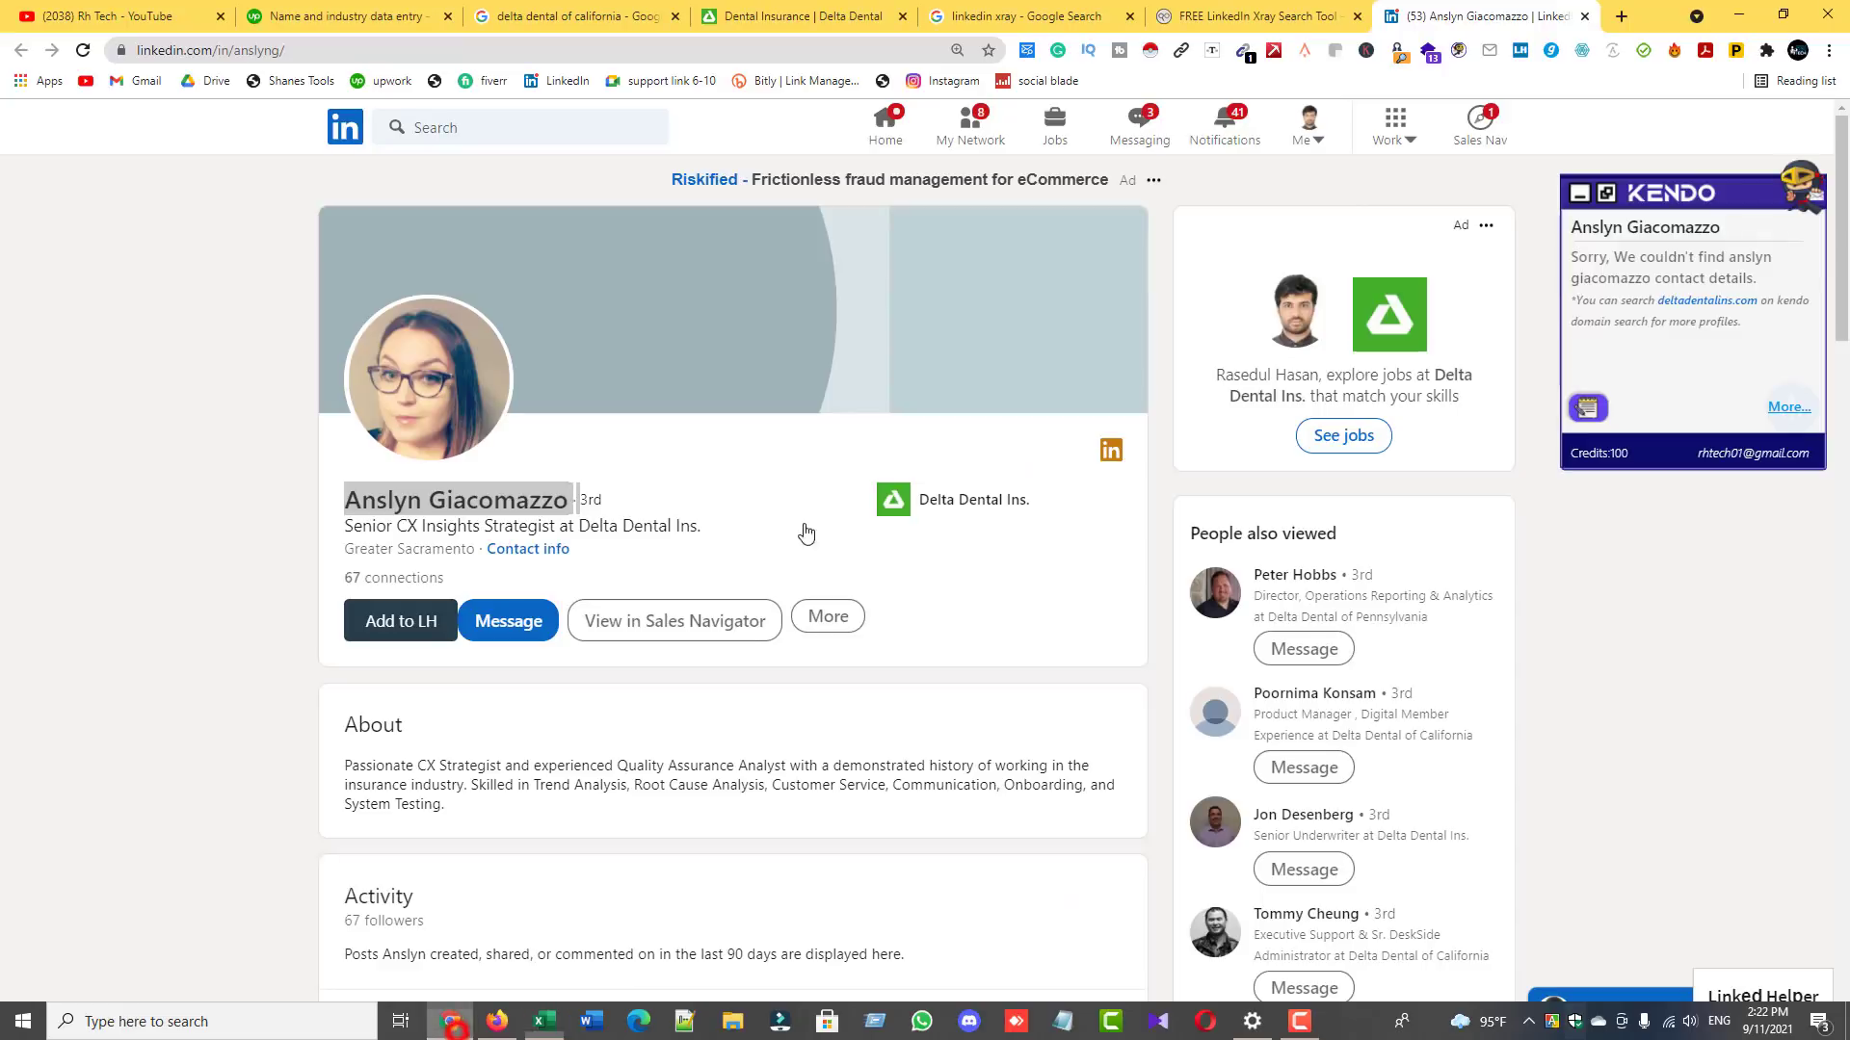
pyautogui.click(1621, 17)
pyautogui.rightClick(210, 58)
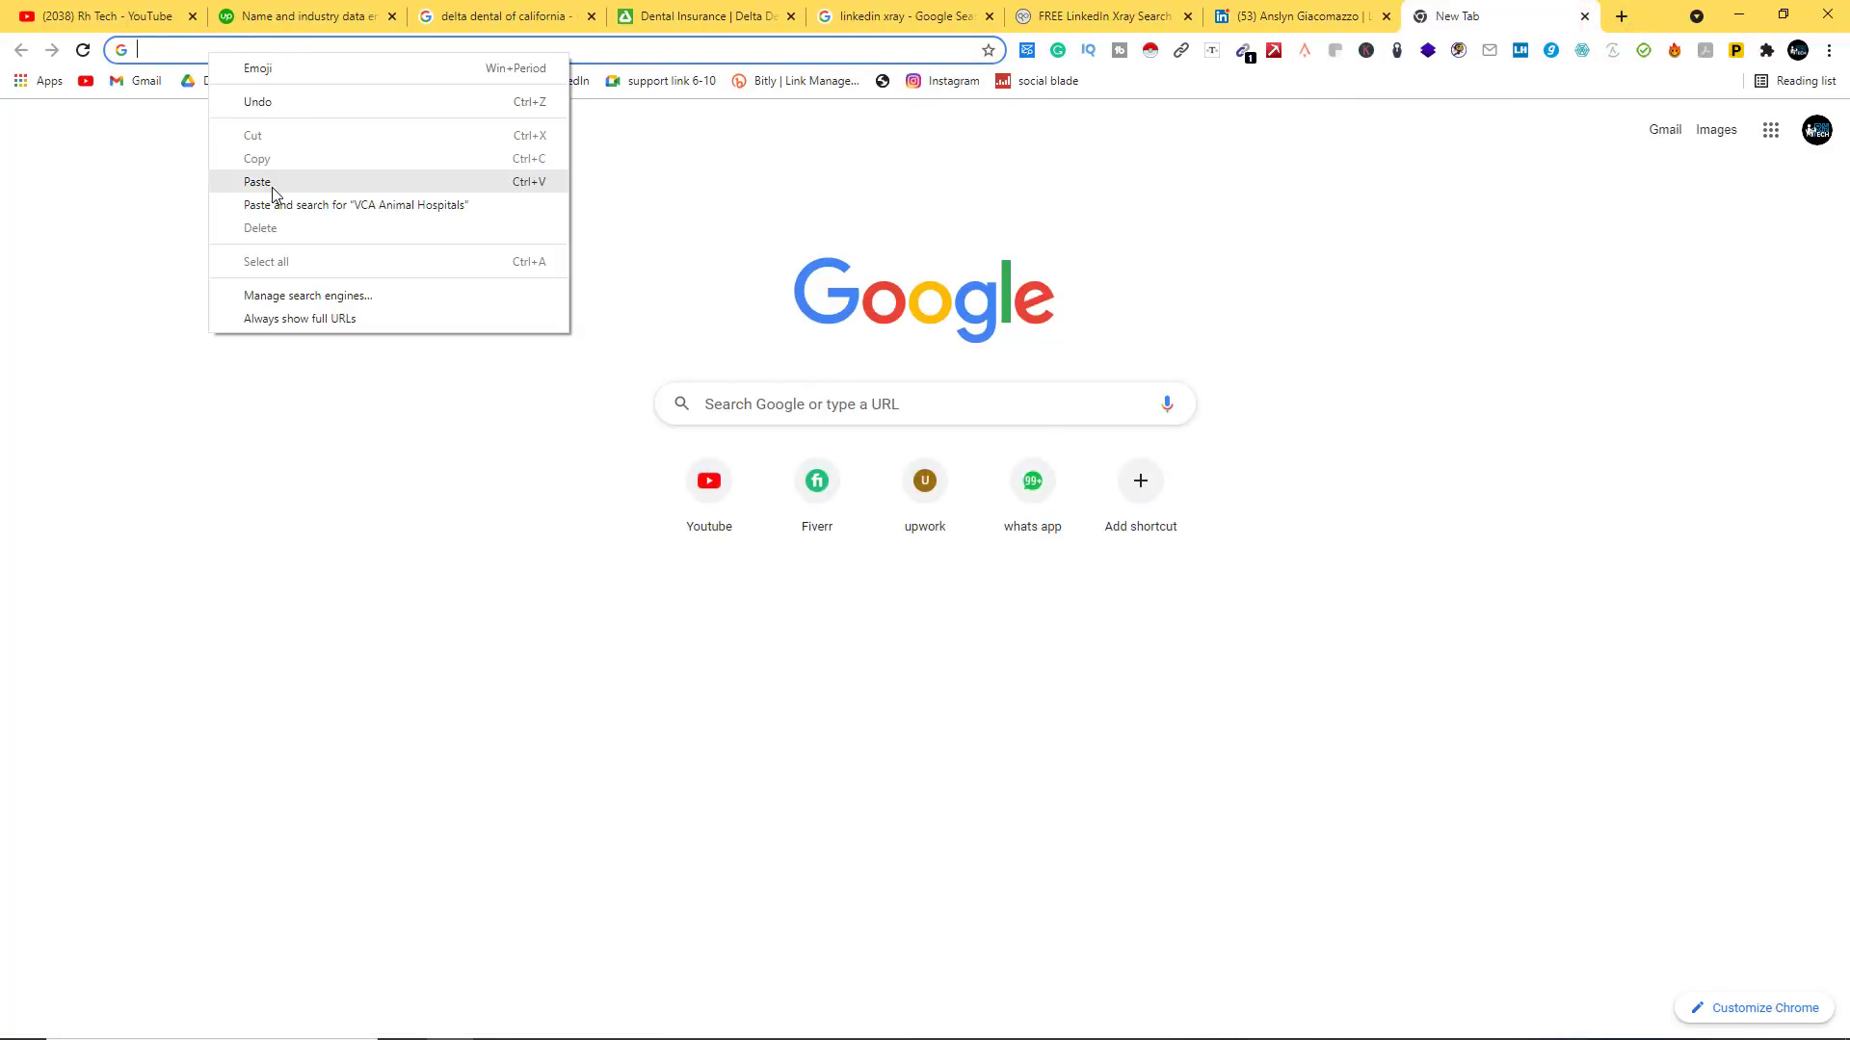
pyautogui.click(273, 185)
pyautogui.press('Return')
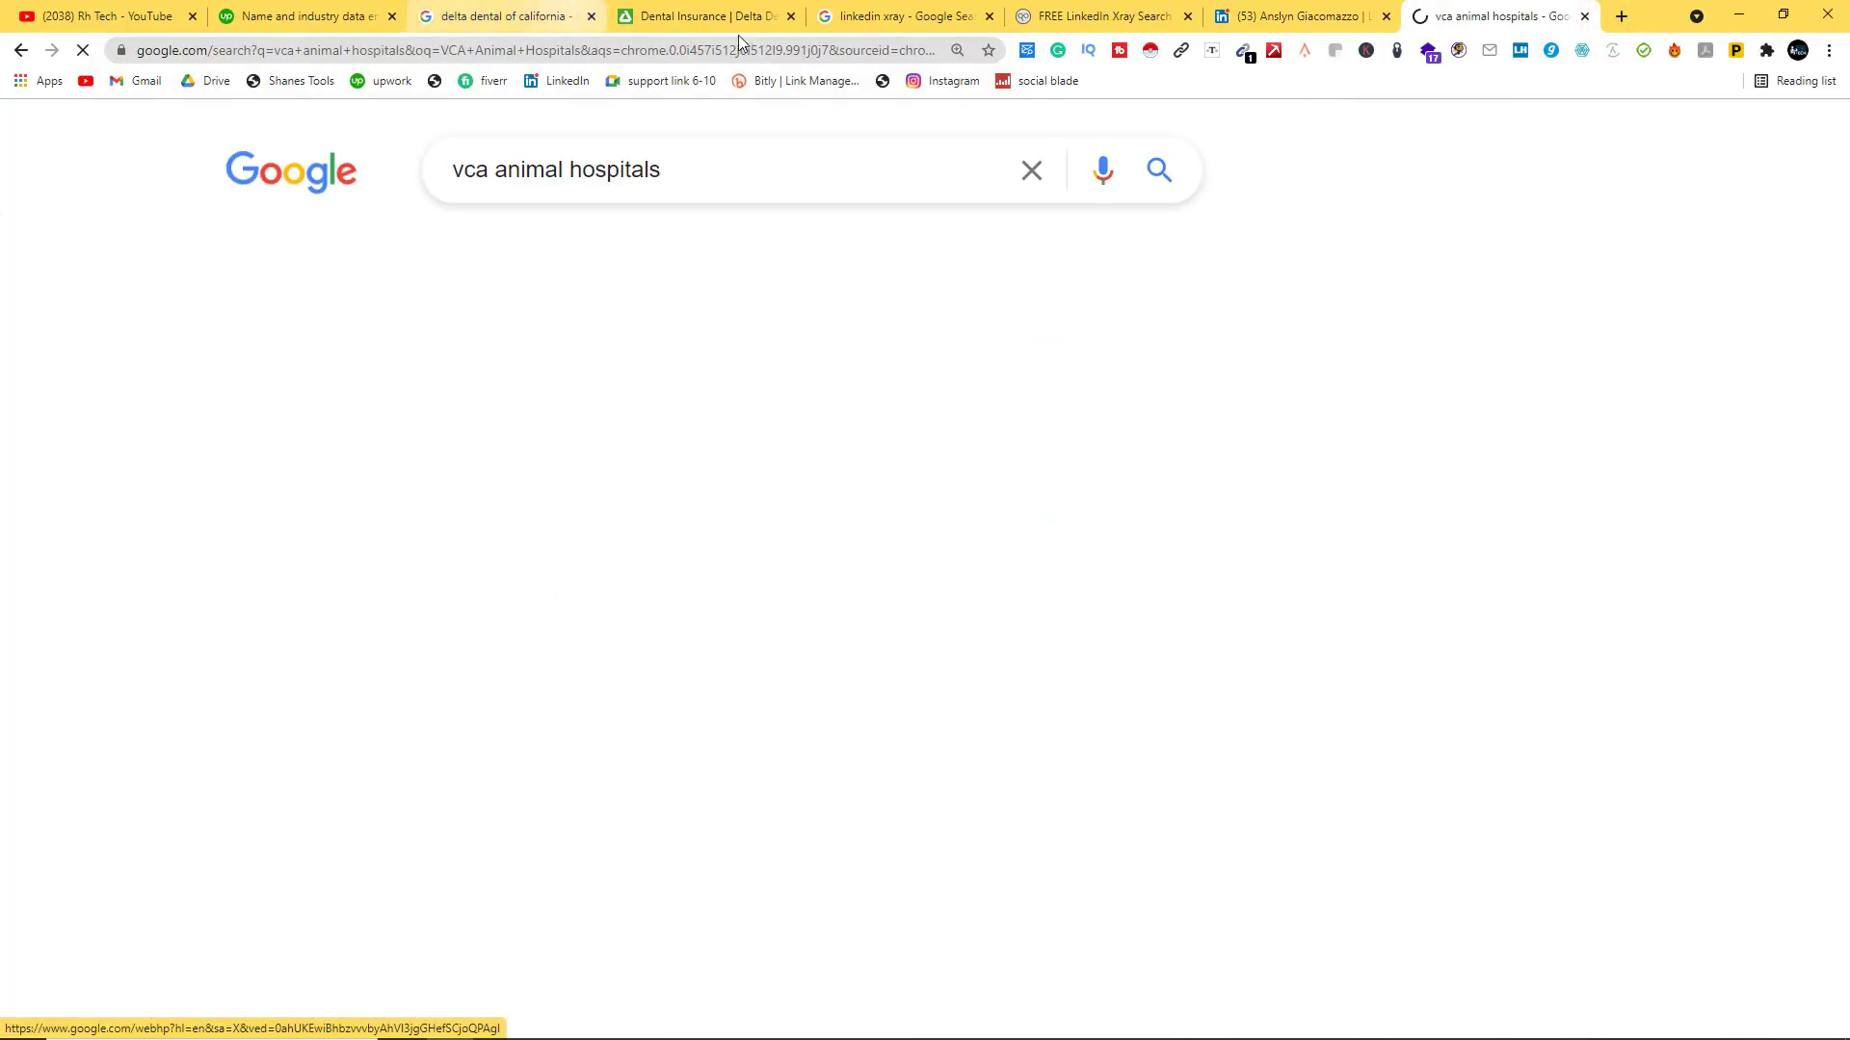
# Step: Close the leftover Delta Dental search and website, LinkedIn Xray search and tool, and LinkedIn profile tabs
pyautogui.click(791, 16)
pyautogui.click(791, 16)
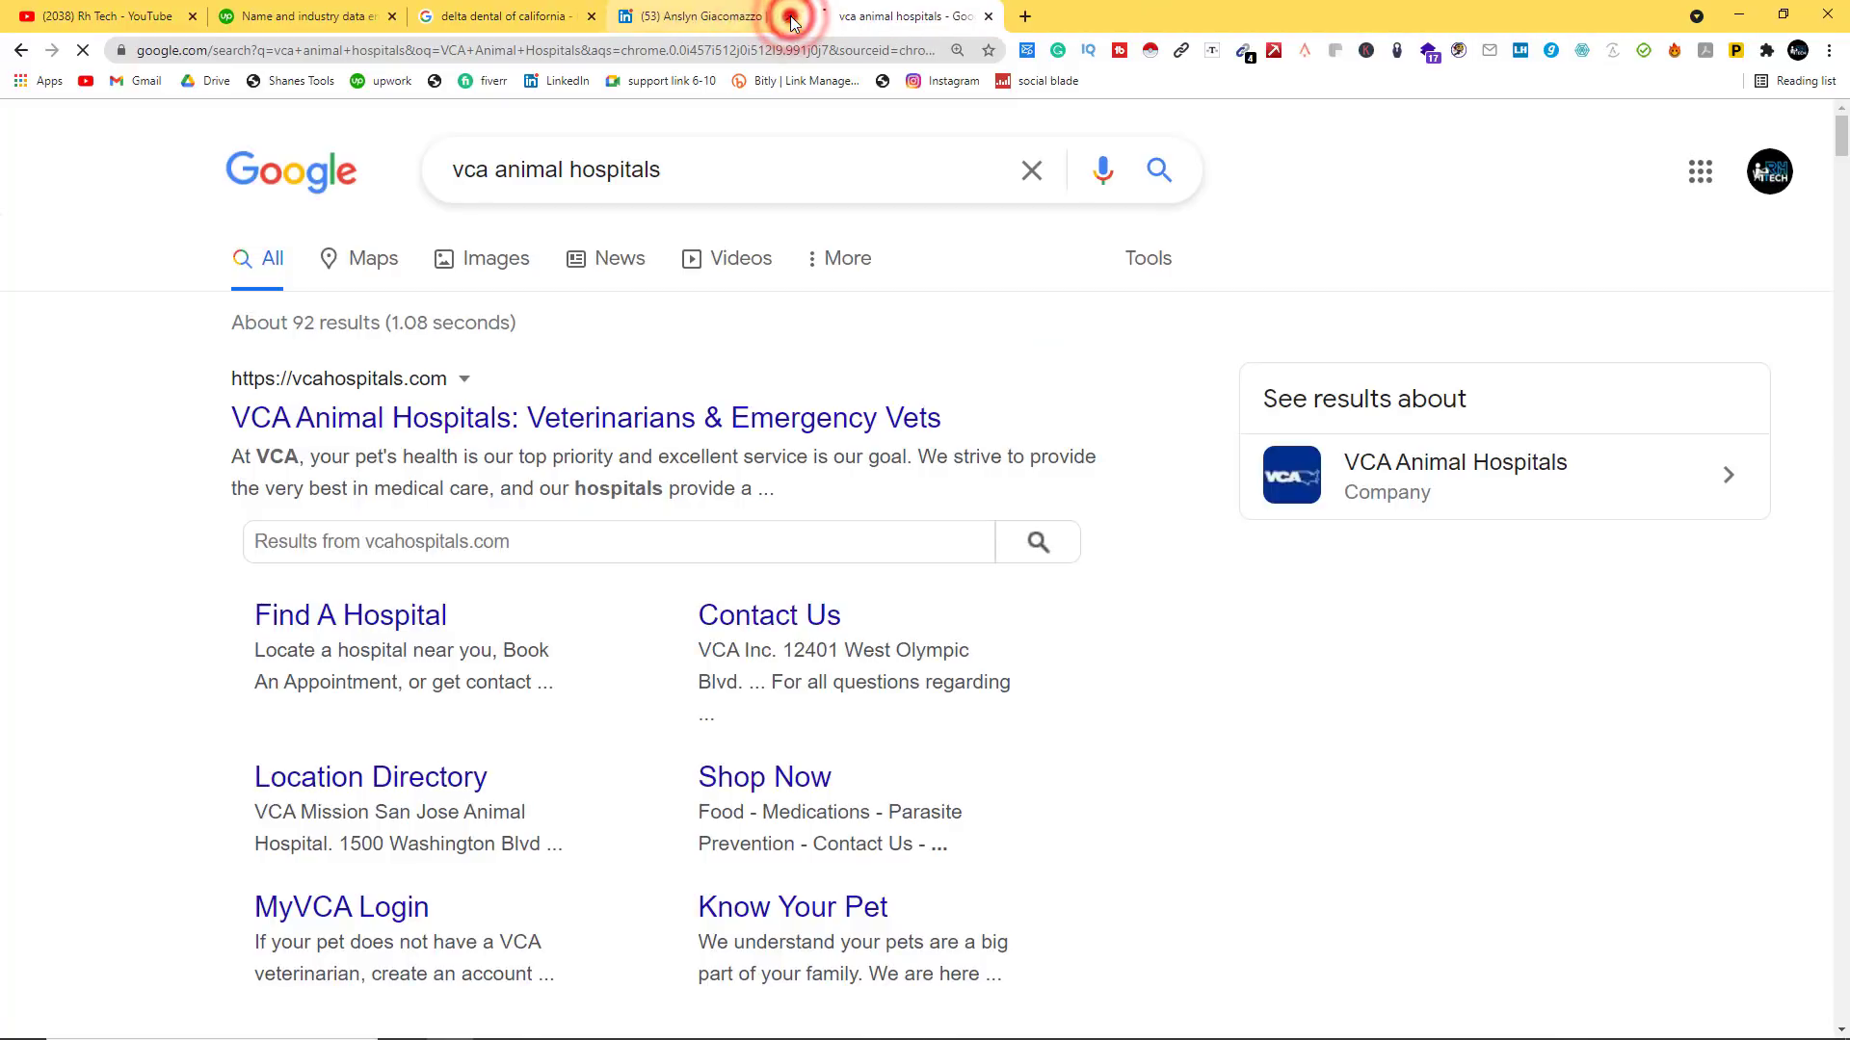
pyautogui.click(791, 17)
pyautogui.click(590, 16)
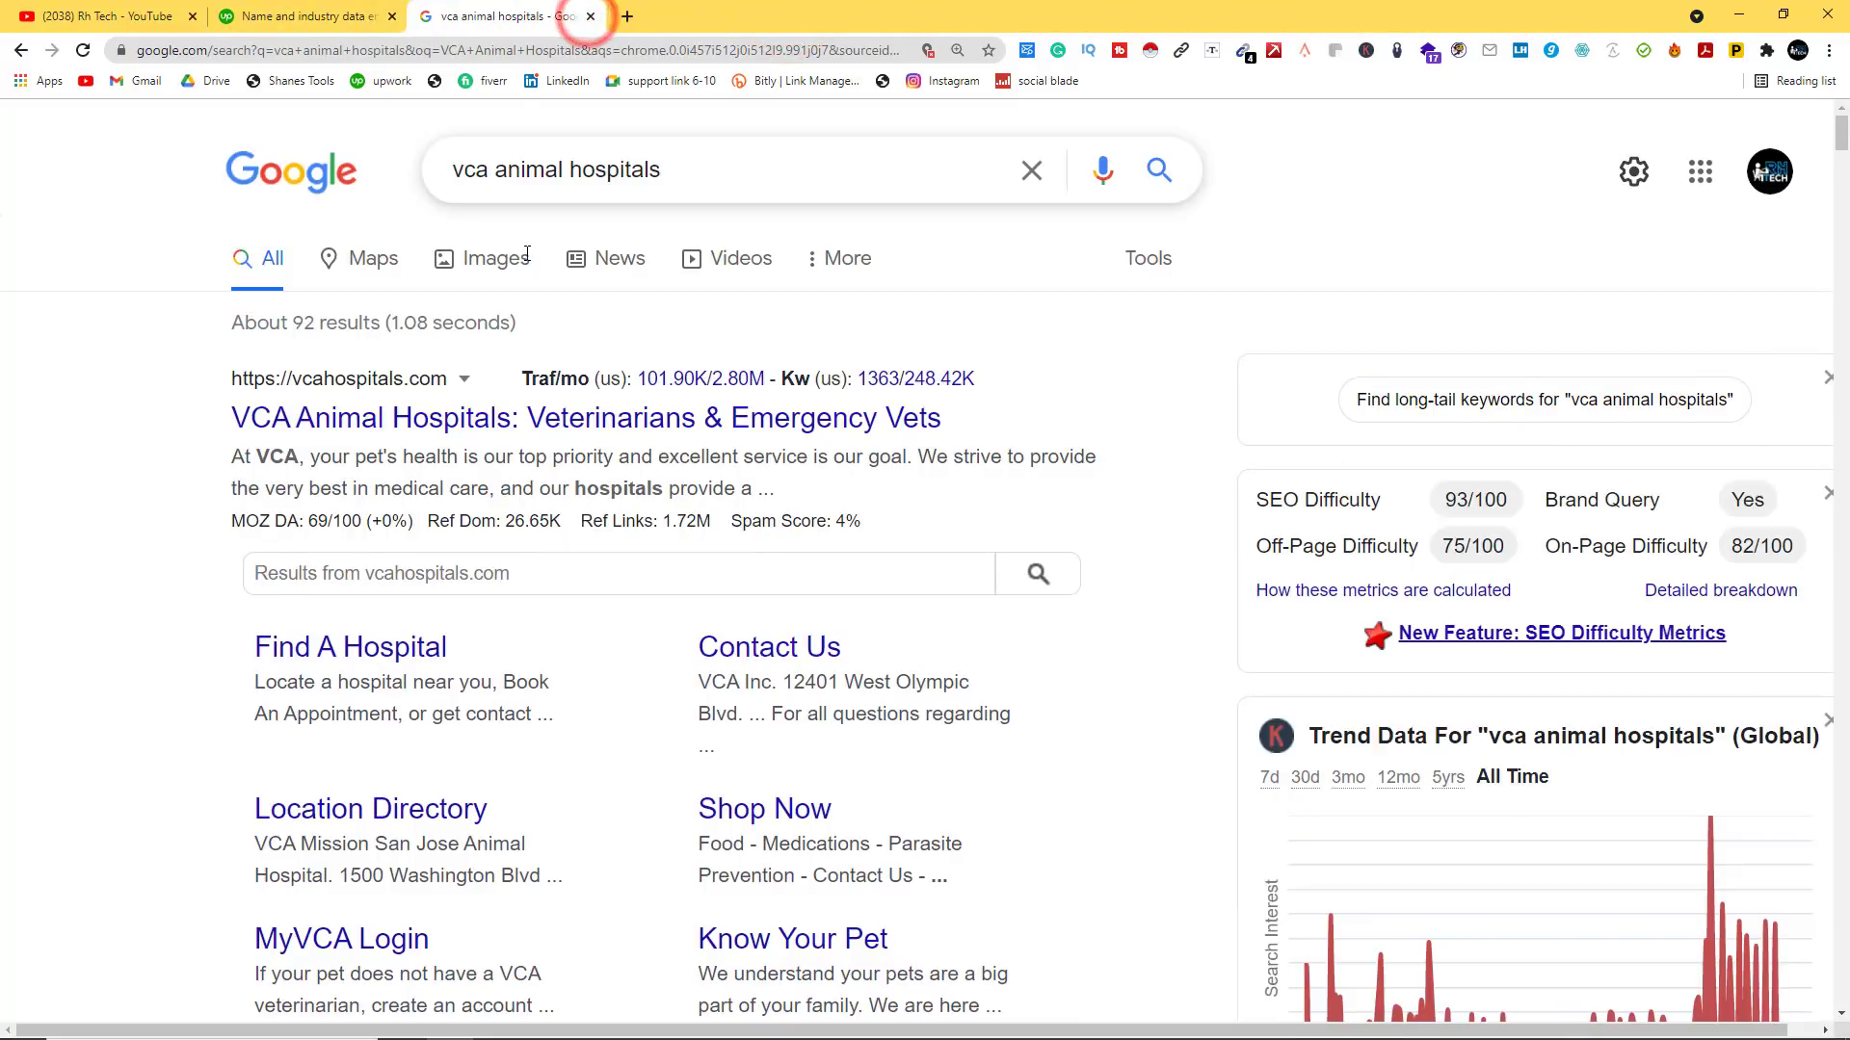
# Step: Open the VCA Animal Hospitals website from the Google results in a new tab and look through the homepage to its footer
pyautogui.rightClick(353, 428)
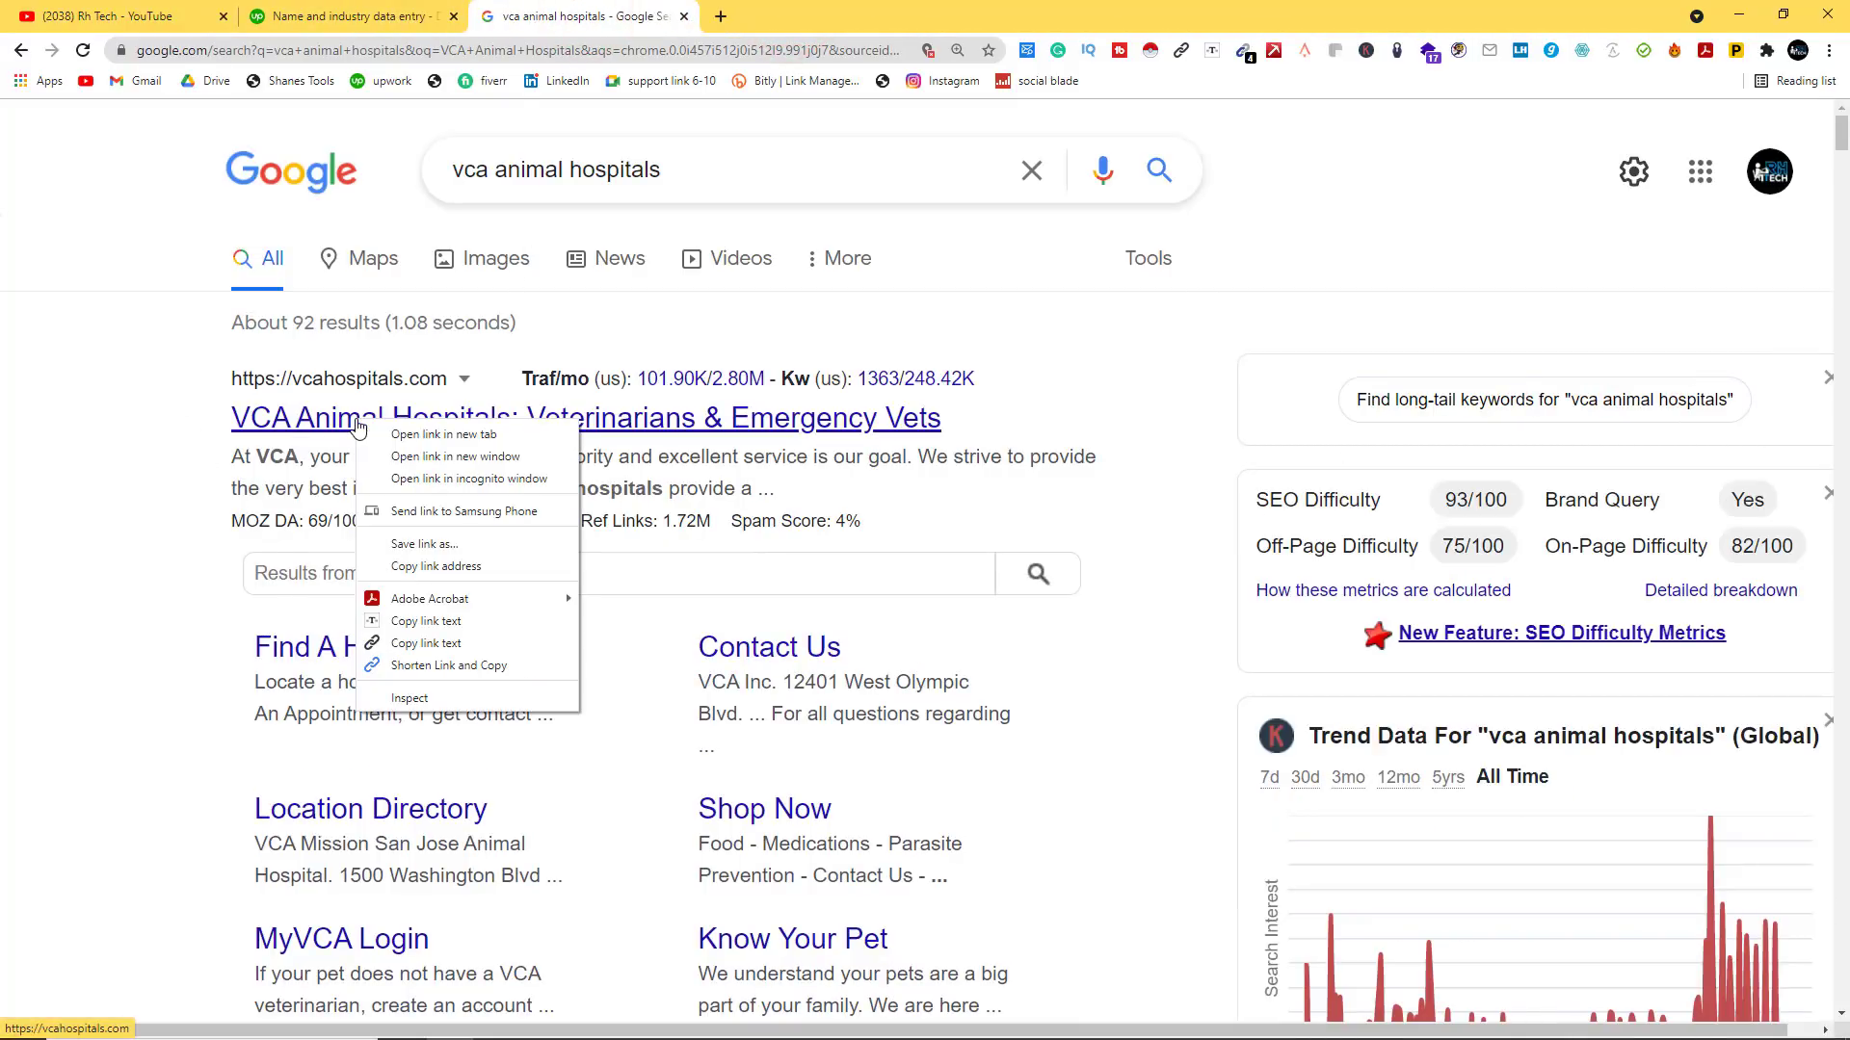
pyautogui.click(395, 430)
pyautogui.click(814, 17)
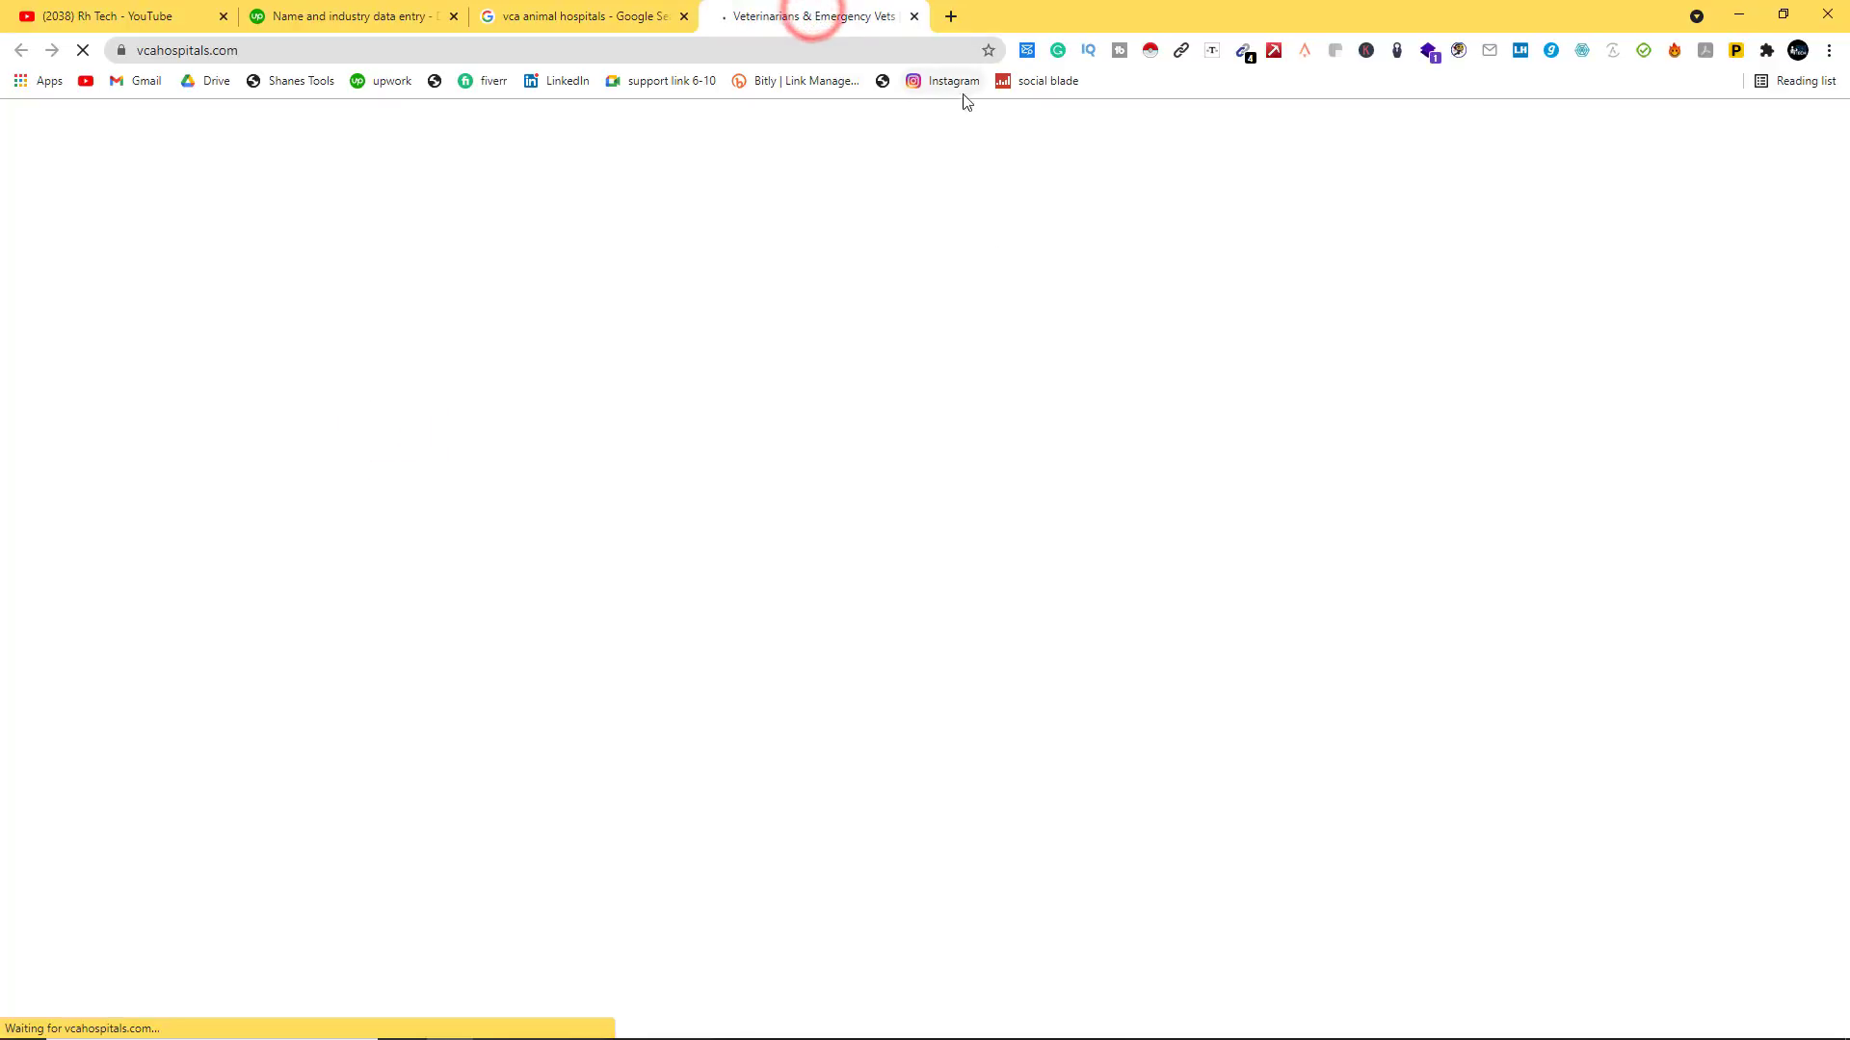
pyautogui.scroll(-20, 992, 313)
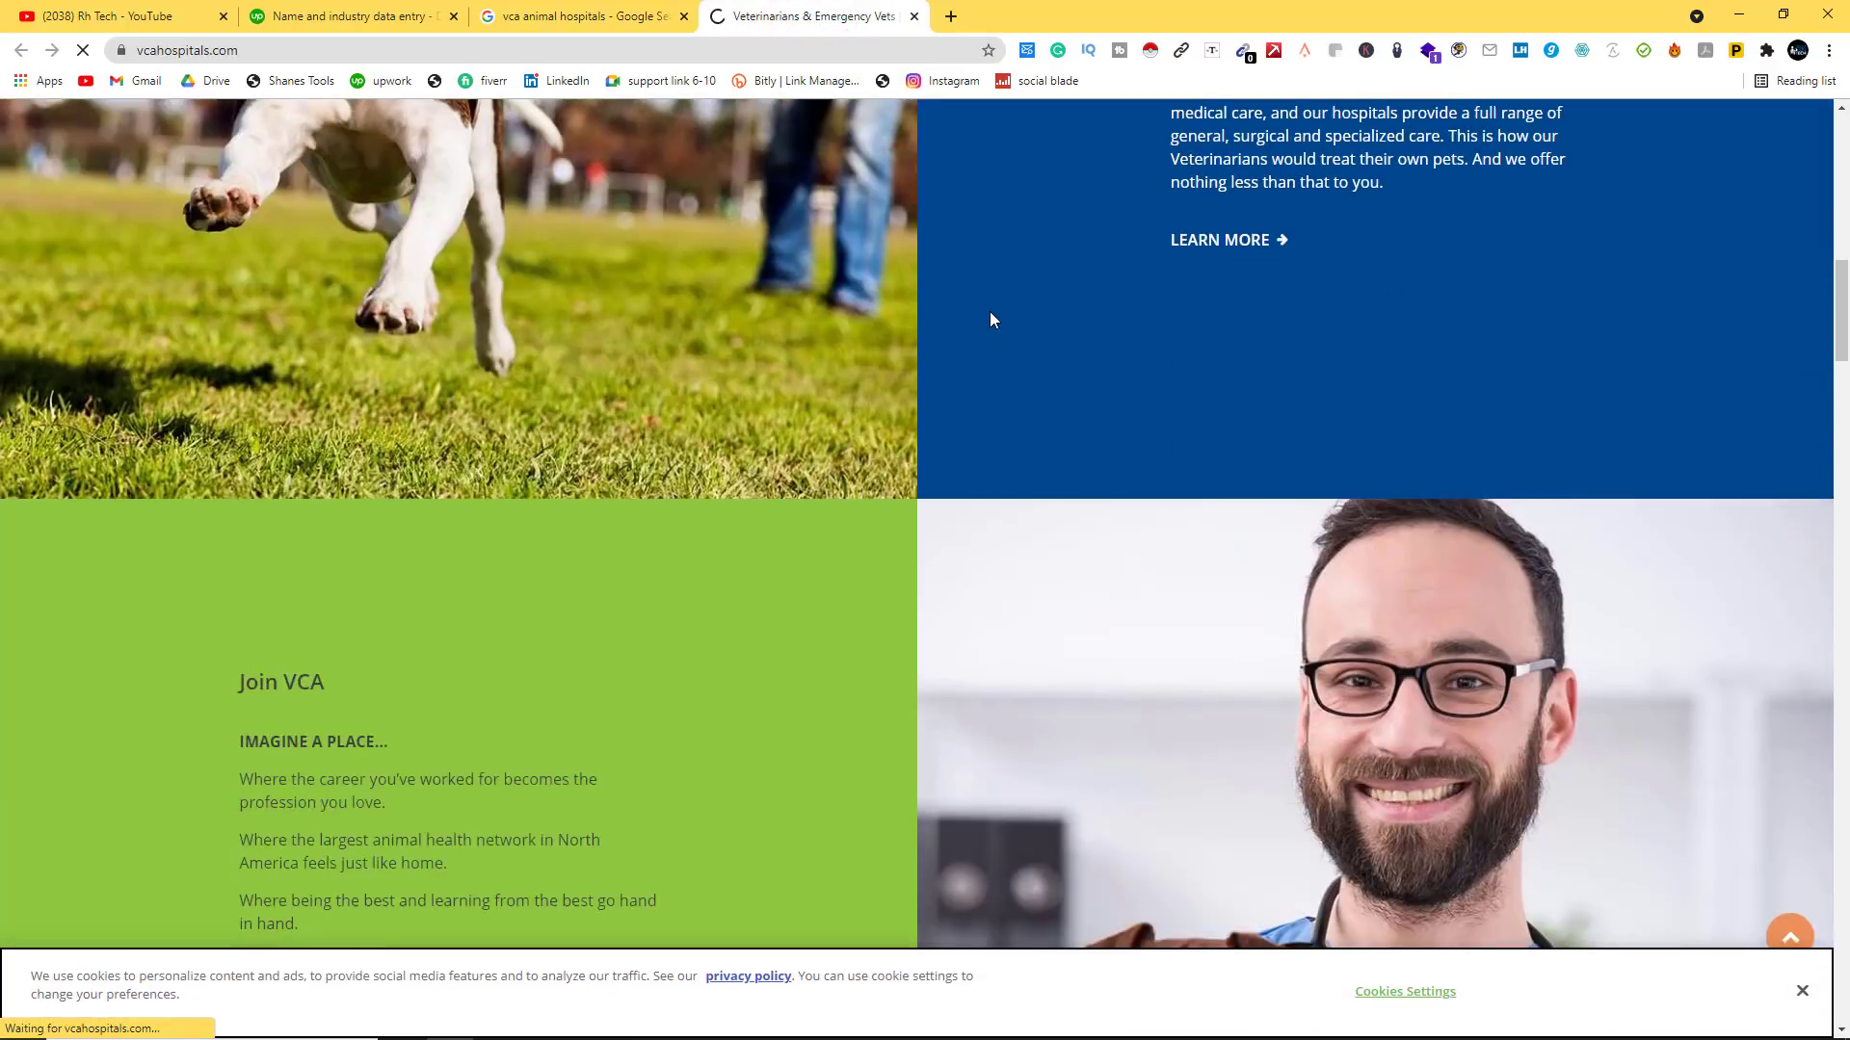
pyautogui.scroll(-20, 985, 322)
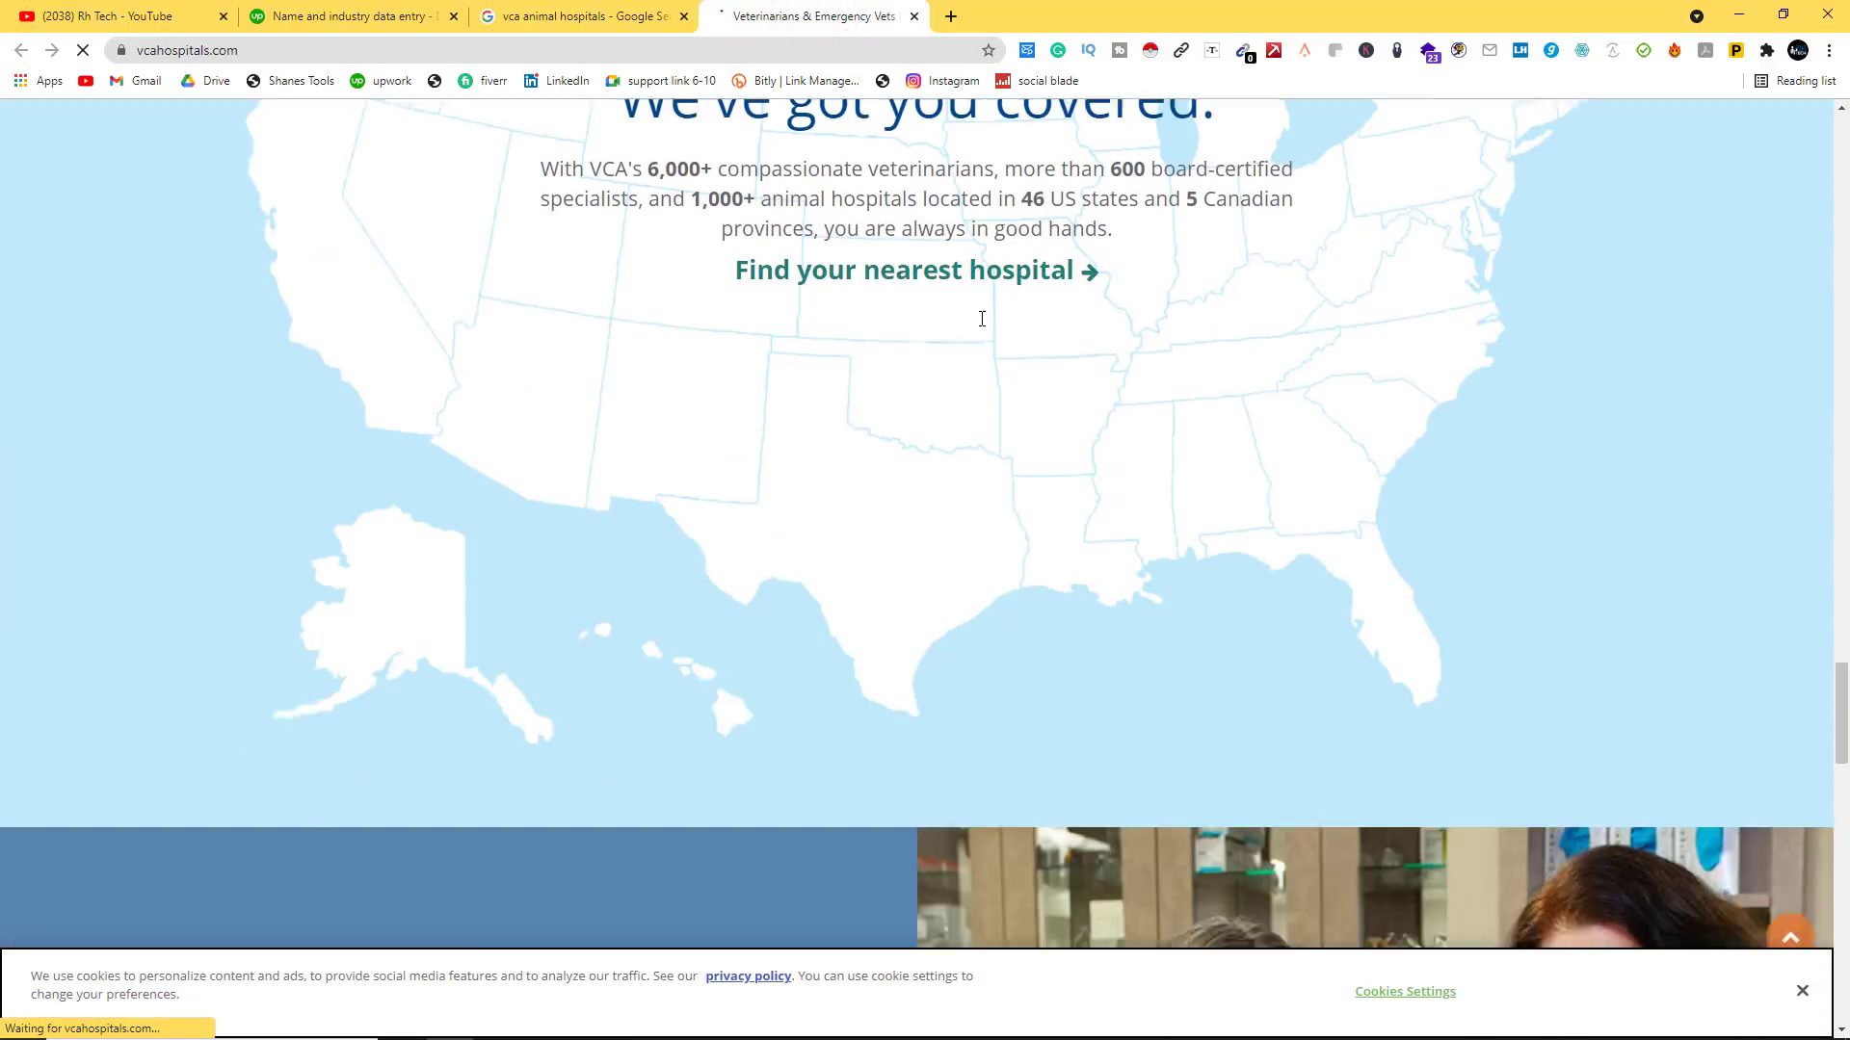
pyautogui.scroll(-10, 979, 318)
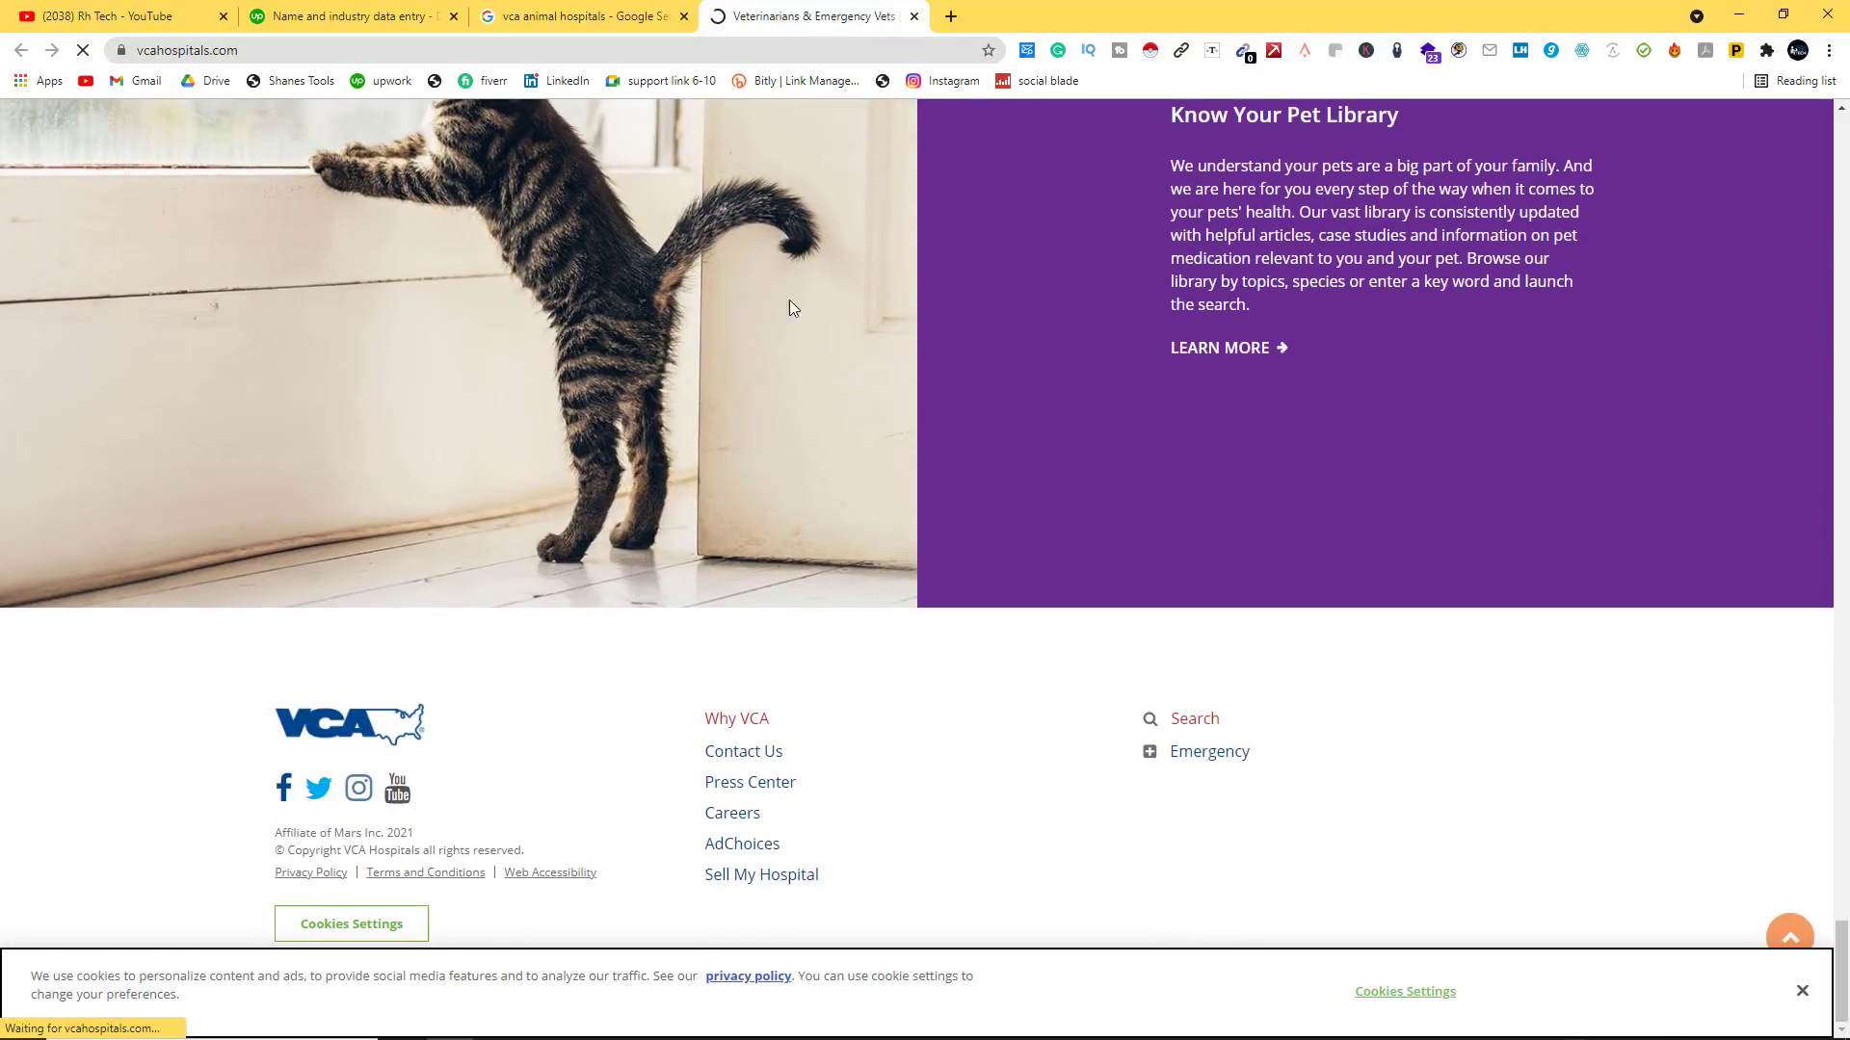
# Step: Copy only the domain vcahospitals.com from the website's address
pyautogui.click(254, 50)
pyautogui.click(254, 50)
pyautogui.moveTo(337, 51); pyautogui.dragTo(184, 49)
pyautogui.rightClick(193, 55)
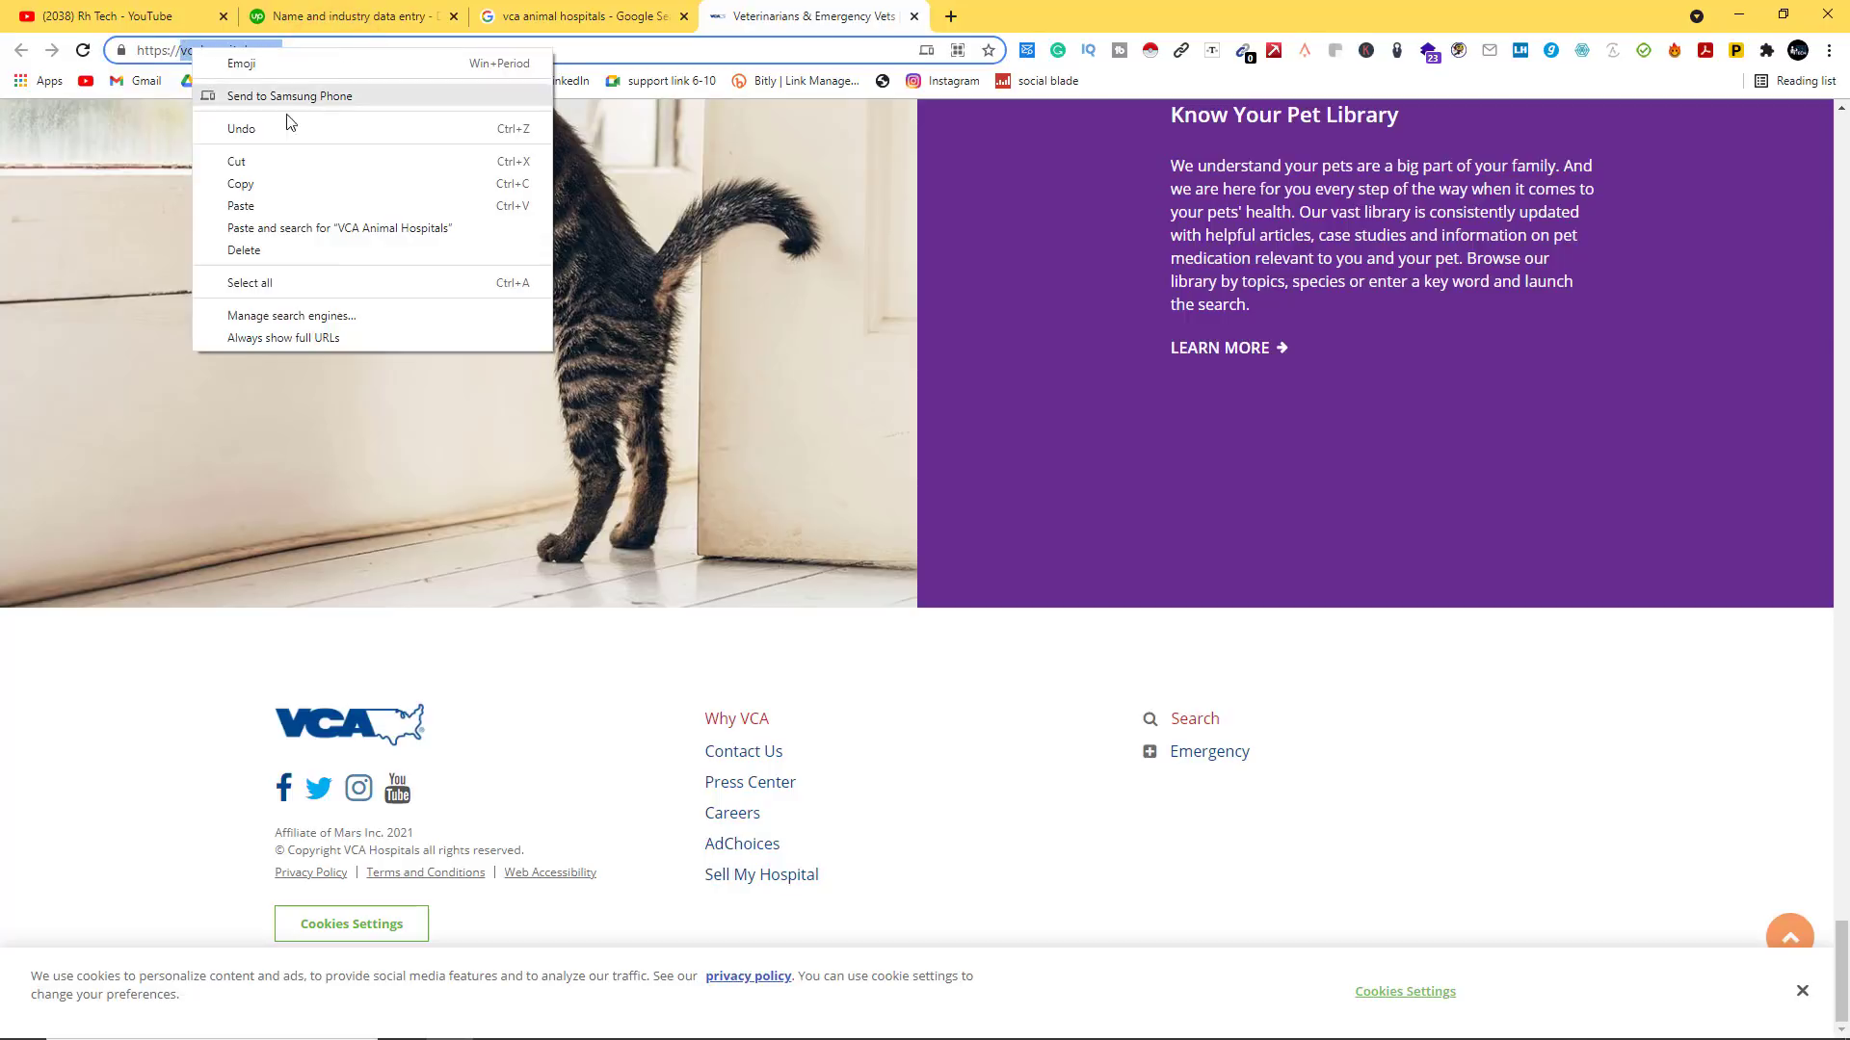
pyautogui.click(276, 186)
# Step: Search Google in a new tab for the copied domain in quotes followed by linkedin: "vcahospitals.com"linkedin
pyautogui.click(951, 18)
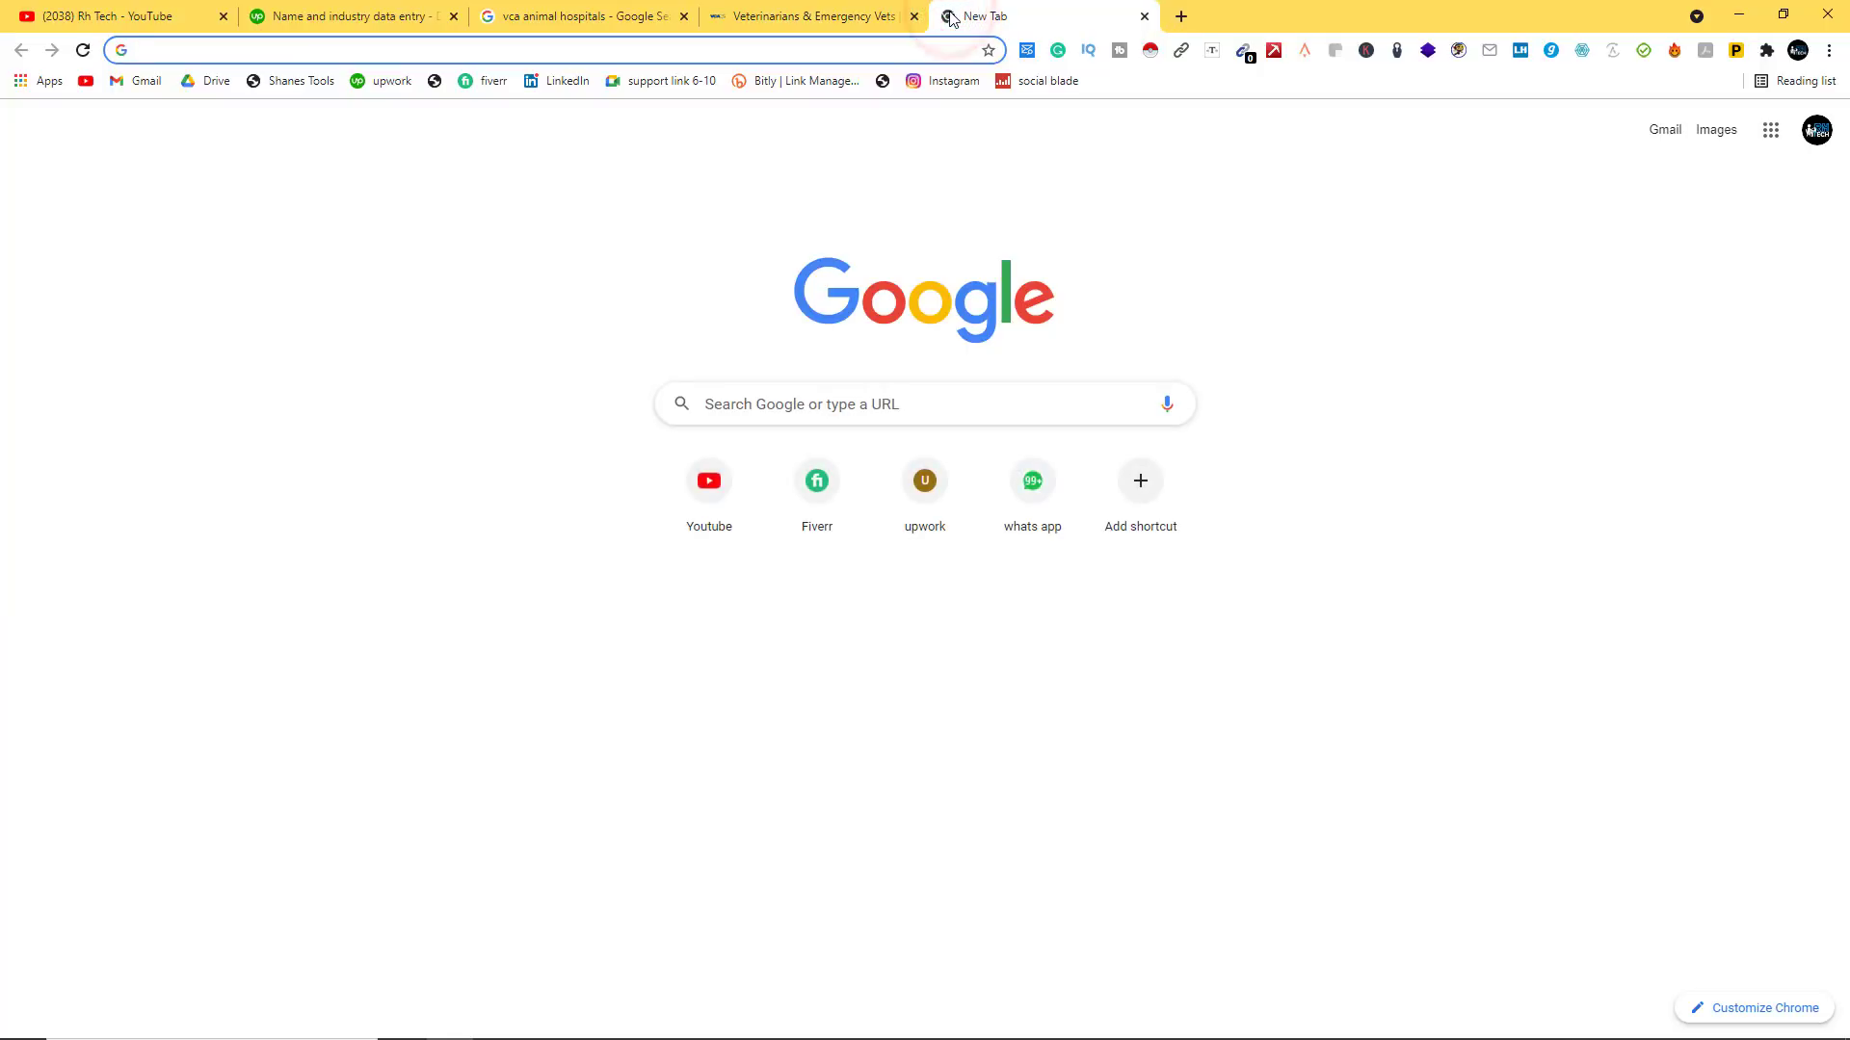
pyautogui.write('""')
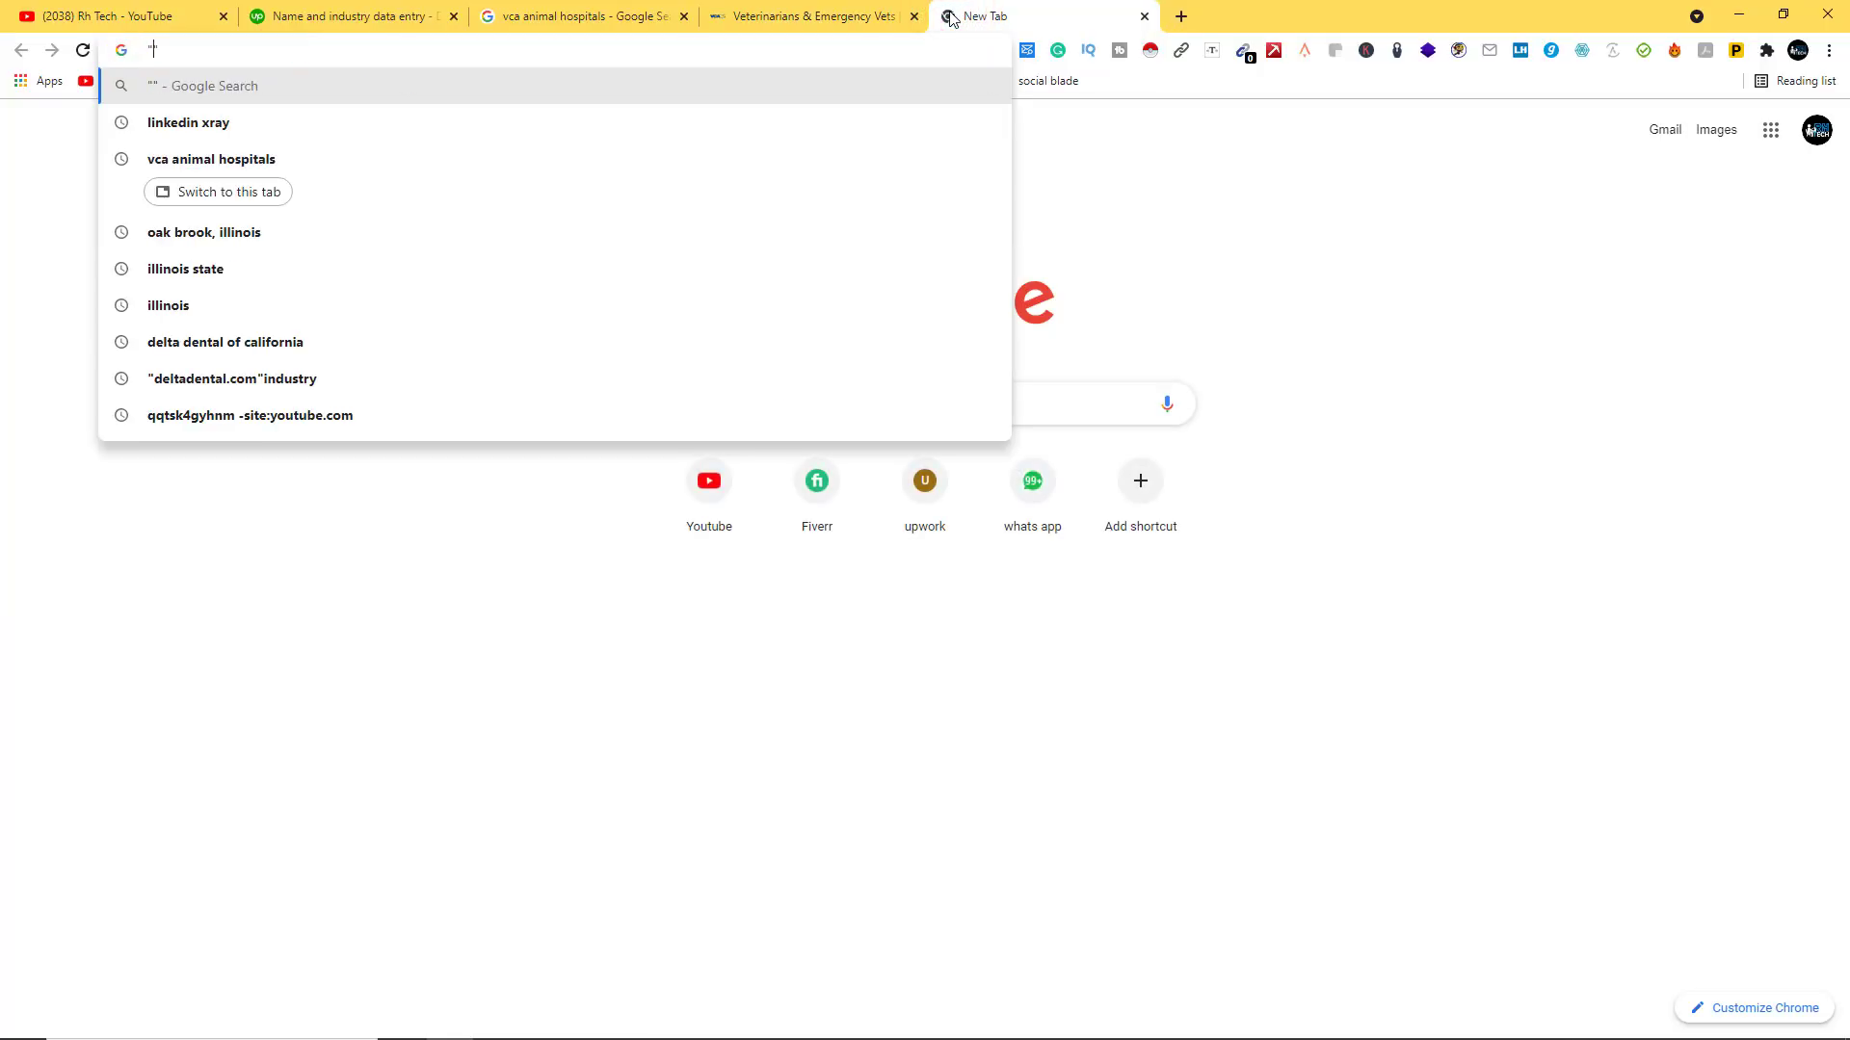
pyautogui.hotkey('ctrl', 'v')
pyautogui.click(307, 57)
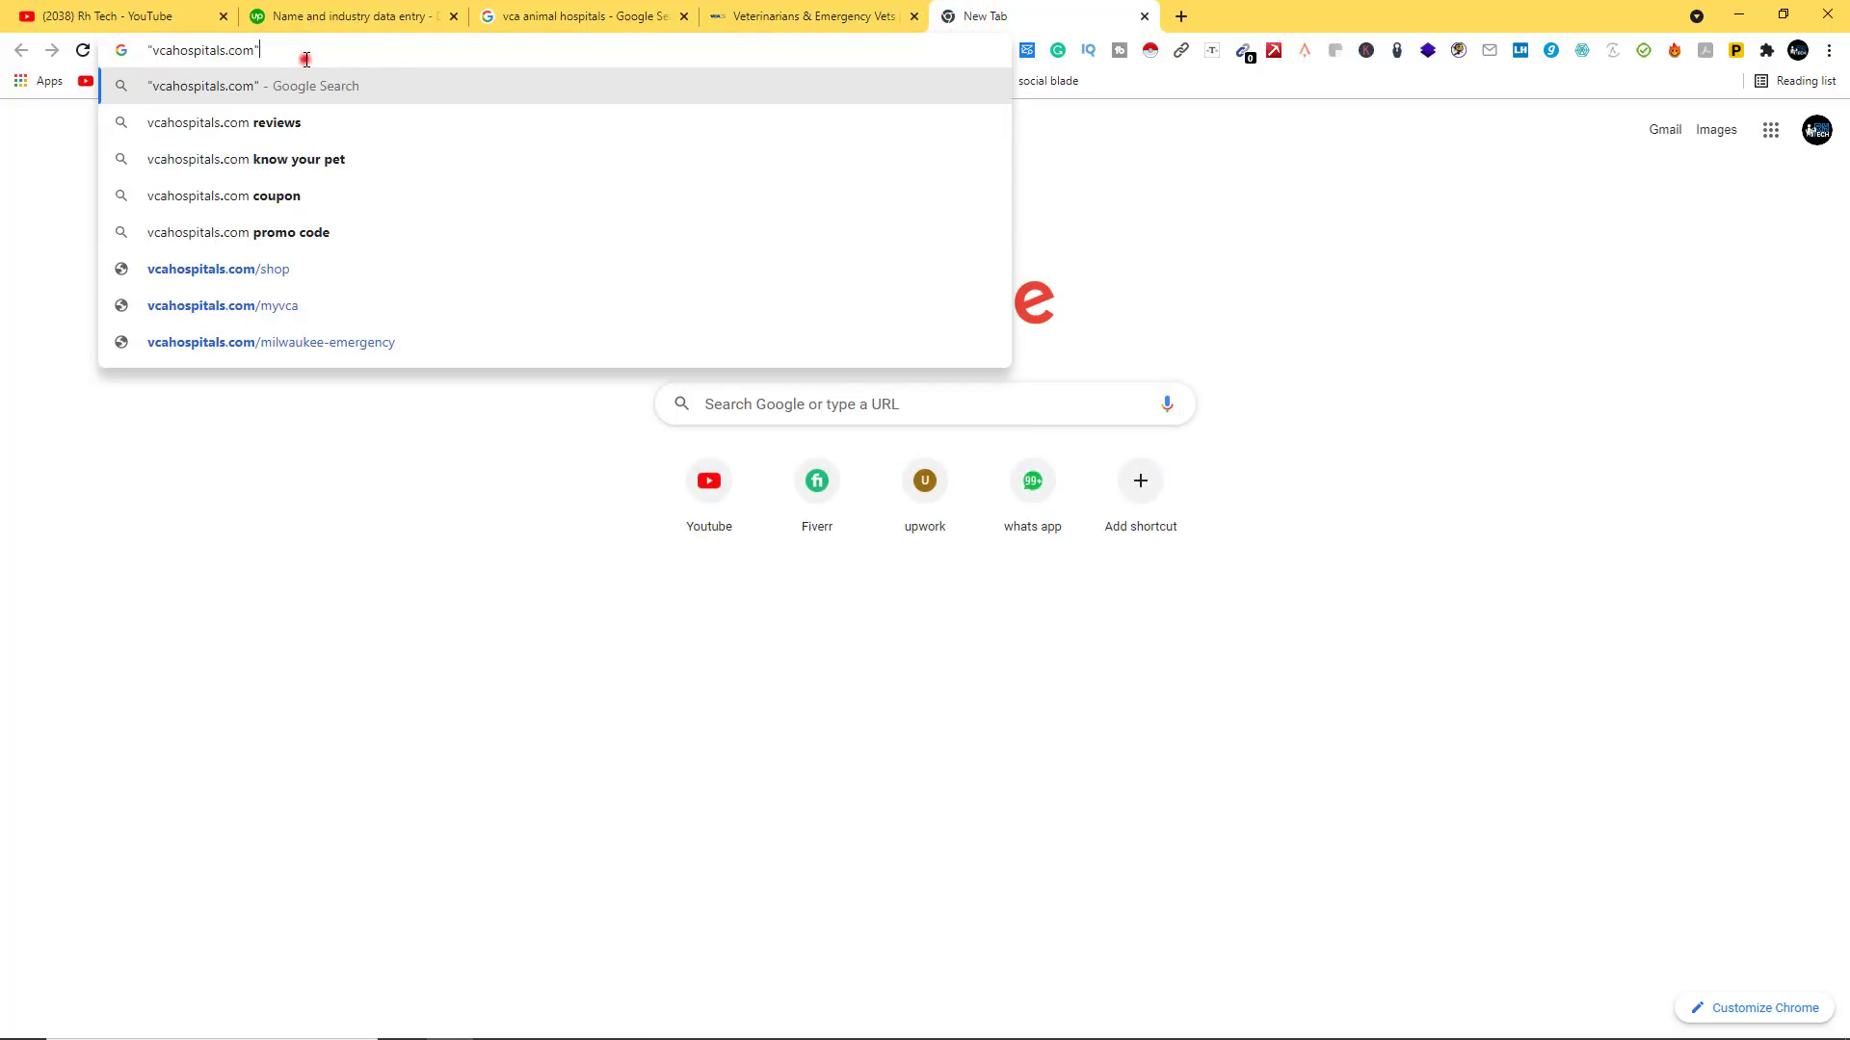
pyautogui.write('linkedin')
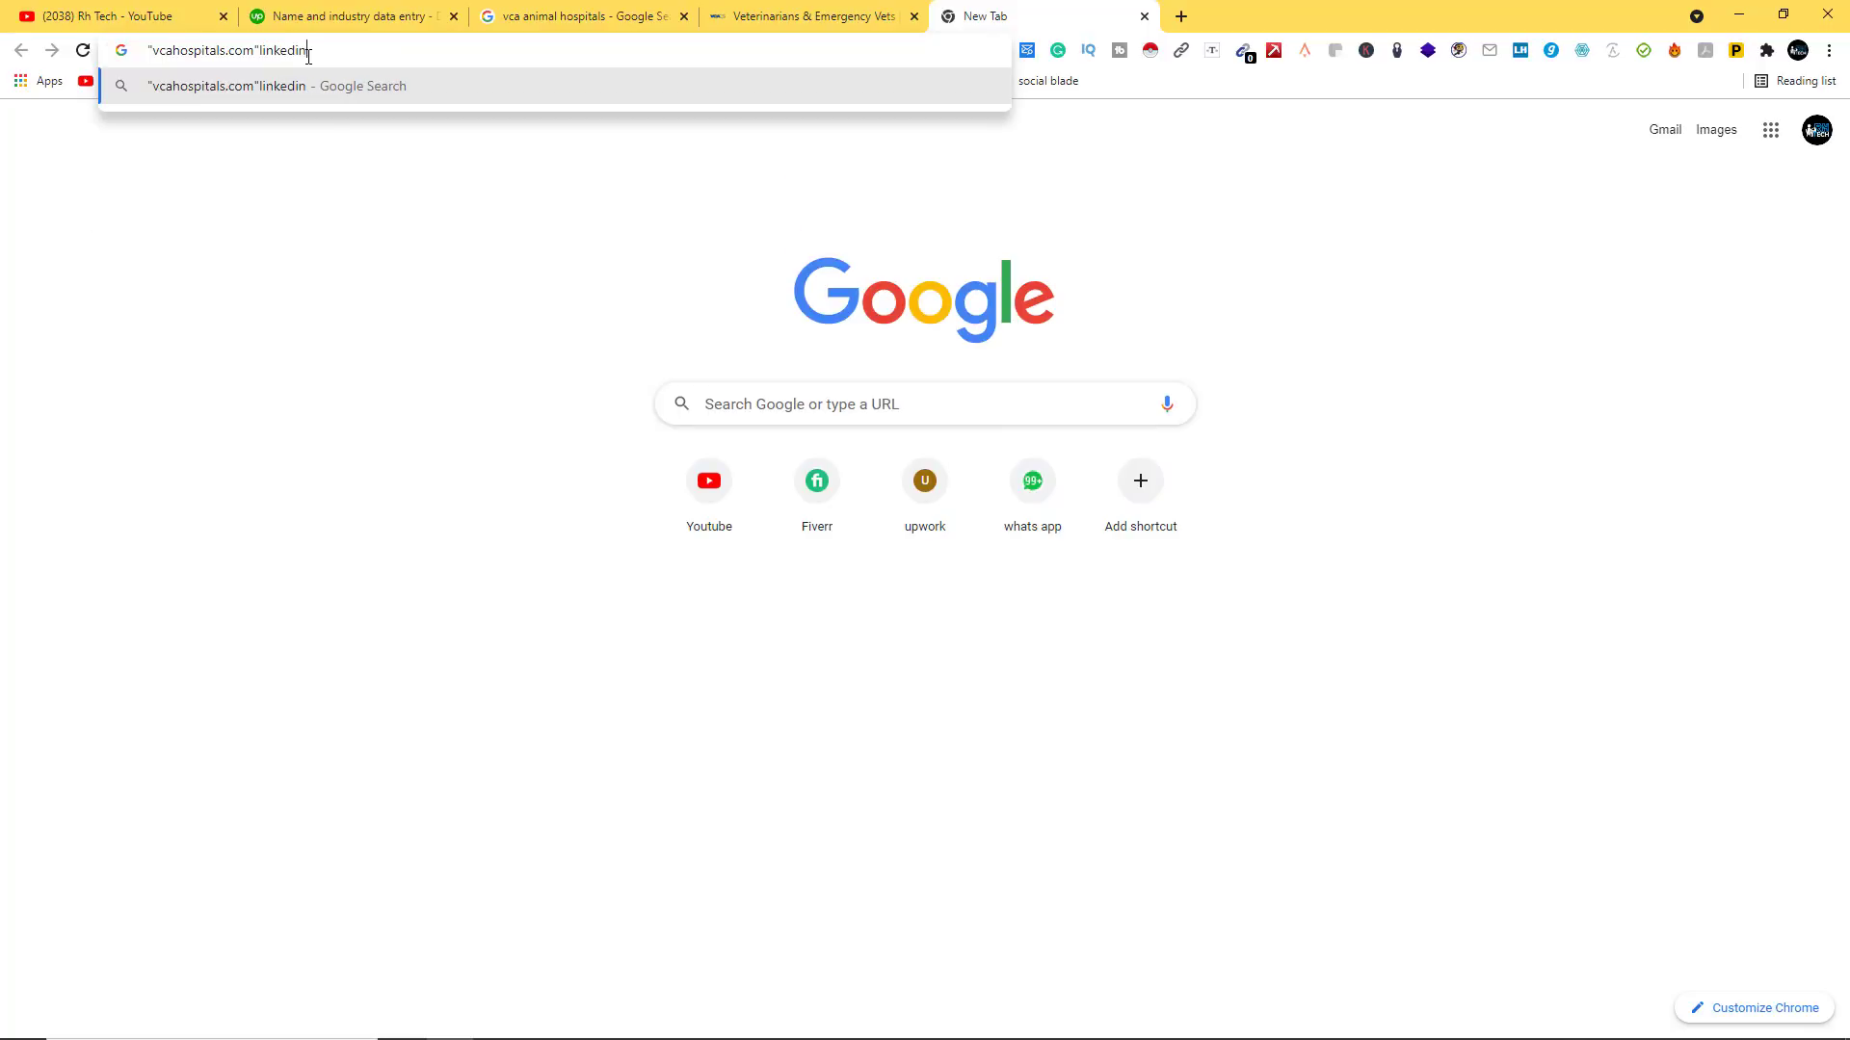
pyautogui.press('Return')
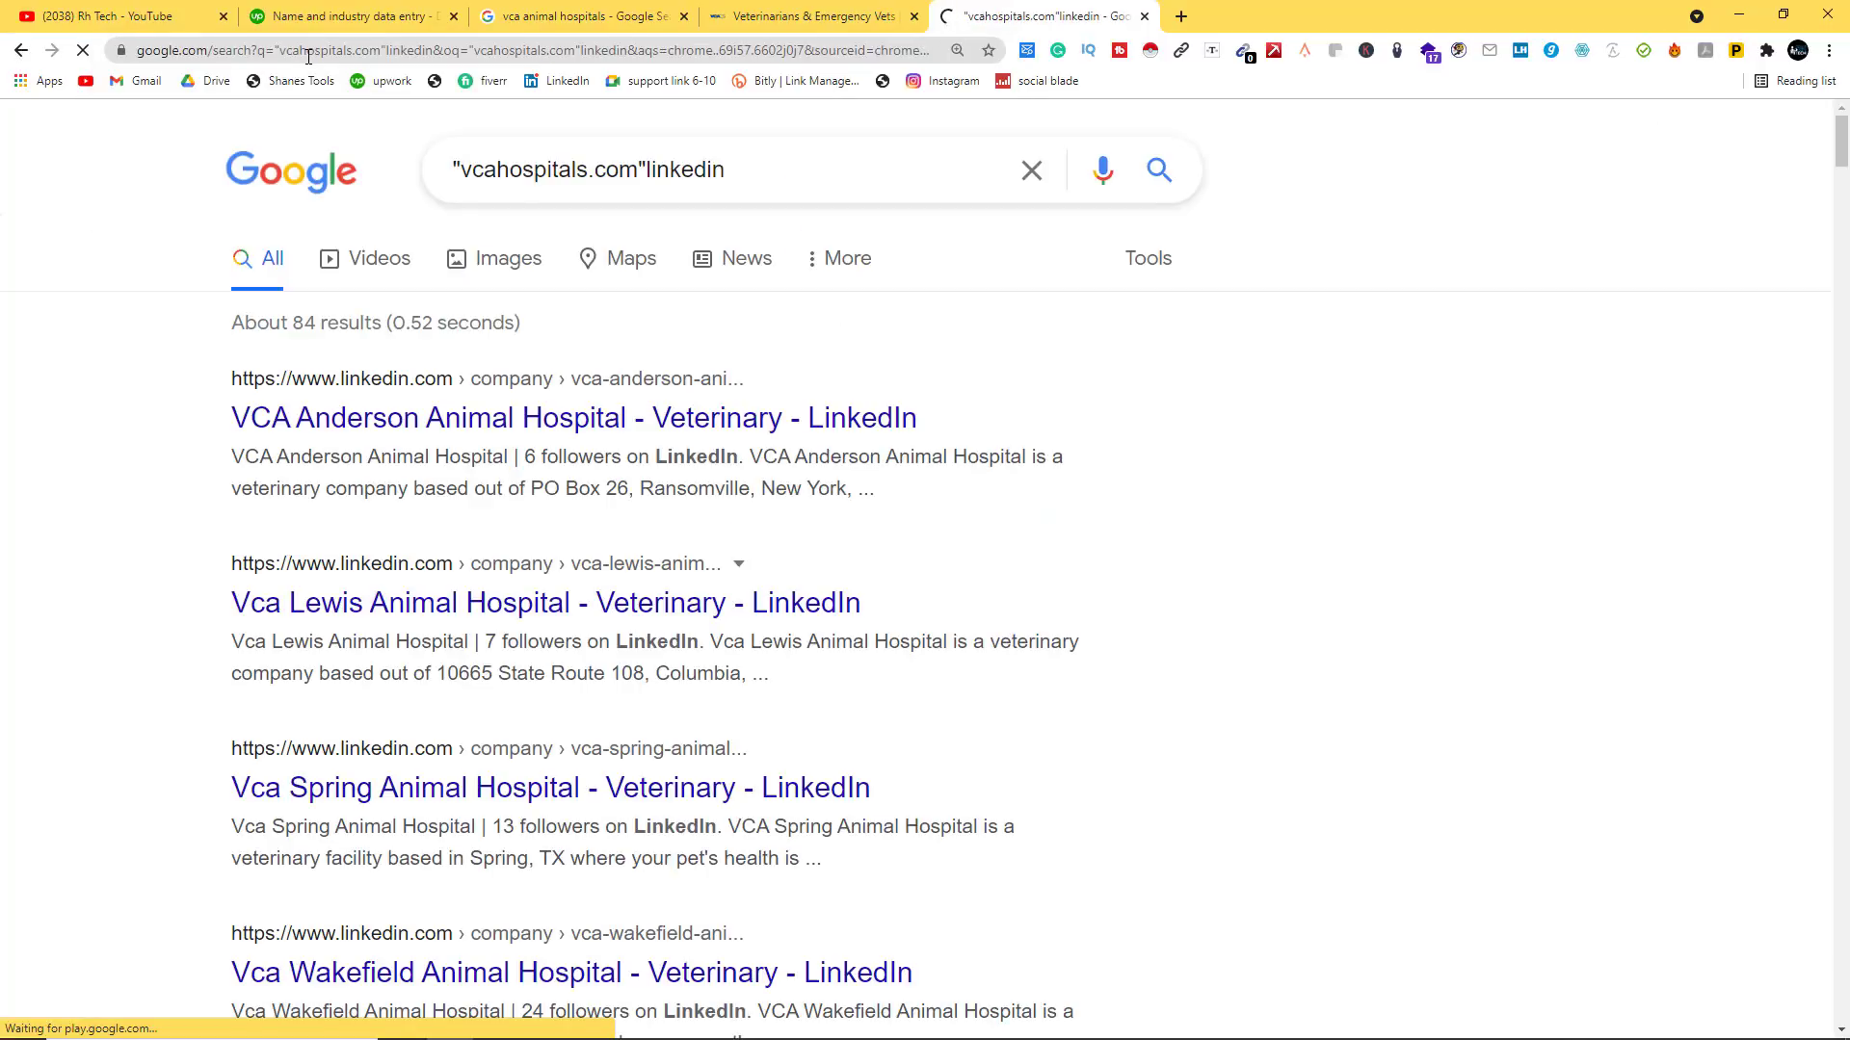
# Step: Open the VCA Anderson Animal Hospital LinkedIn page from the results and compare its listed website with the company site's domain
pyautogui.click(334, 419)
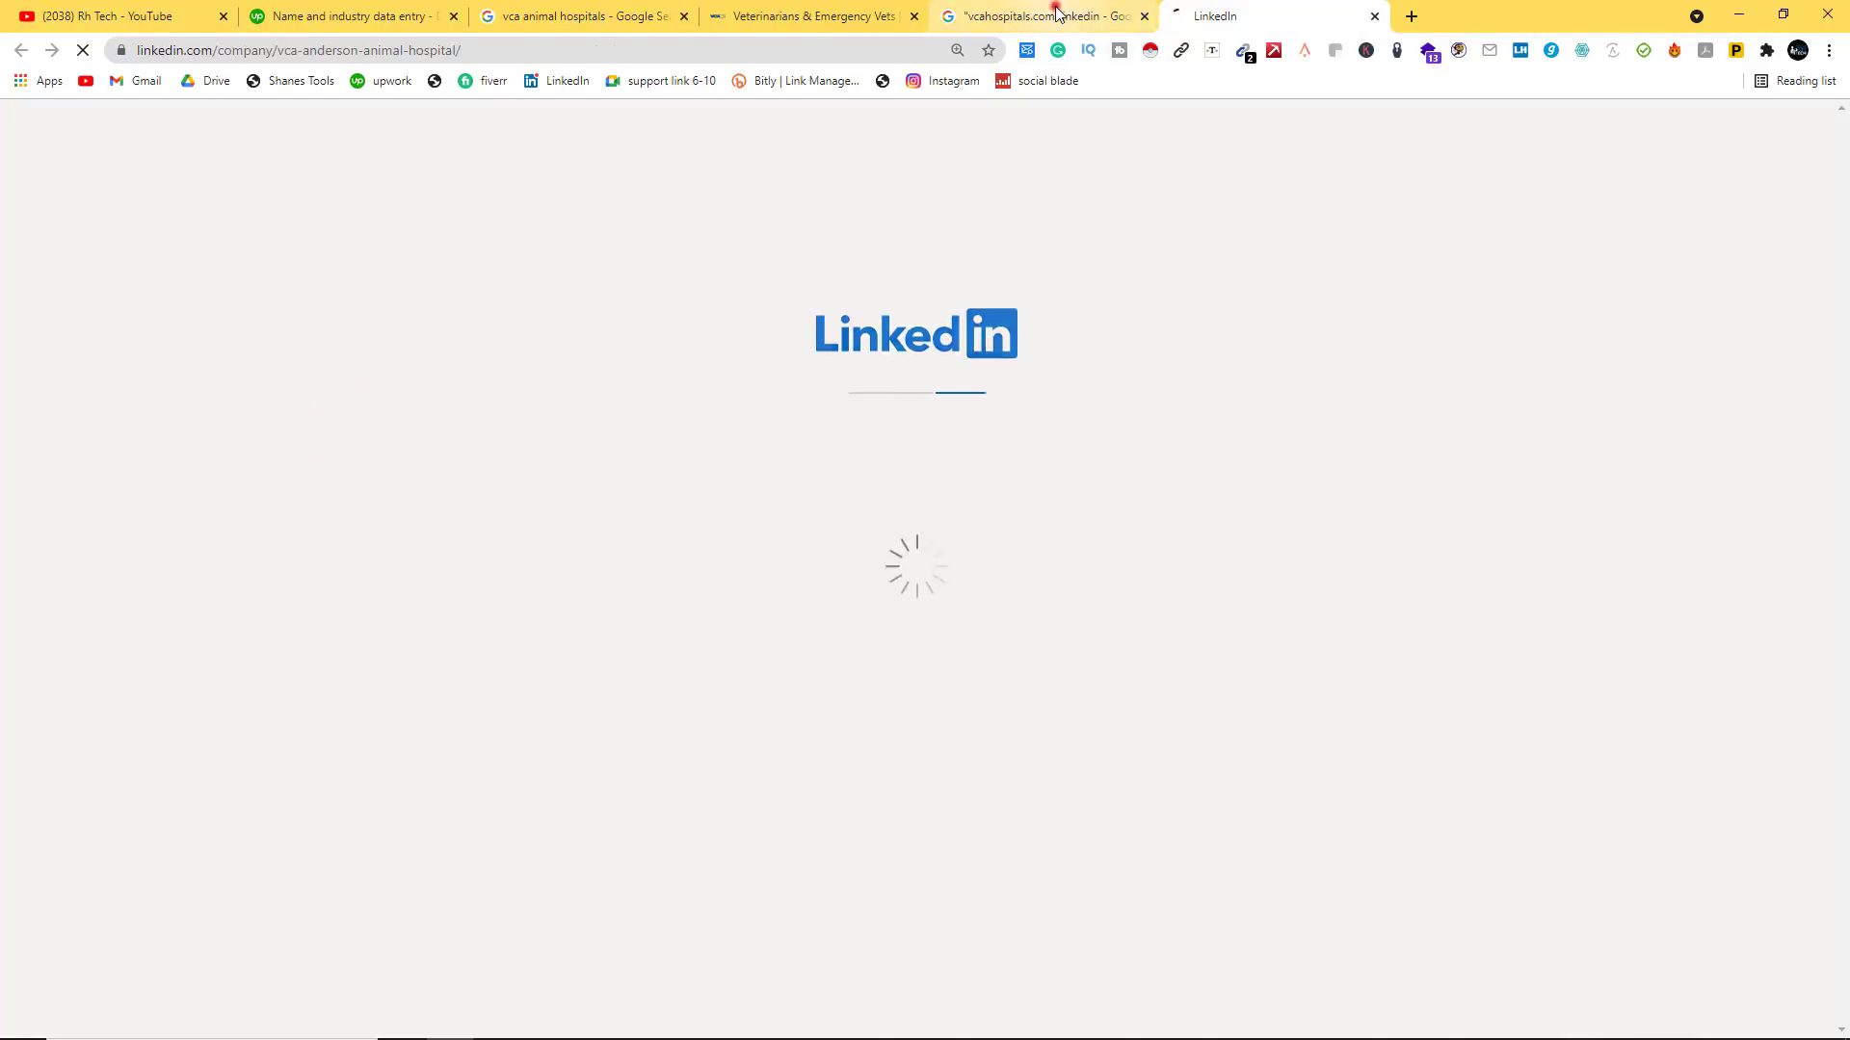
pyautogui.click(1057, 13)
pyautogui.click(1221, 14)
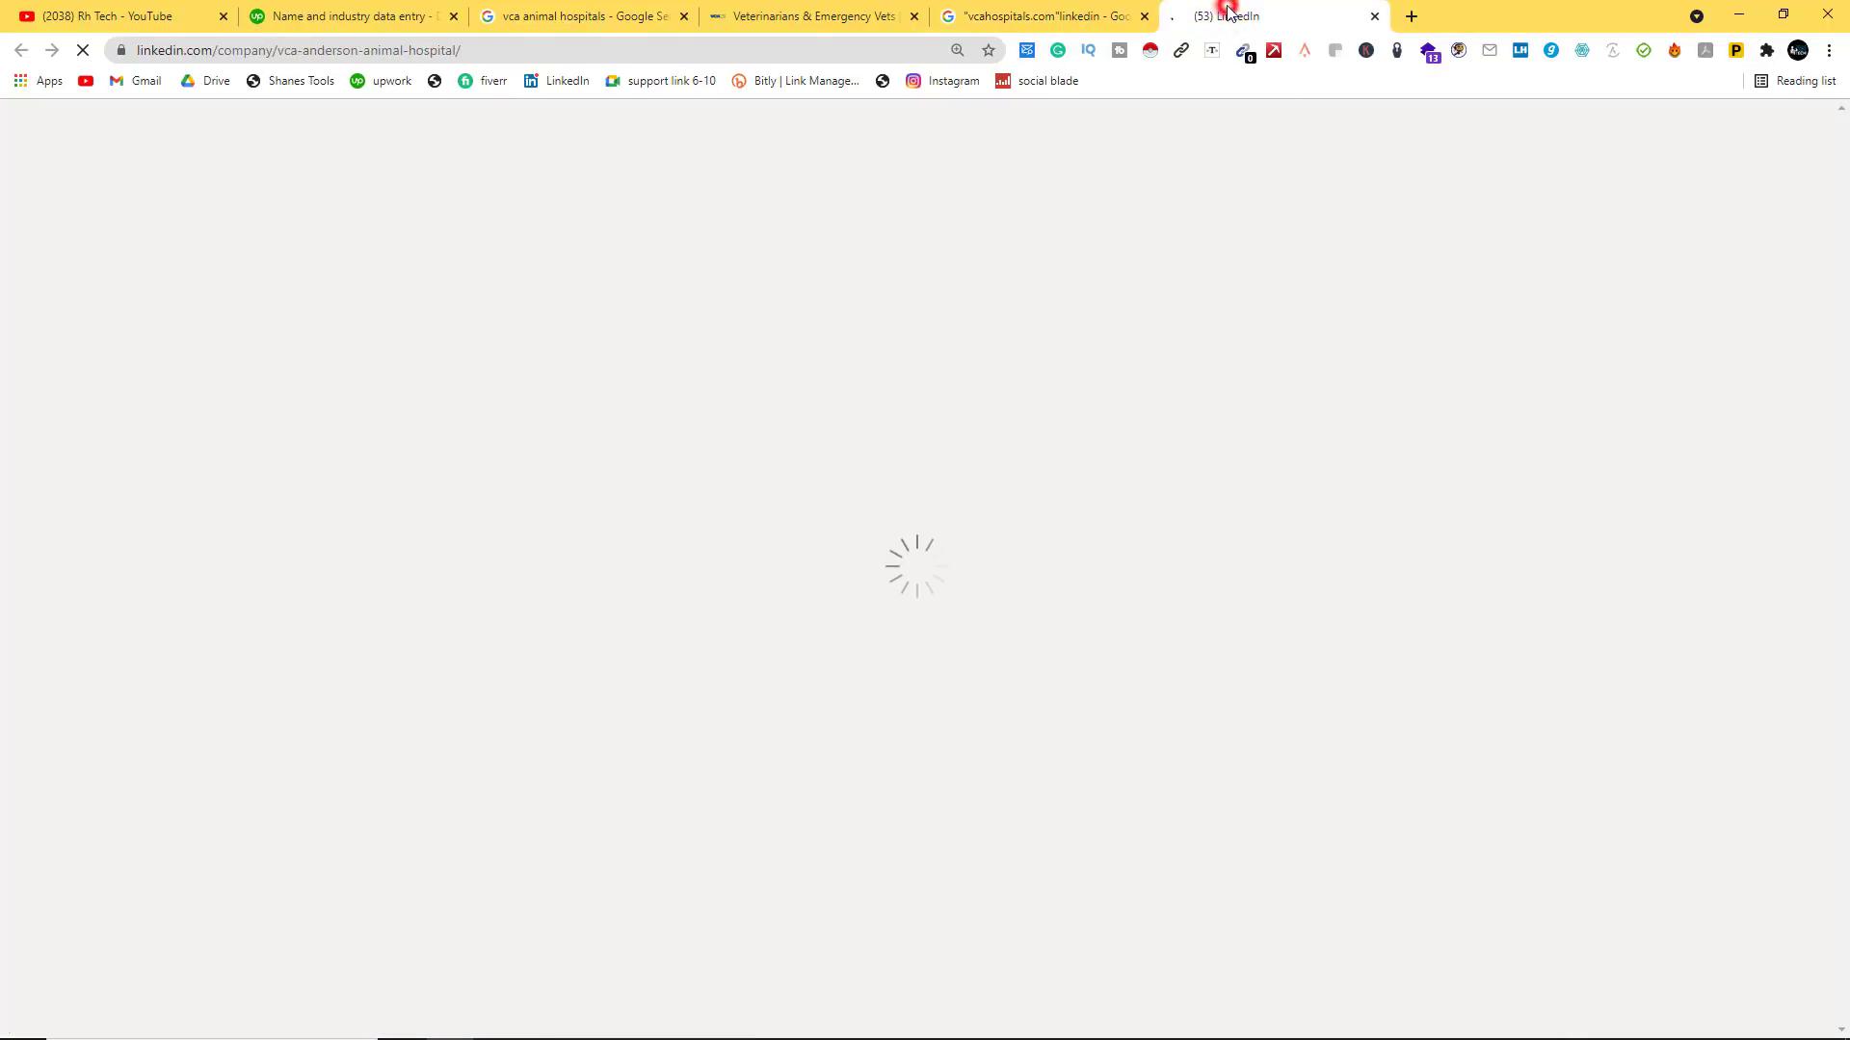
pyautogui.click(1057, 14)
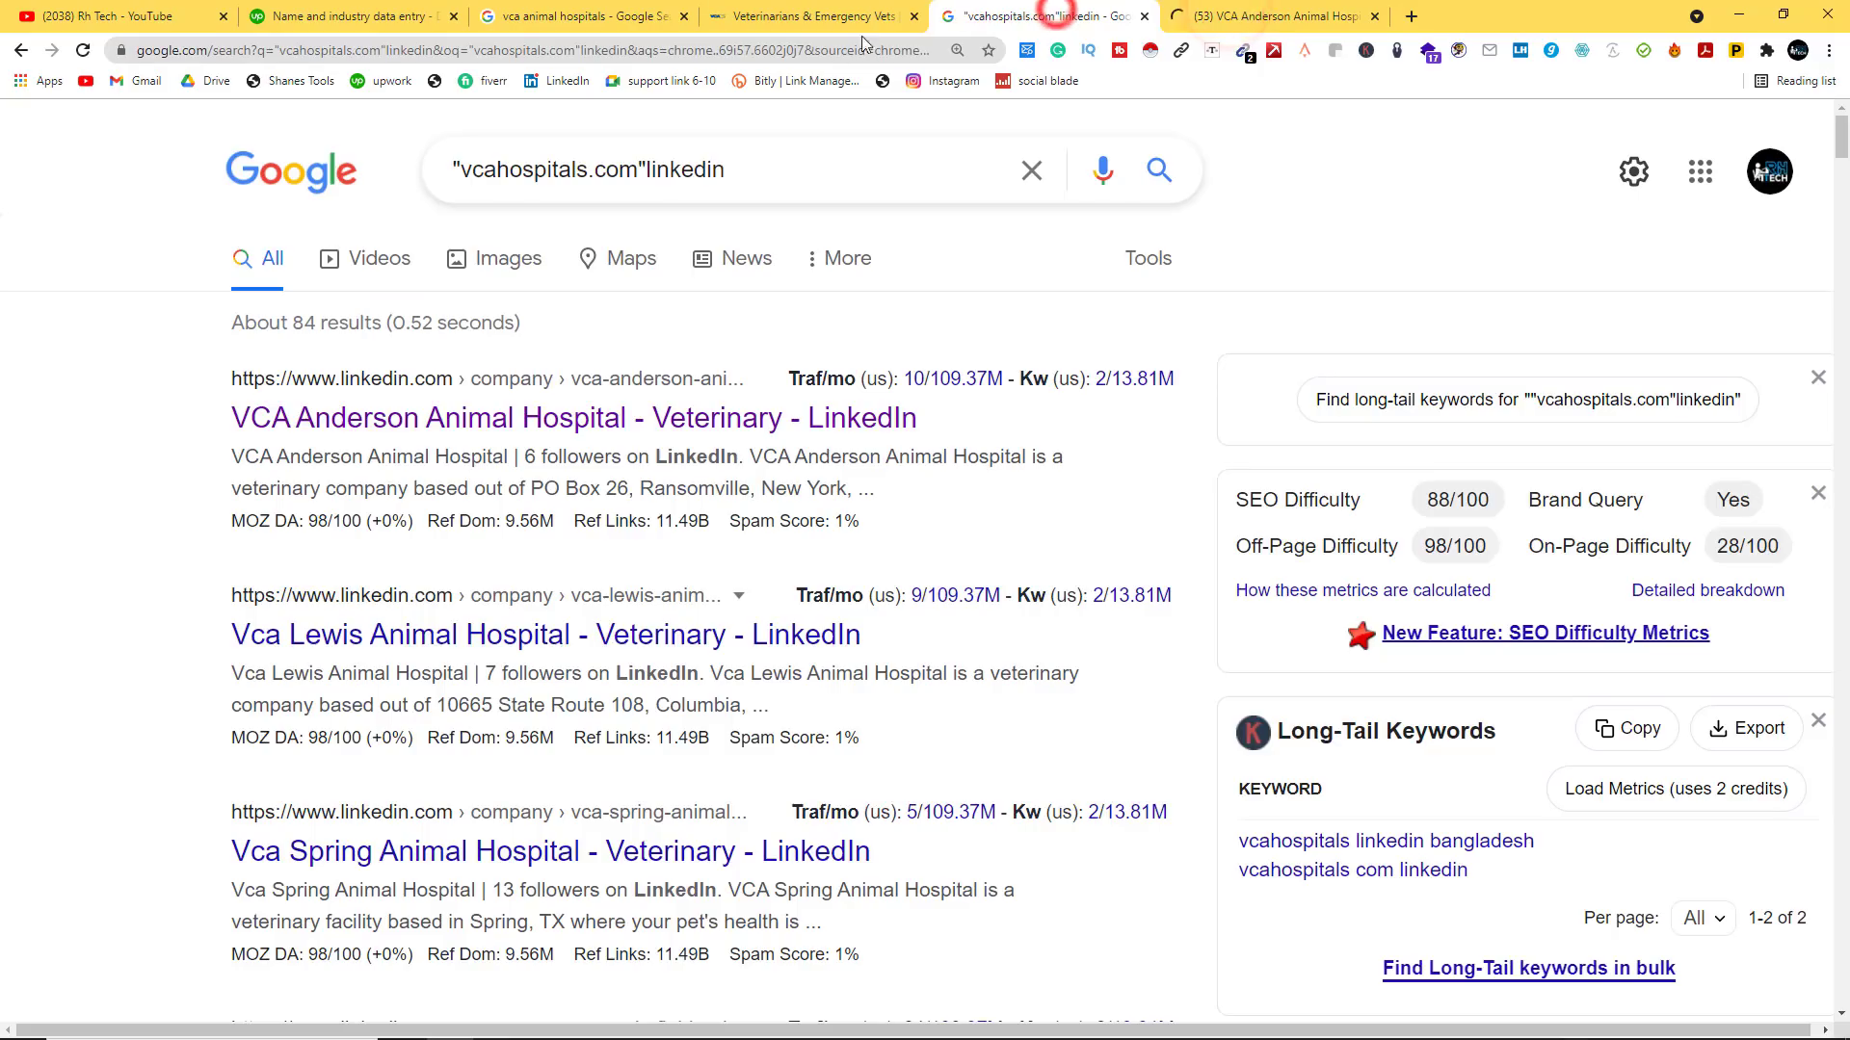
pyautogui.click(1314, 16)
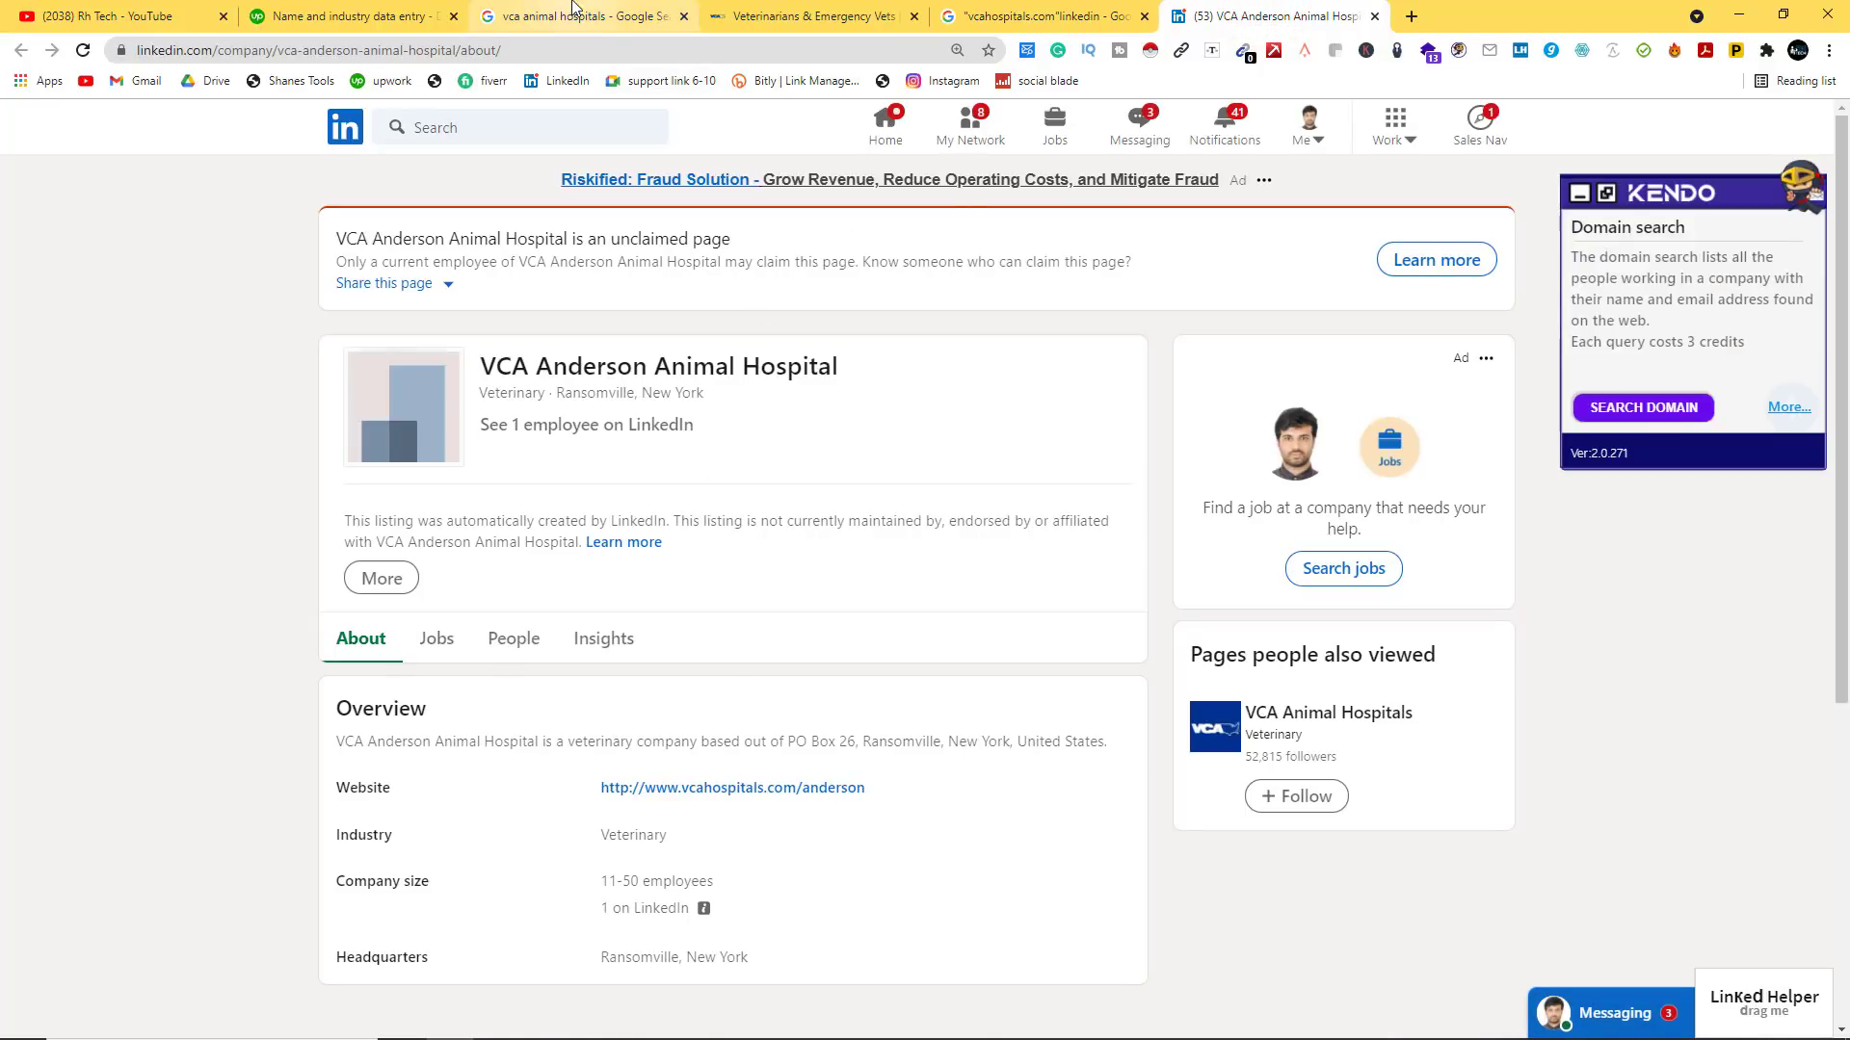
pyautogui.click(800, 16)
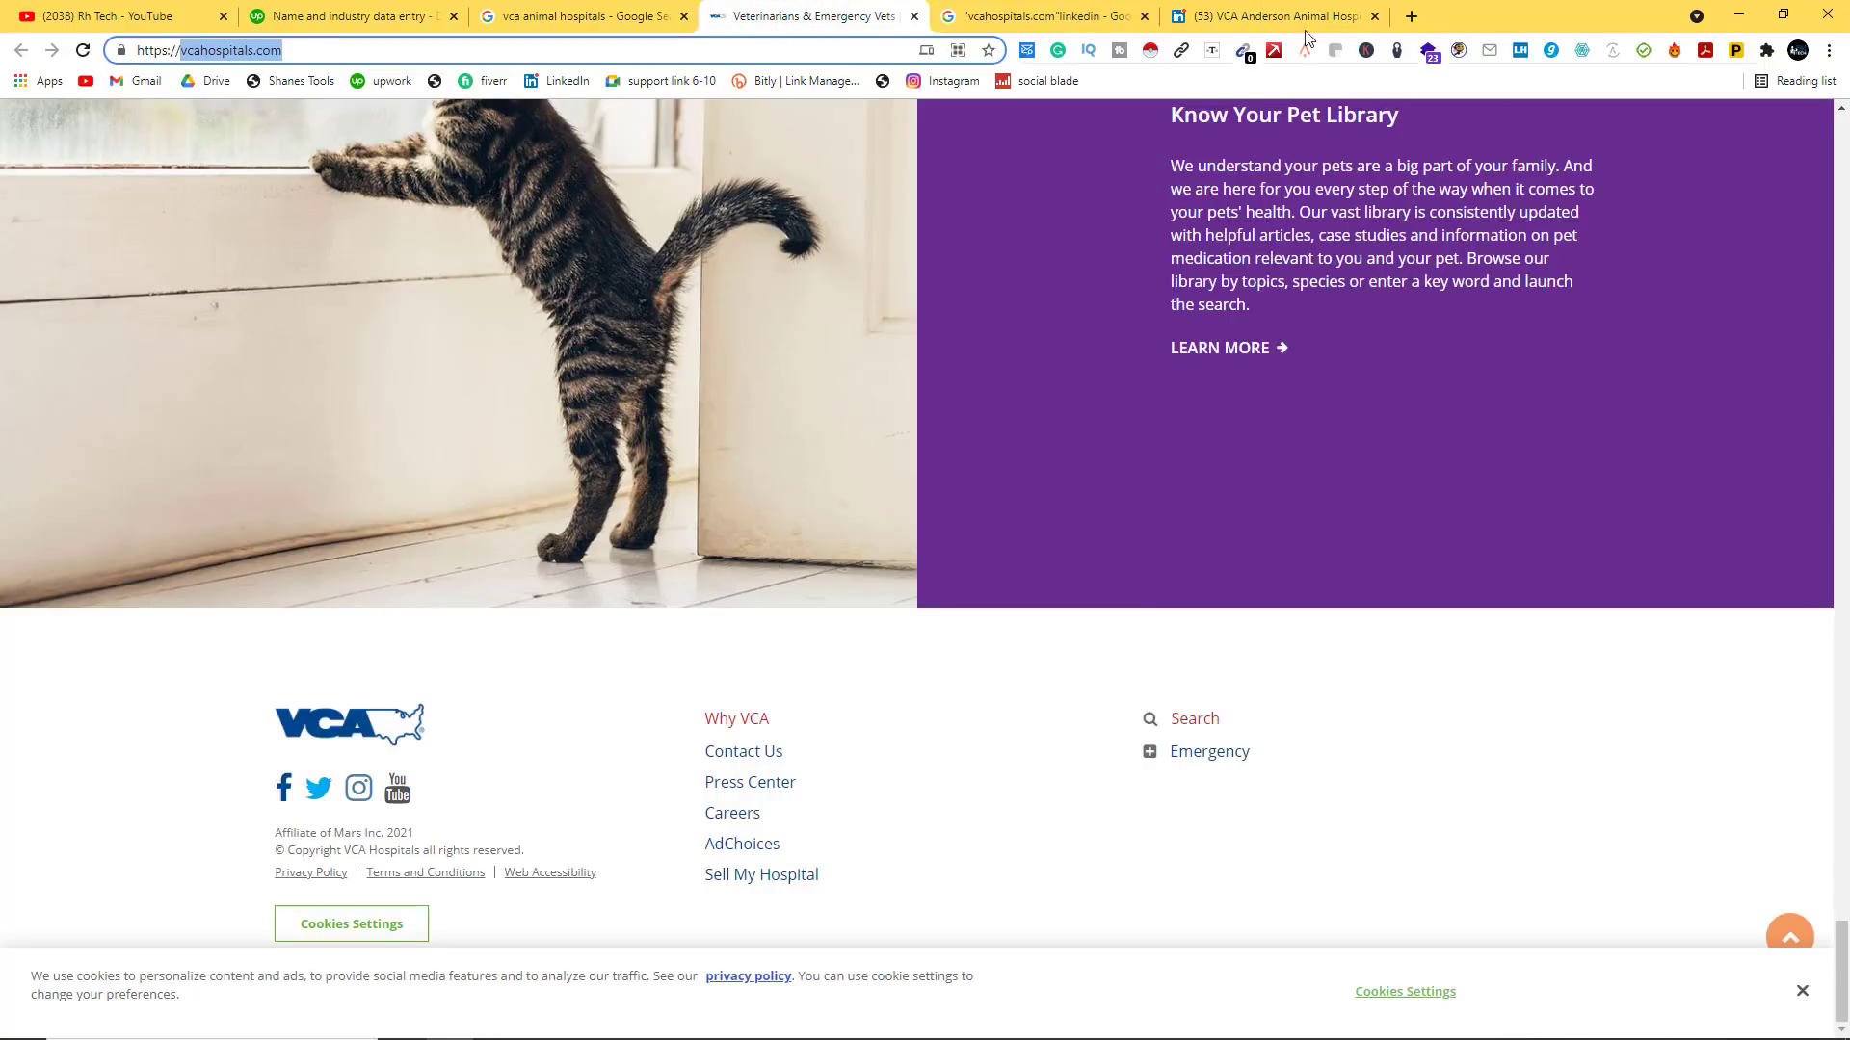
pyautogui.click(1282, 16)
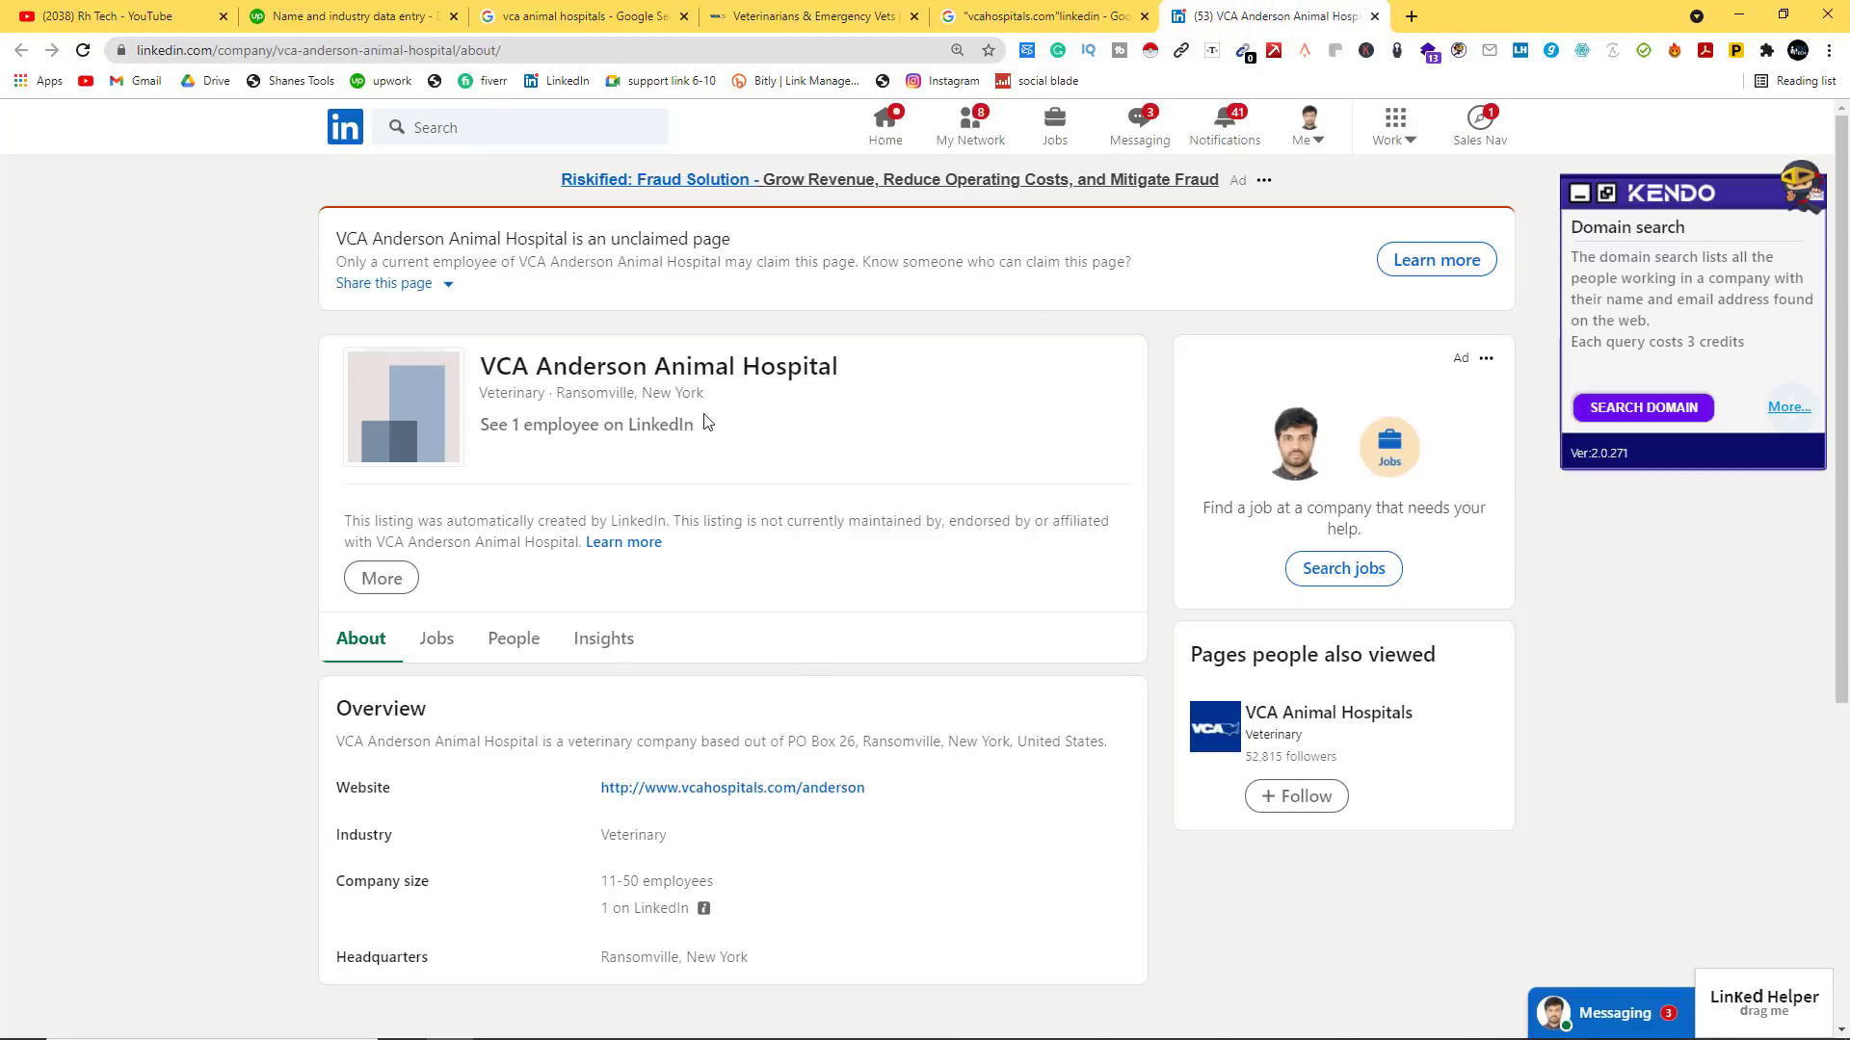
# Step: Copy the industry Veterinary from the LinkedIn page's overview and paste it into Industry cell D5 of the Excel workbook
pyautogui.scroll(-2, 790, 455)
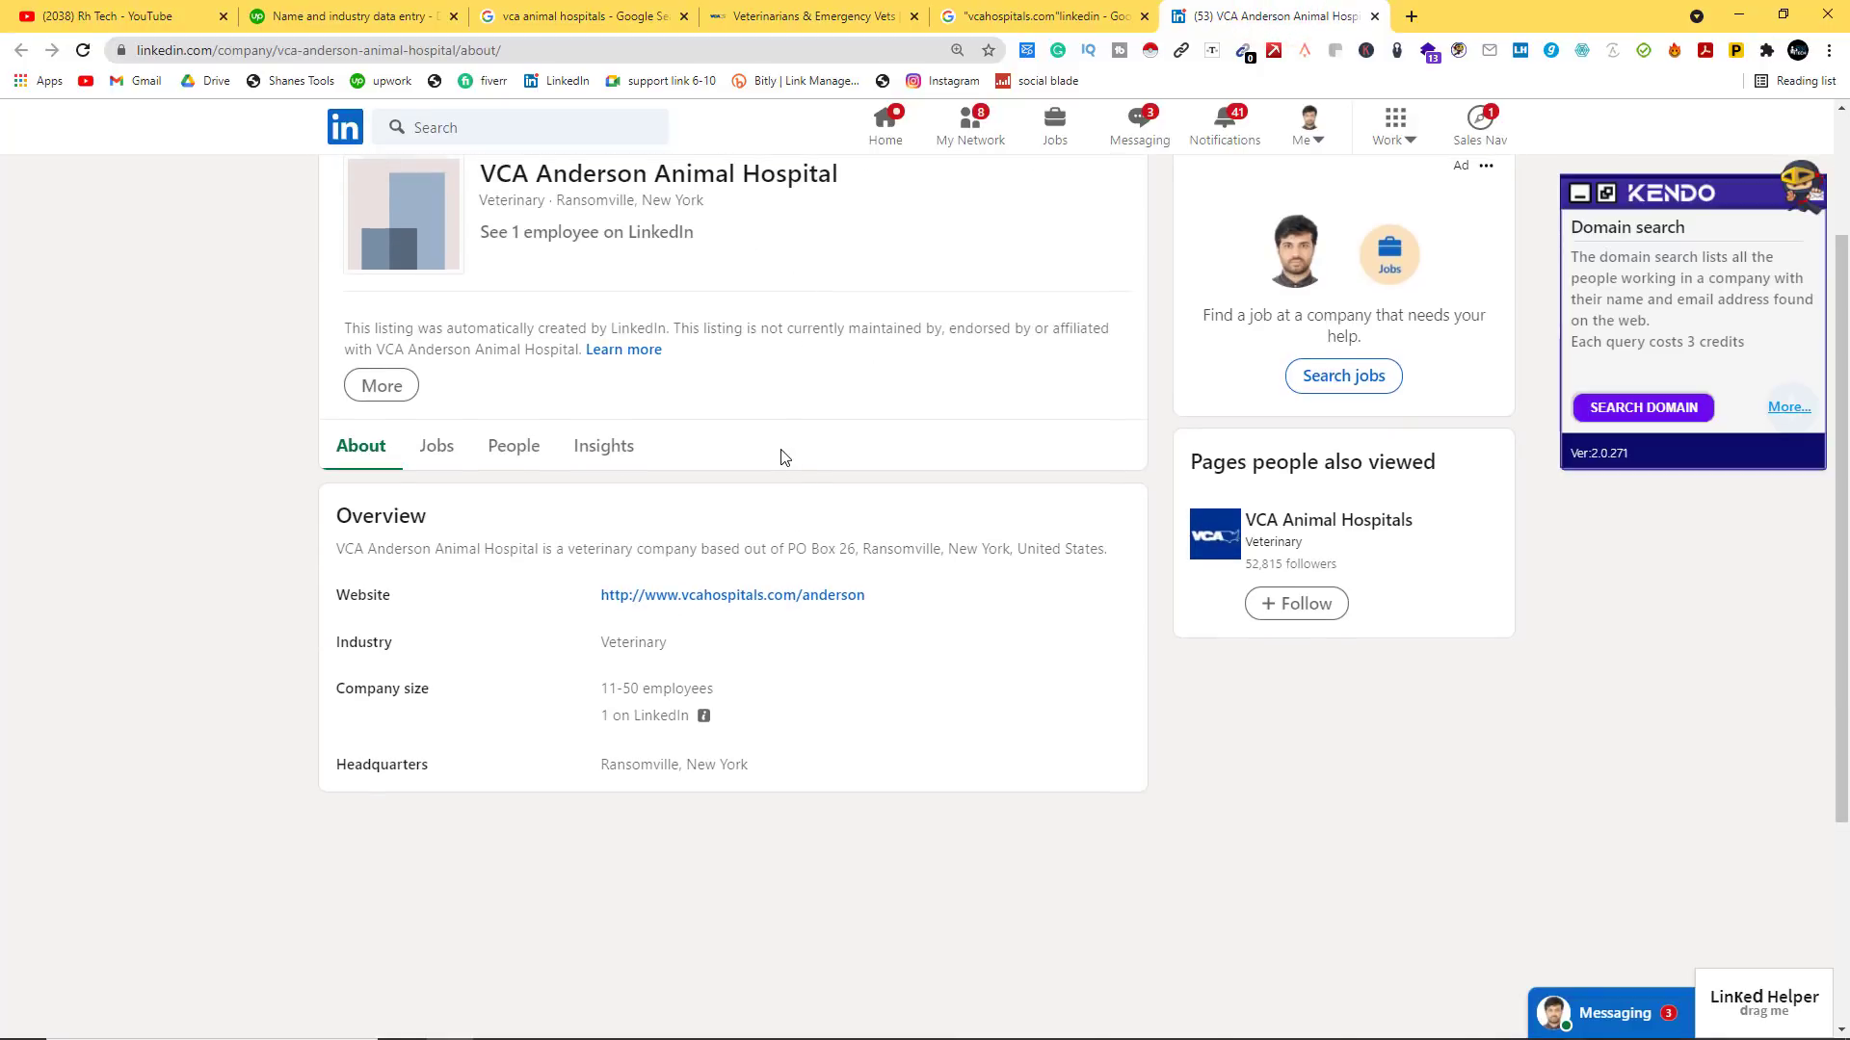
pyautogui.rightClick(631, 646)
pyautogui.click(655, 659)
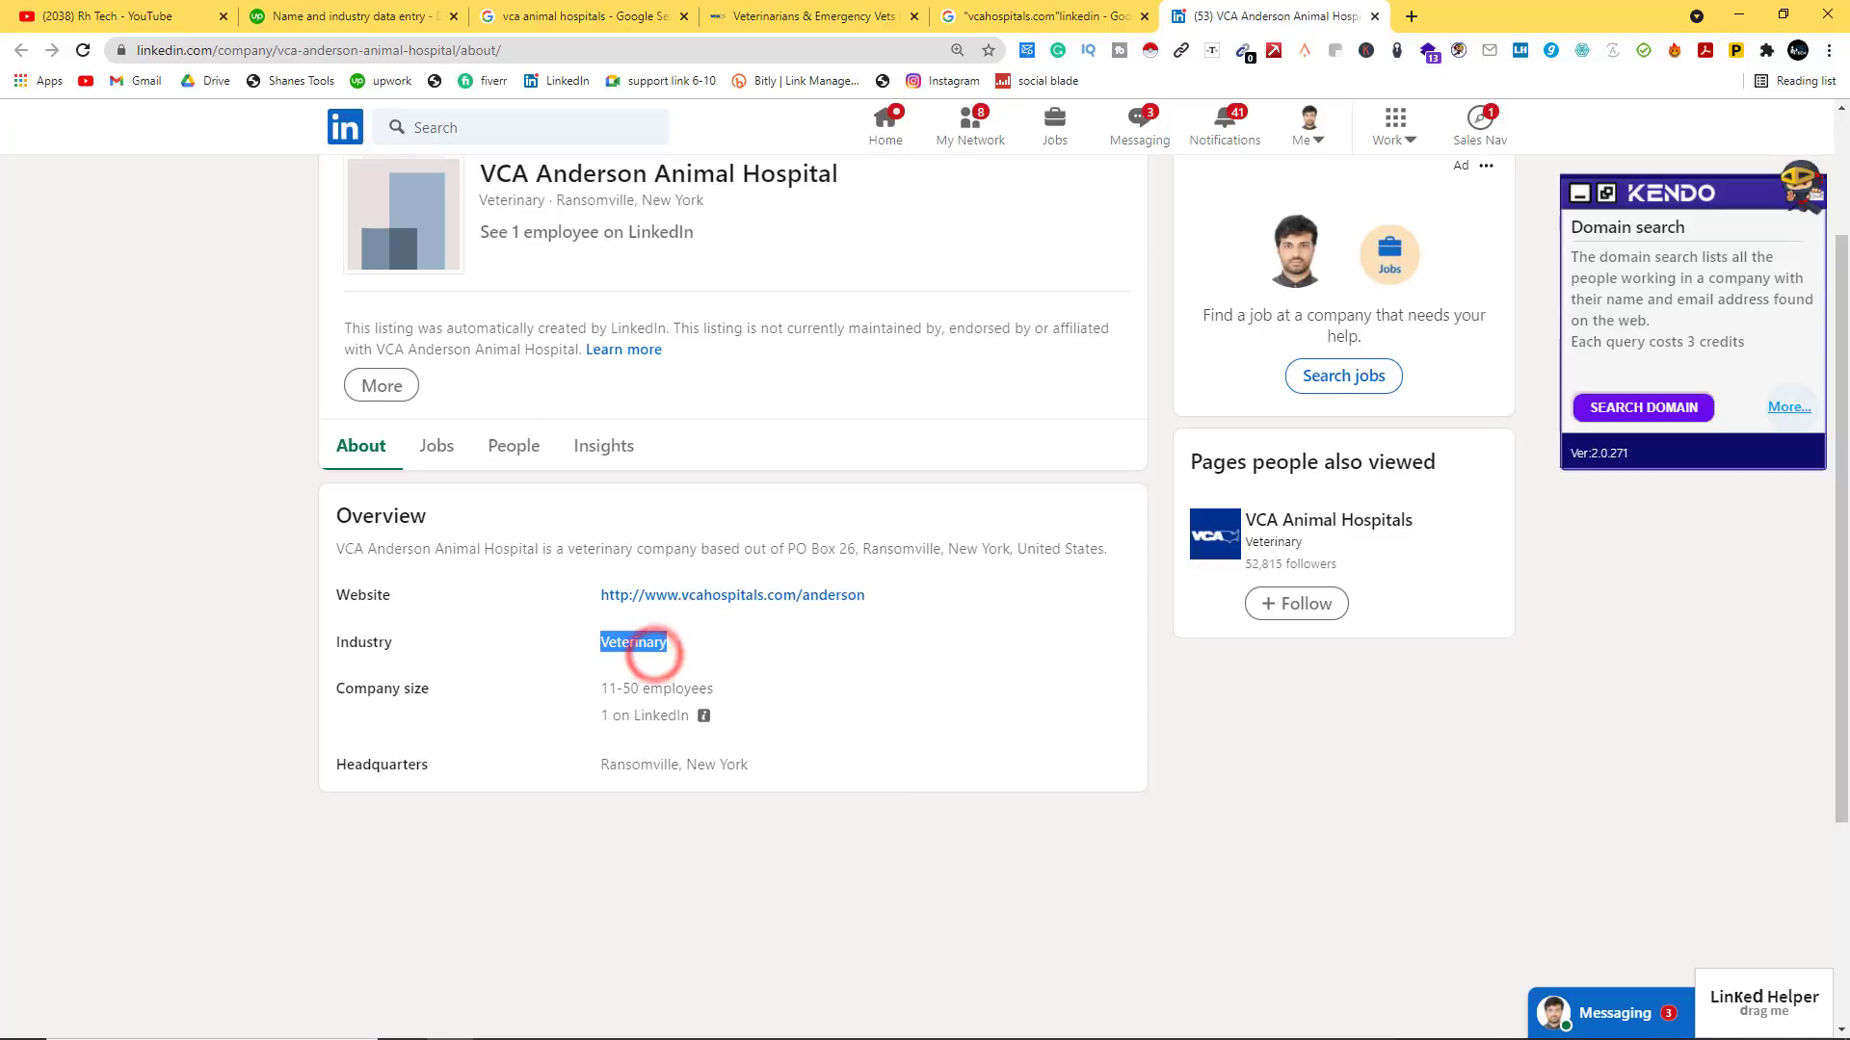
pyautogui.click(536, 1021)
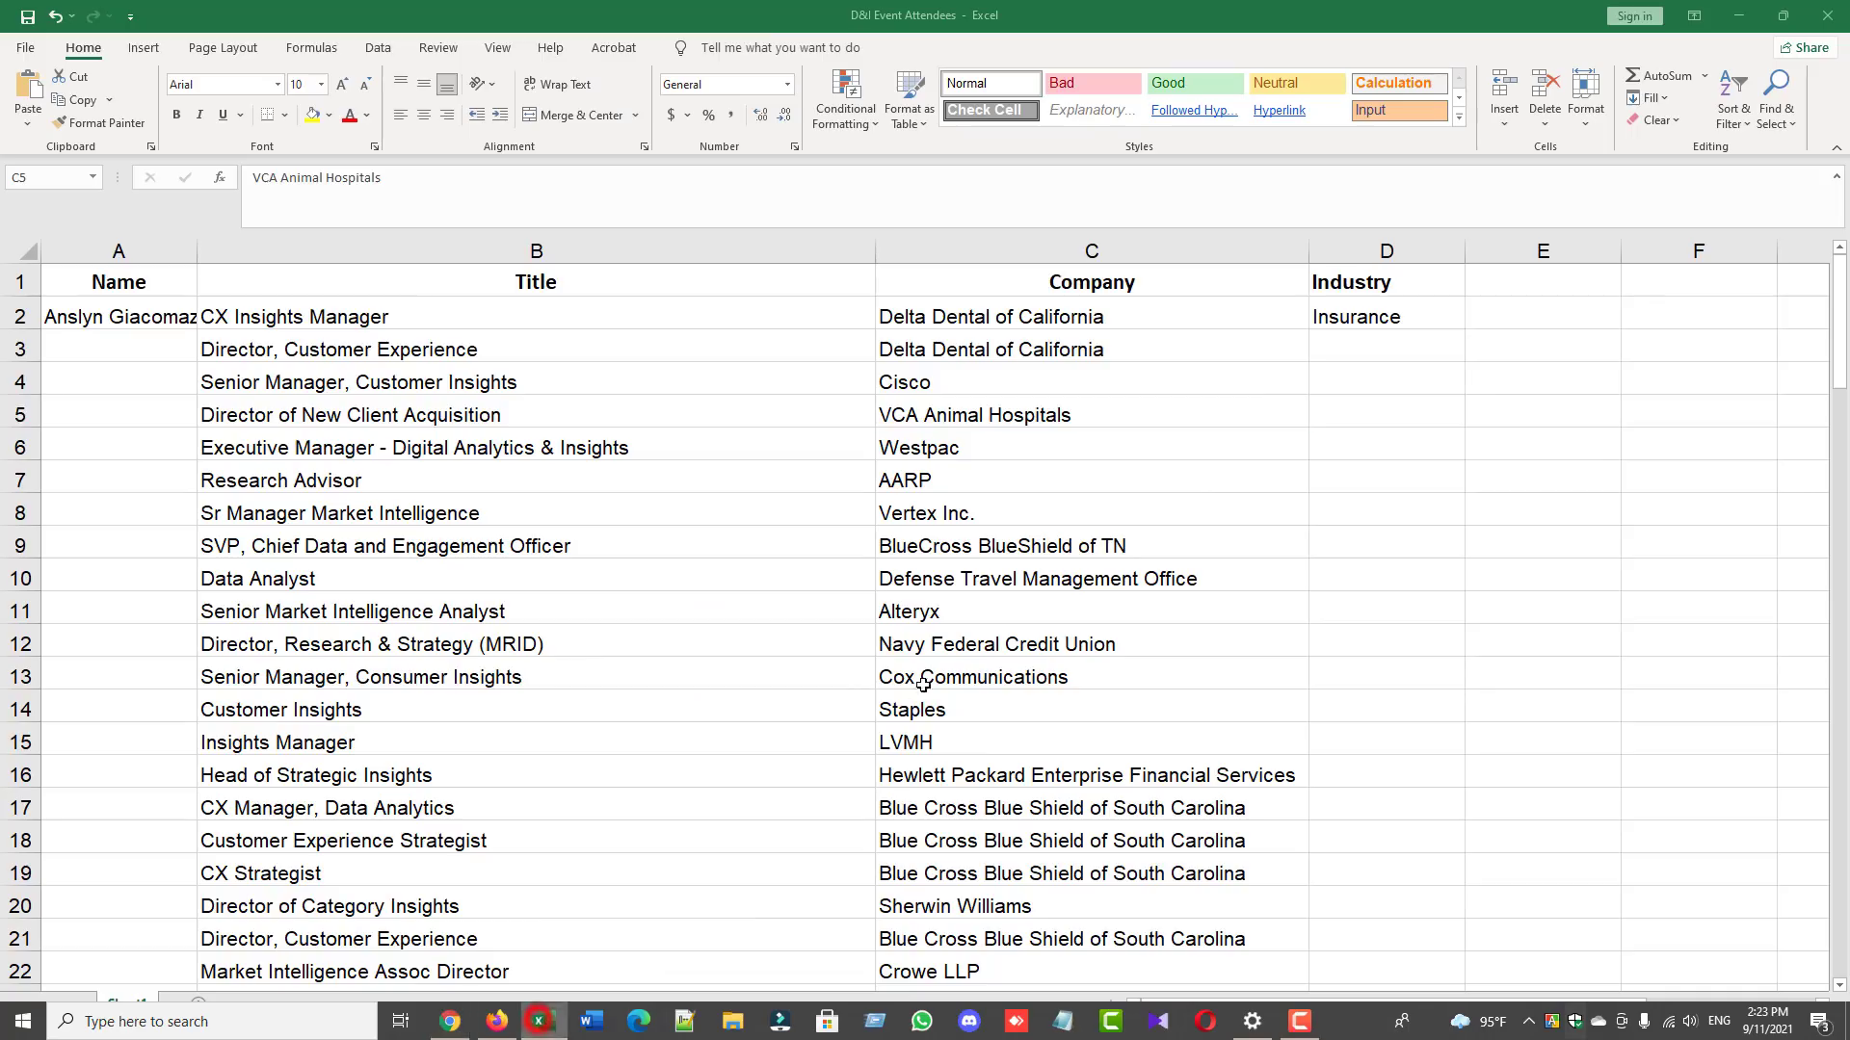
pyautogui.doubleClick(1379, 399)
pyautogui.rightClick(1383, 403)
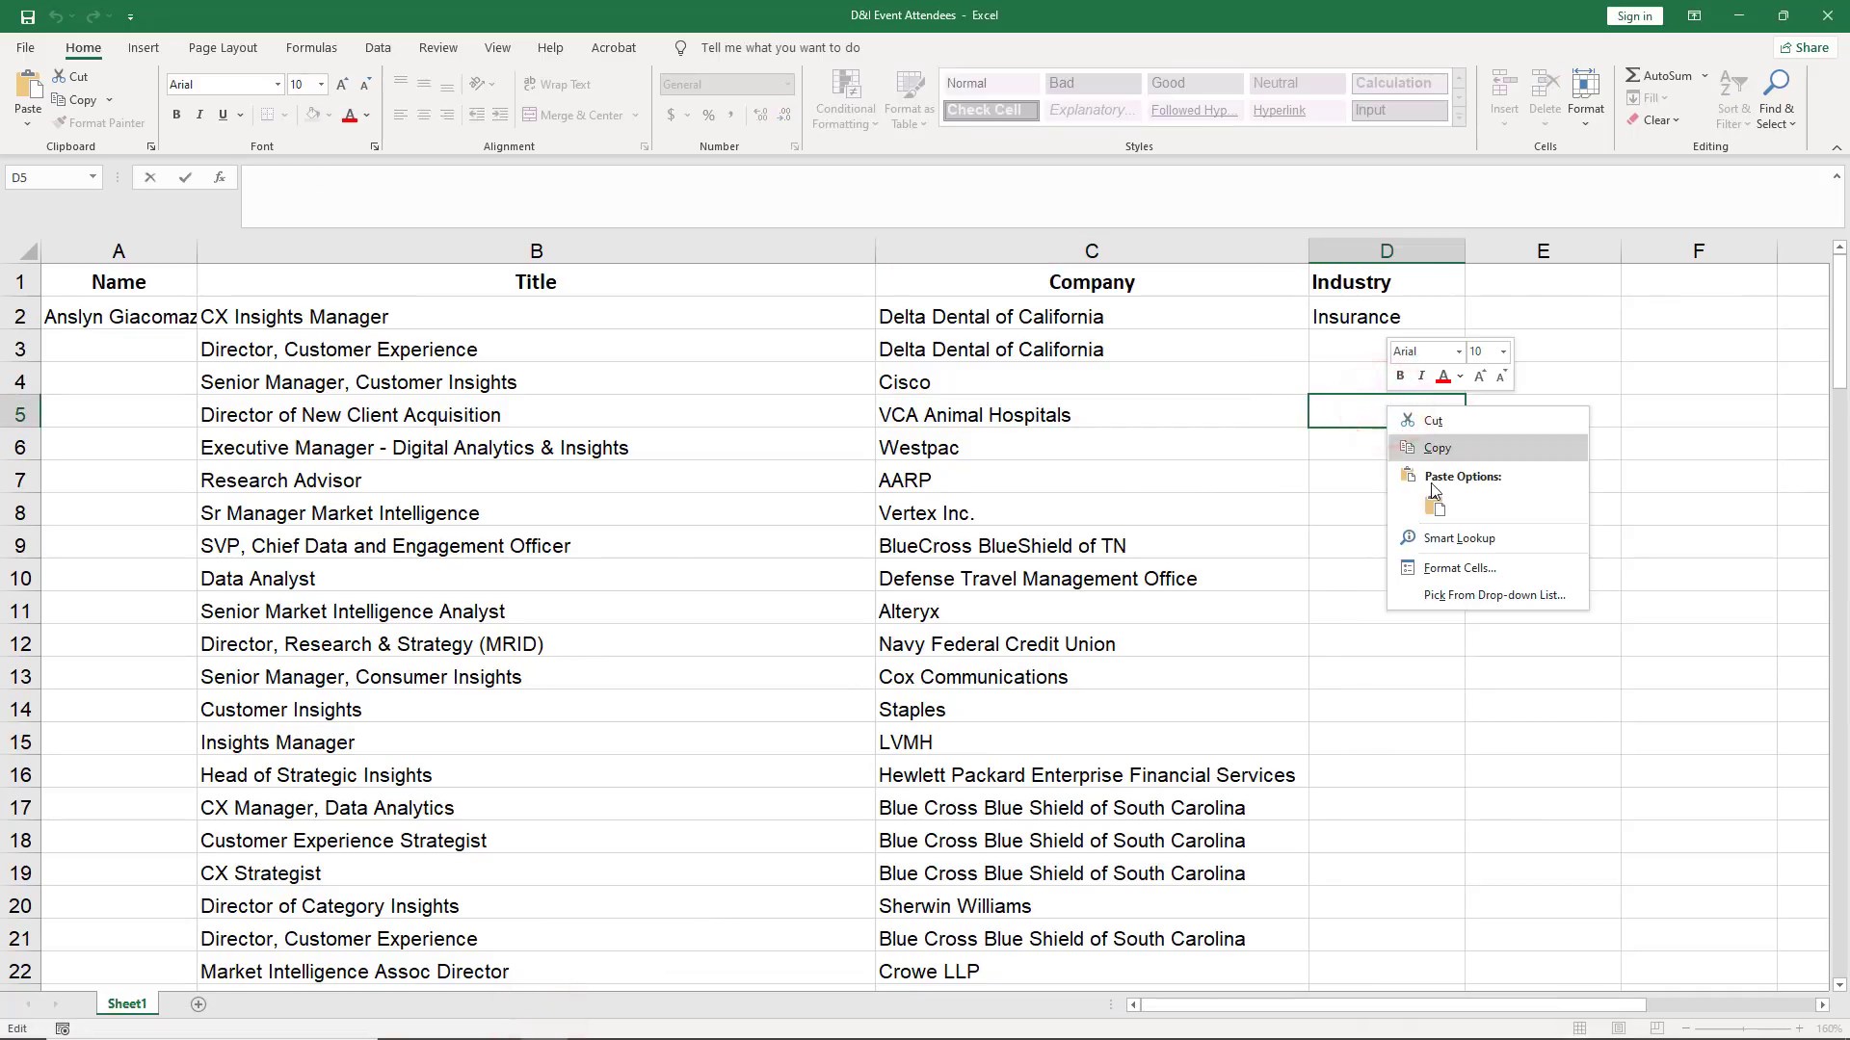
pyautogui.click(1435, 505)
pyautogui.click(1378, 510)
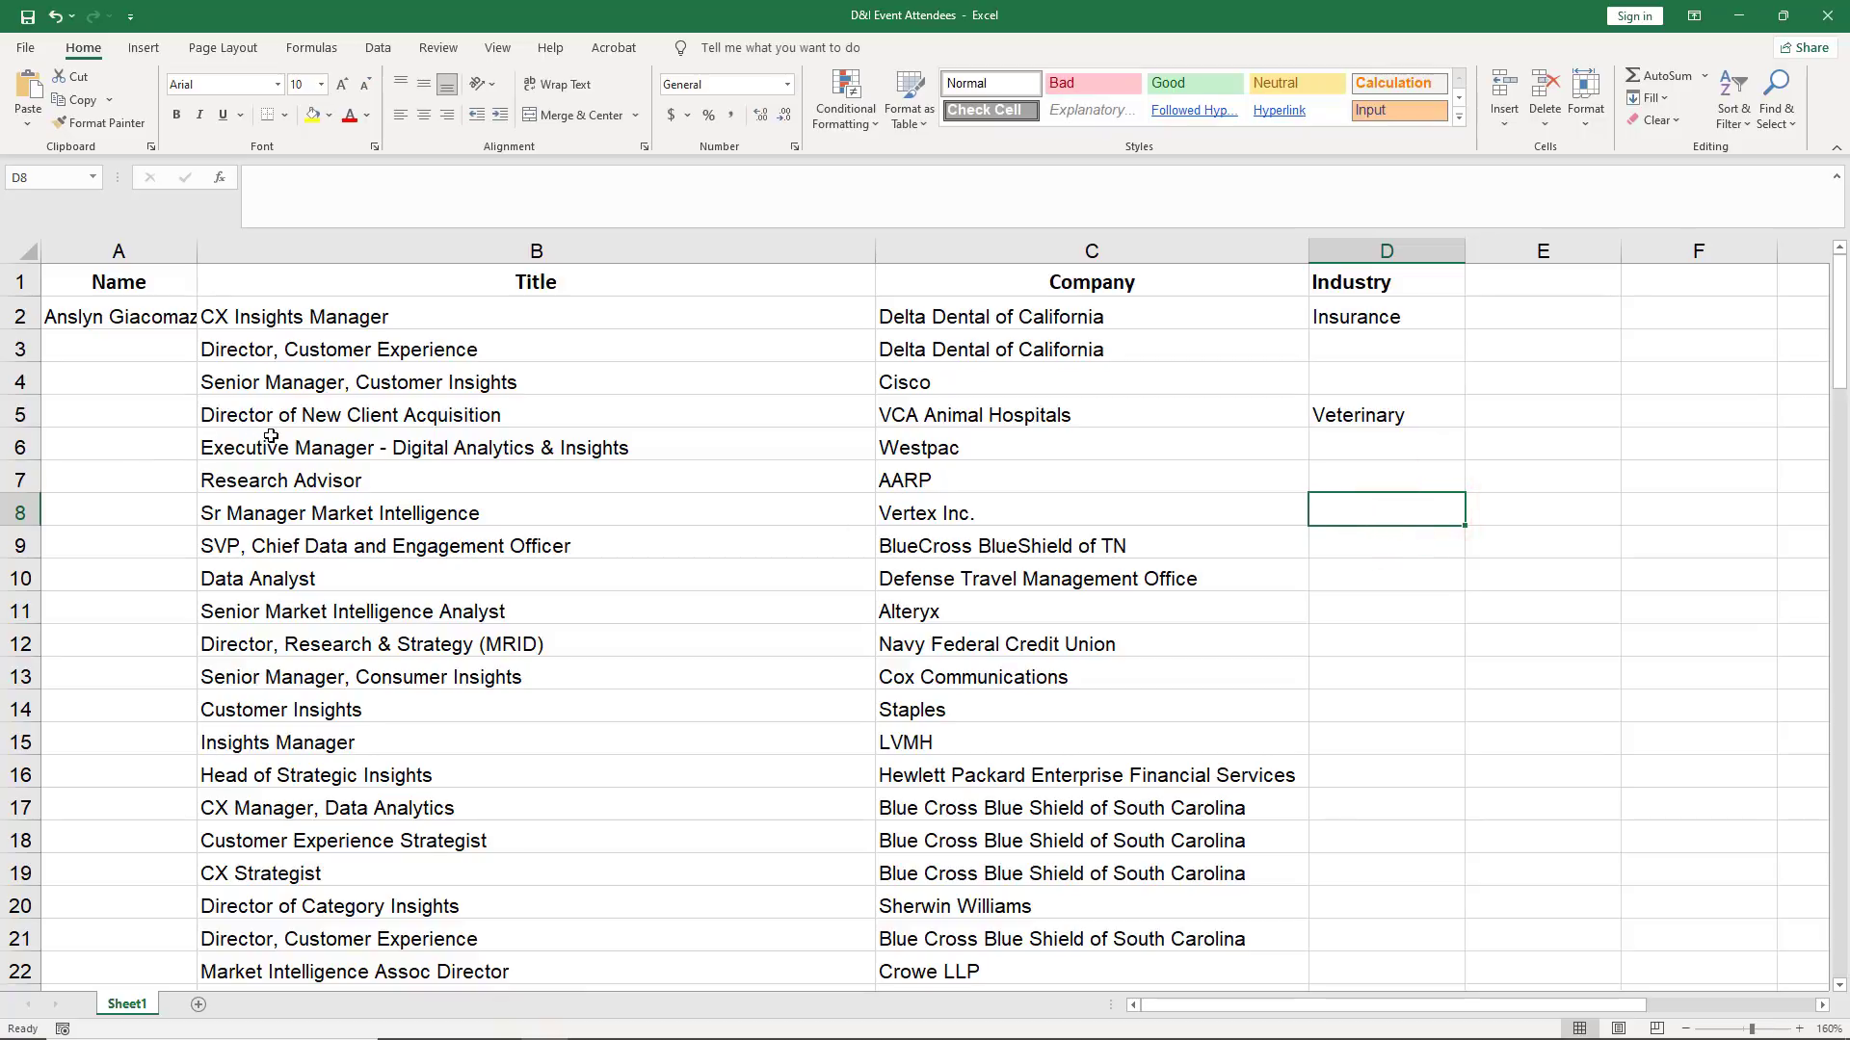
# Step: Copy the job title Director of New Client Acquisition from cell B5
pyautogui.click(335, 416)
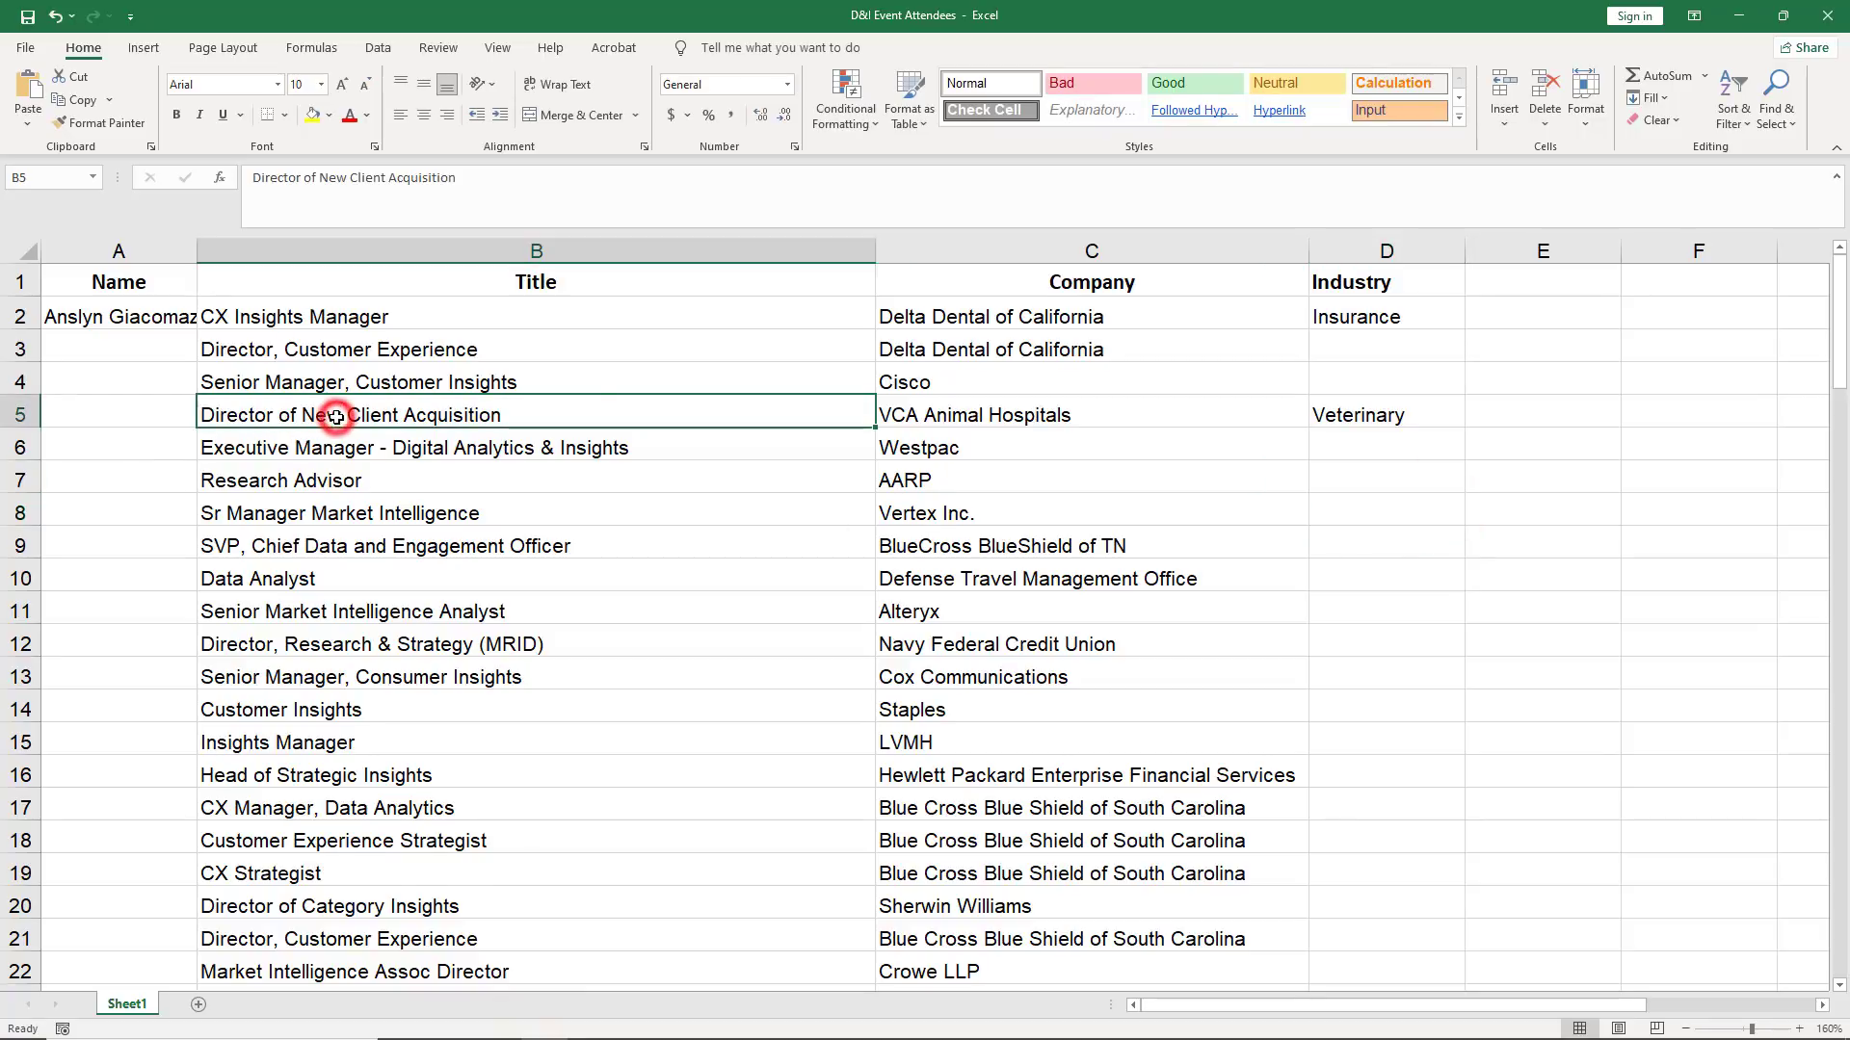
pyautogui.rightClick(335, 416)
pyautogui.click(388, 458)
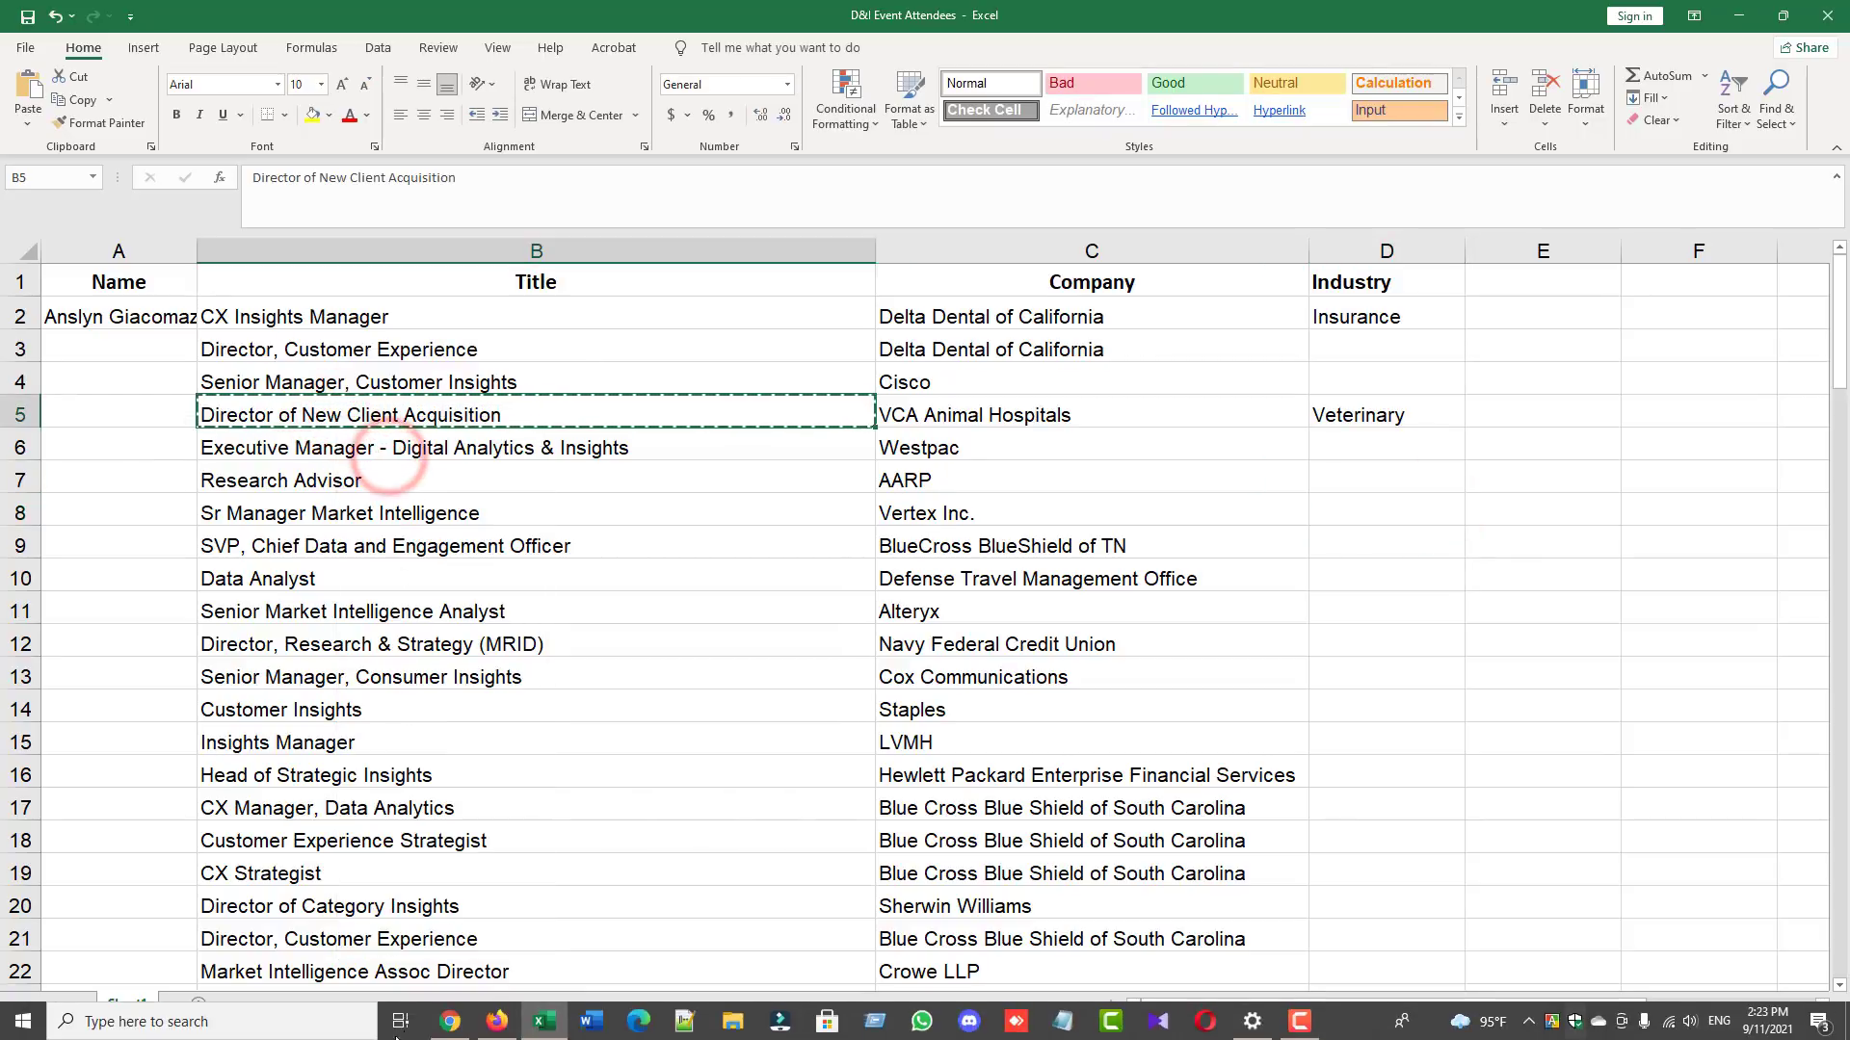
# Step: Switch to Chrome, search for linkedin xray in a new tab and open the Recruitment Geek LinkedIn Xray Search Tool
pyautogui.click(444, 1021)
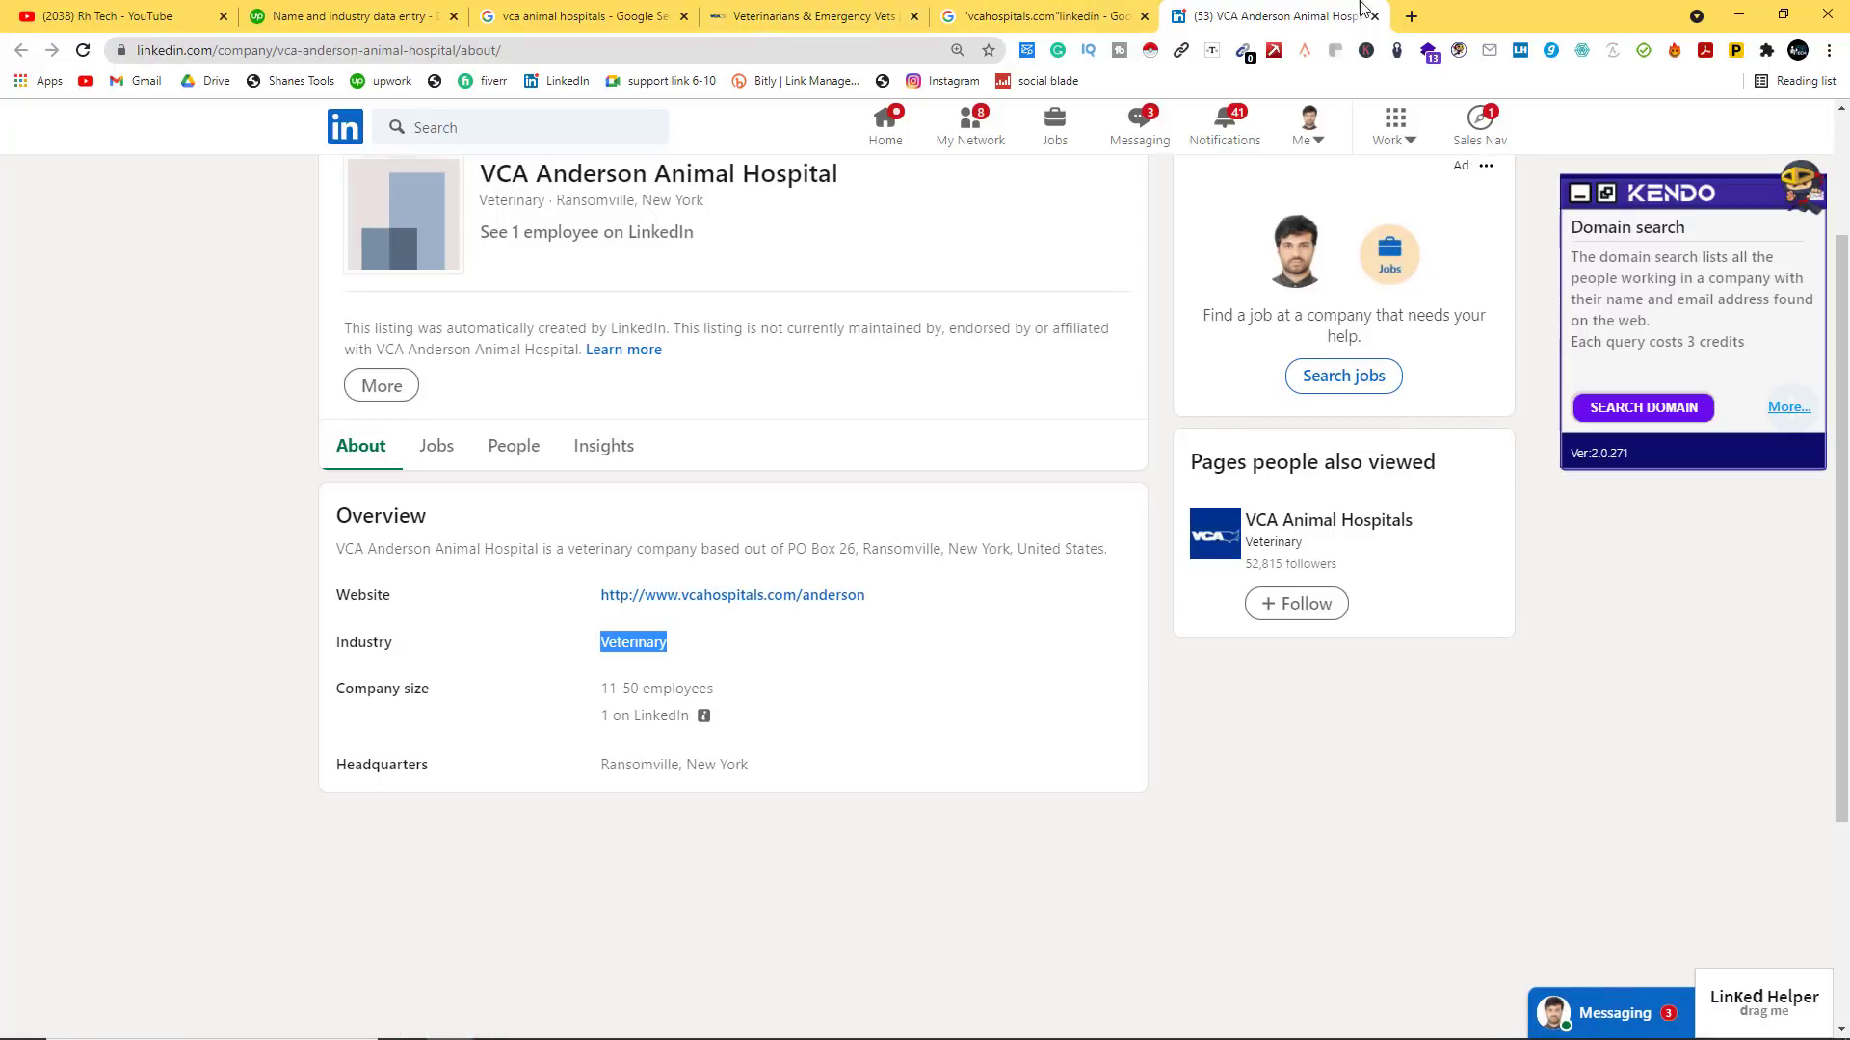
pyautogui.click(1412, 17)
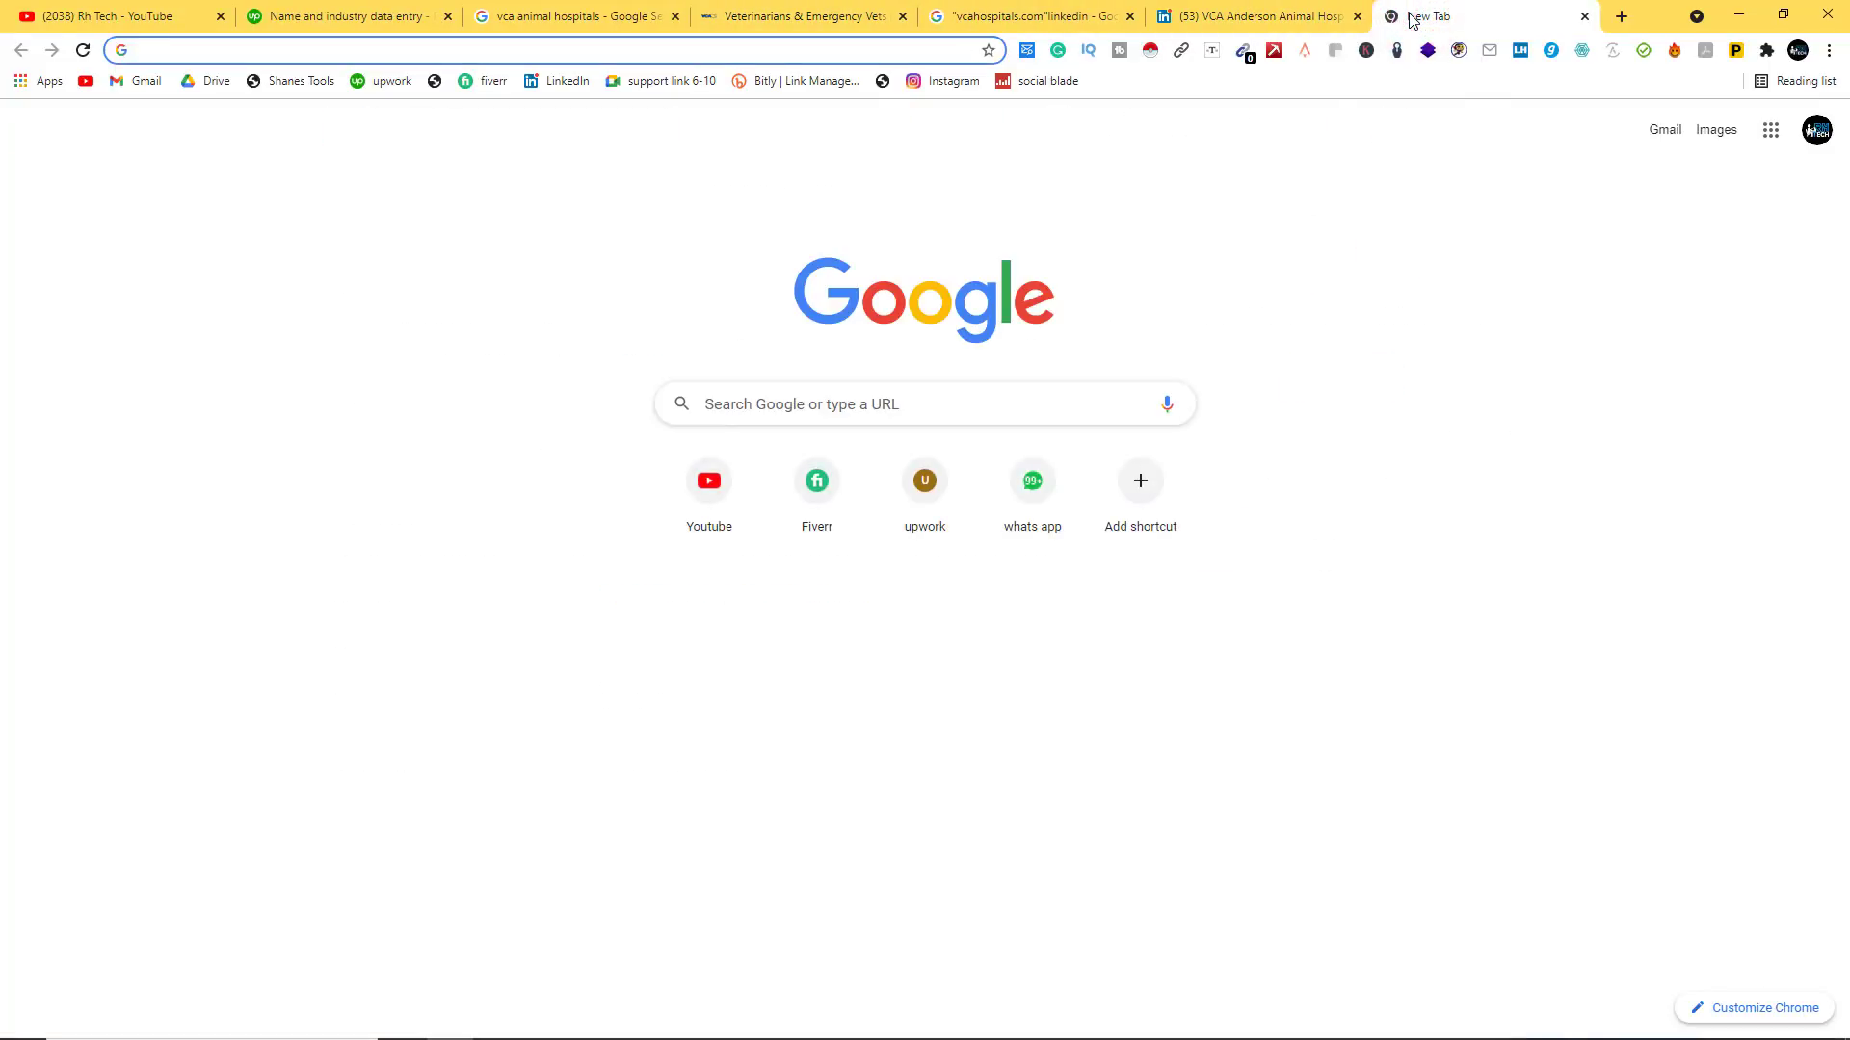
pyautogui.write('linkedin xray')
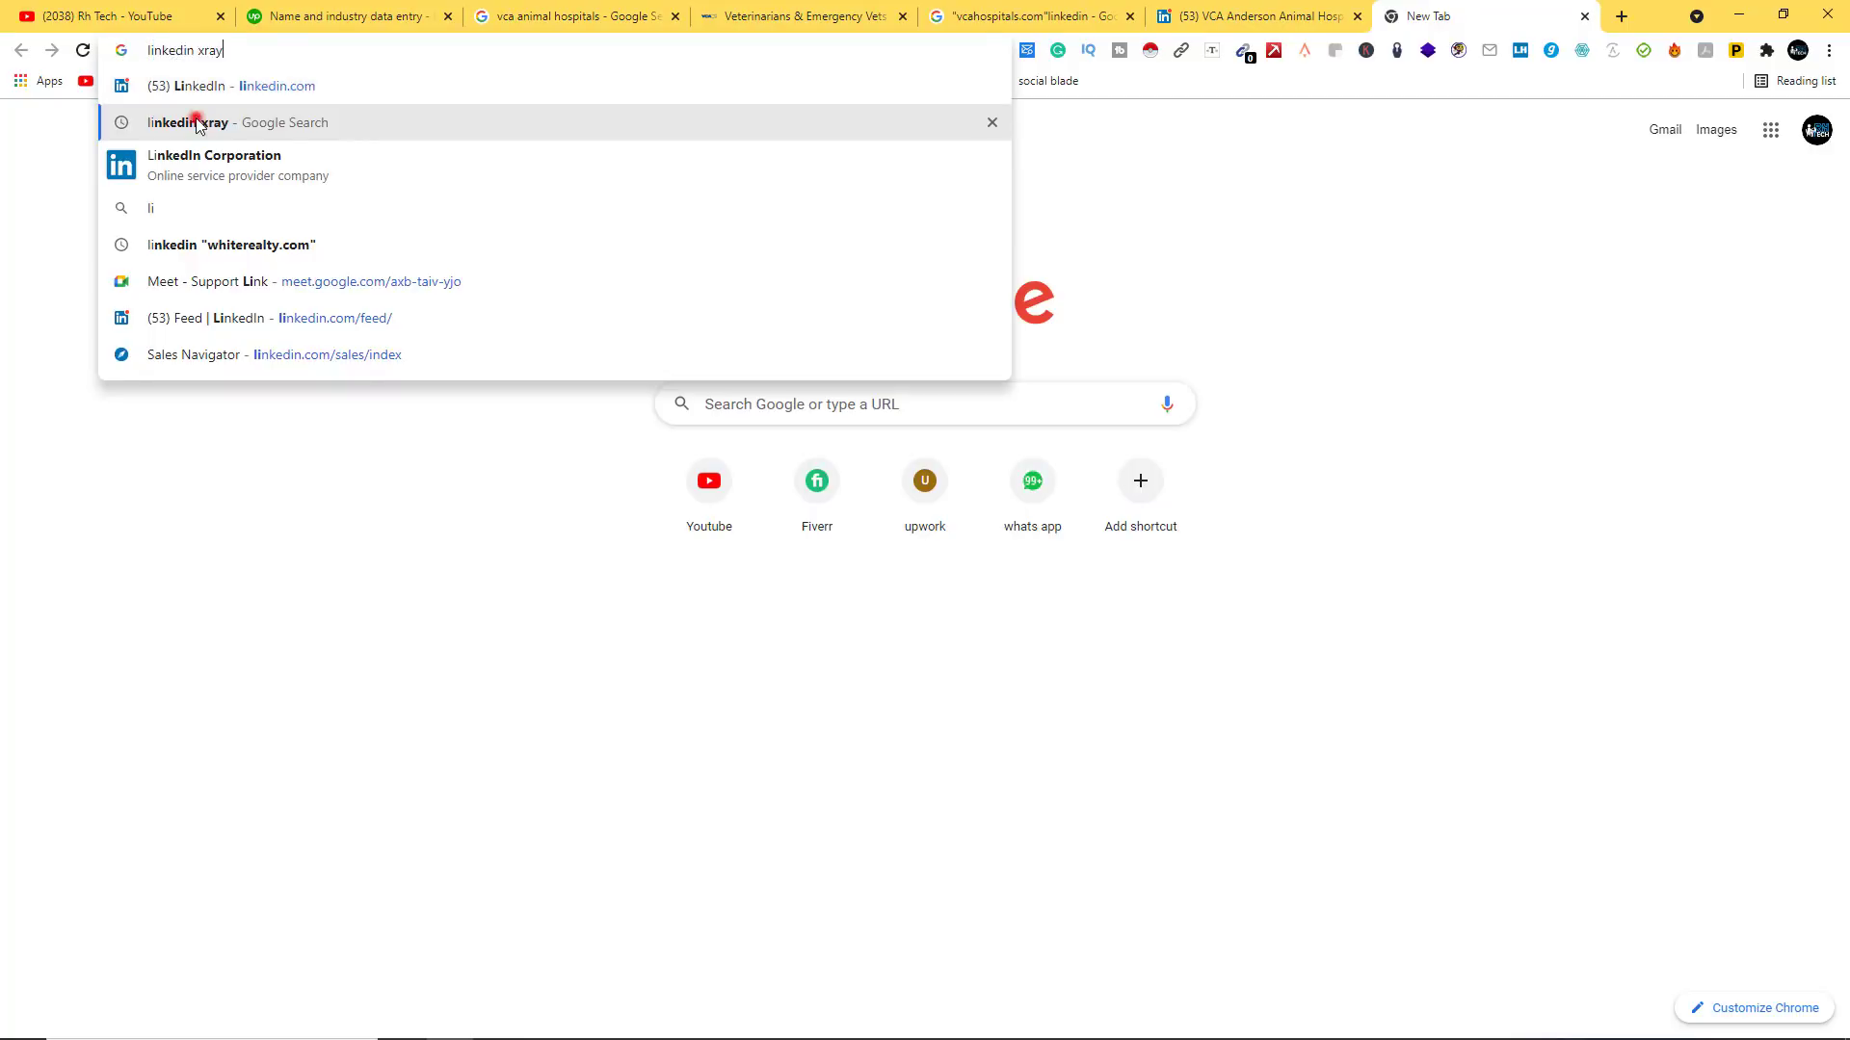
pyautogui.click(193, 122)
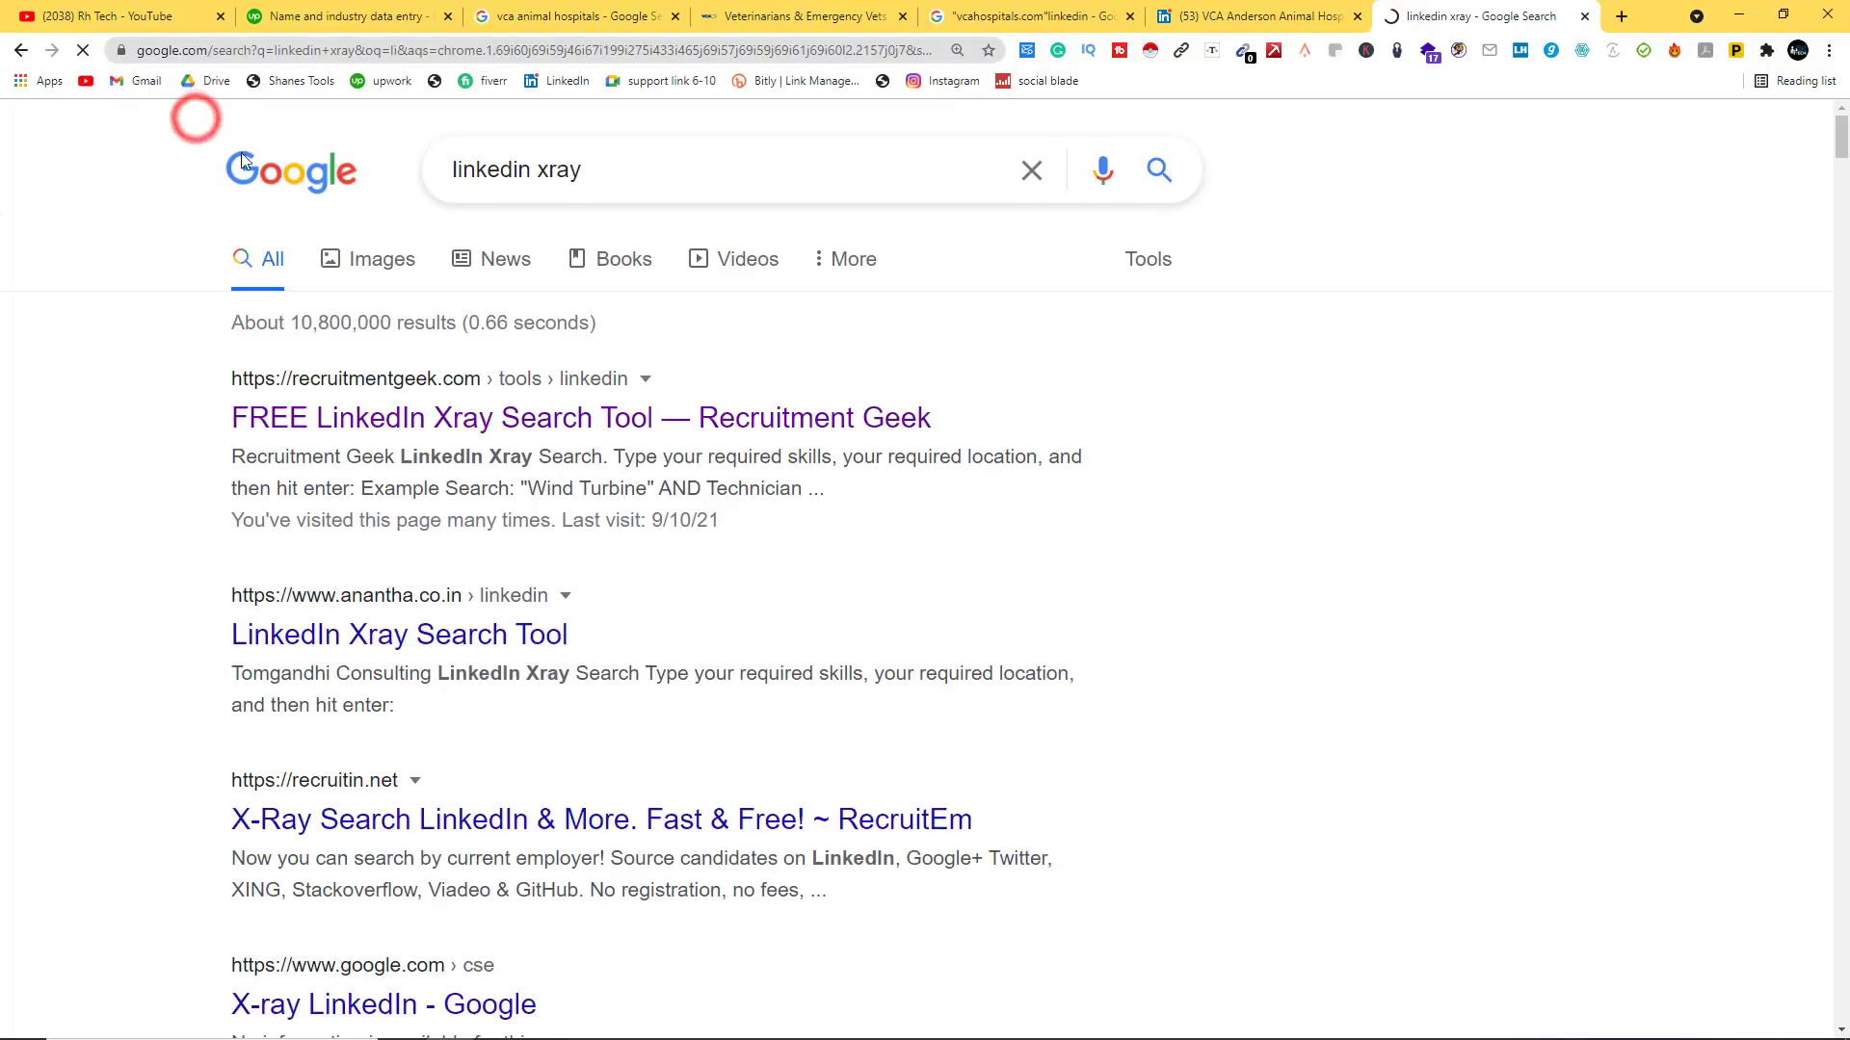
pyautogui.click(349, 419)
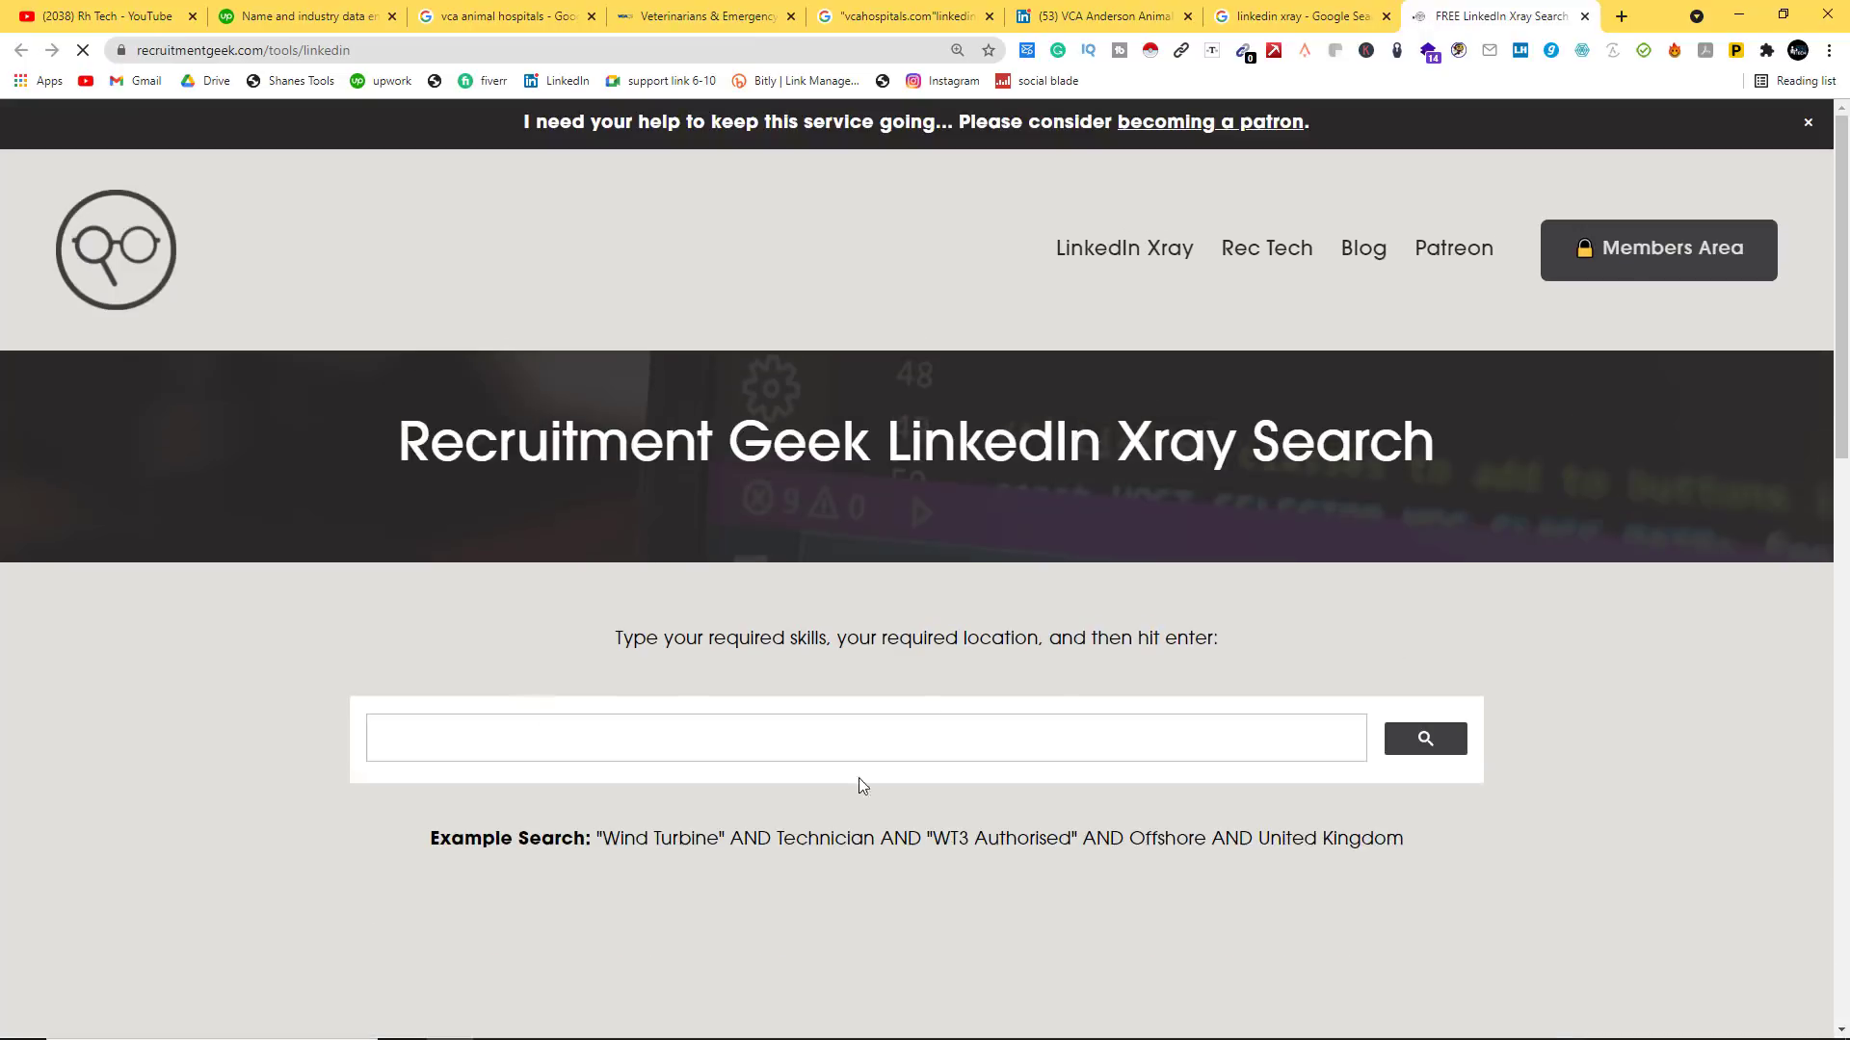
# Step: Run an Xray search for Director of New Client Acquisition at vcahospitals.com, copying the domain from the earlier Google search
pyautogui.rightClick(459, 734)
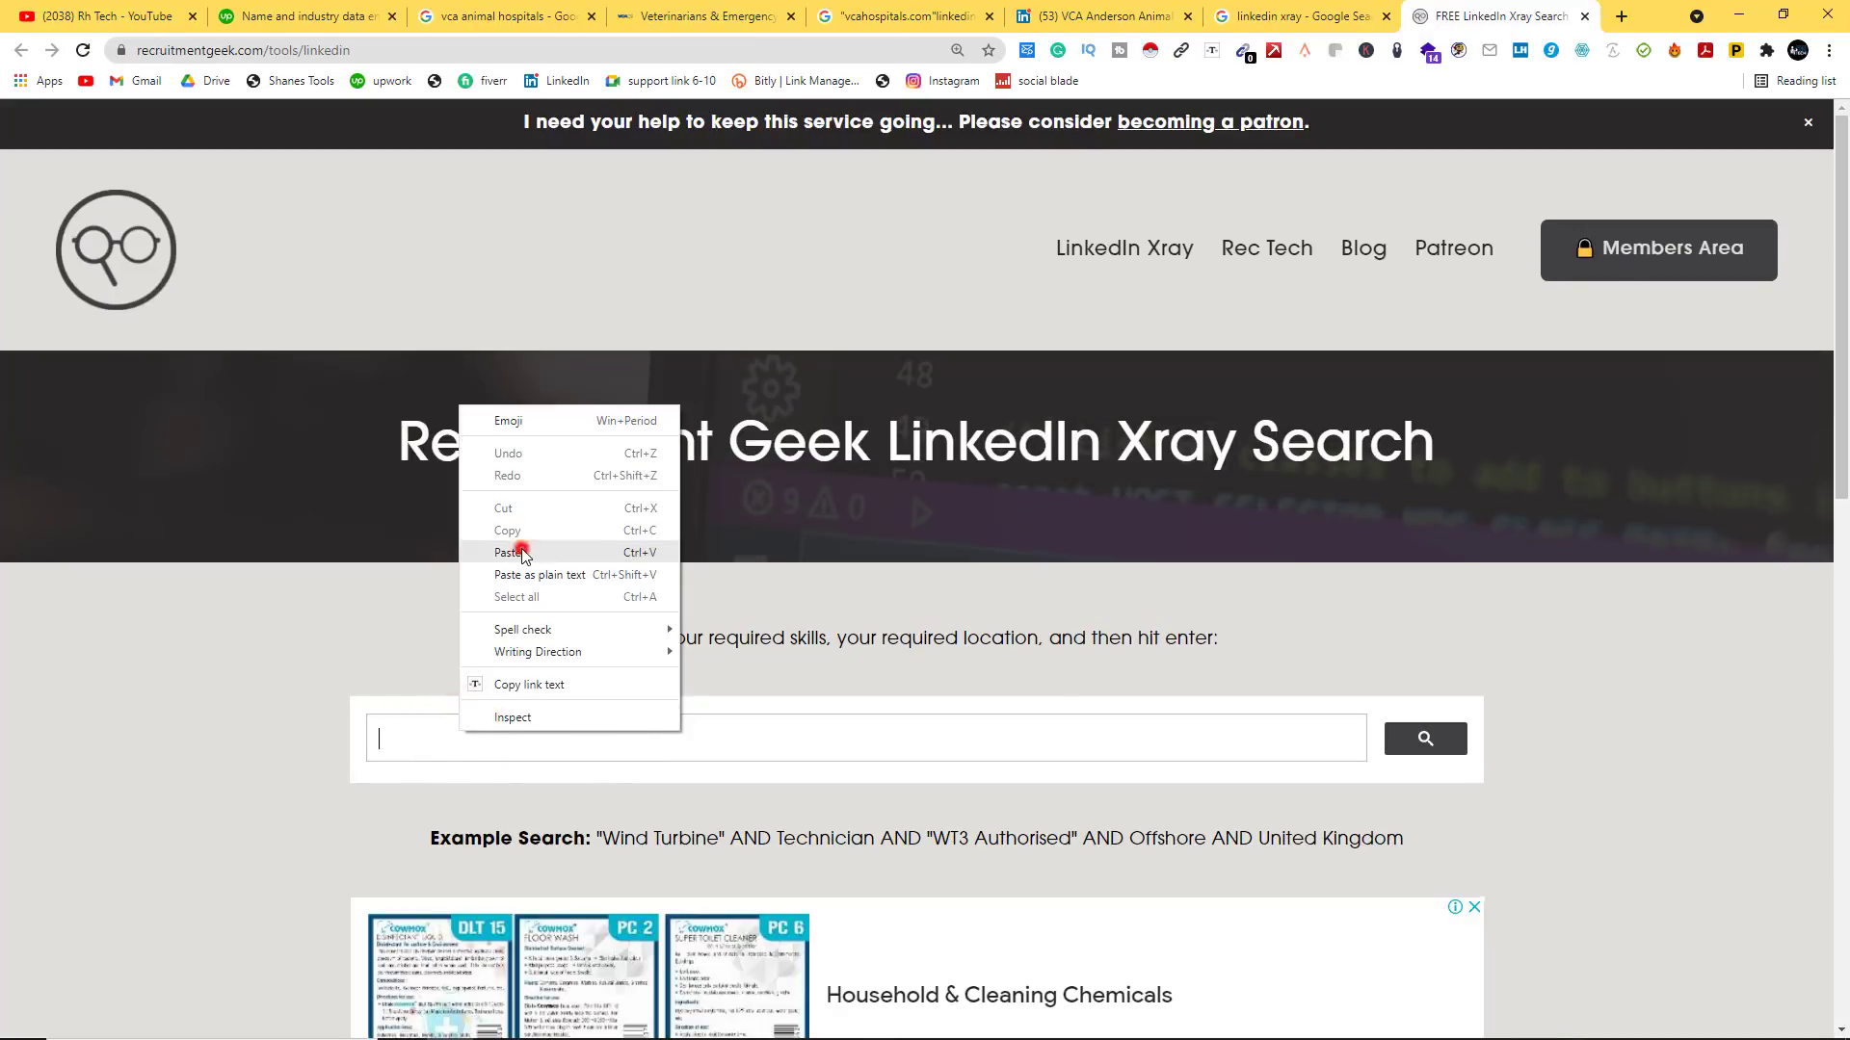
pyautogui.click(511, 553)
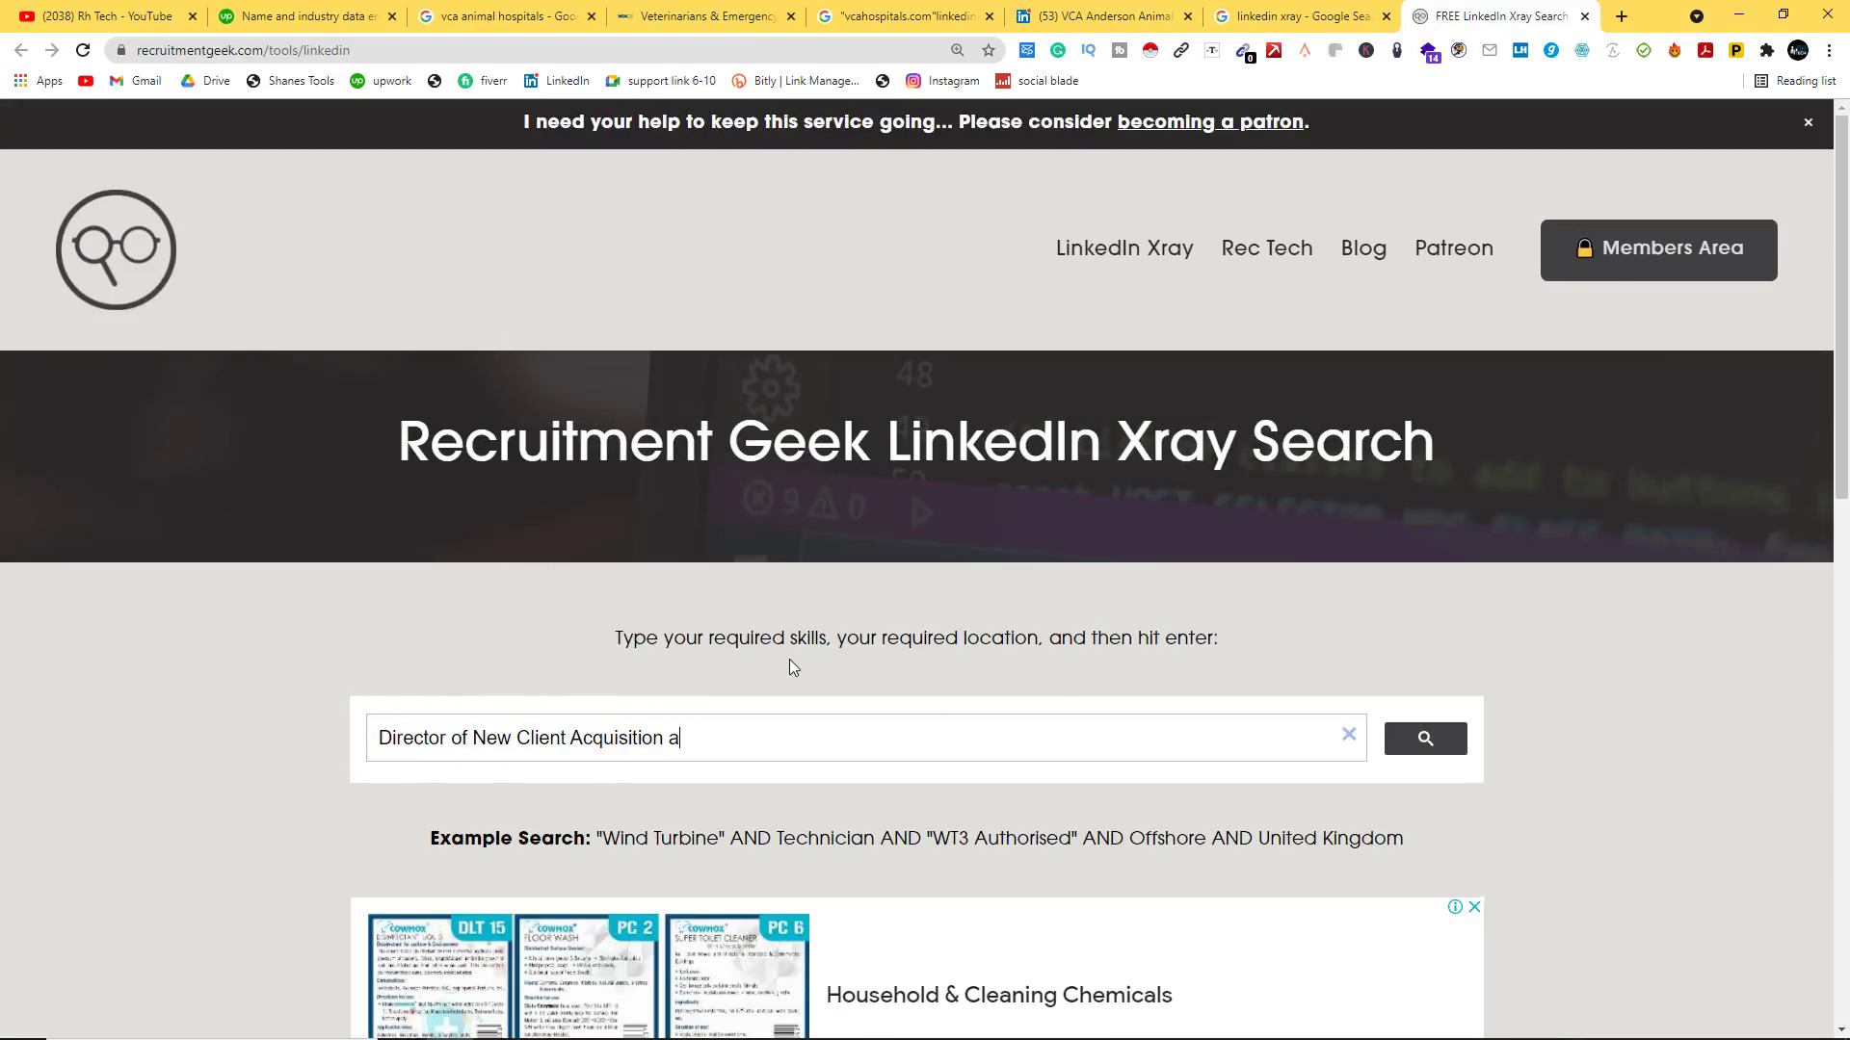
pyautogui.click(877, 9)
pyautogui.moveTo(635, 172); pyautogui.dragTo(462, 170)
pyautogui.rightClick(464, 173)
pyautogui.click(521, 241)
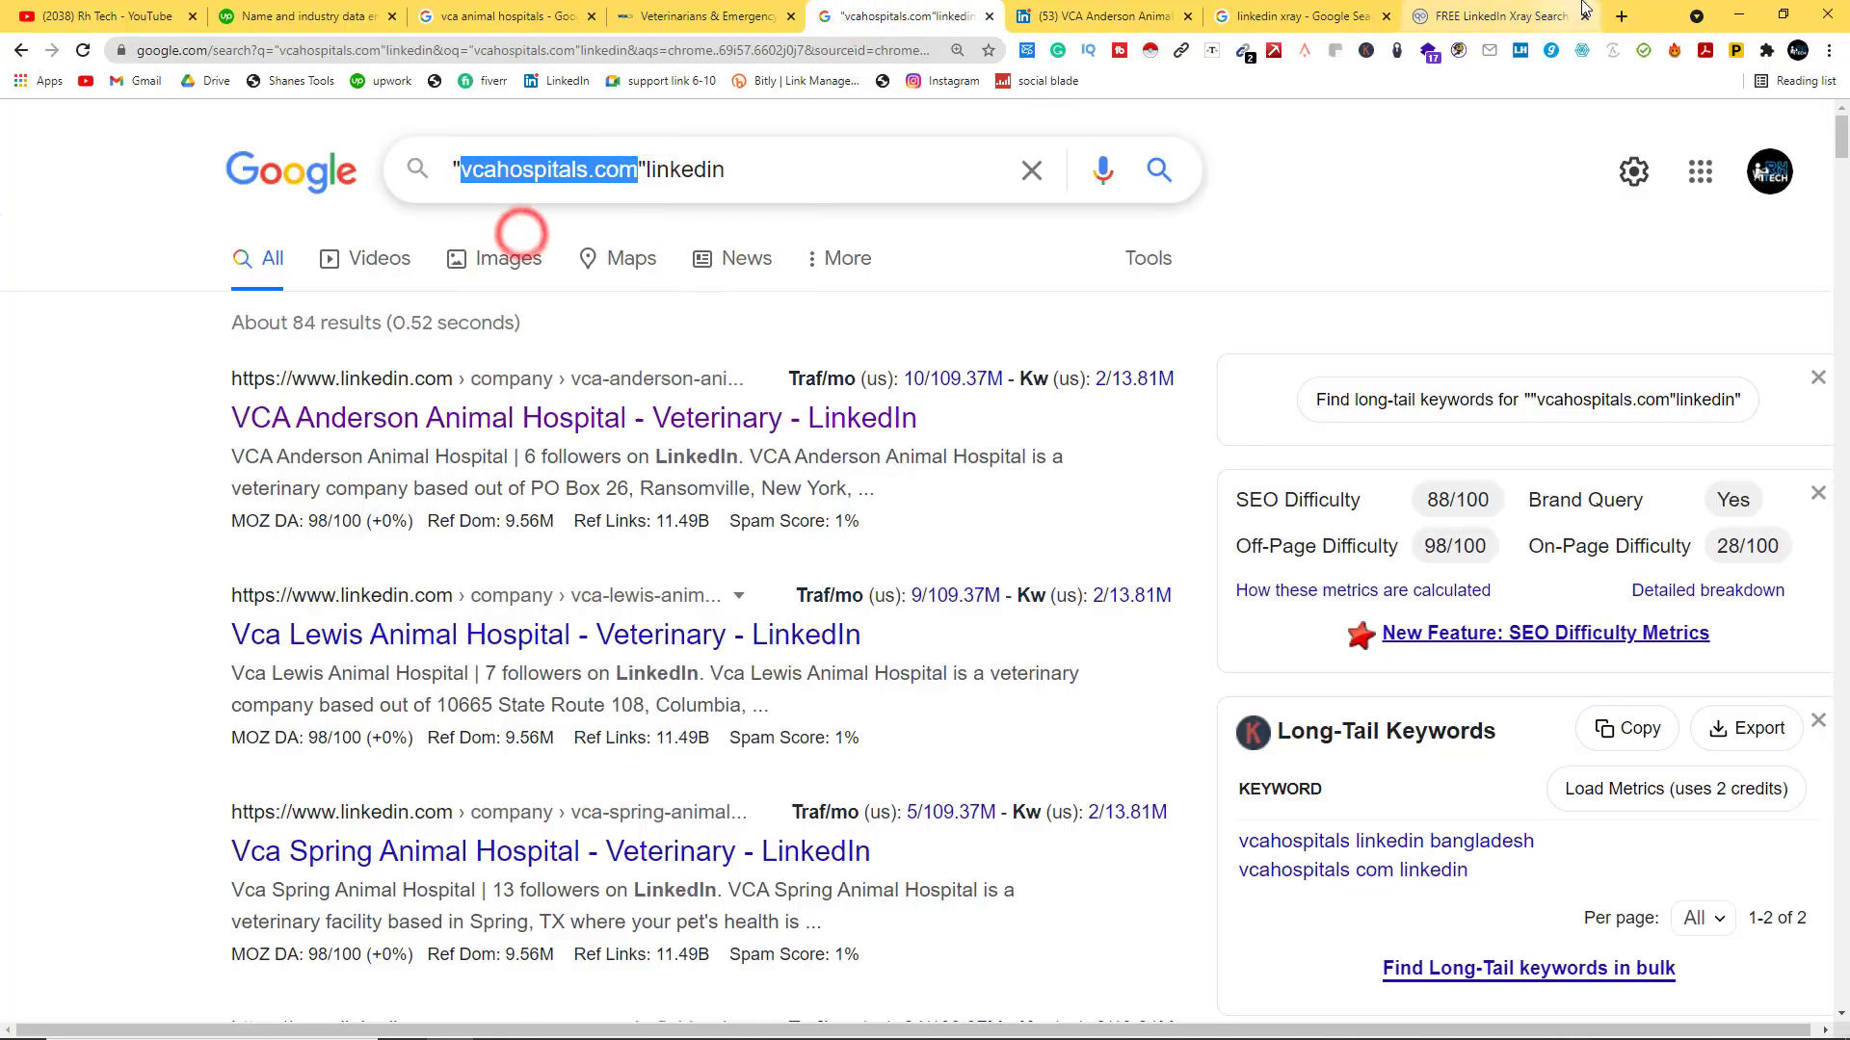
pyautogui.click(1576, 10)
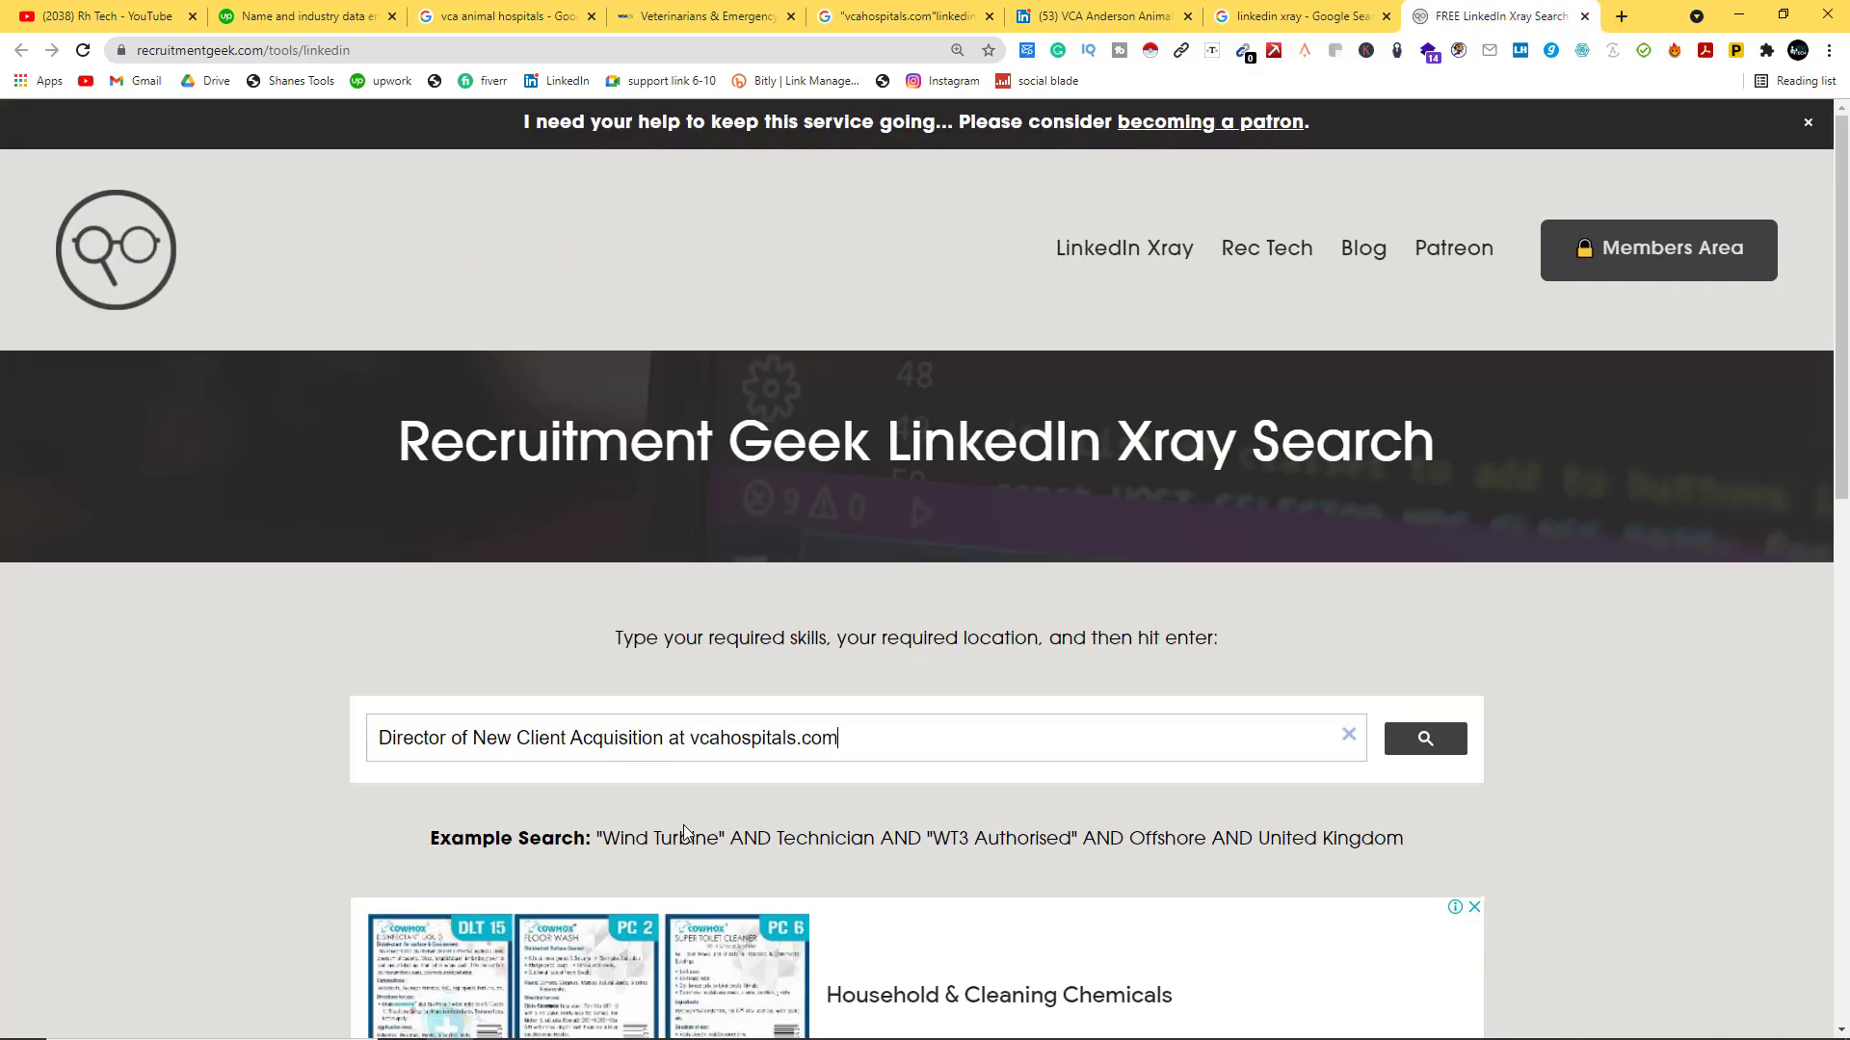
pyautogui.press('Return')
# Step: Open the top Xray result's LinkedIn profile, copy the person's full name and check the current role under Experience
pyautogui.scroll(-3, 686, 831)
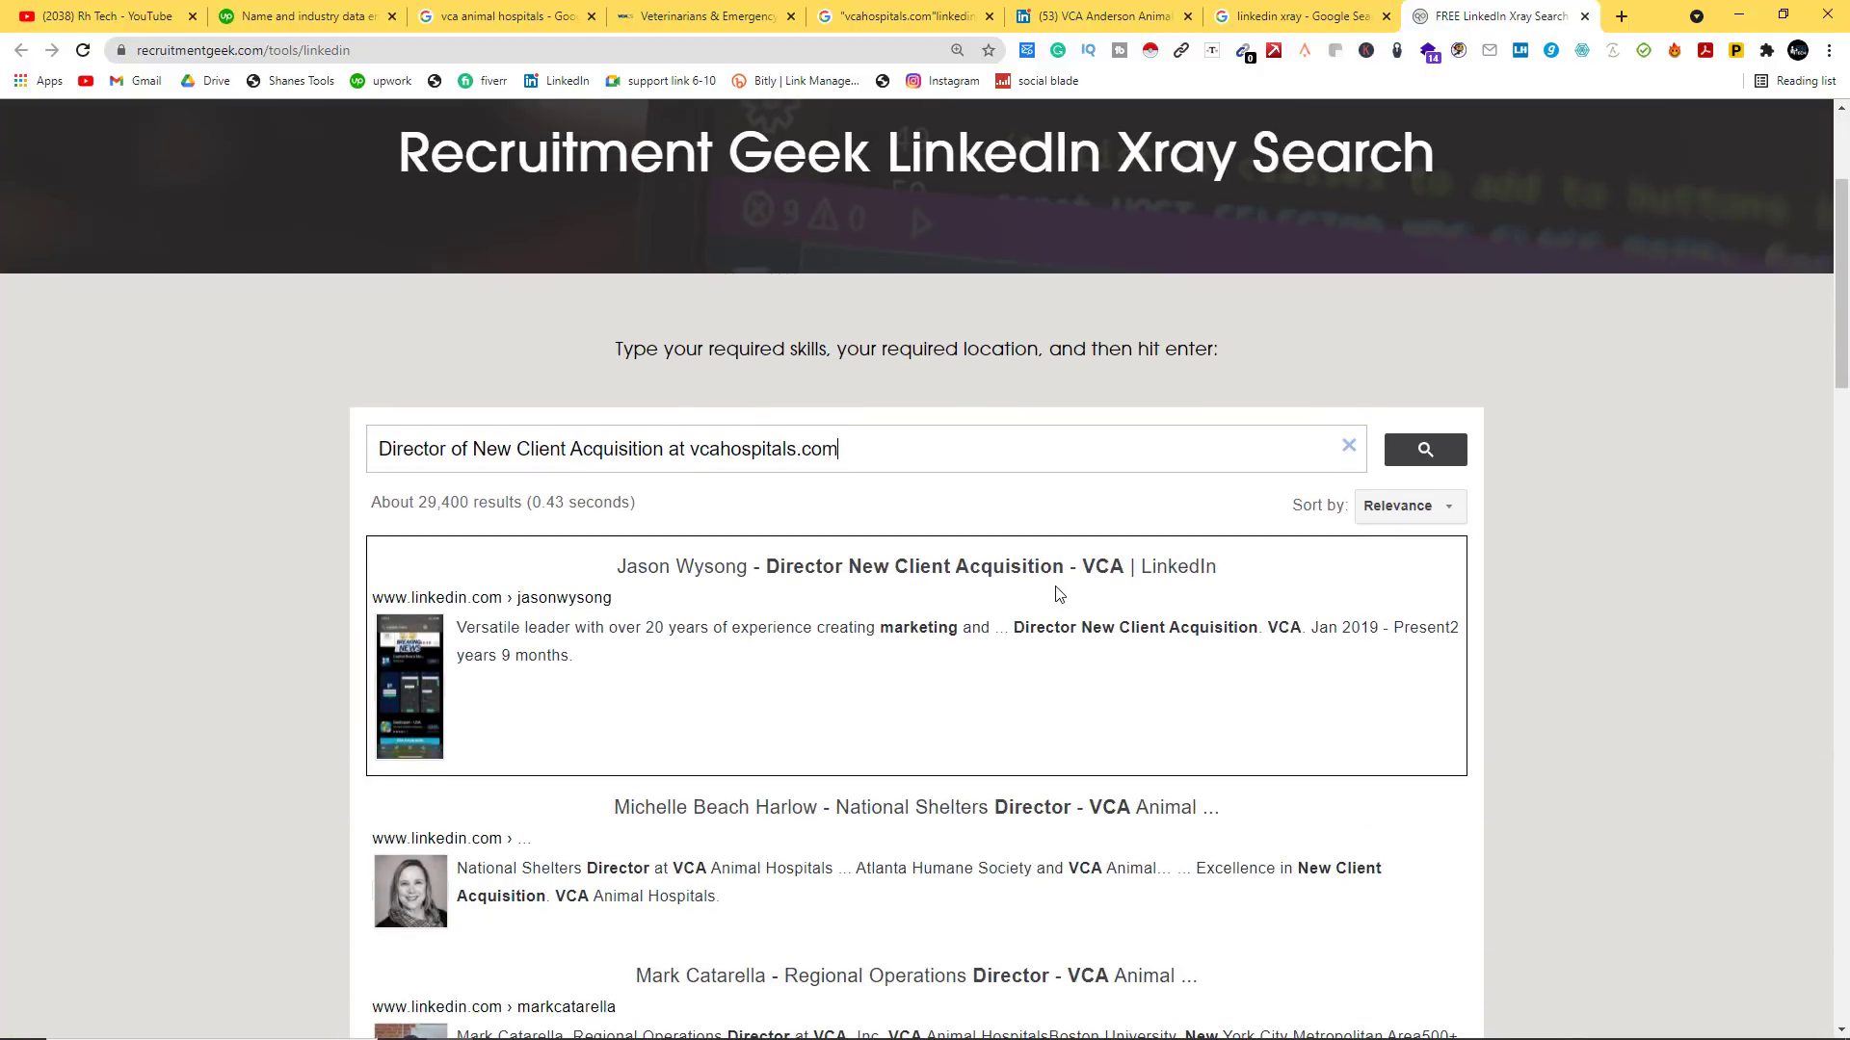
pyautogui.click(998, 576)
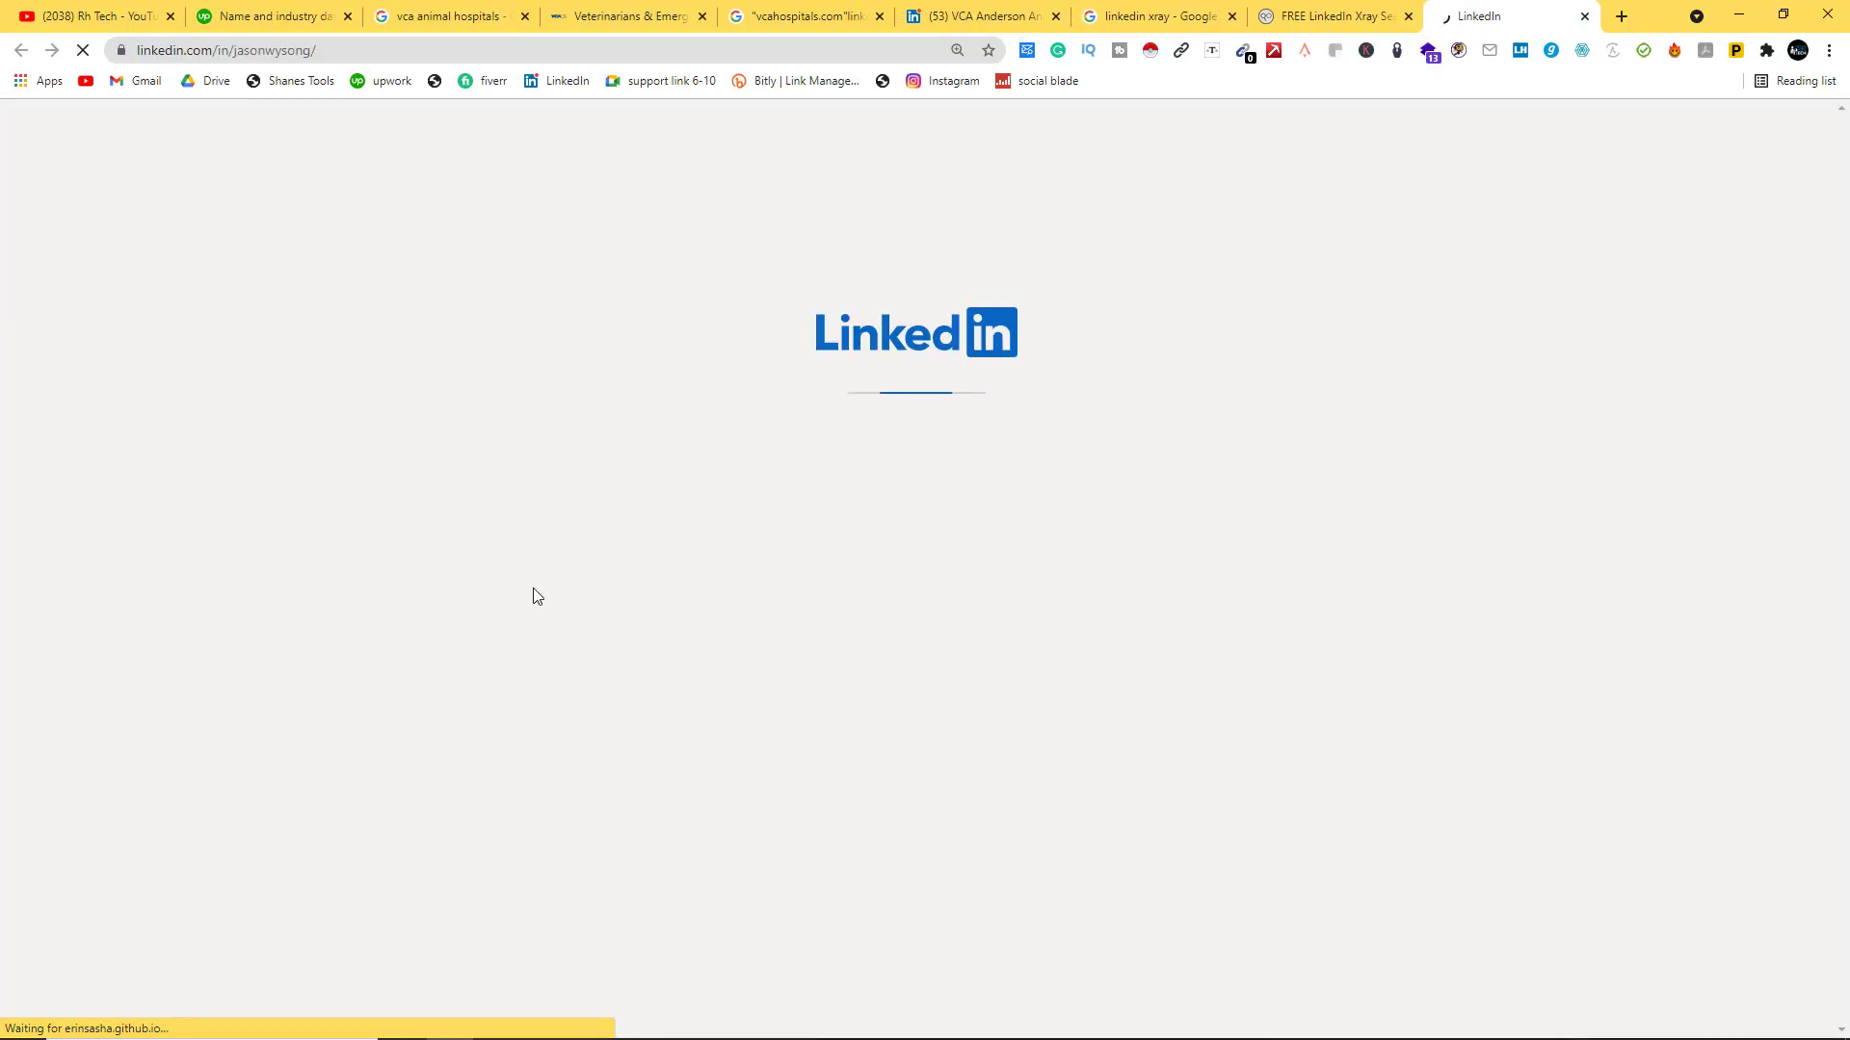
pyautogui.tripleClick(455, 500)
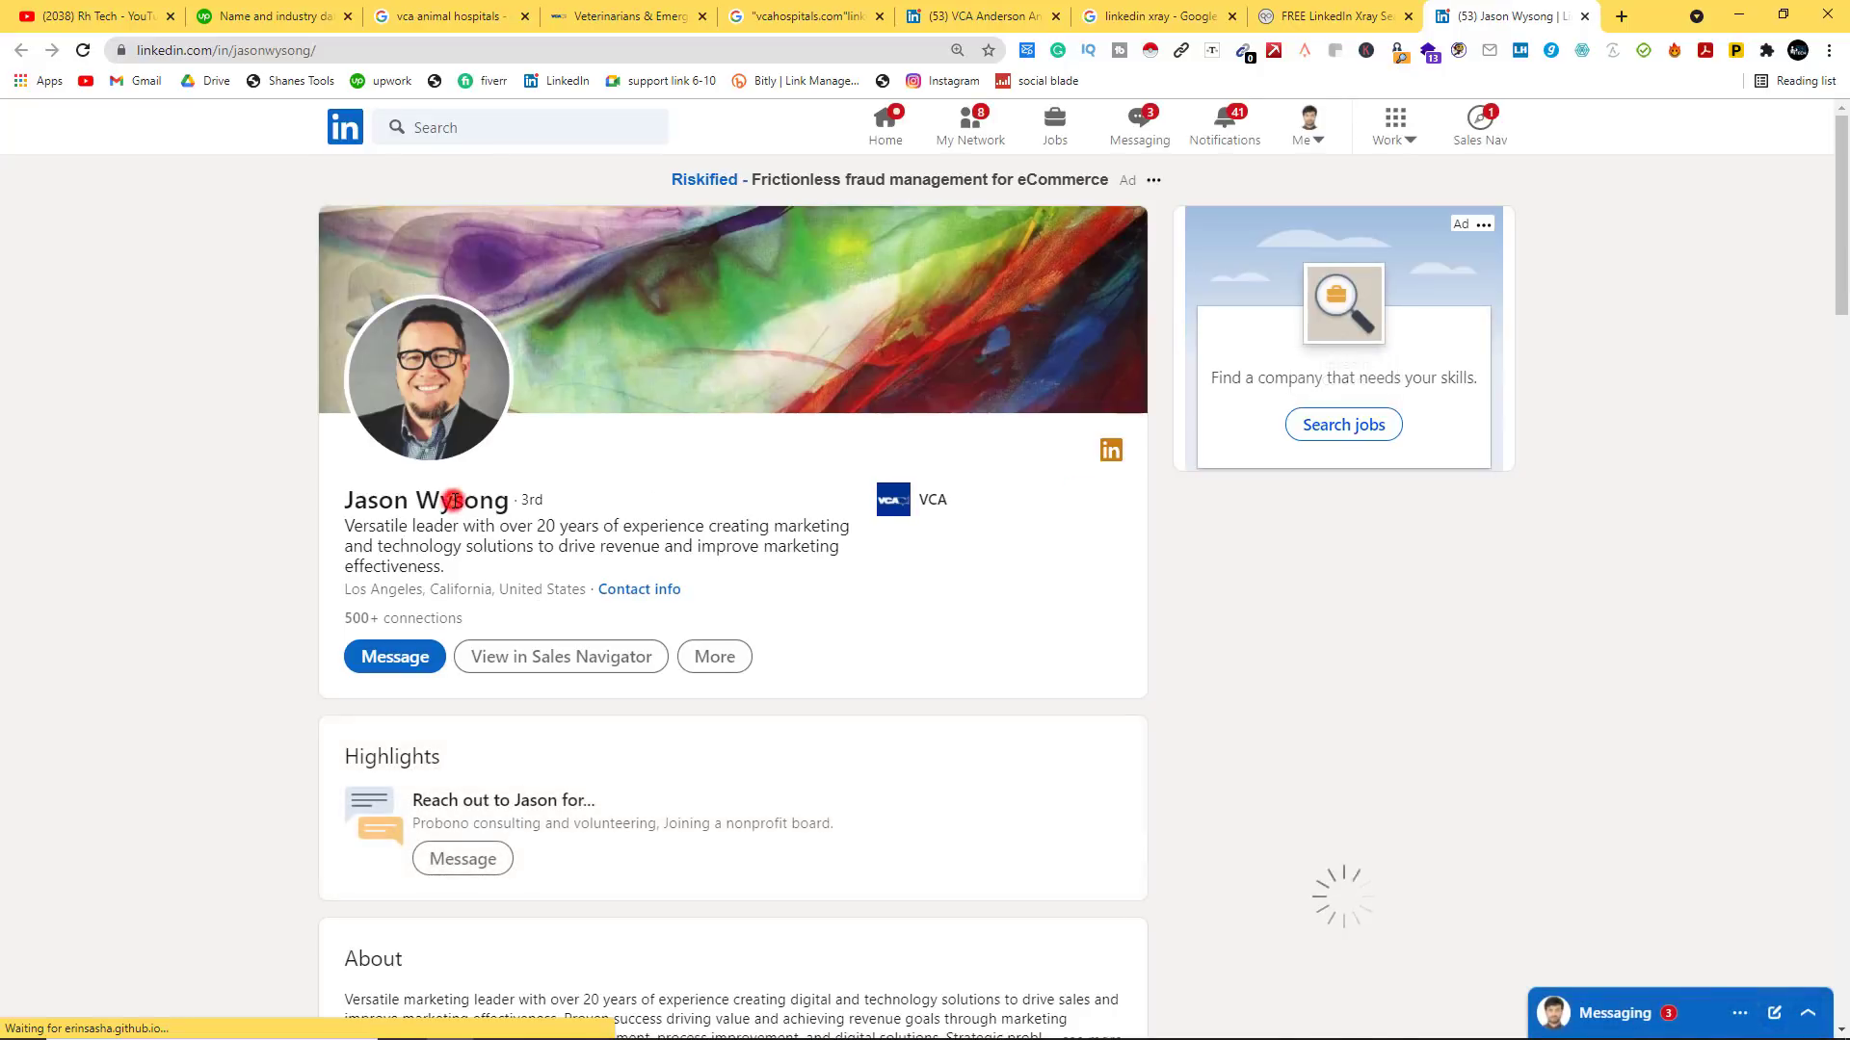
pyautogui.rightClick(455, 500)
pyautogui.click(489, 518)
pyautogui.scroll(-3, 487, 511)
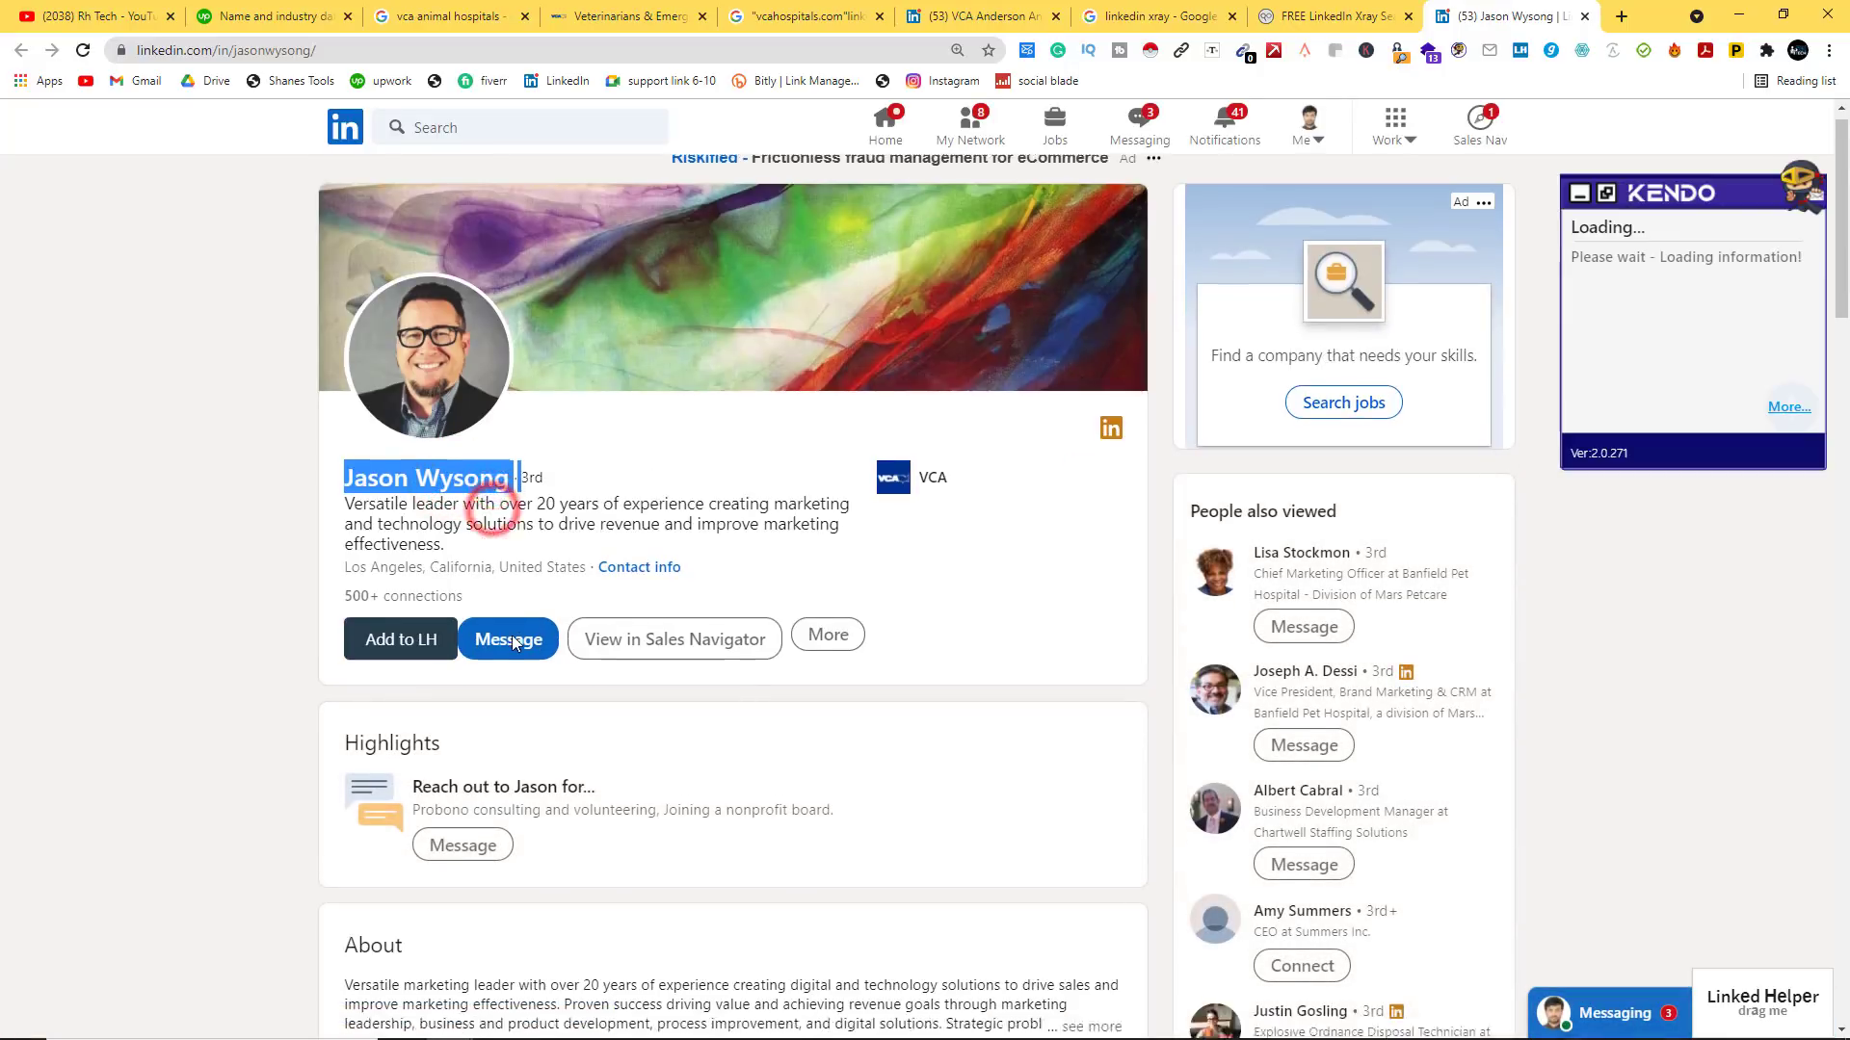
pyautogui.scroll(-5, 426, 866)
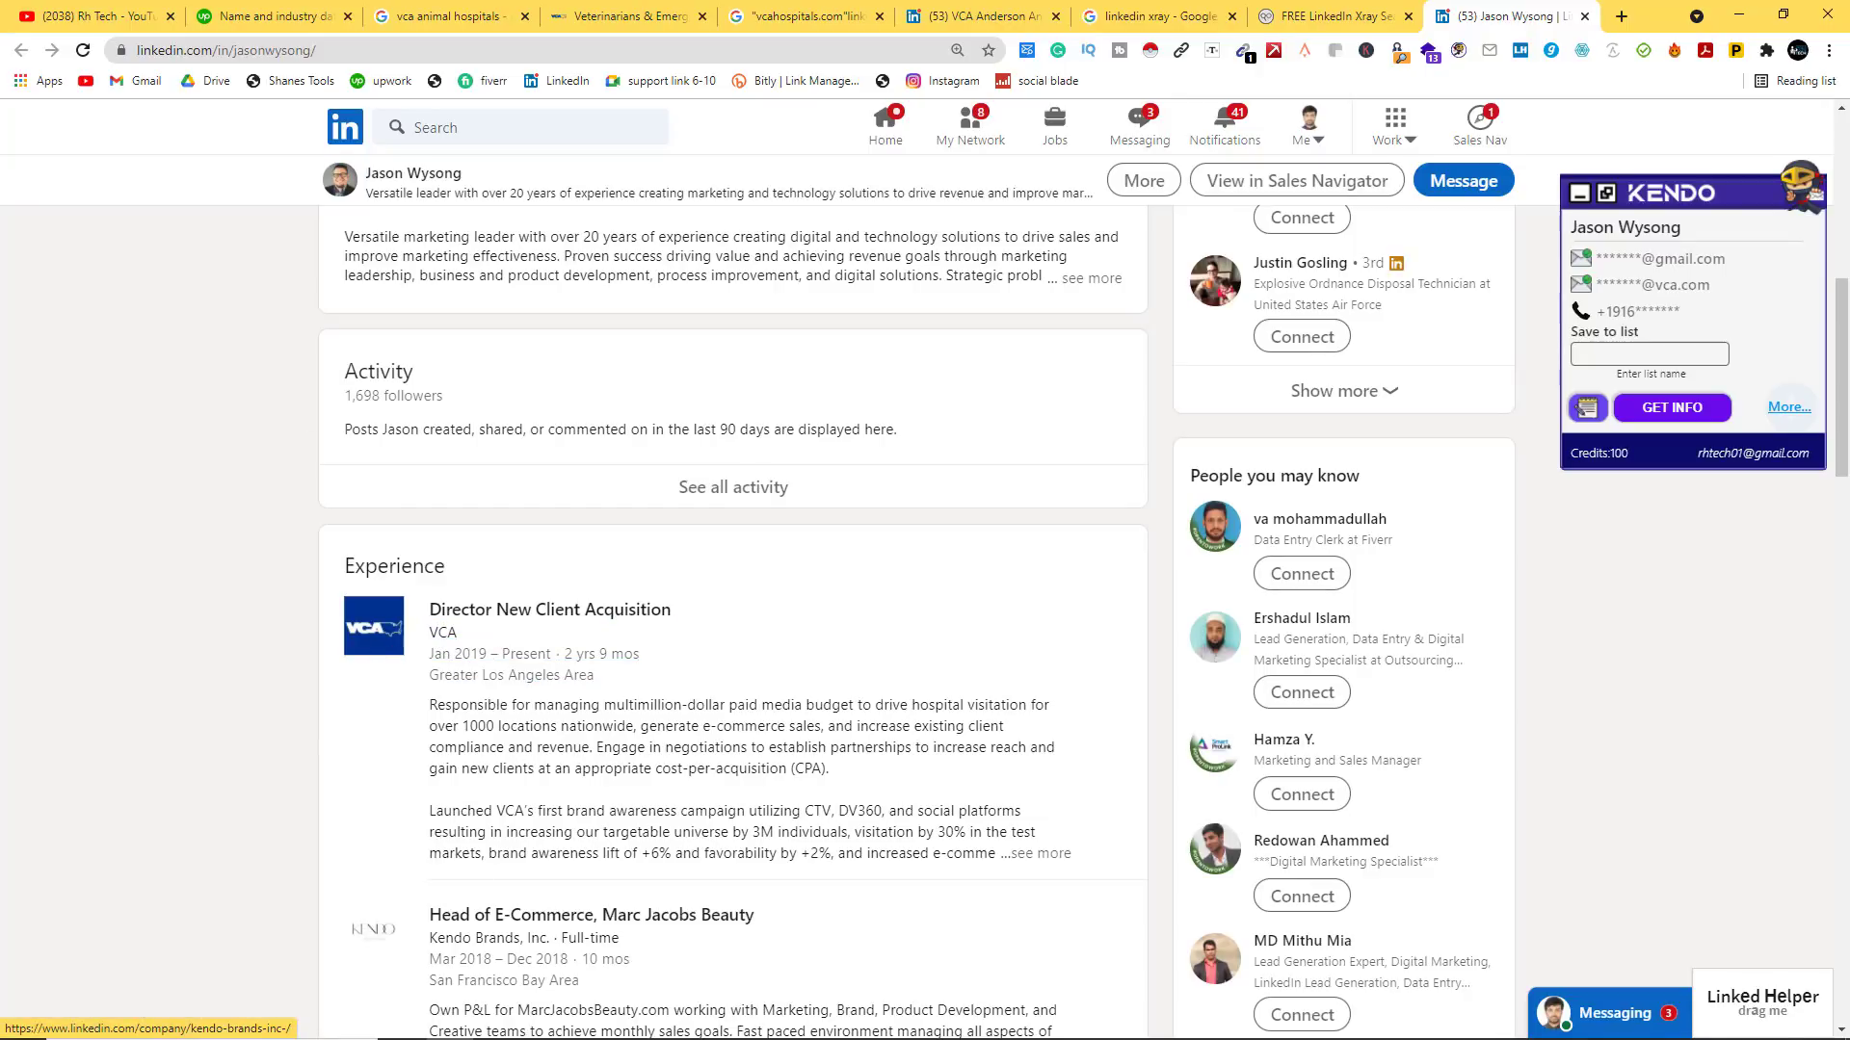
# Step: Switch to the Excel workbook and copy the company name Westpac from cell C6
pyautogui.click(543, 1023)
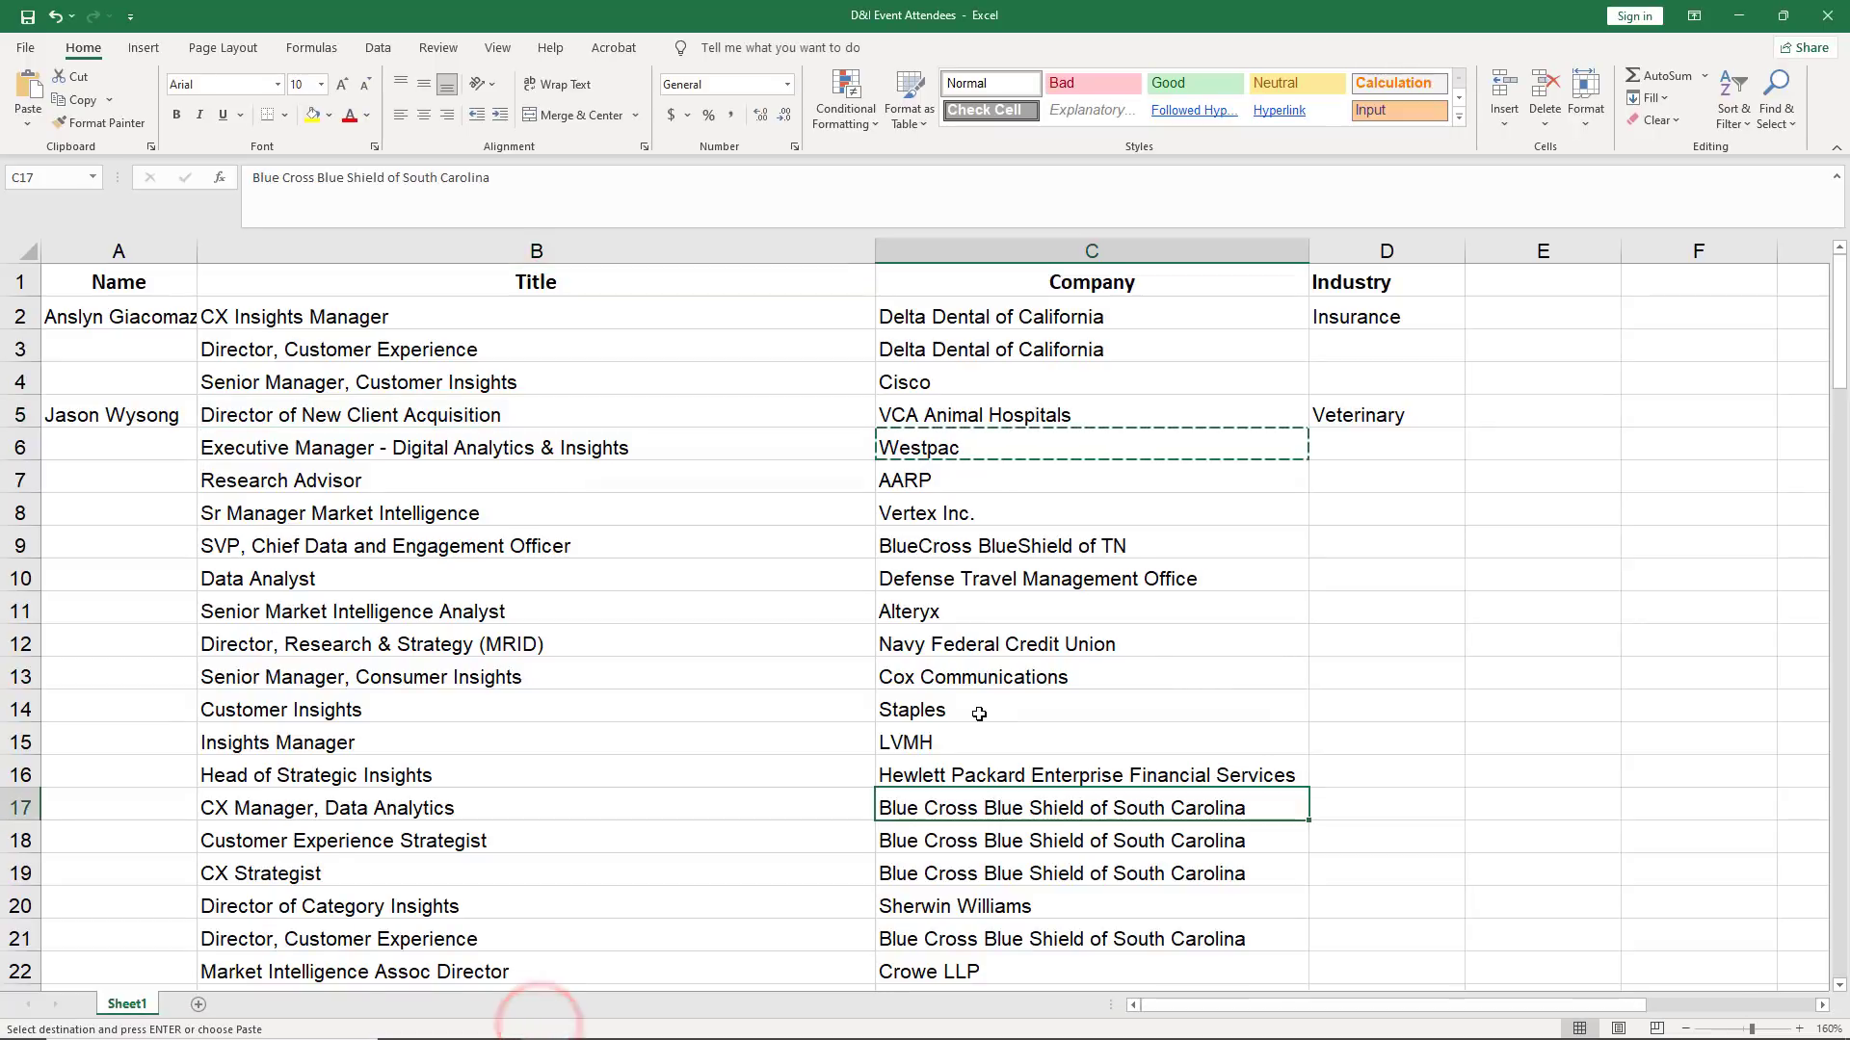
pyautogui.rightClick(945, 445)
pyautogui.click(985, 494)
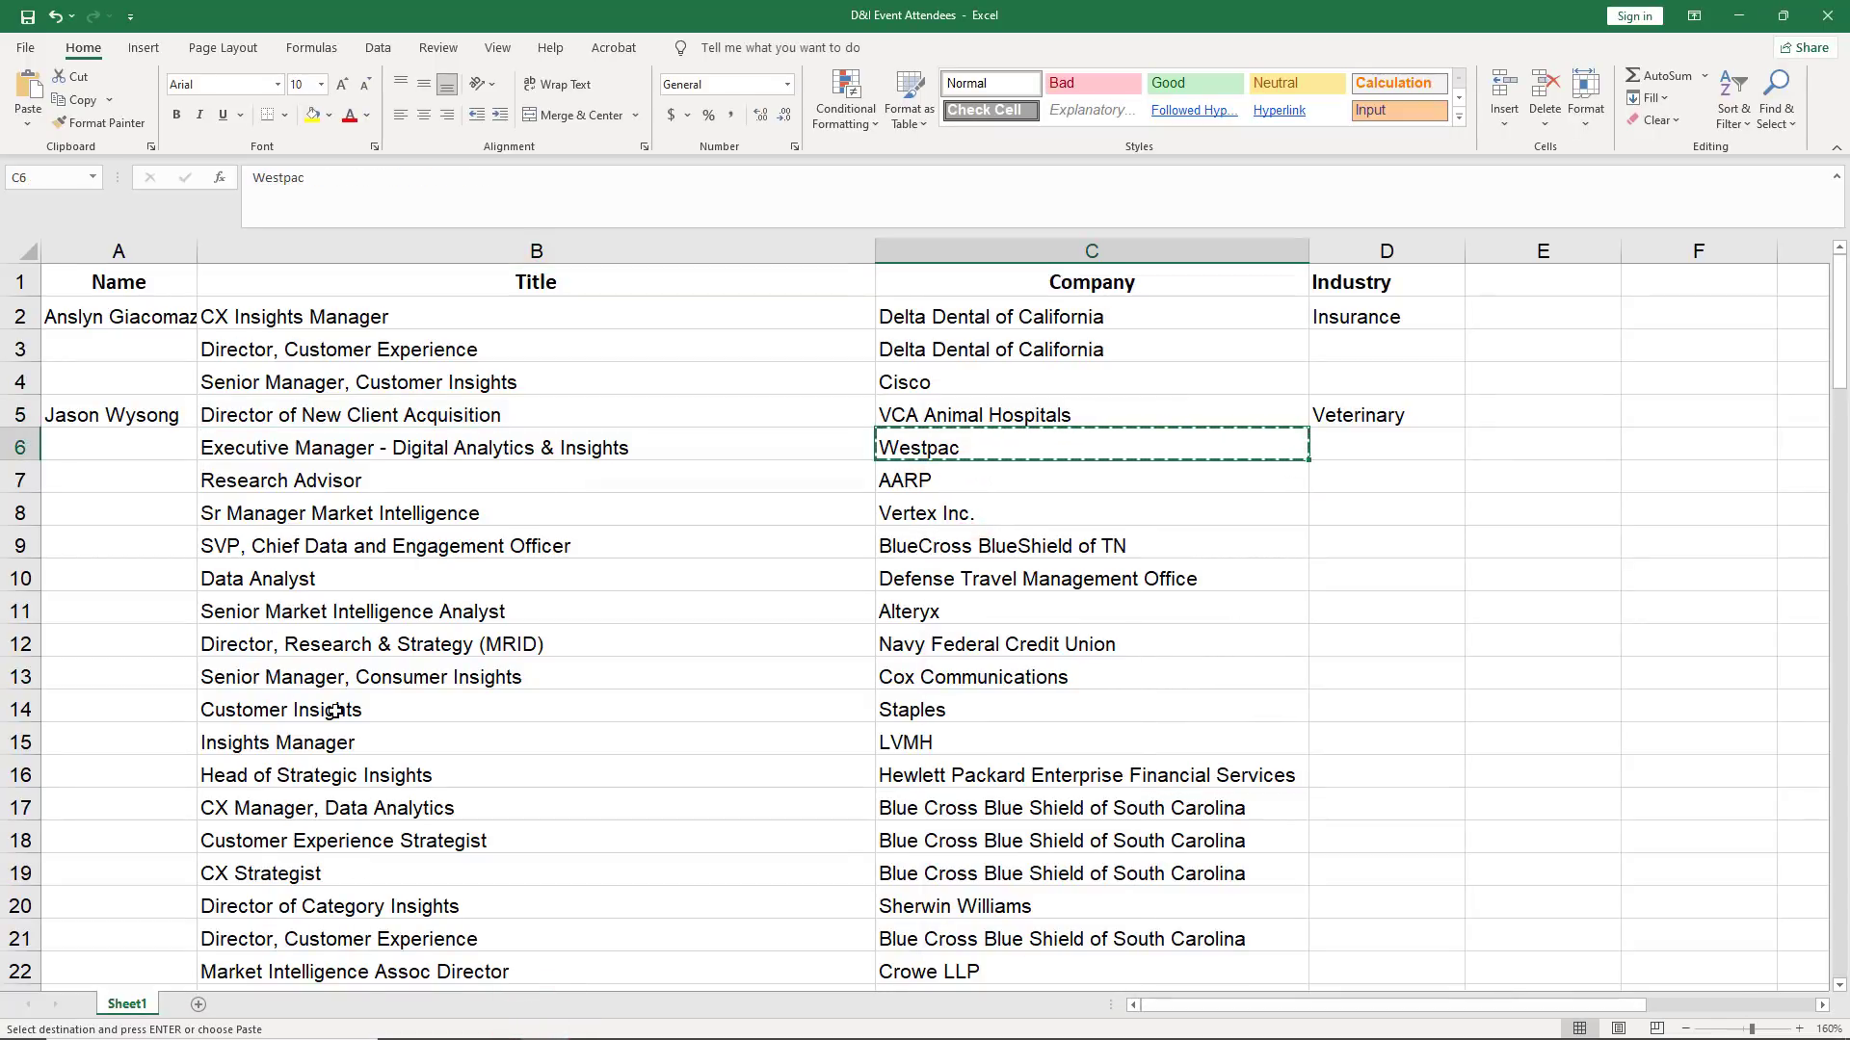
# Step: Switch to Chrome and close all the tabs left over from the VCA Animal Hospitals research, keeping the new tab
pyautogui.click(451, 1023)
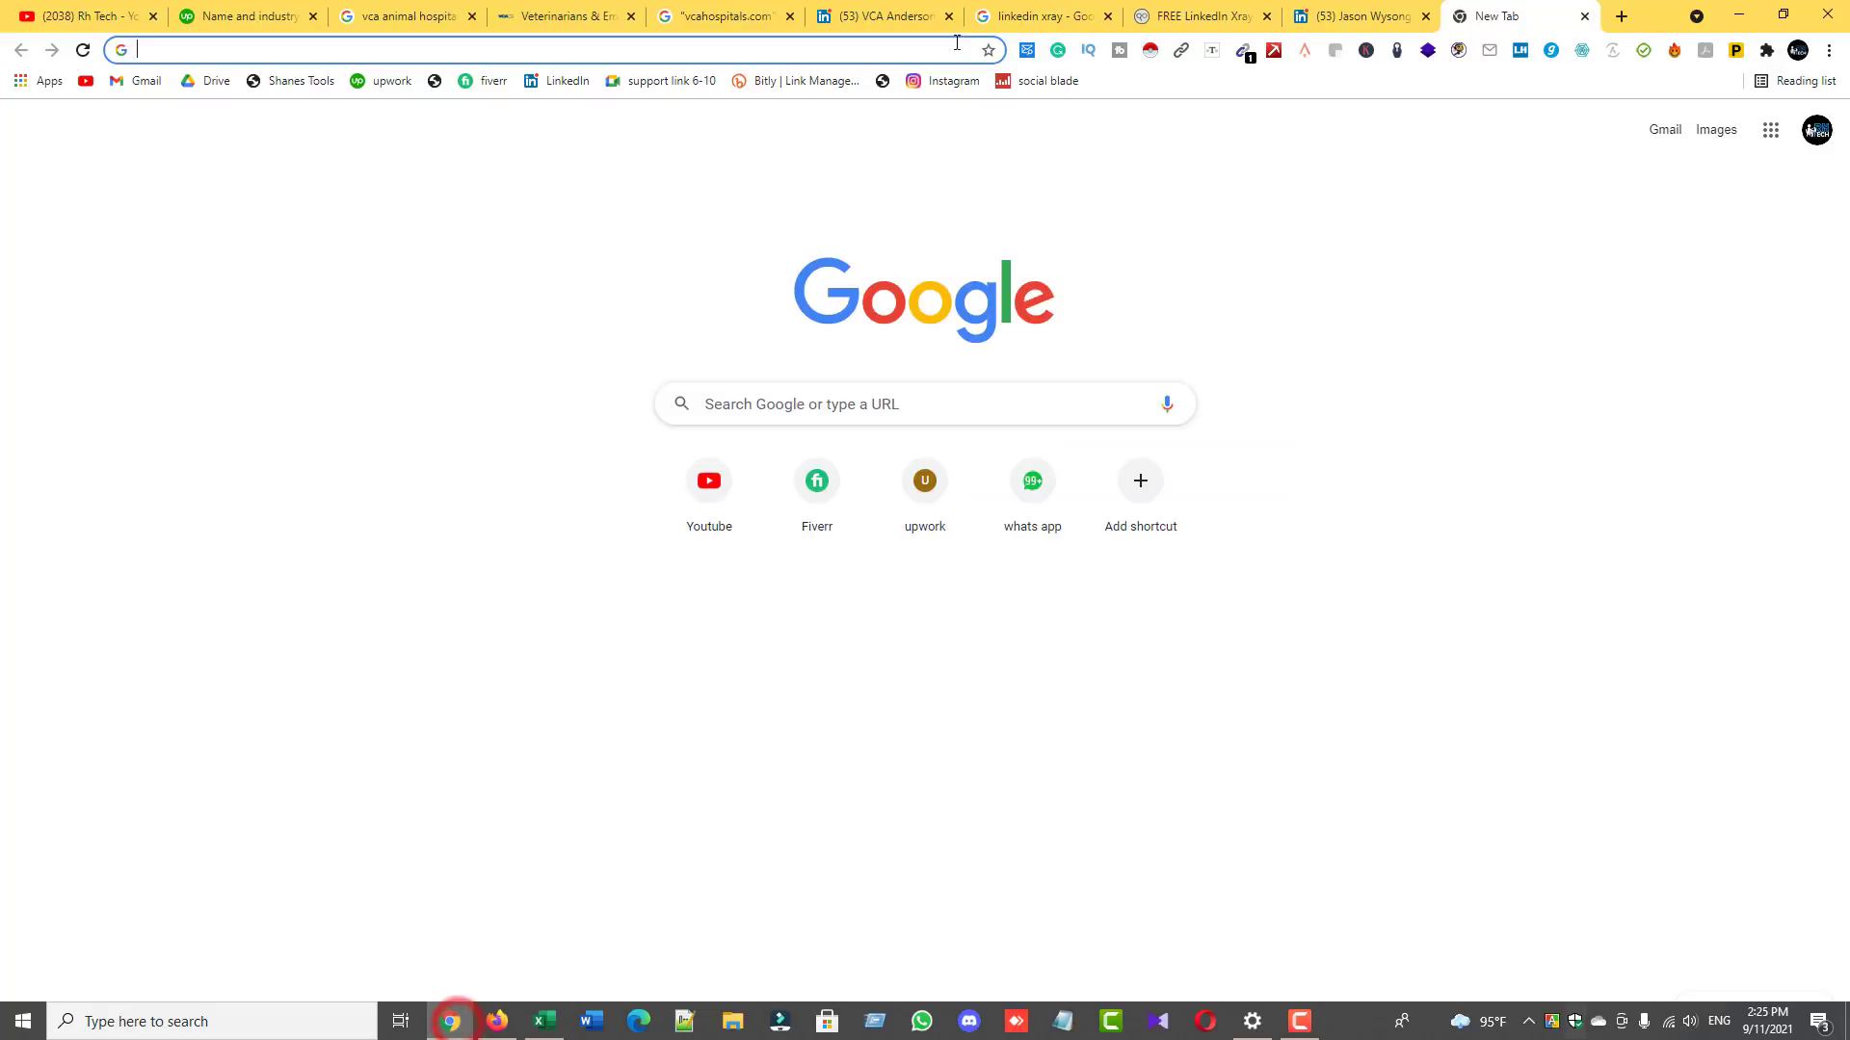
pyautogui.click(452, 16)
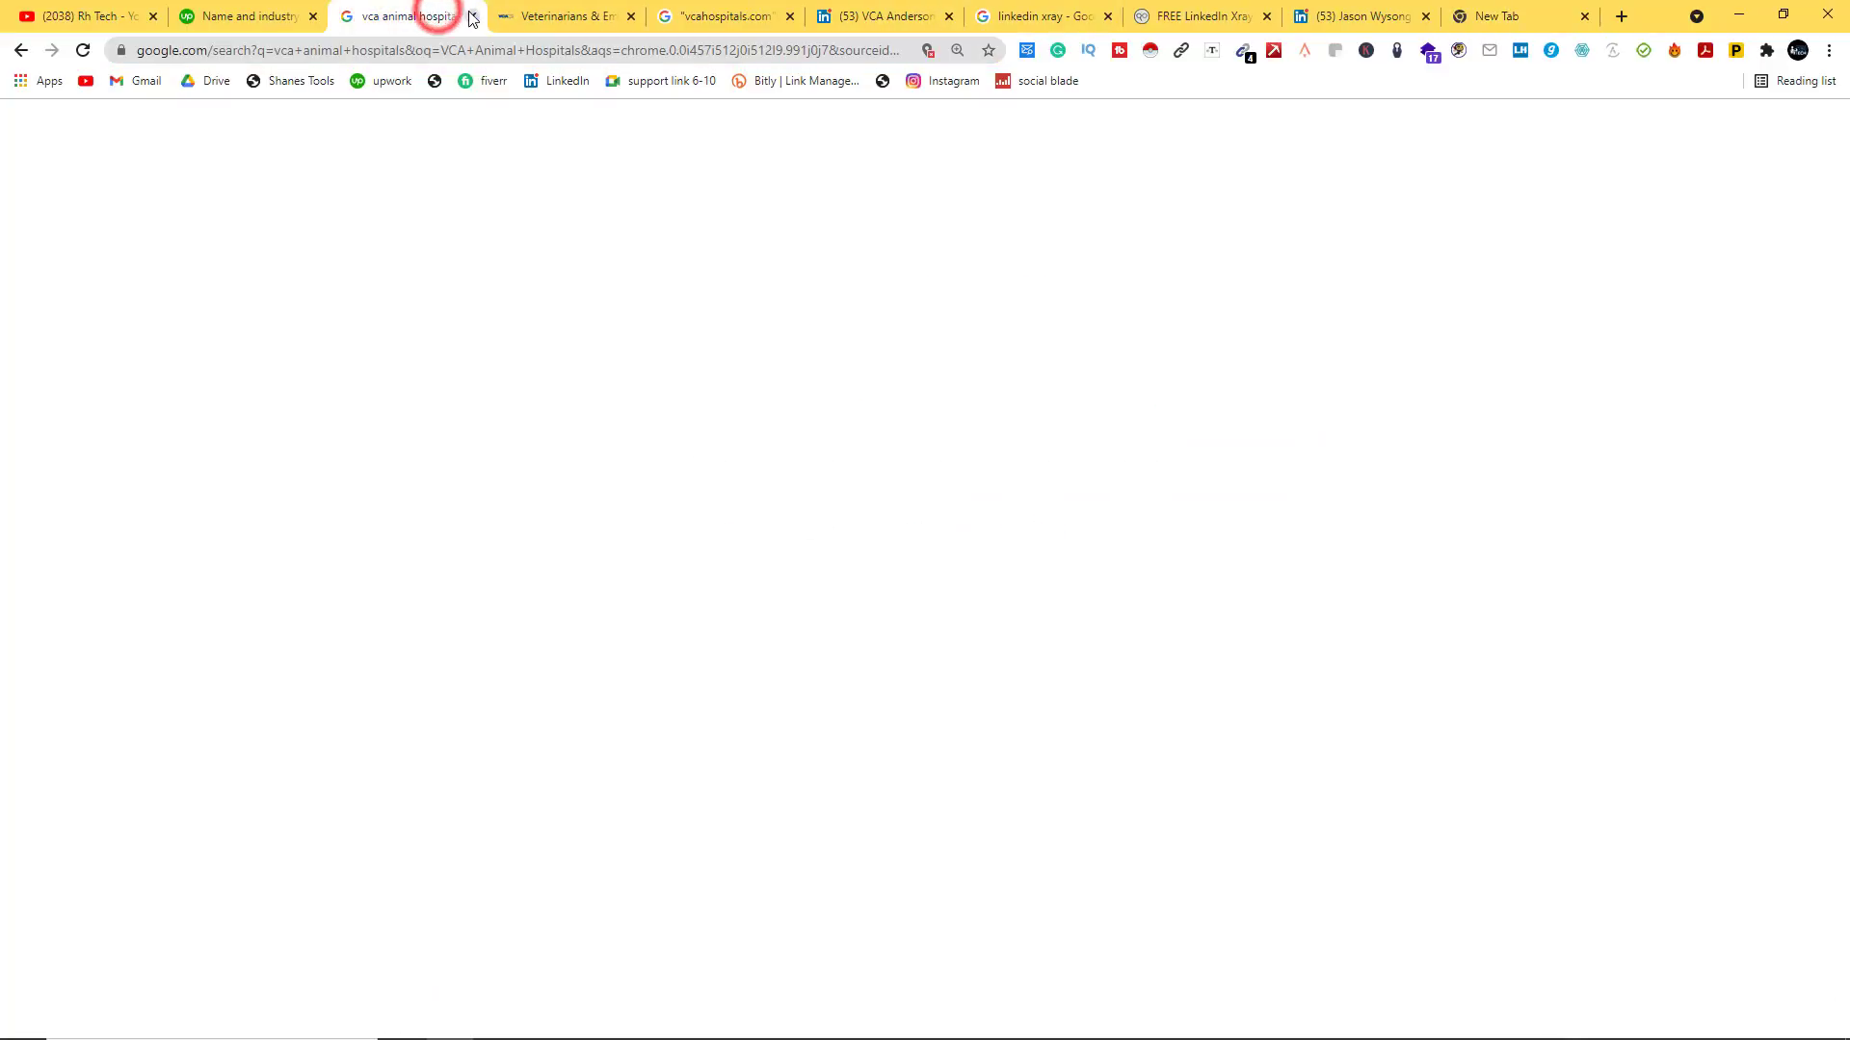
pyautogui.click(473, 17)
pyautogui.click(473, 17)
pyautogui.click(473, 17)
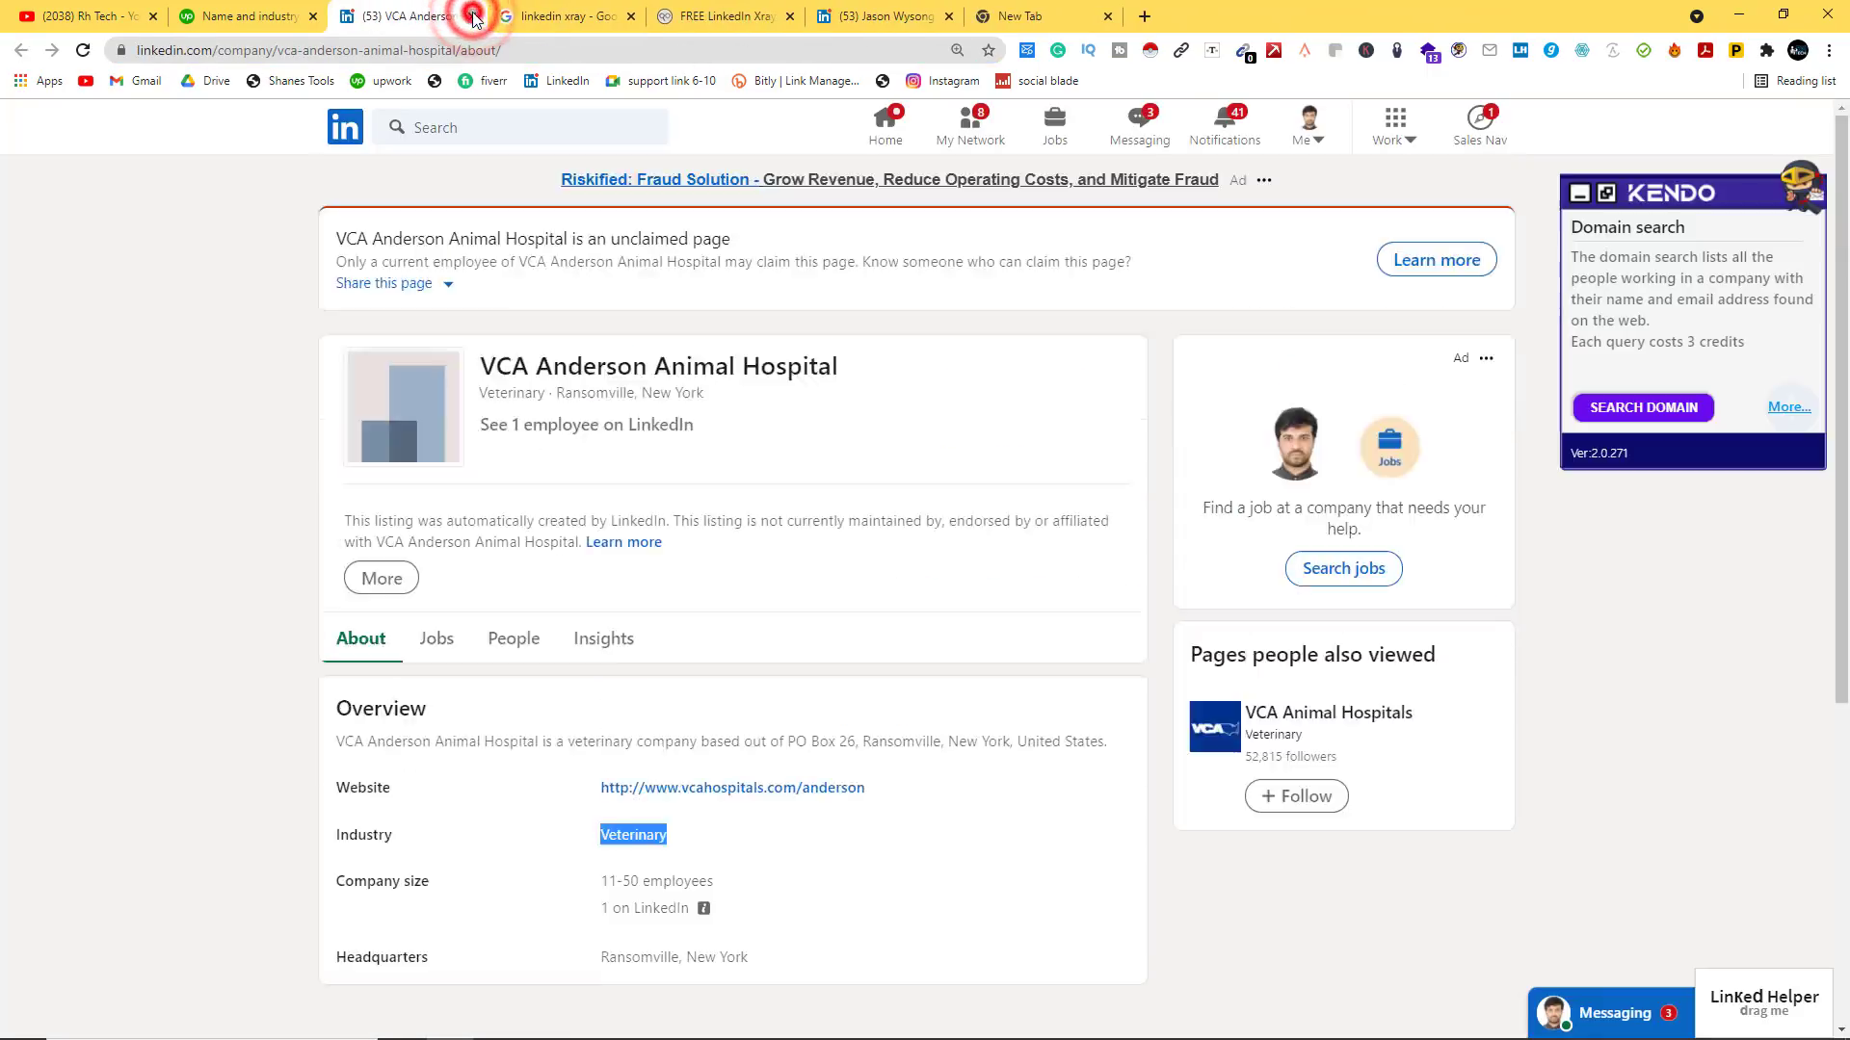
pyautogui.click(473, 17)
pyautogui.click(473, 16)
pyautogui.click(473, 16)
pyautogui.click(473, 17)
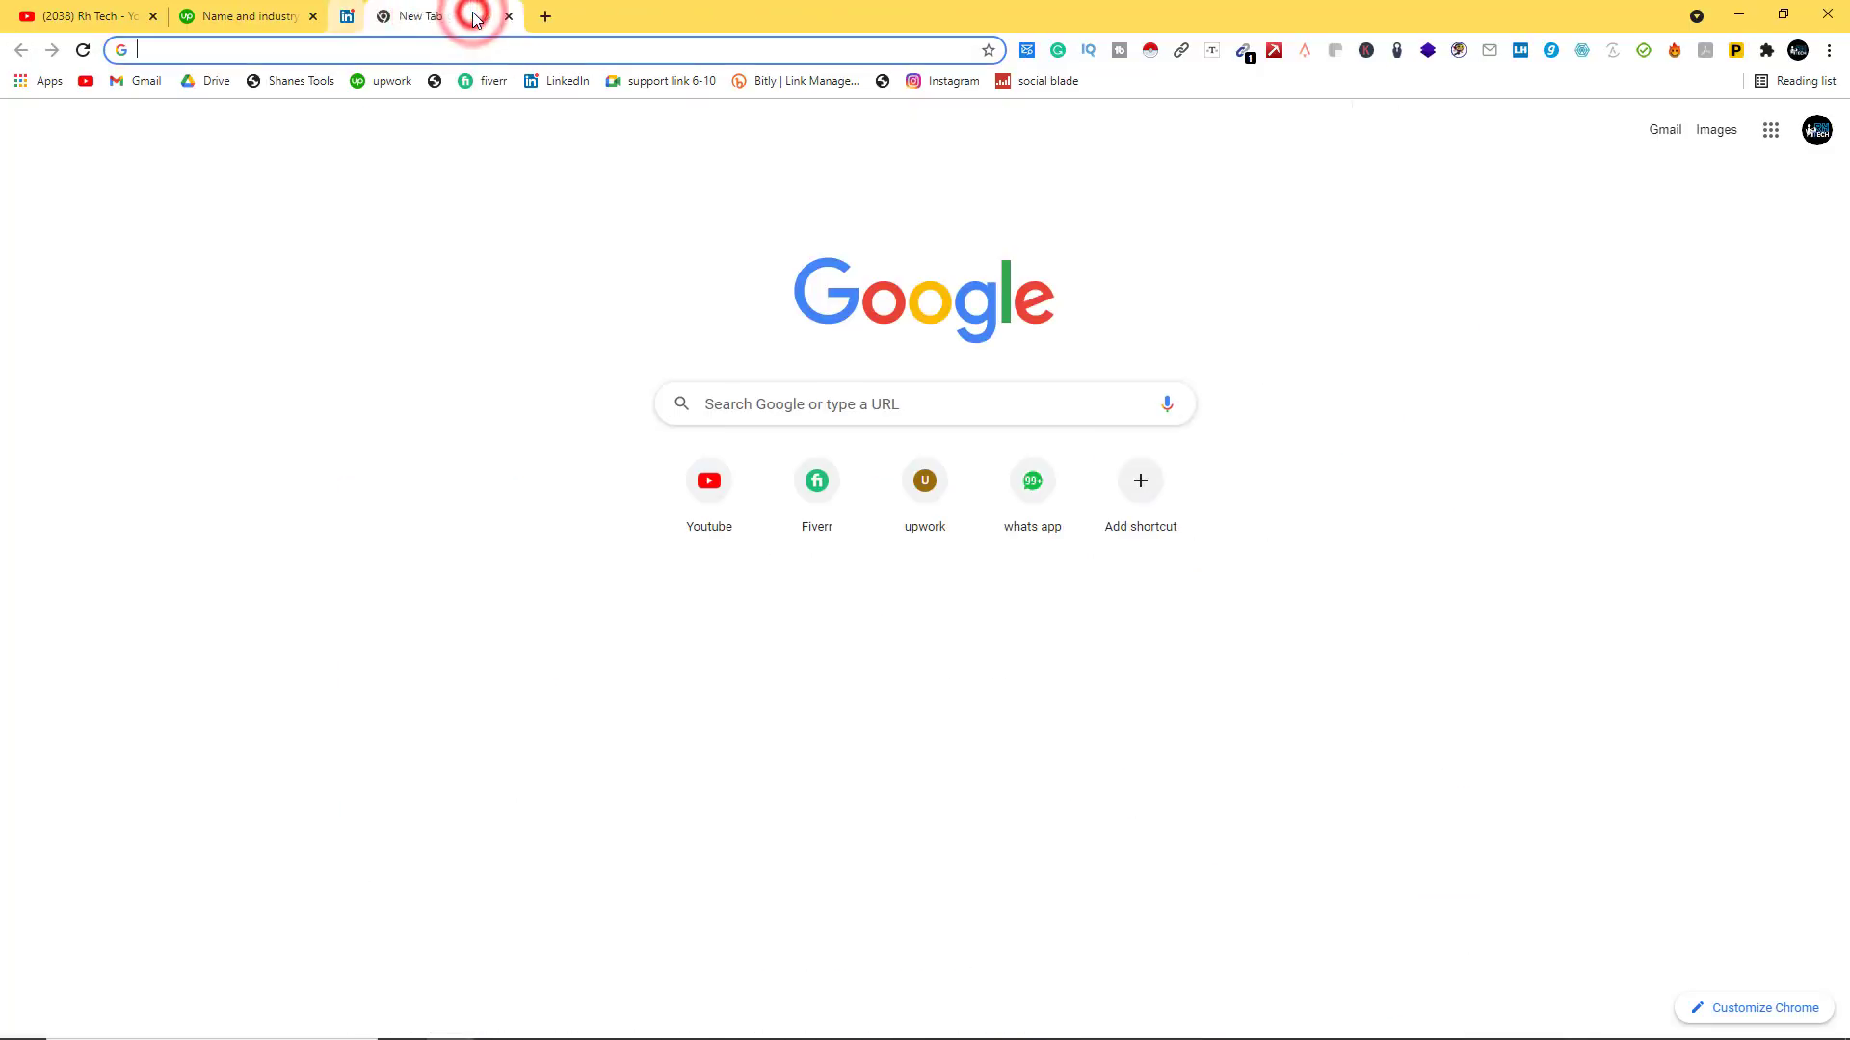
pyautogui.click(473, 16)
pyautogui.click(473, 16)
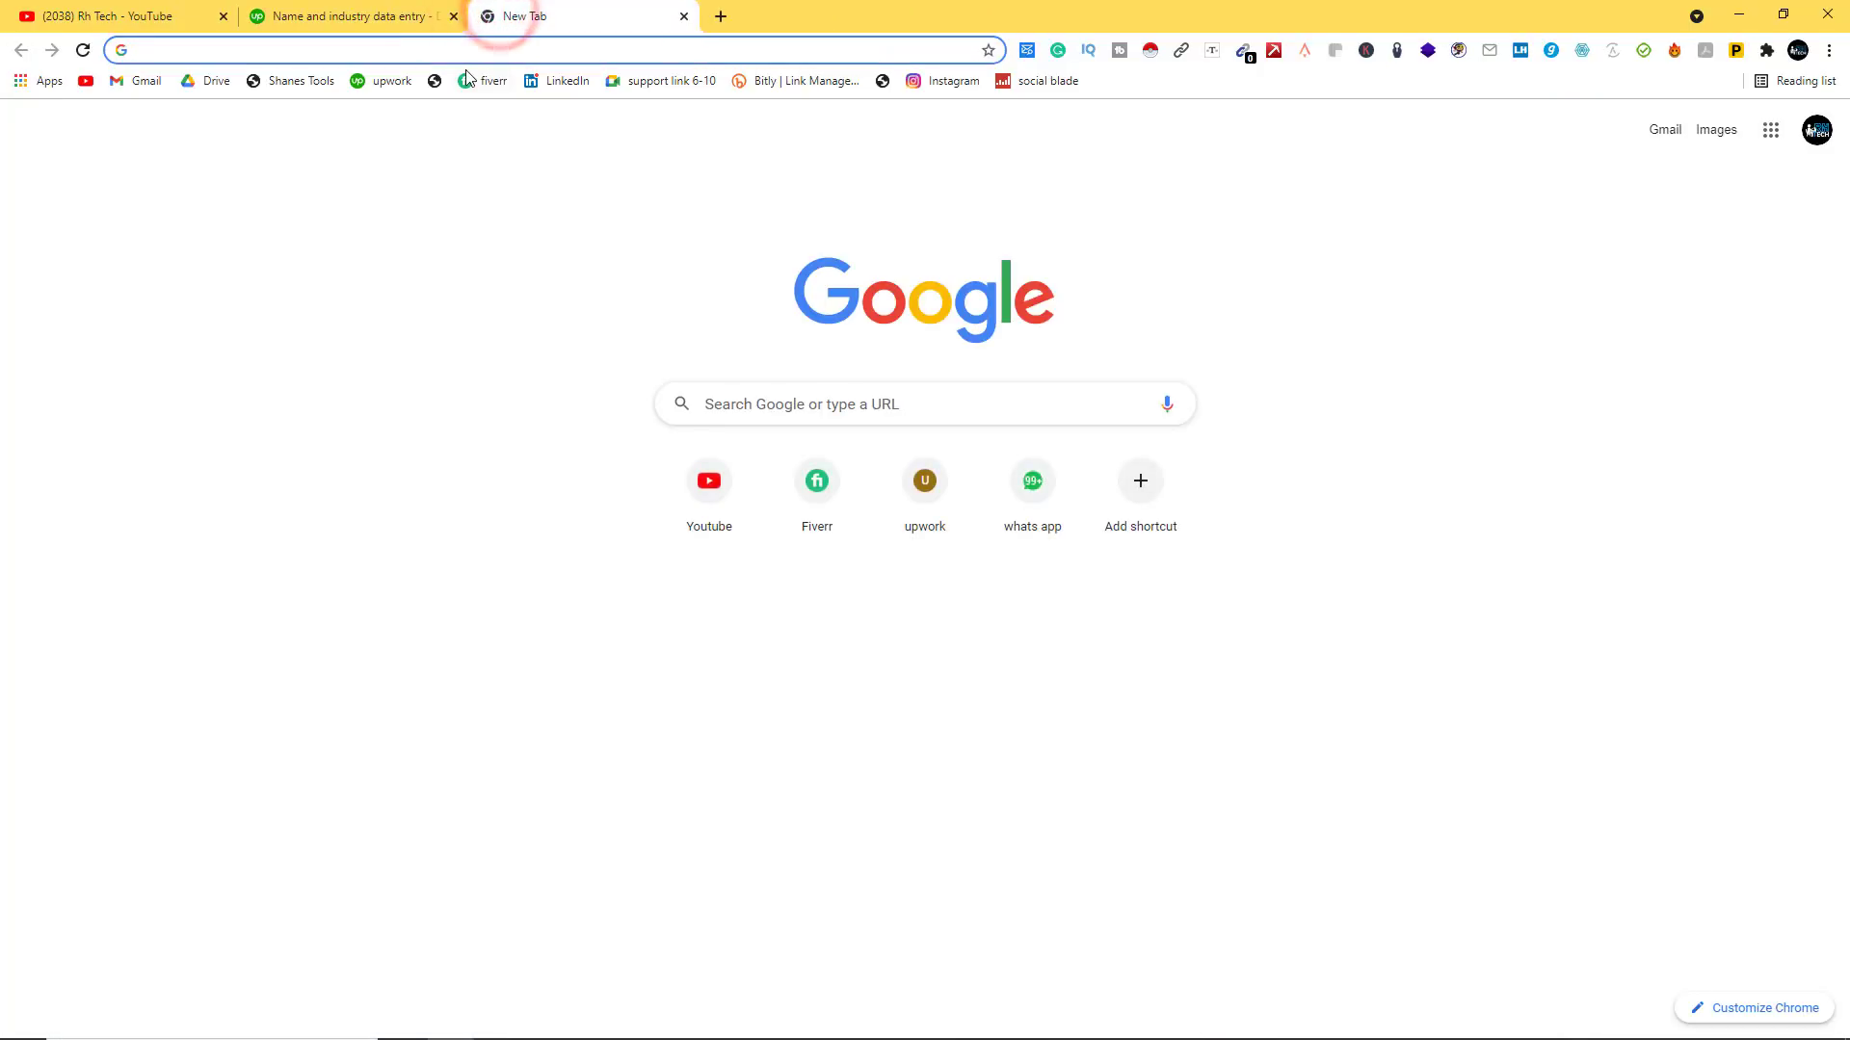
# Step: Search Google for Westpac, open its official website in a new tab and look through the remaining search results
pyautogui.write('Westpac')
pyautogui.press('Return')
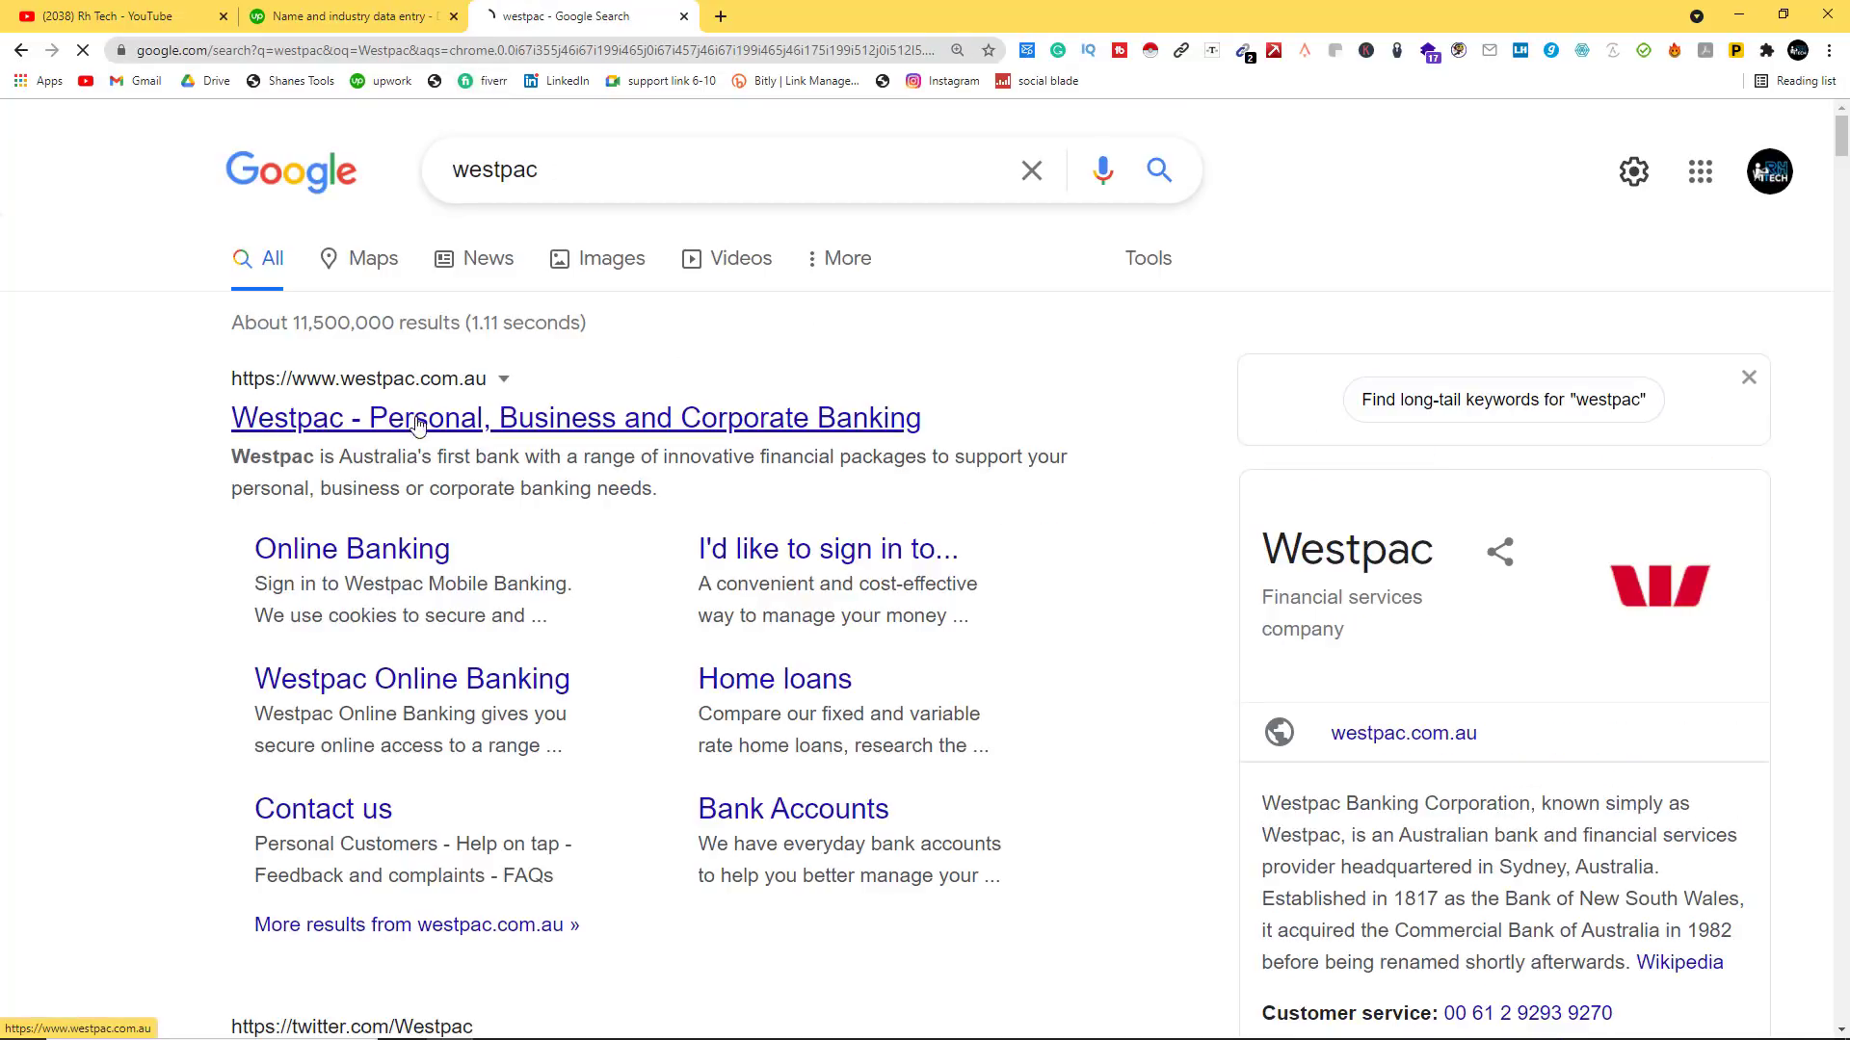
pyautogui.scroll(-10, 1645, 823)
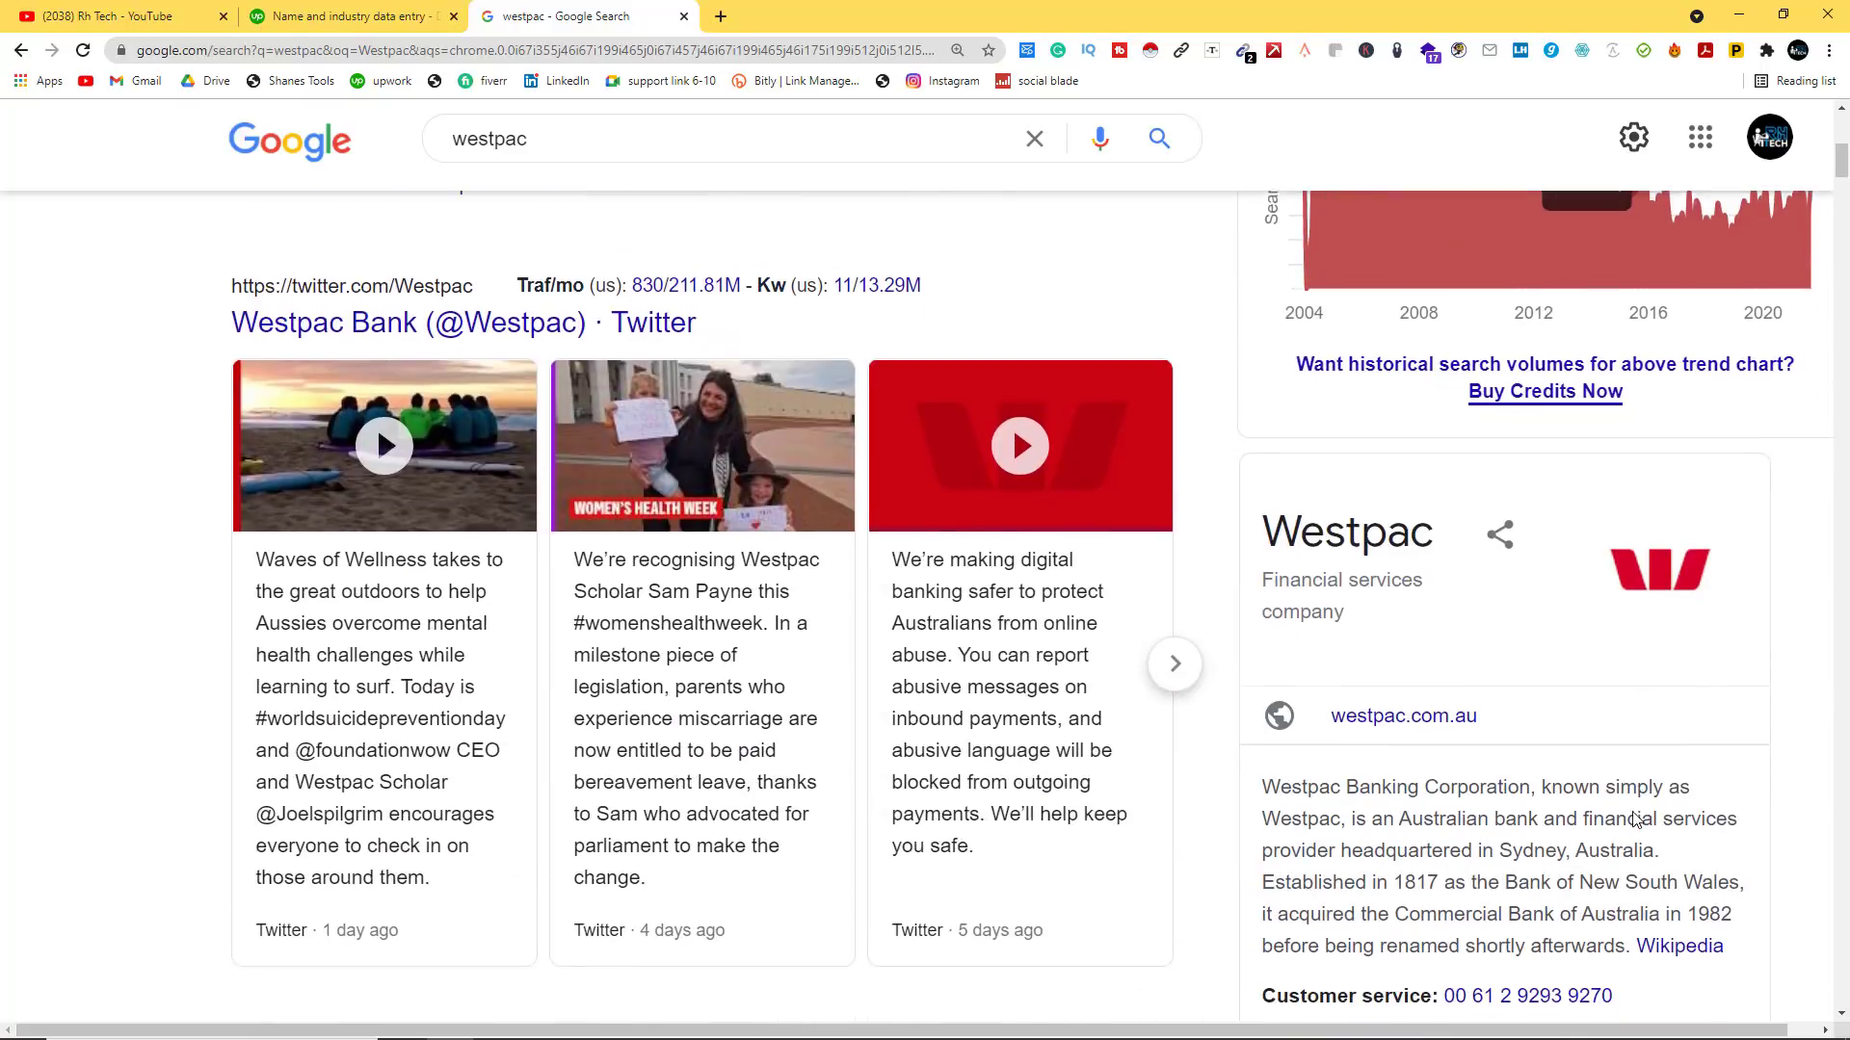
pyautogui.click(1353, 624)
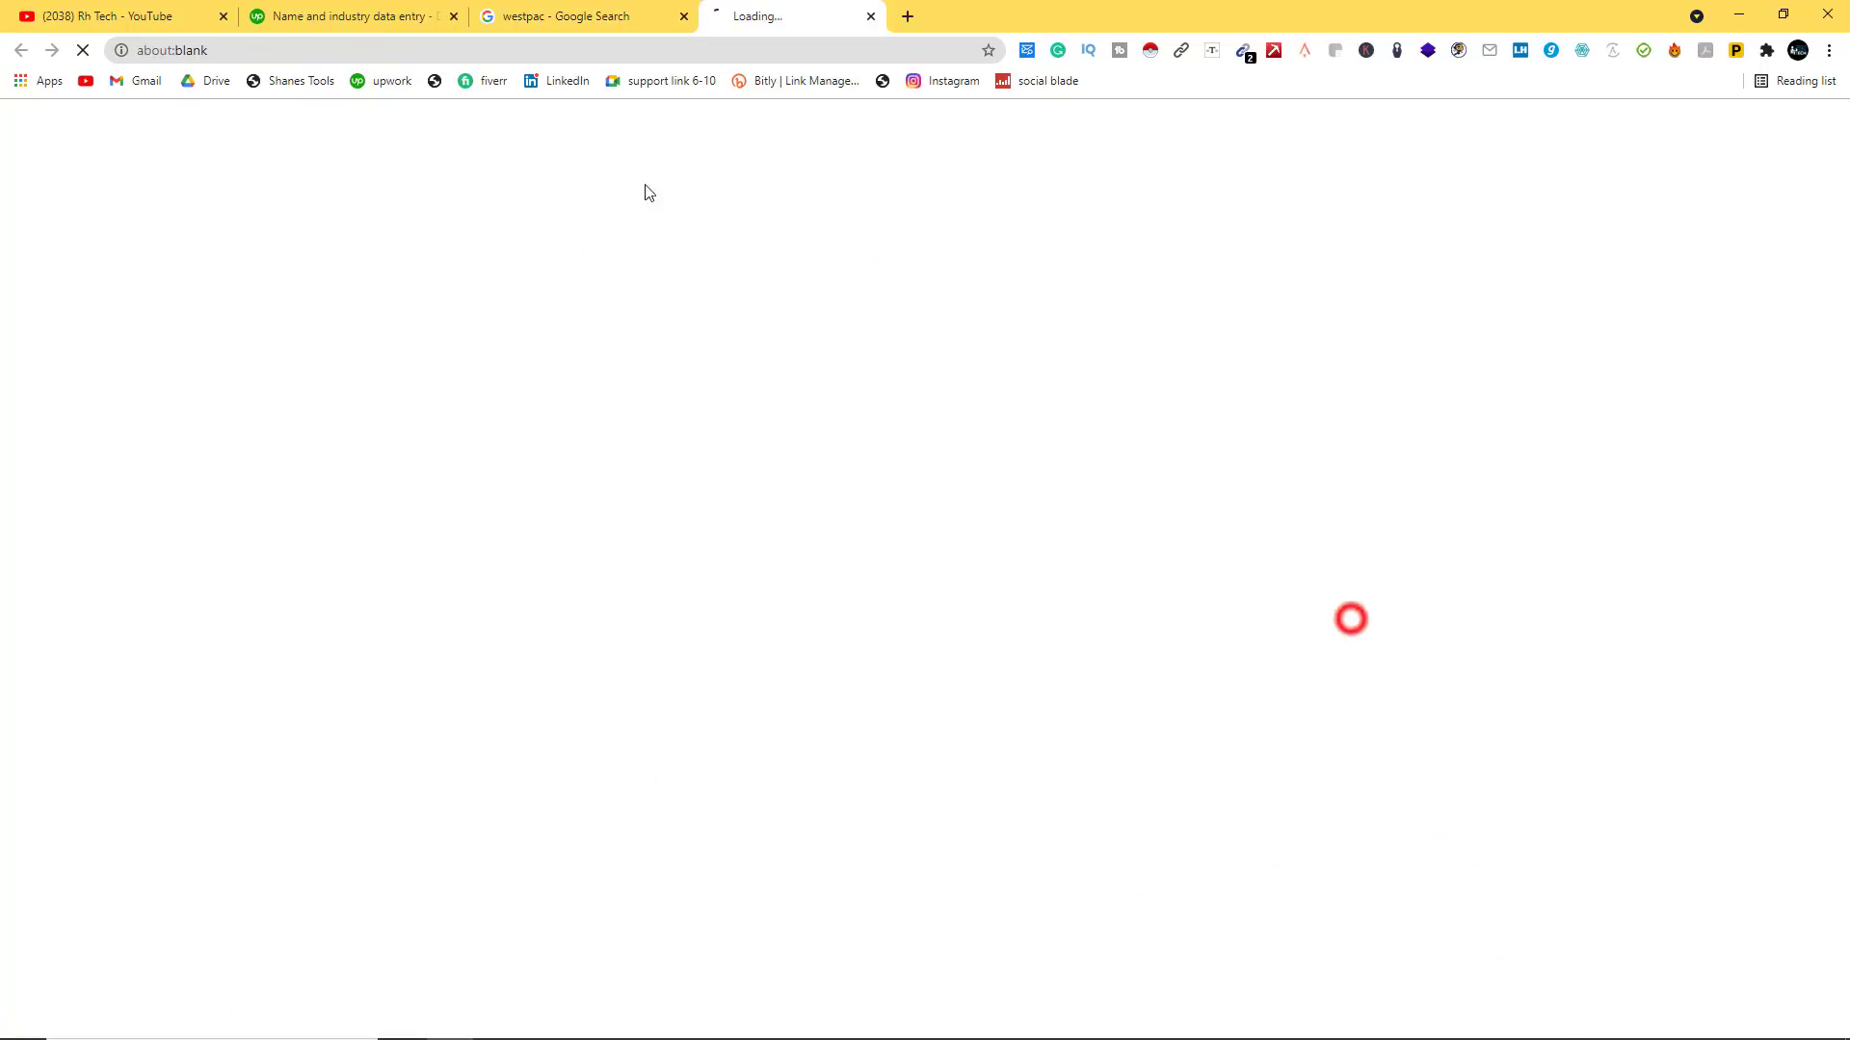
pyautogui.click(606, 15)
pyautogui.scroll(-9, 511, 328)
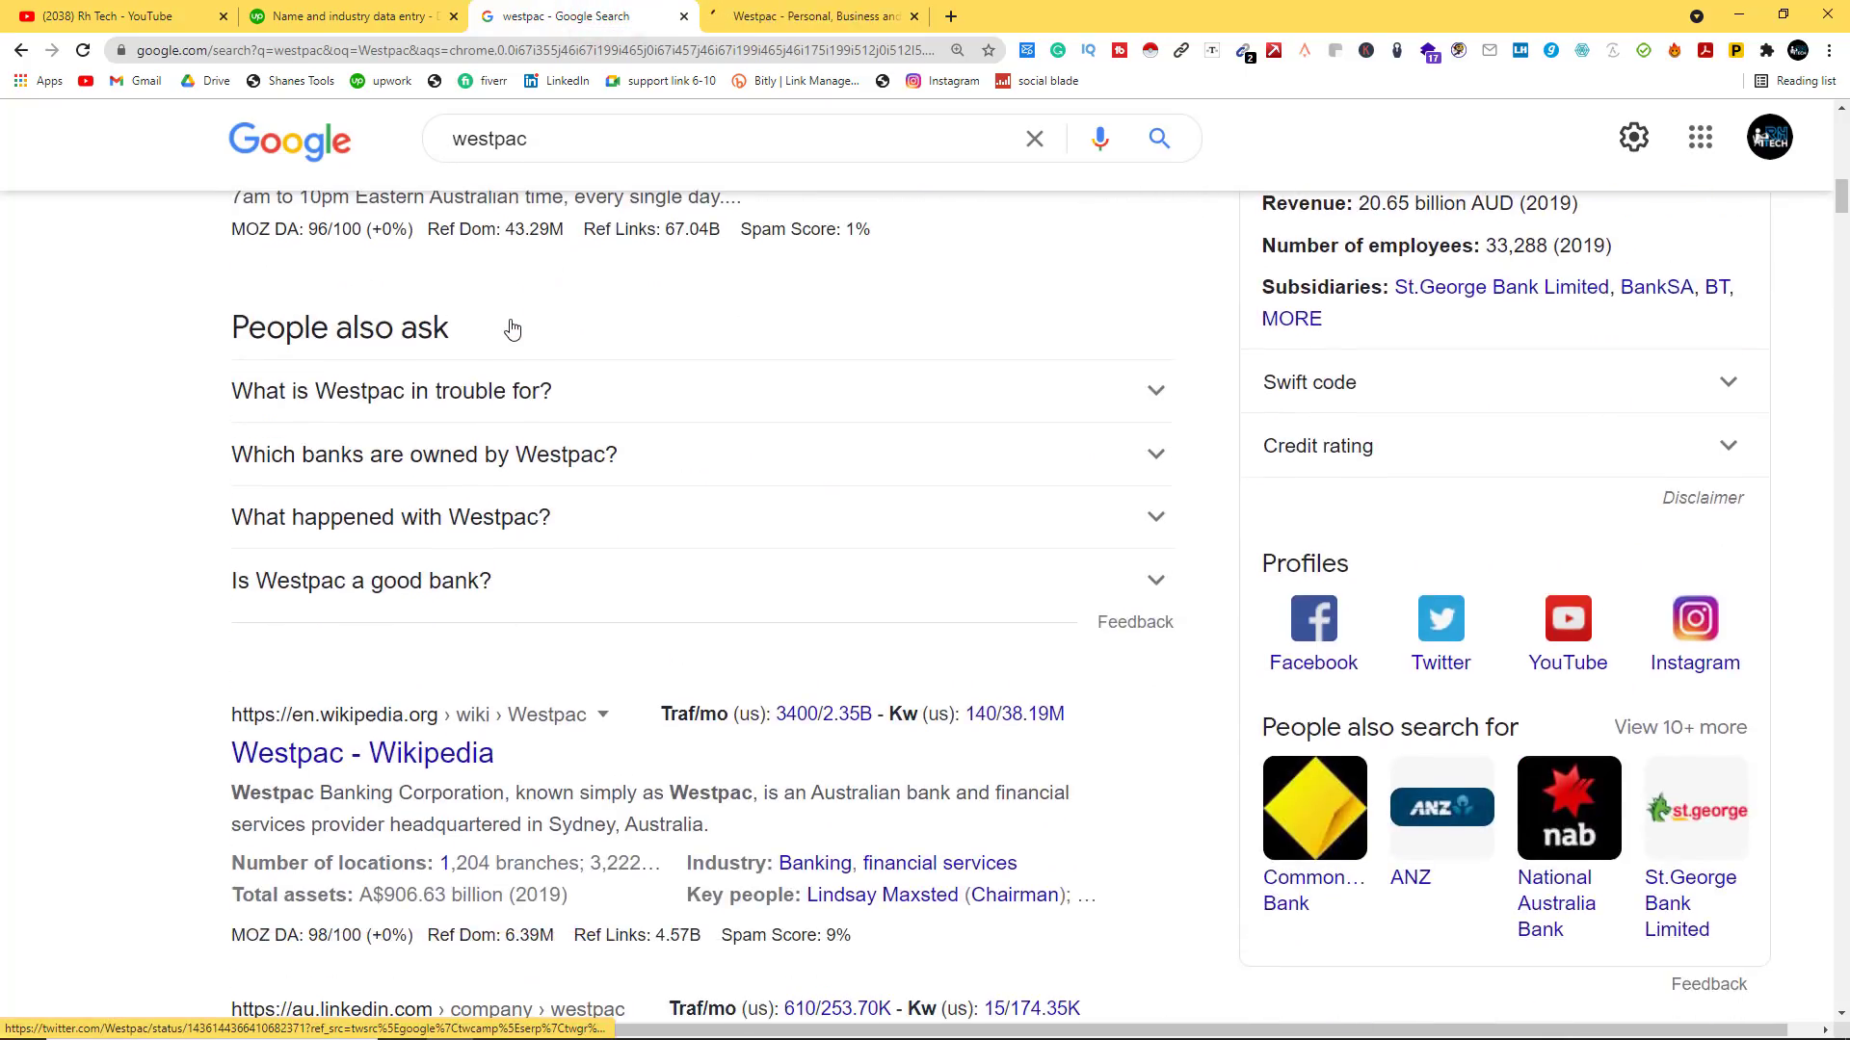
pyautogui.scroll(7, 508, 322)
pyautogui.click(837, 13)
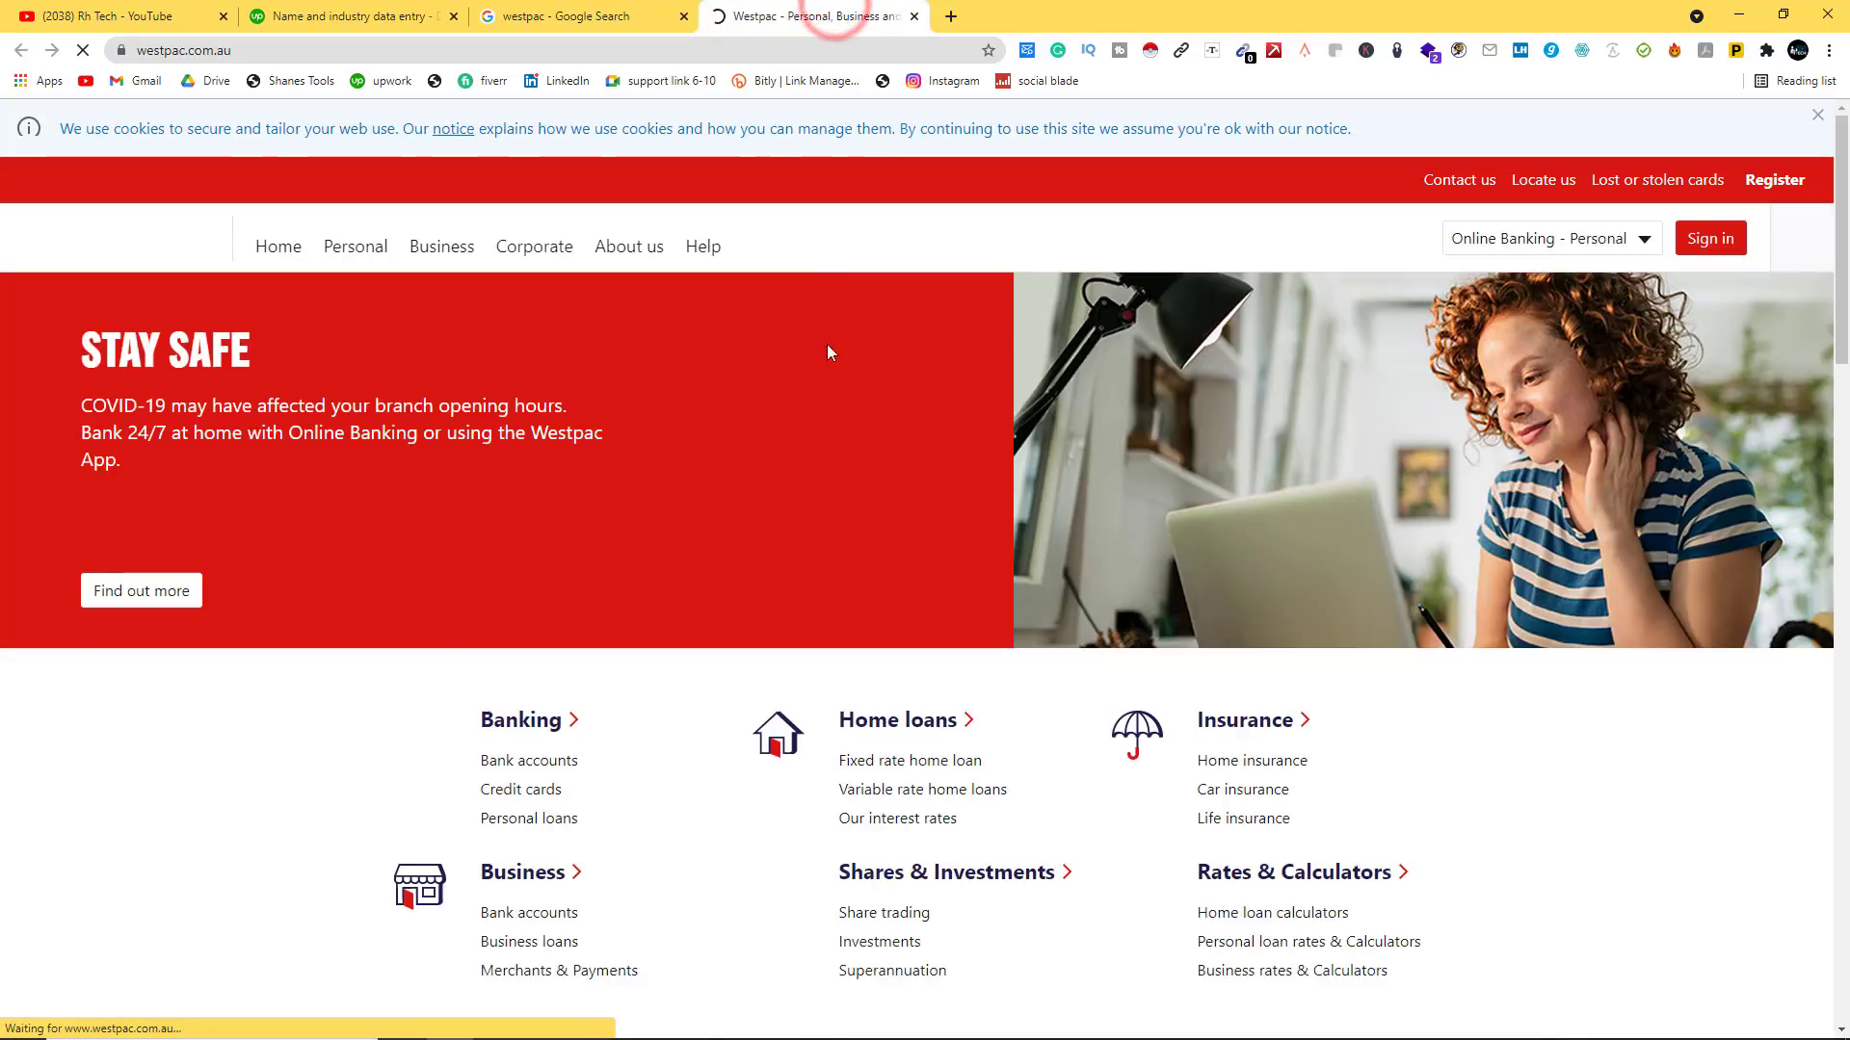
# Step: Open Westpac's LinkedIn page from the website footer and display the company overview in its About section
pyautogui.scroll(-7, 838, 414)
pyautogui.scroll(-10, 842, 414)
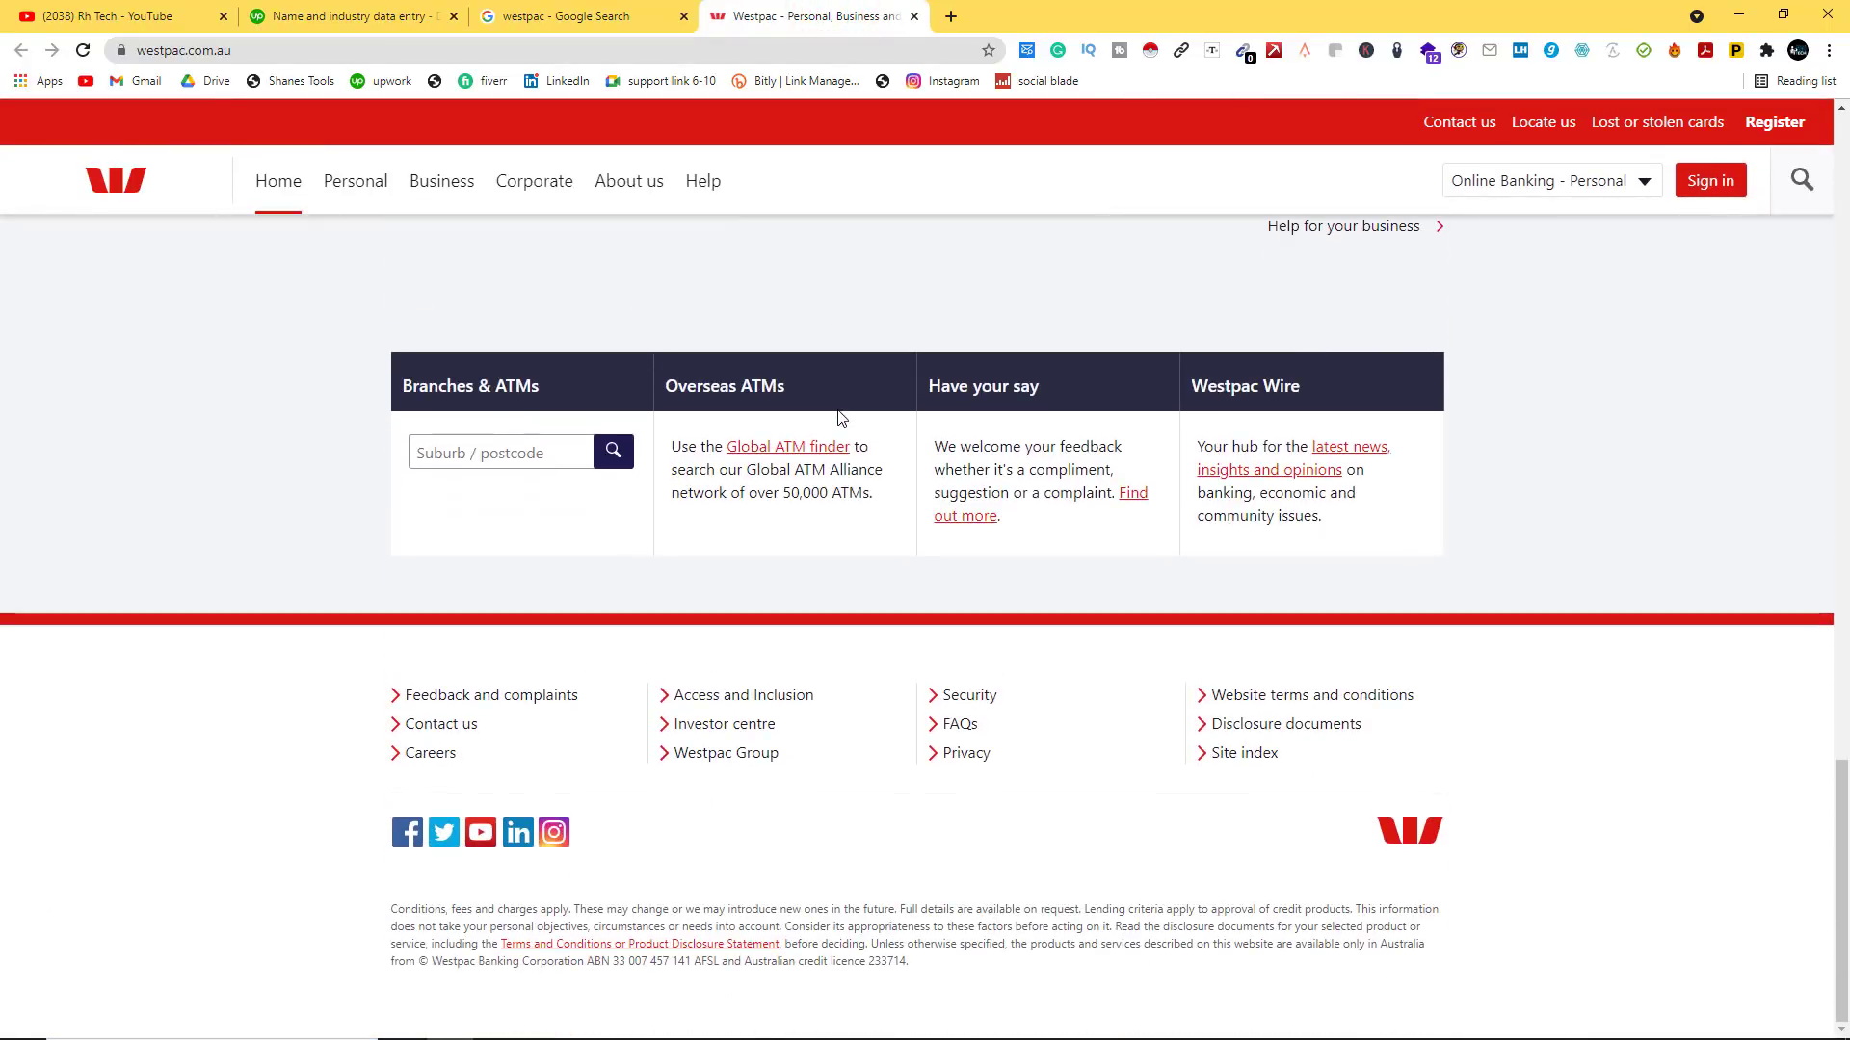
pyautogui.click(517, 834)
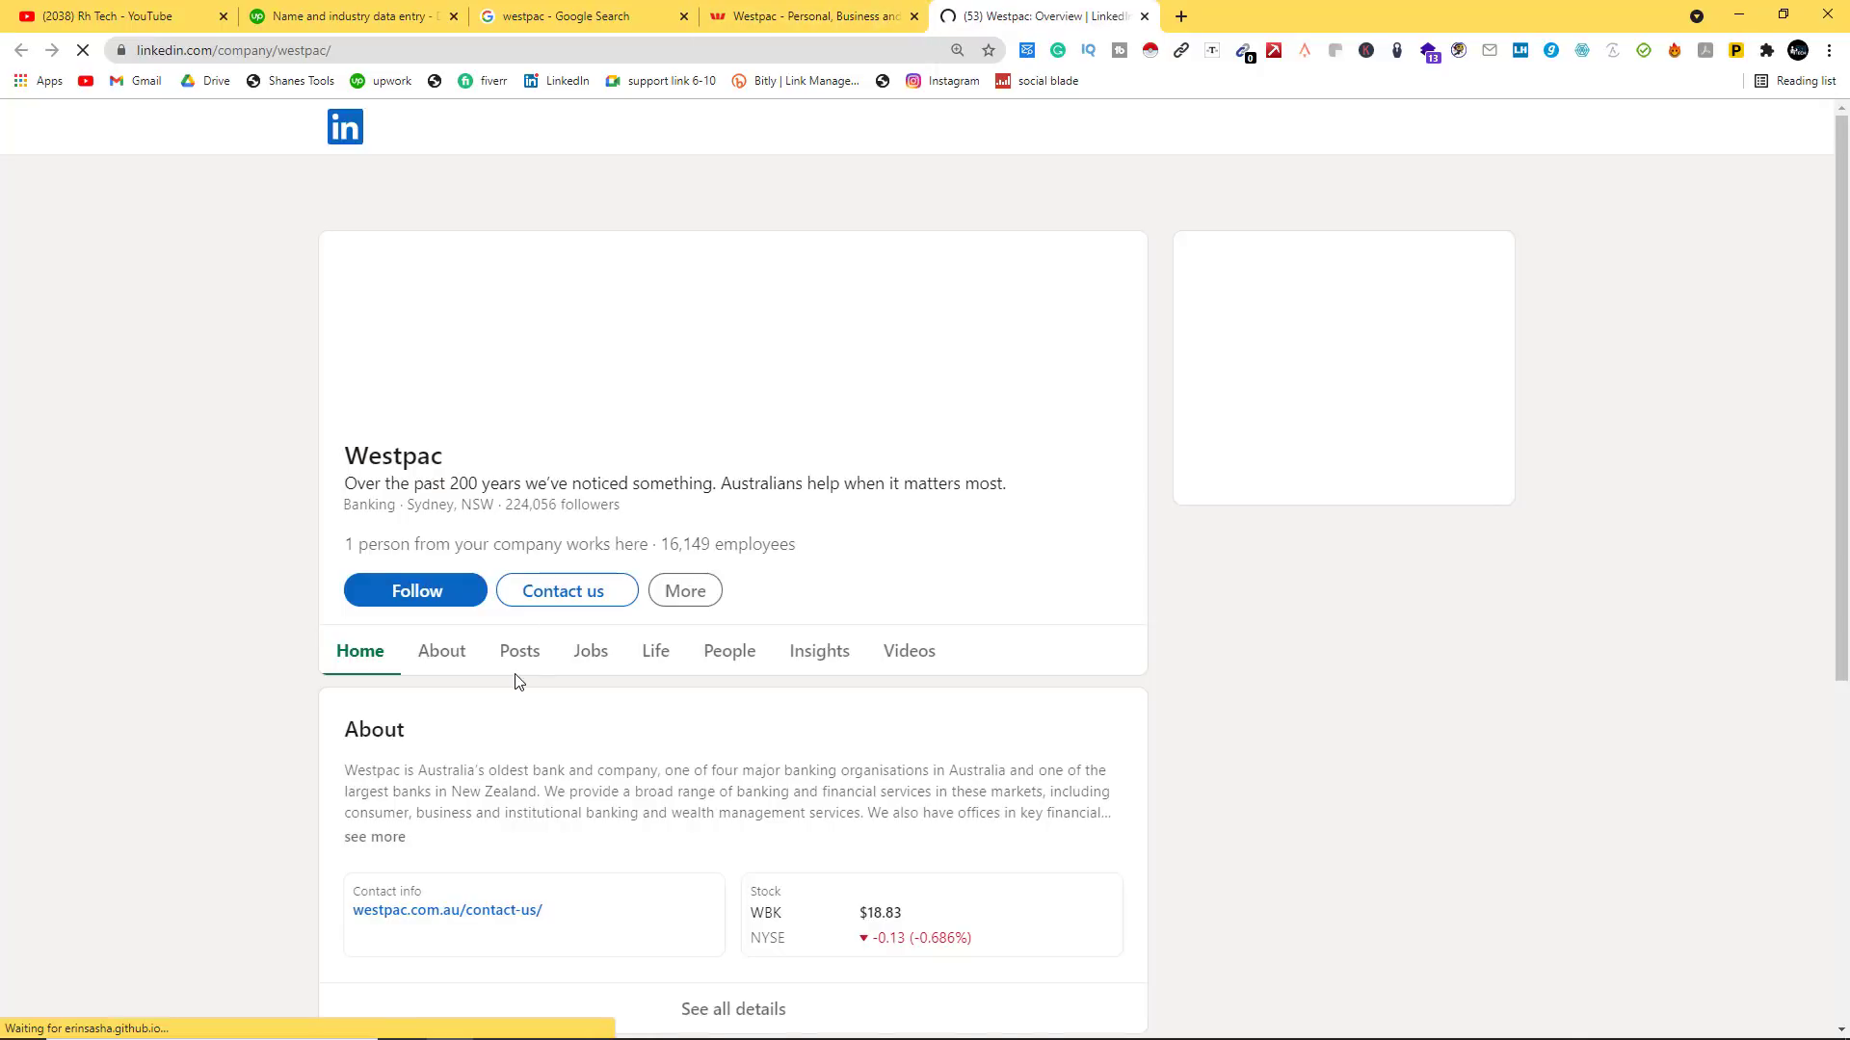
pyautogui.click(420, 651)
pyautogui.scroll(-4, 660, 547)
pyautogui.scroll(-3, 660, 547)
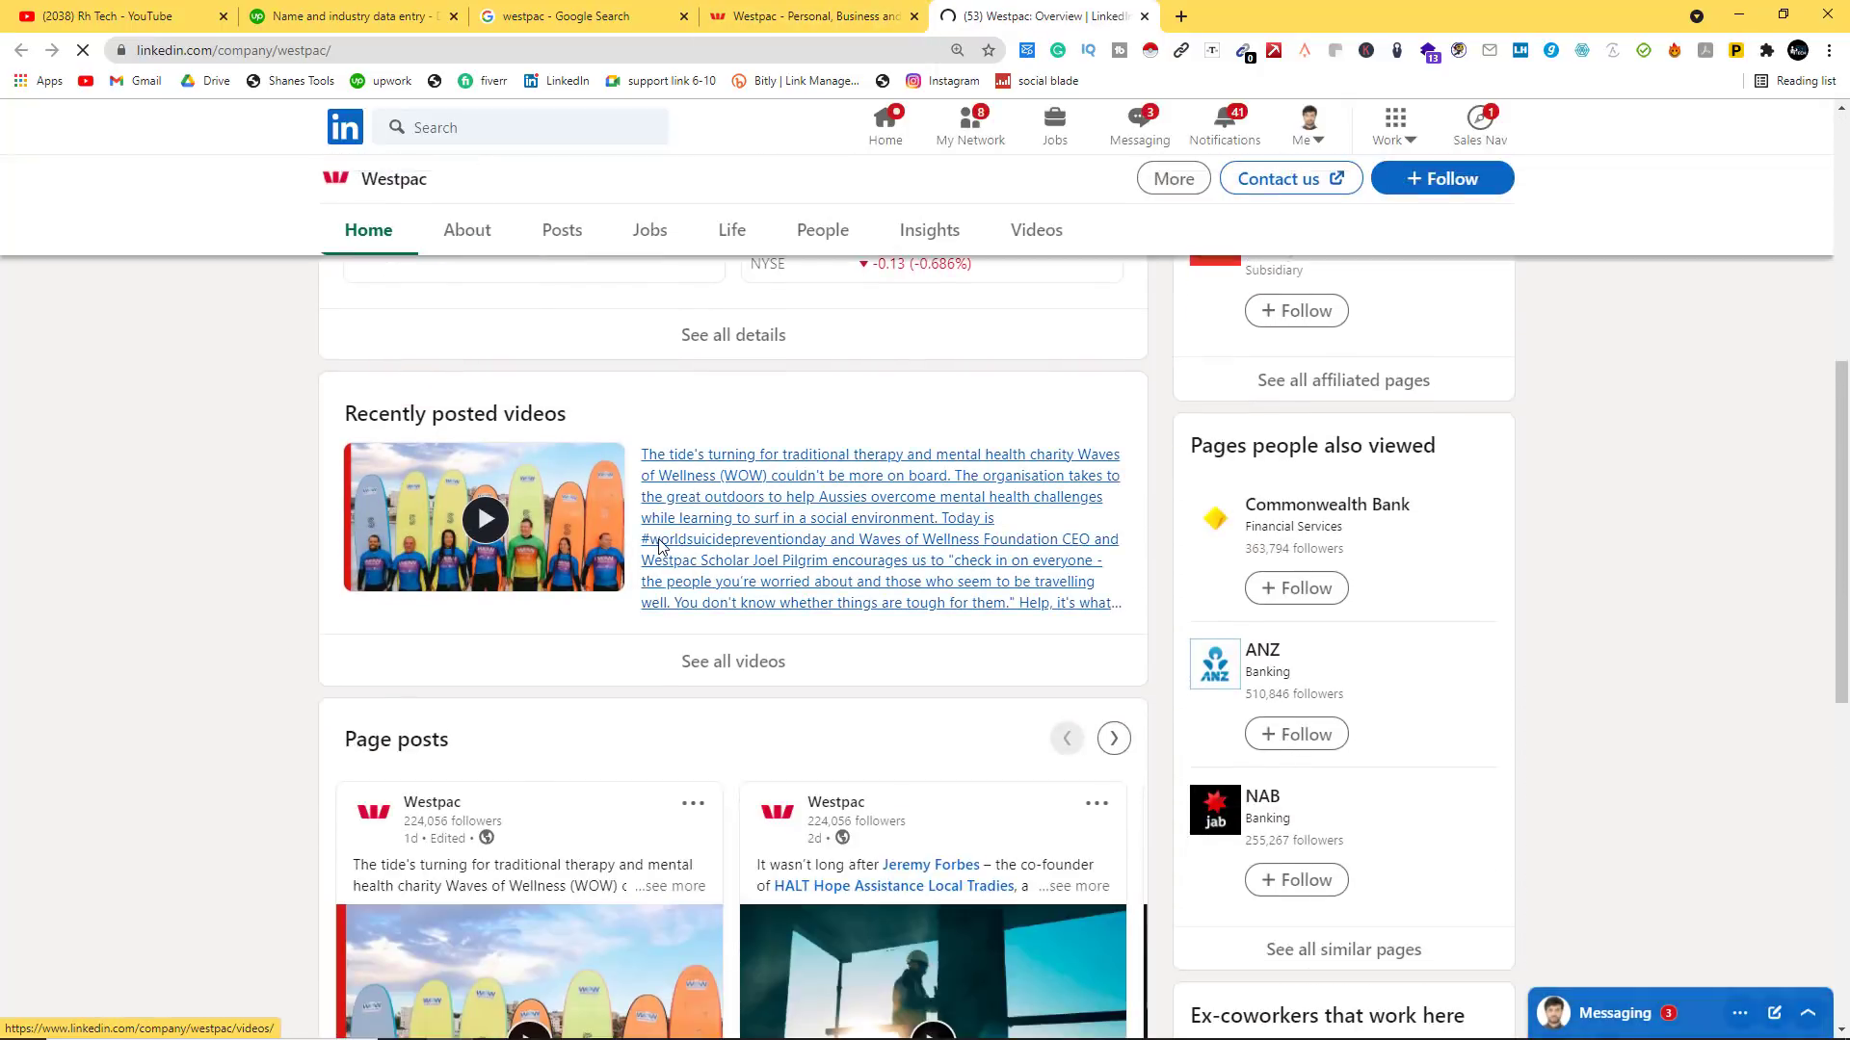
pyautogui.scroll(-4, 495, 448)
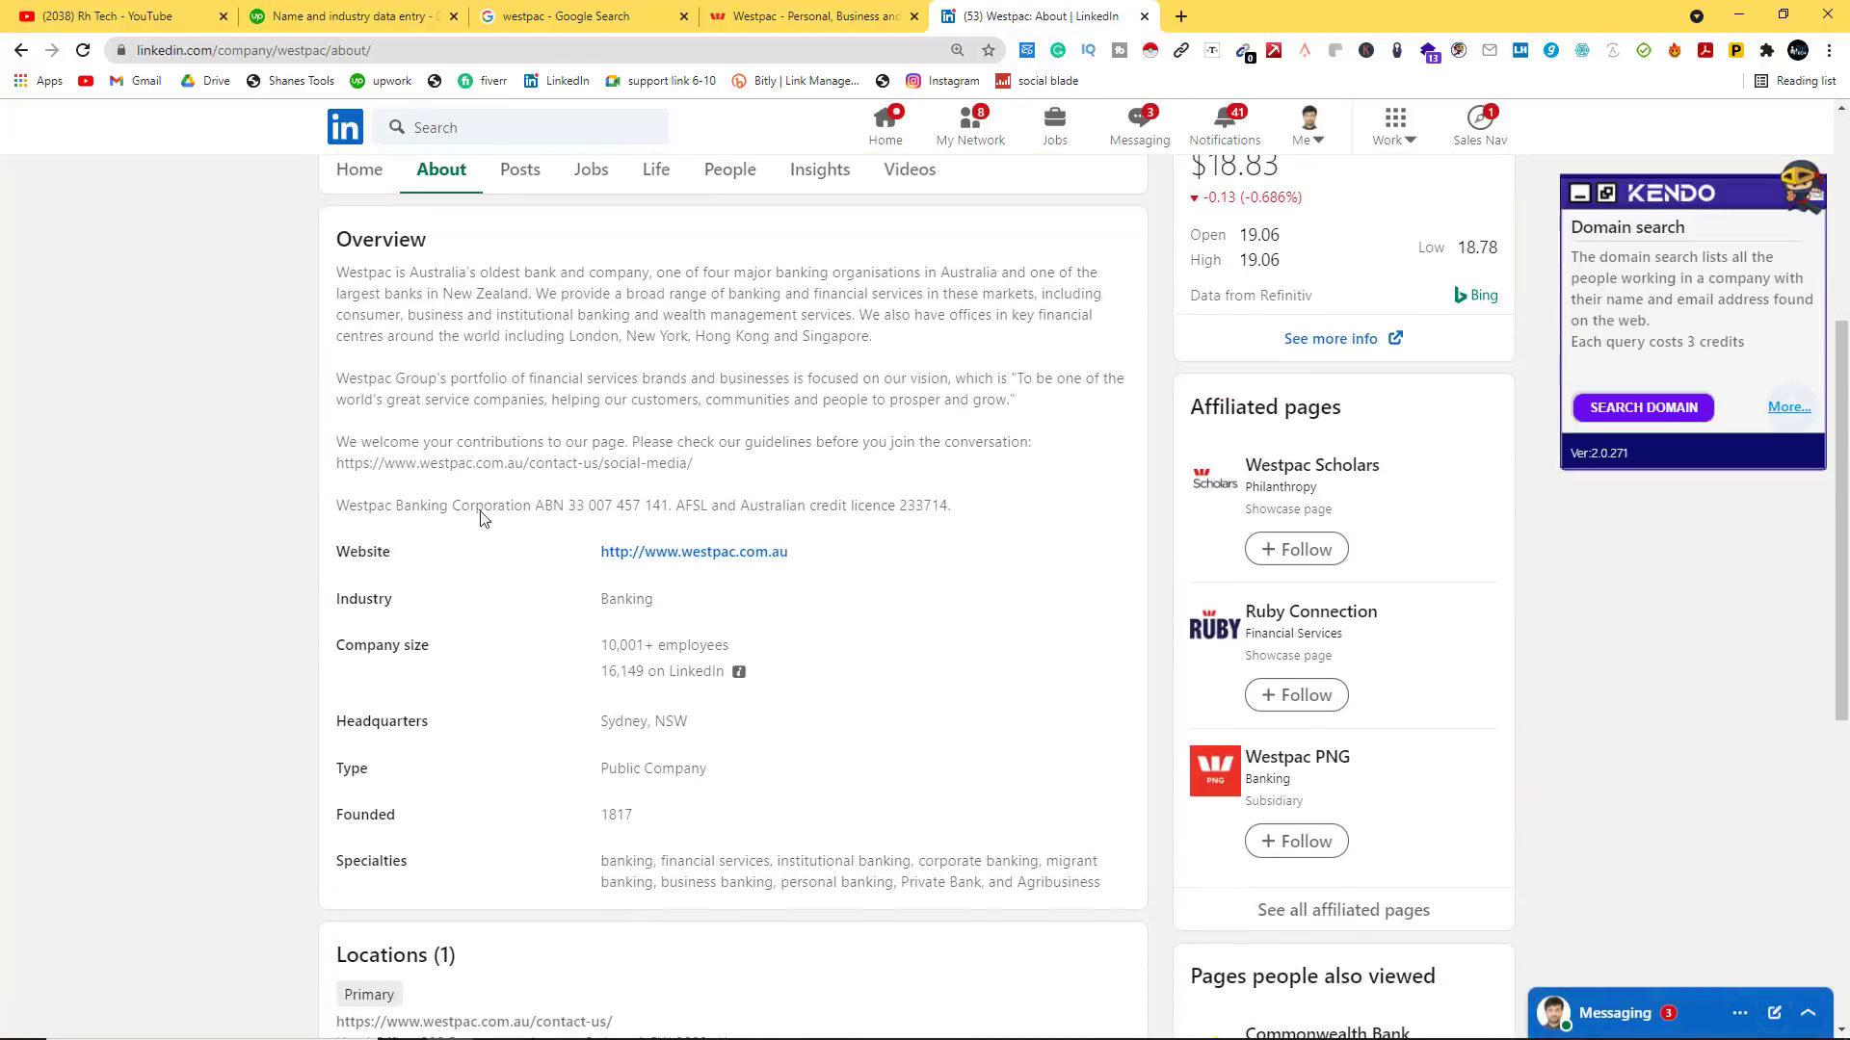
# Step: Copy the industry Banking from the LinkedIn overview and paste it into Industry cell D6 of the Excel workbook
pyautogui.rightClick(617, 598)
pyautogui.click(628, 613)
pyautogui.click(544, 1023)
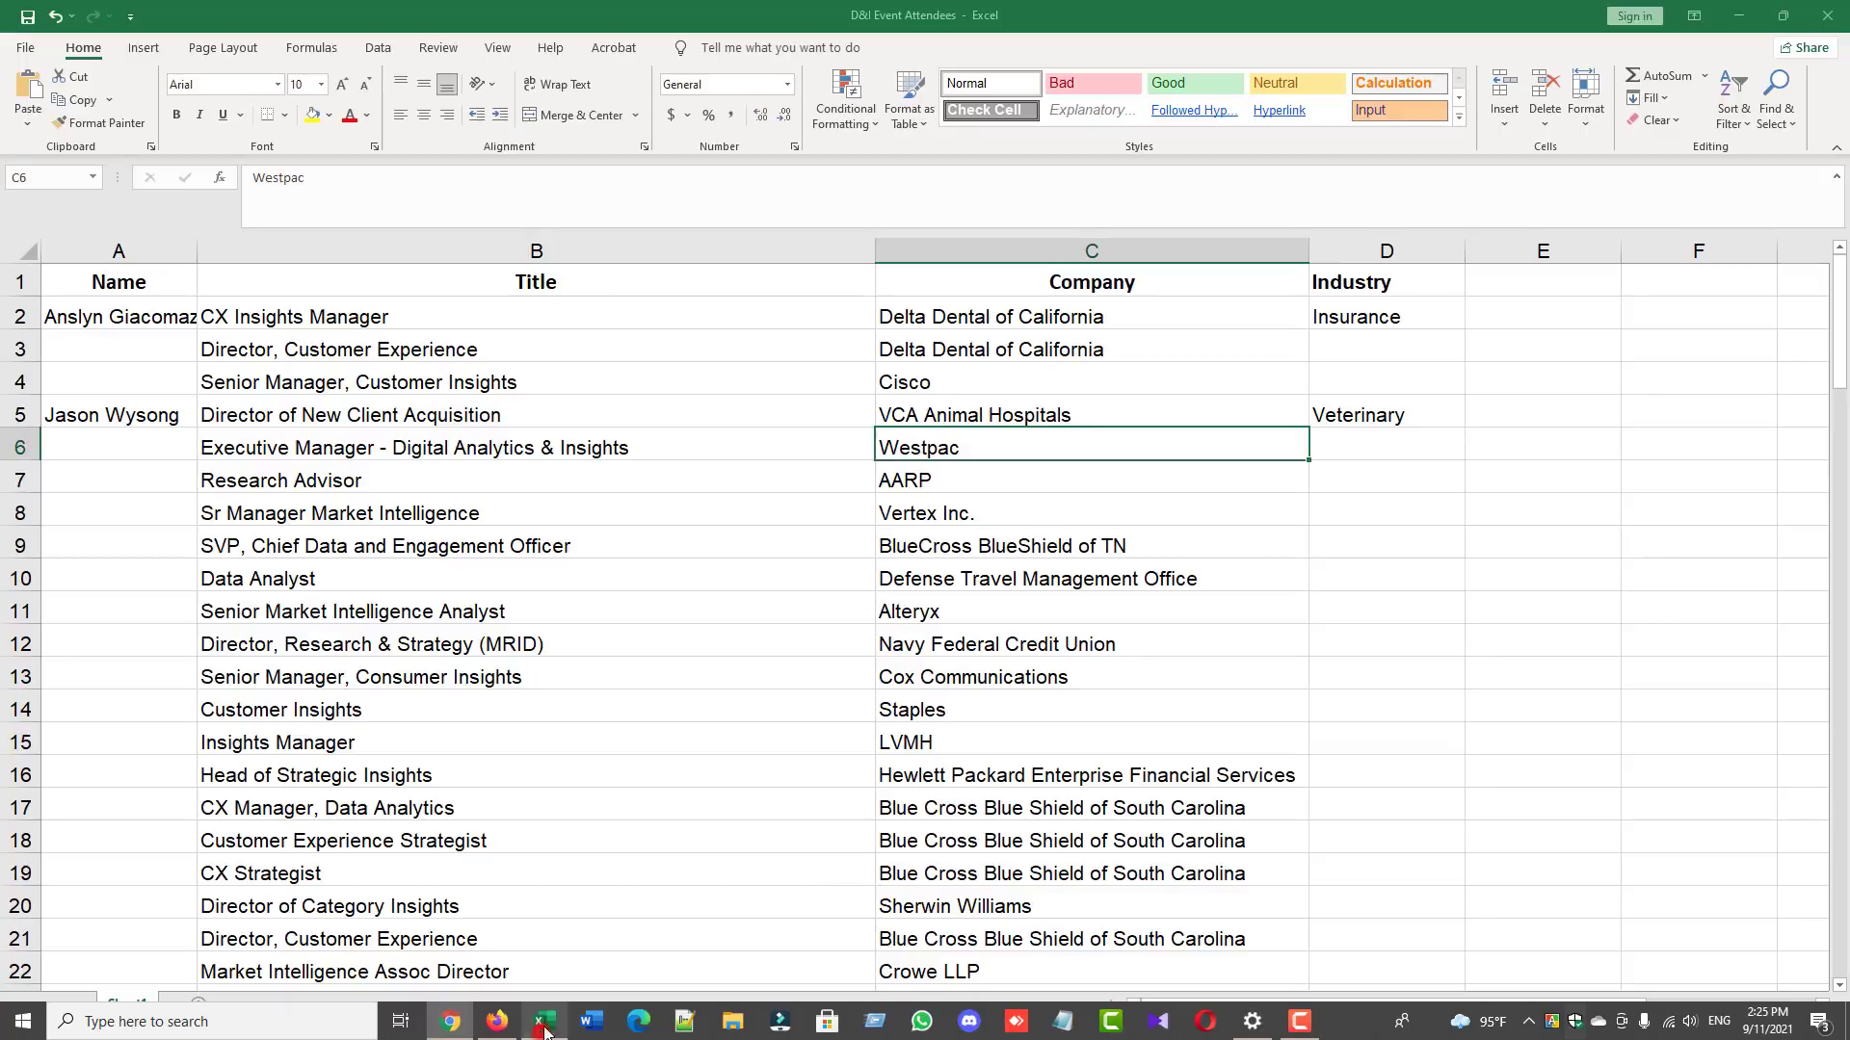
pyautogui.doubleClick(1326, 446)
pyautogui.rightClick(1349, 449)
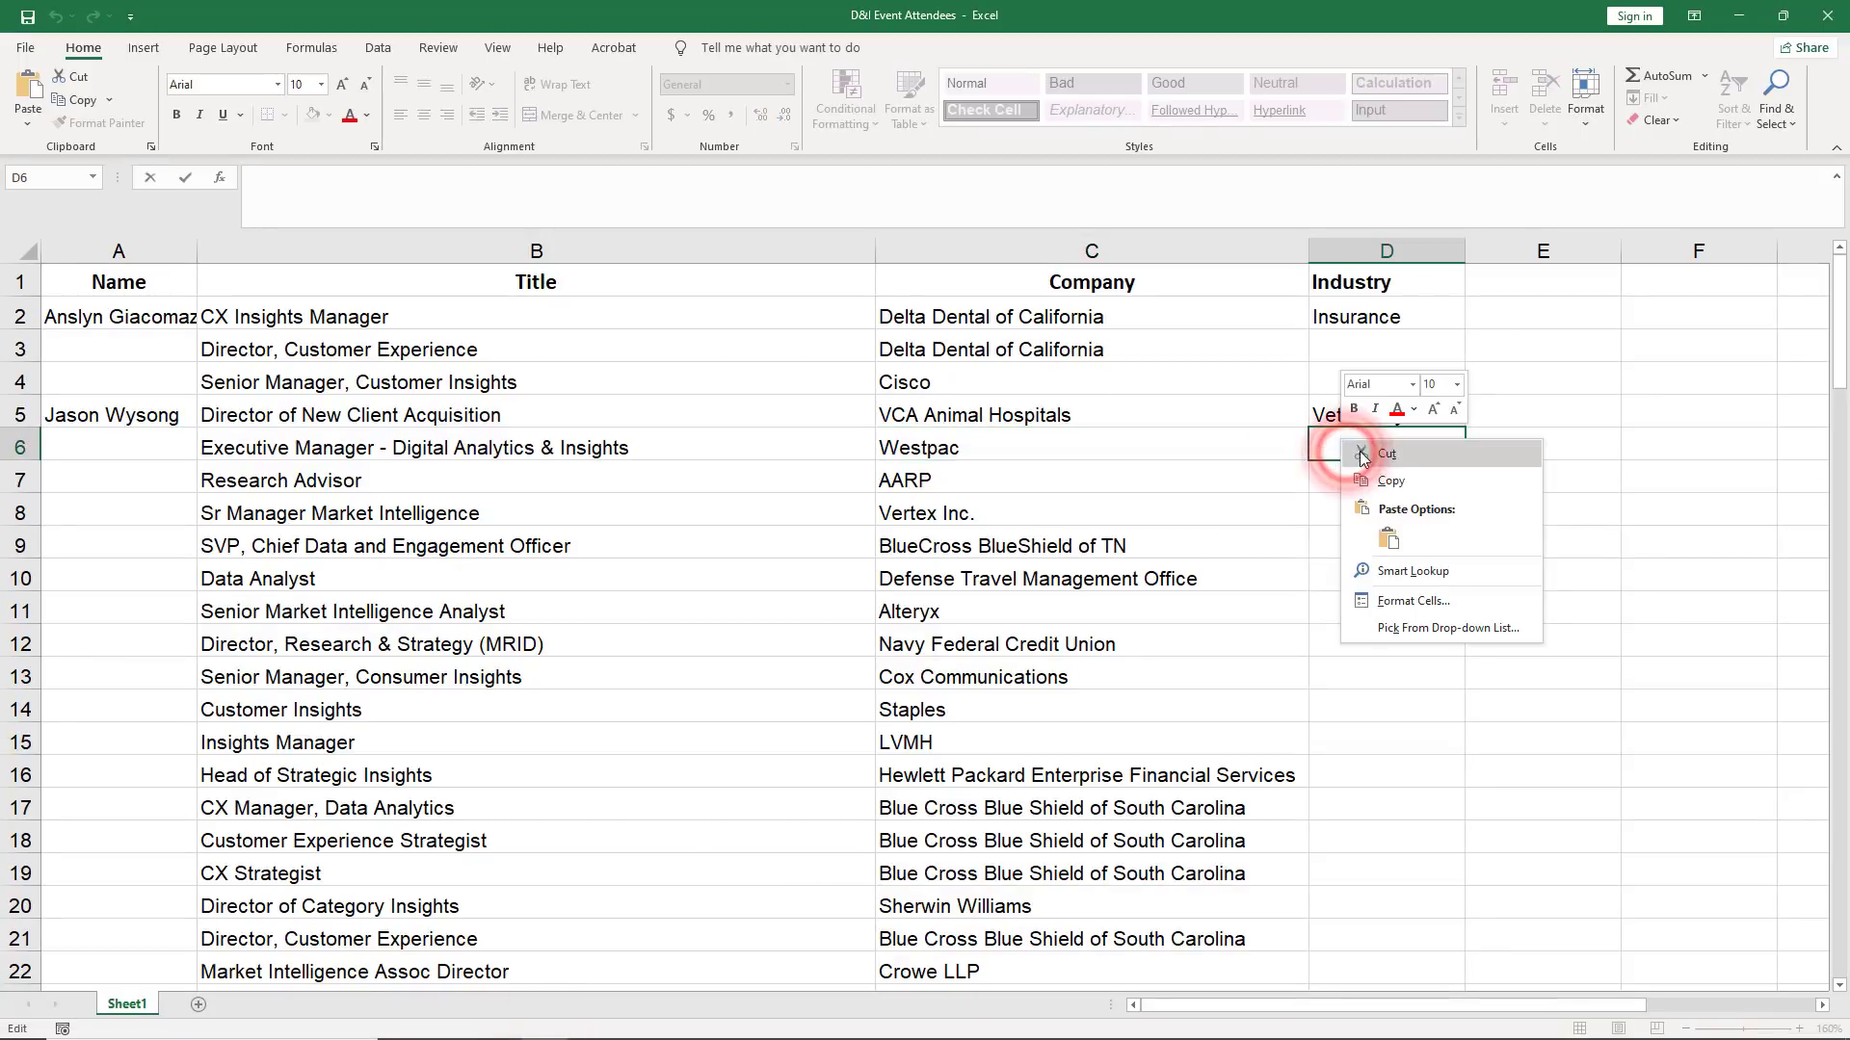
pyautogui.click(1389, 539)
pyautogui.click(1349, 542)
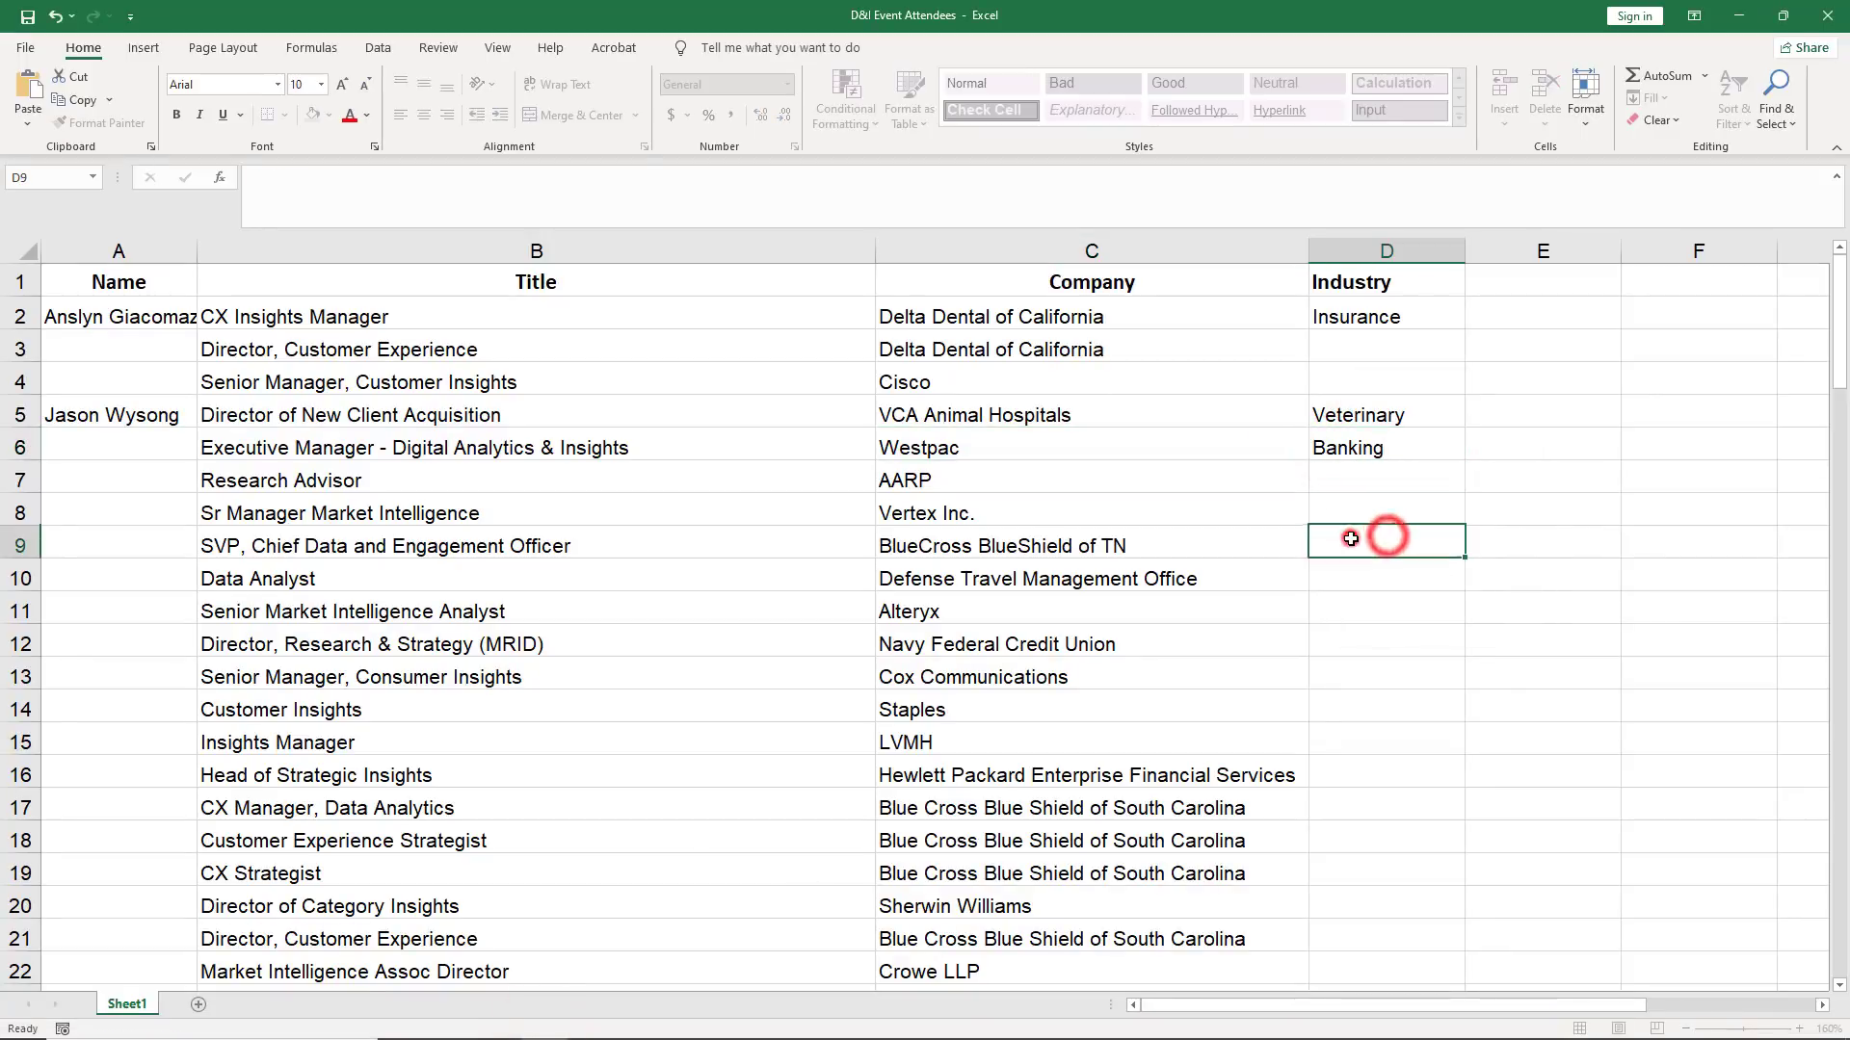
# Step: Copy the job title Executive Manager - Digital Analytics & Insights from cell B6 and switch back to Chrome
pyautogui.click(279, 453)
pyautogui.rightClick(448, 449)
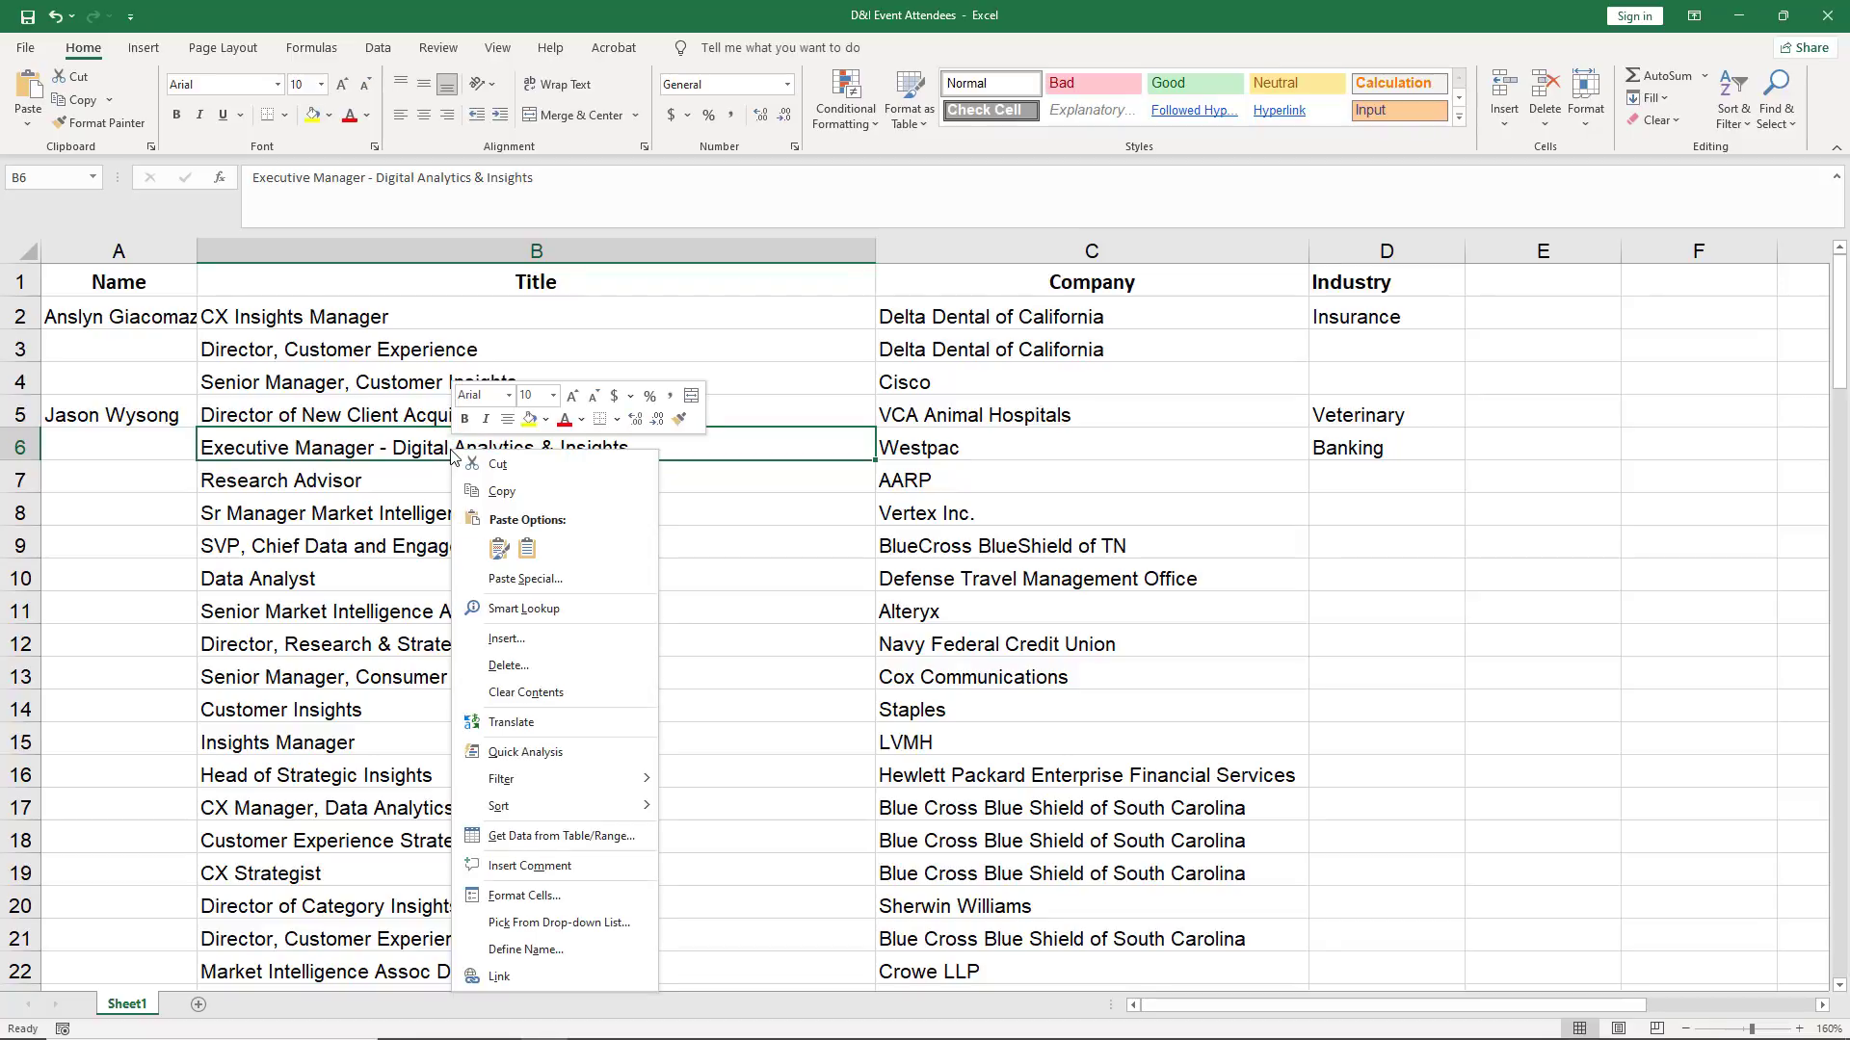
pyautogui.click(500, 486)
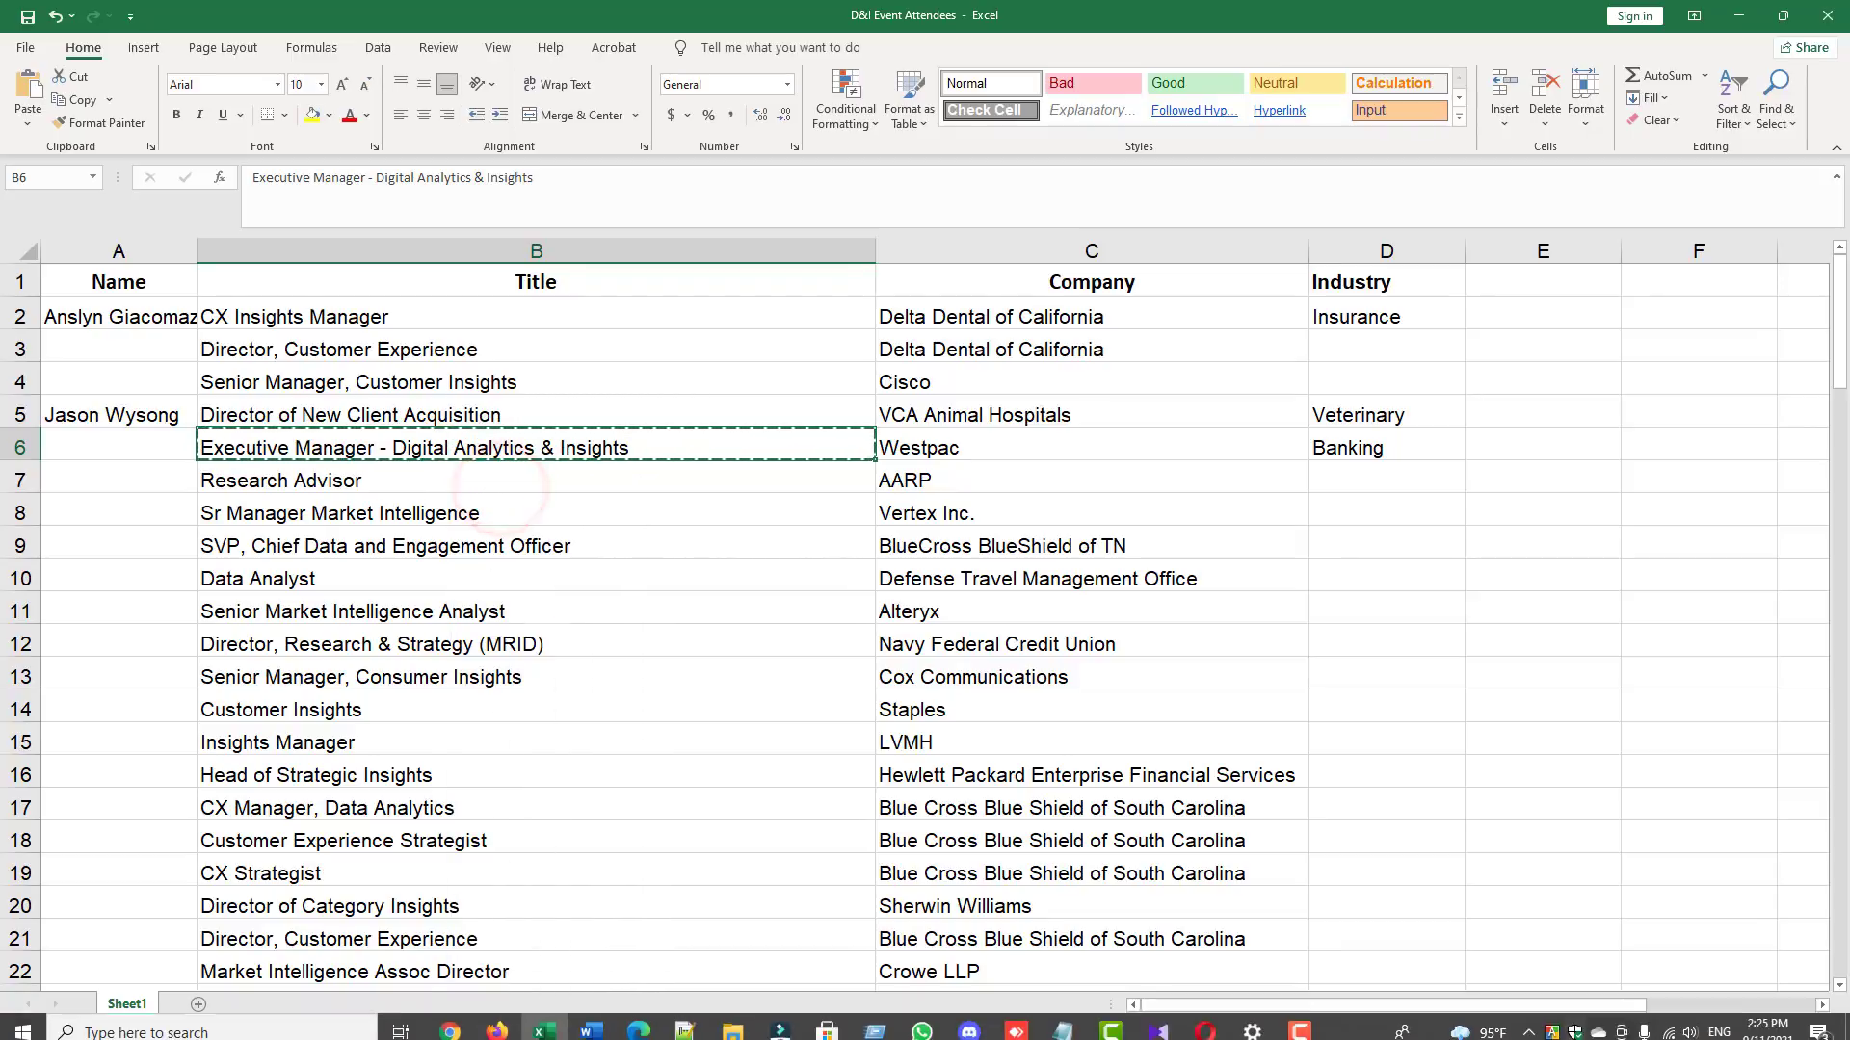
pyautogui.click(461, 1025)
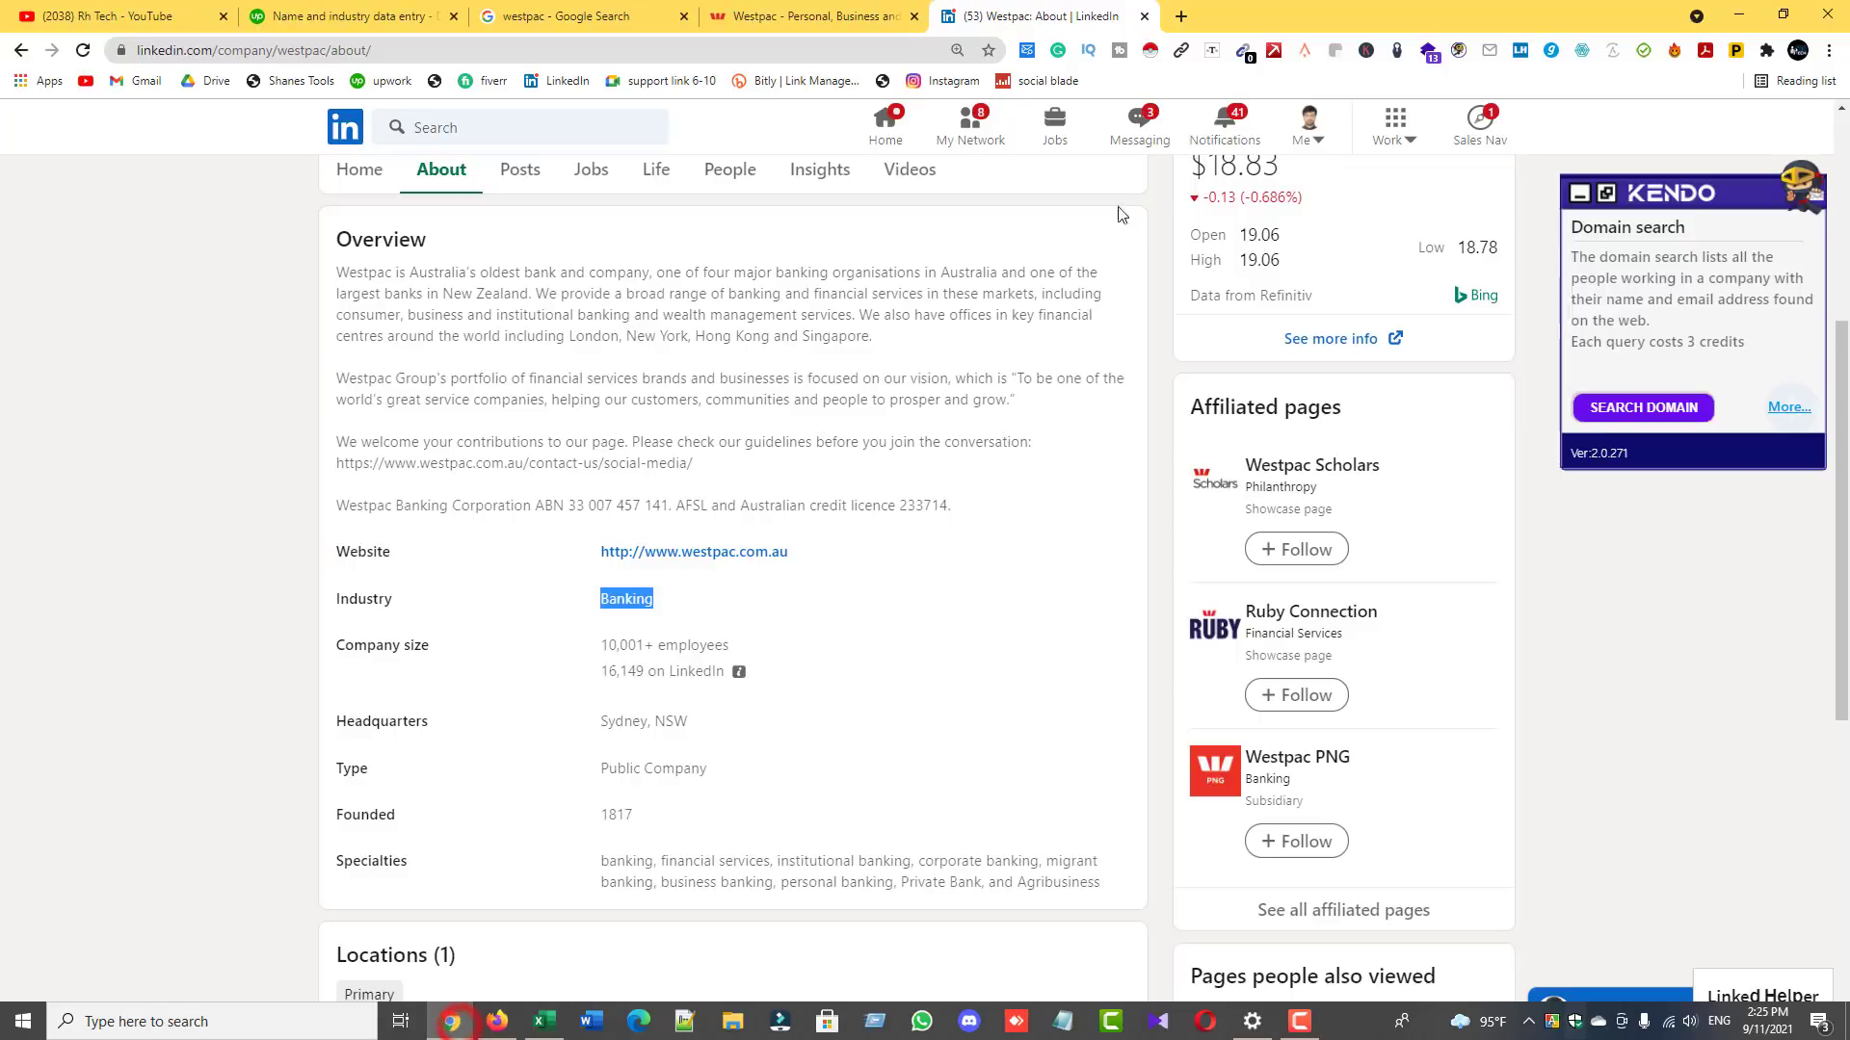
pyautogui.click(1185, 19)
pyautogui.write('li')
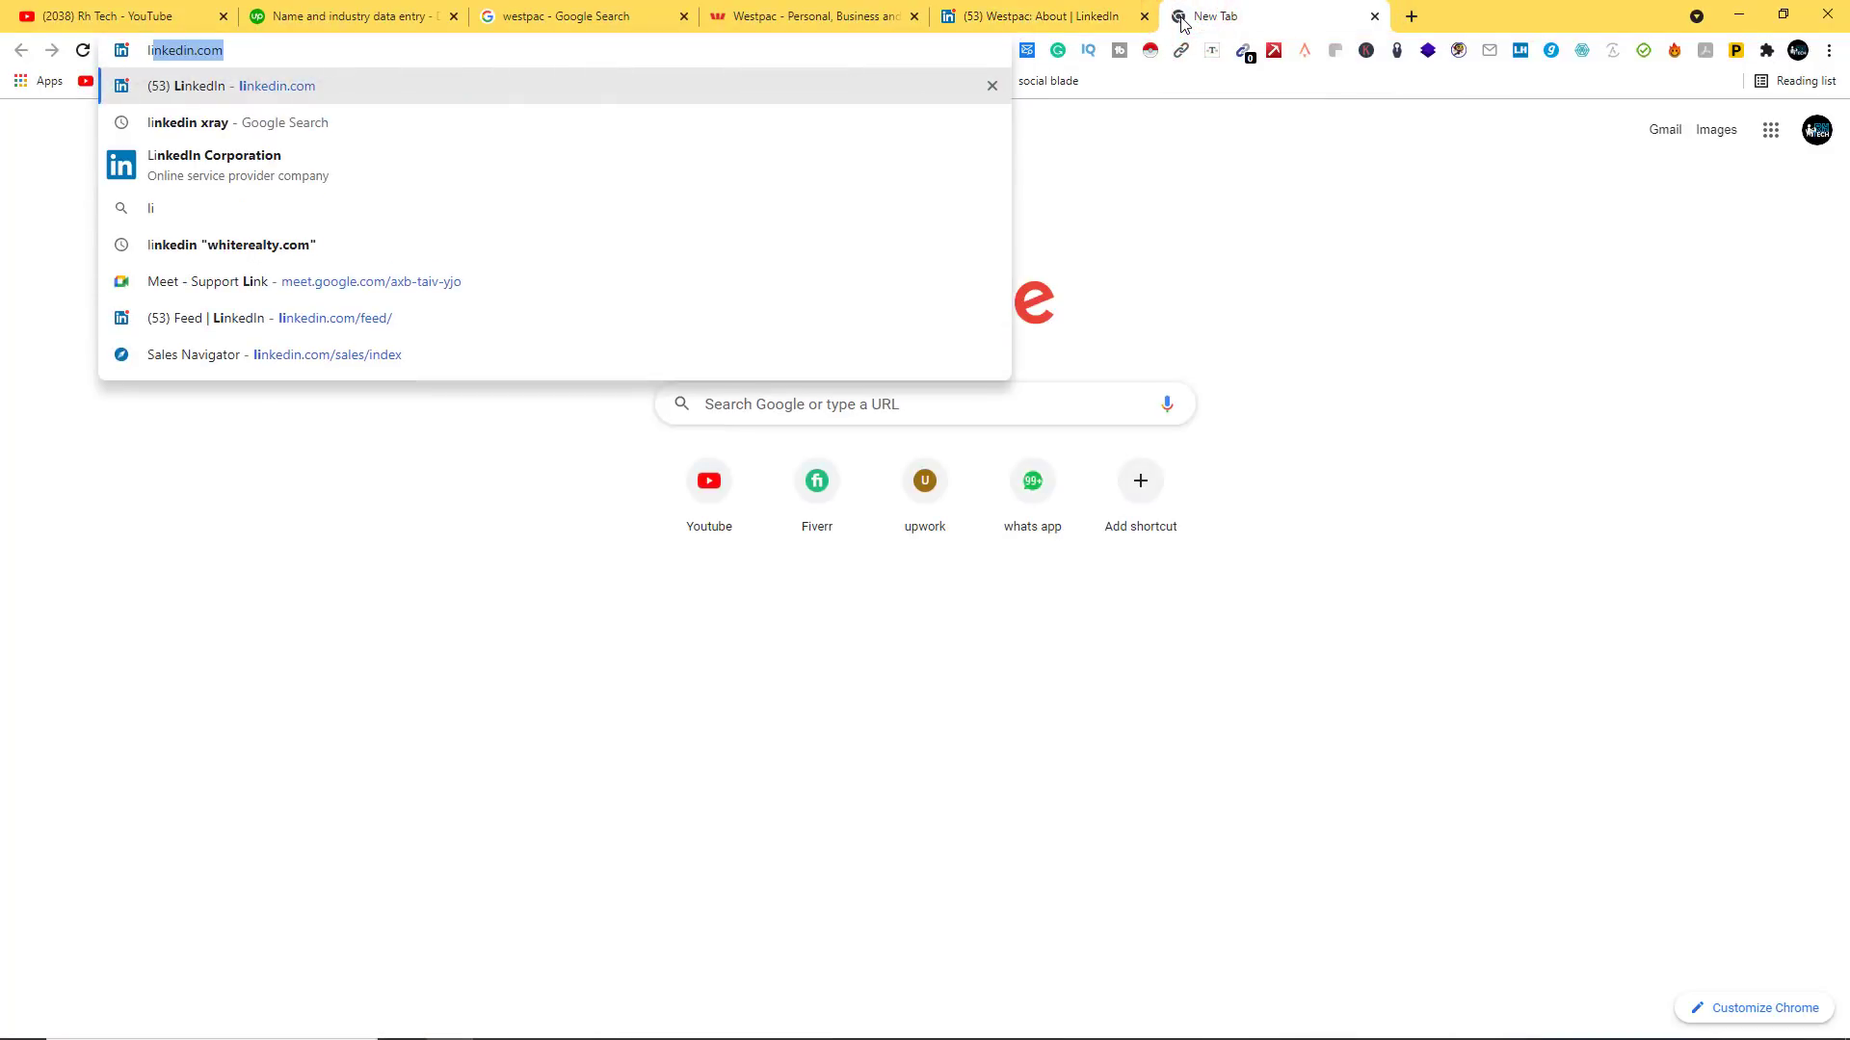
pyautogui.press('Return')
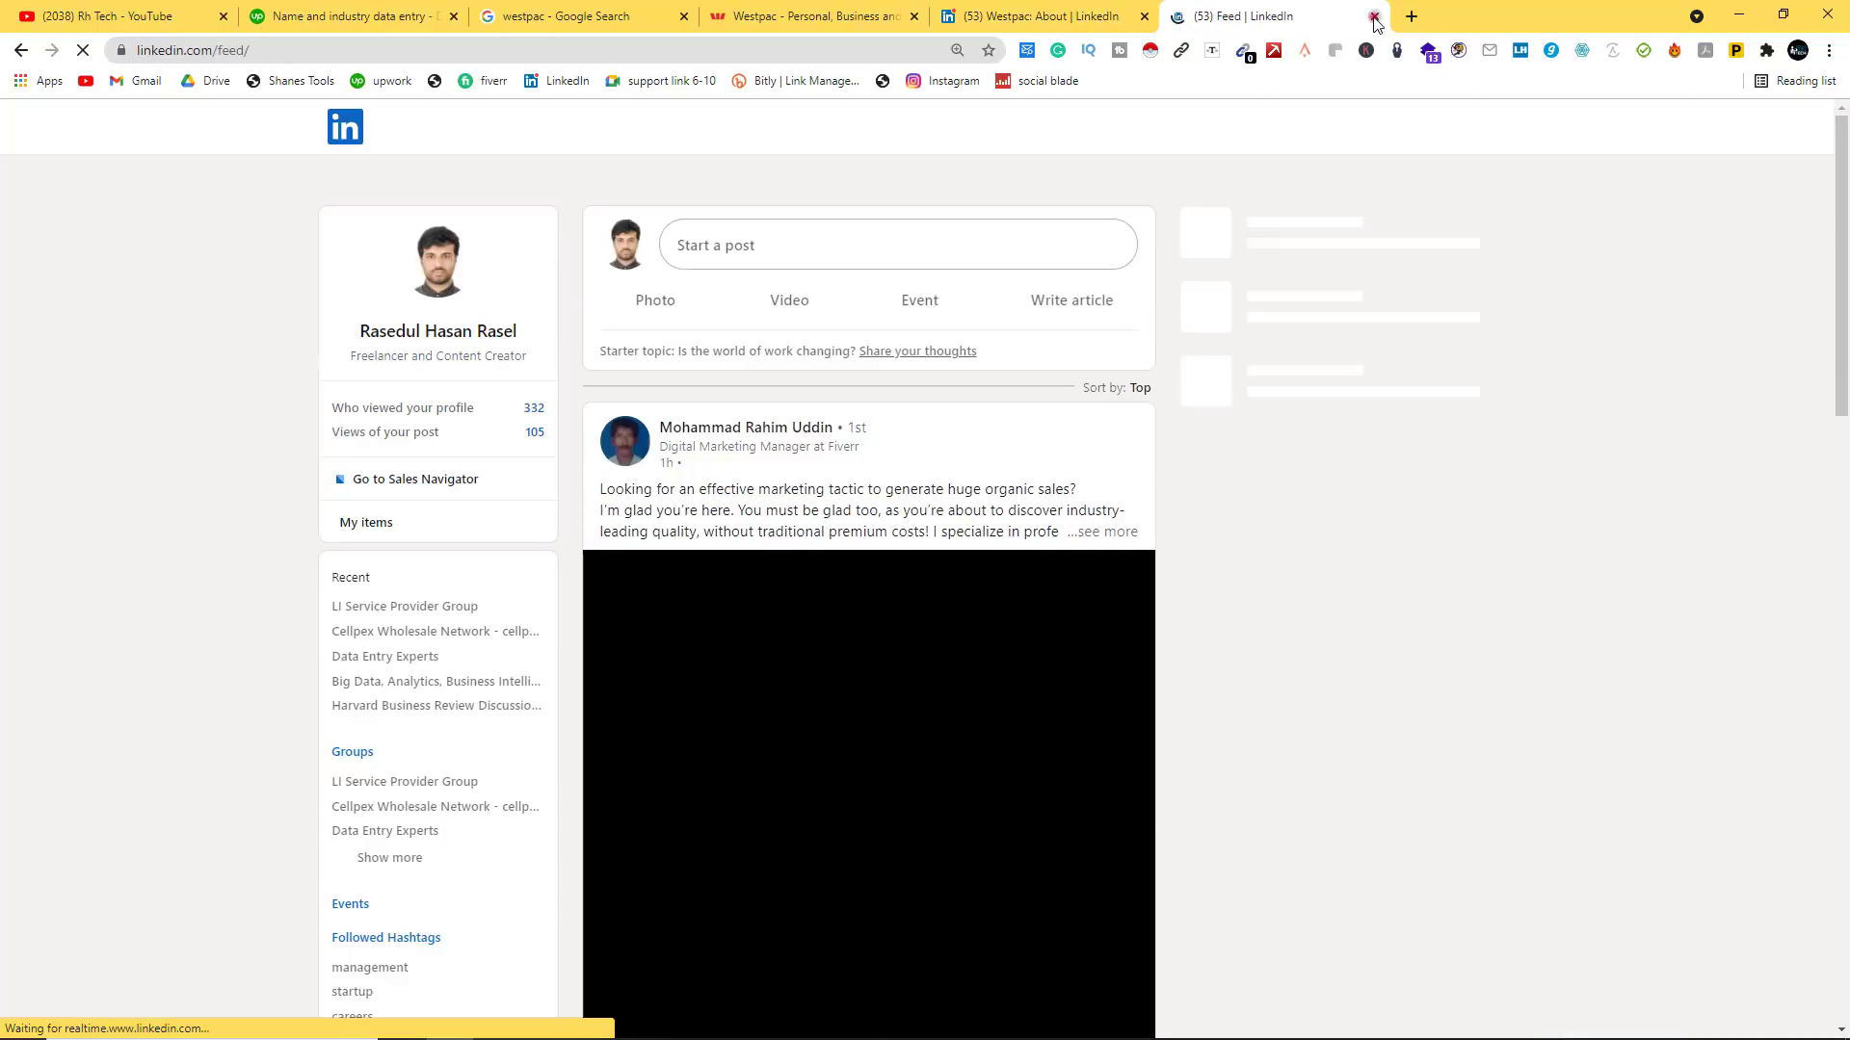
pyautogui.middleClick(1240, 21)
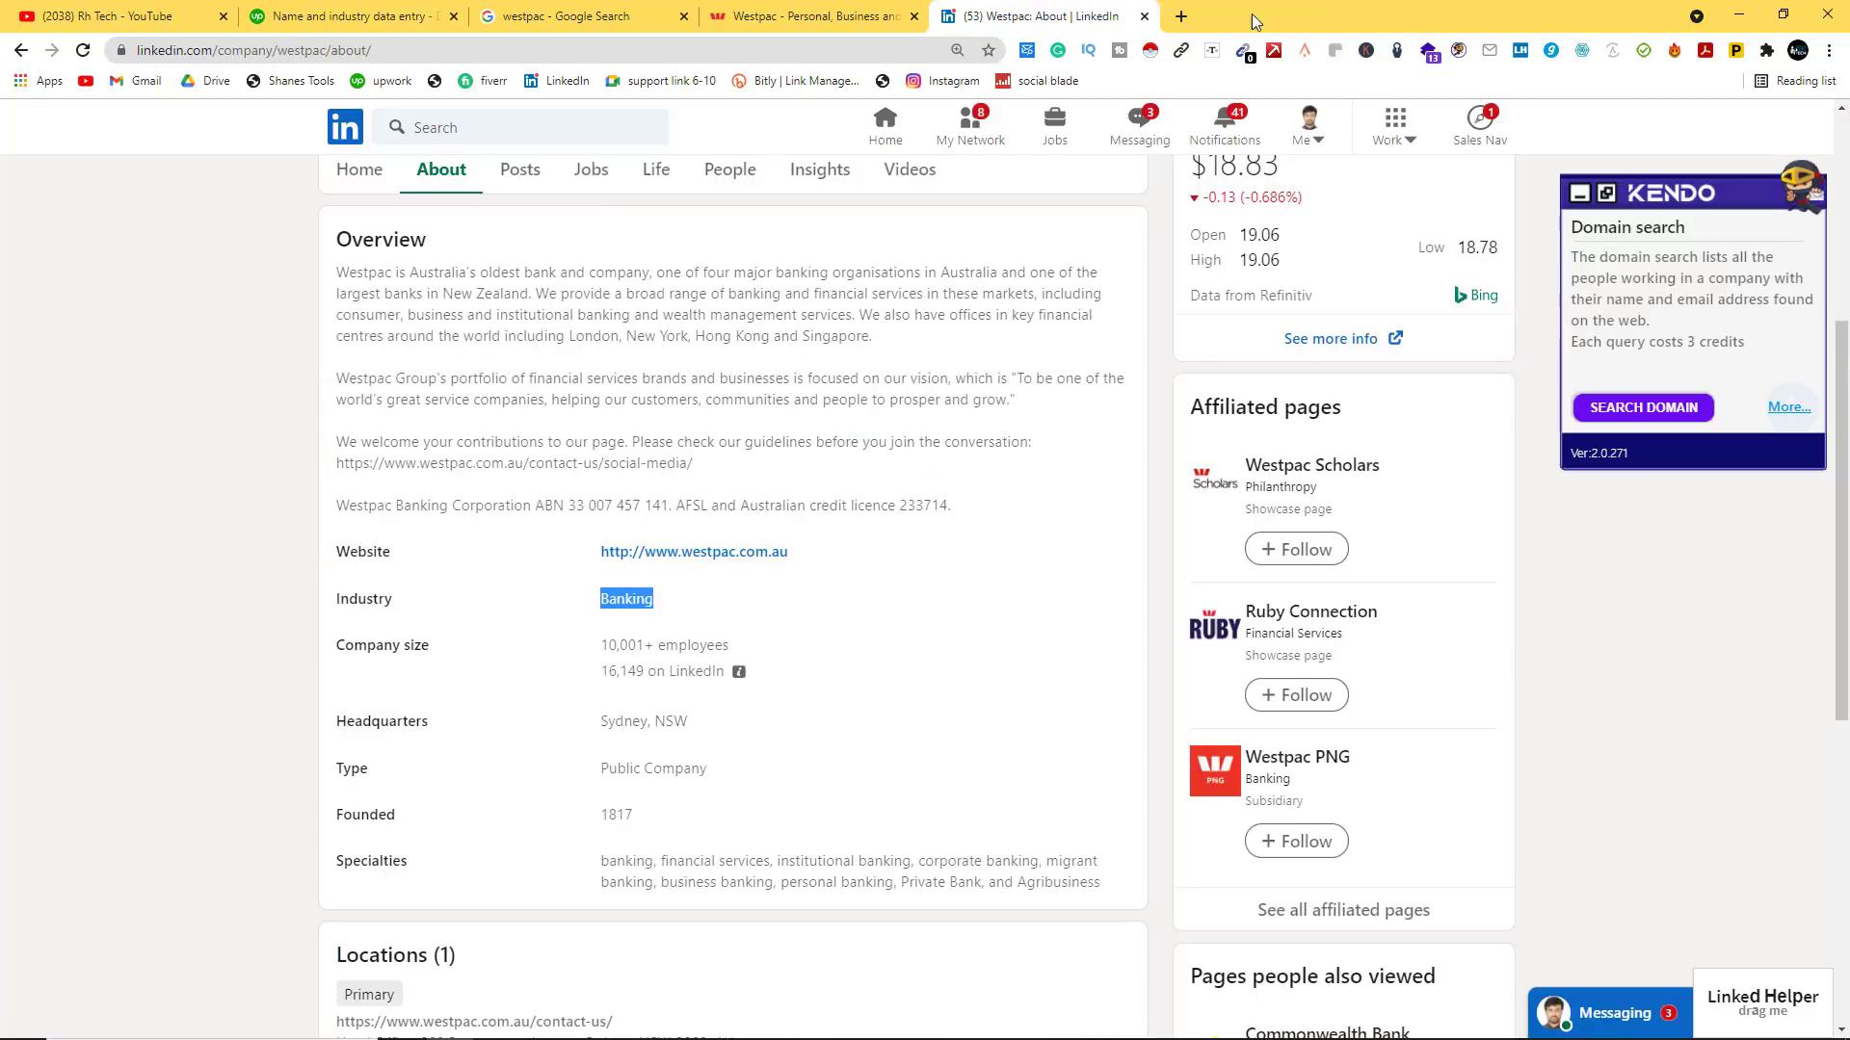
# Step: Search for linkedin xray in a new tab and open the Recruitment Geek LinkedIn Xray Search Tool
pyautogui.click(1185, 19)
pyautogui.write('linkedin.com')
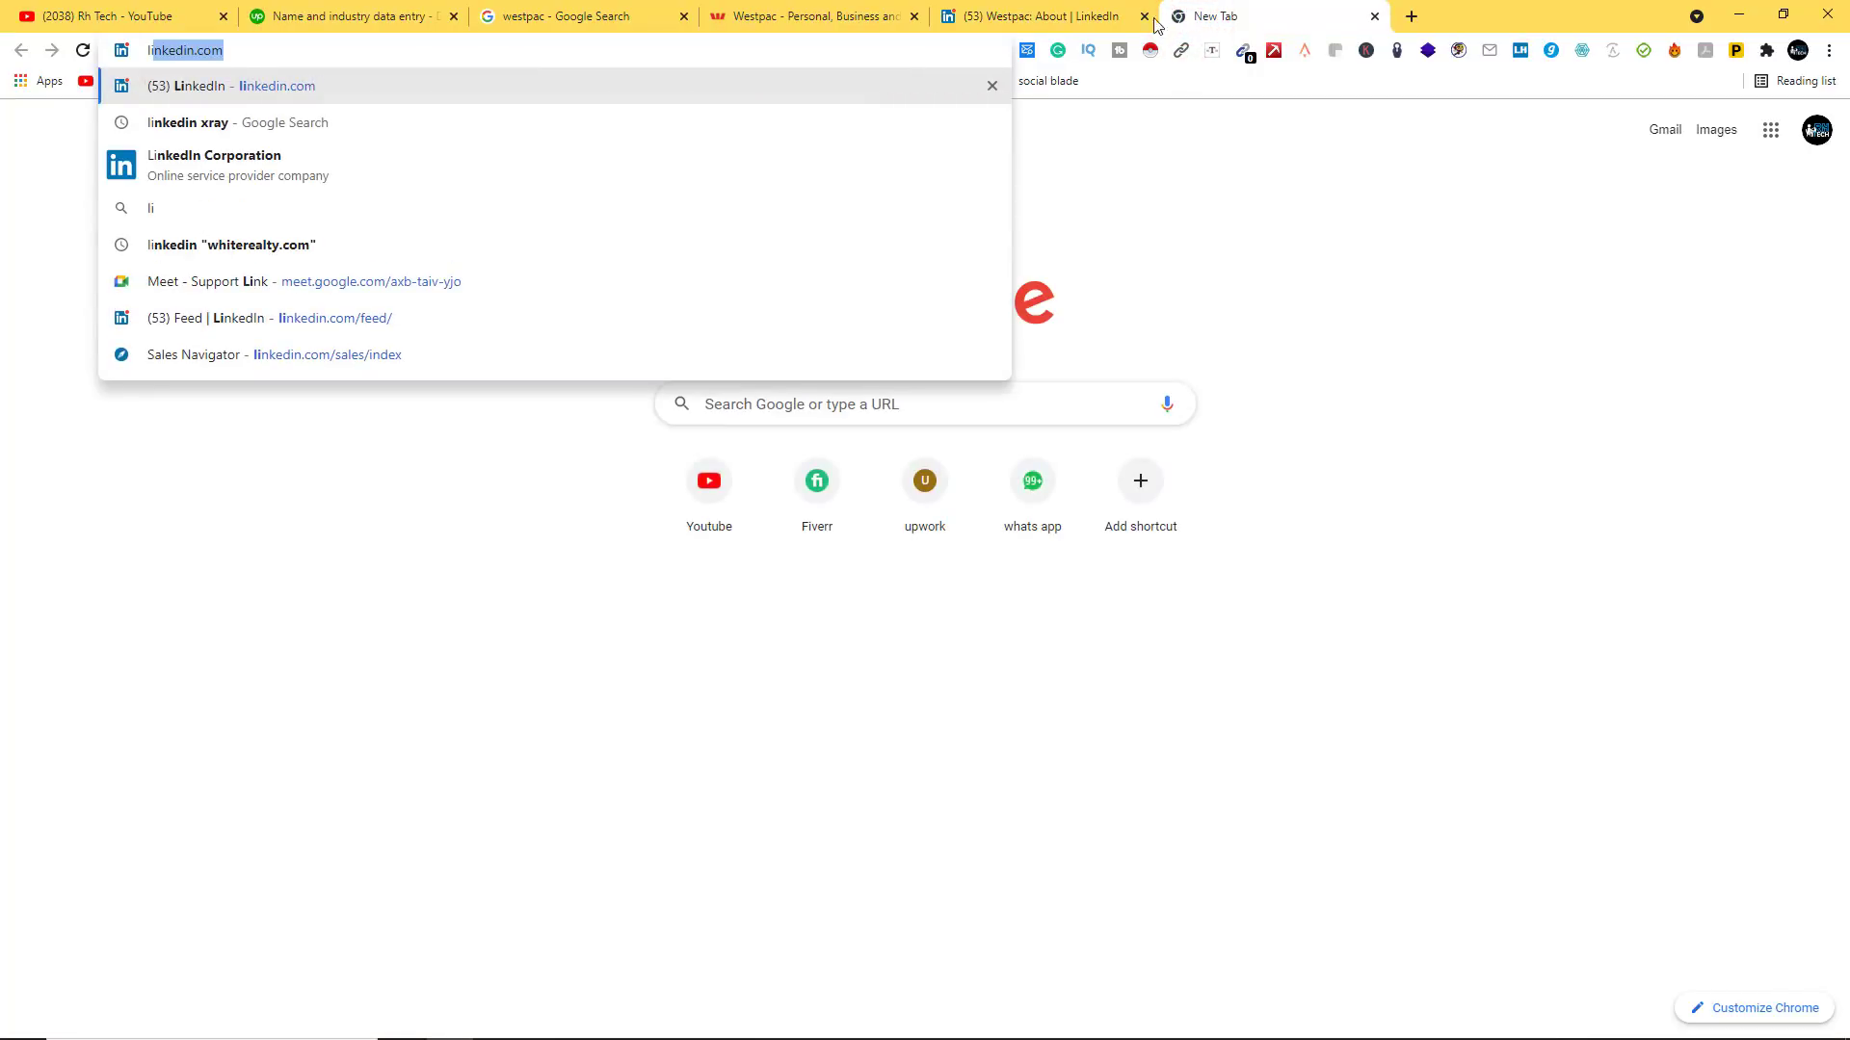
pyautogui.click(252, 133)
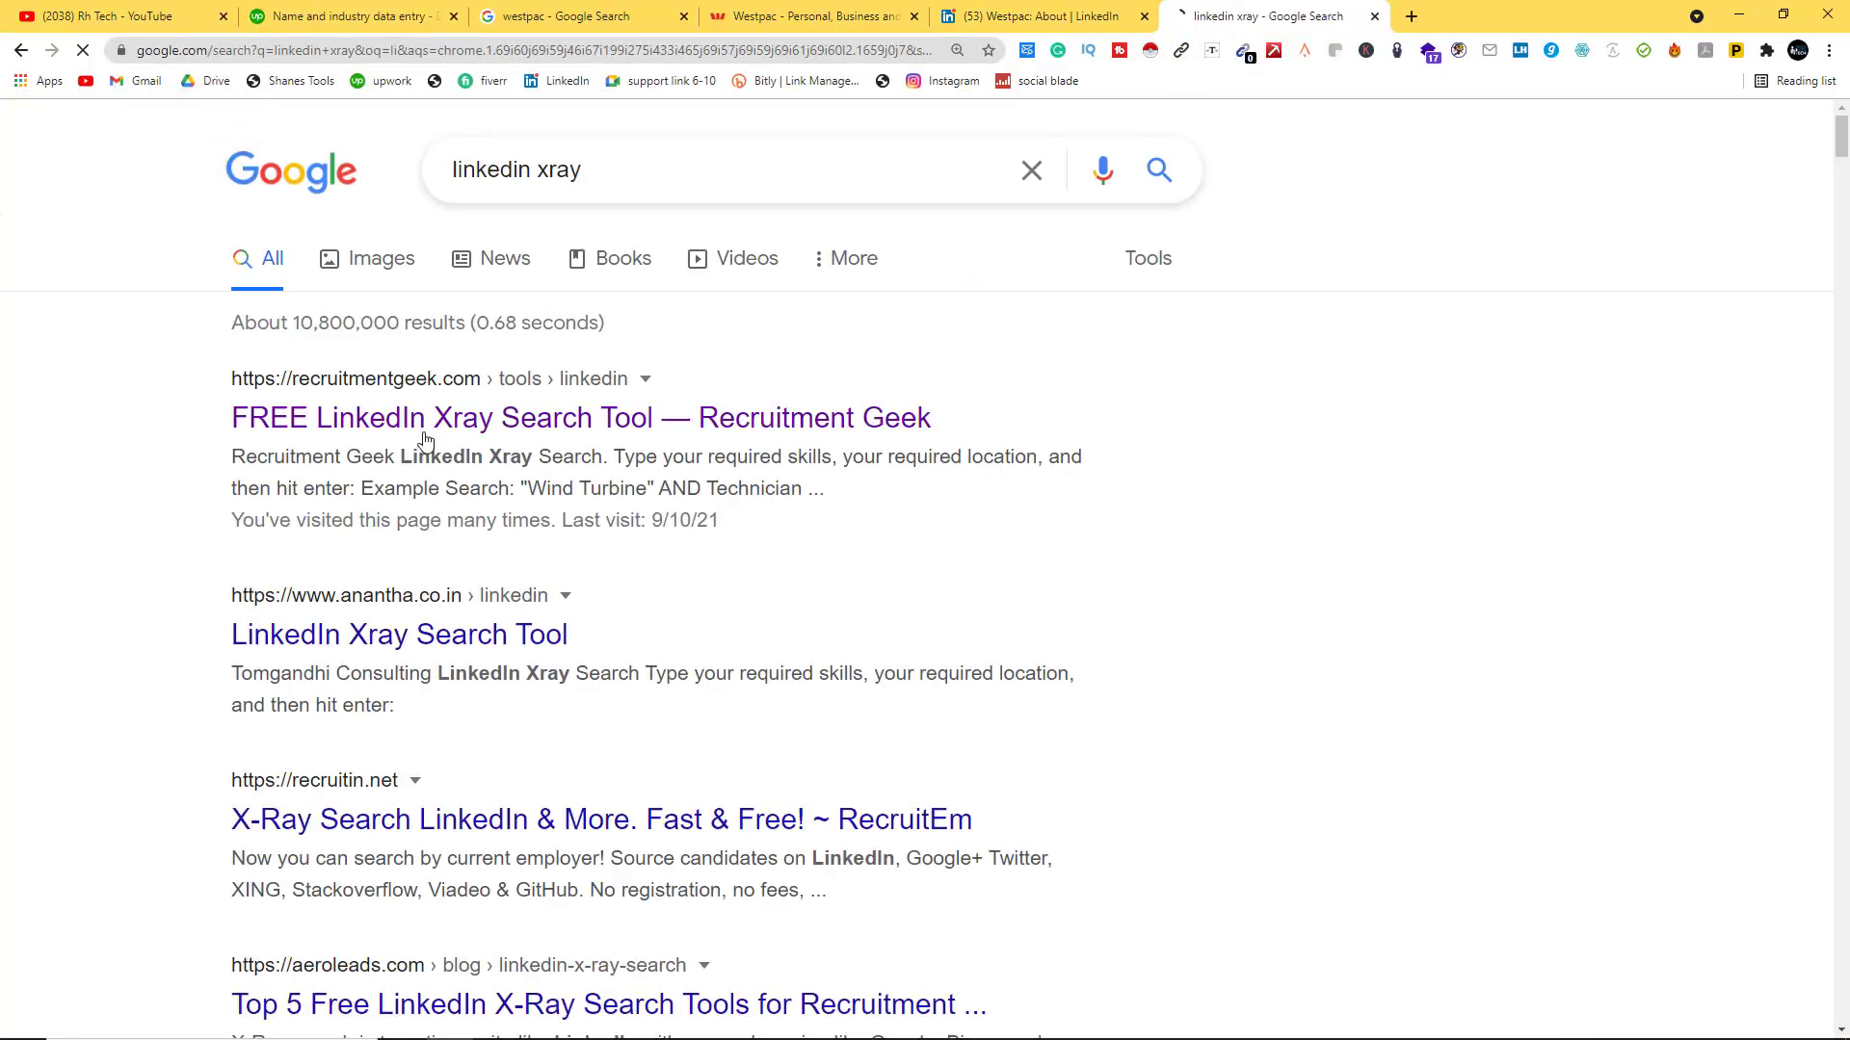
pyautogui.click(436, 416)
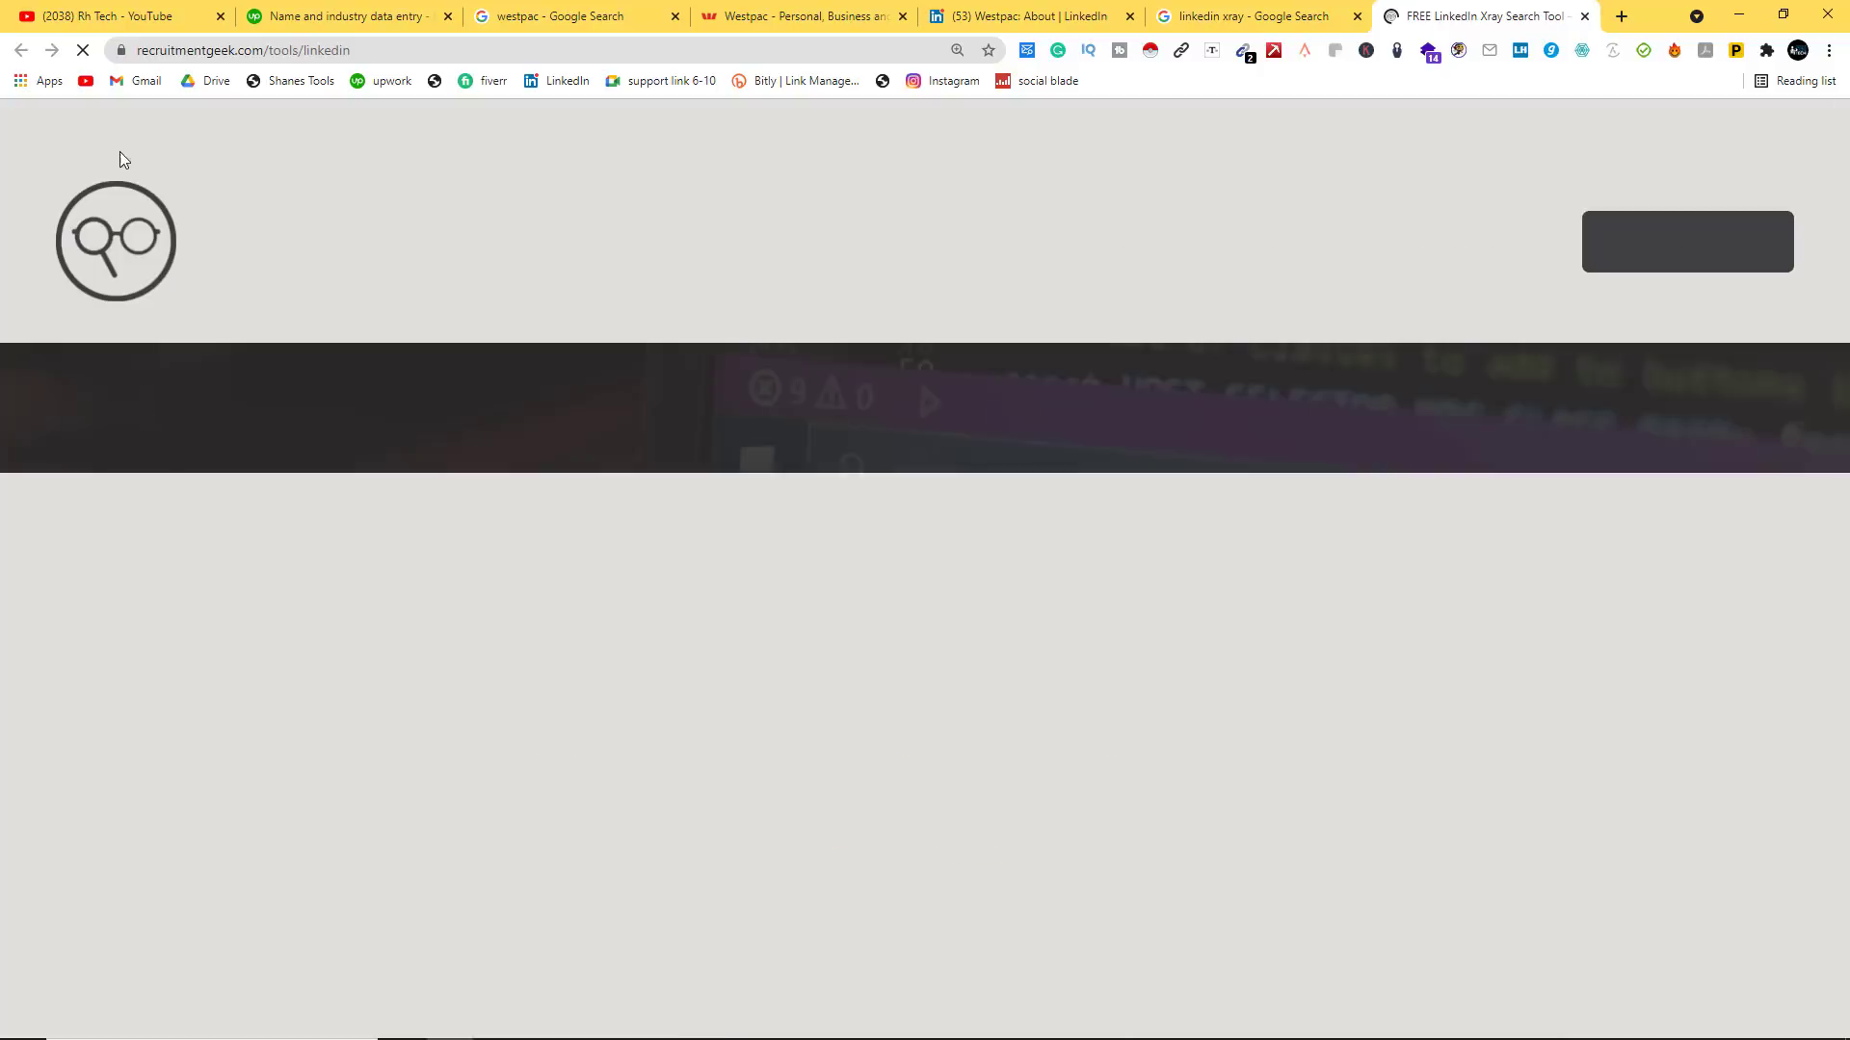
# Step: Run an Xray search for Executive Manager - Digital Analytics & Insights at westpac.com.au, copying the domain from Westpac's website address
pyautogui.rightClick(482, 733)
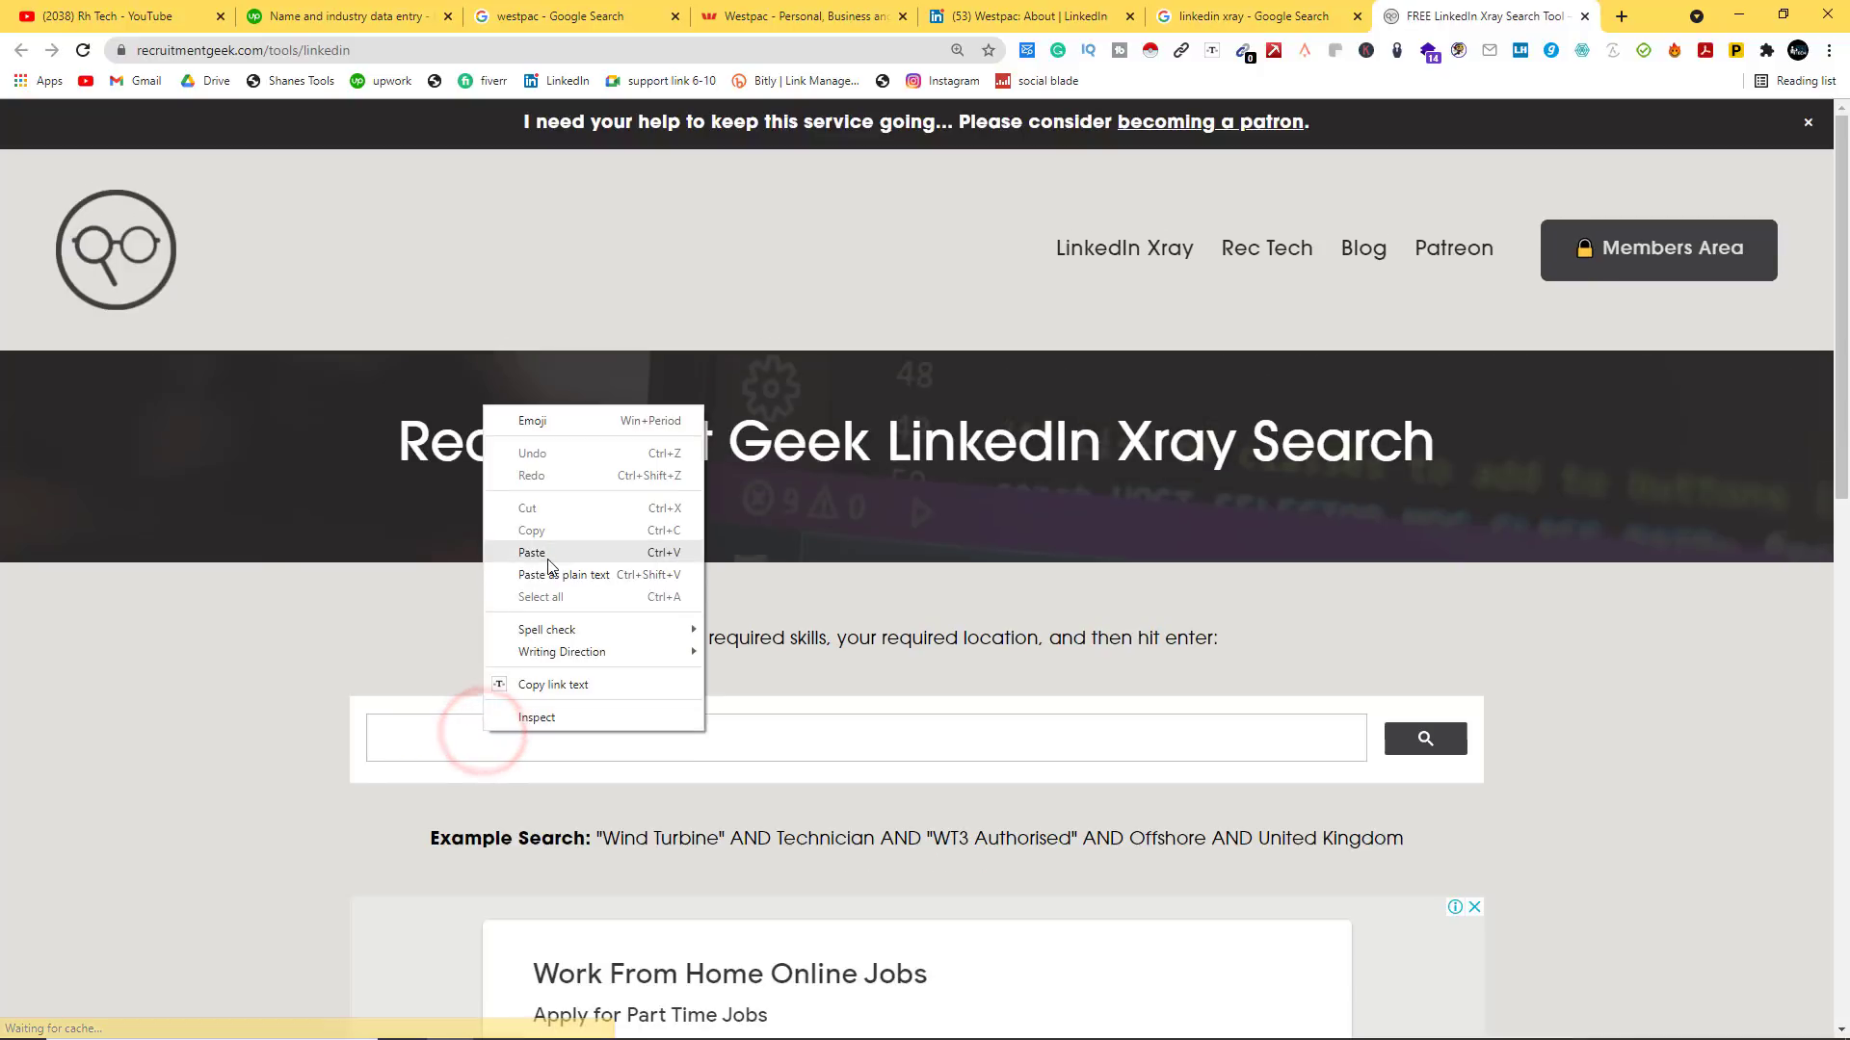
pyautogui.click(533, 553)
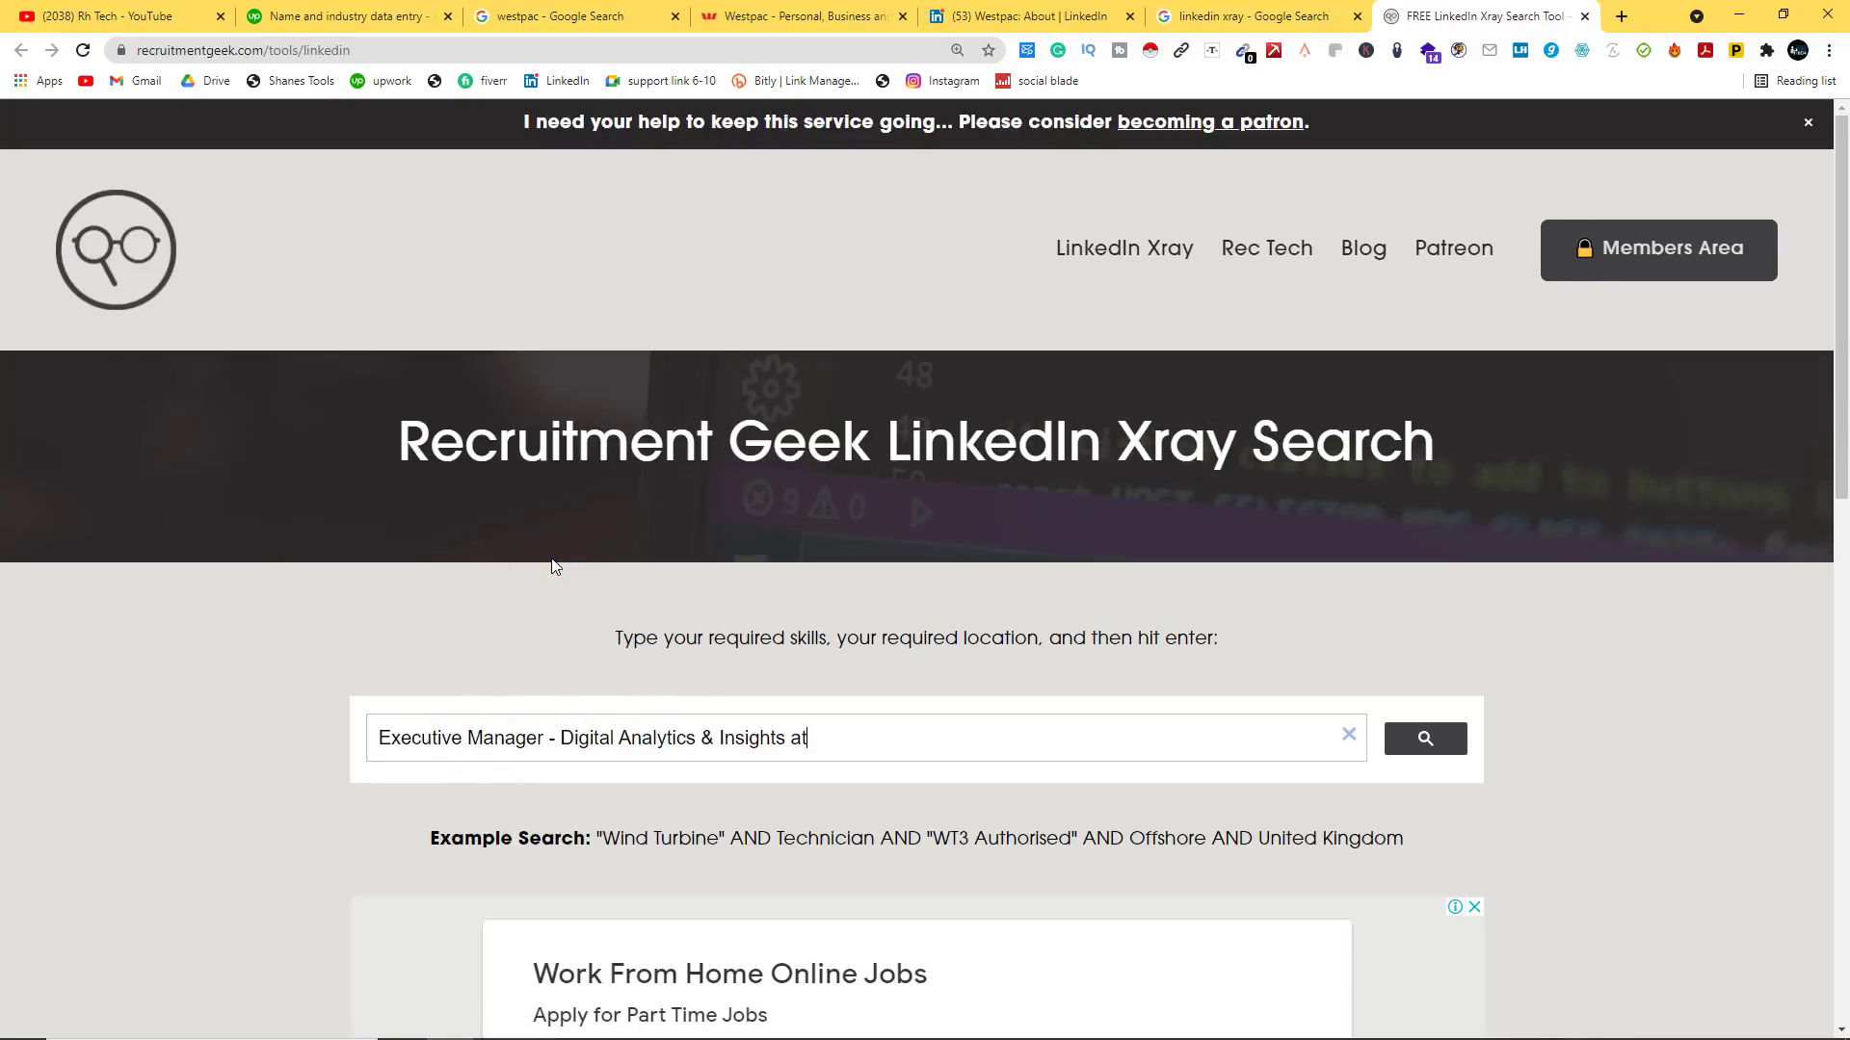
pyautogui.write('at')
pyautogui.click(813, 19)
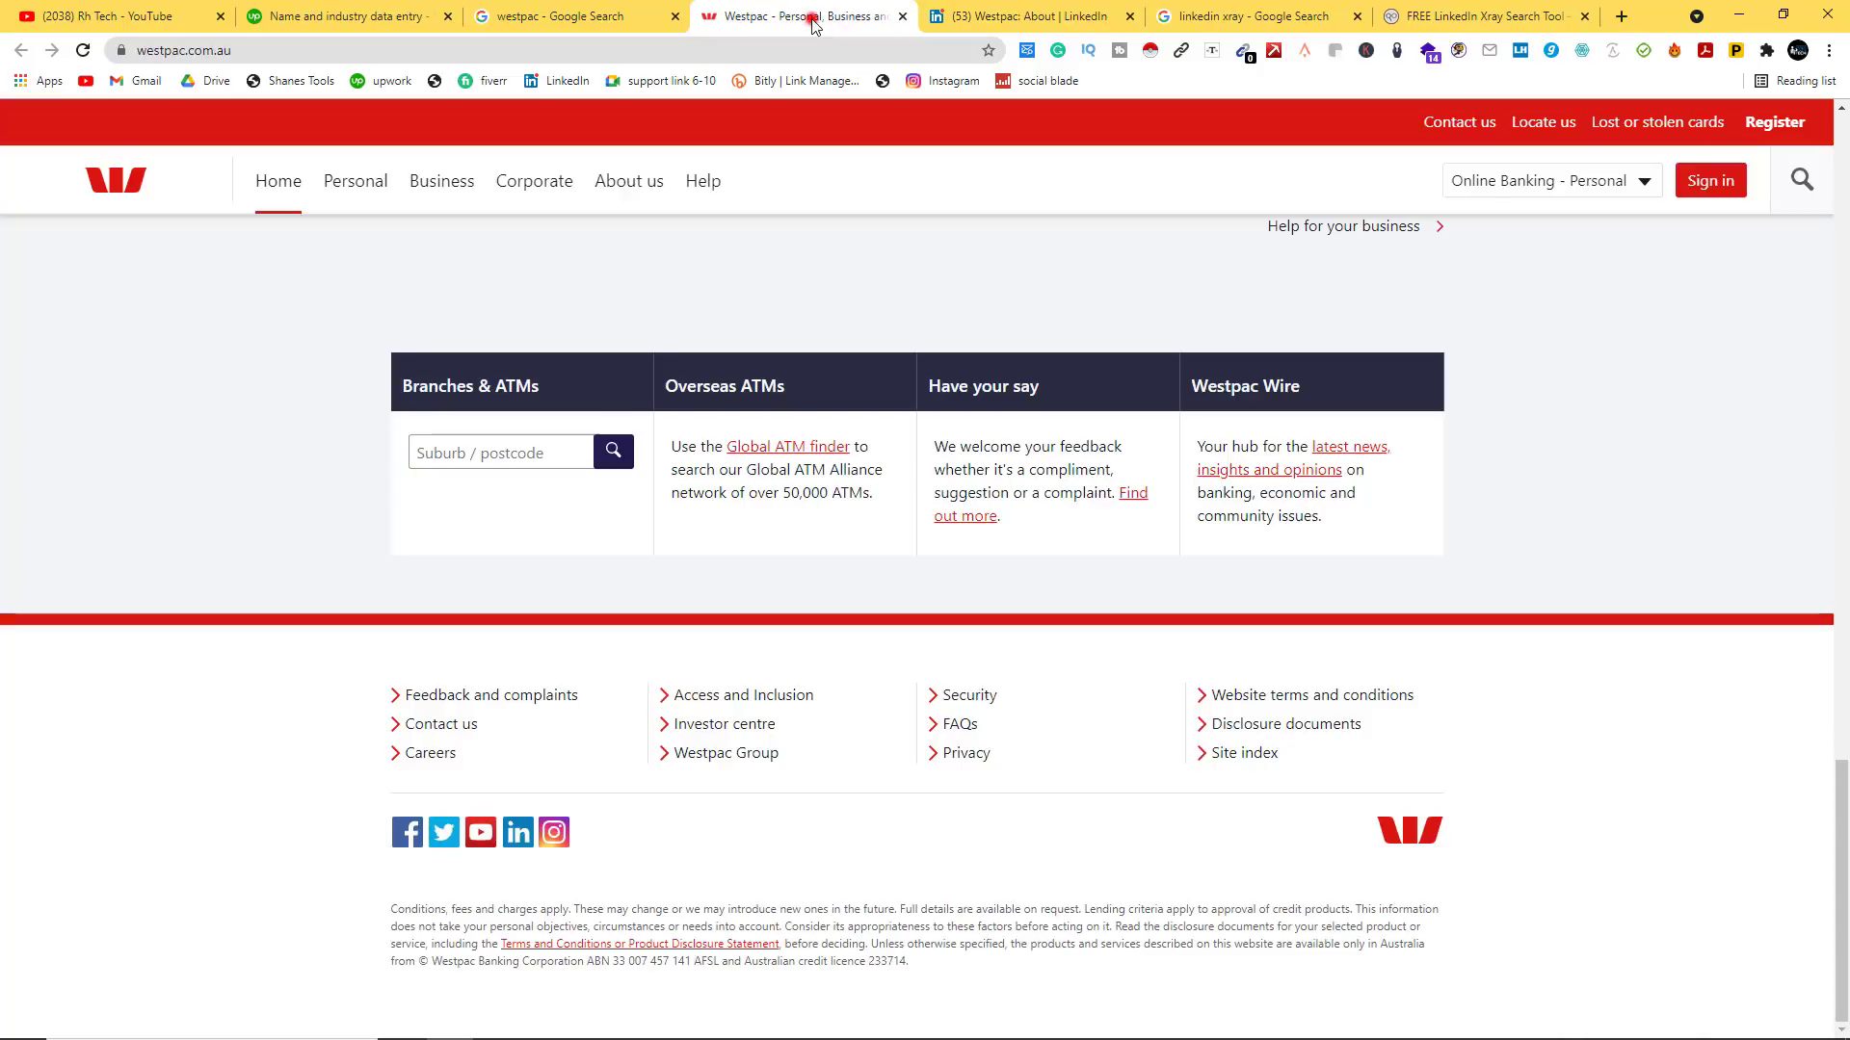
pyautogui.click(289, 49)
pyautogui.moveTo(307, 49); pyautogui.dragTo(214, 49)
pyautogui.rightClick(229, 57)
pyautogui.click(321, 187)
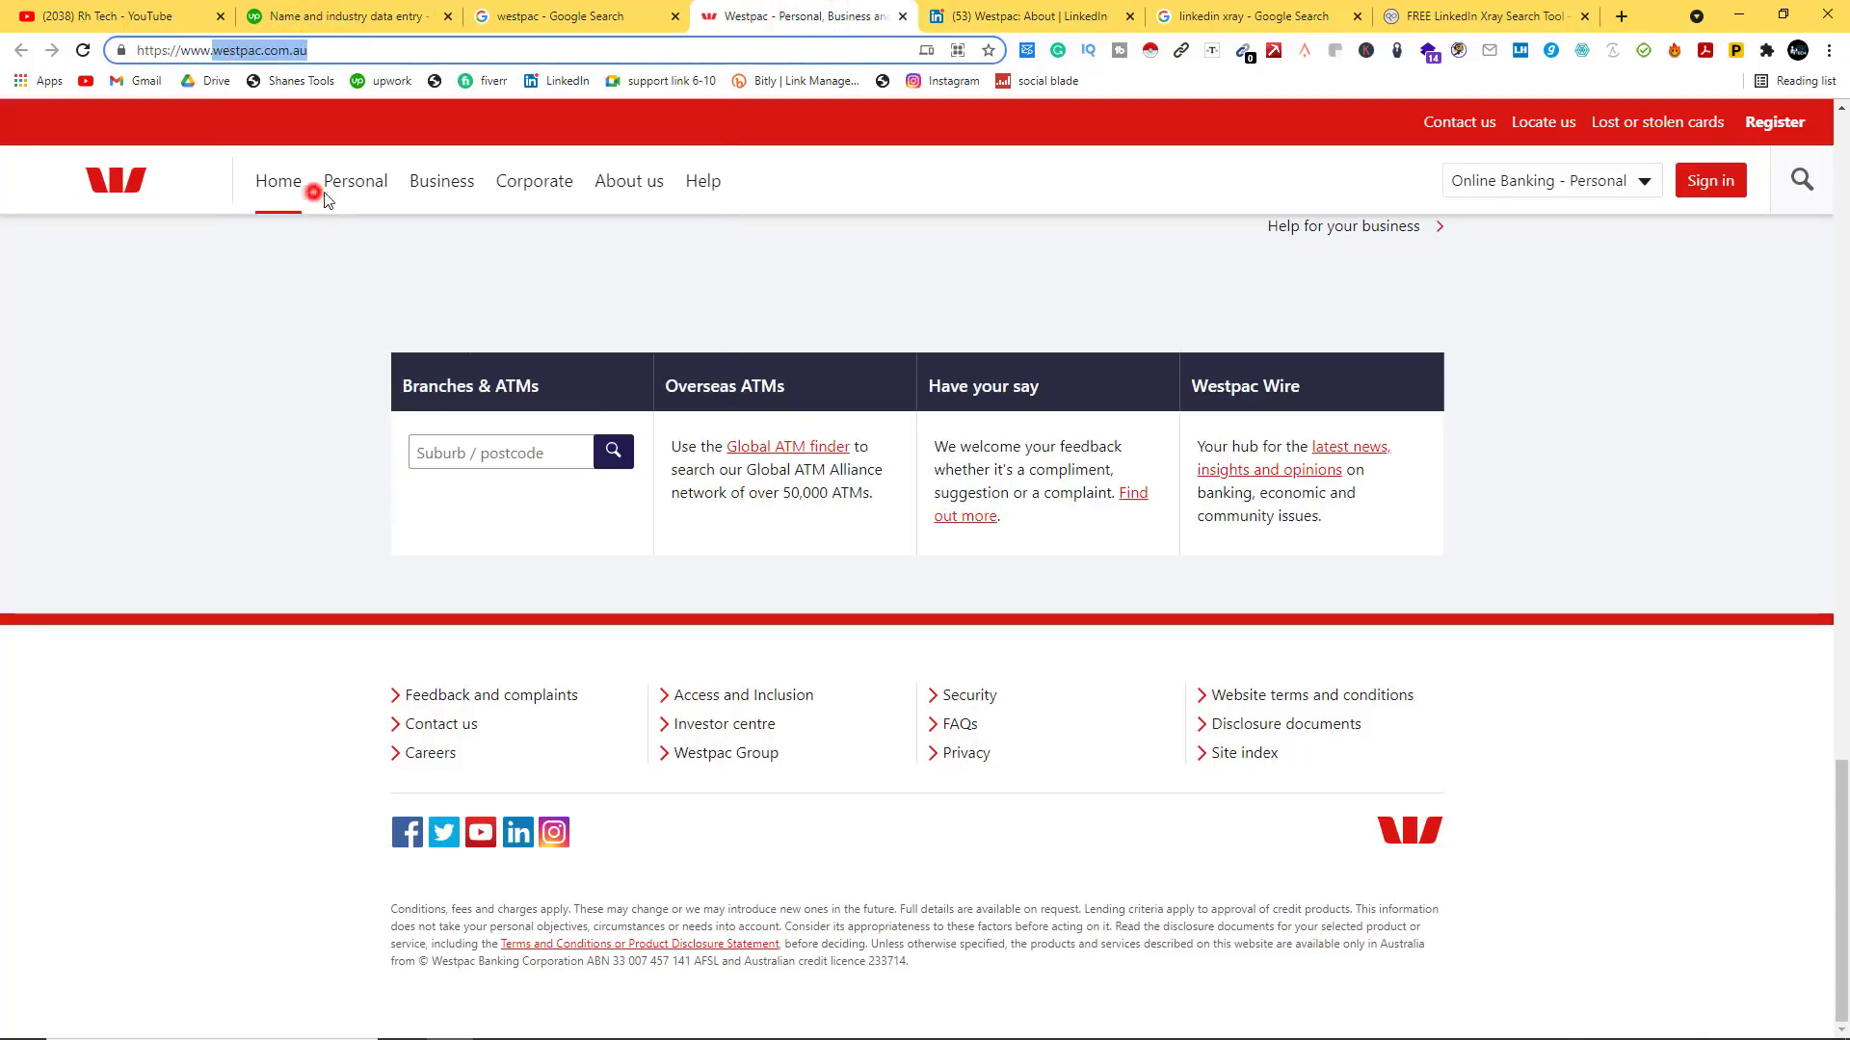
pyautogui.click(1474, 15)
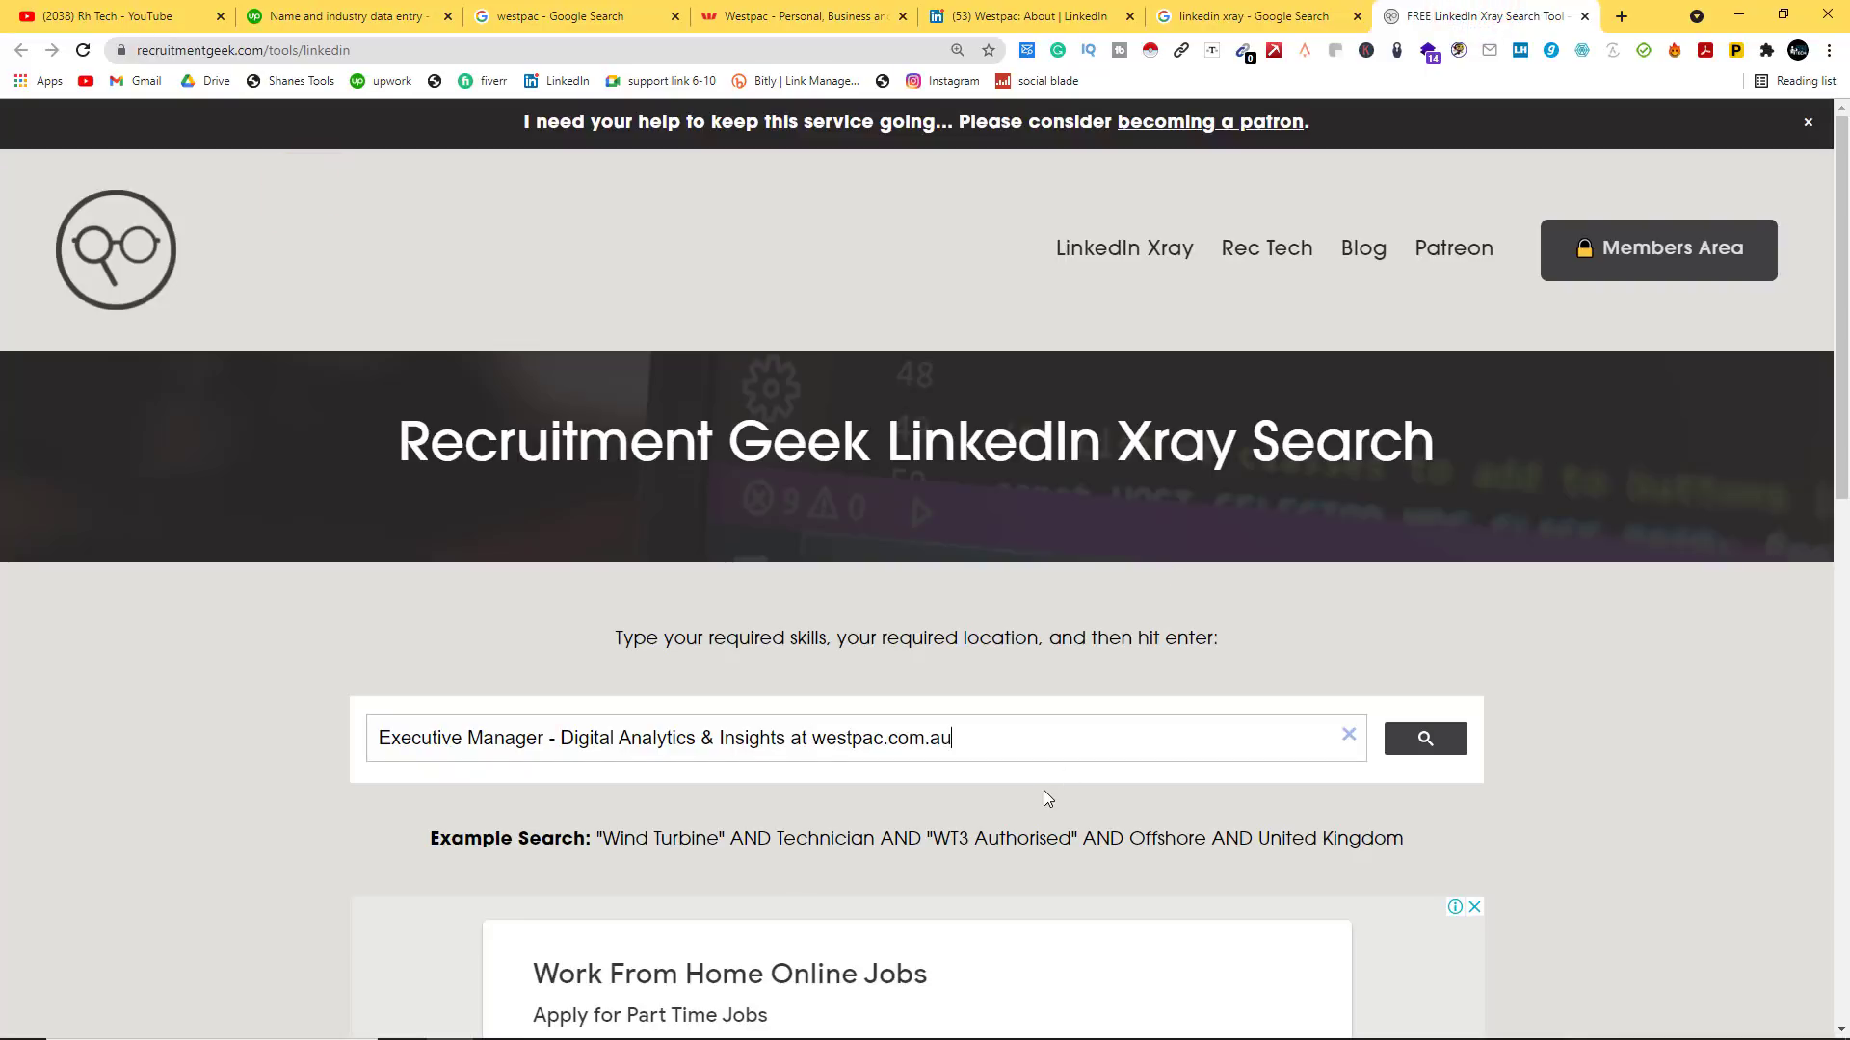
pyautogui.press('Return')
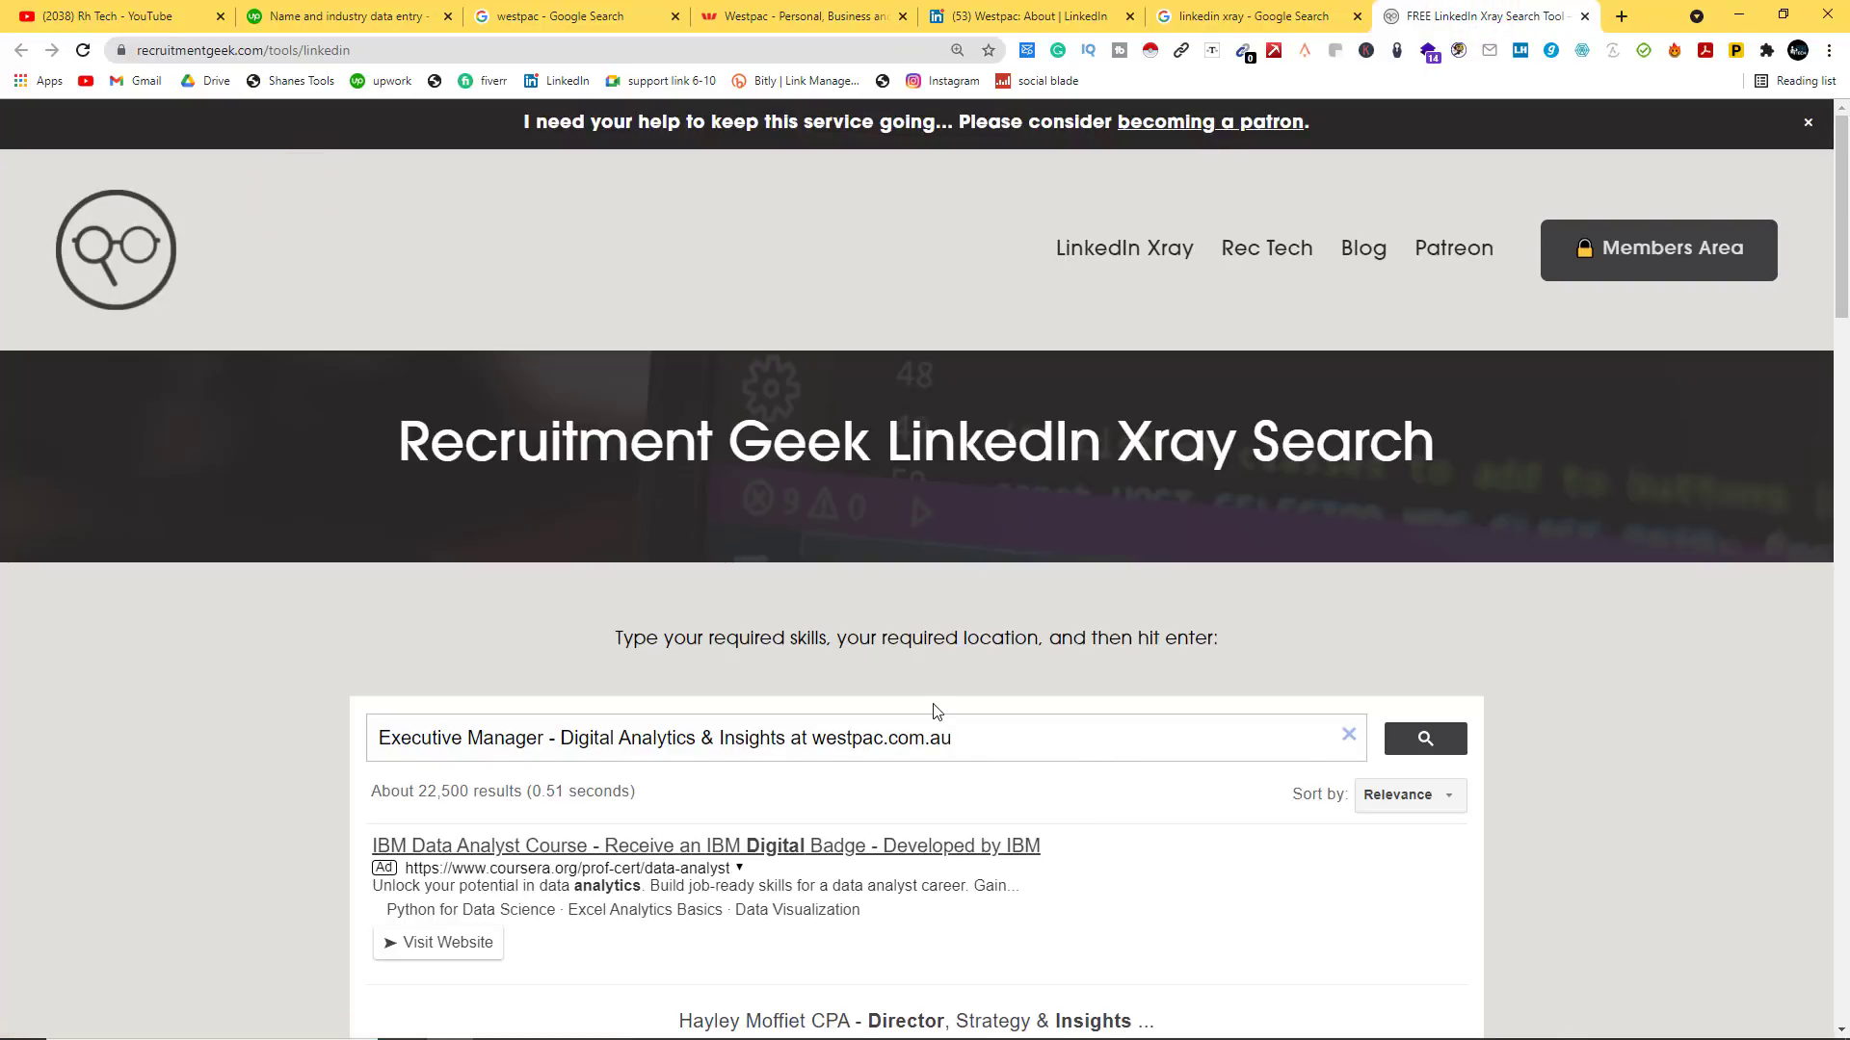
# Step: Compare the search results with the title in row 6 of the workbook, open the first result's LinkedIn profile and review its Experience section
pyautogui.scroll(-4, 459, 654)
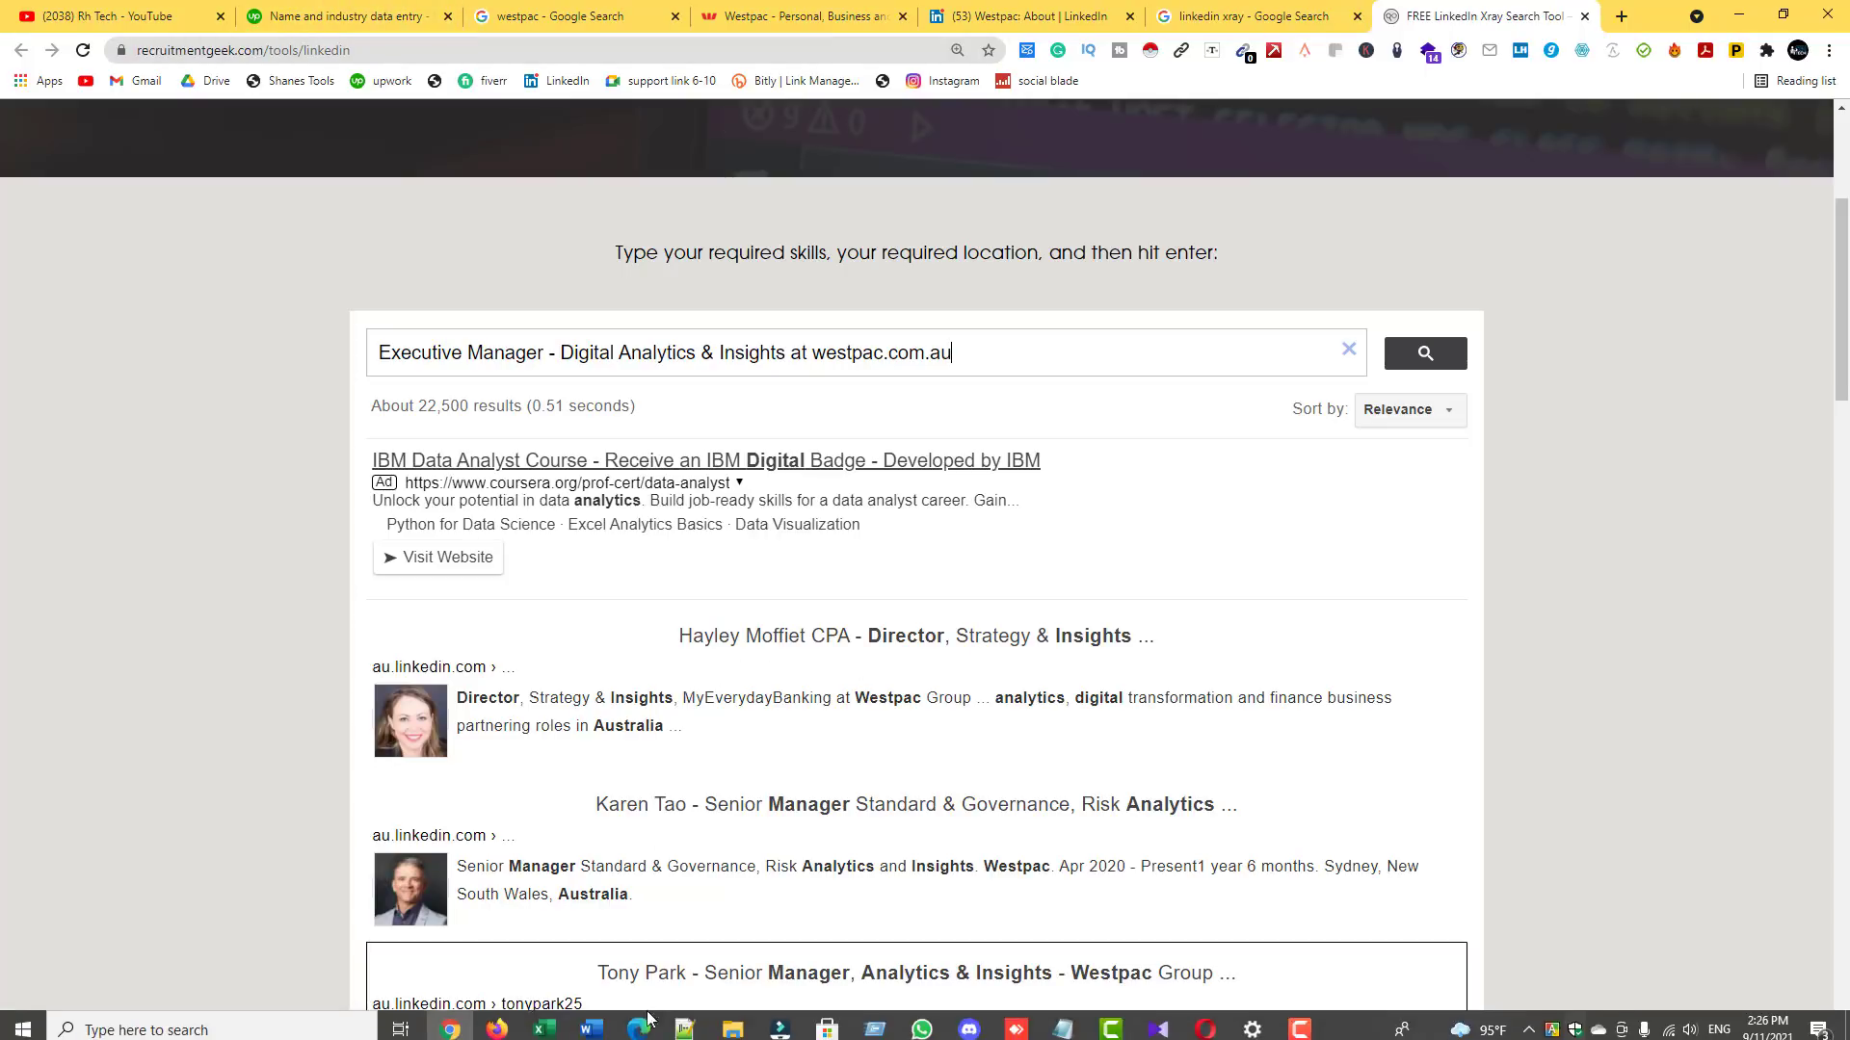
pyautogui.click(545, 1029)
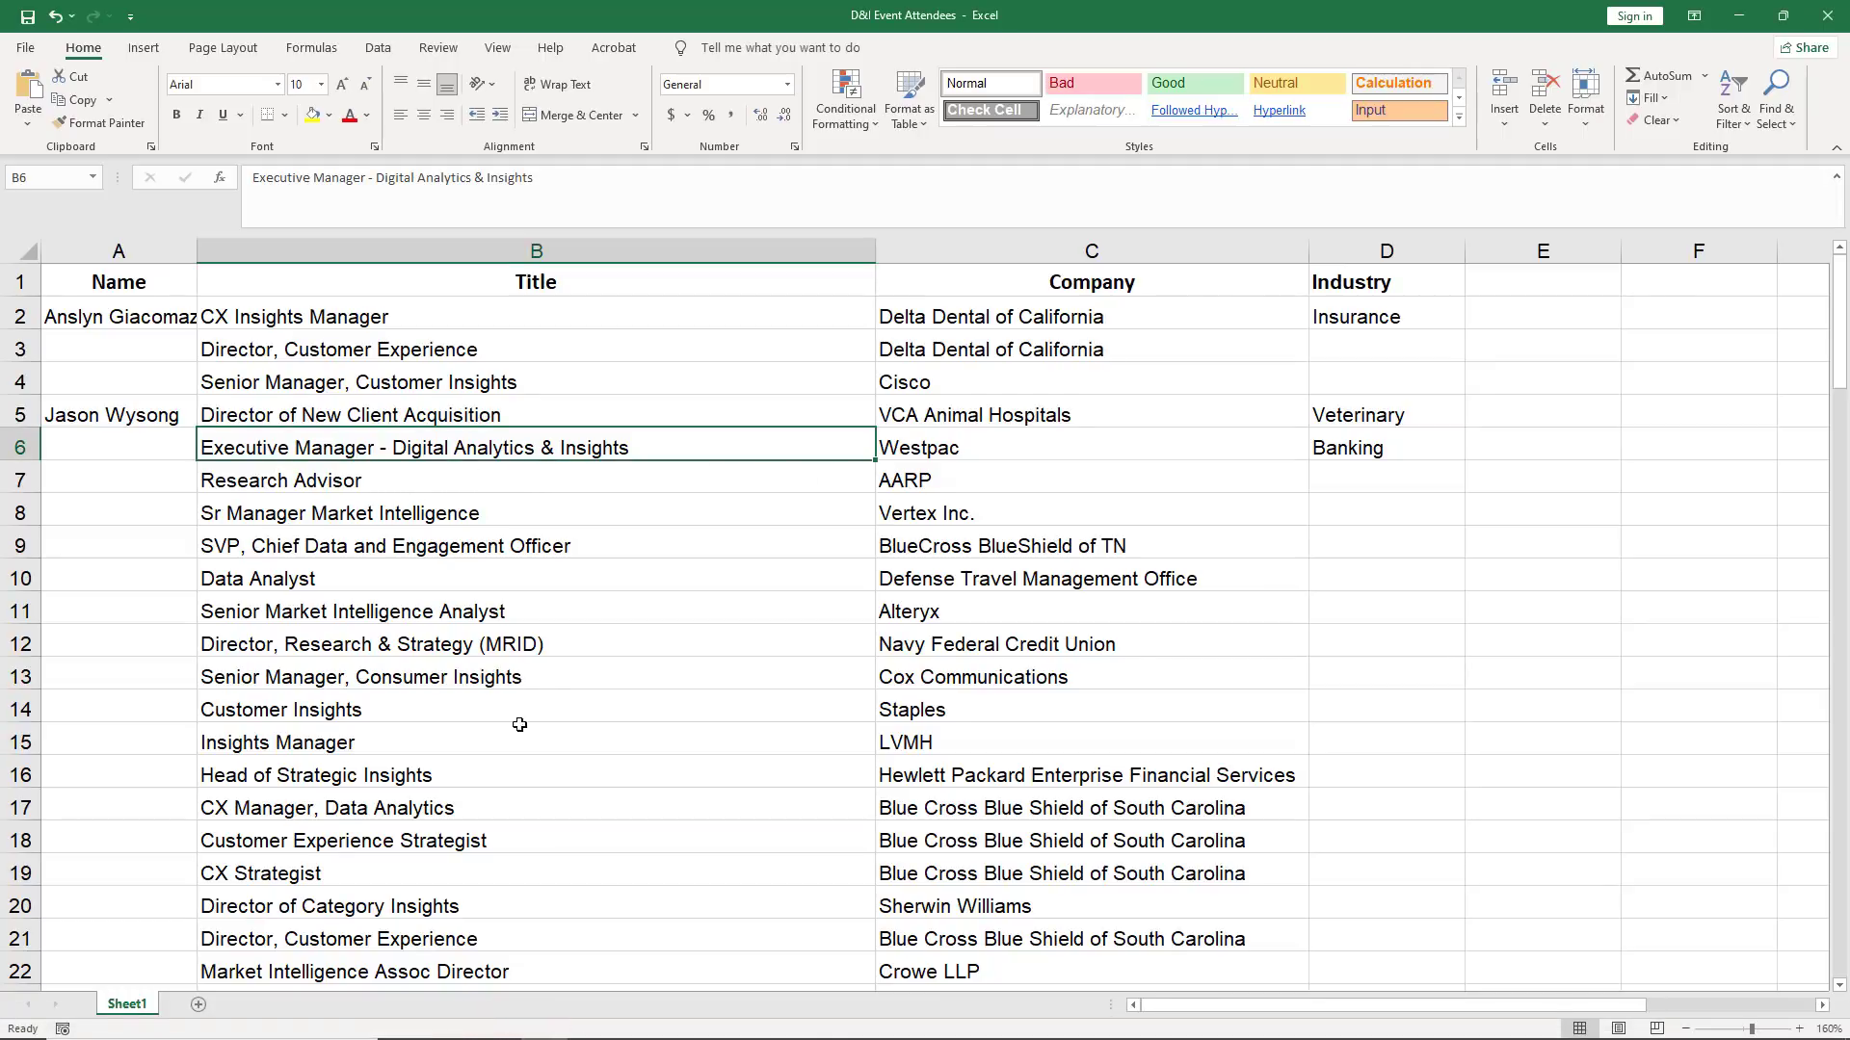
pyautogui.moveTo(539, 1035)
pyautogui.click(449, 1021)
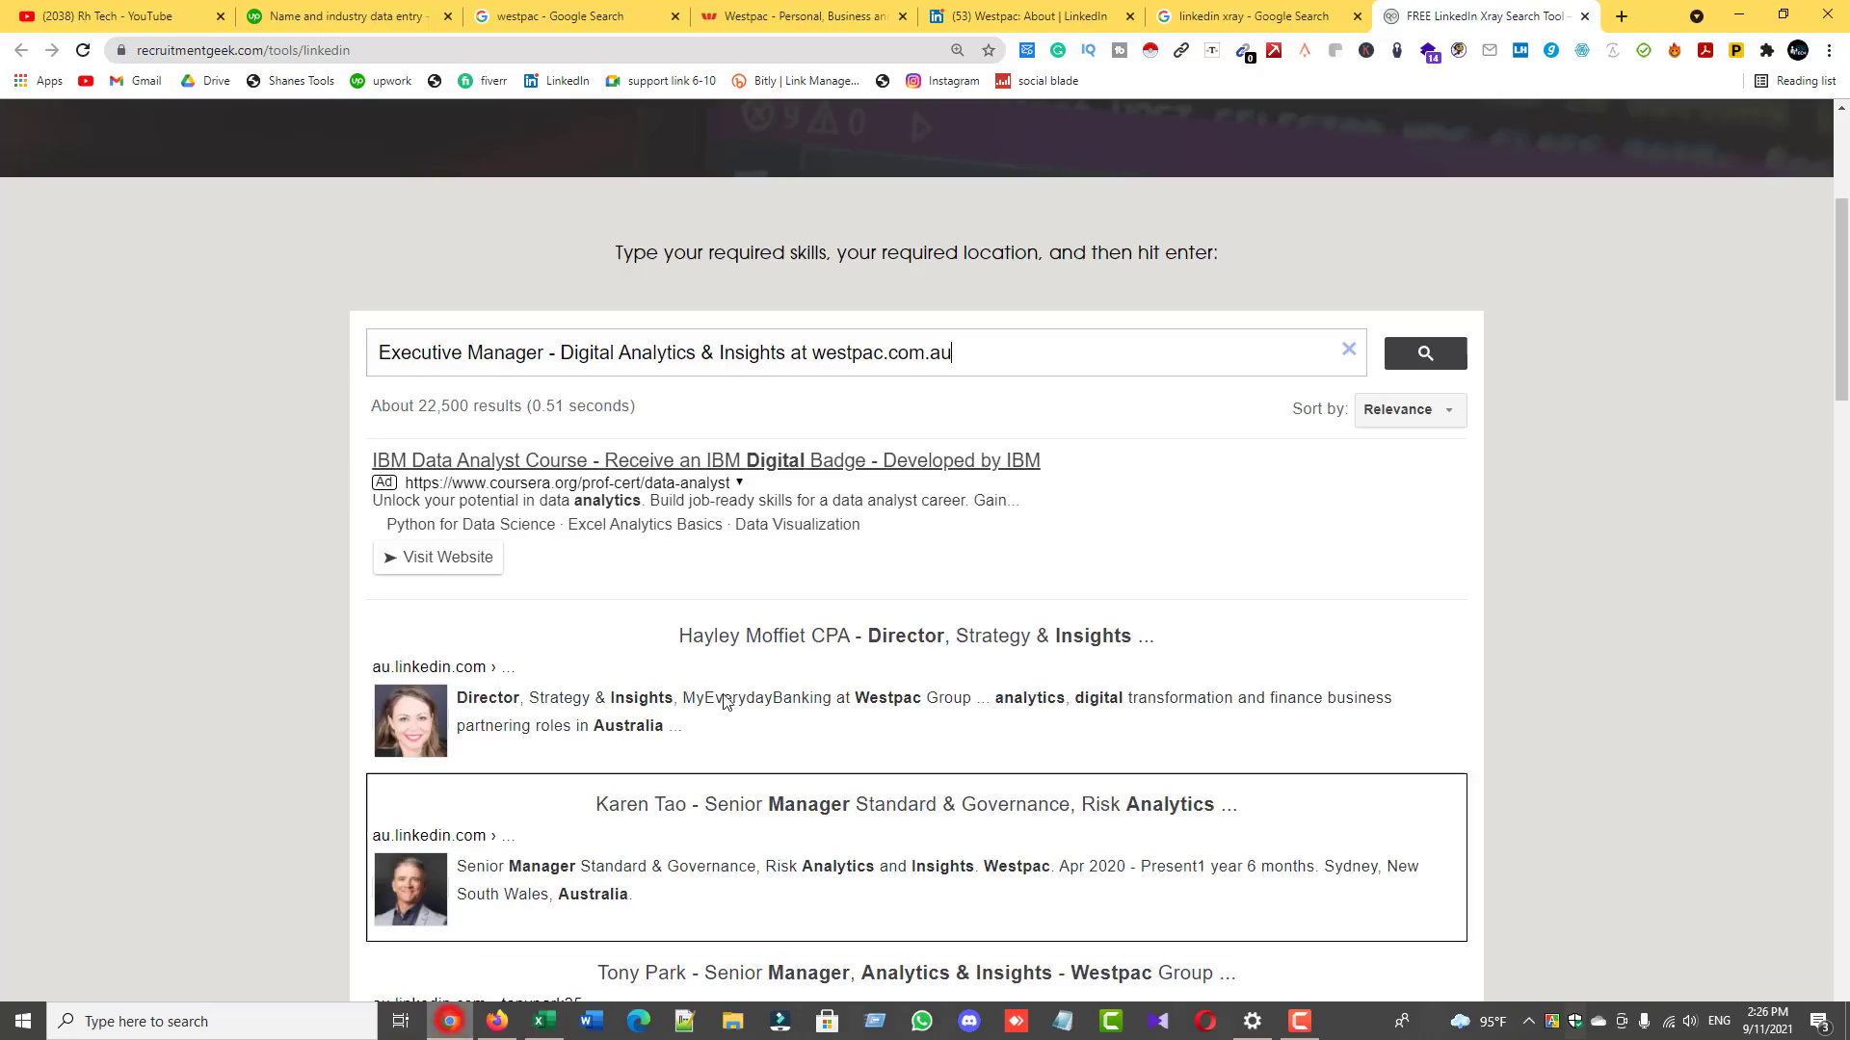
pyautogui.click(842, 637)
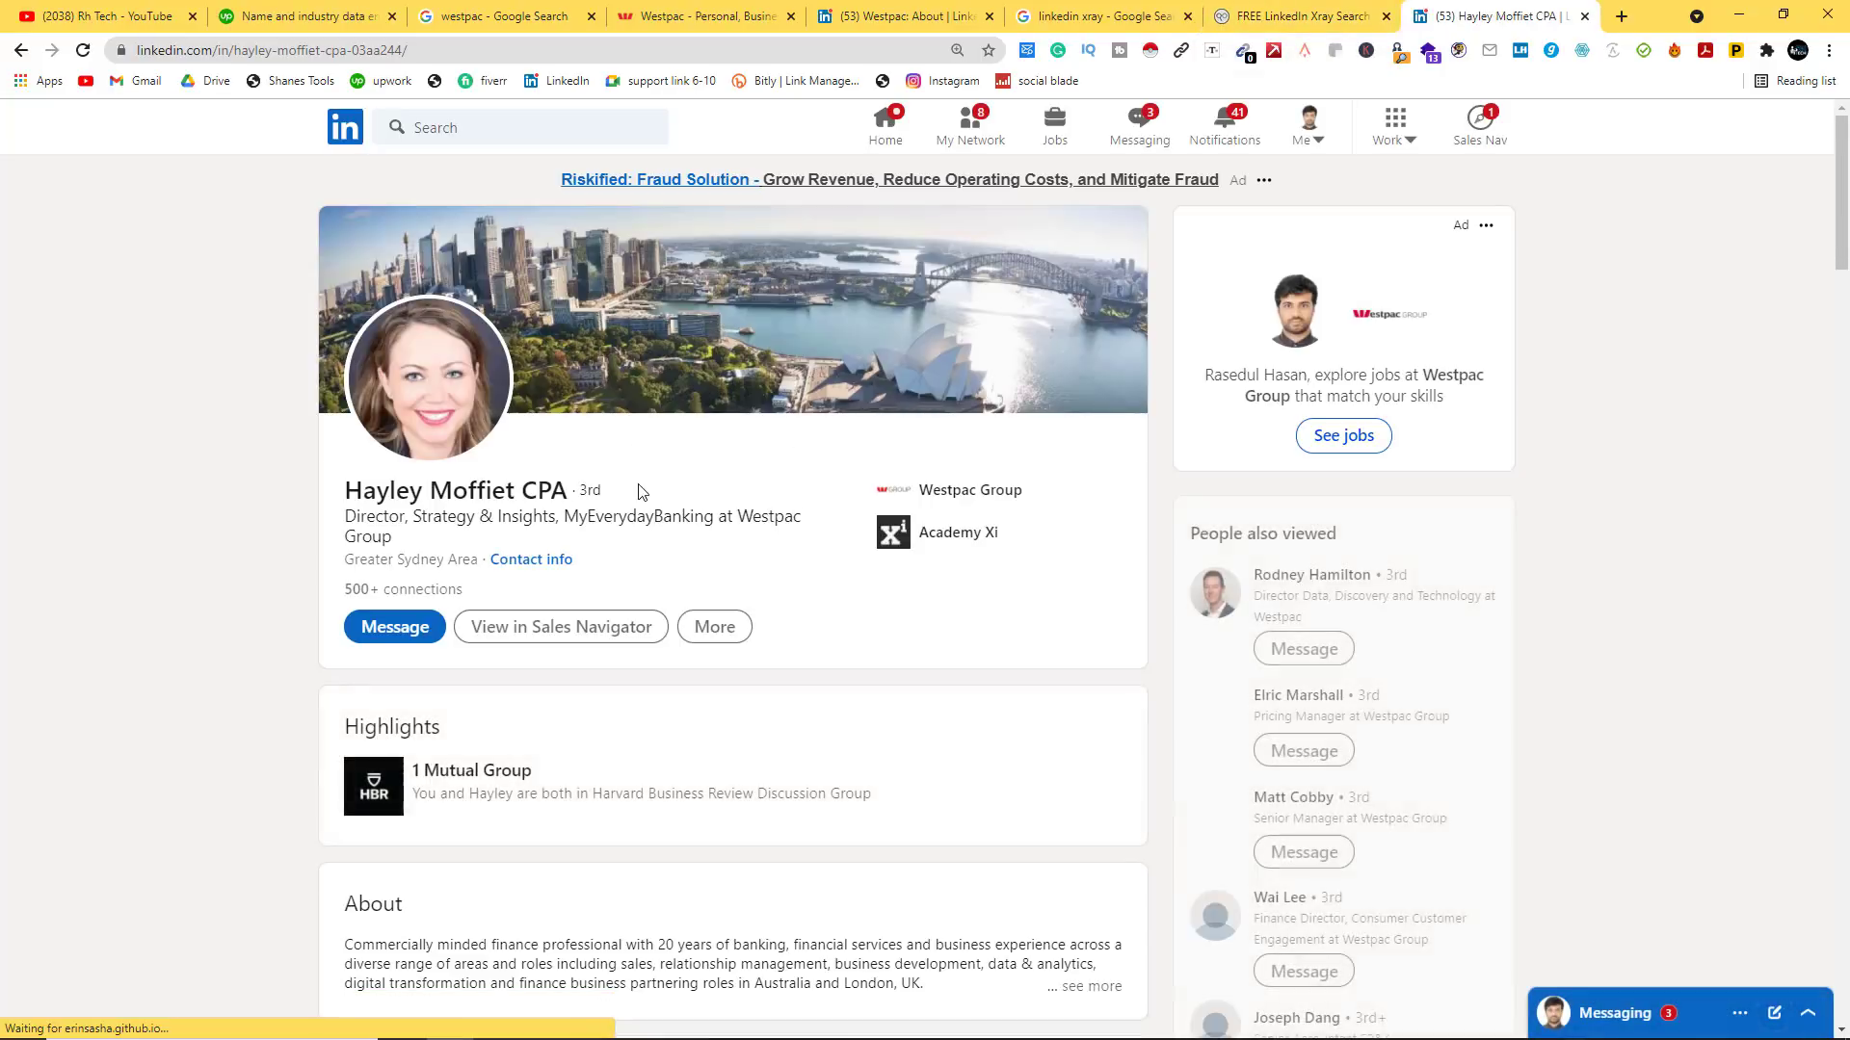
pyautogui.scroll(-4, 641, 490)
pyautogui.scroll(-5, 640, 487)
pyautogui.scroll(-4, 434, 544)
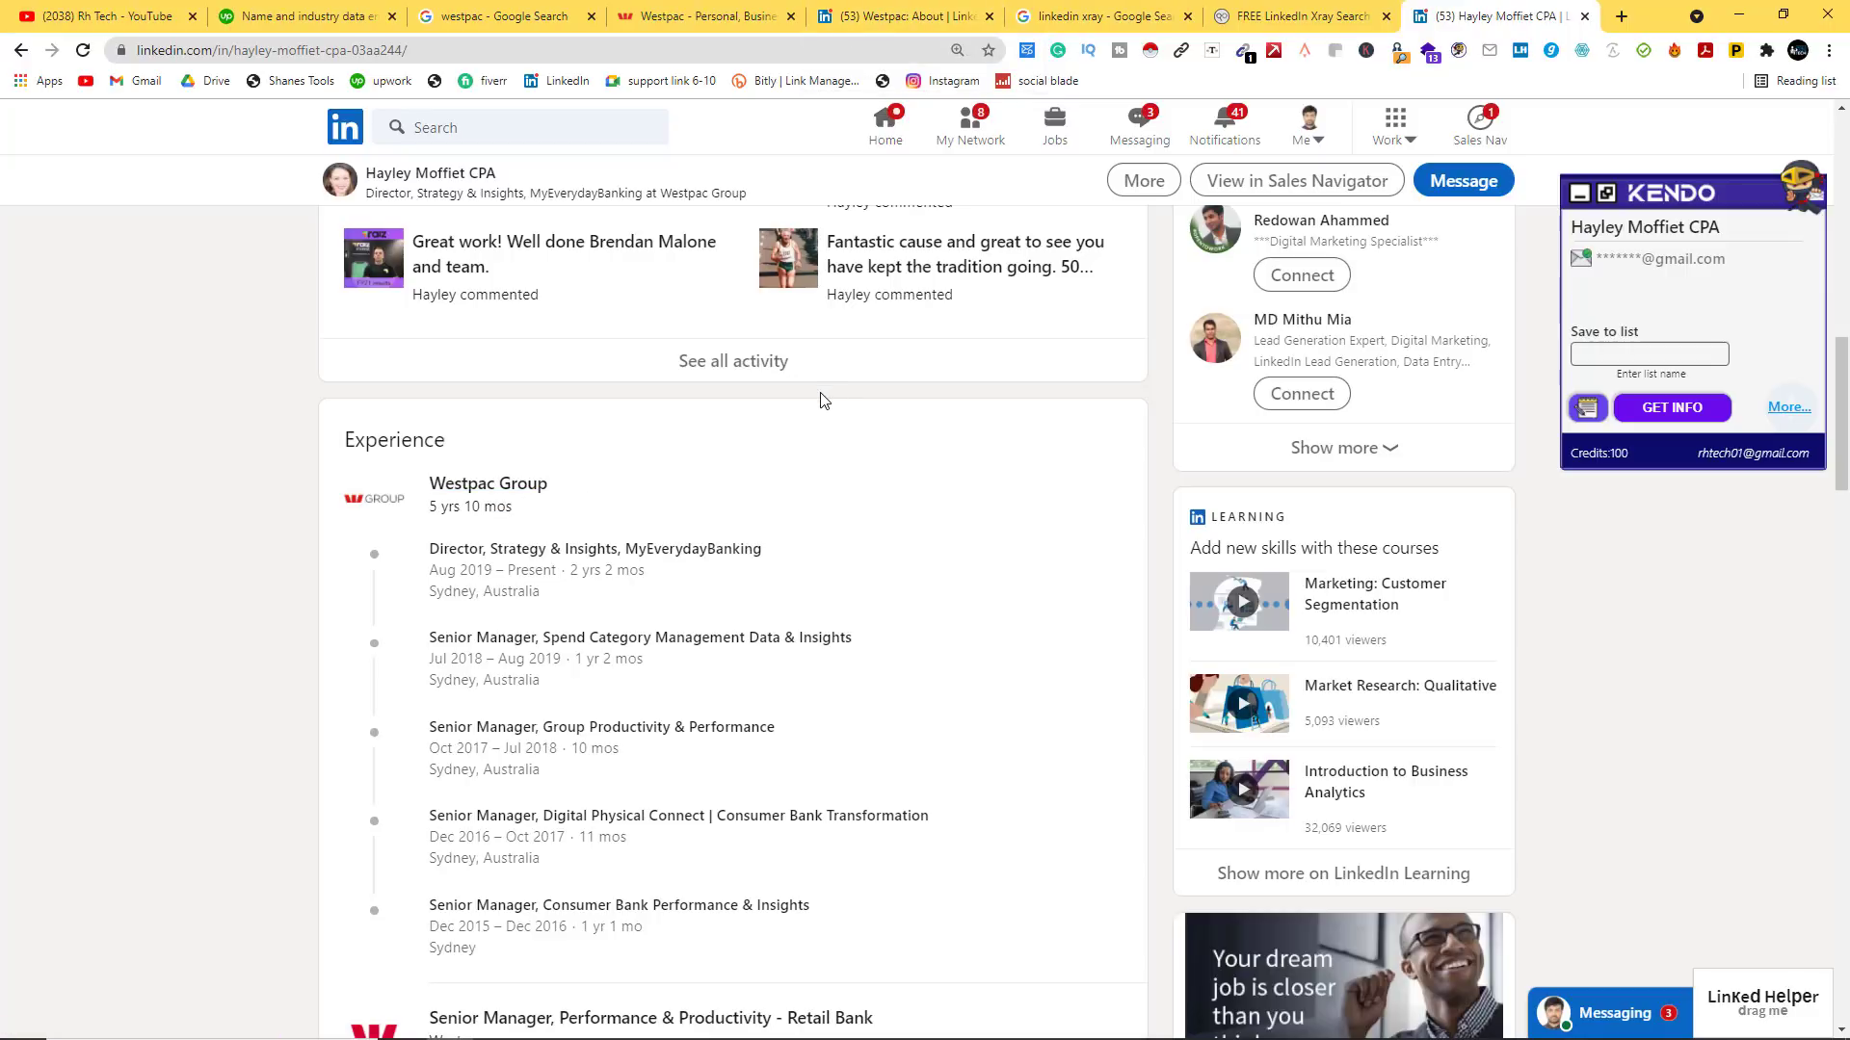
pyautogui.scroll(15, 990, 212)
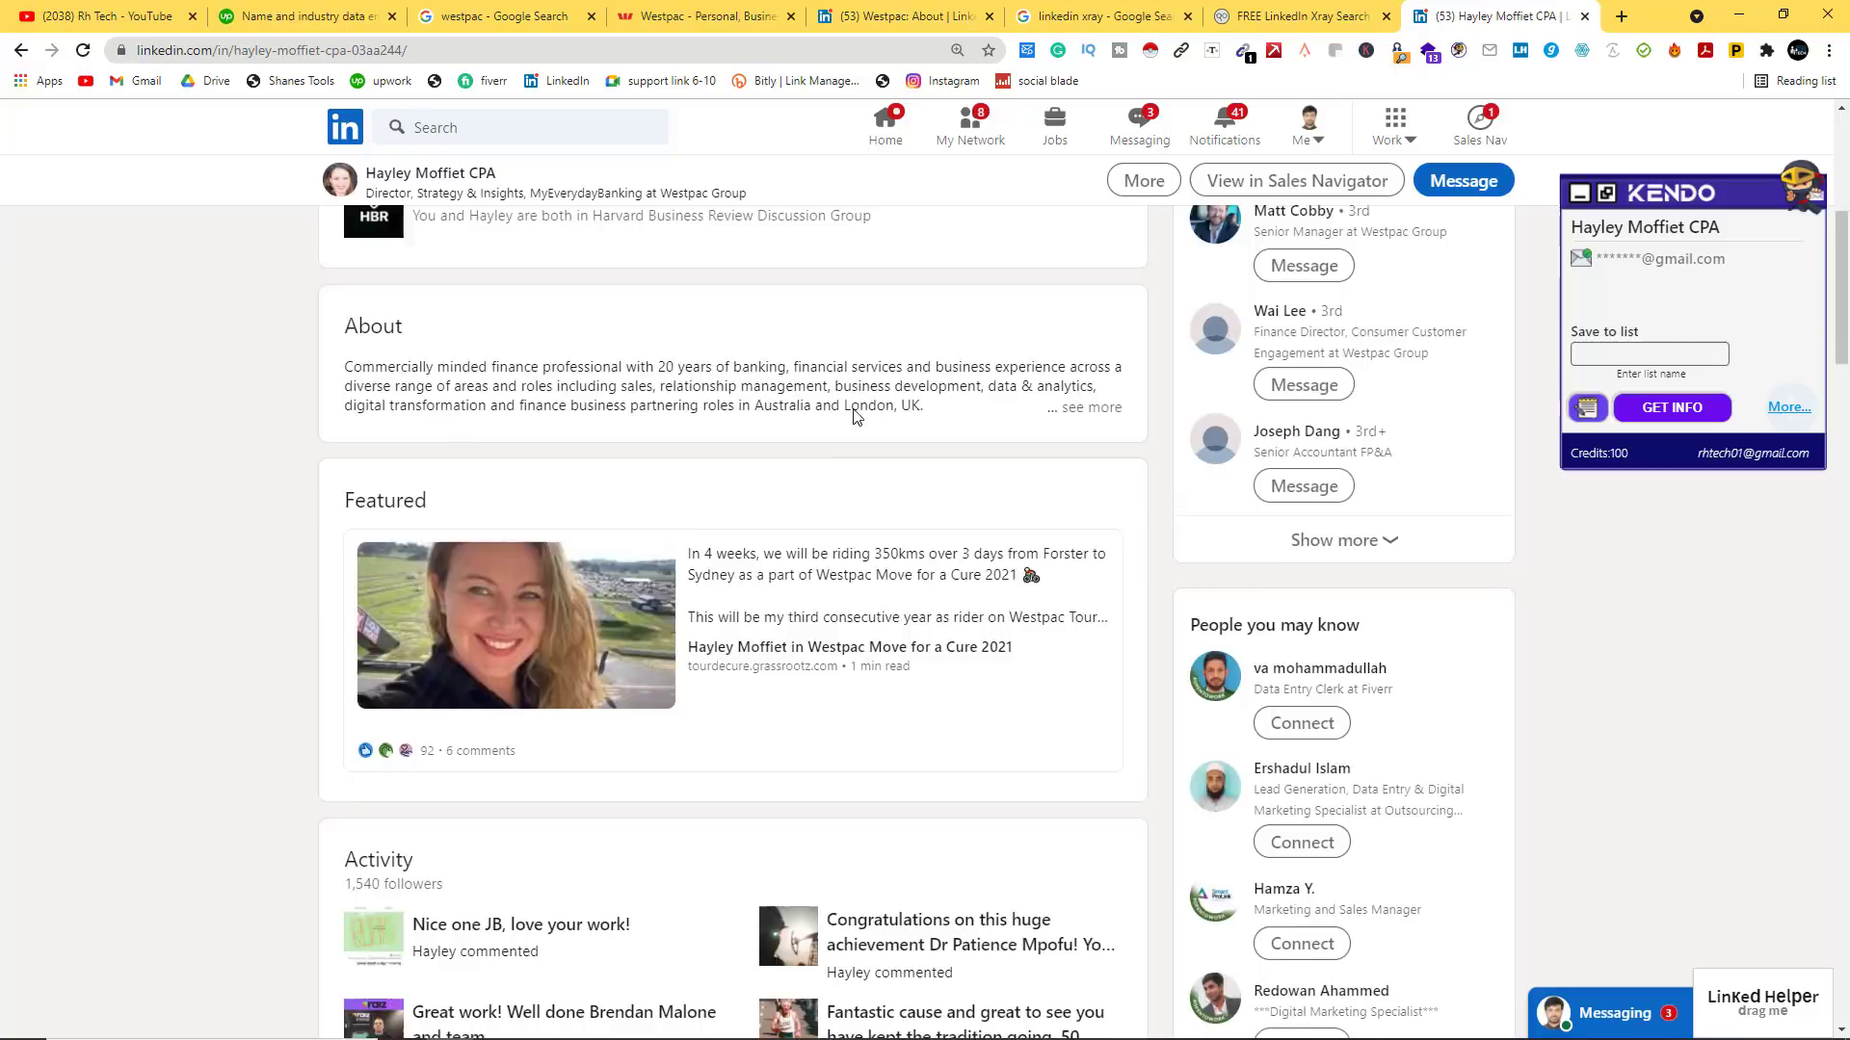
# Step: Copy the person's full name from the LinkedIn profile heading and switch to the Excel workbook
pyautogui.doubleClick(451, 484)
pyautogui.click(451, 484)
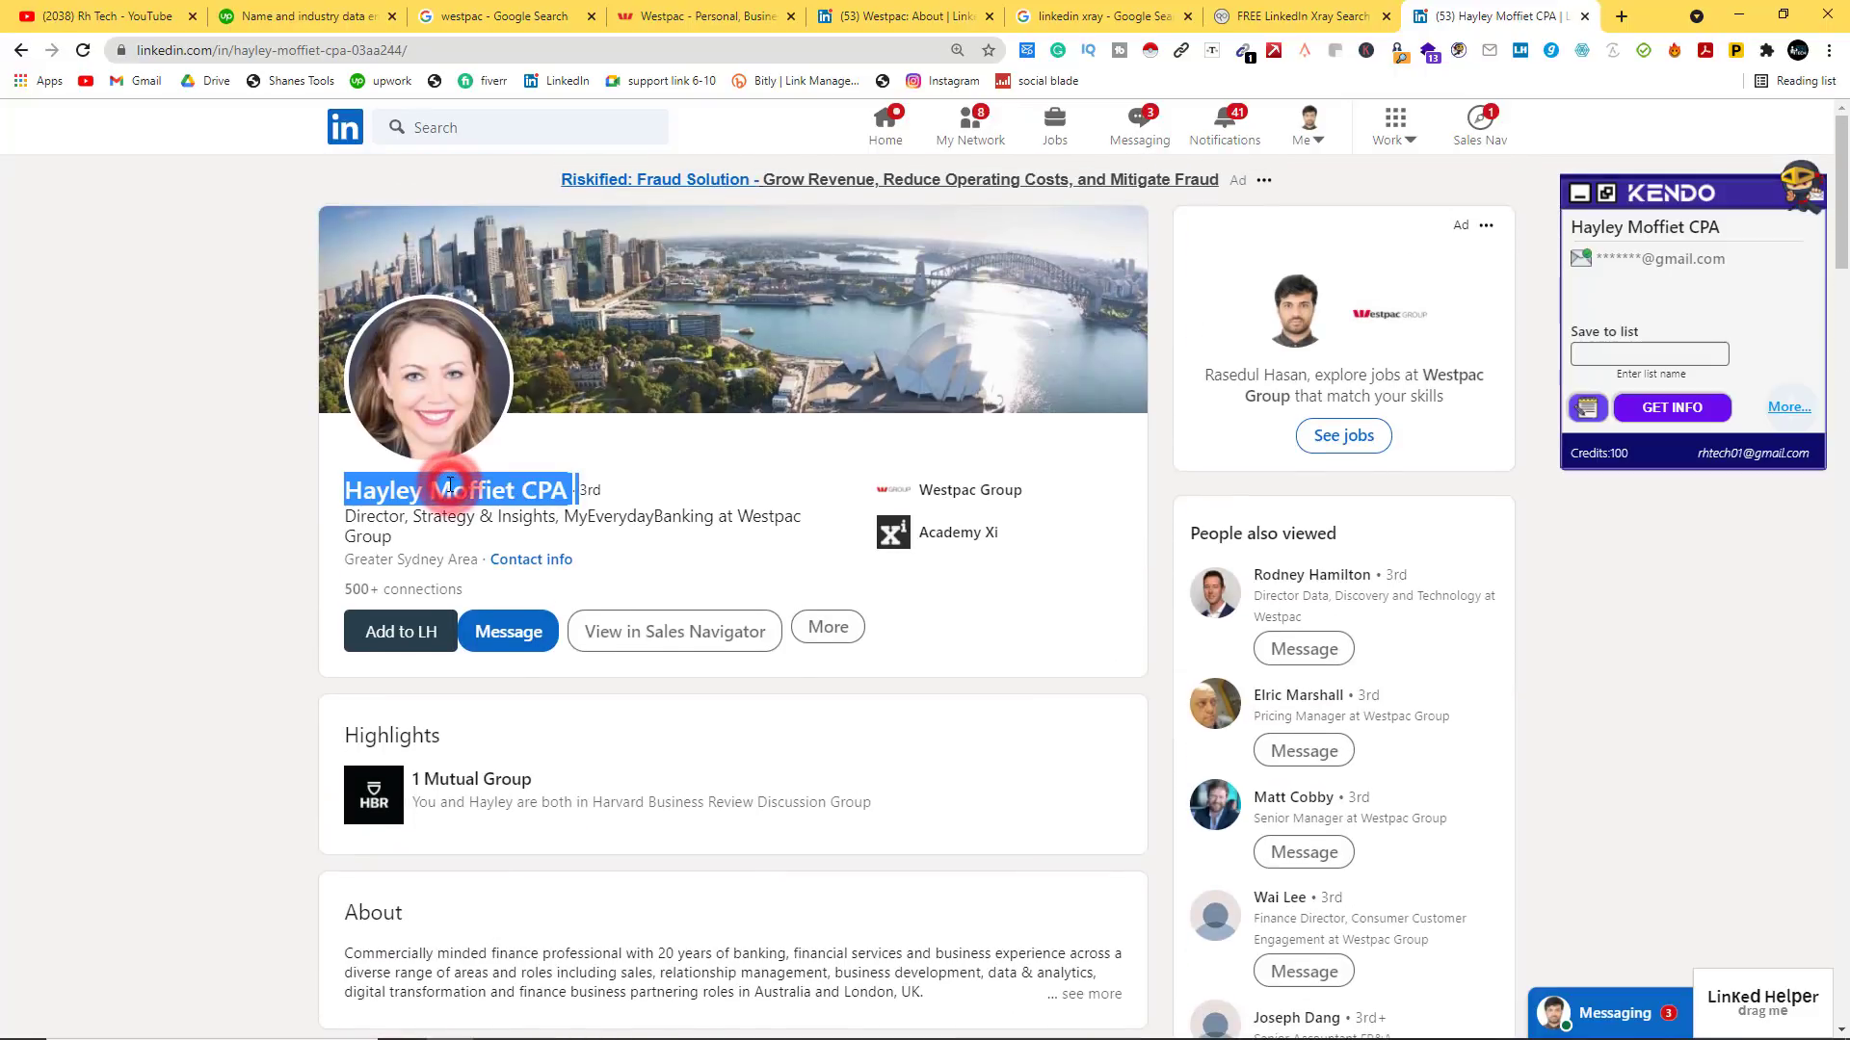
pyautogui.rightClick(464, 486)
pyautogui.click(500, 505)
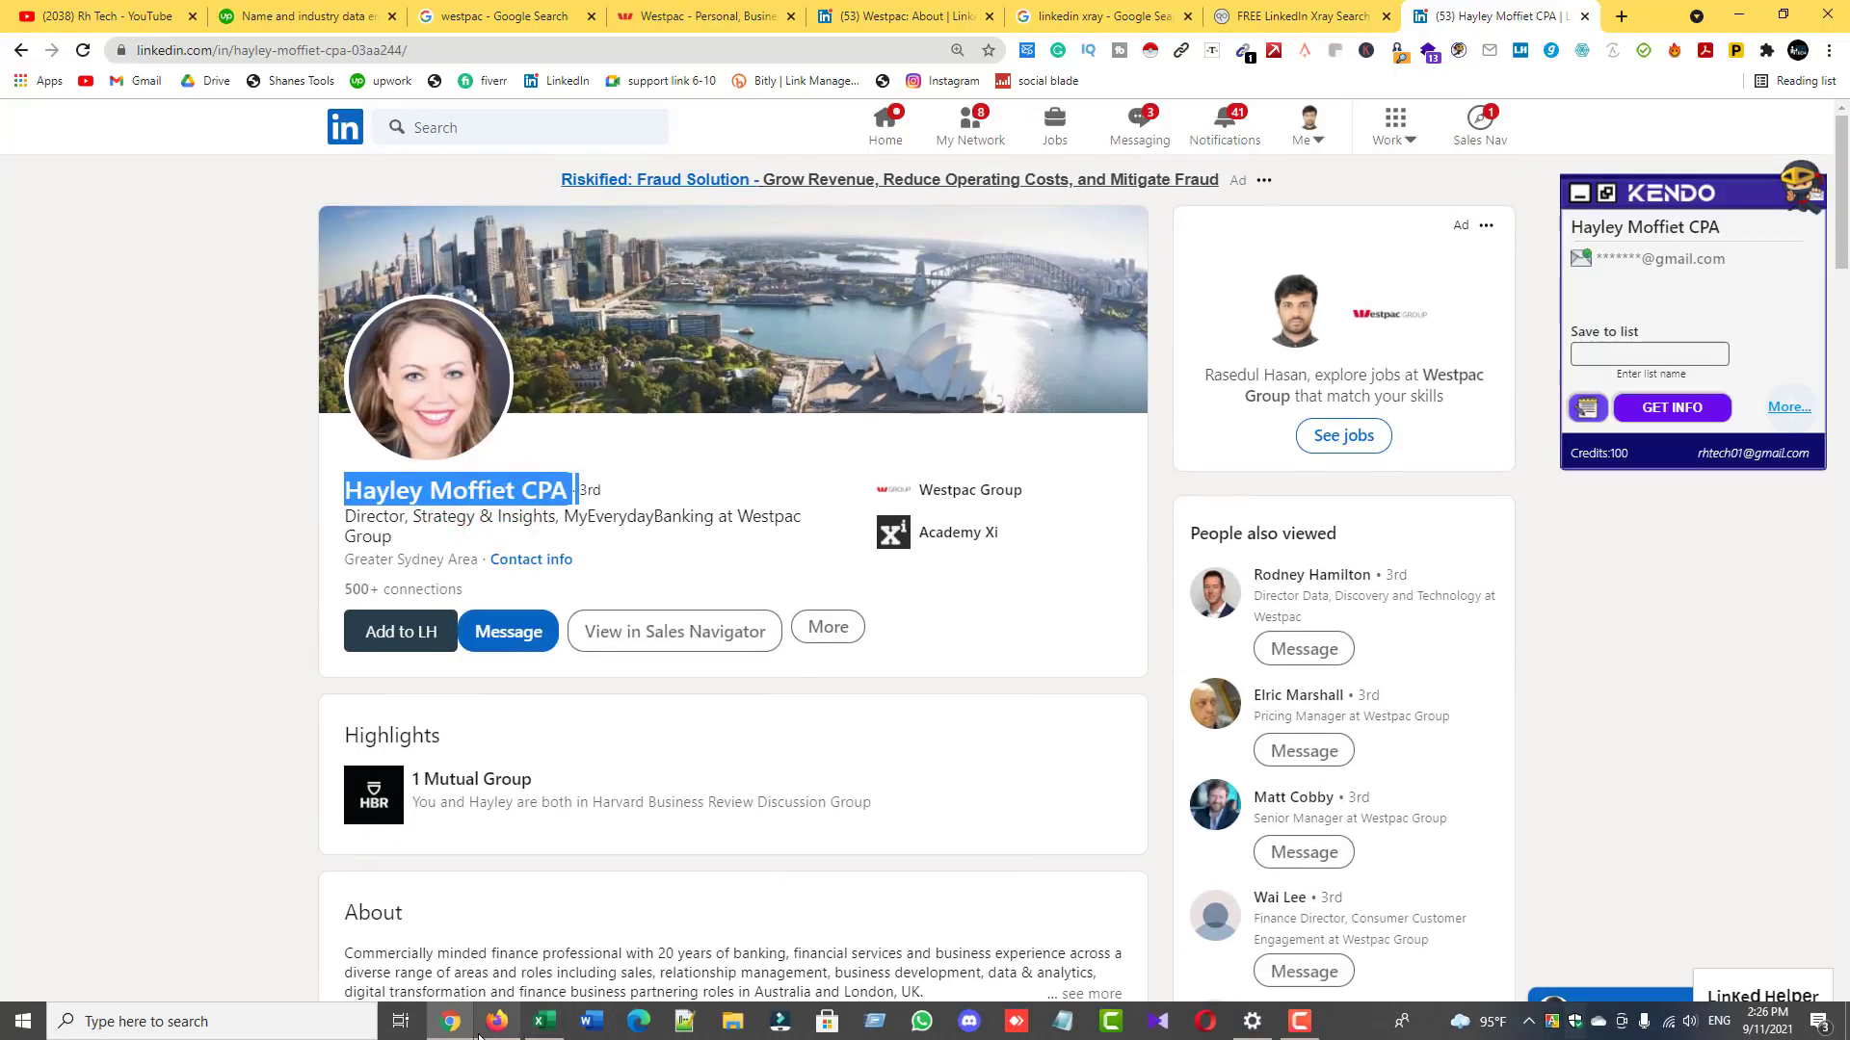
pyautogui.click(544, 1021)
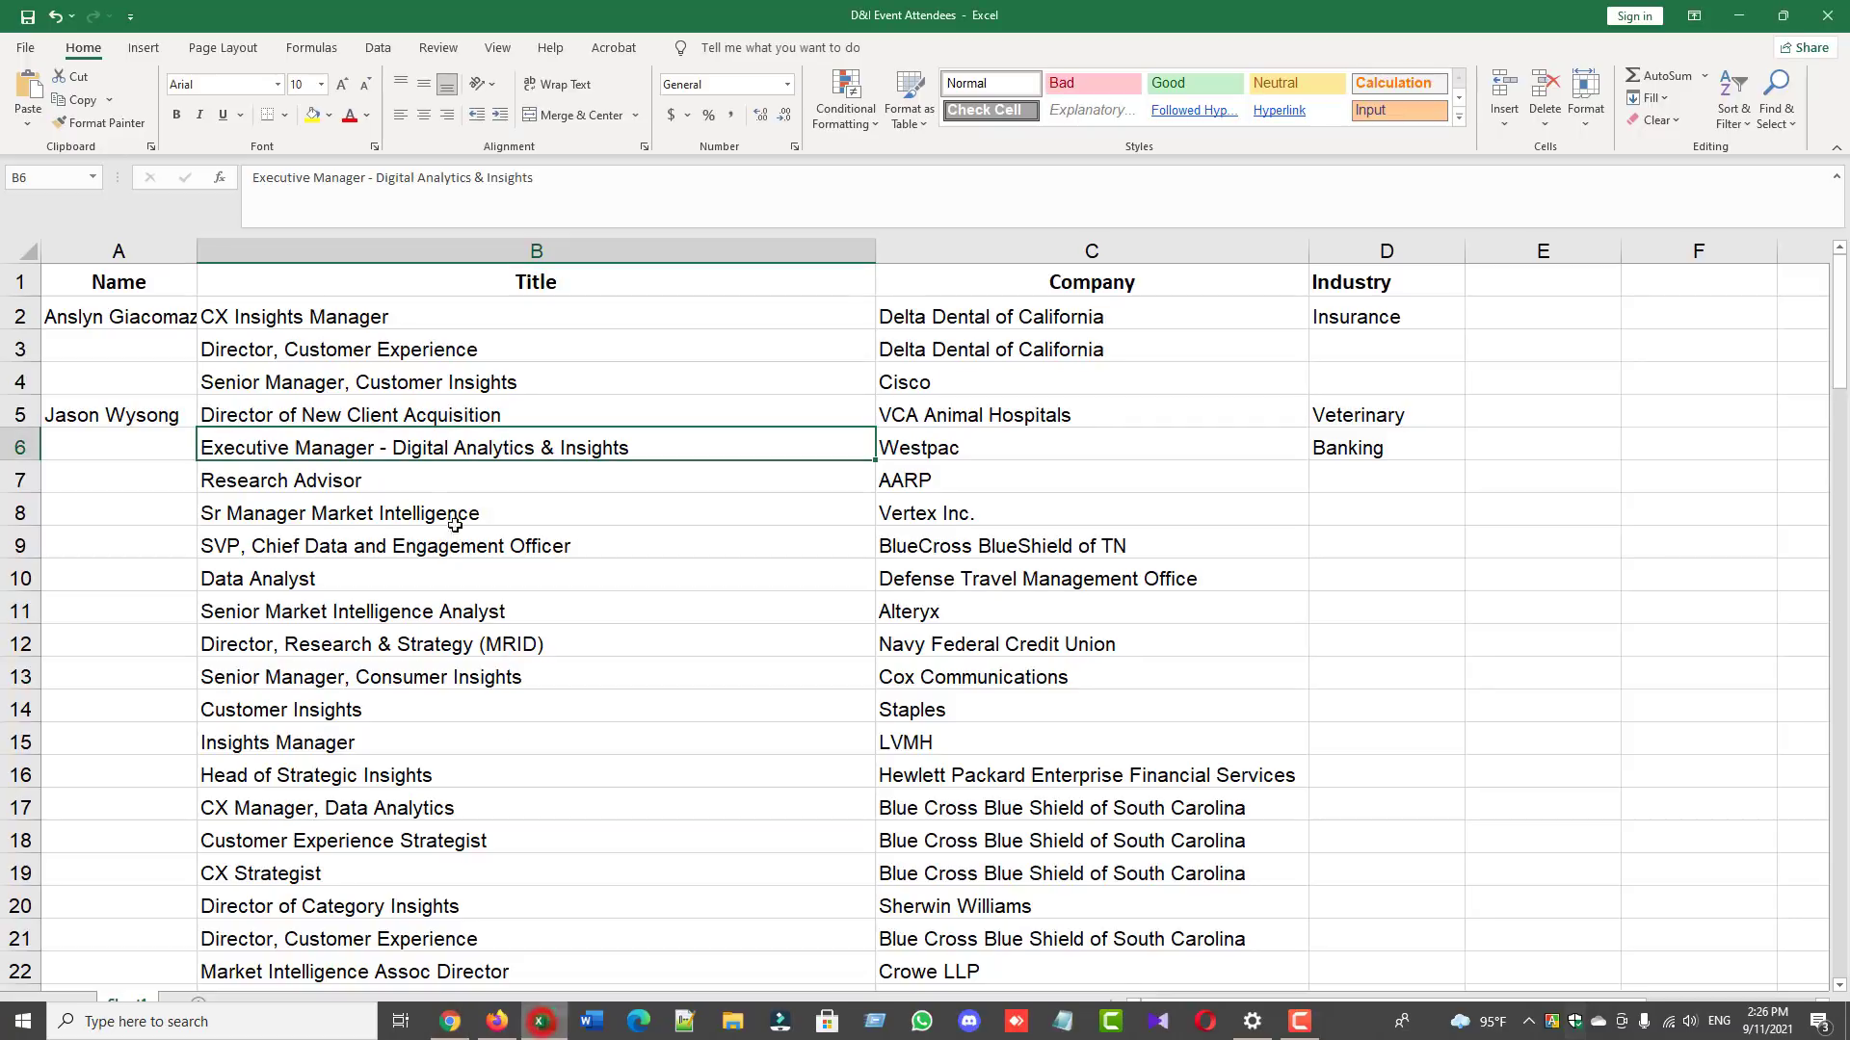
# Step: Paste the copied name into Name cell A6 and remove the CPA suffix
pyautogui.doubleClick(171, 450)
pyautogui.rightClick(171, 450)
pyautogui.click(223, 552)
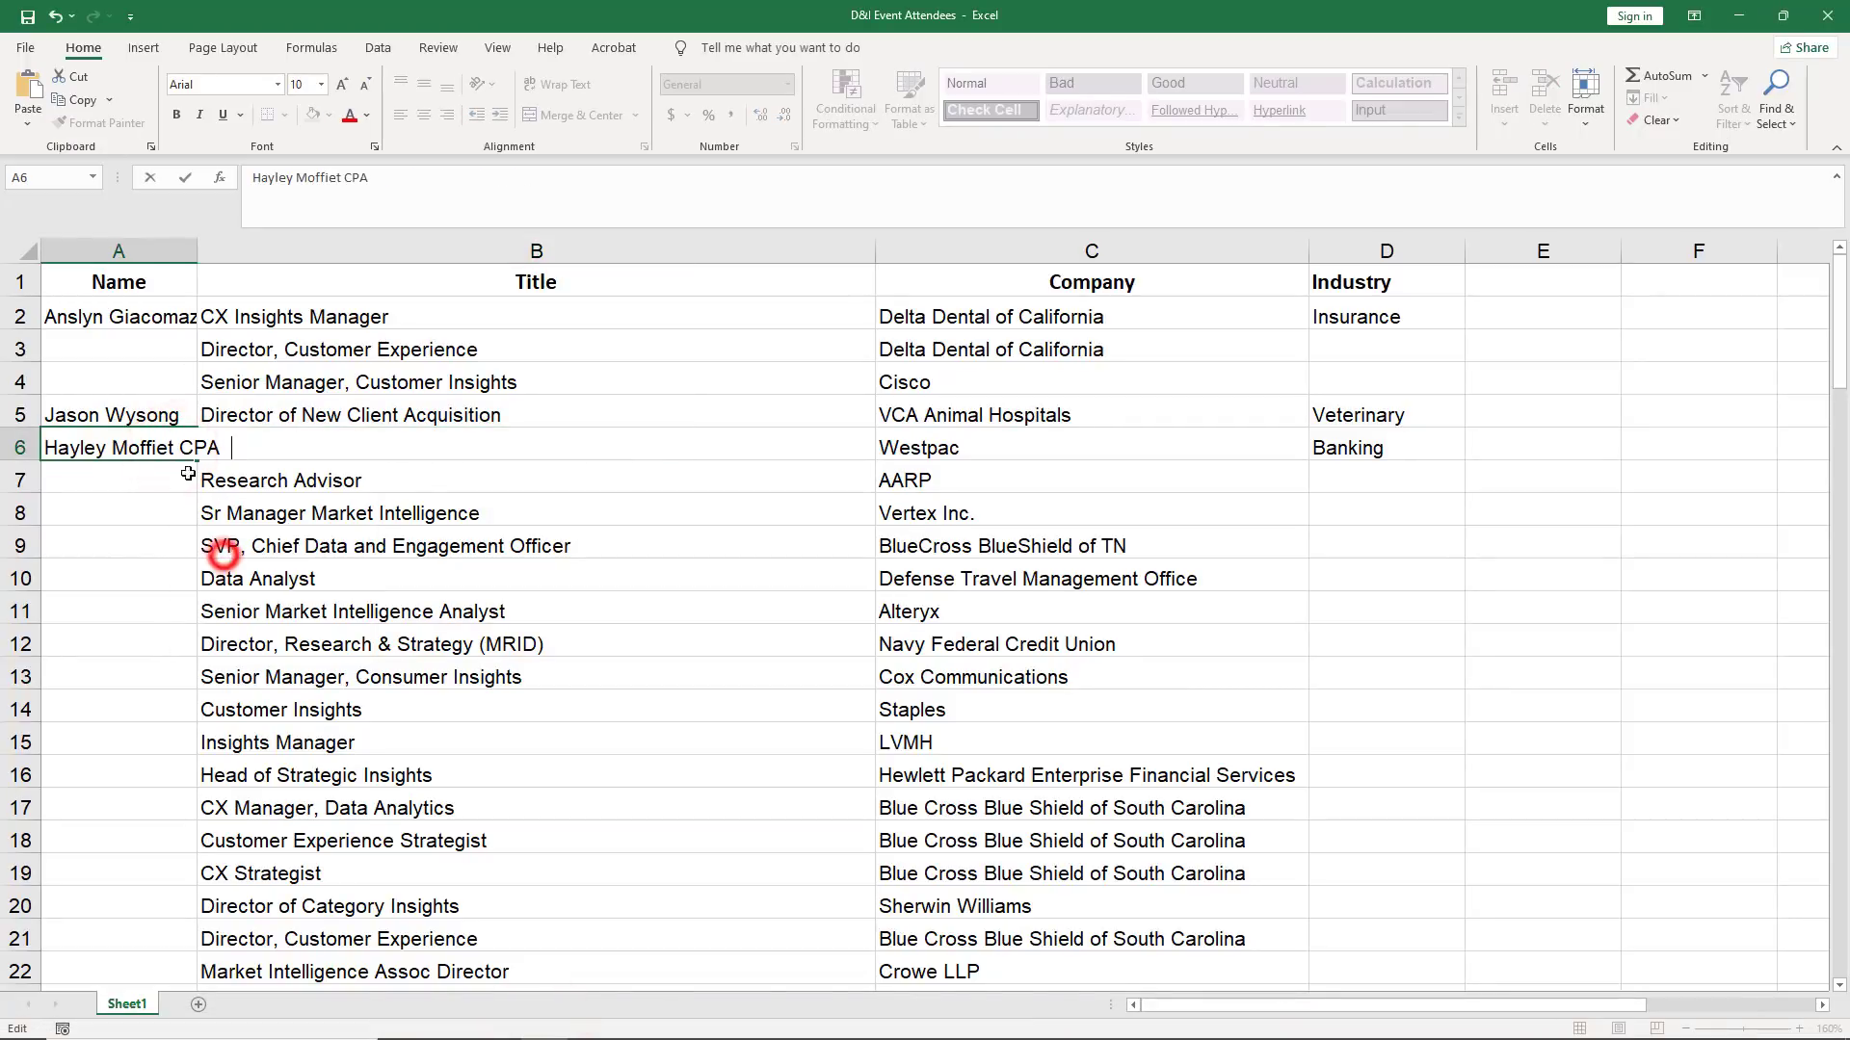
pyautogui.moveTo(180, 447); pyautogui.dragTo(254, 452)
pyautogui.press('BackSpace')
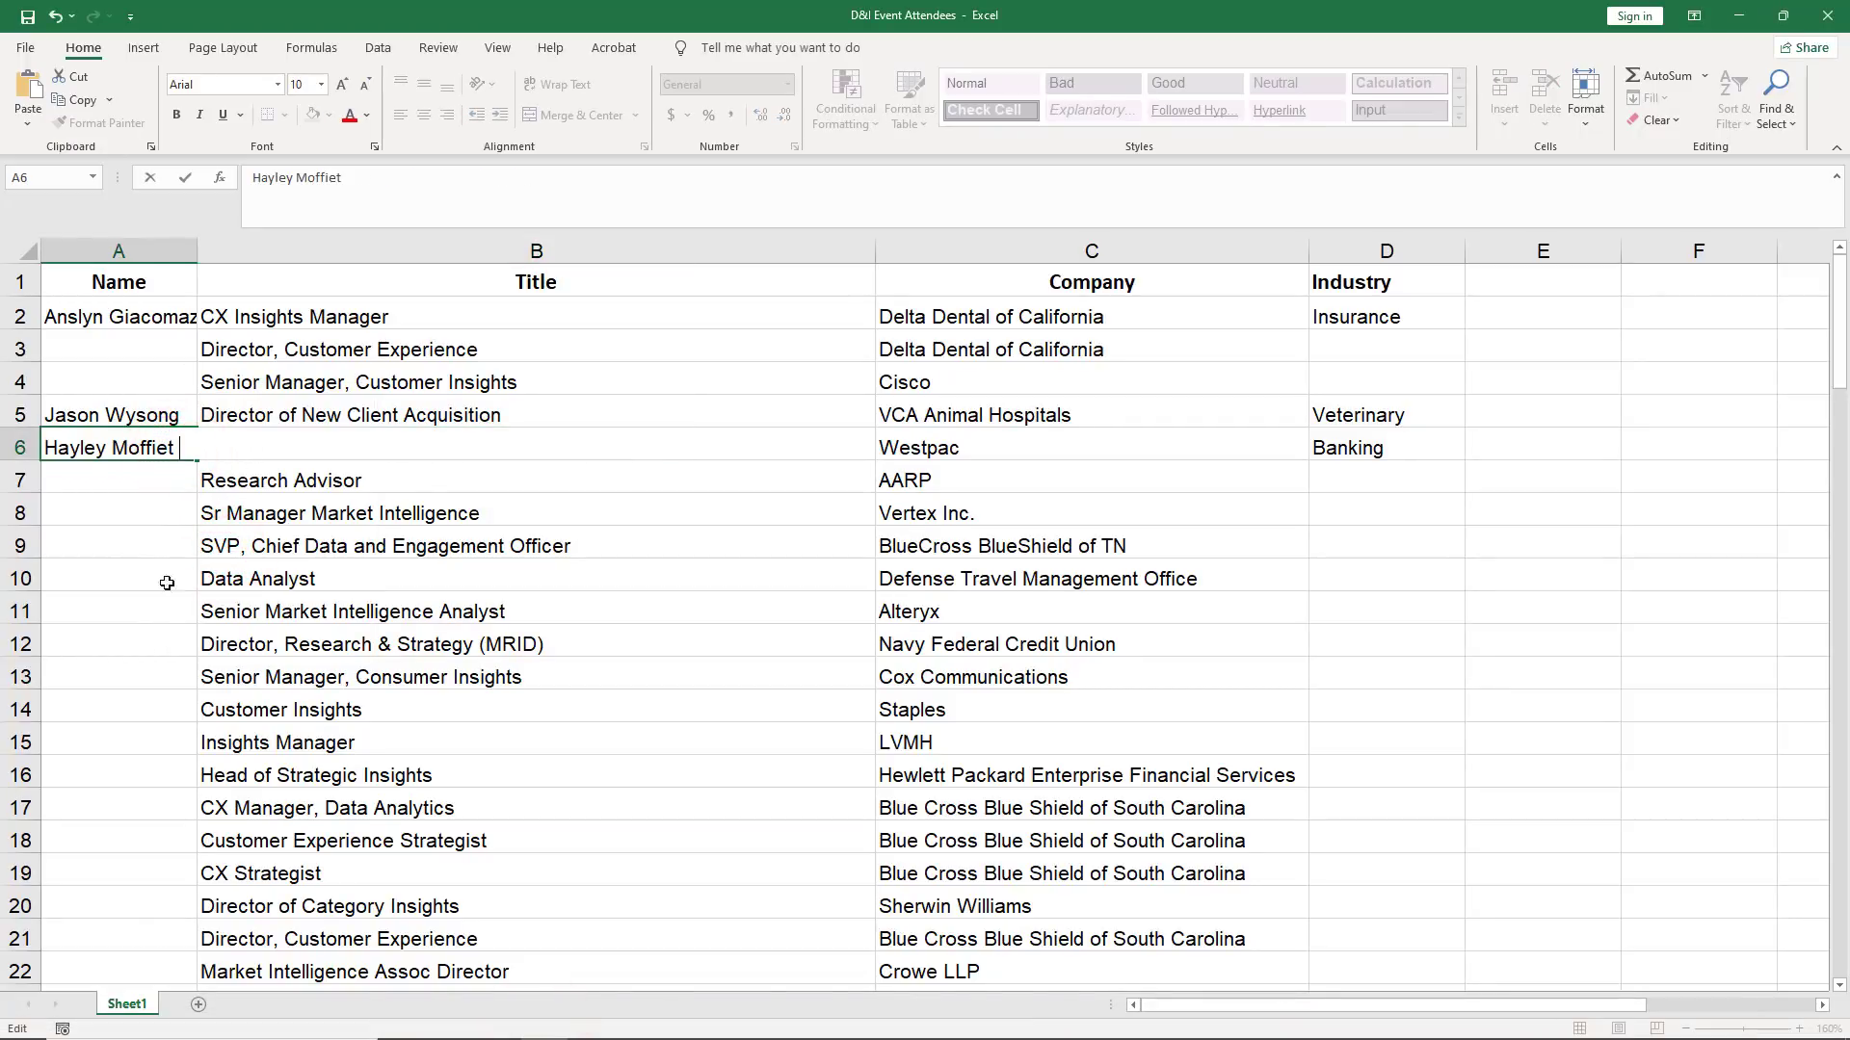
pyautogui.click(154, 566)
# Step: Copy the company name AARP from cell C7 and switch back to Chrome
pyautogui.rightClick(938, 473)
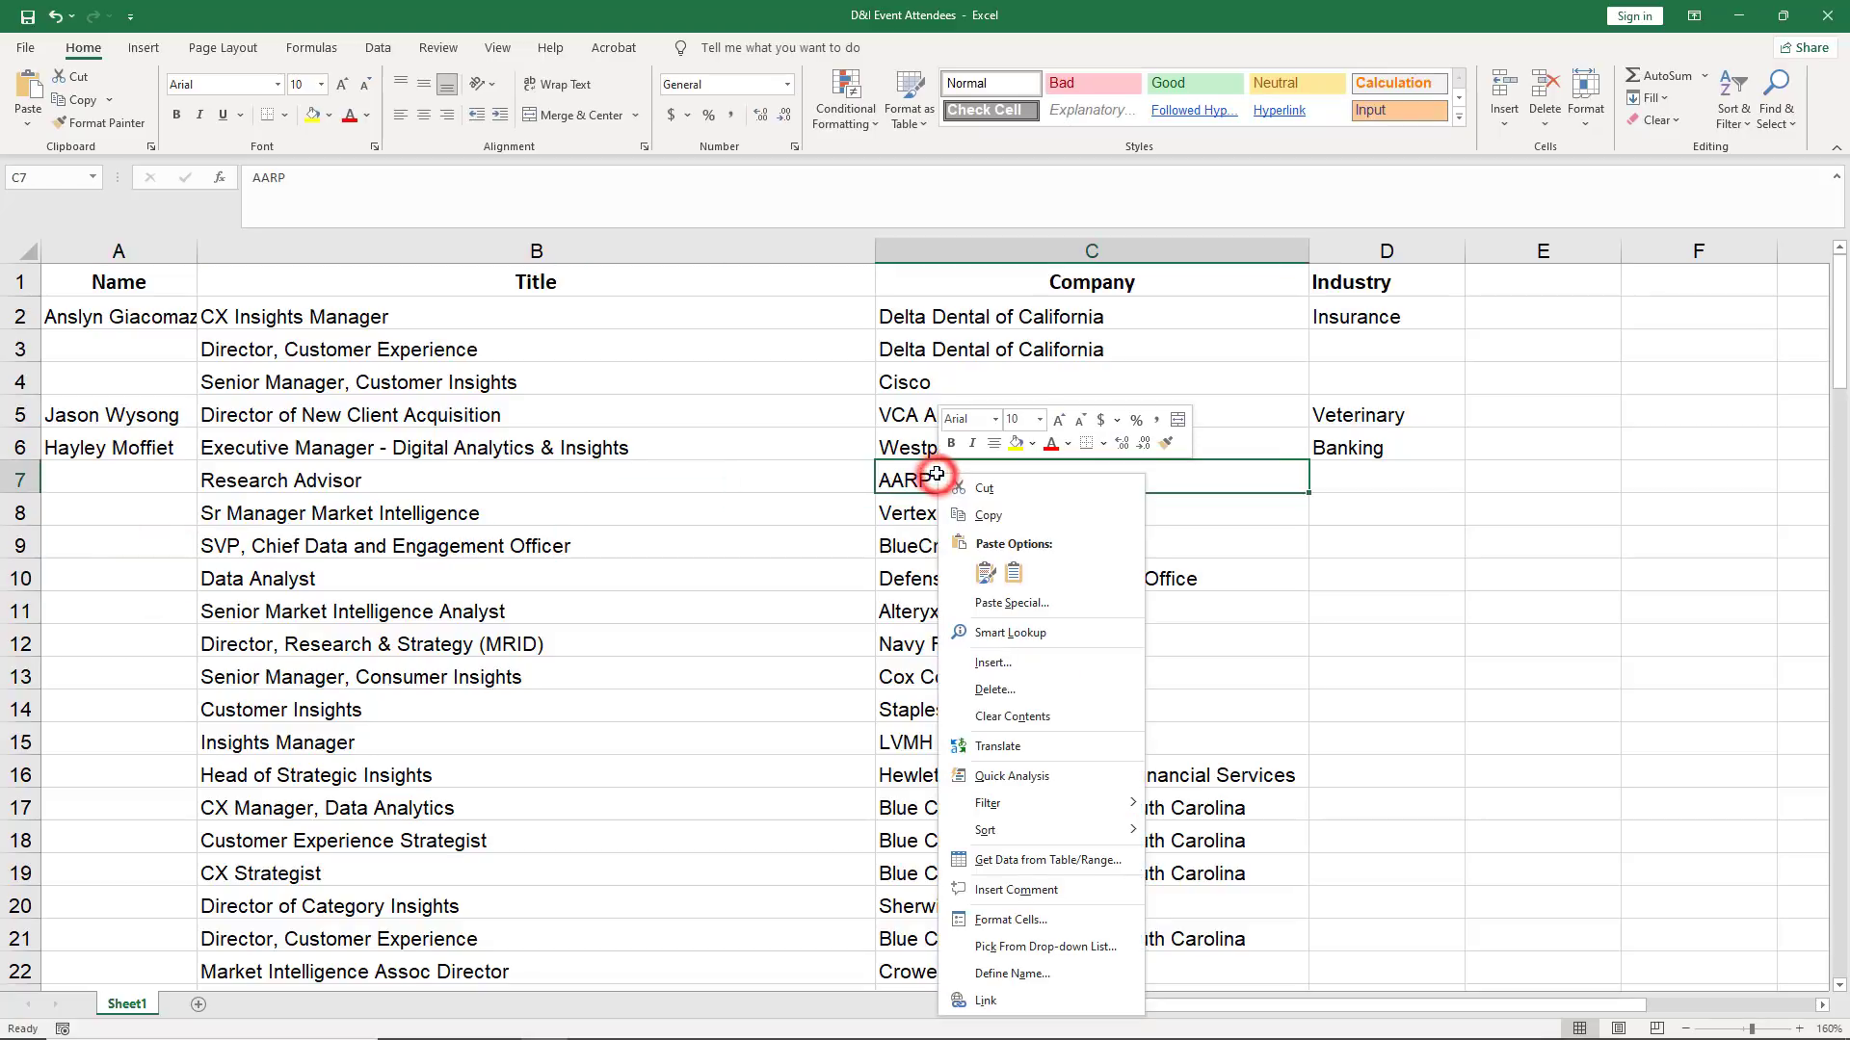
pyautogui.click(983, 513)
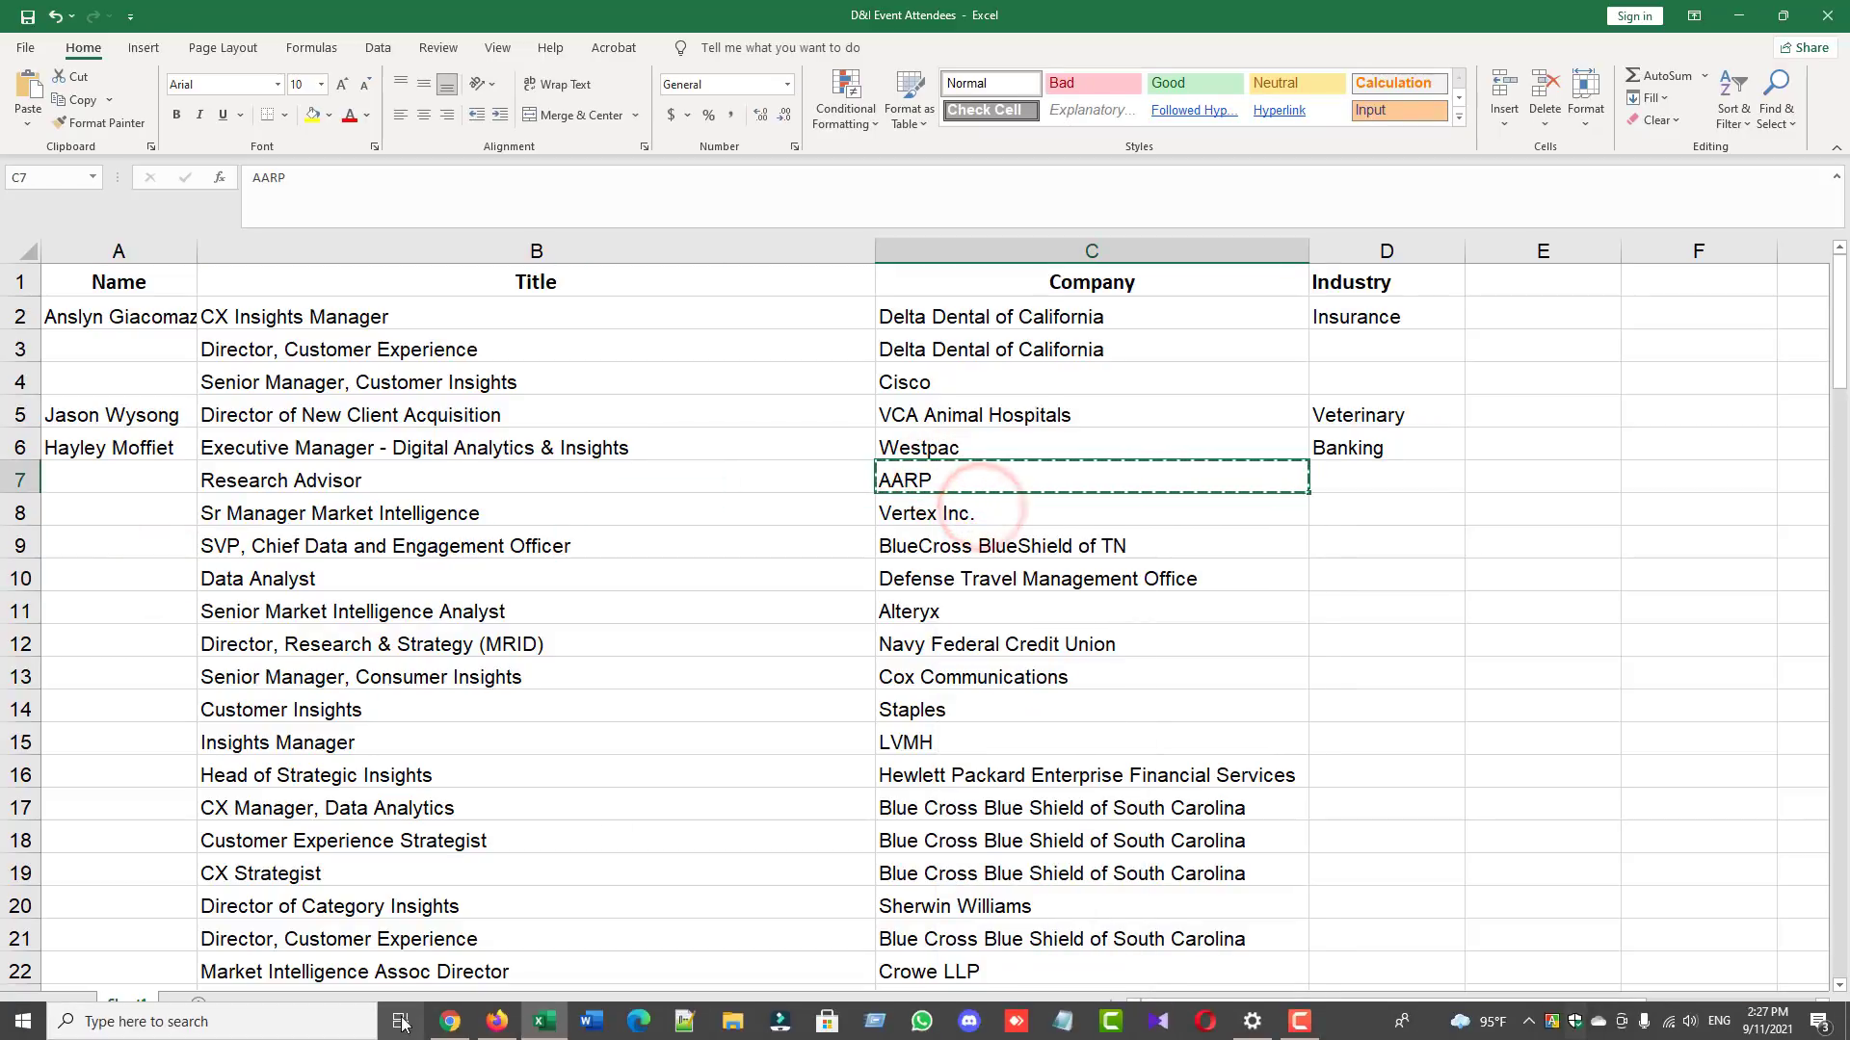
pyautogui.click(448, 1029)
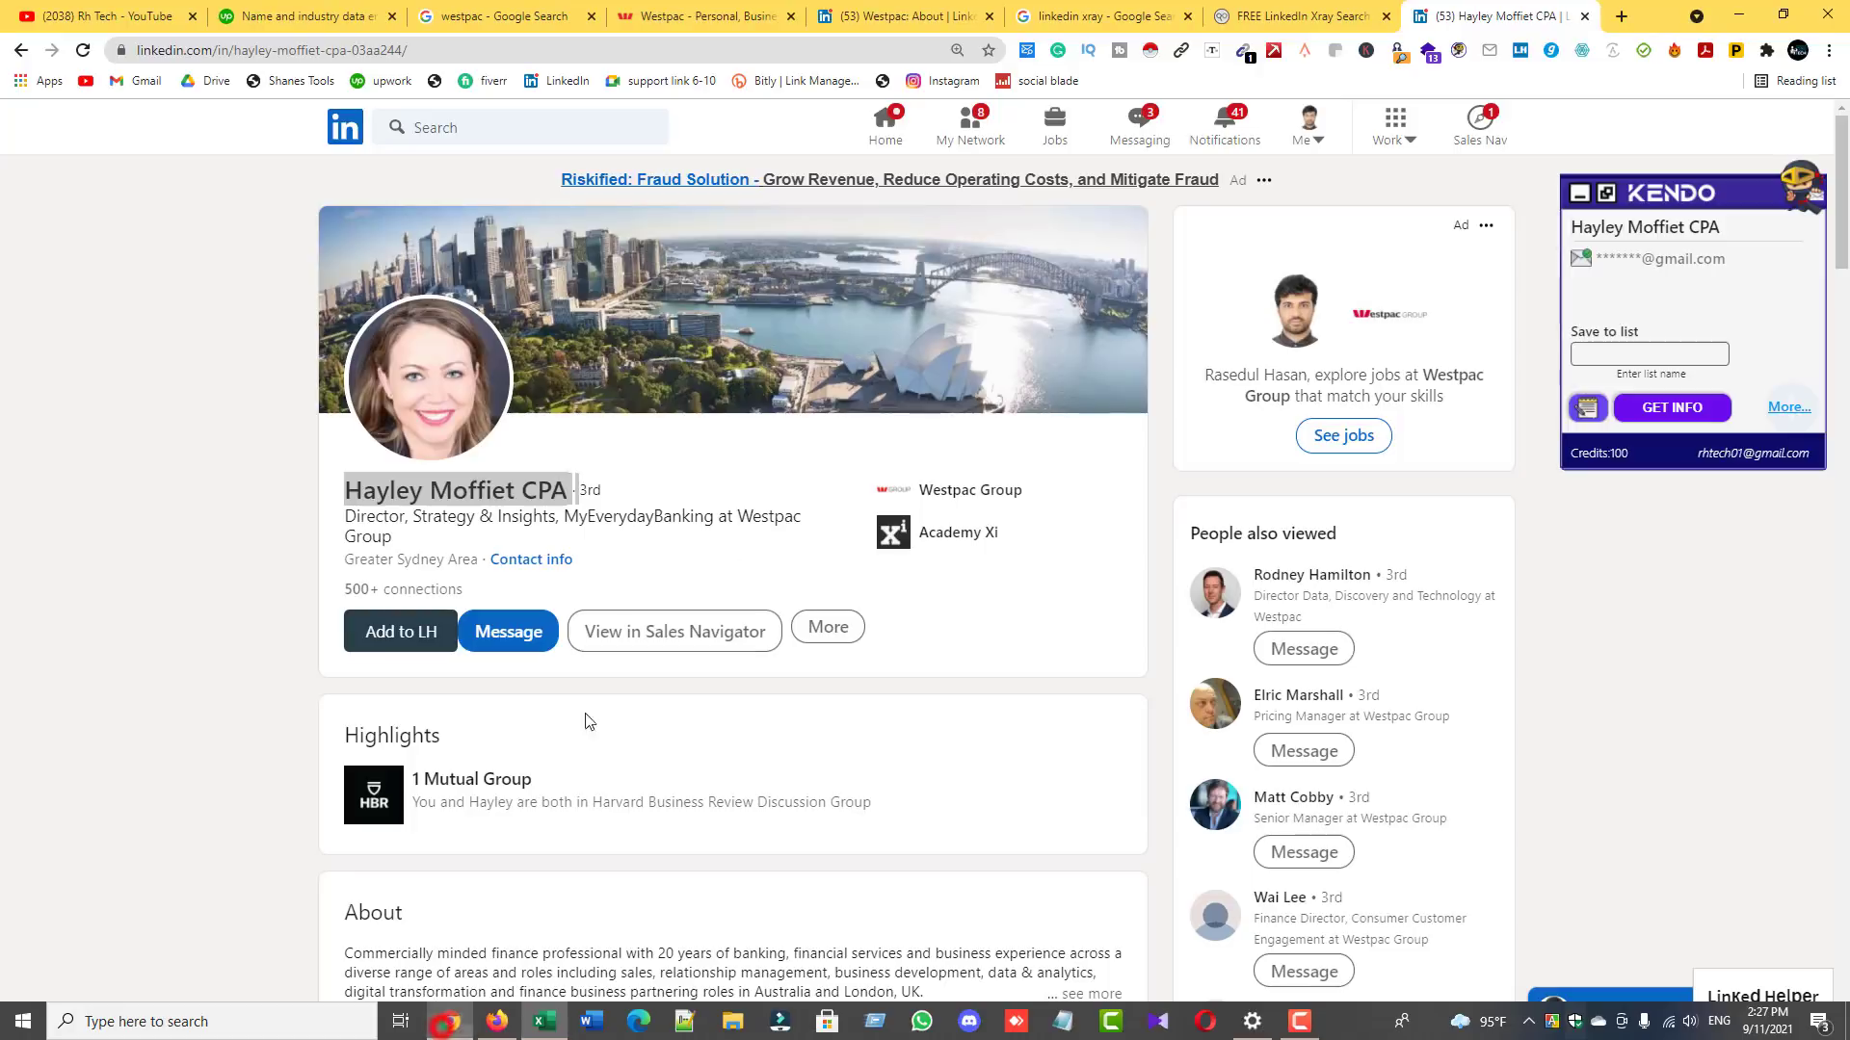
# Step: Close the Westpac, Google search and LinkedIn tabs, keeping the LinkedIn Xray Search Tool open
pyautogui.click(790, 17)
pyautogui.click(790, 16)
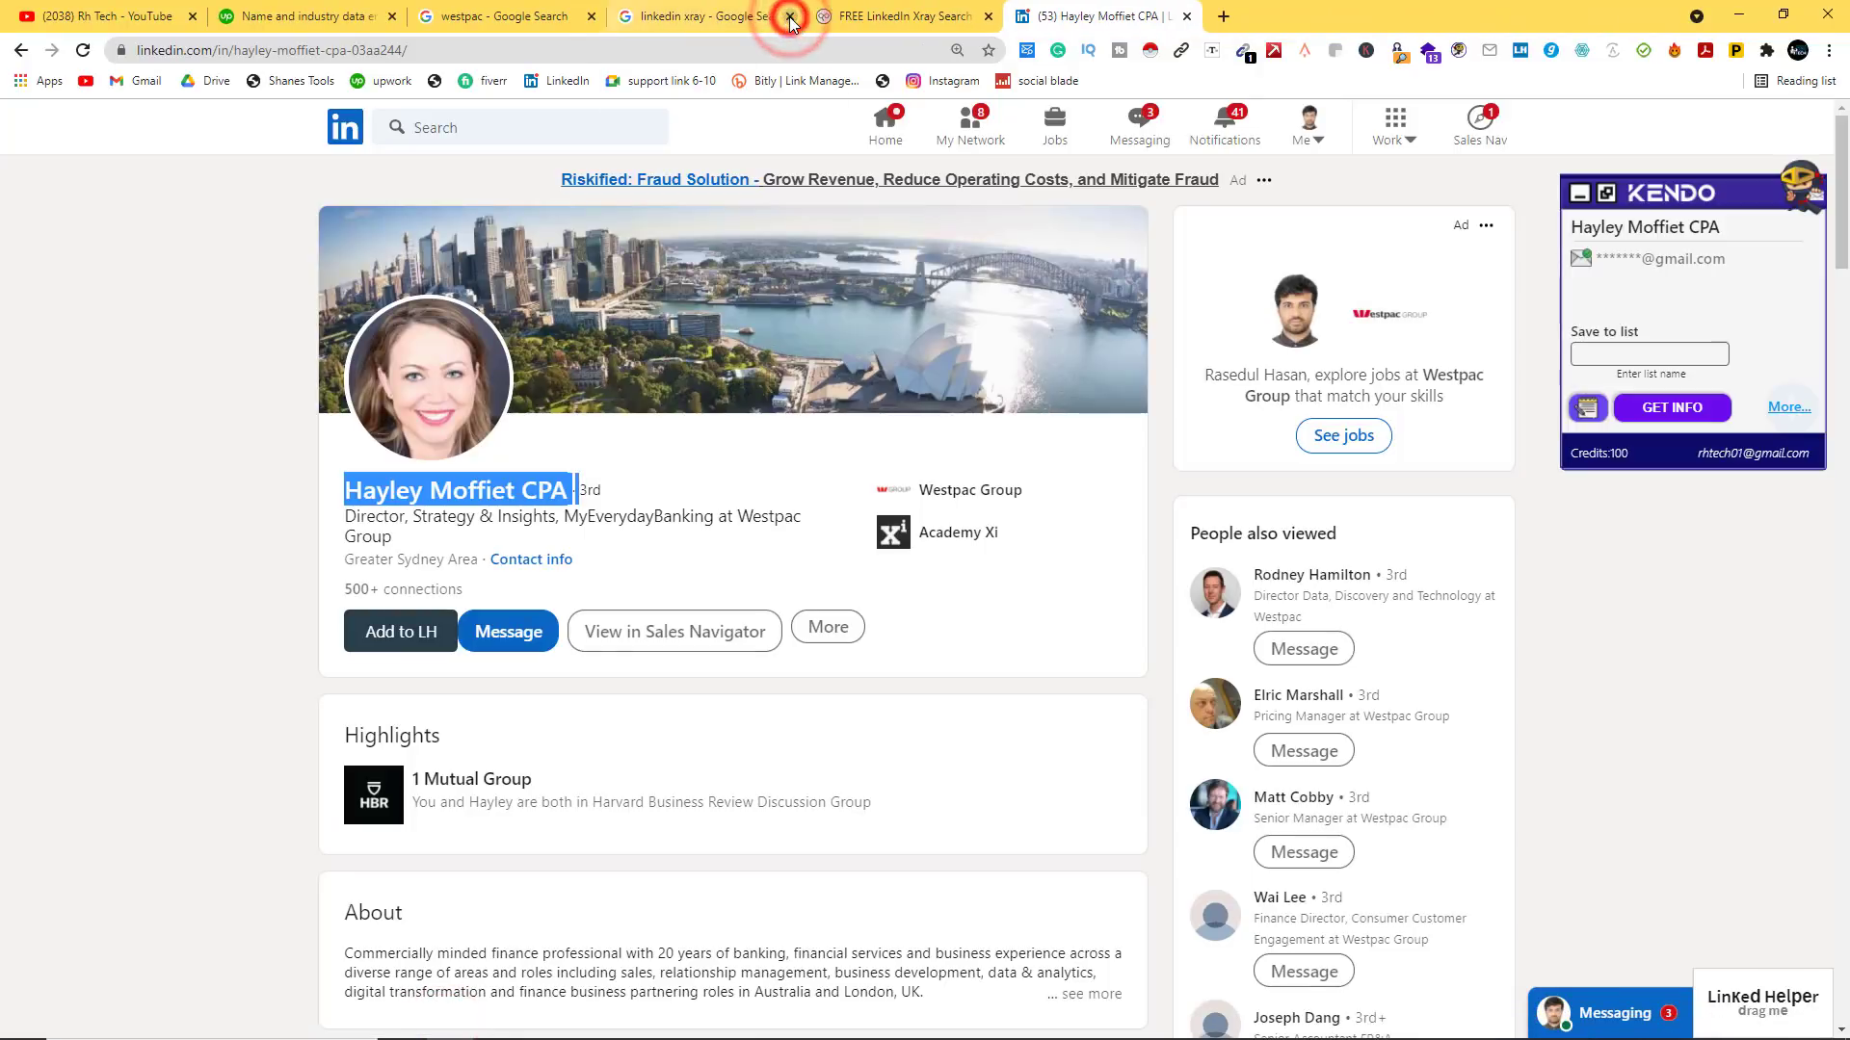
pyautogui.click(594, 16)
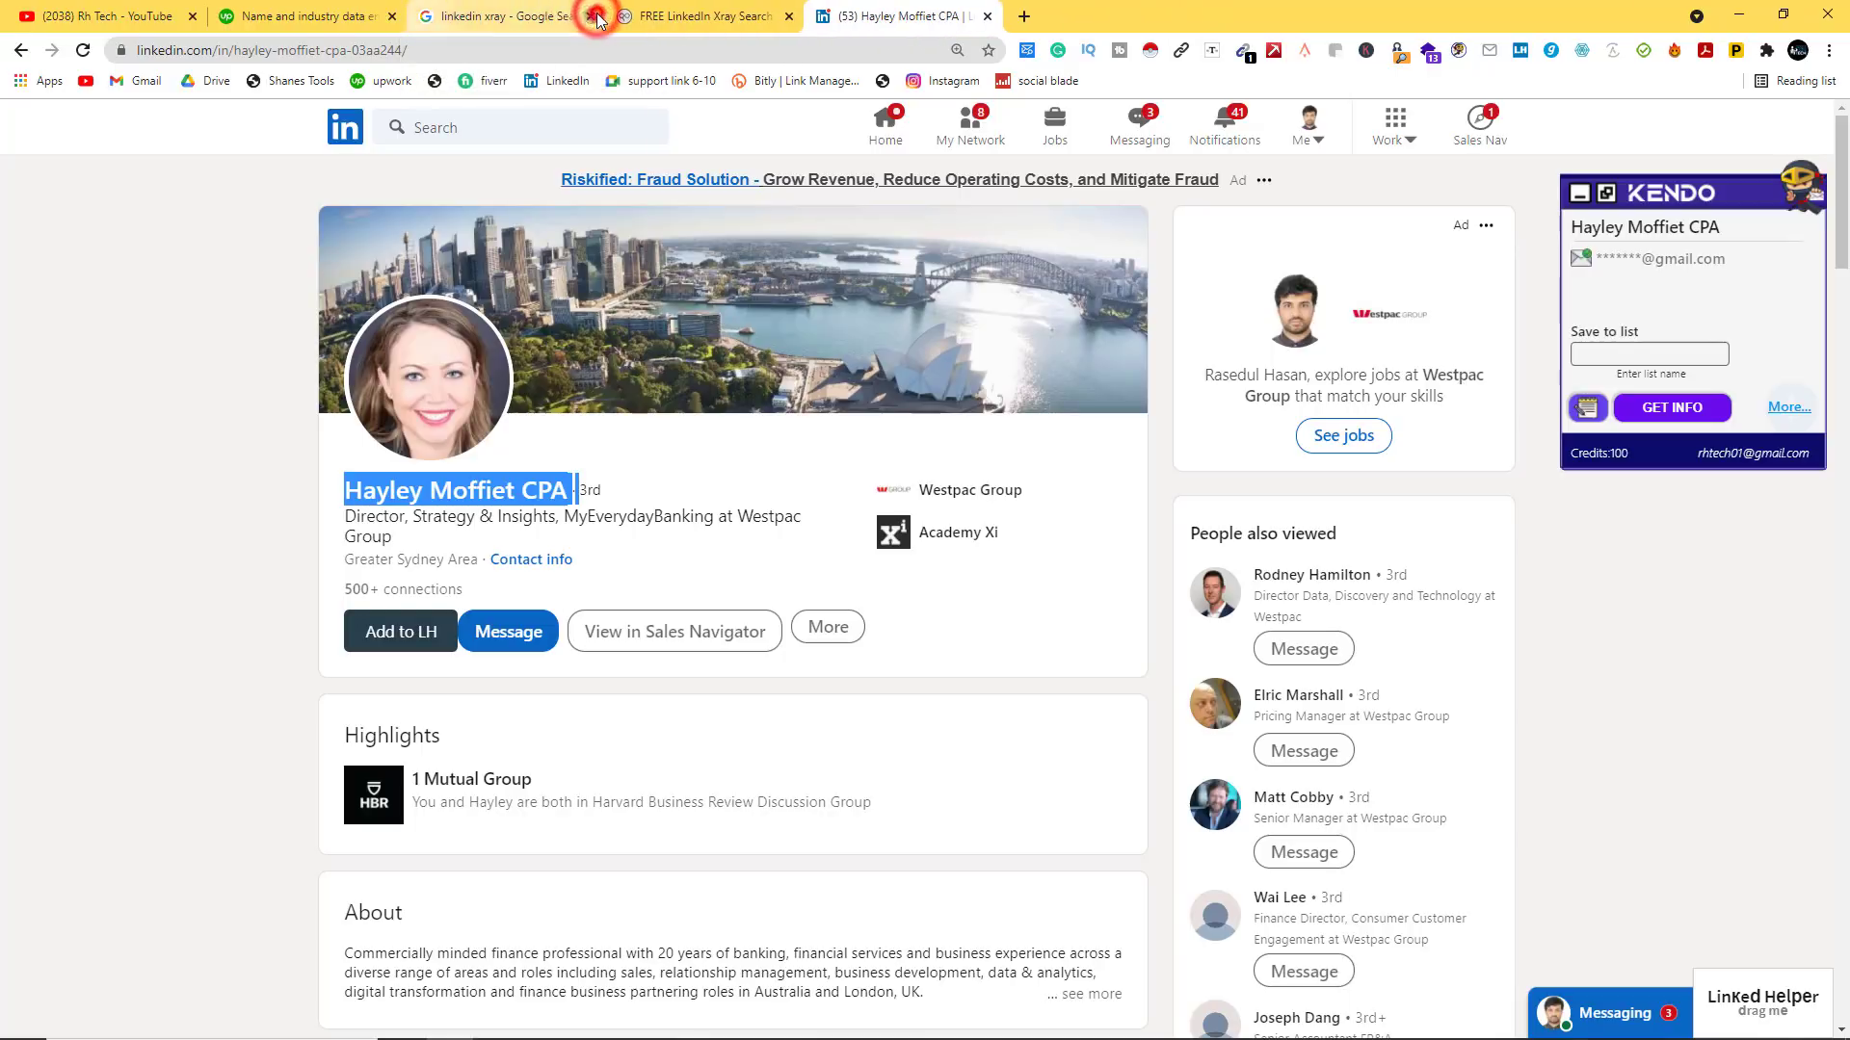
pyautogui.click(595, 16)
pyautogui.click(788, 15)
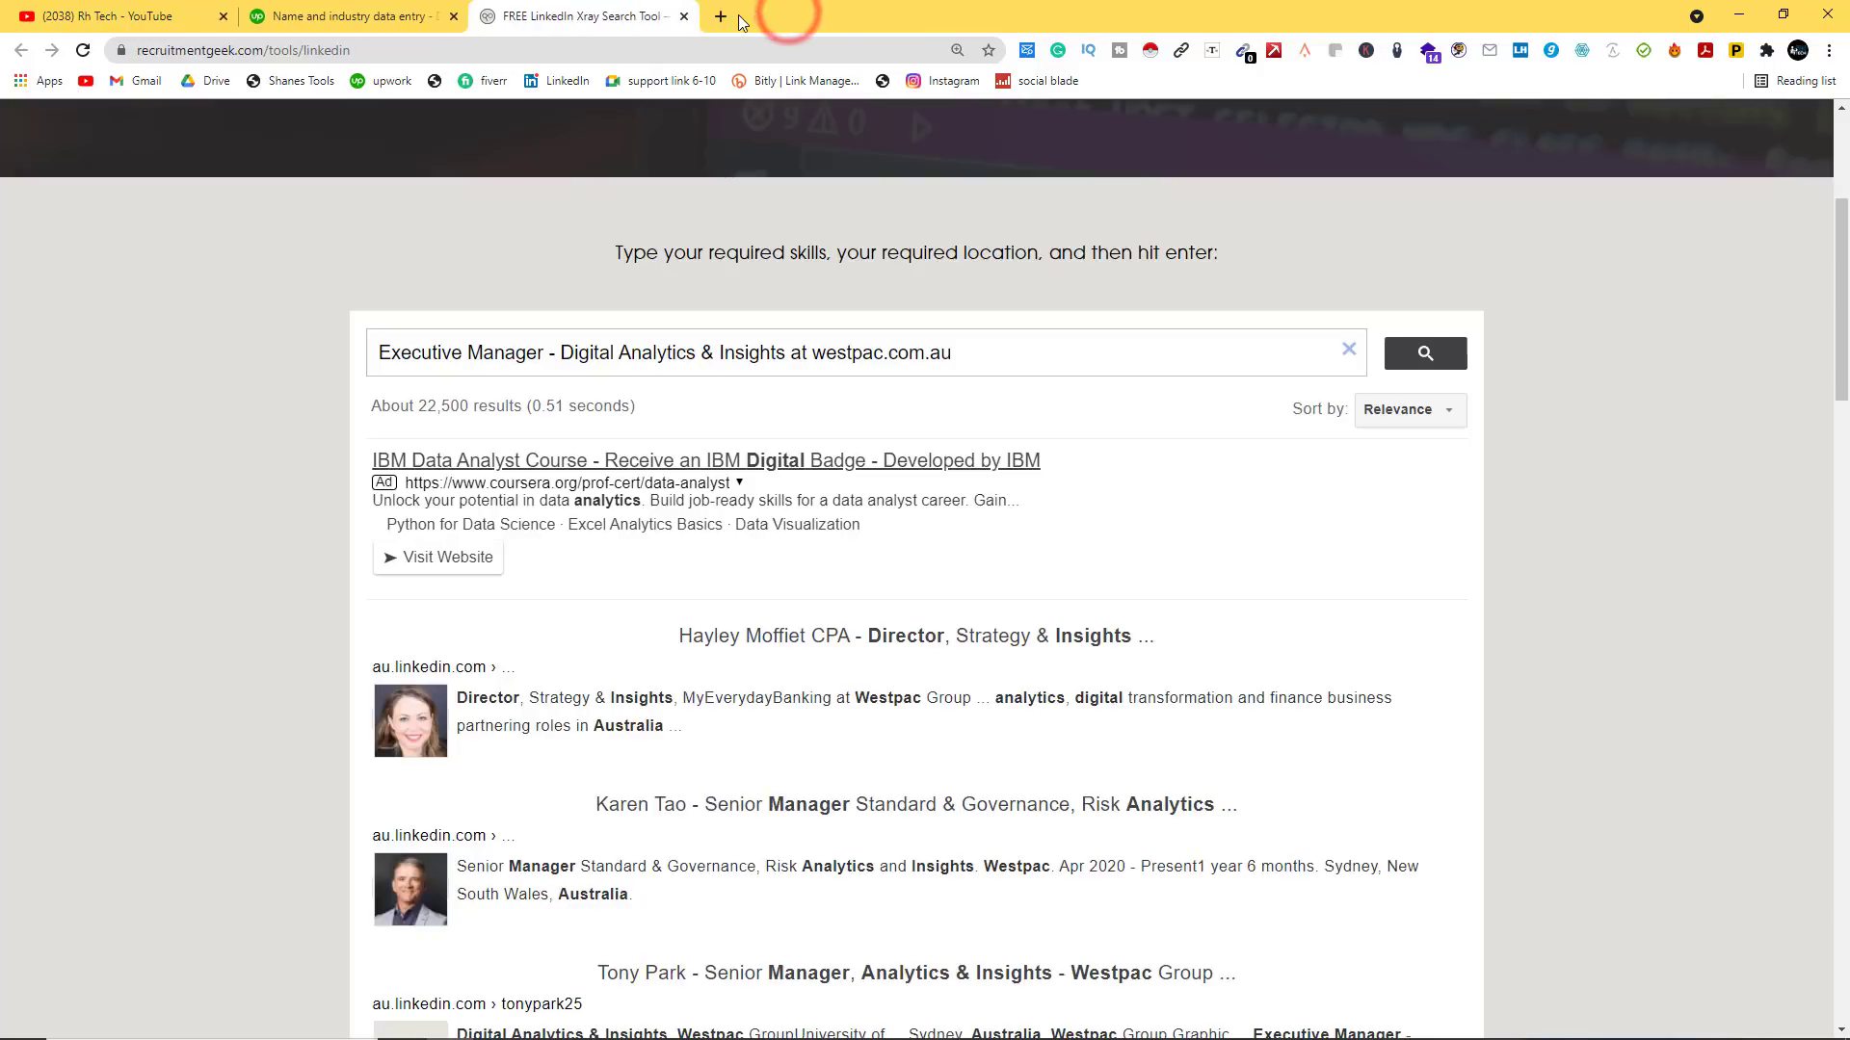
# Step: Search Google for AARP in a new tab using the copied company name
pyautogui.click(724, 22)
pyautogui.rightClick(483, 49)
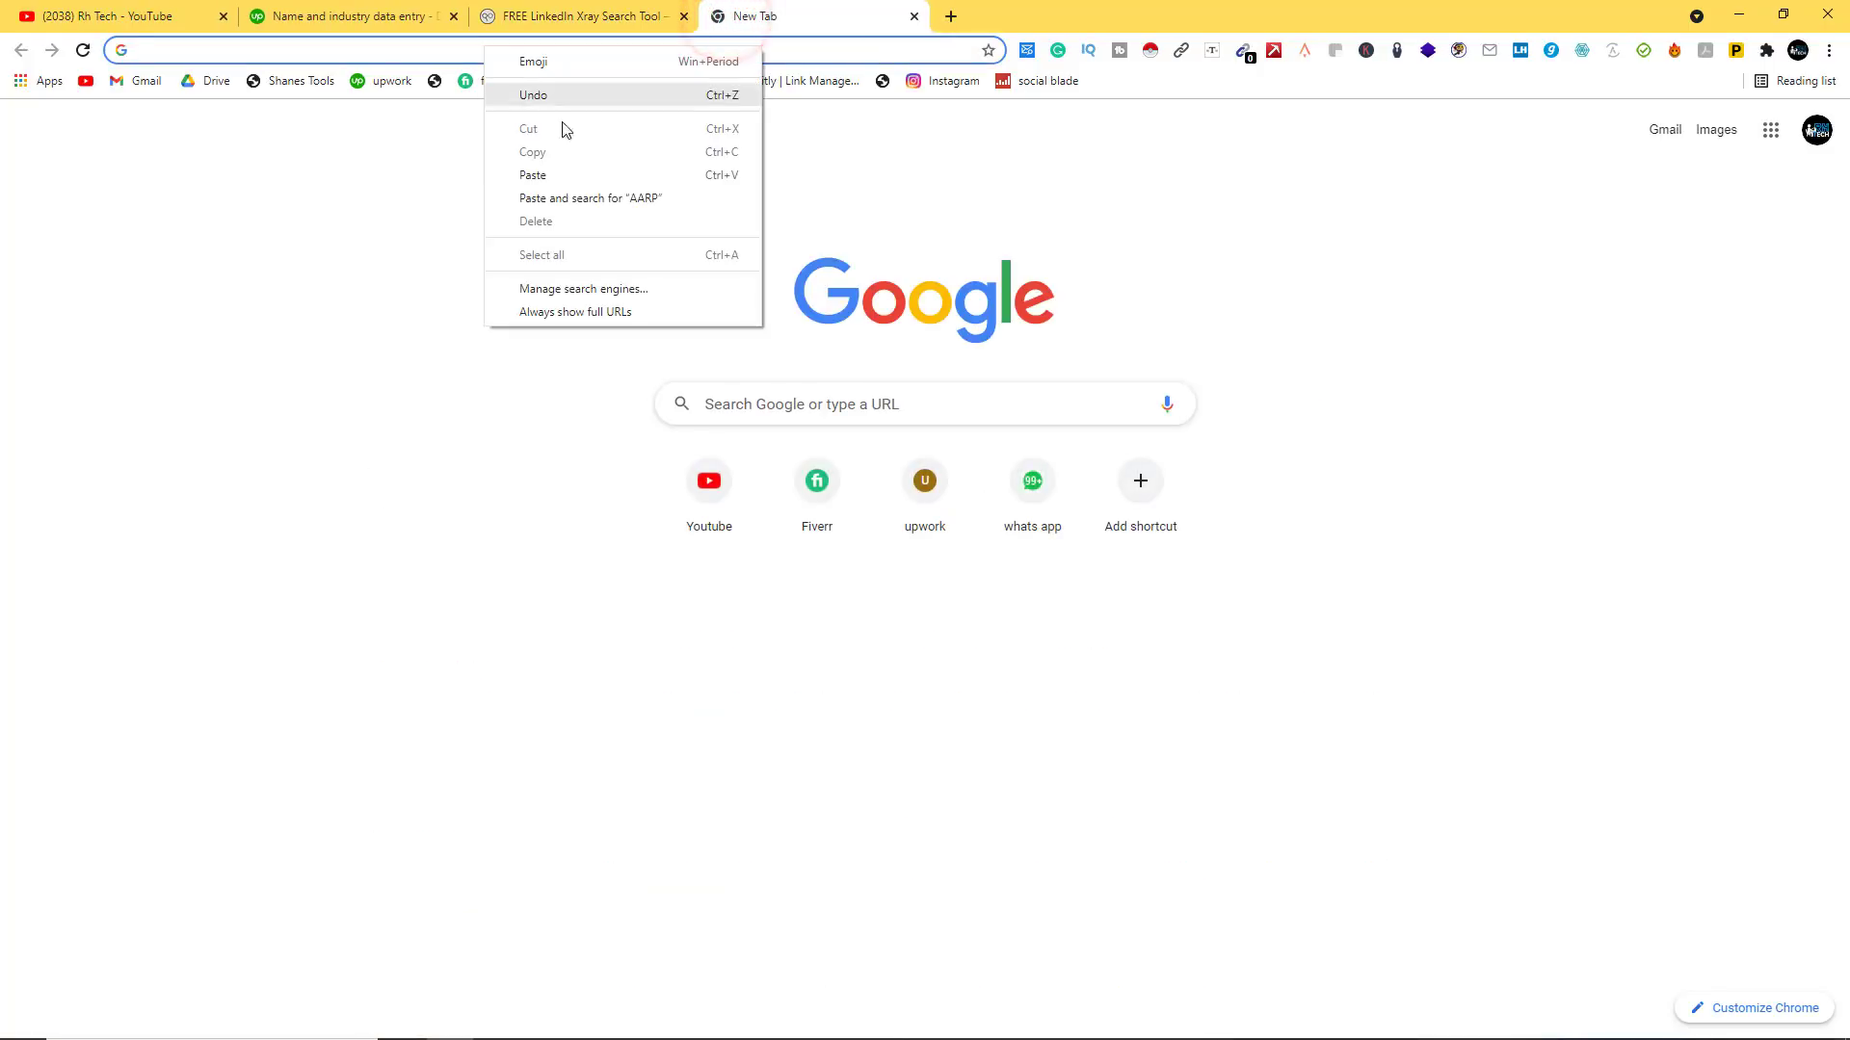
pyautogui.click(557, 181)
pyautogui.press('Return')
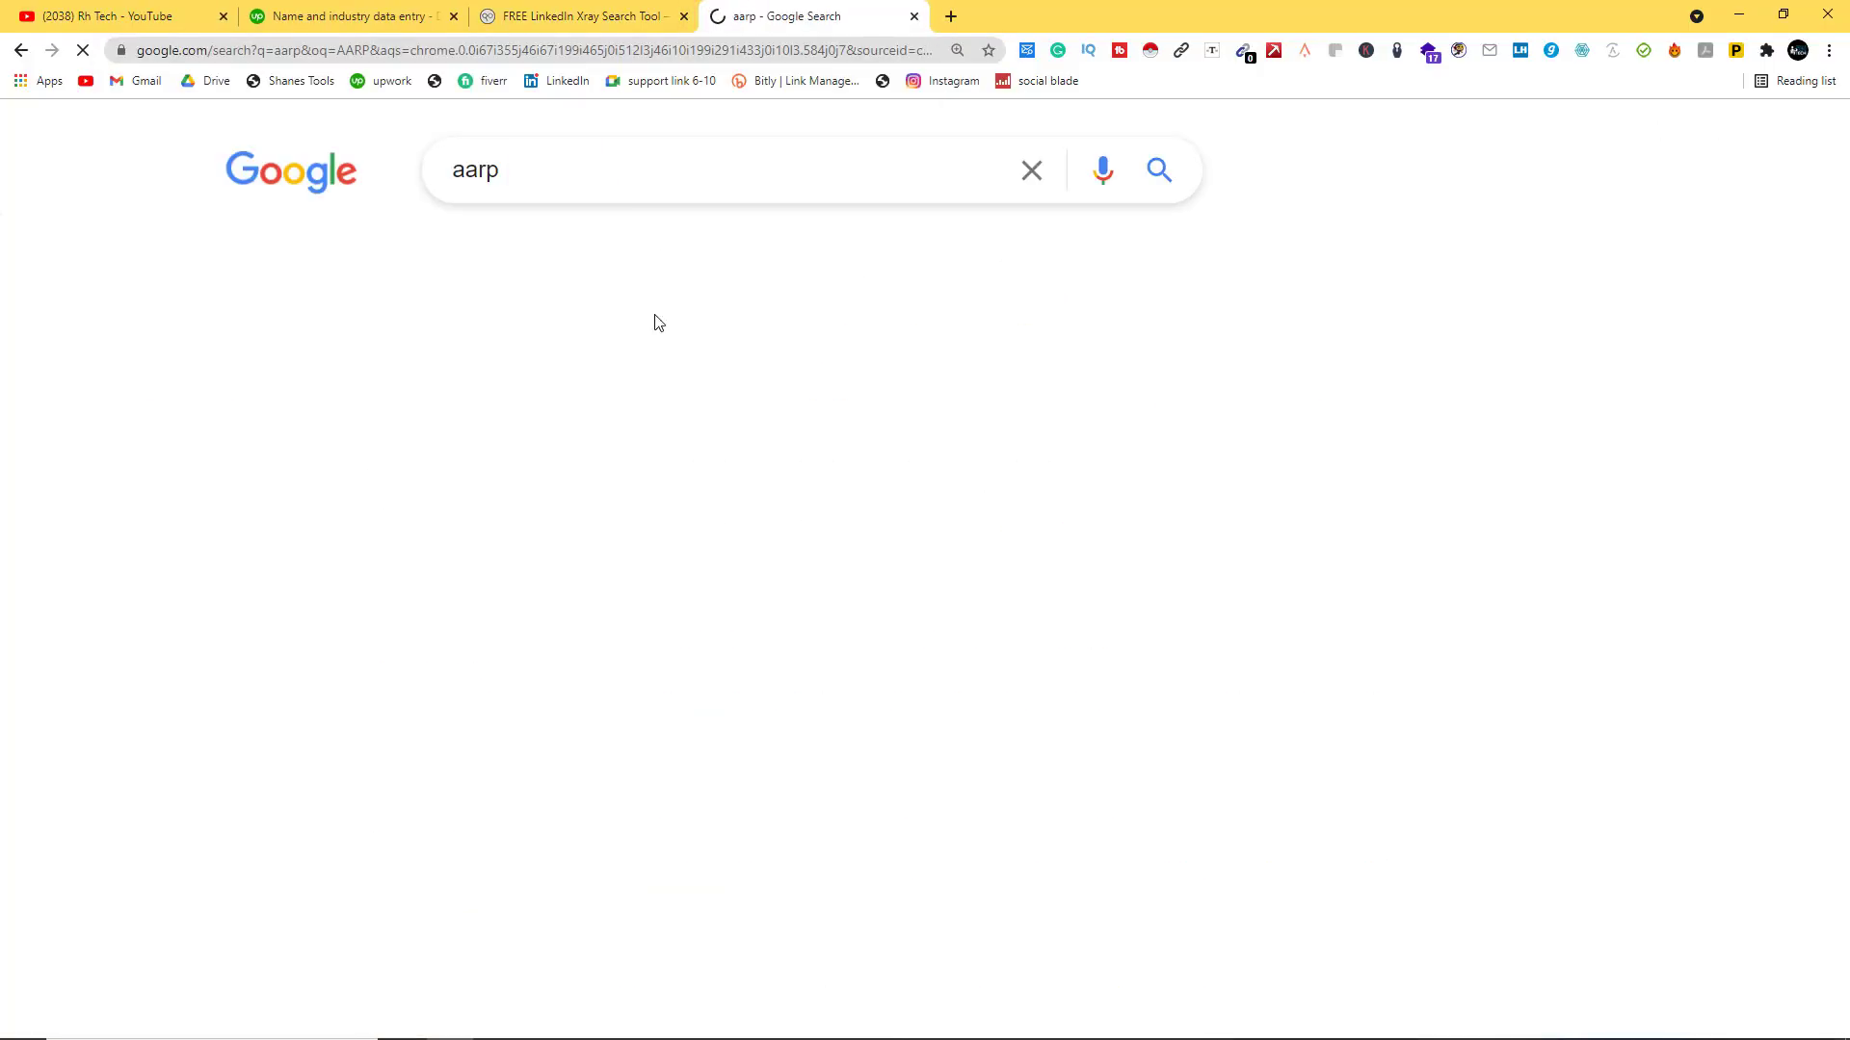
# Step: Open the official AARP website from the results and check its footer for a LinkedIn link
pyautogui.click(366, 419)
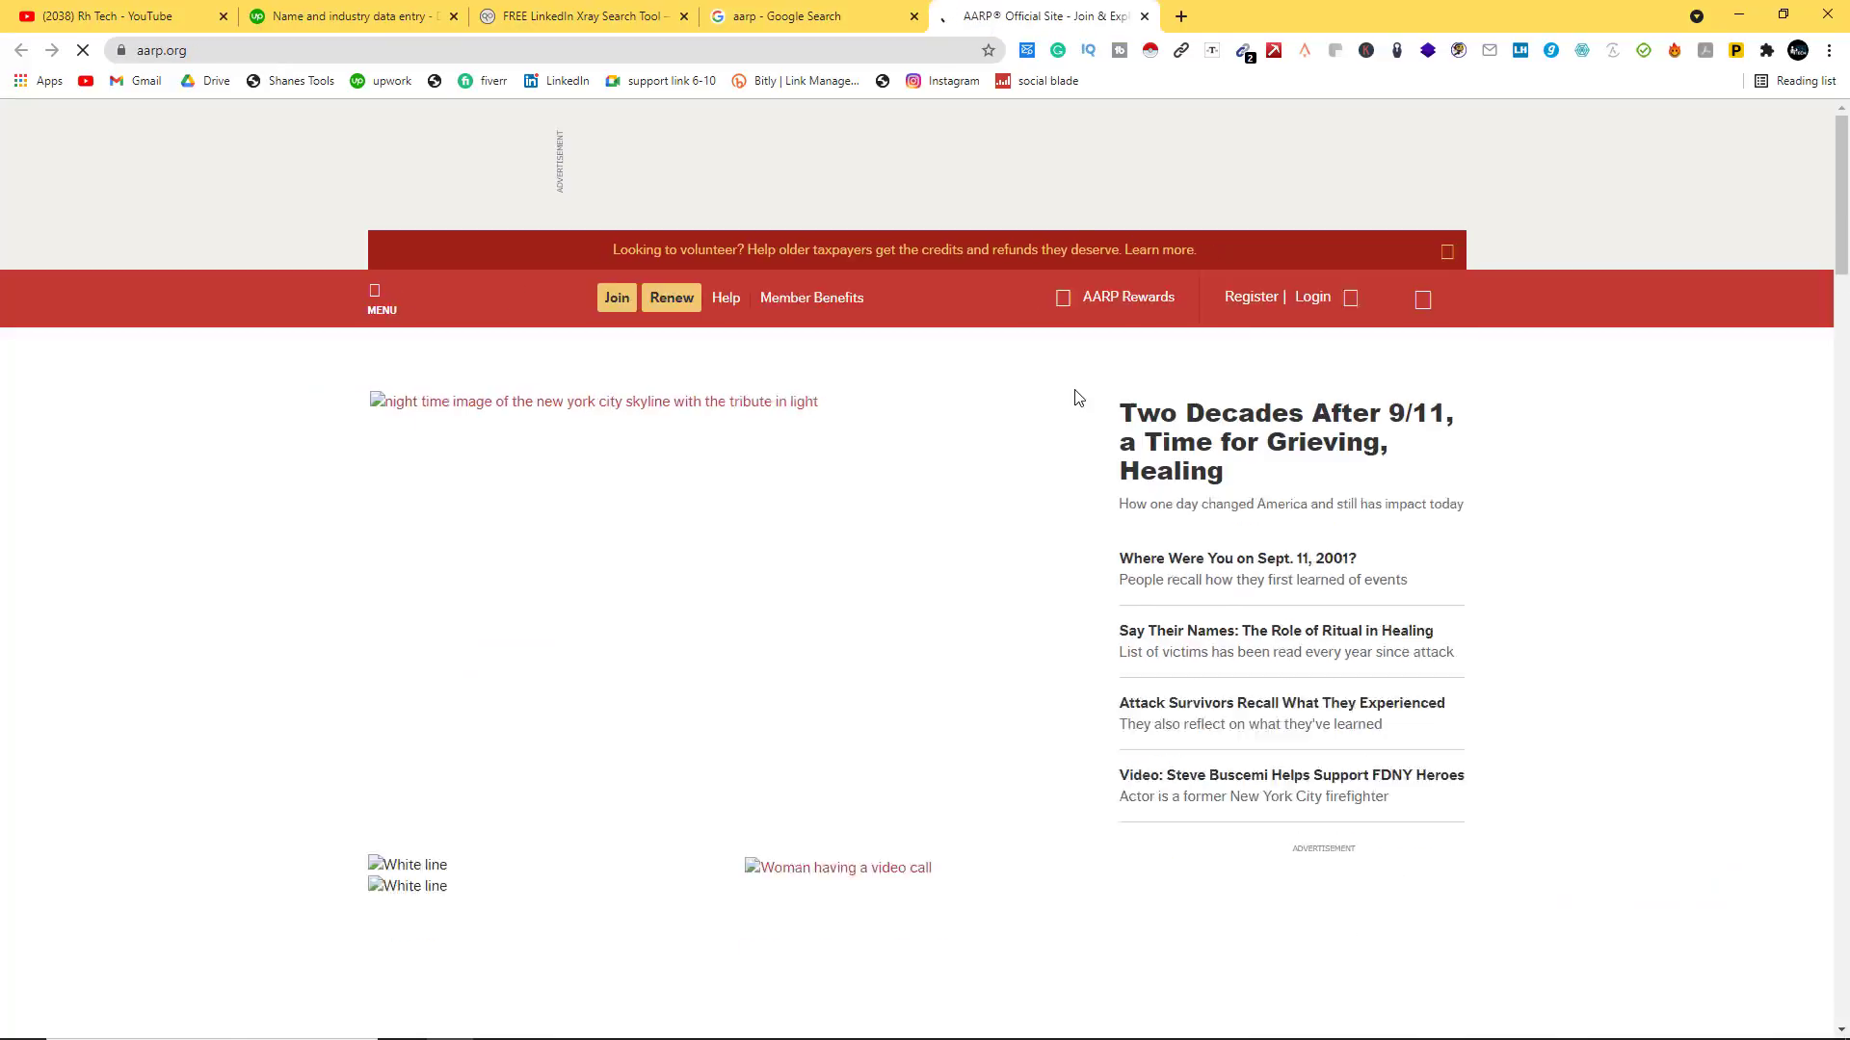
pyautogui.scroll(-10, 1065, 395)
pyautogui.scroll(-15, 1050, 404)
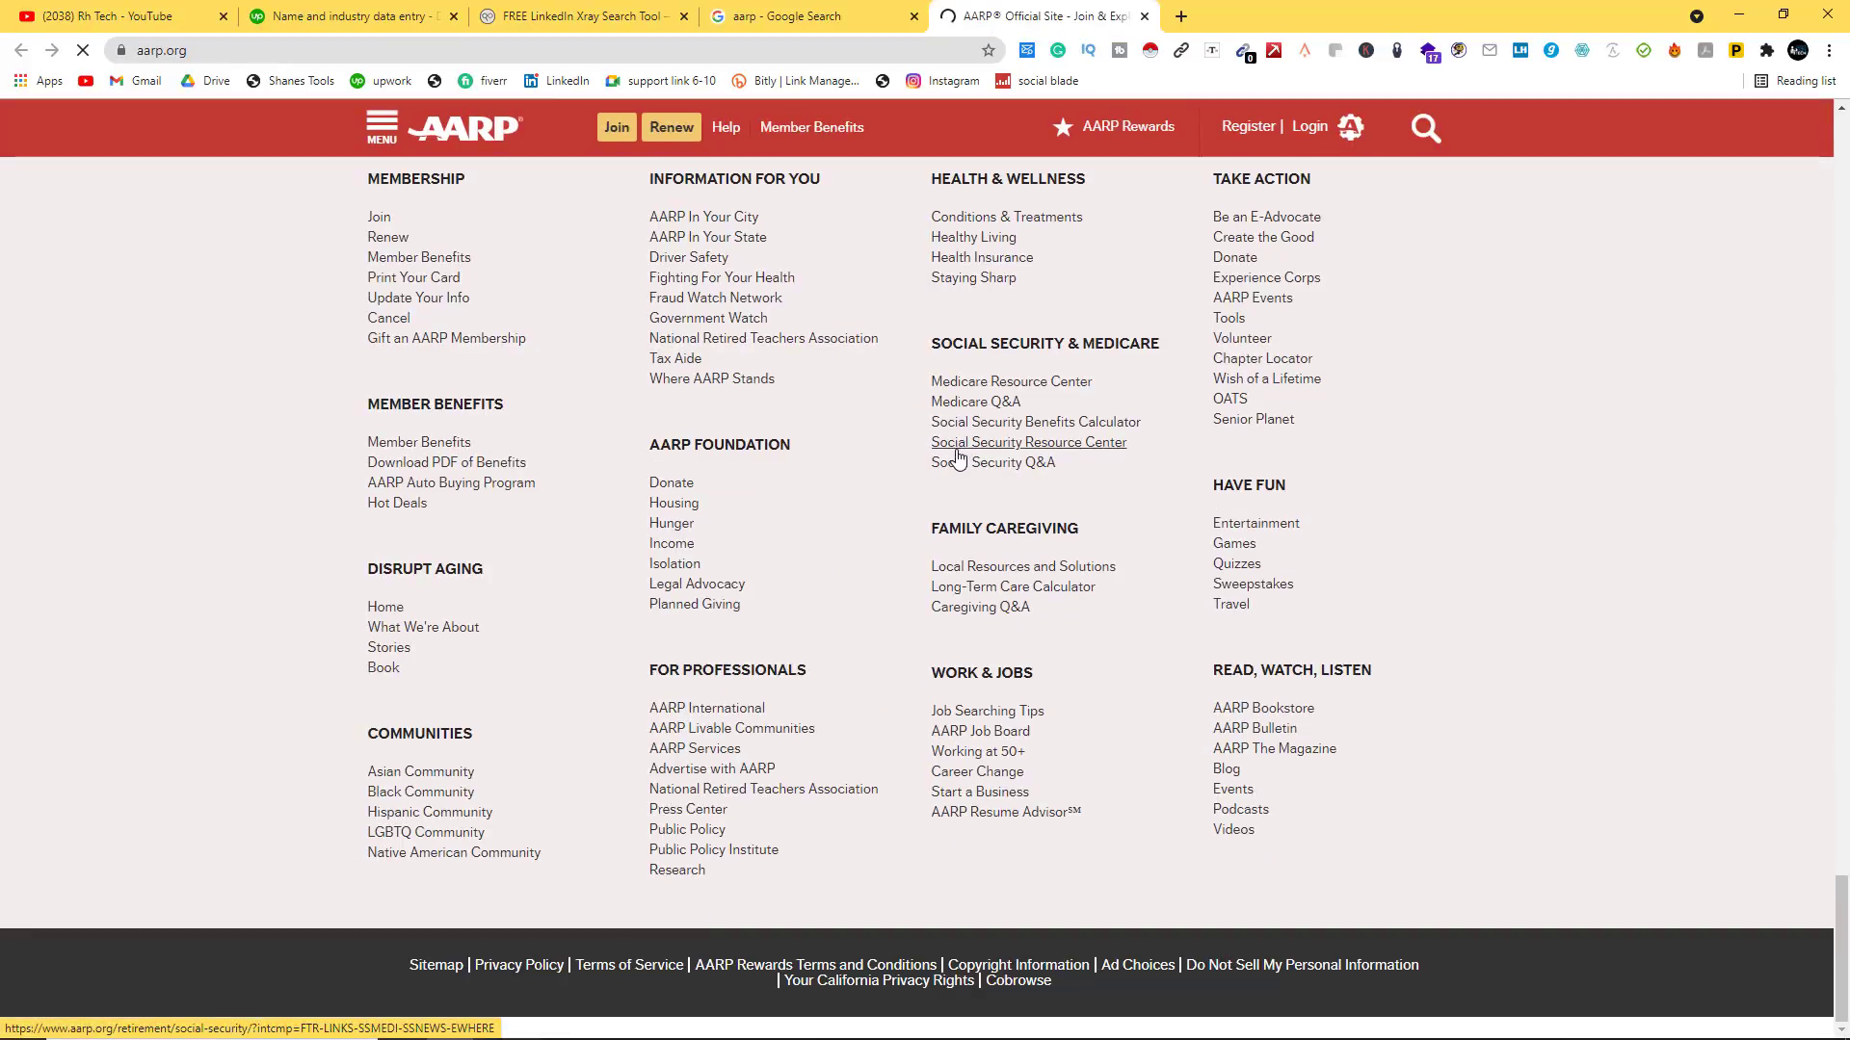
pyautogui.scroll(20, 951, 453)
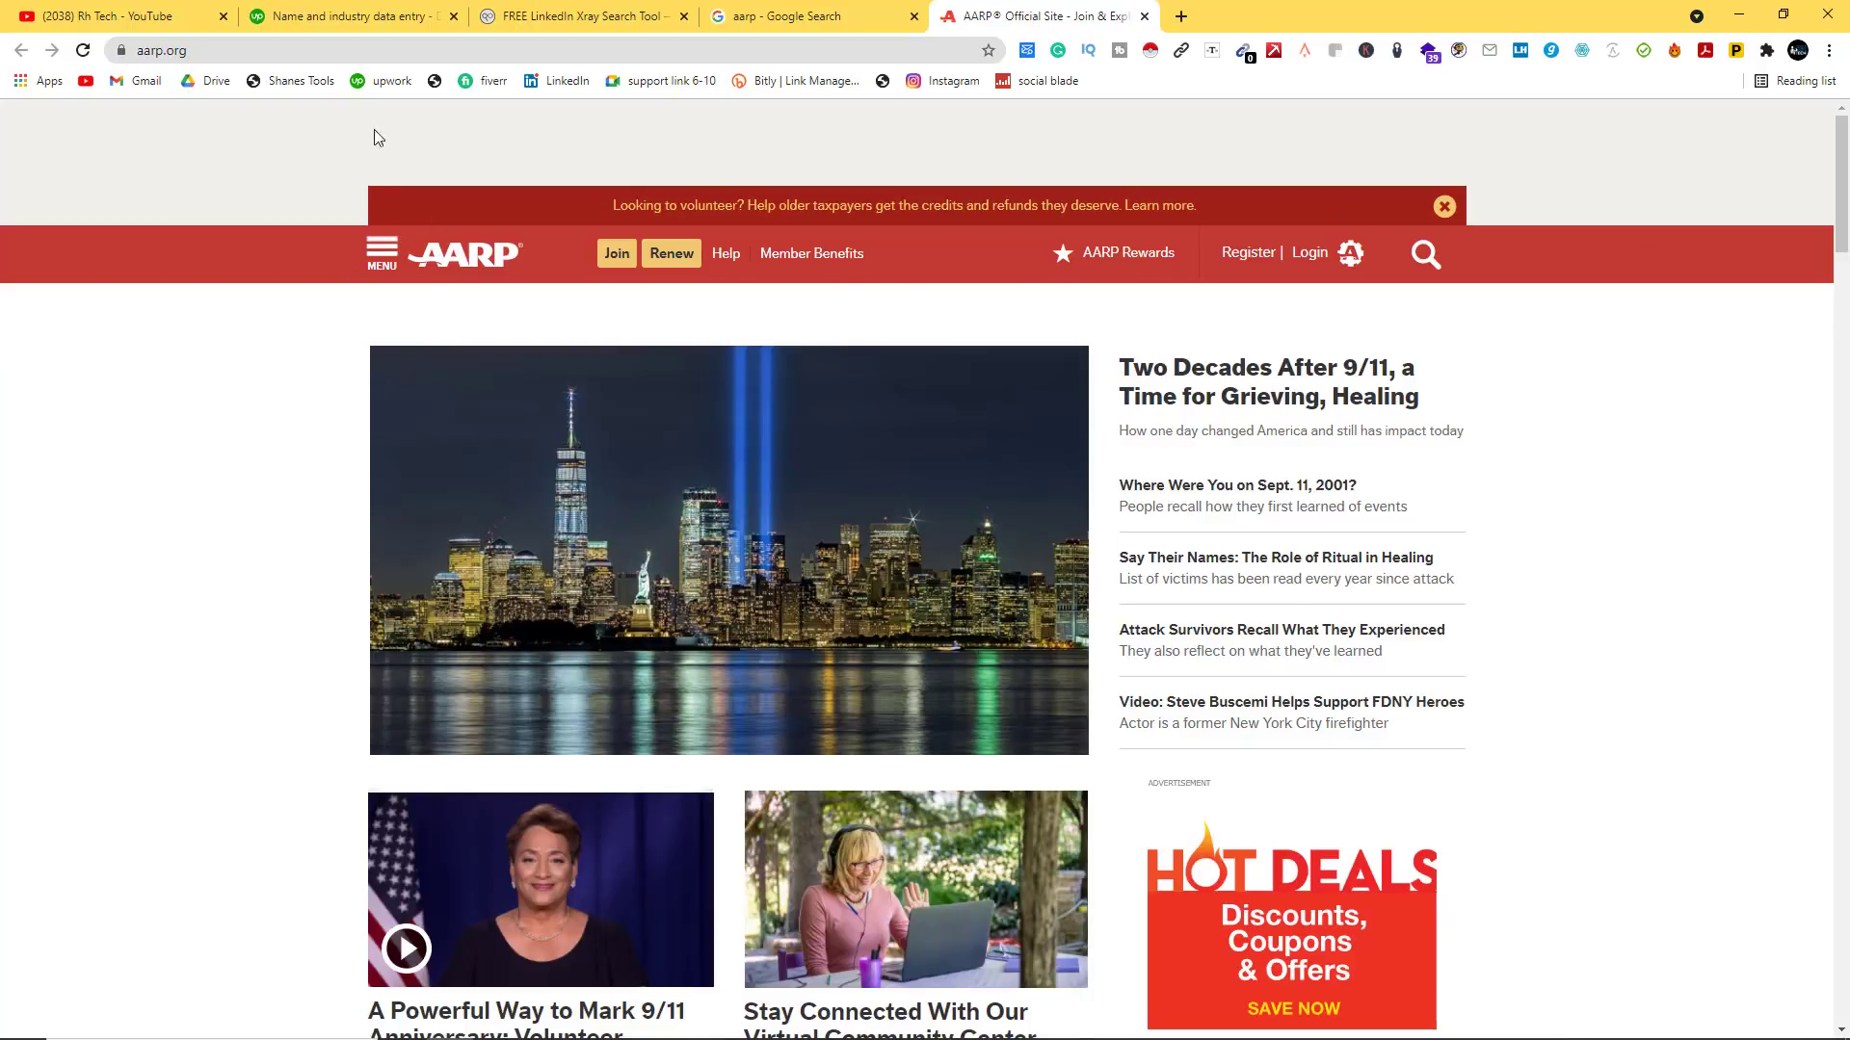
# Step: Copy the domain aarp.org from the AARP website's address
pyautogui.doubleClick(220, 54)
pyautogui.moveTo(211, 49); pyautogui.dragTo(266, 51)
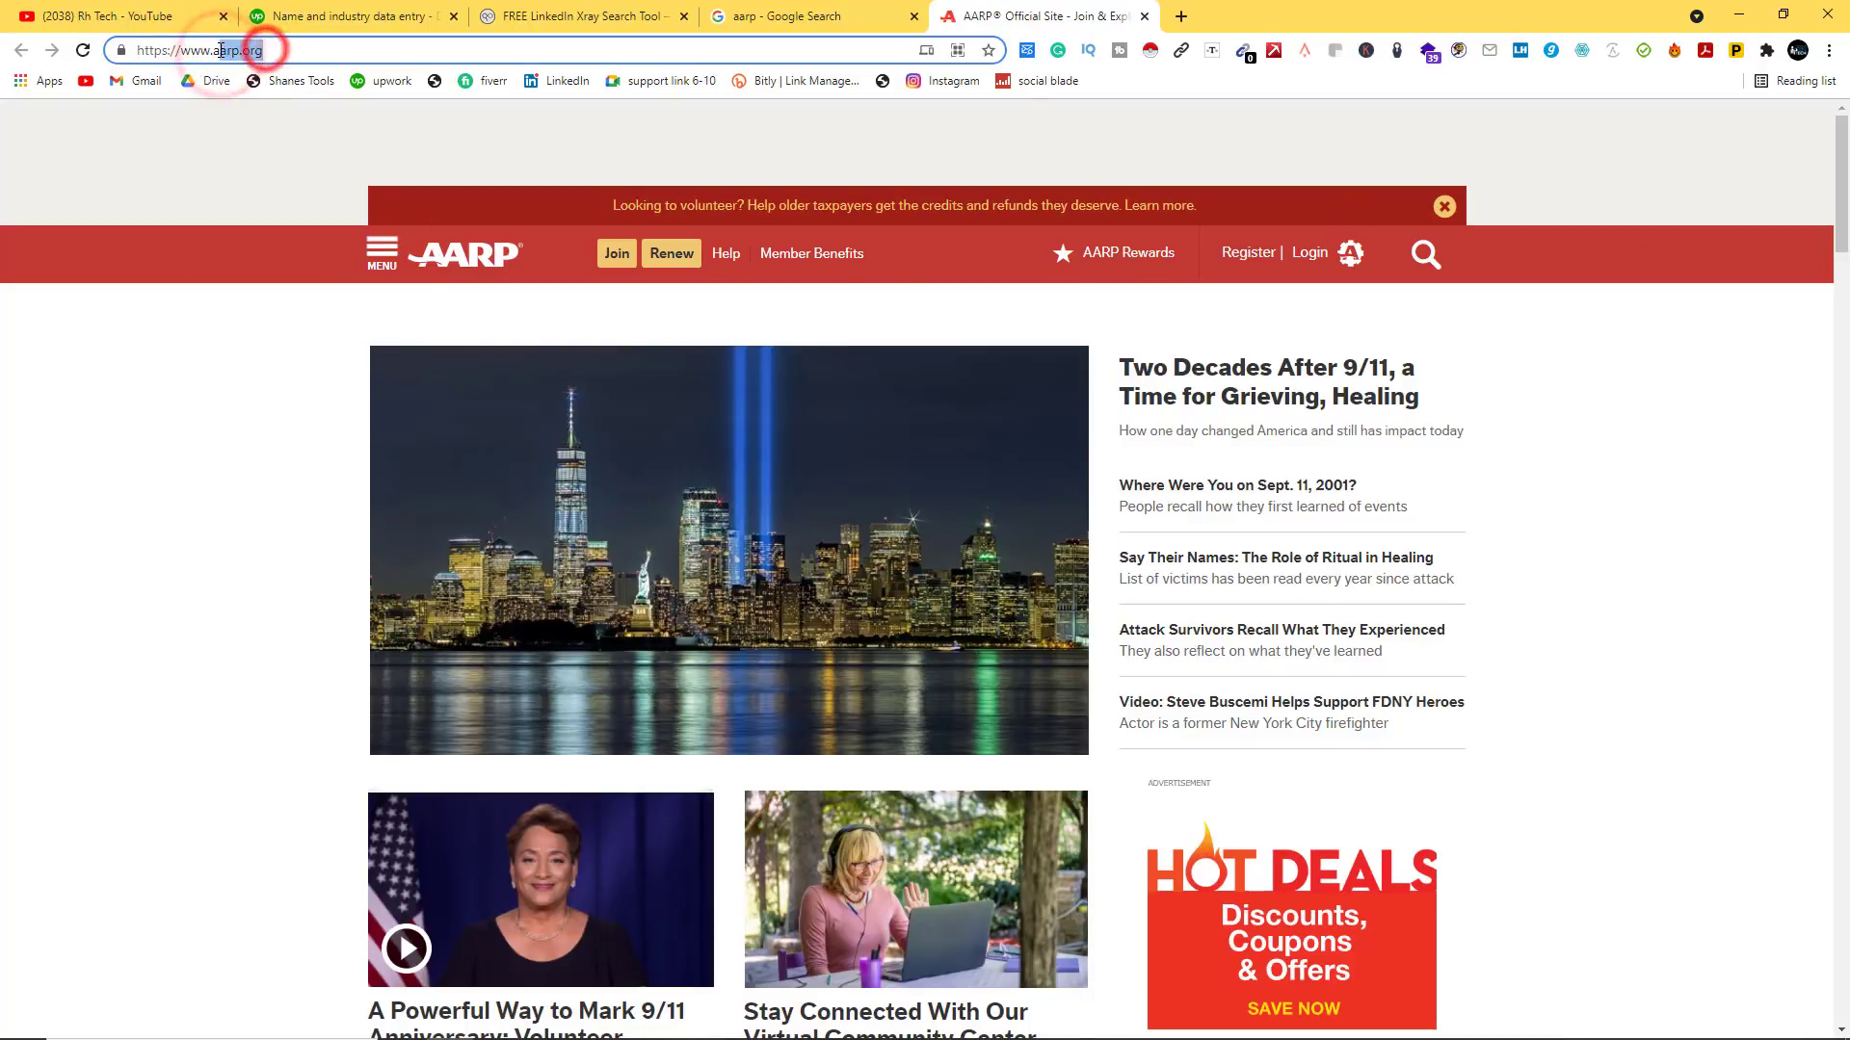
pyautogui.rightClick(225, 55)
pyautogui.click(289, 181)
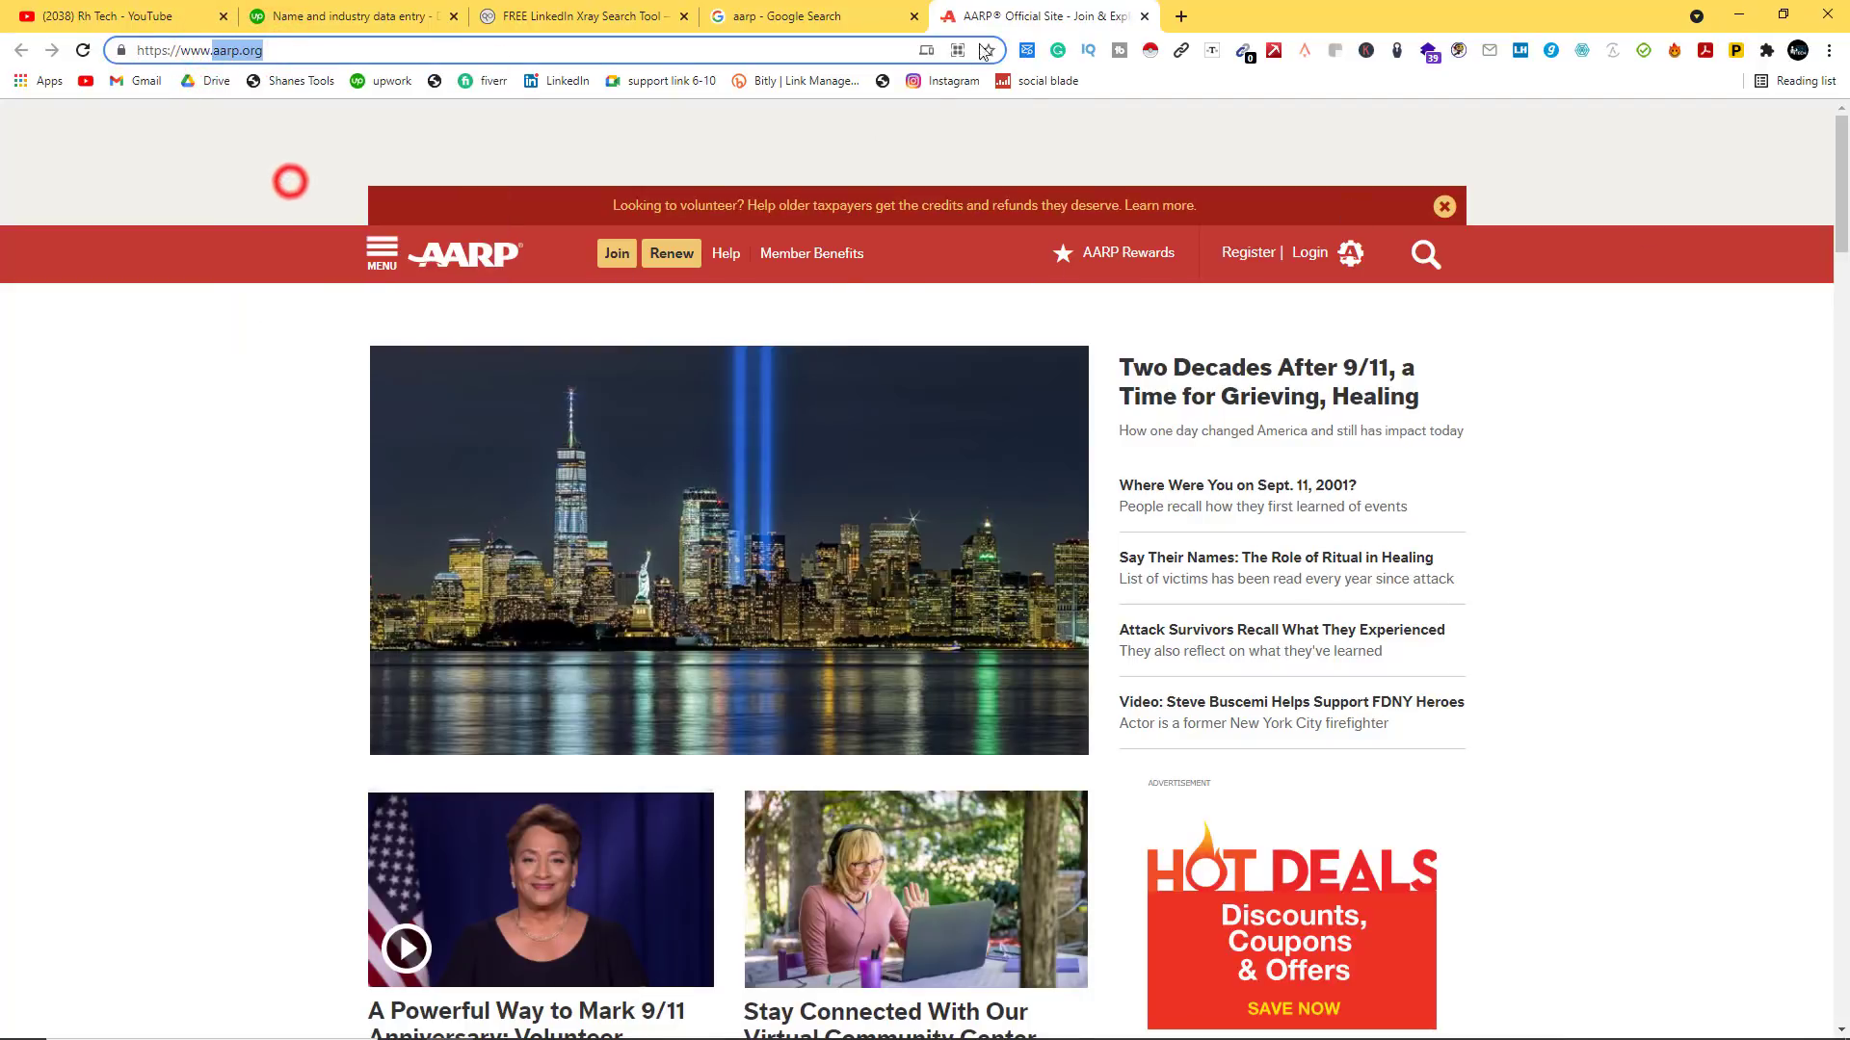
# Step: Search Google for aarp.org linkedin in a new tab and open the About section of AARP's LinkedIn company page
pyautogui.click(1192, 17)
pyautogui.hotkey('ctrl', 'v')
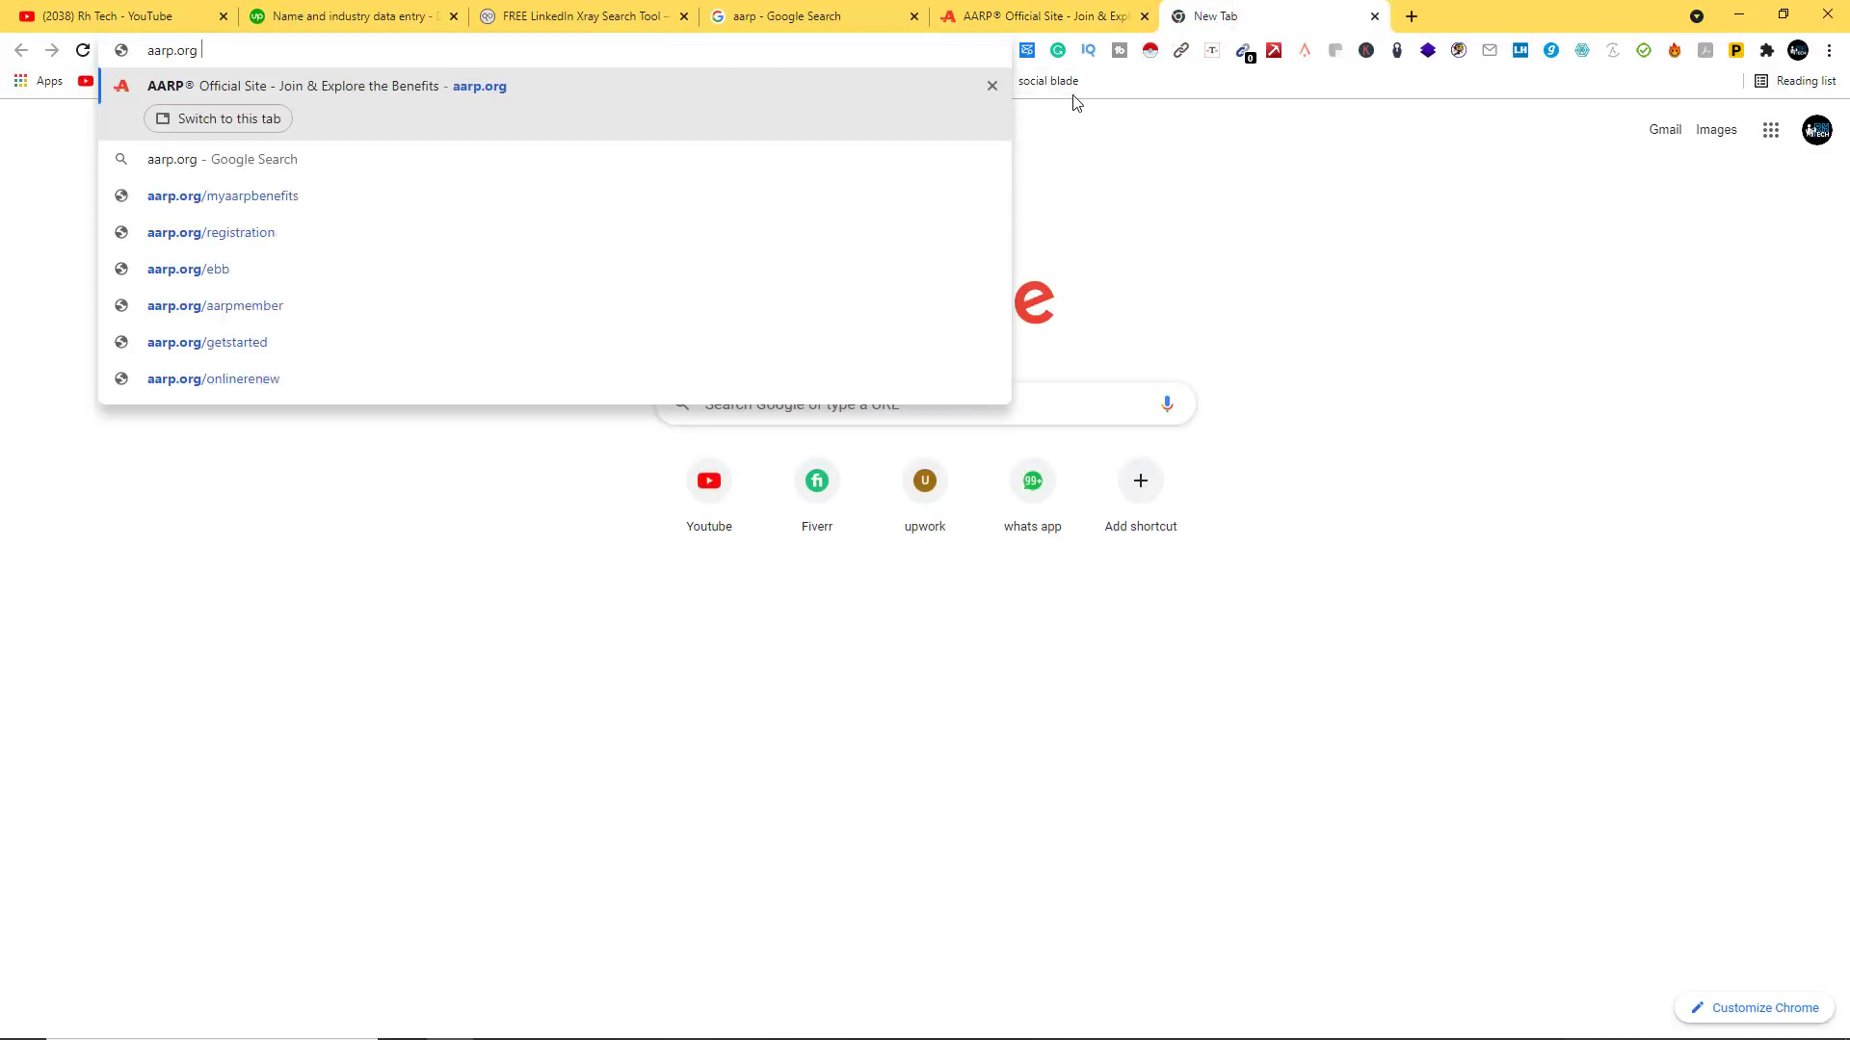
pyautogui.write('linkedin')
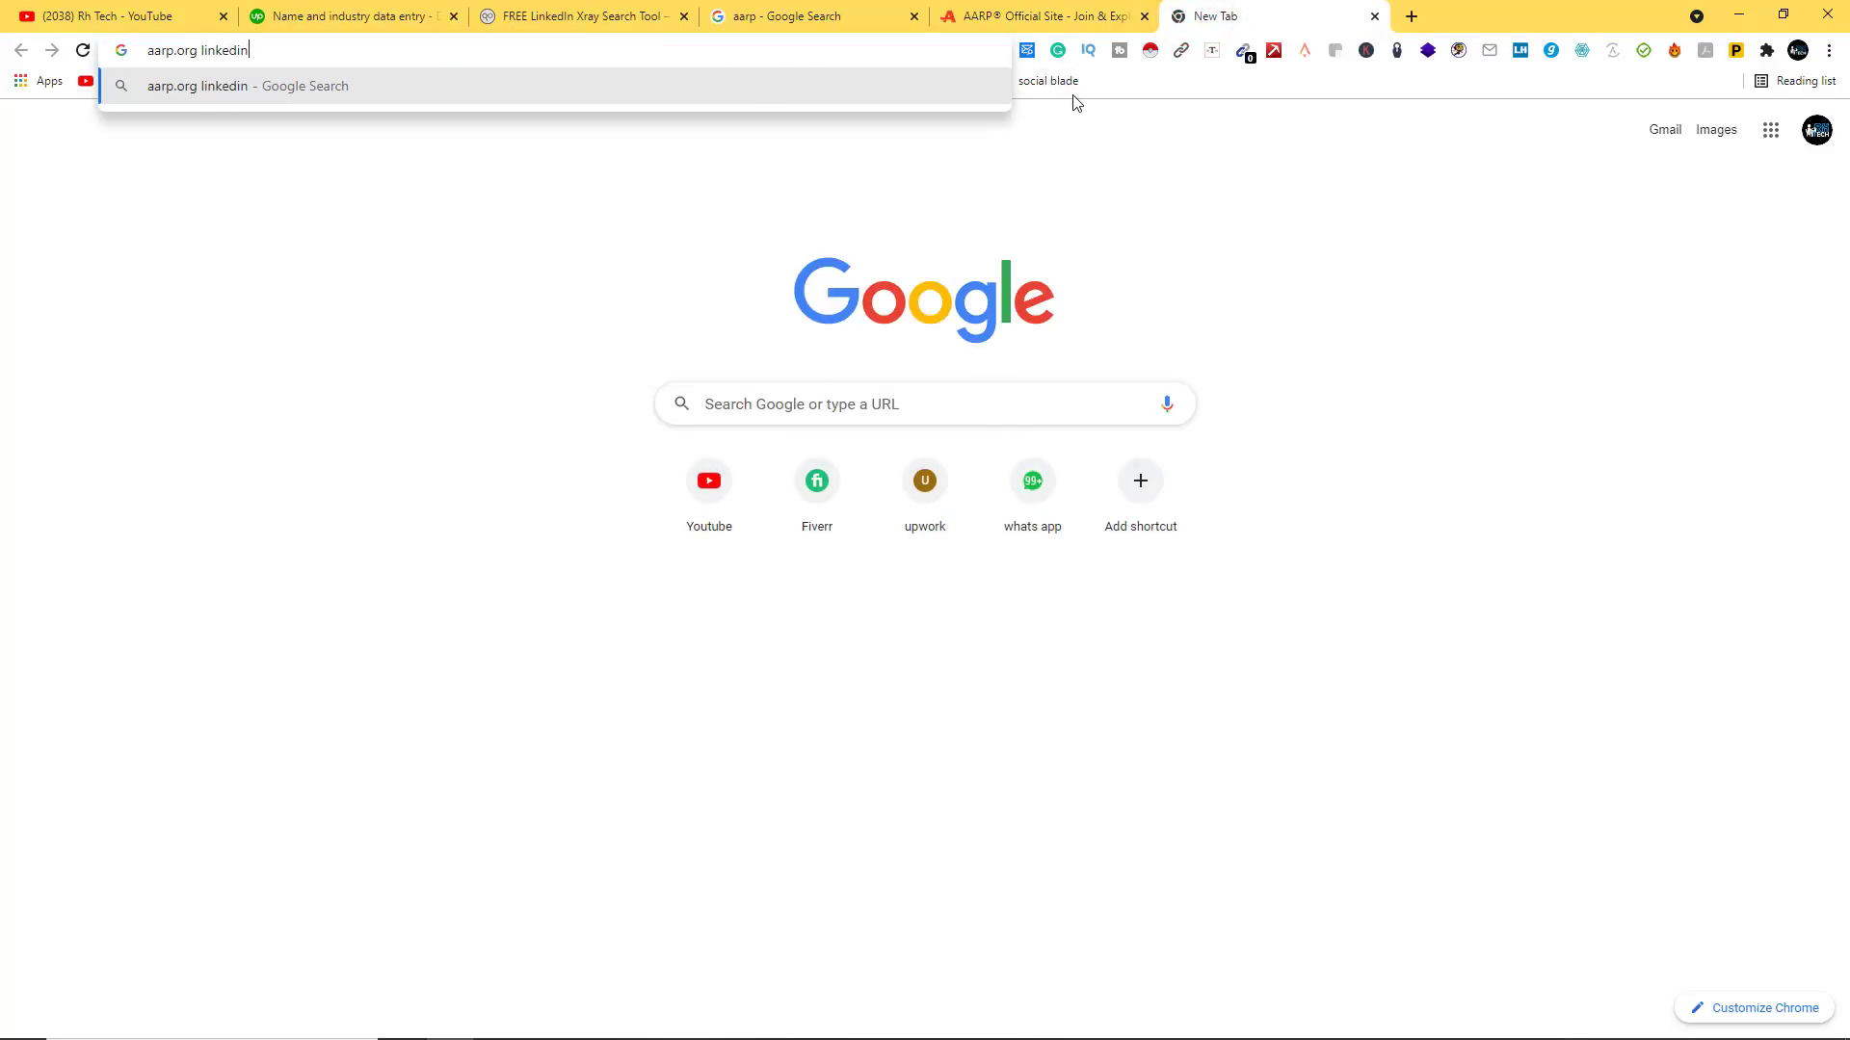
pyautogui.press('Return')
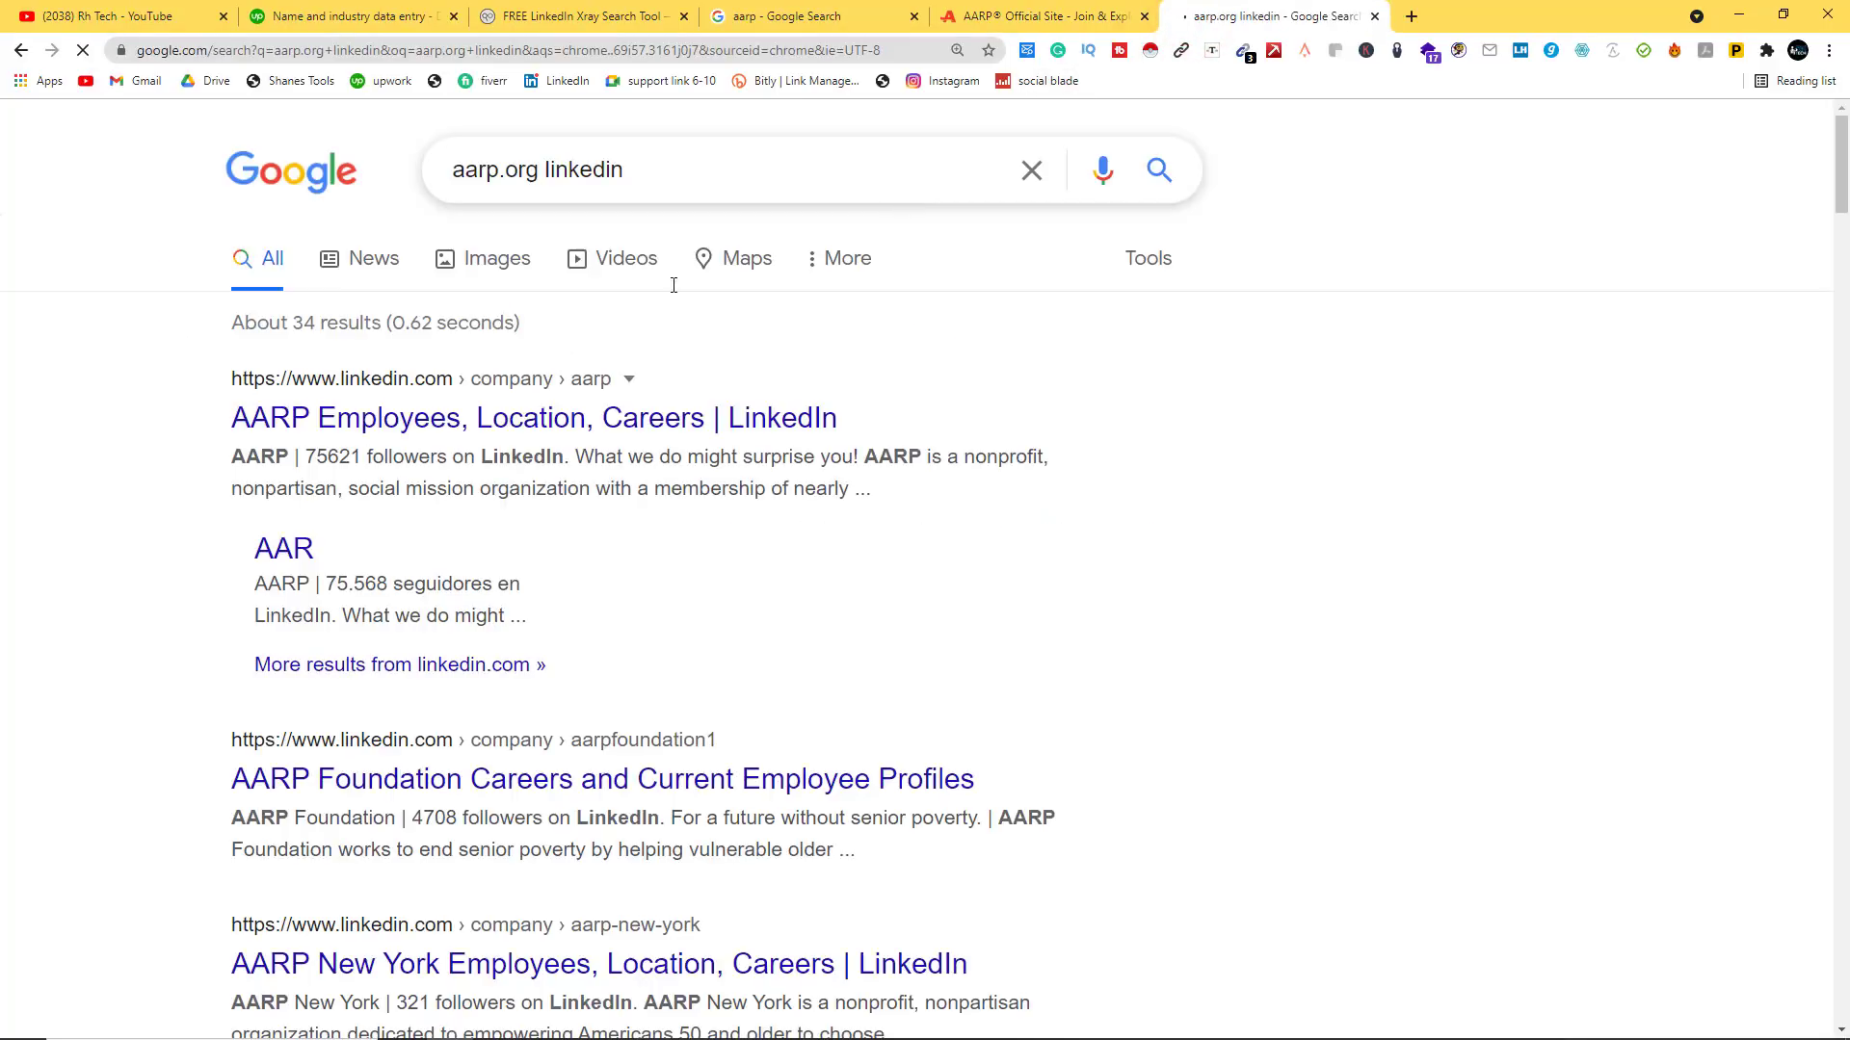
pyautogui.click(363, 423)
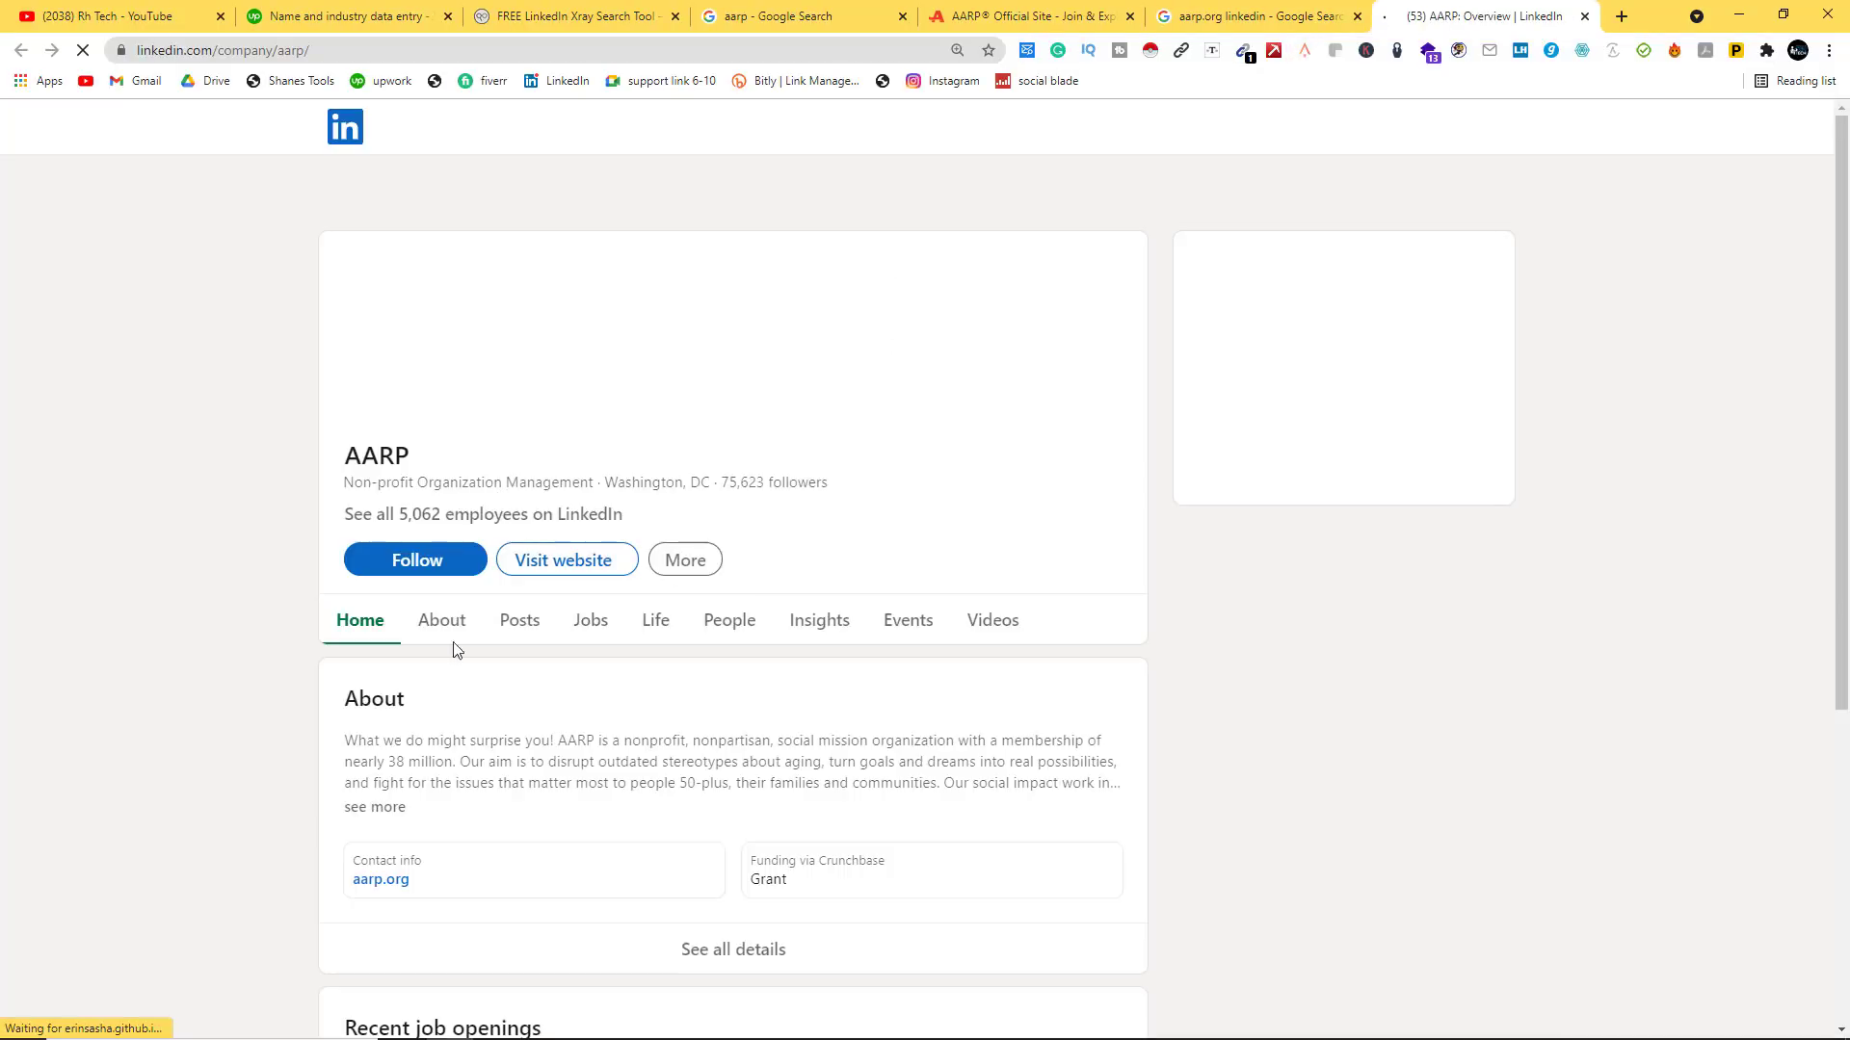
pyautogui.click(442, 624)
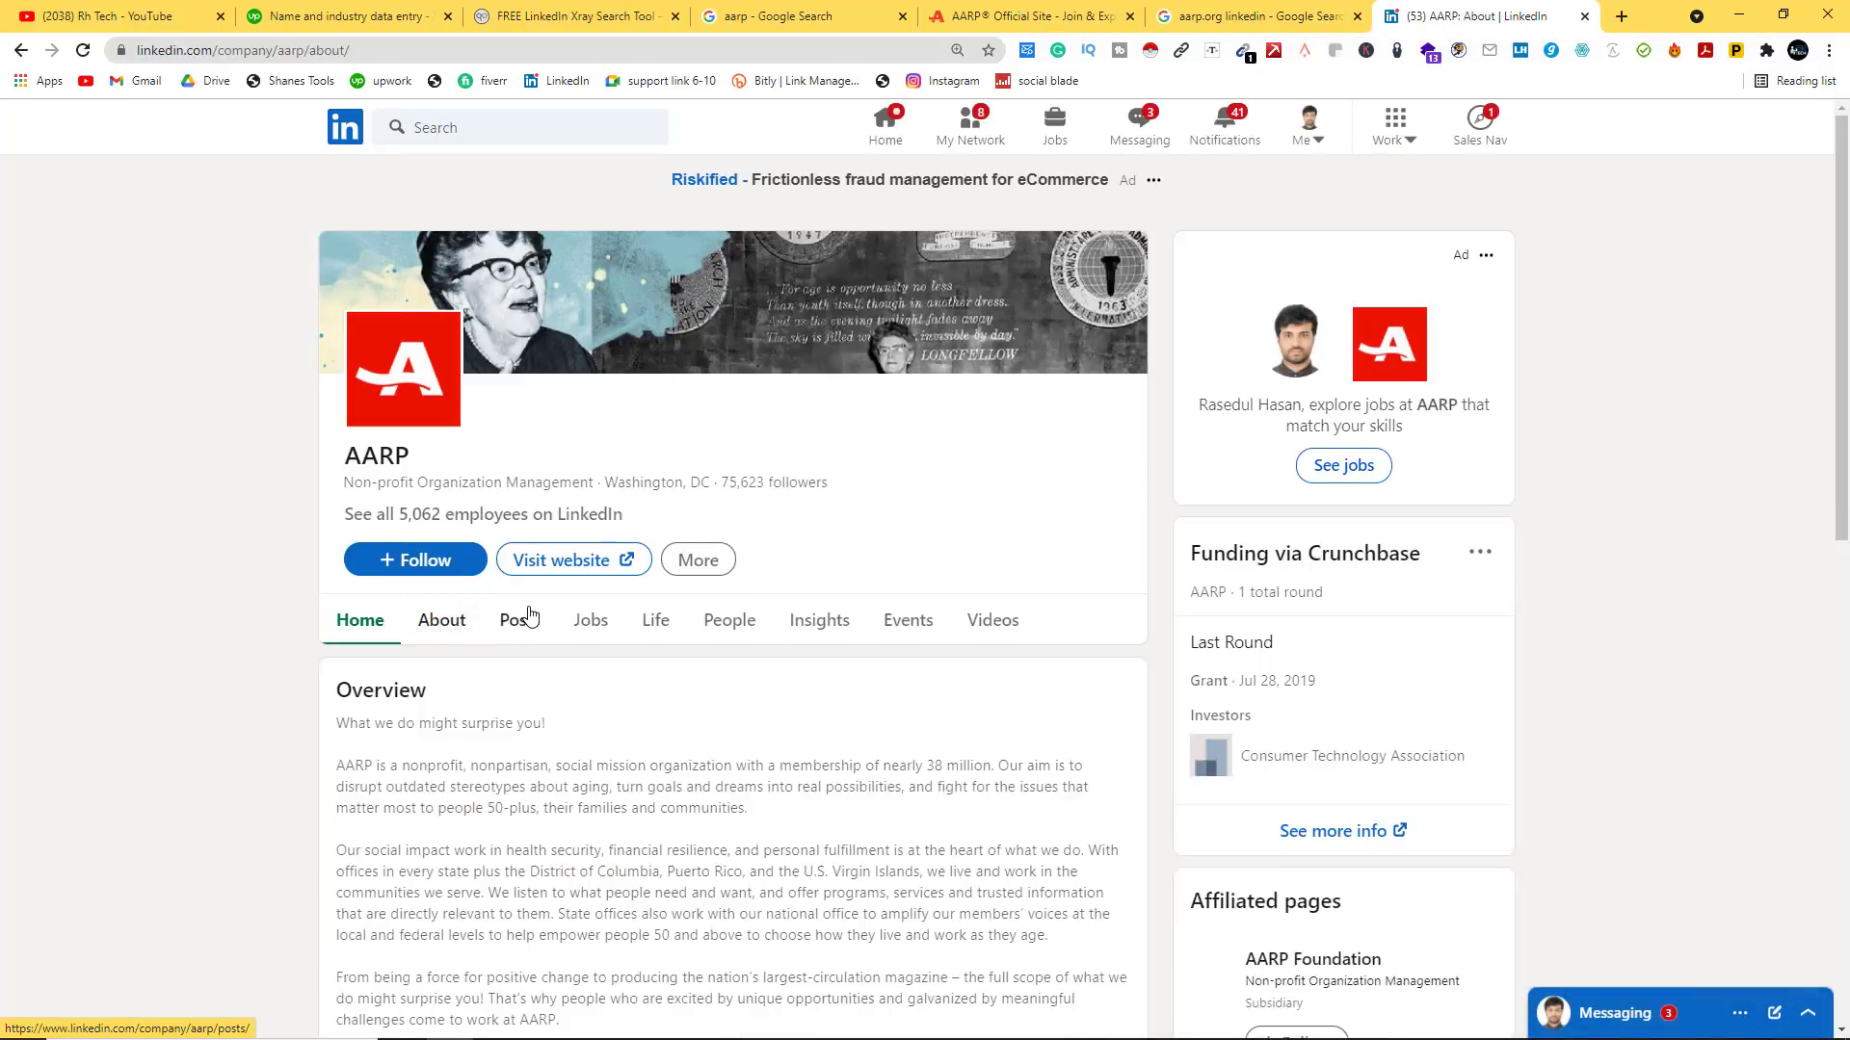
# Step: Copy the industry Non-profit Organization Management from the overview on AARP's LinkedIn About page
pyautogui.scroll(-5, 528, 607)
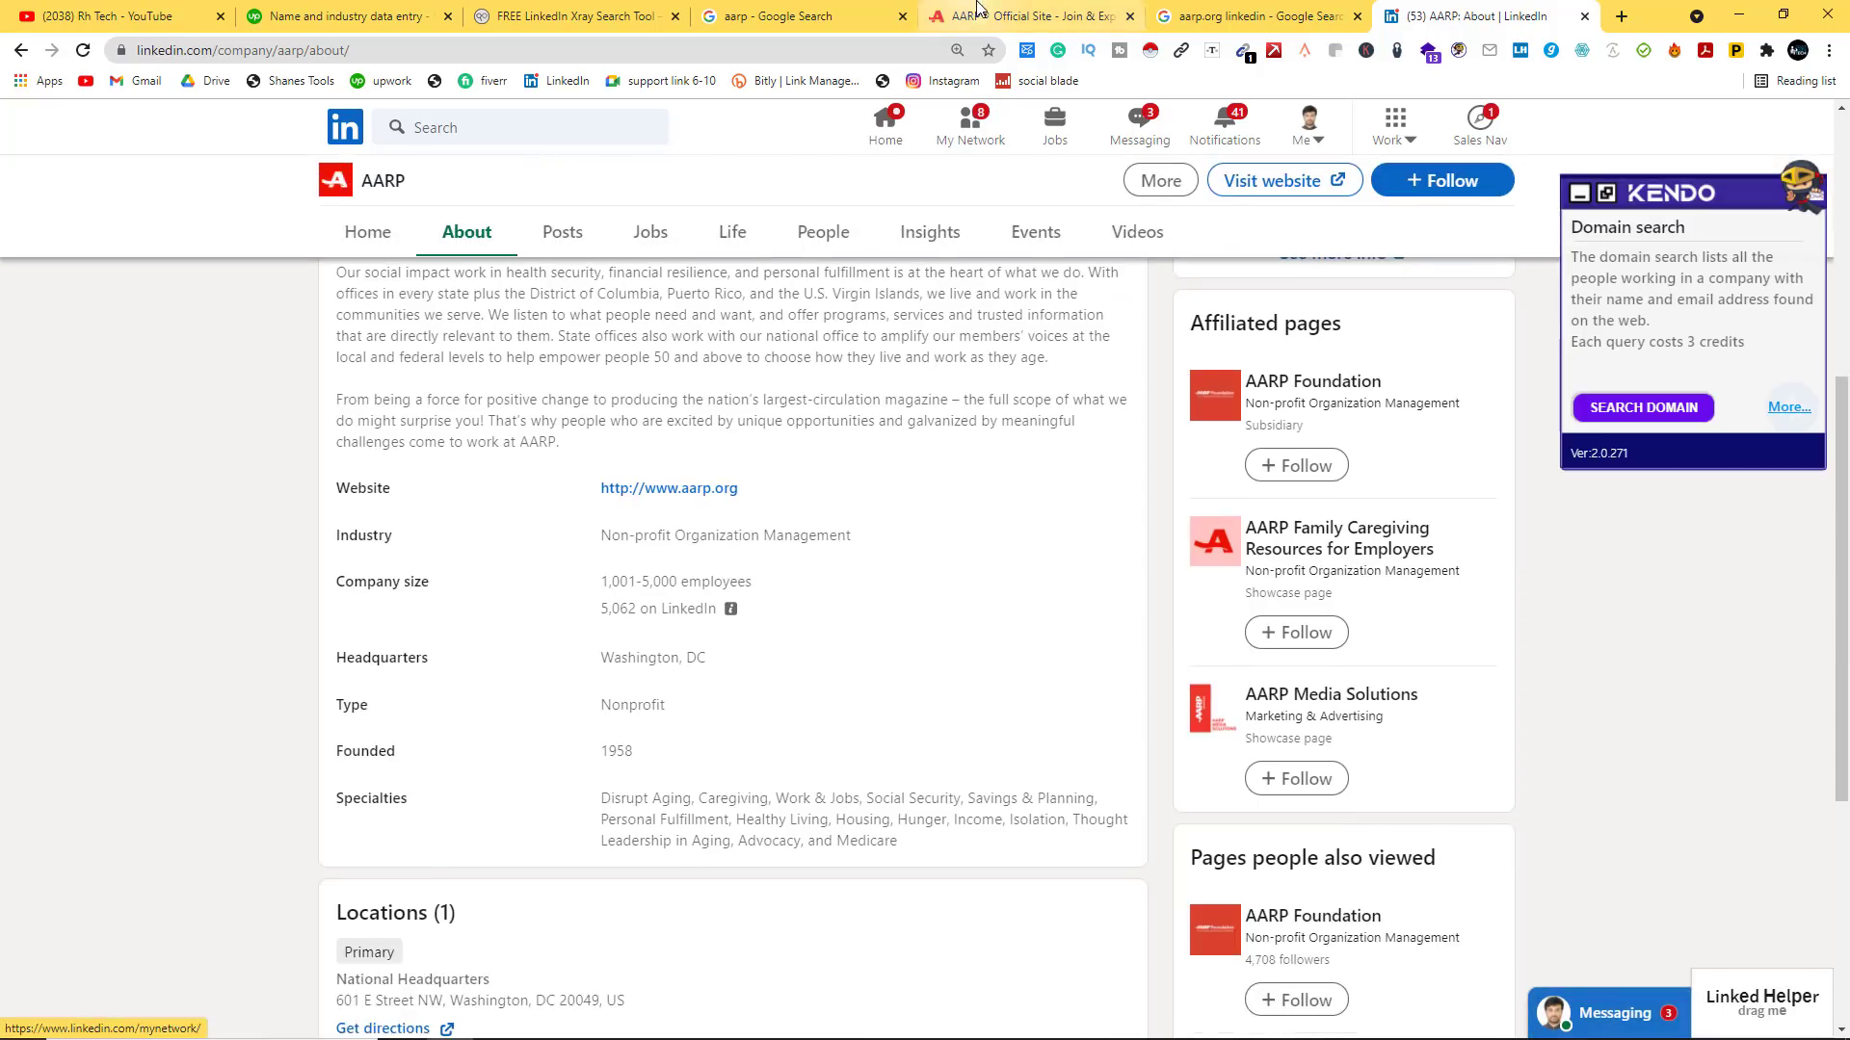
pyautogui.click(978, 13)
pyautogui.click(1474, 16)
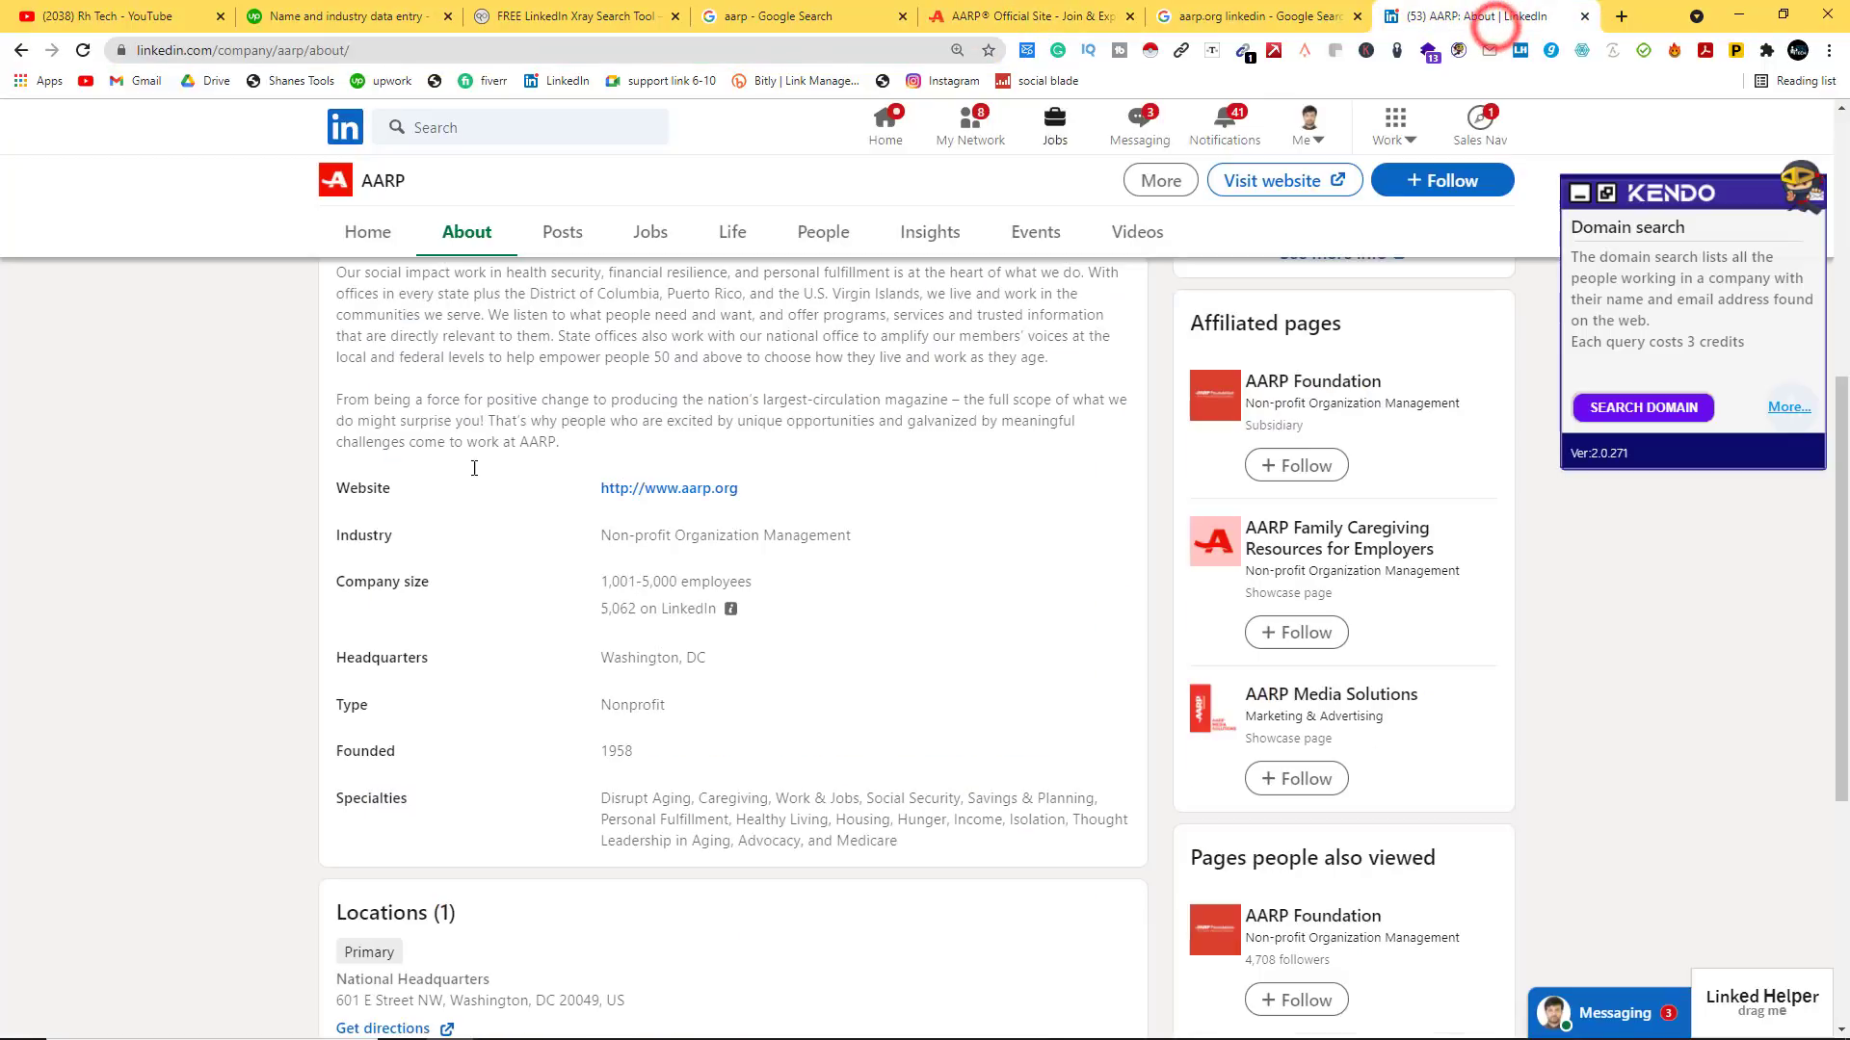
pyautogui.scroll(5, 525, 803)
pyautogui.scroll(-5, 714, 569)
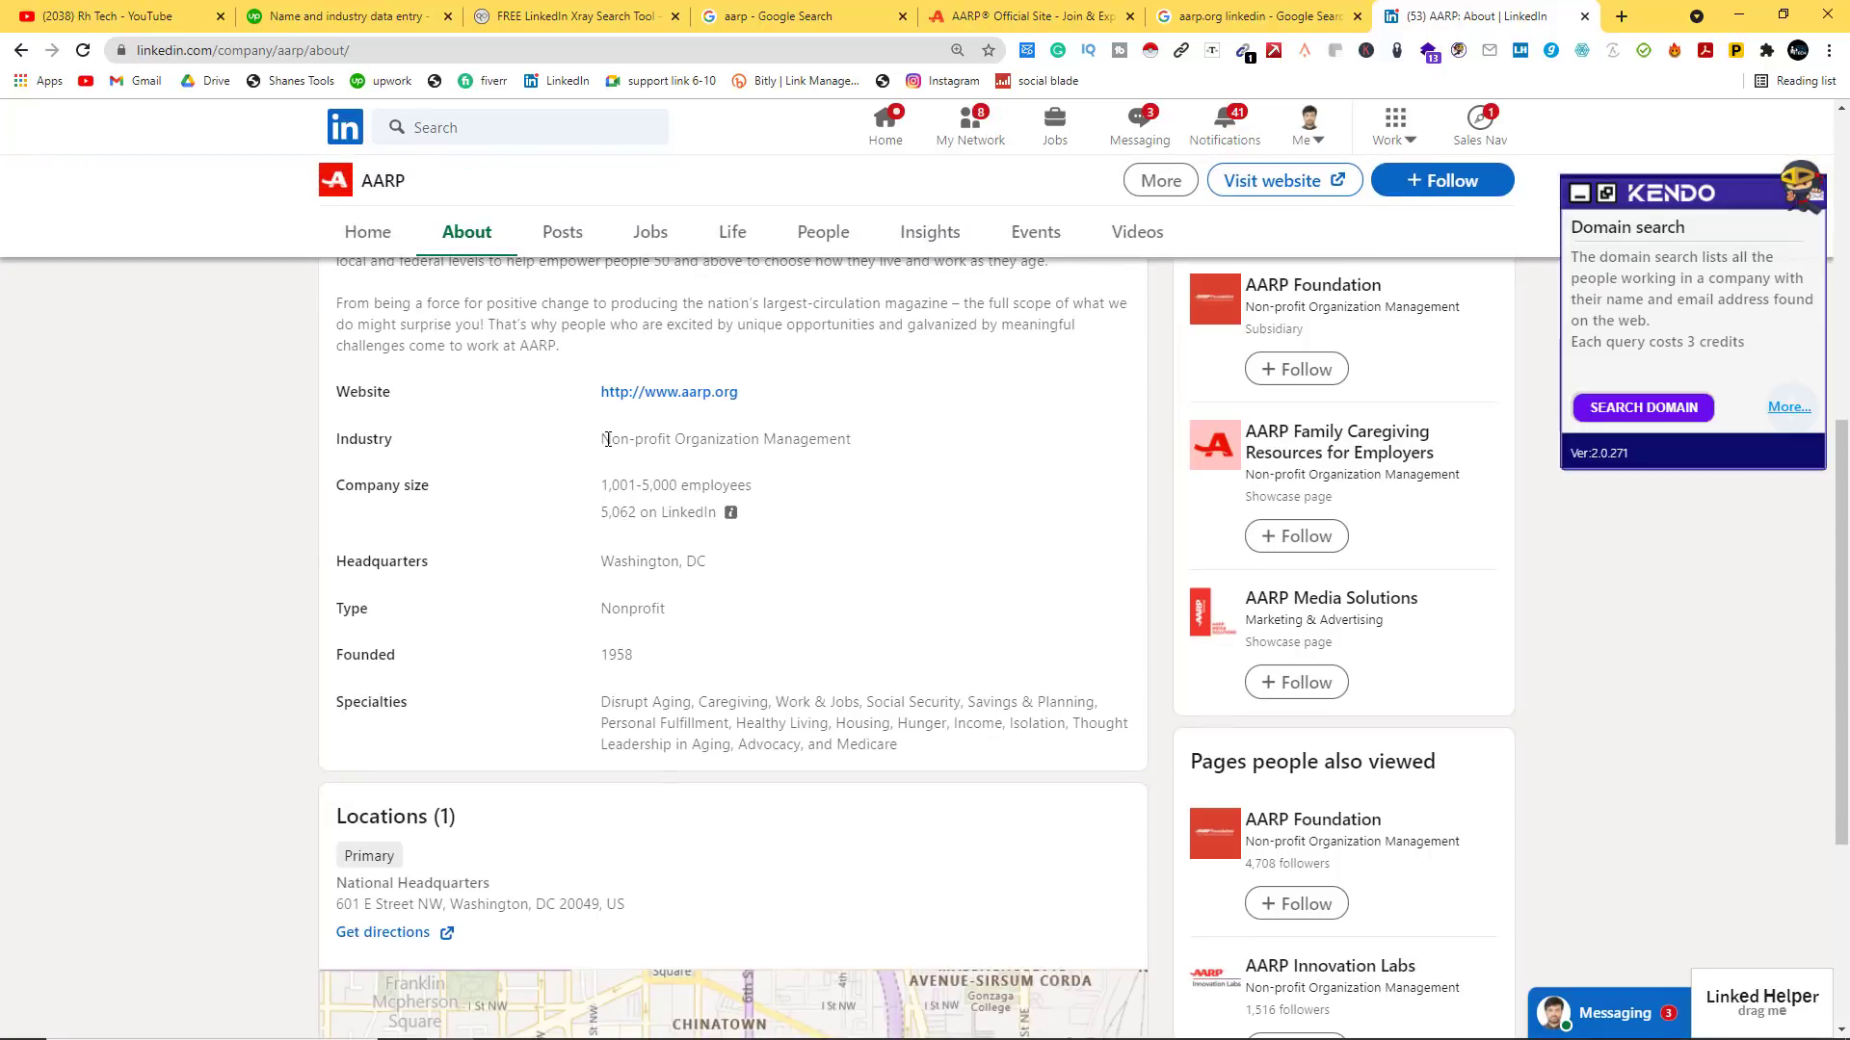
pyautogui.moveTo(602, 441); pyautogui.dragTo(852, 441)
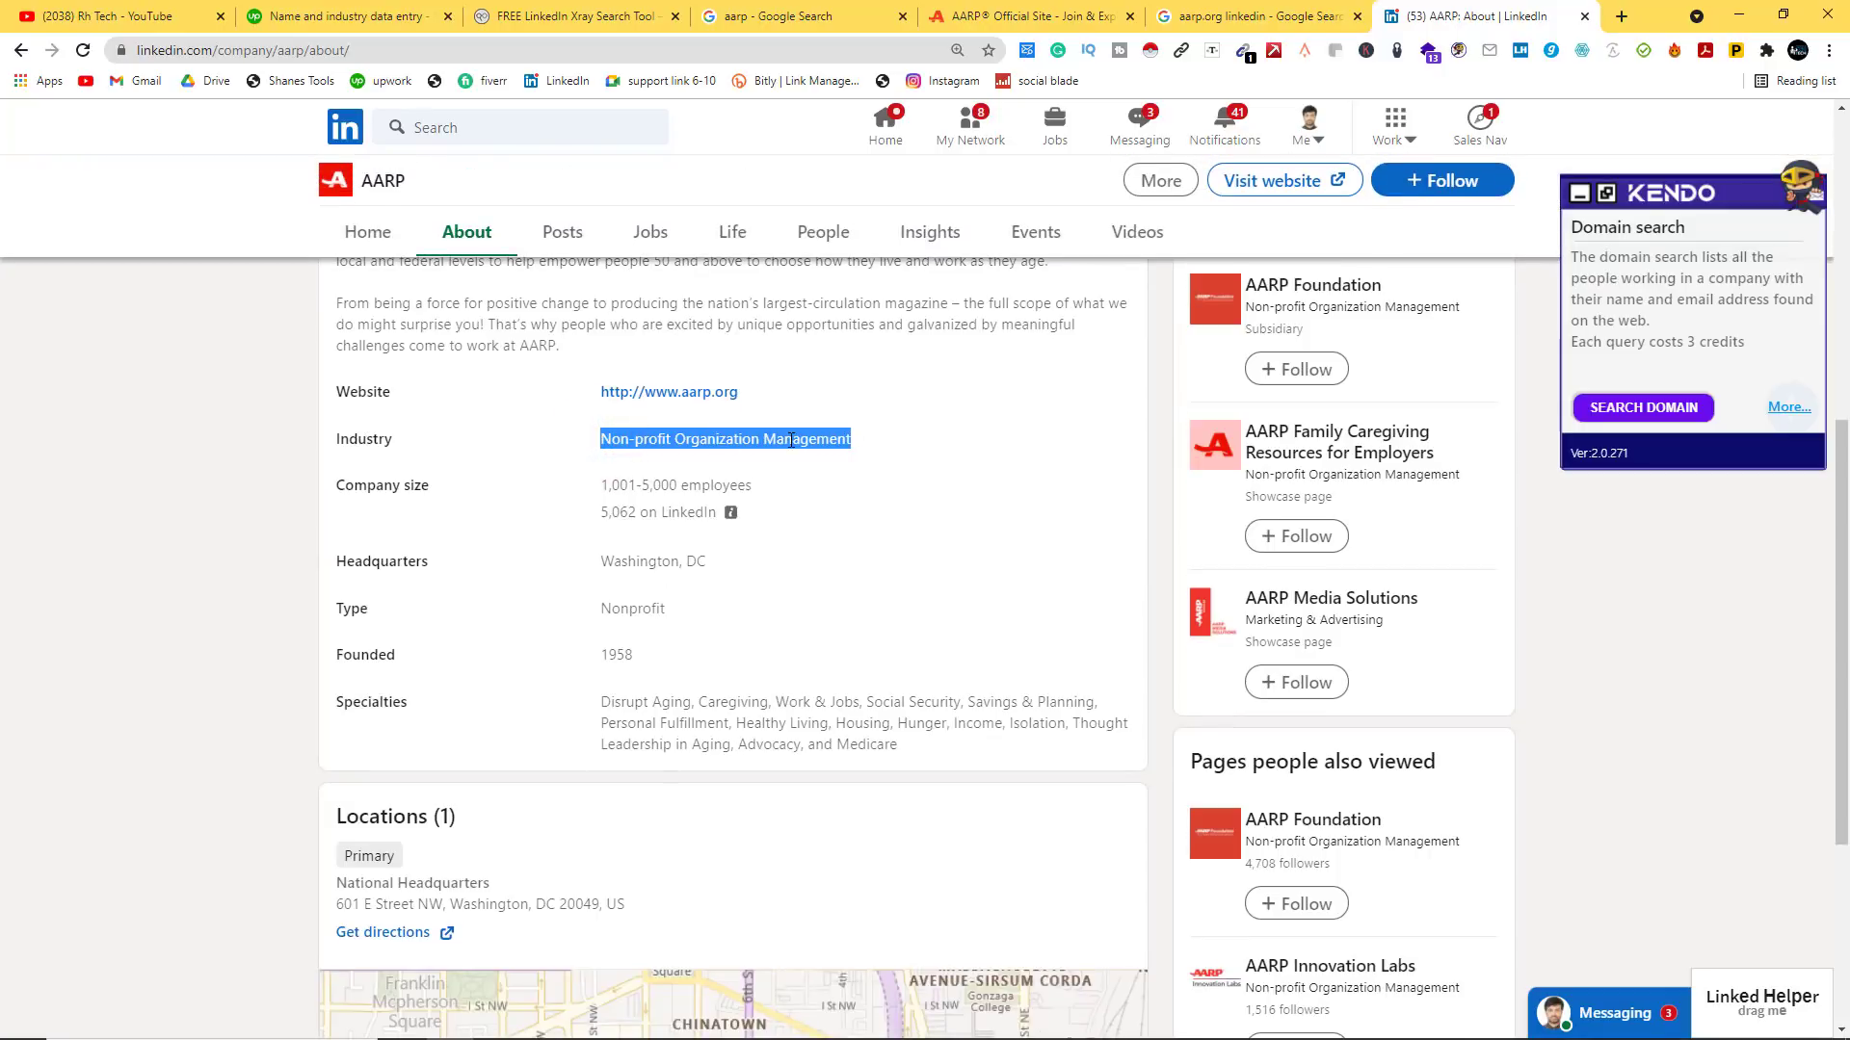
pyautogui.rightClick(791, 445)
pyautogui.click(831, 456)
# Step: Switch to the attendee workbook in Excel and paste the copied industry into D7 for AARP
pyautogui.click(542, 1031)
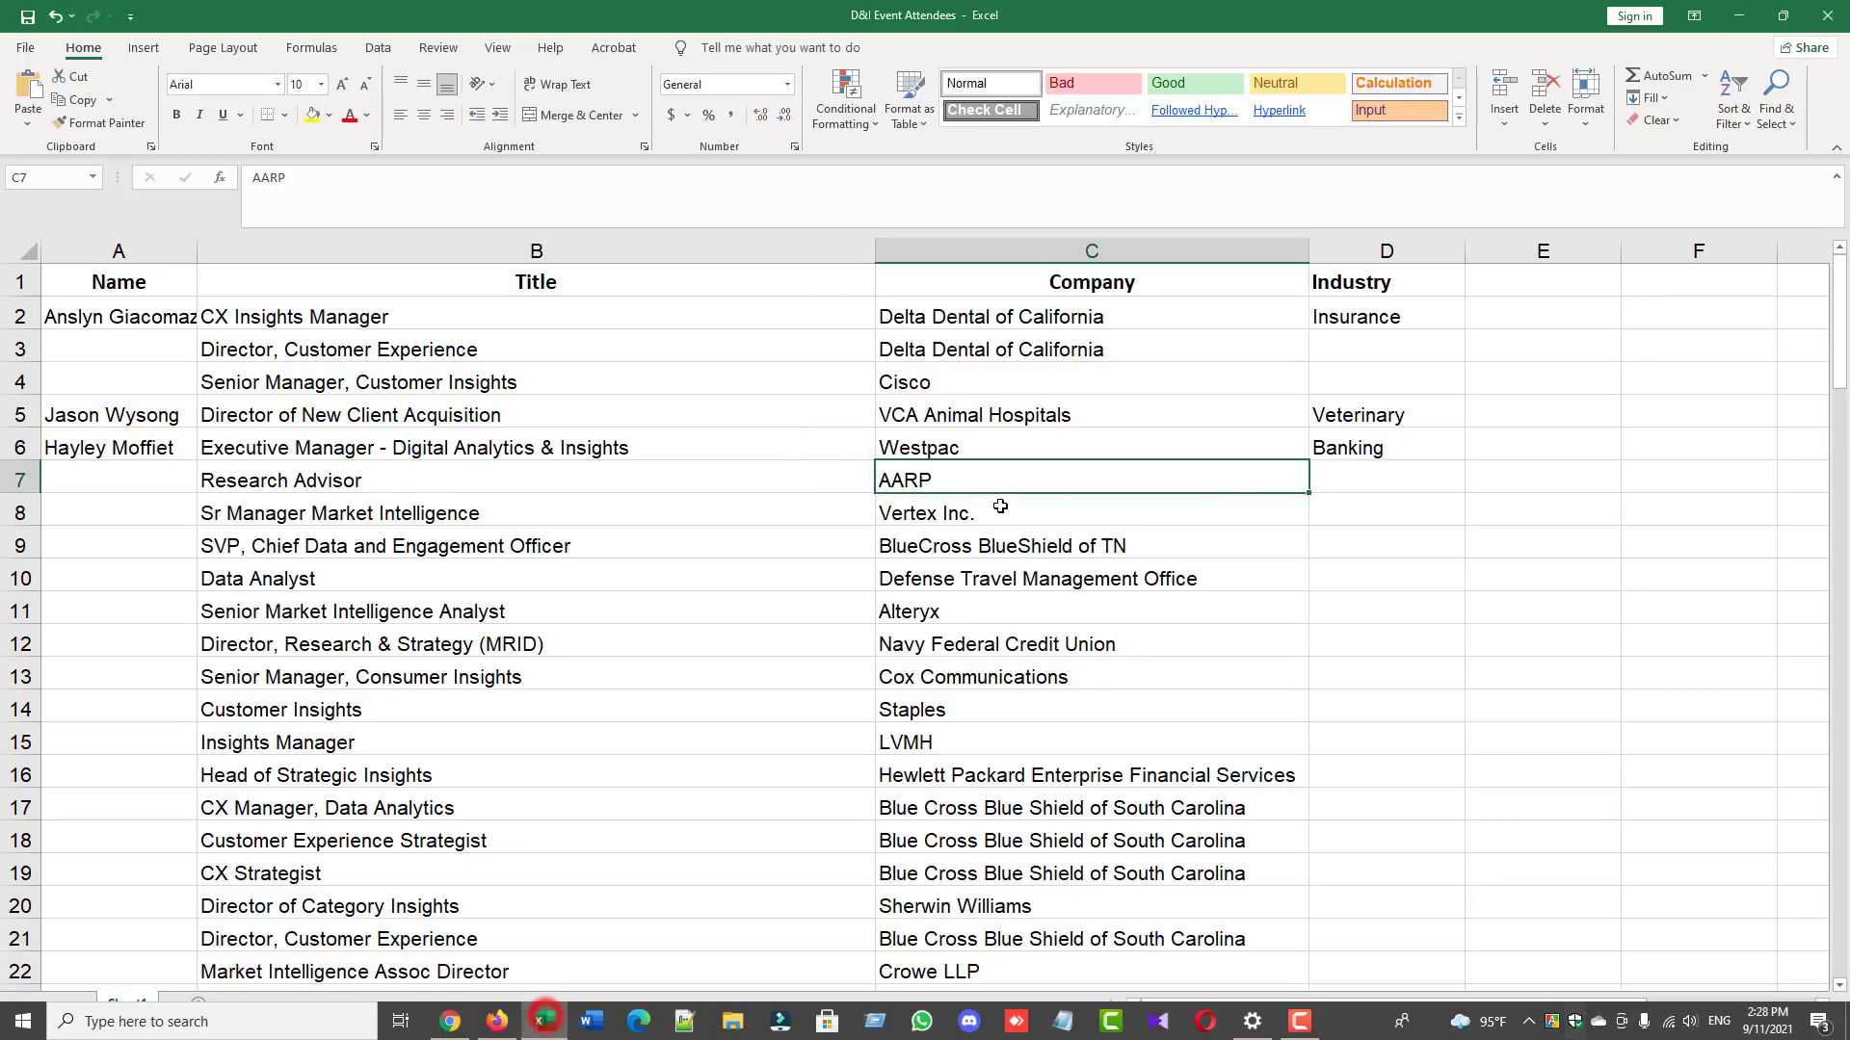
pyautogui.click(1391, 482)
pyautogui.rightClick(1391, 481)
pyautogui.click(1409, 580)
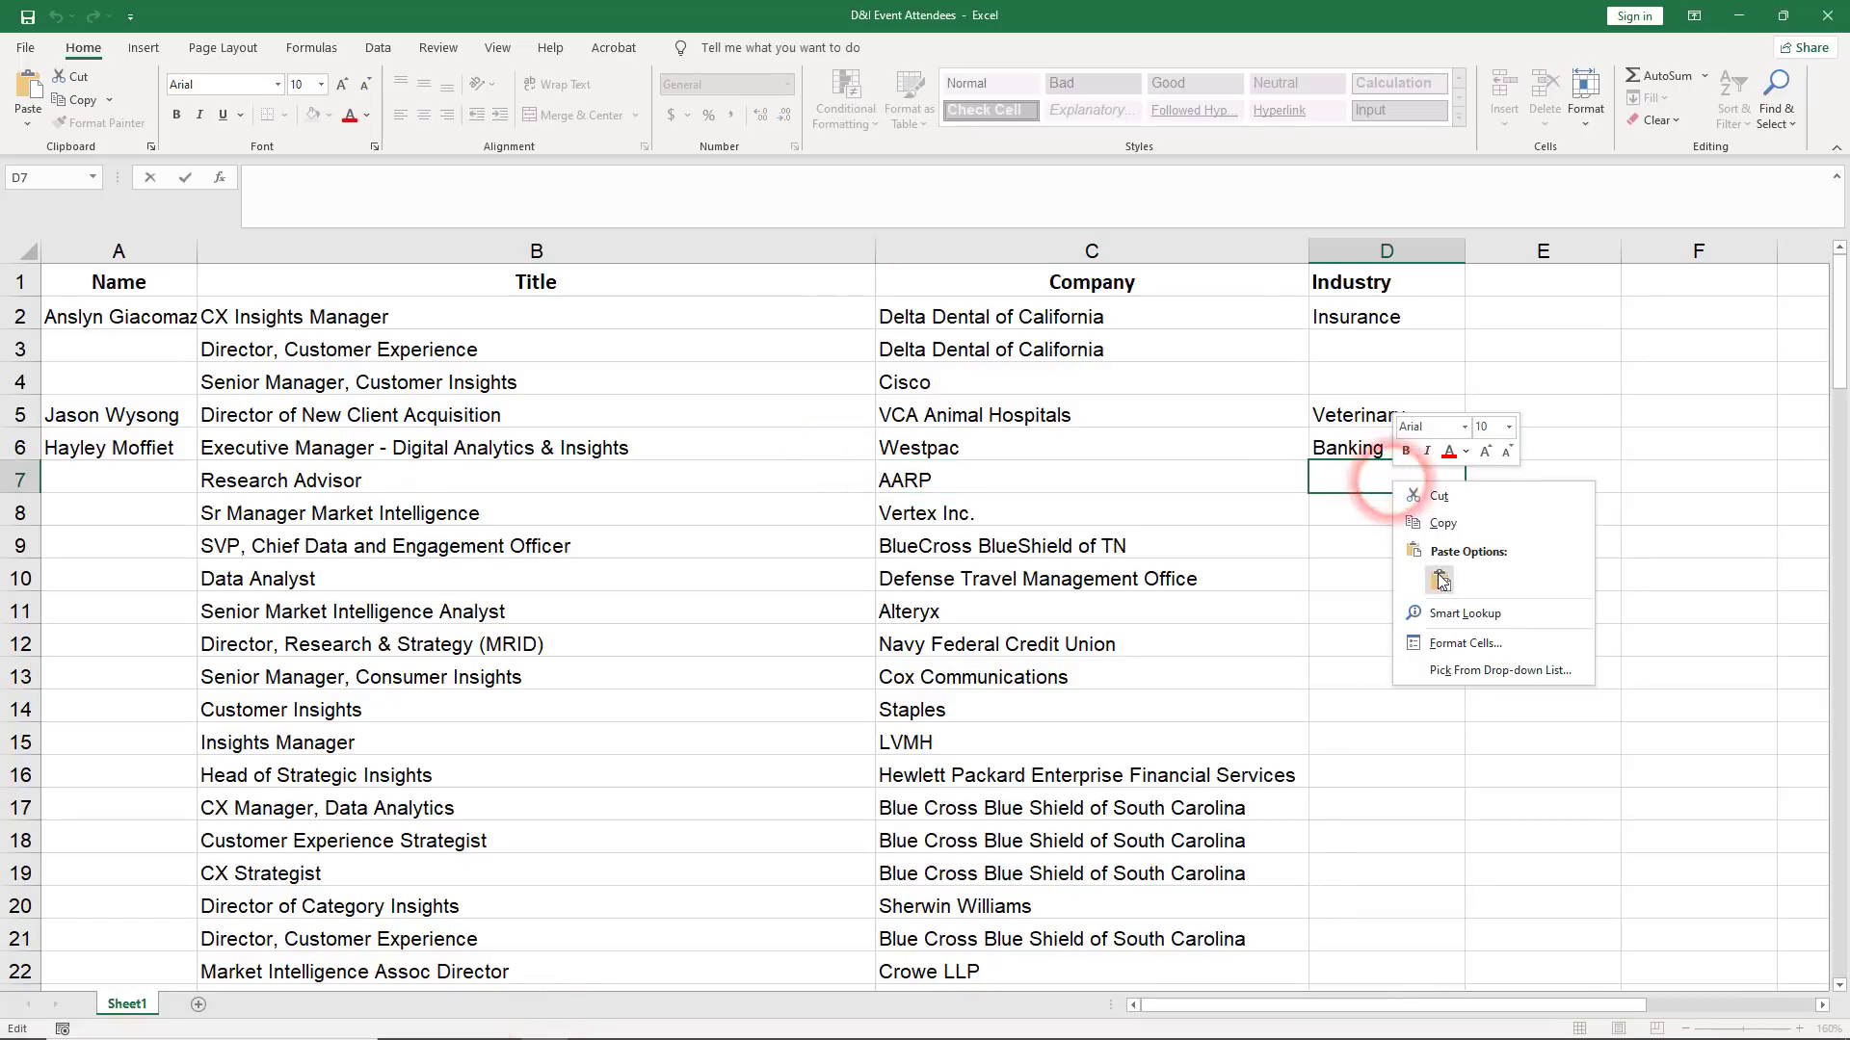
# Step: Copy the job title Research Advisor from cell B7
pyautogui.click(164, 482)
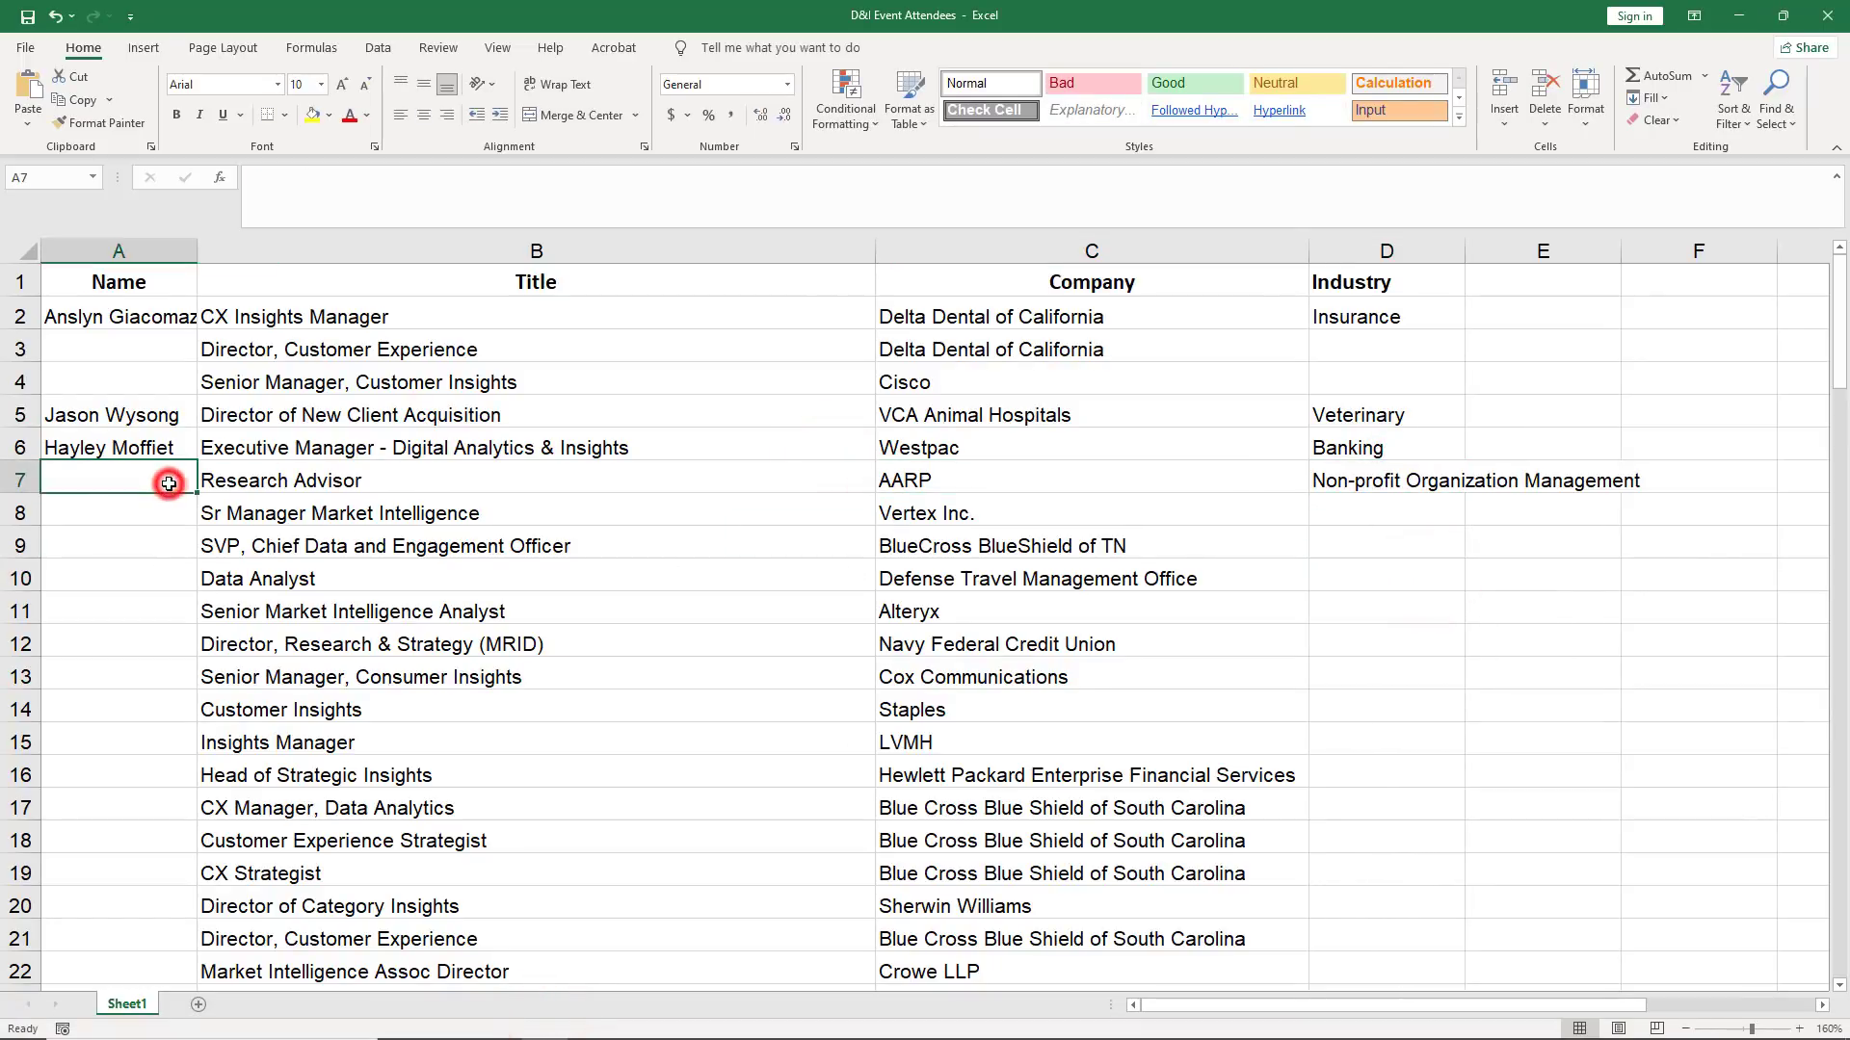
pyautogui.click(247, 486)
pyautogui.rightClick(250, 484)
pyautogui.click(311, 521)
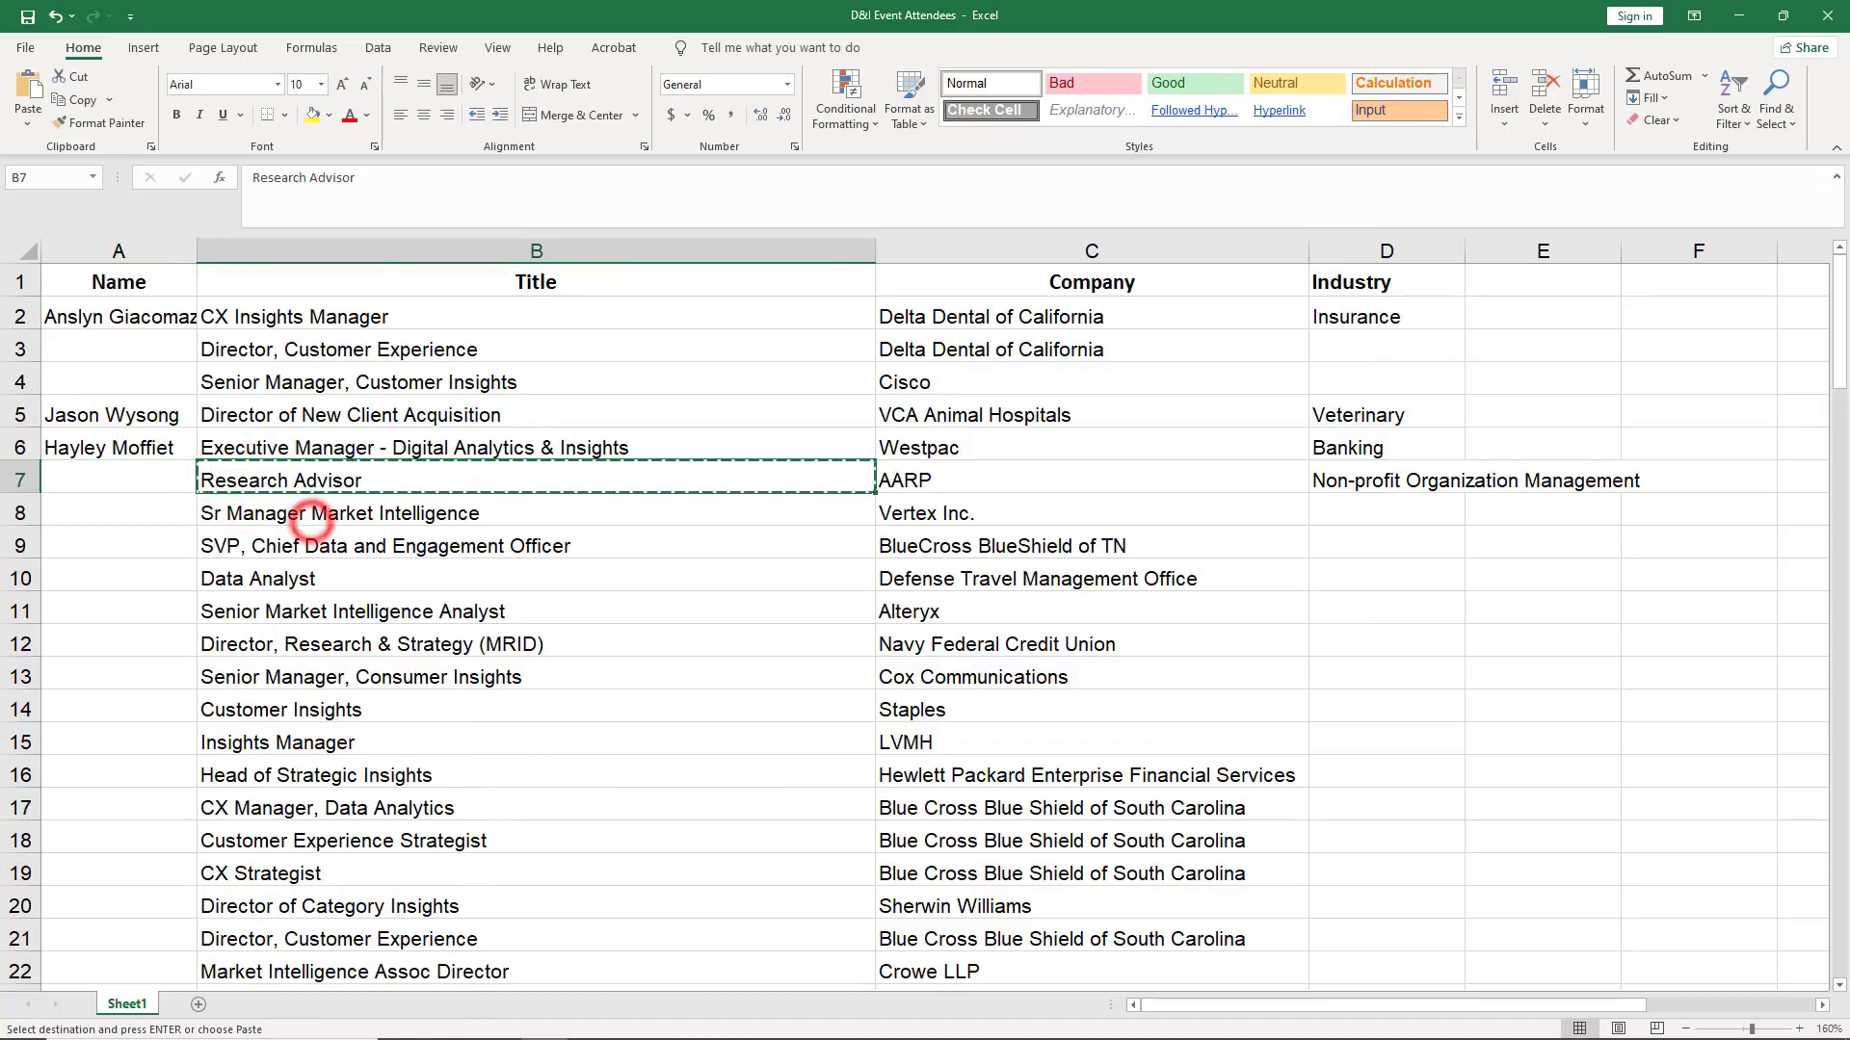
# Step: Switch to the LinkedIn Xray search tool in Chrome and replace the query's job title with Research Advisor
pyautogui.click(462, 1016)
pyautogui.click(585, 20)
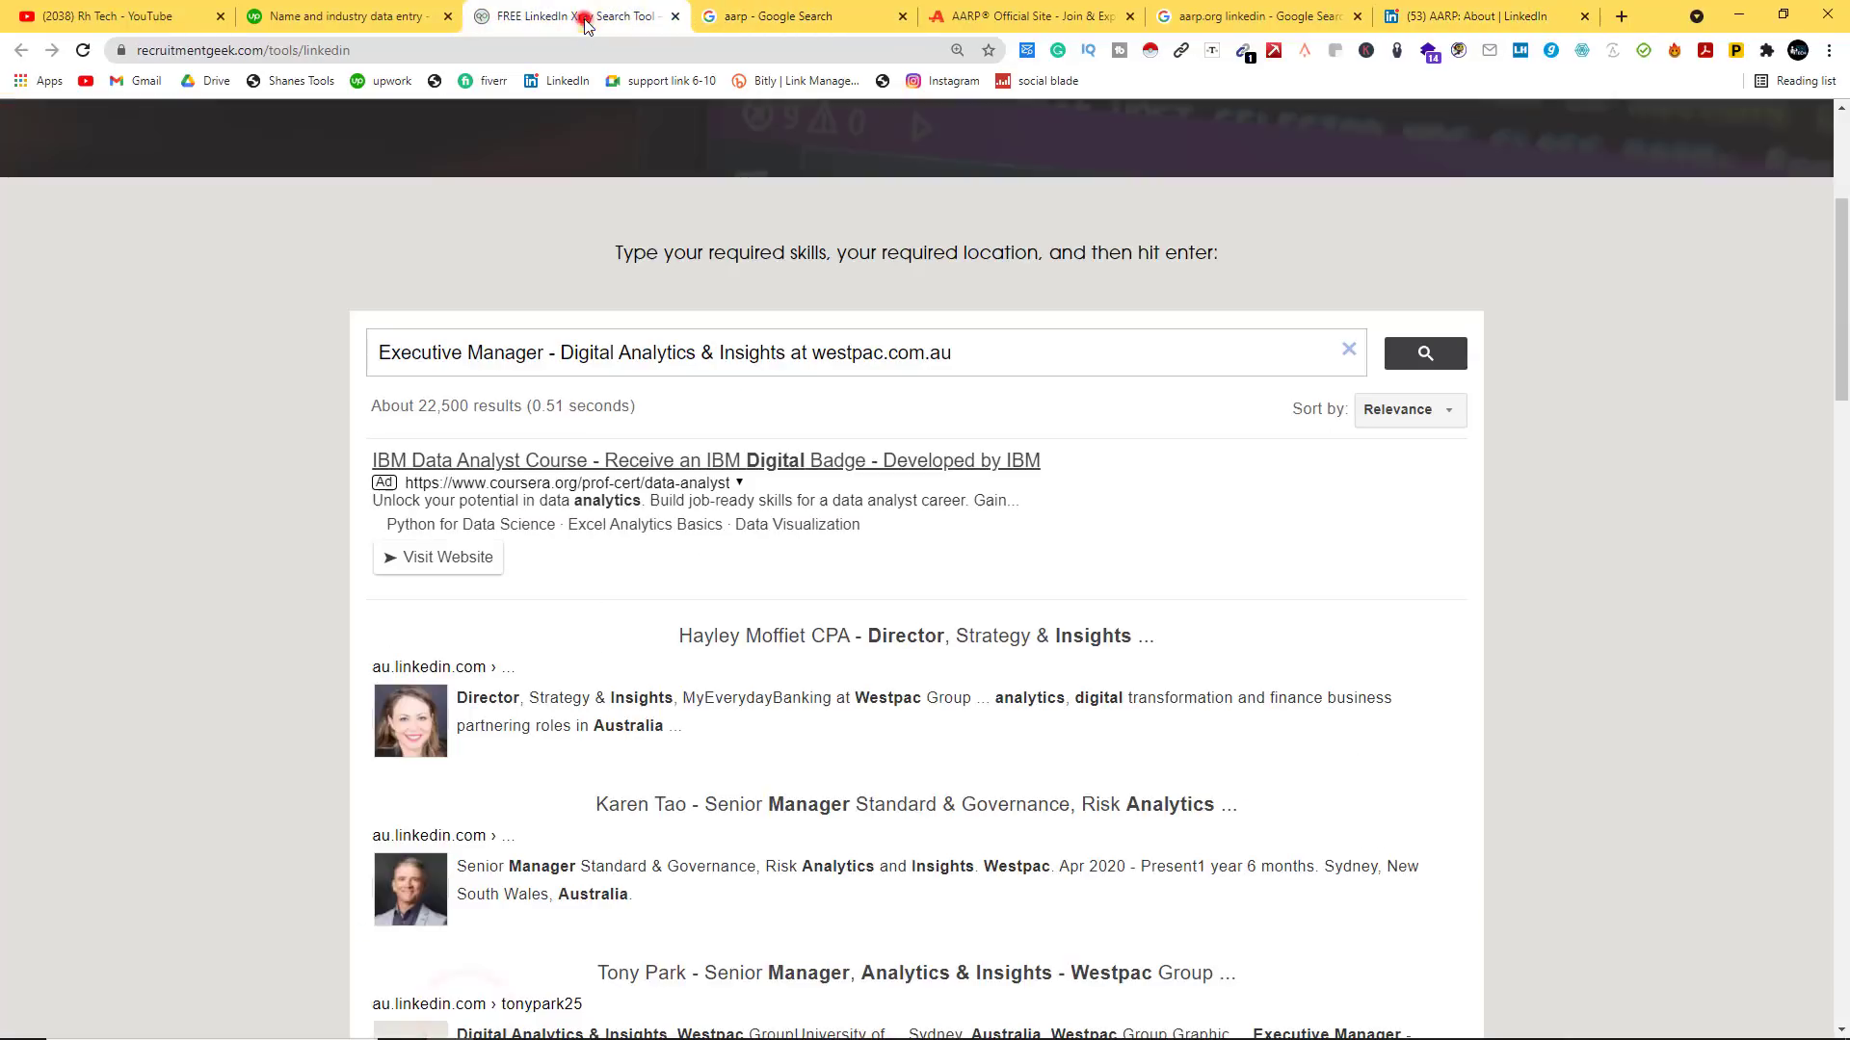
pyautogui.scroll(4, 516, 496)
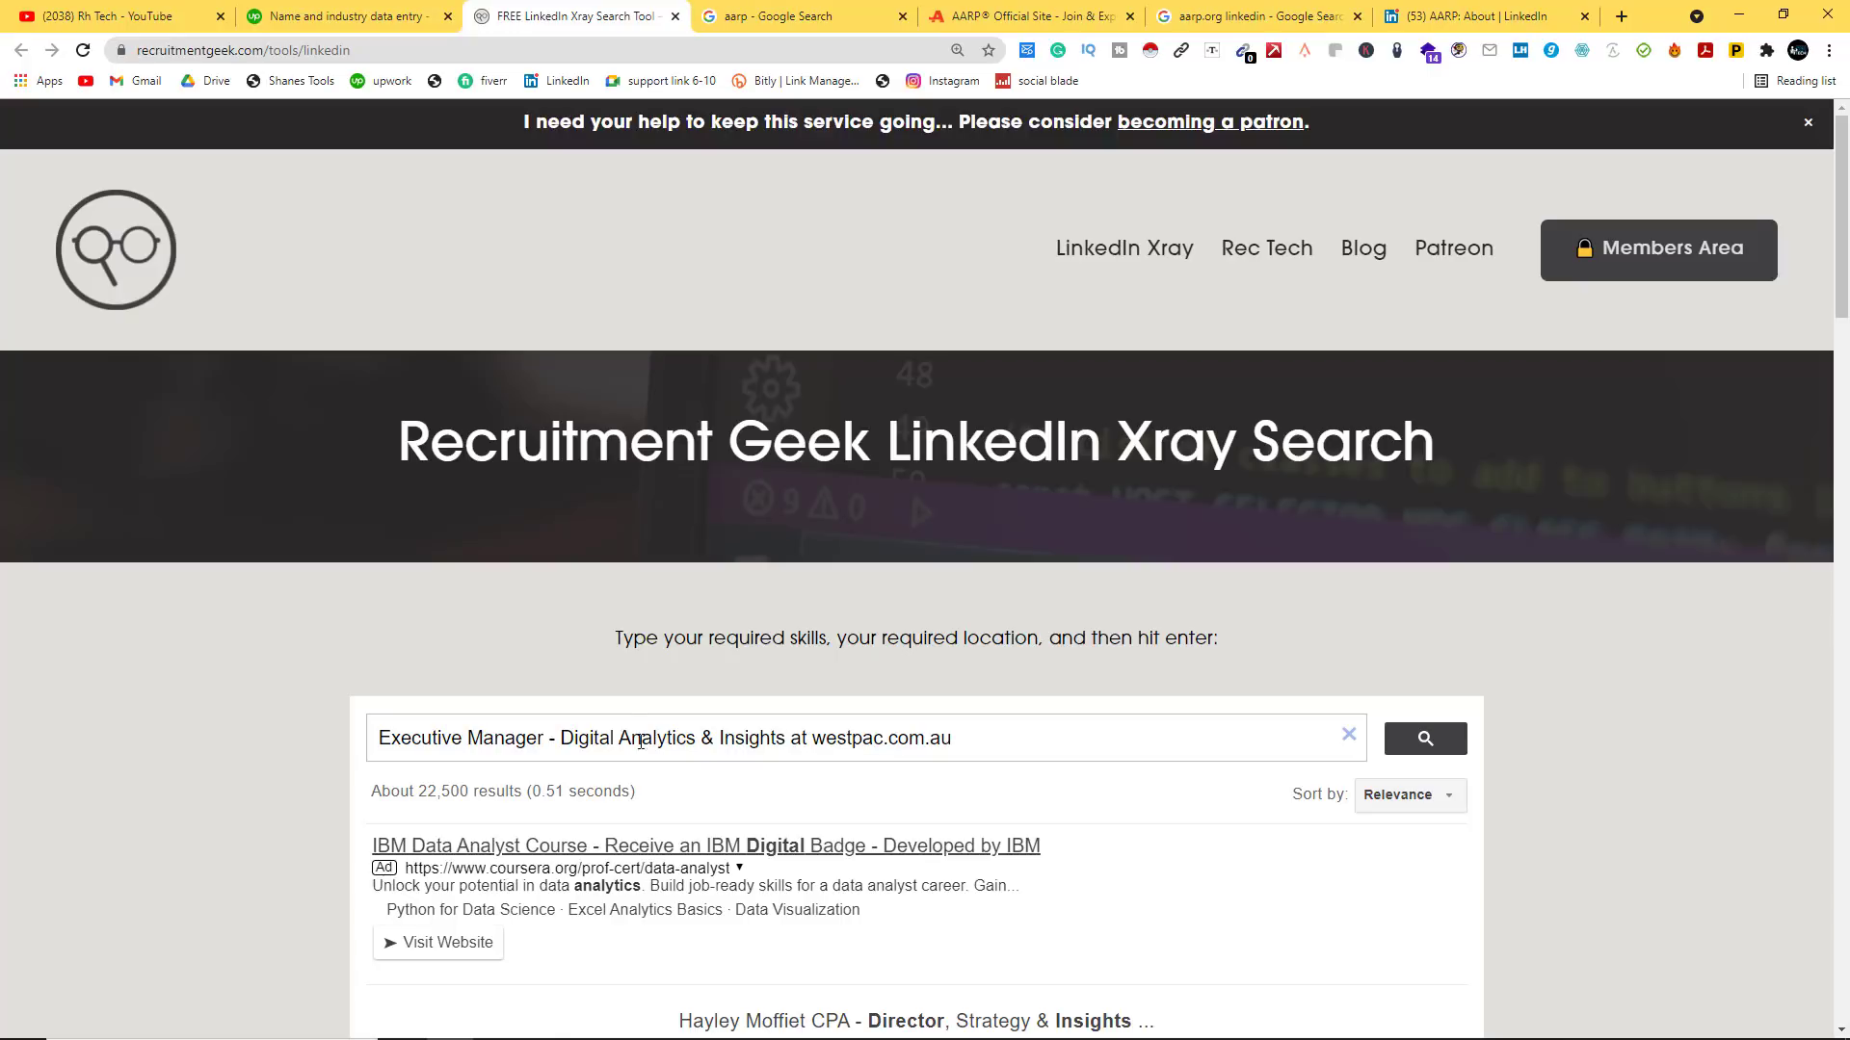
pyautogui.moveTo(782, 739); pyautogui.dragTo(376, 740)
pyautogui.rightClick(436, 738)
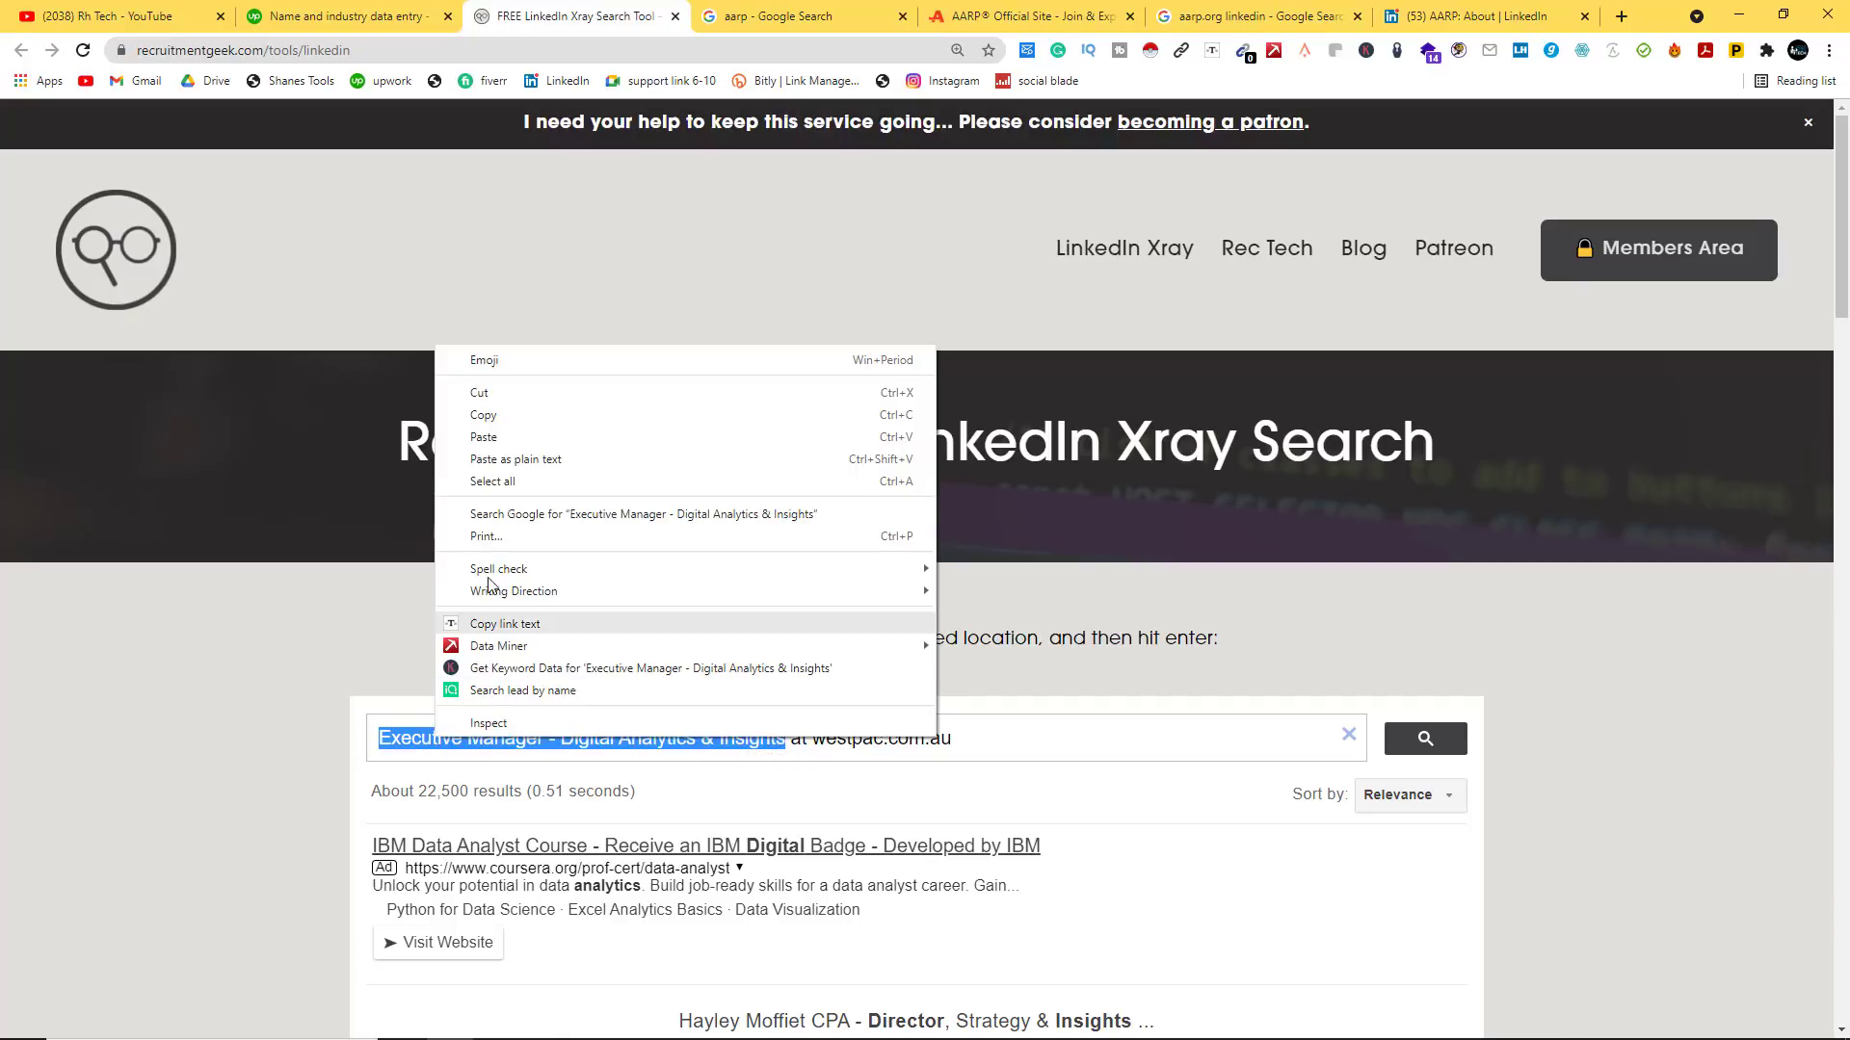
pyautogui.click(488, 435)
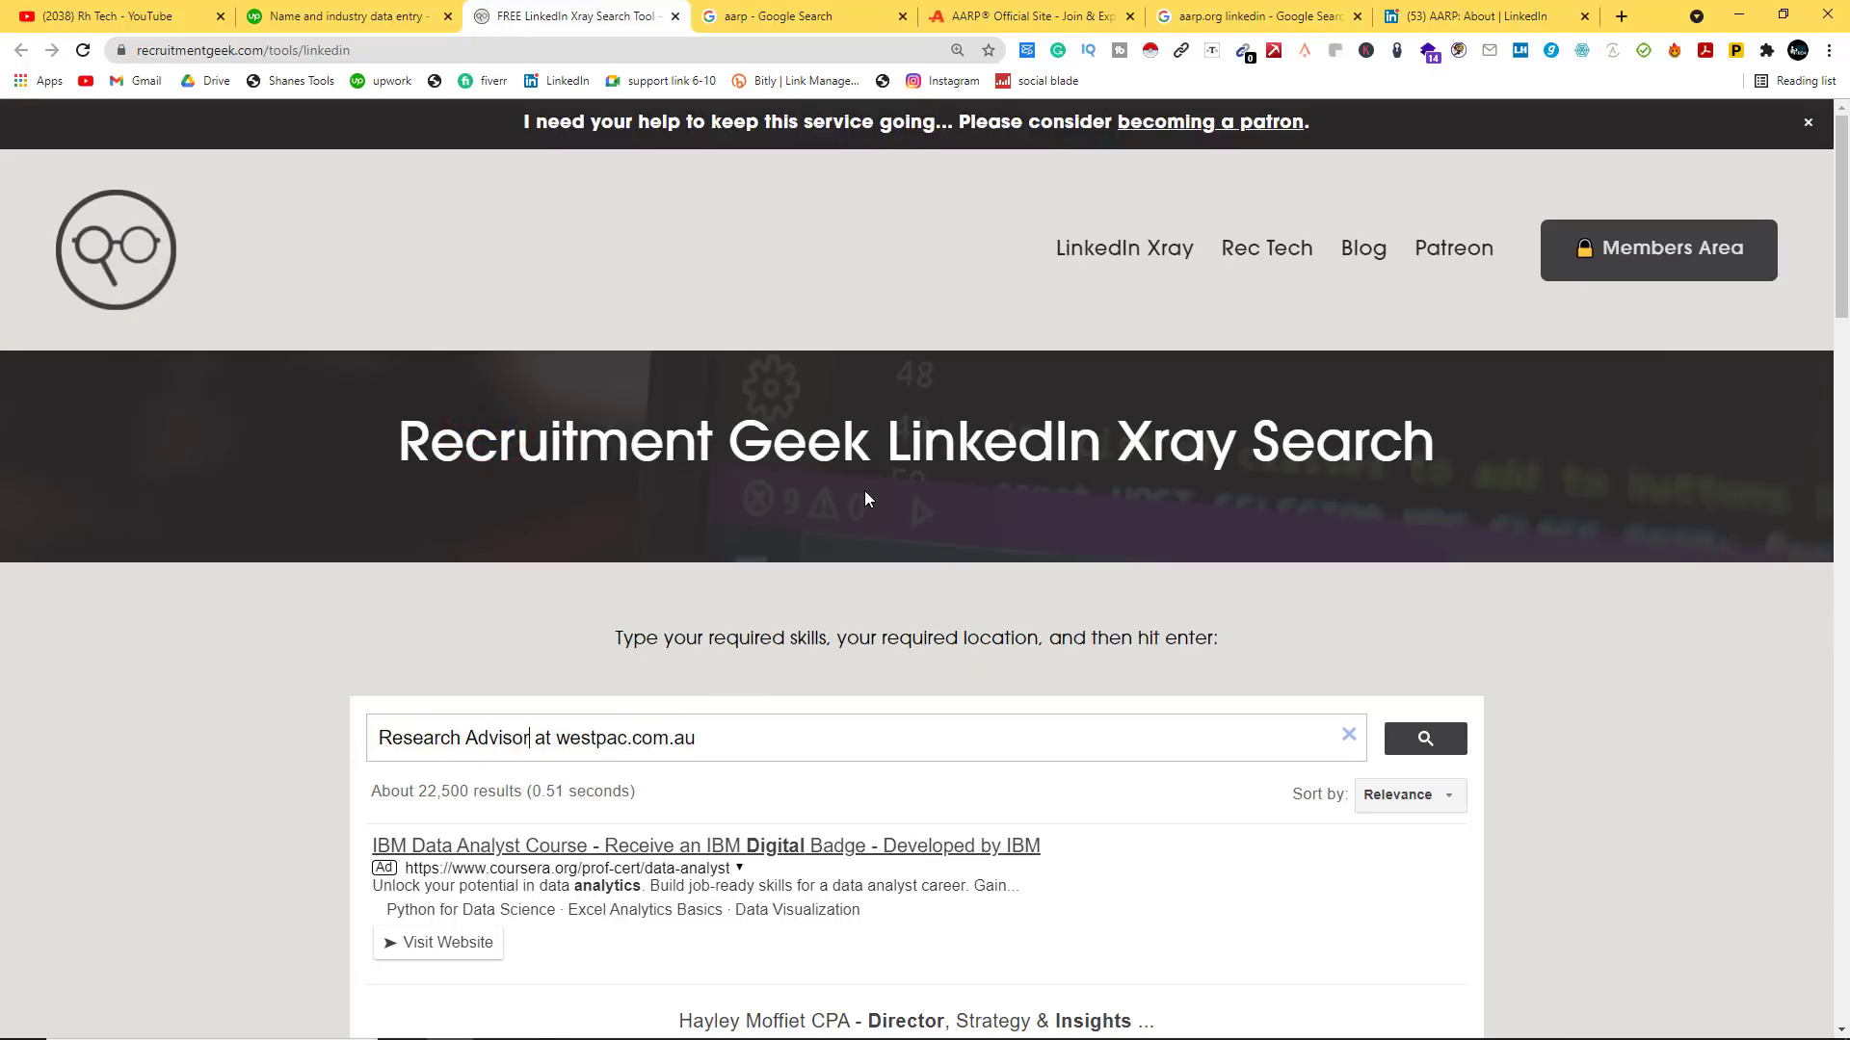
# Step: Delete the domain westpac.com.au from the end of the Xray search query
pyautogui.scroll(2, 865, 491)
pyautogui.scroll(-6, 866, 491)
pyautogui.click(865, 287)
pyautogui.hotkey('shift', 'Left')
pyautogui.hotkey('shift', 'Left')
pyautogui.hotkey('shift', 'Left')
pyautogui.hotkey('shift', 'Left')
pyautogui.hotkey('shift', 'Left')
pyautogui.hotkey('shift', 'Left')
pyautogui.hotkey('shift', 'Left')
pyautogui.hotkey('shift', 'Left')
pyautogui.hotkey('shift', 'Left')
pyautogui.hotkey('shift', 'Left')
pyautogui.hotkey('shift', 'Left')
pyautogui.hotkey('shift', 'Left')
pyautogui.hotkey('shift', 'Left')
pyautogui.hotkey('shift', 'Left')
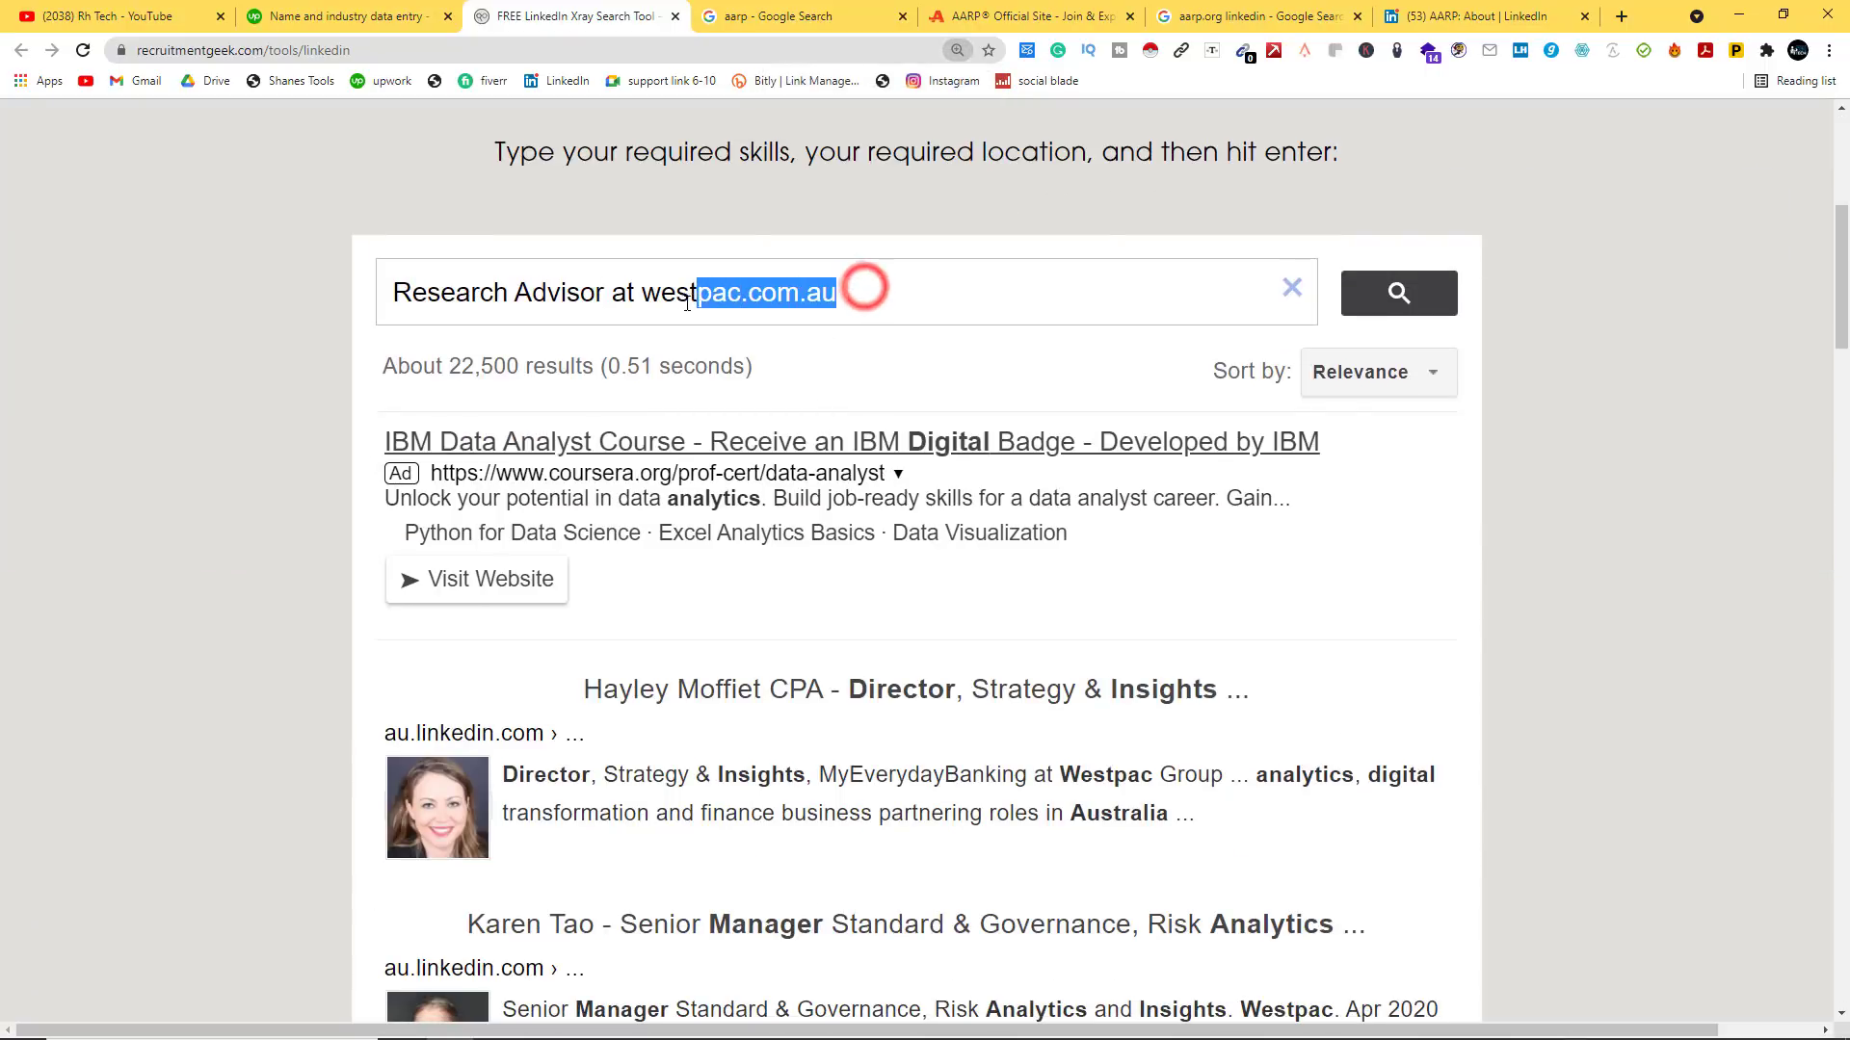
pyautogui.press('BackSpace')
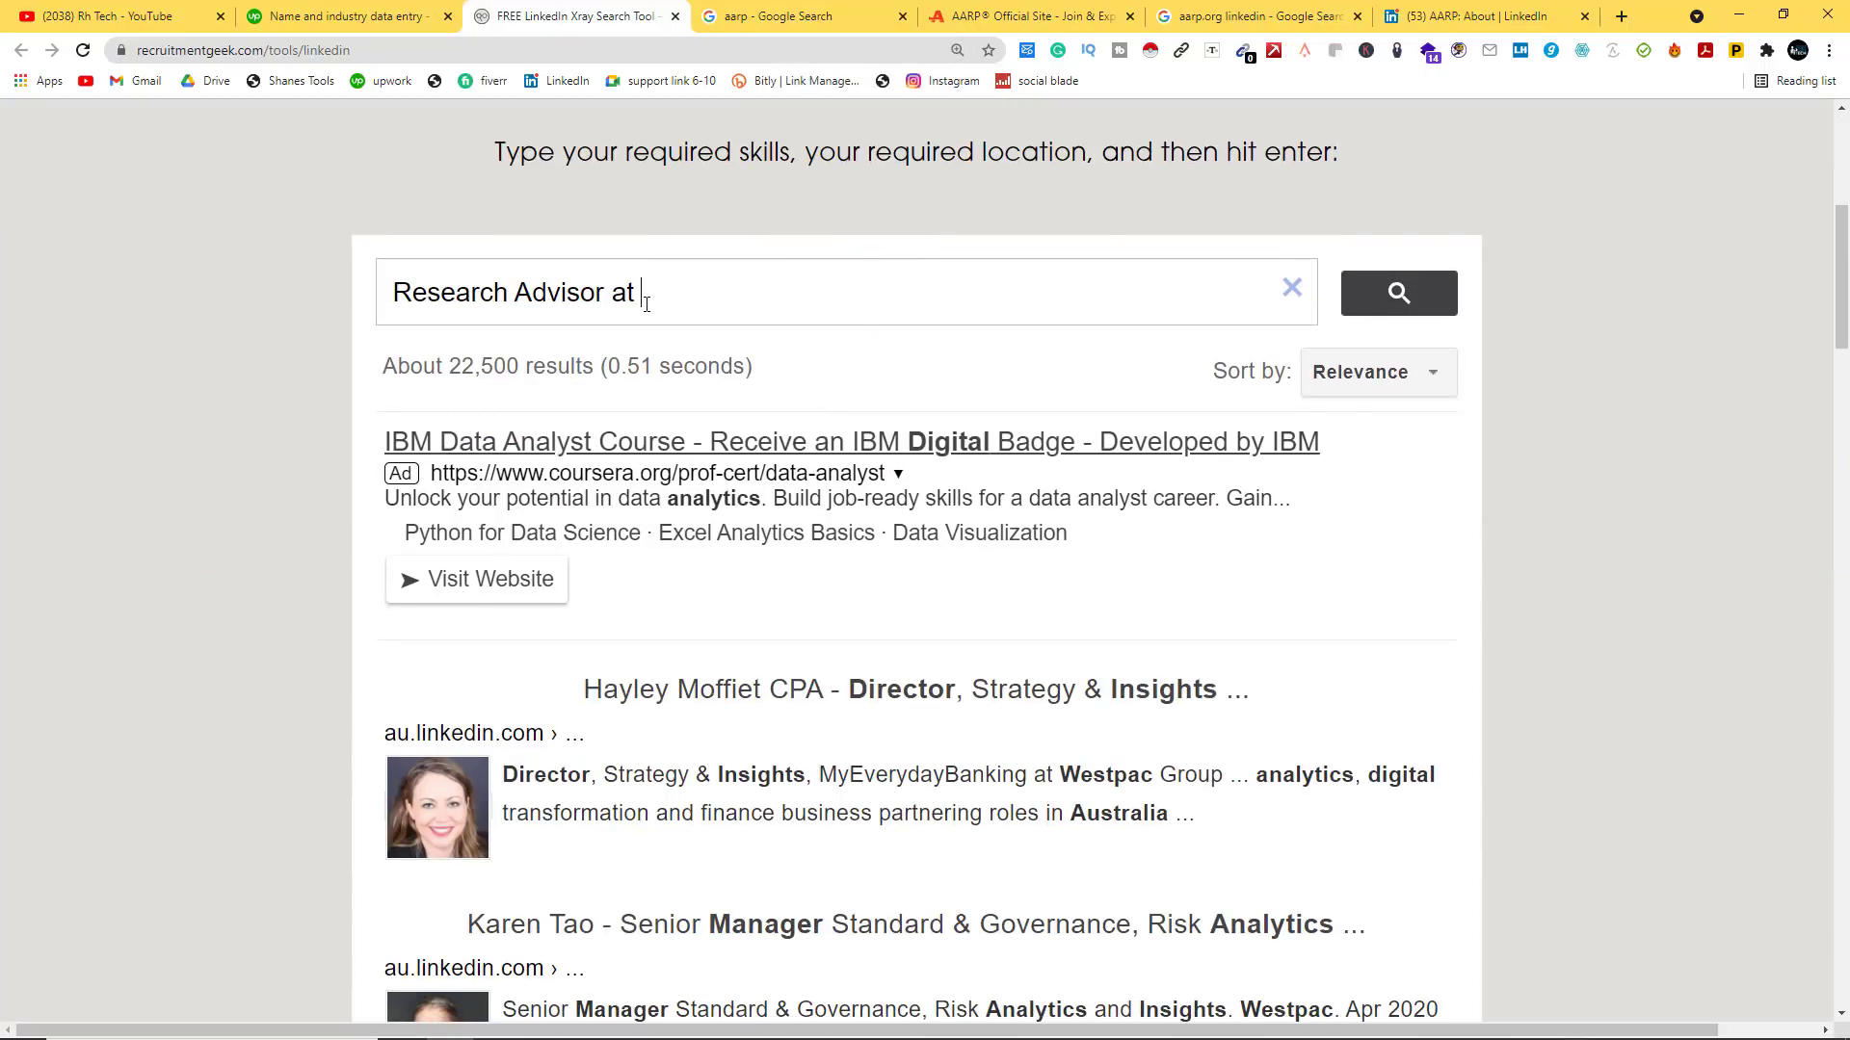
# Step: Copy the domain aarp.org from the AARP website's address and run the Xray search for Research Advisor at aarp.org
pyautogui.click(1024, 16)
pyautogui.rightClick(250, 48)
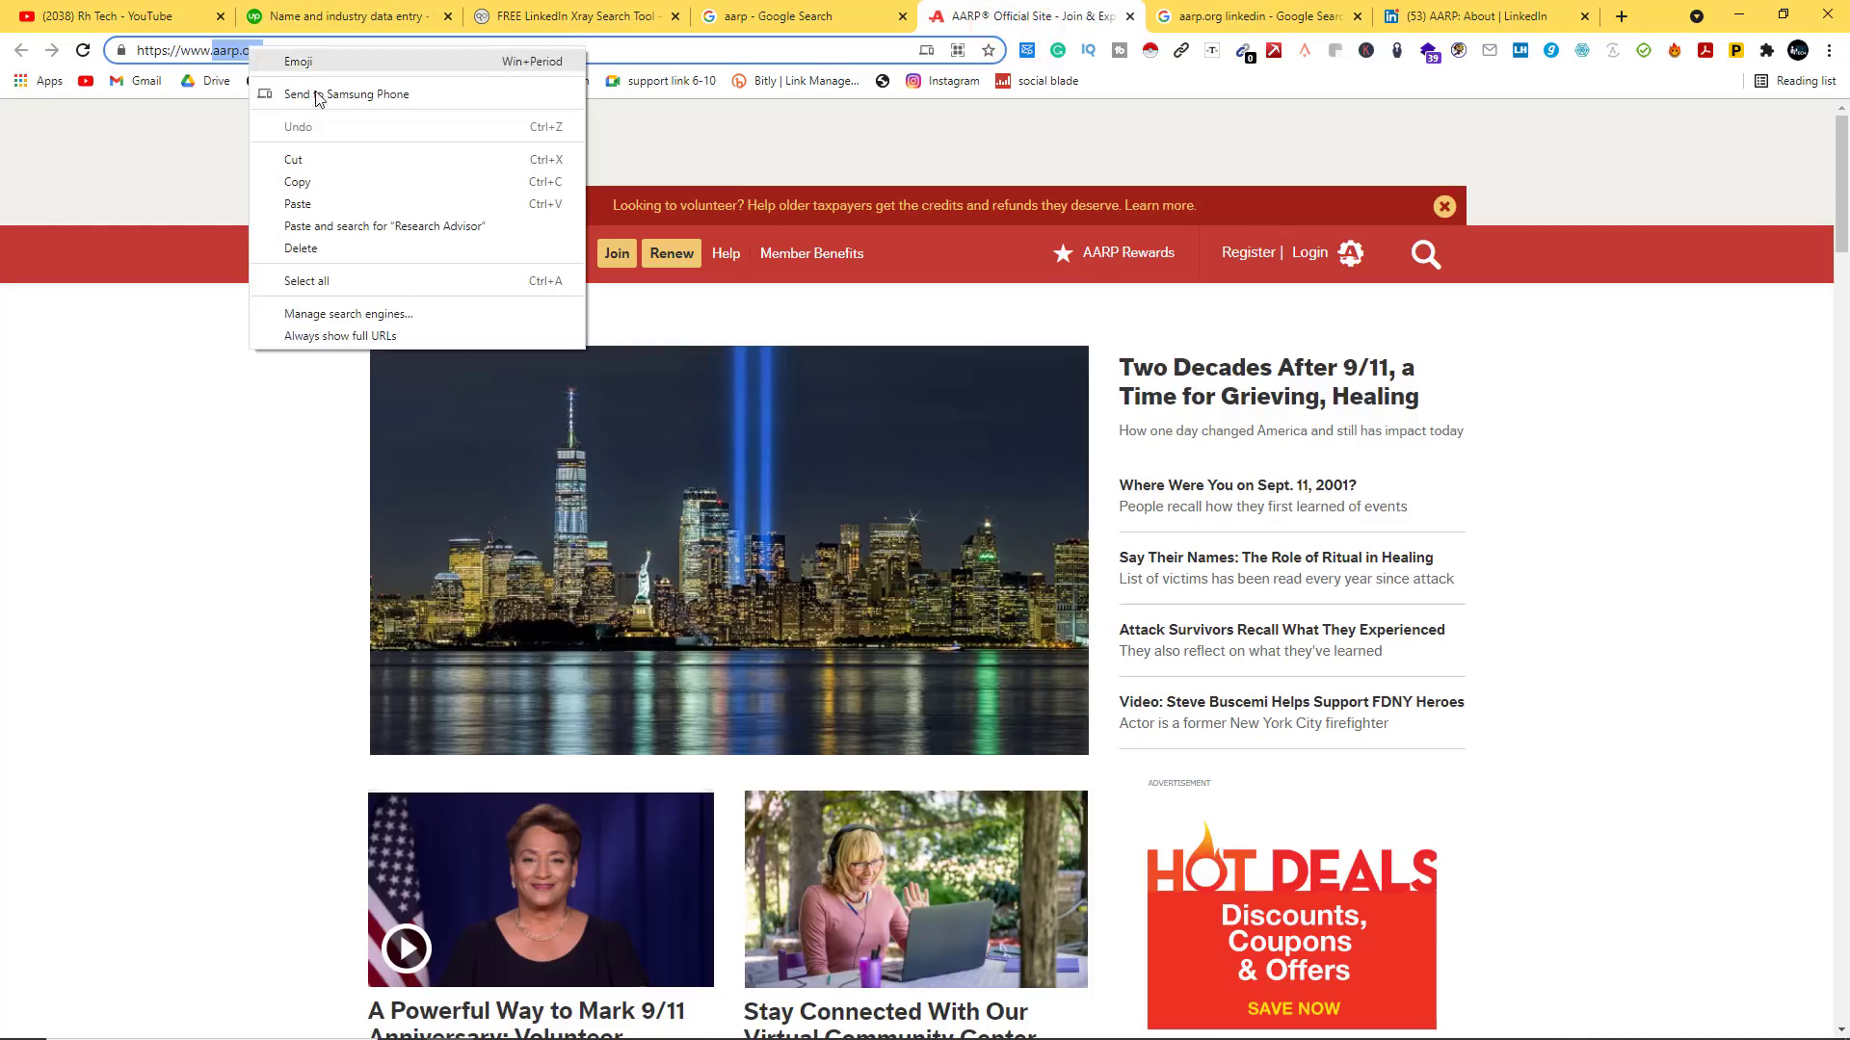
pyautogui.click(294, 182)
pyautogui.click(605, 16)
pyautogui.rightClick(681, 304)
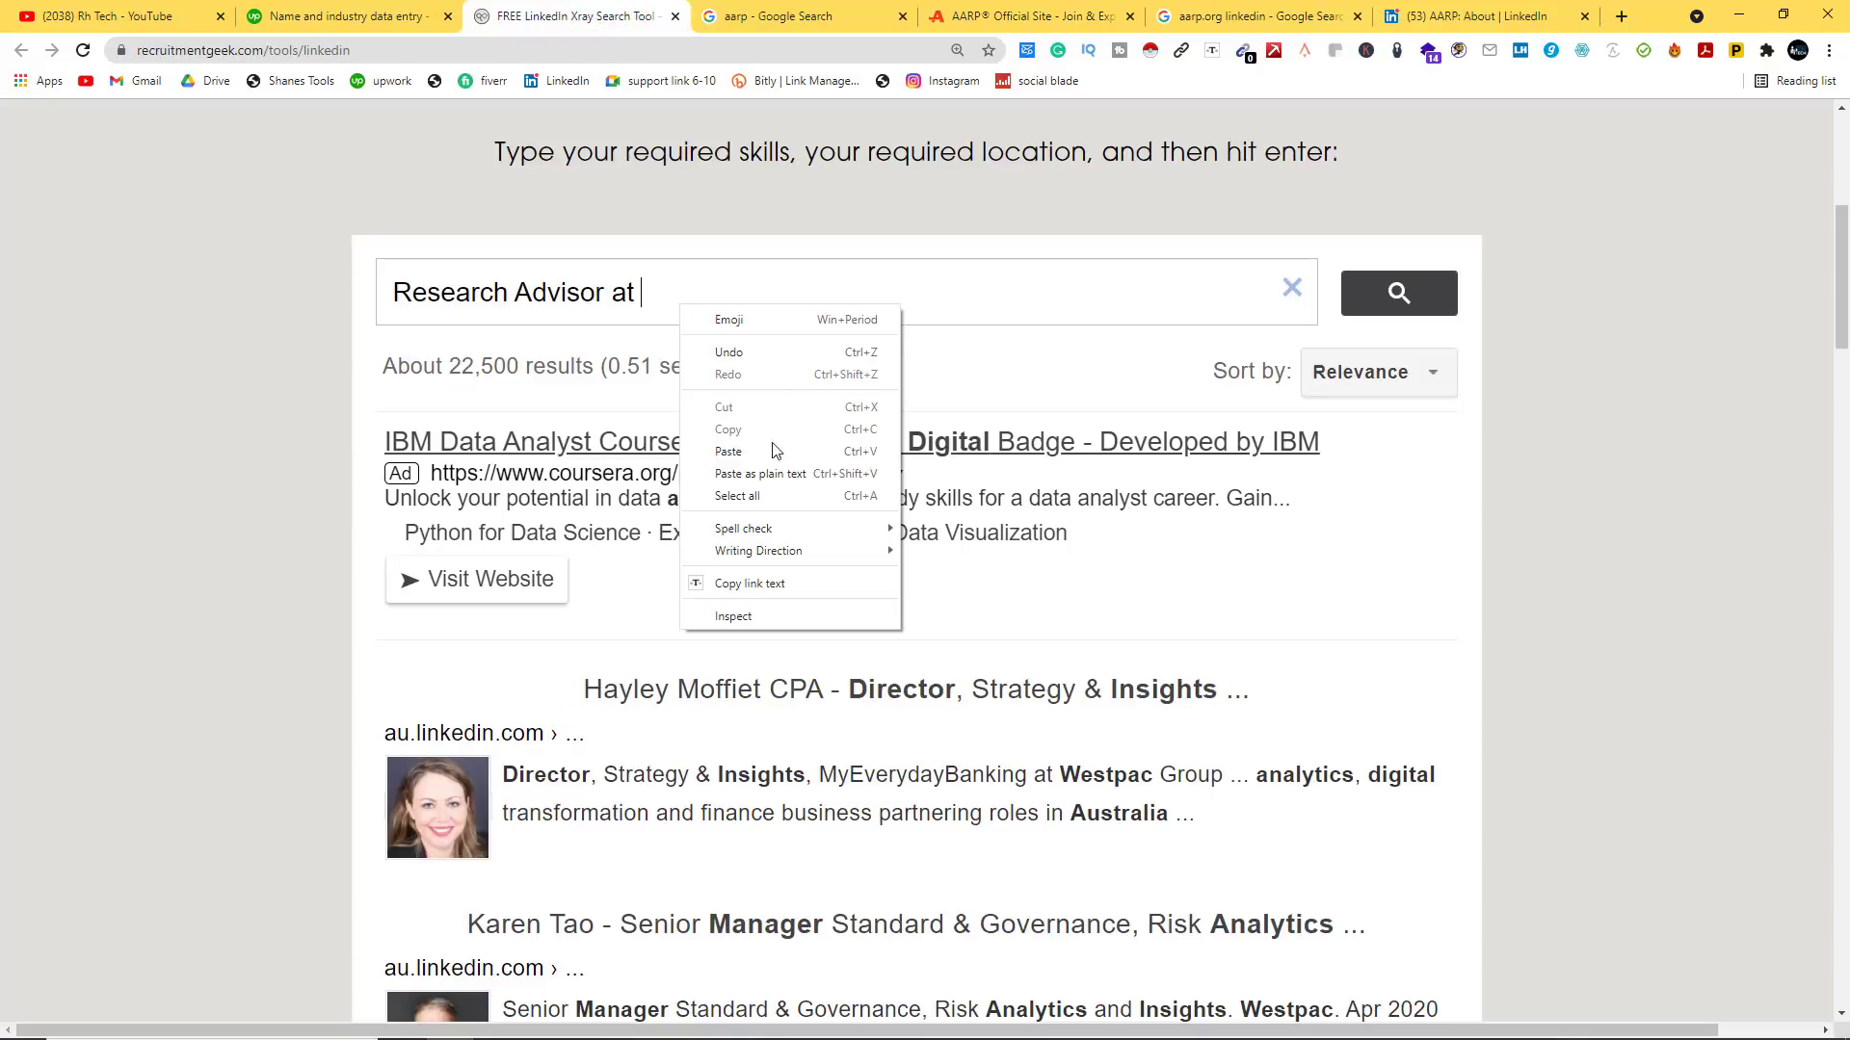
pyautogui.click(764, 459)
pyautogui.click(1396, 293)
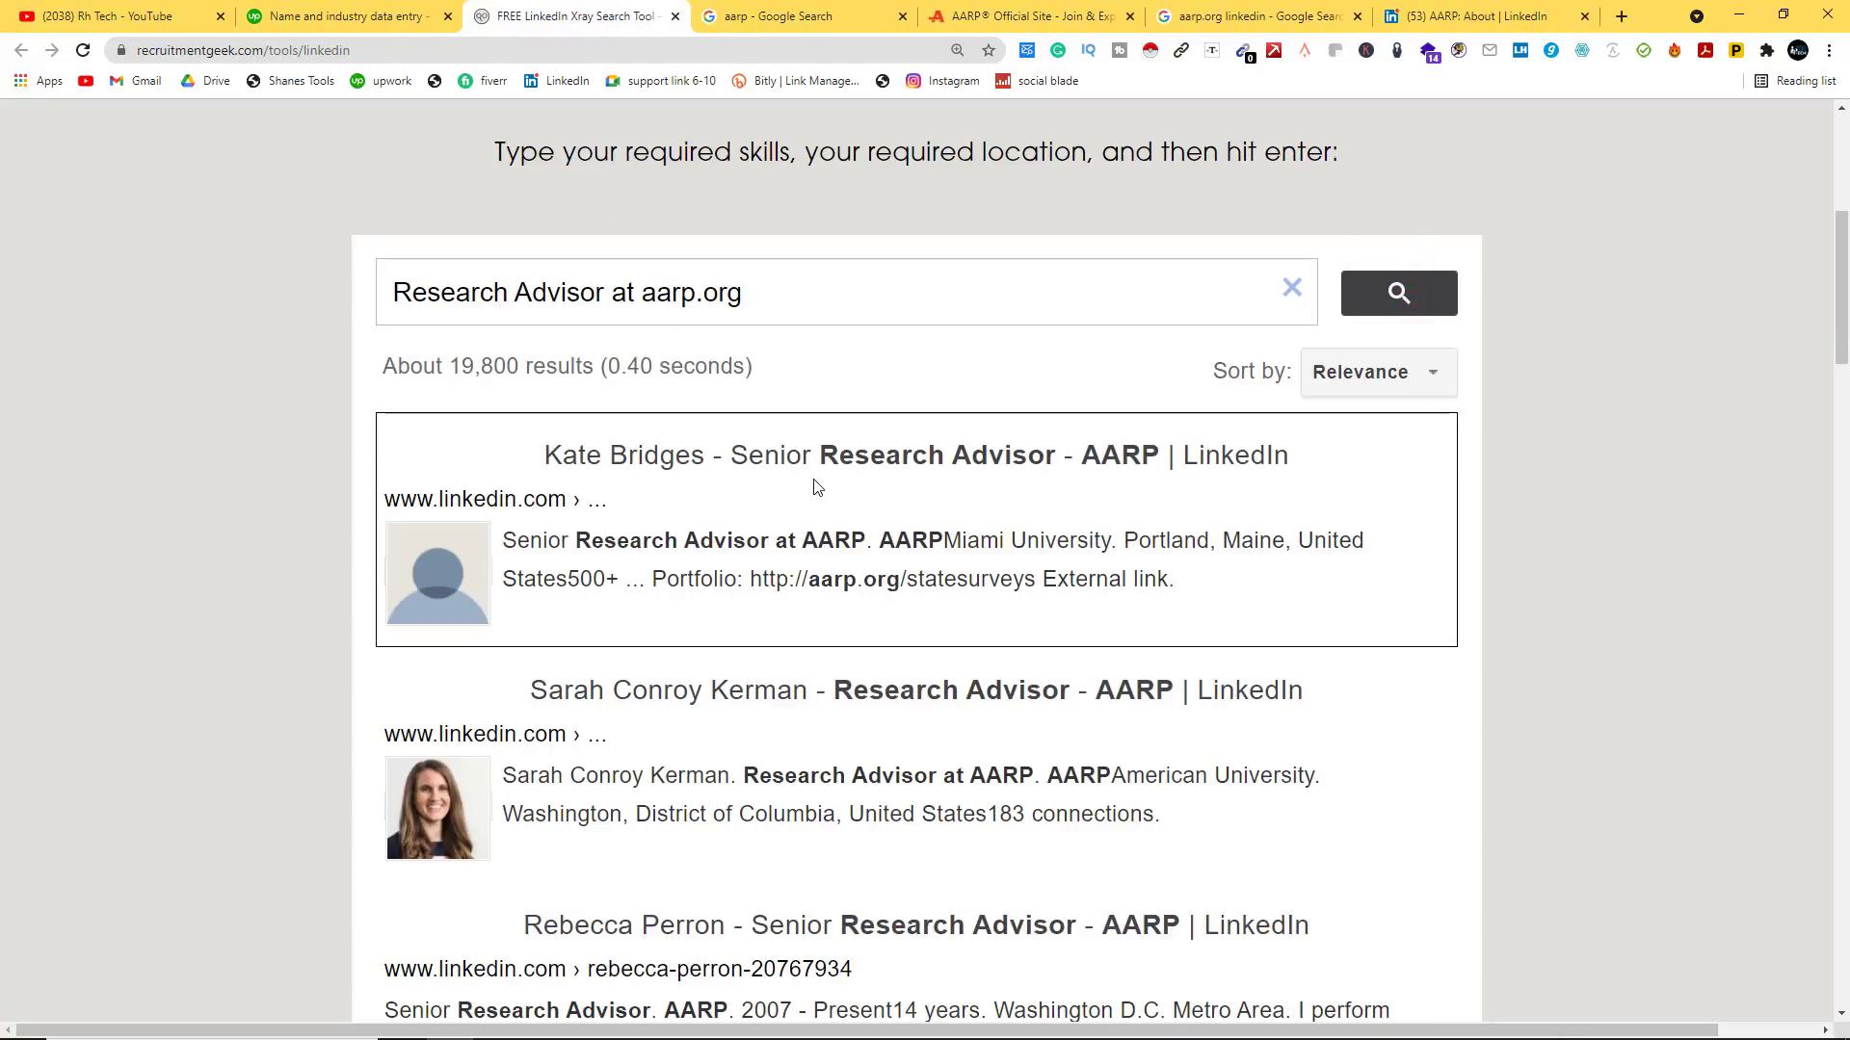
# Step: Open the LinkedIn profile of the first search result and check the person's experience at AARP
pyautogui.click(826, 466)
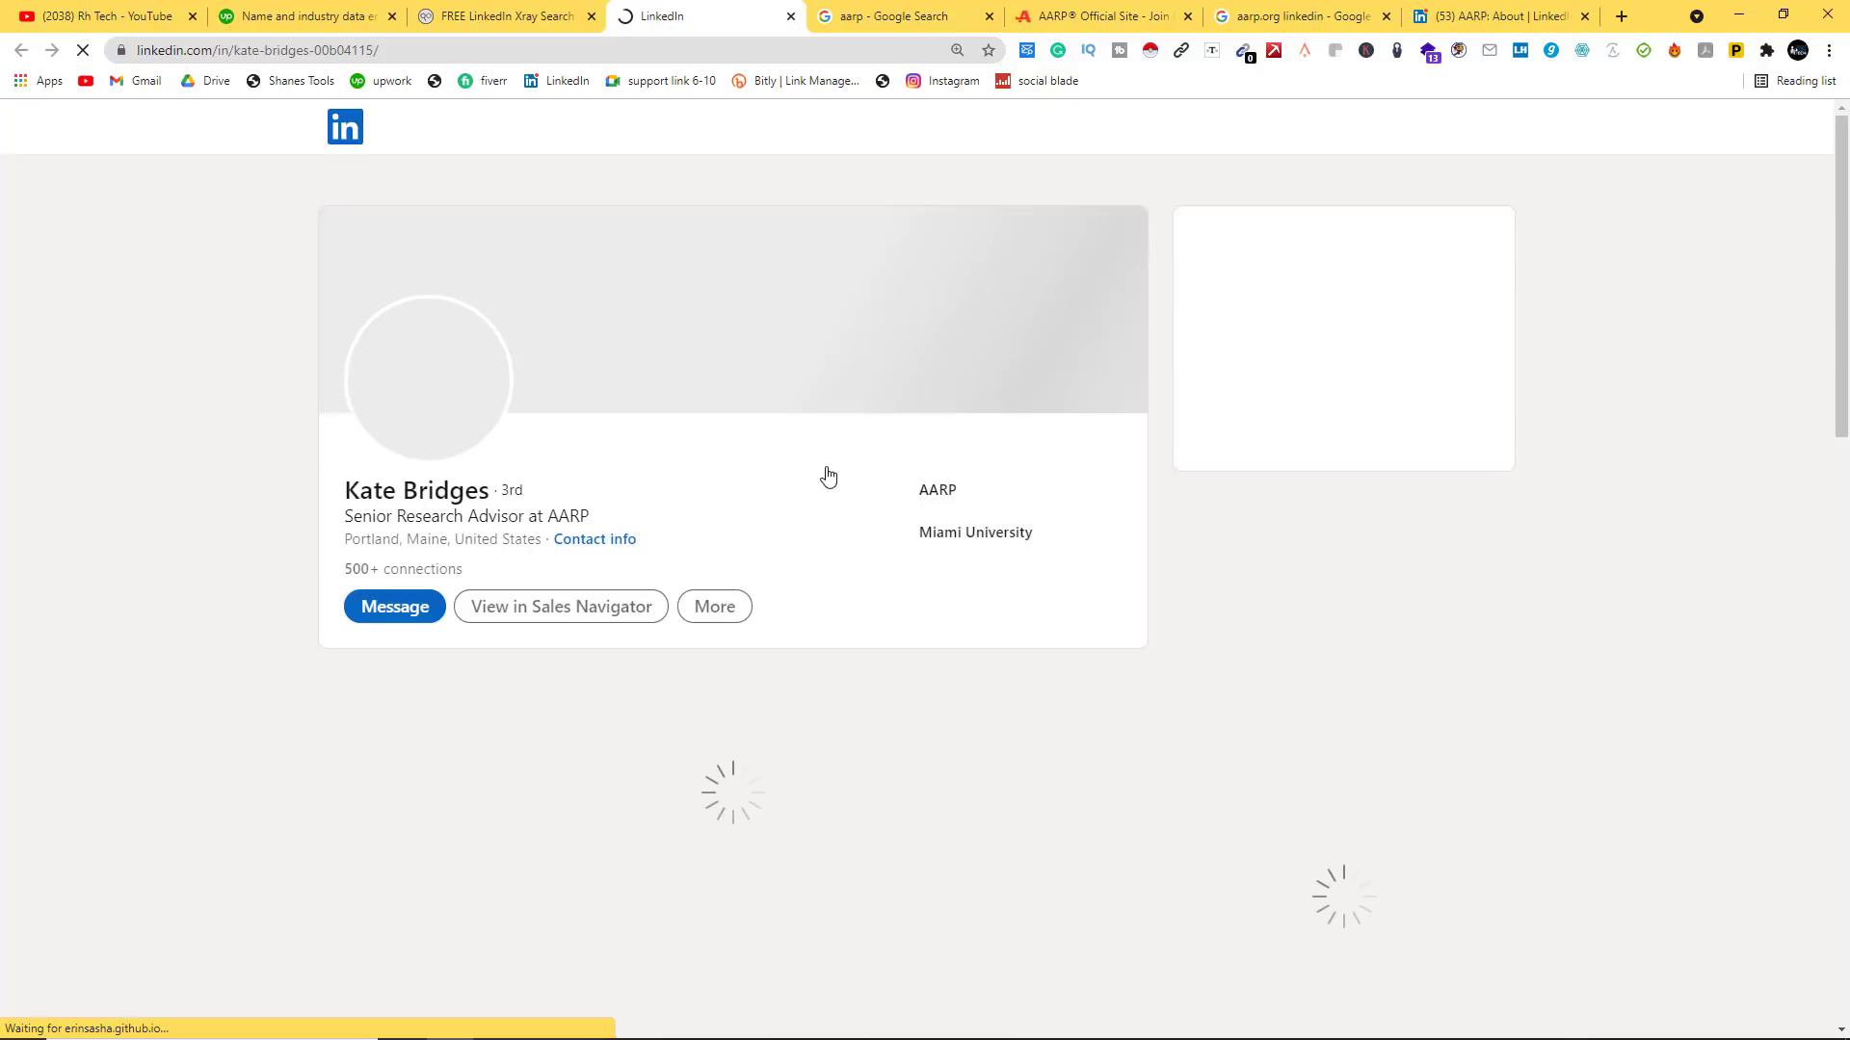
pyautogui.scroll(-7, 511, 694)
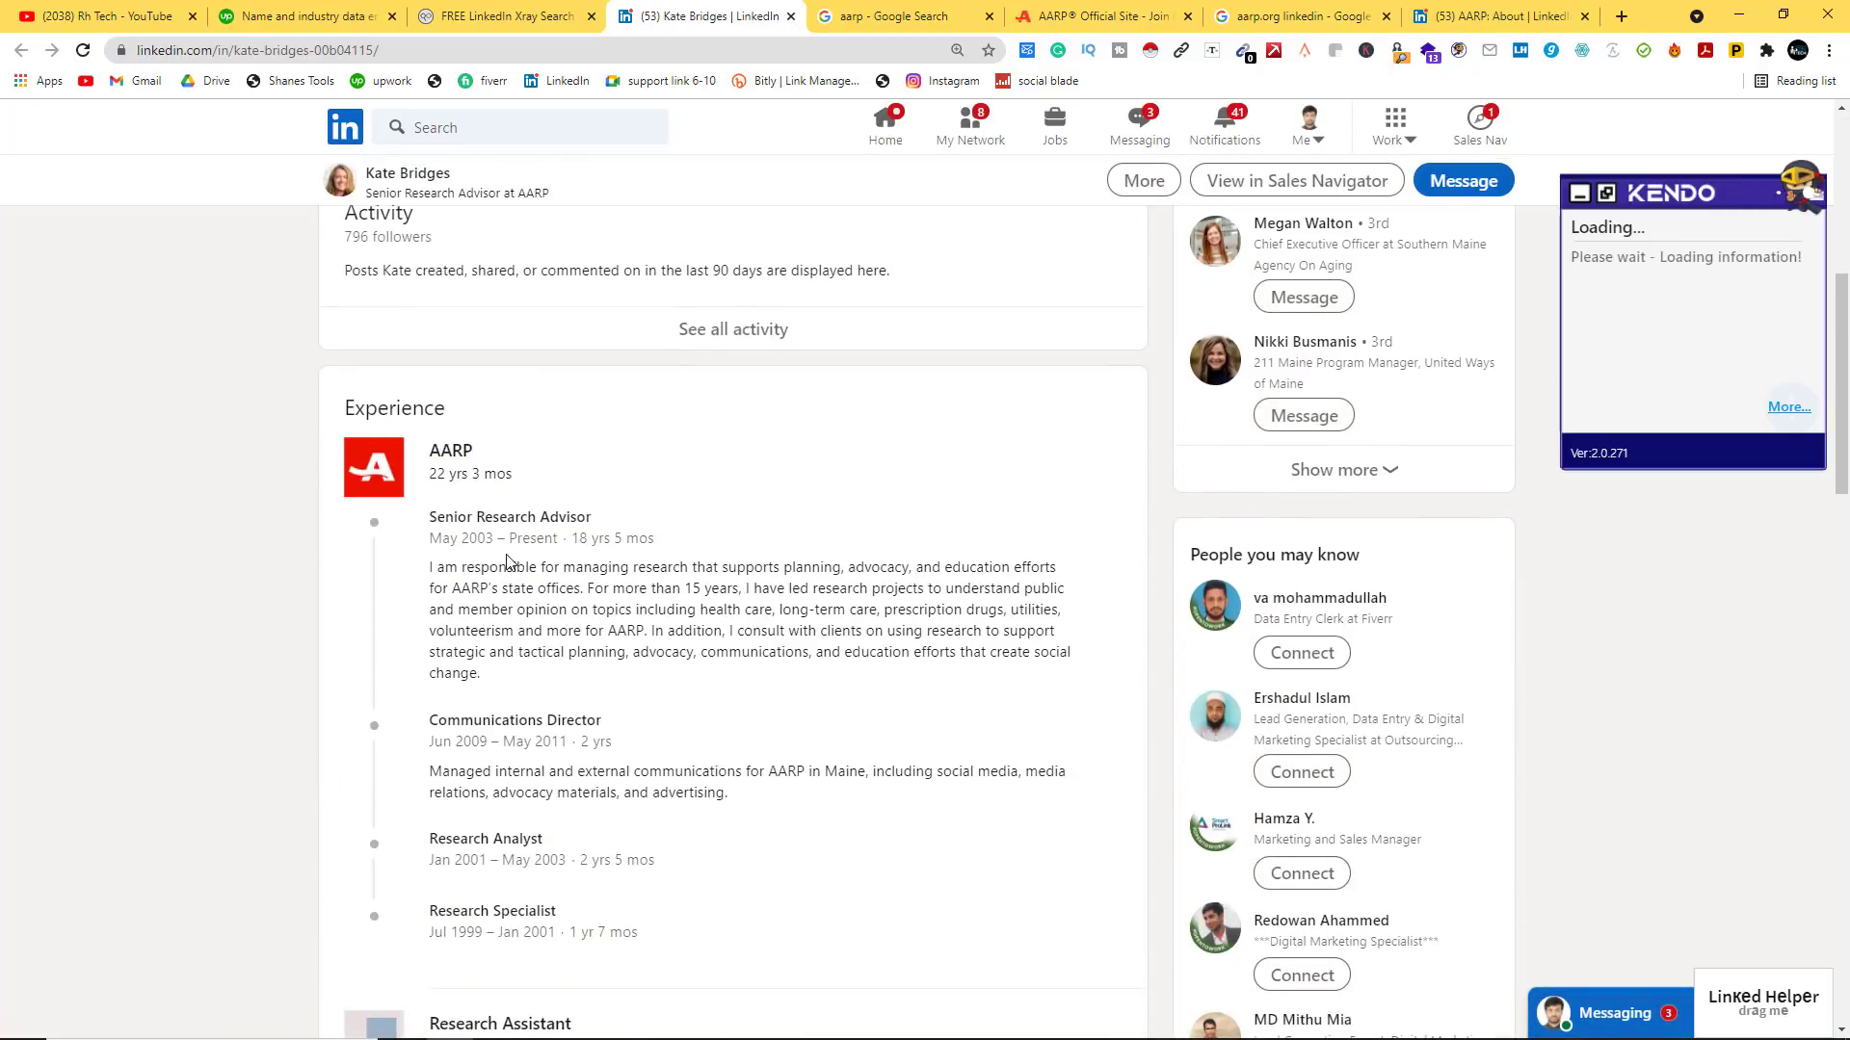
pyautogui.scroll(7, 508, 561)
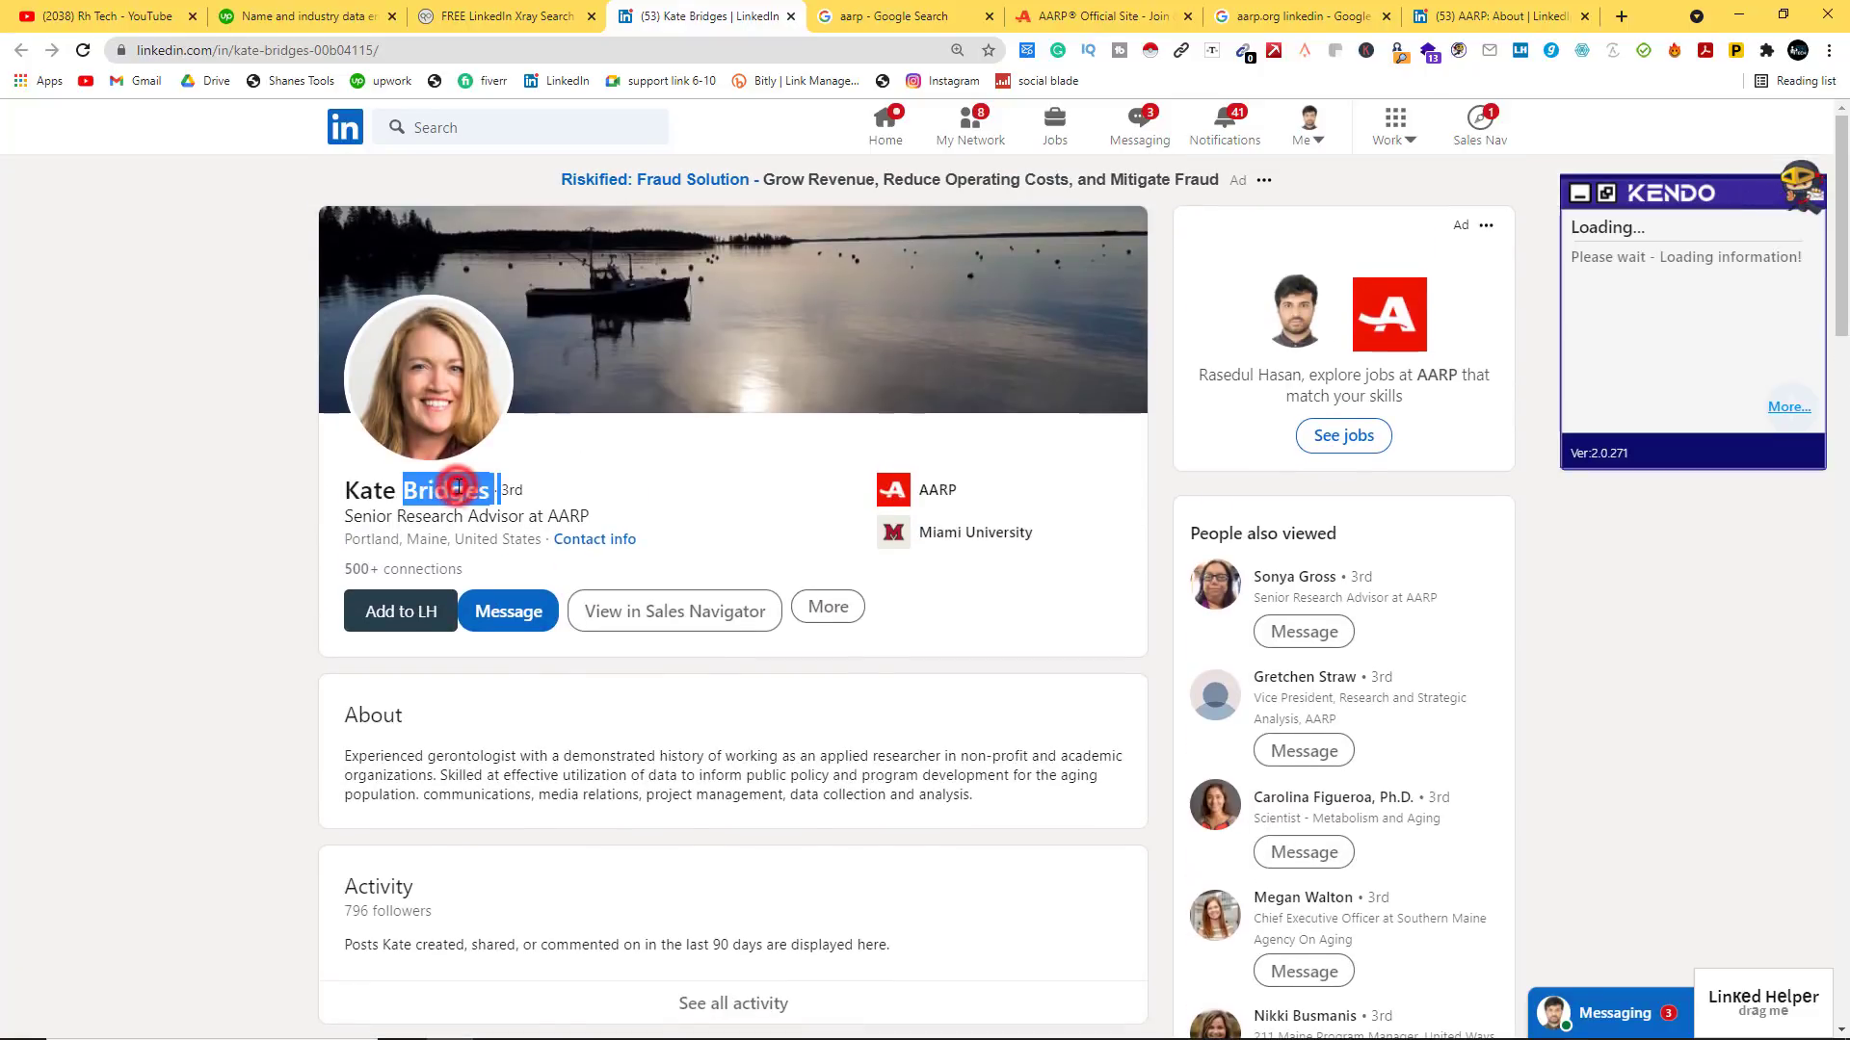
# Step: Copy the person's full name from the LinkedIn profile and paste it into cell A7 of the Excel attendee sheet
pyautogui.tripleClick(458, 486)
pyautogui.rightClick(486, 493)
pyautogui.click(506, 503)
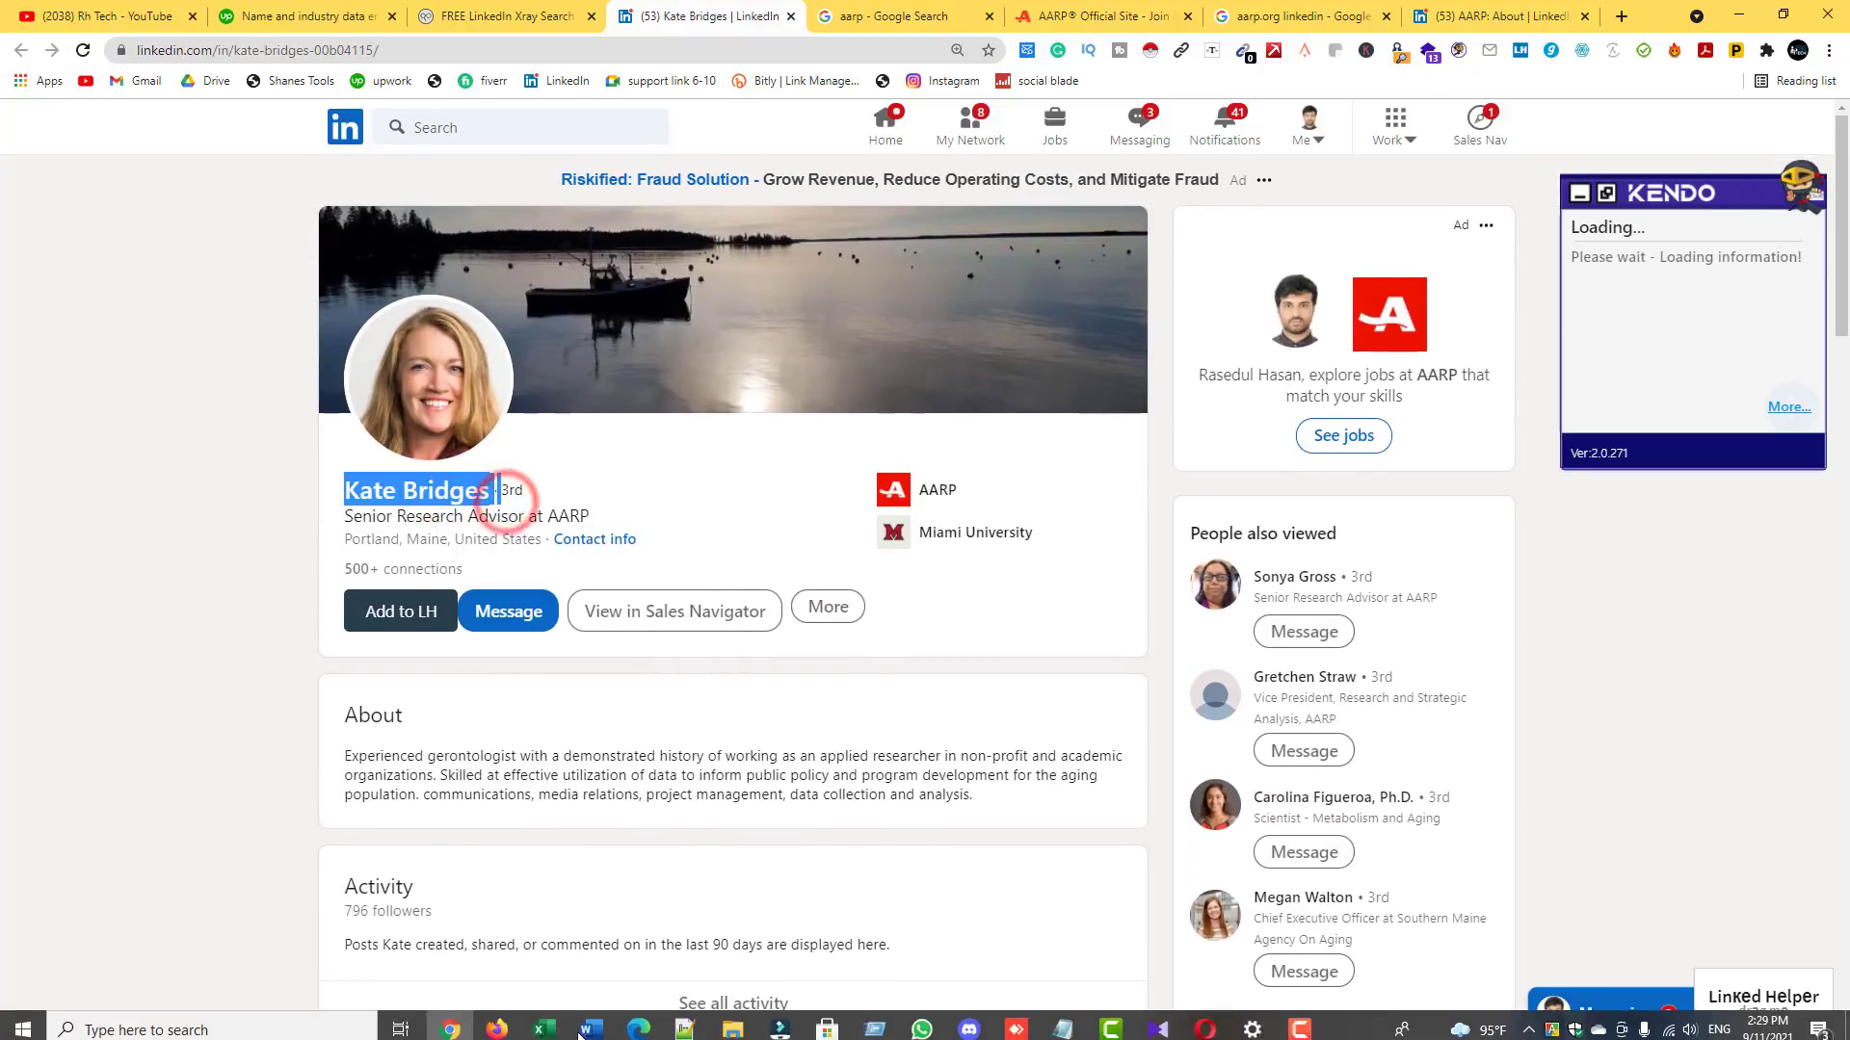
pyautogui.click(540, 1021)
pyautogui.click(167, 481)
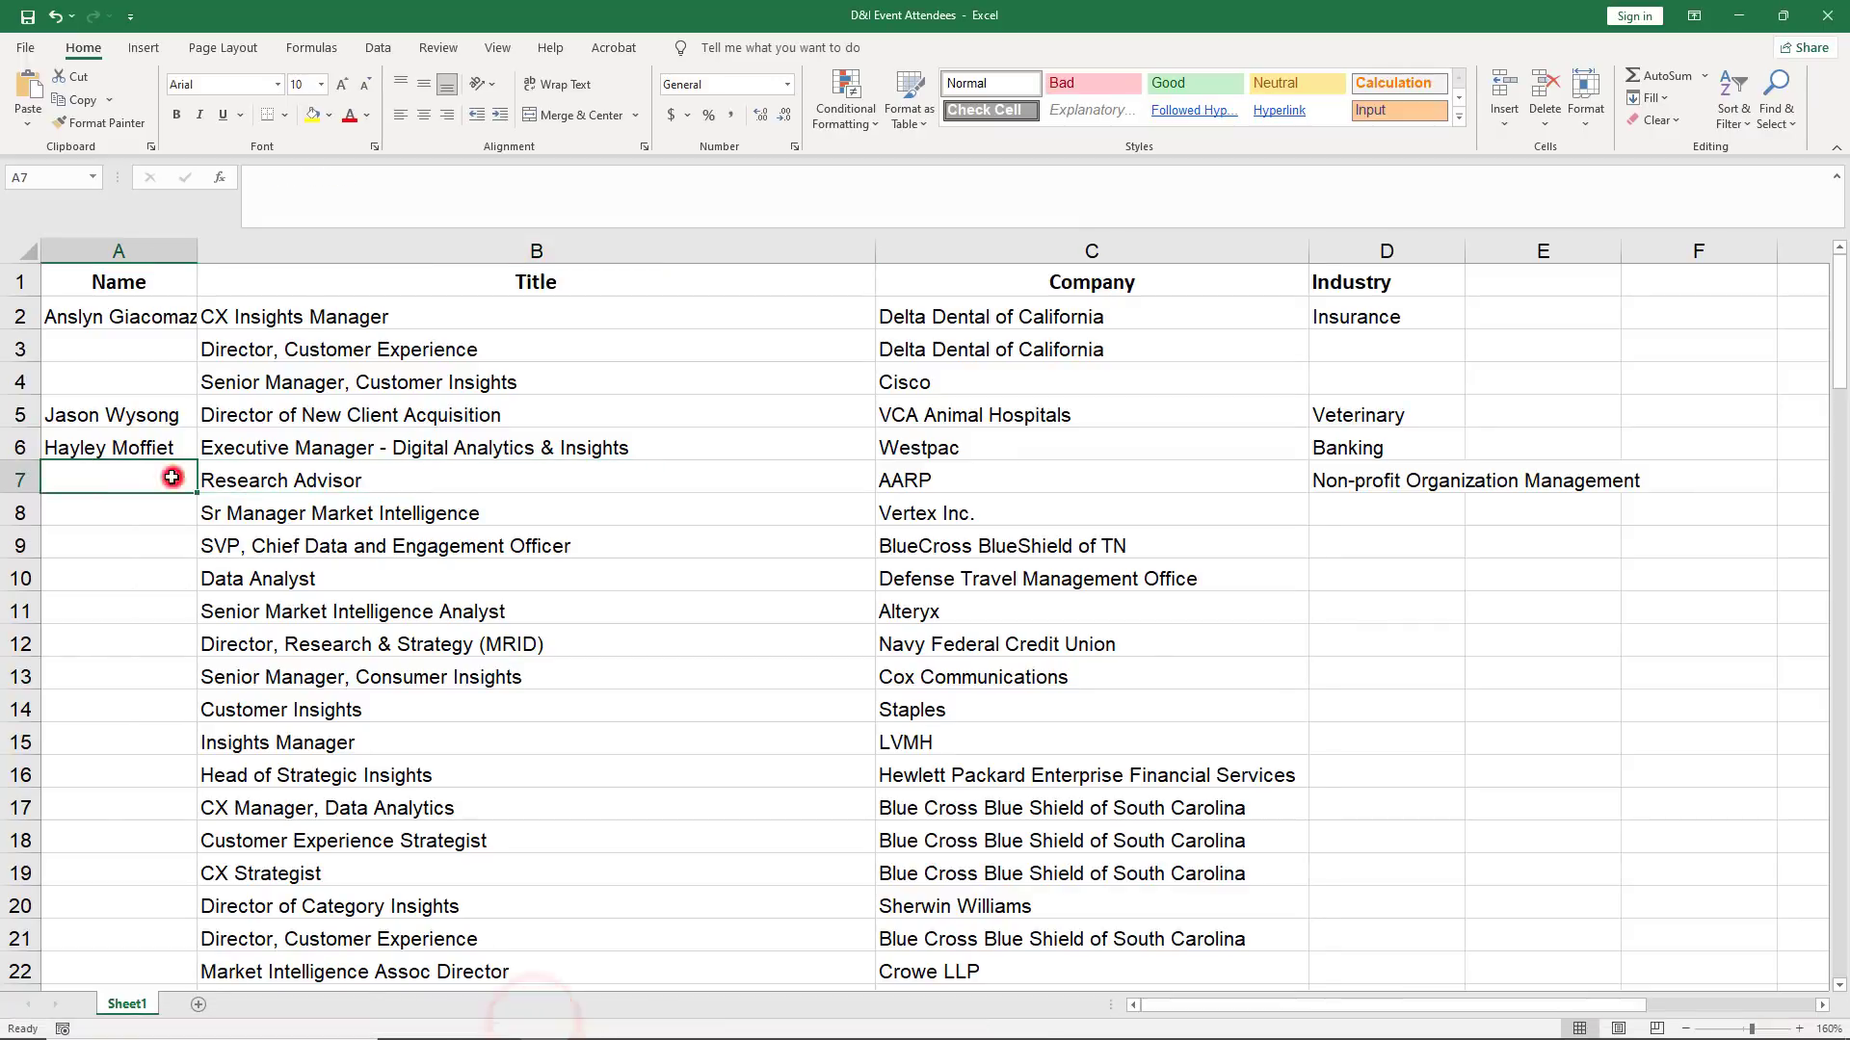
pyautogui.doubleClick(166, 481)
pyautogui.rightClick(167, 480)
pyautogui.click(224, 574)
pyautogui.click(166, 547)
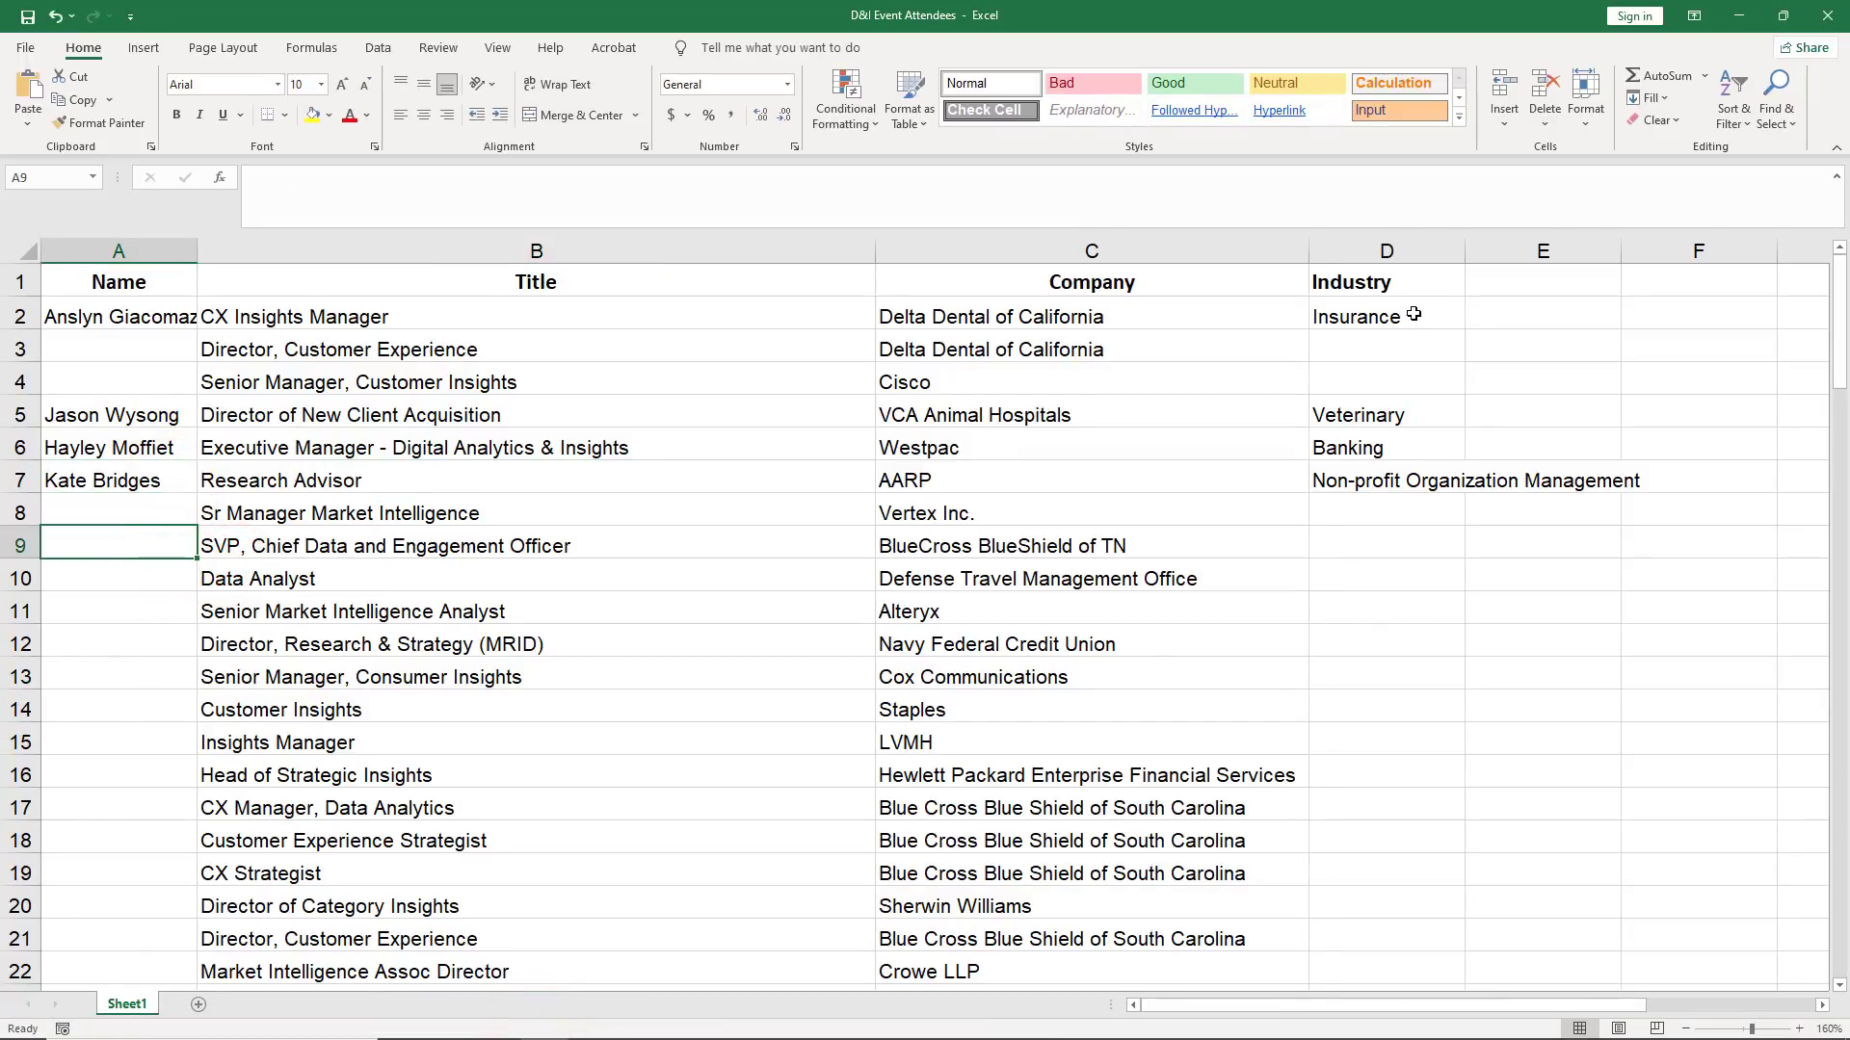
# Step: Clear the filled-in entries in rows 2 to 7 of the Industry and Name columns
pyautogui.moveTo(1413, 314); pyautogui.dragTo(1445, 475)
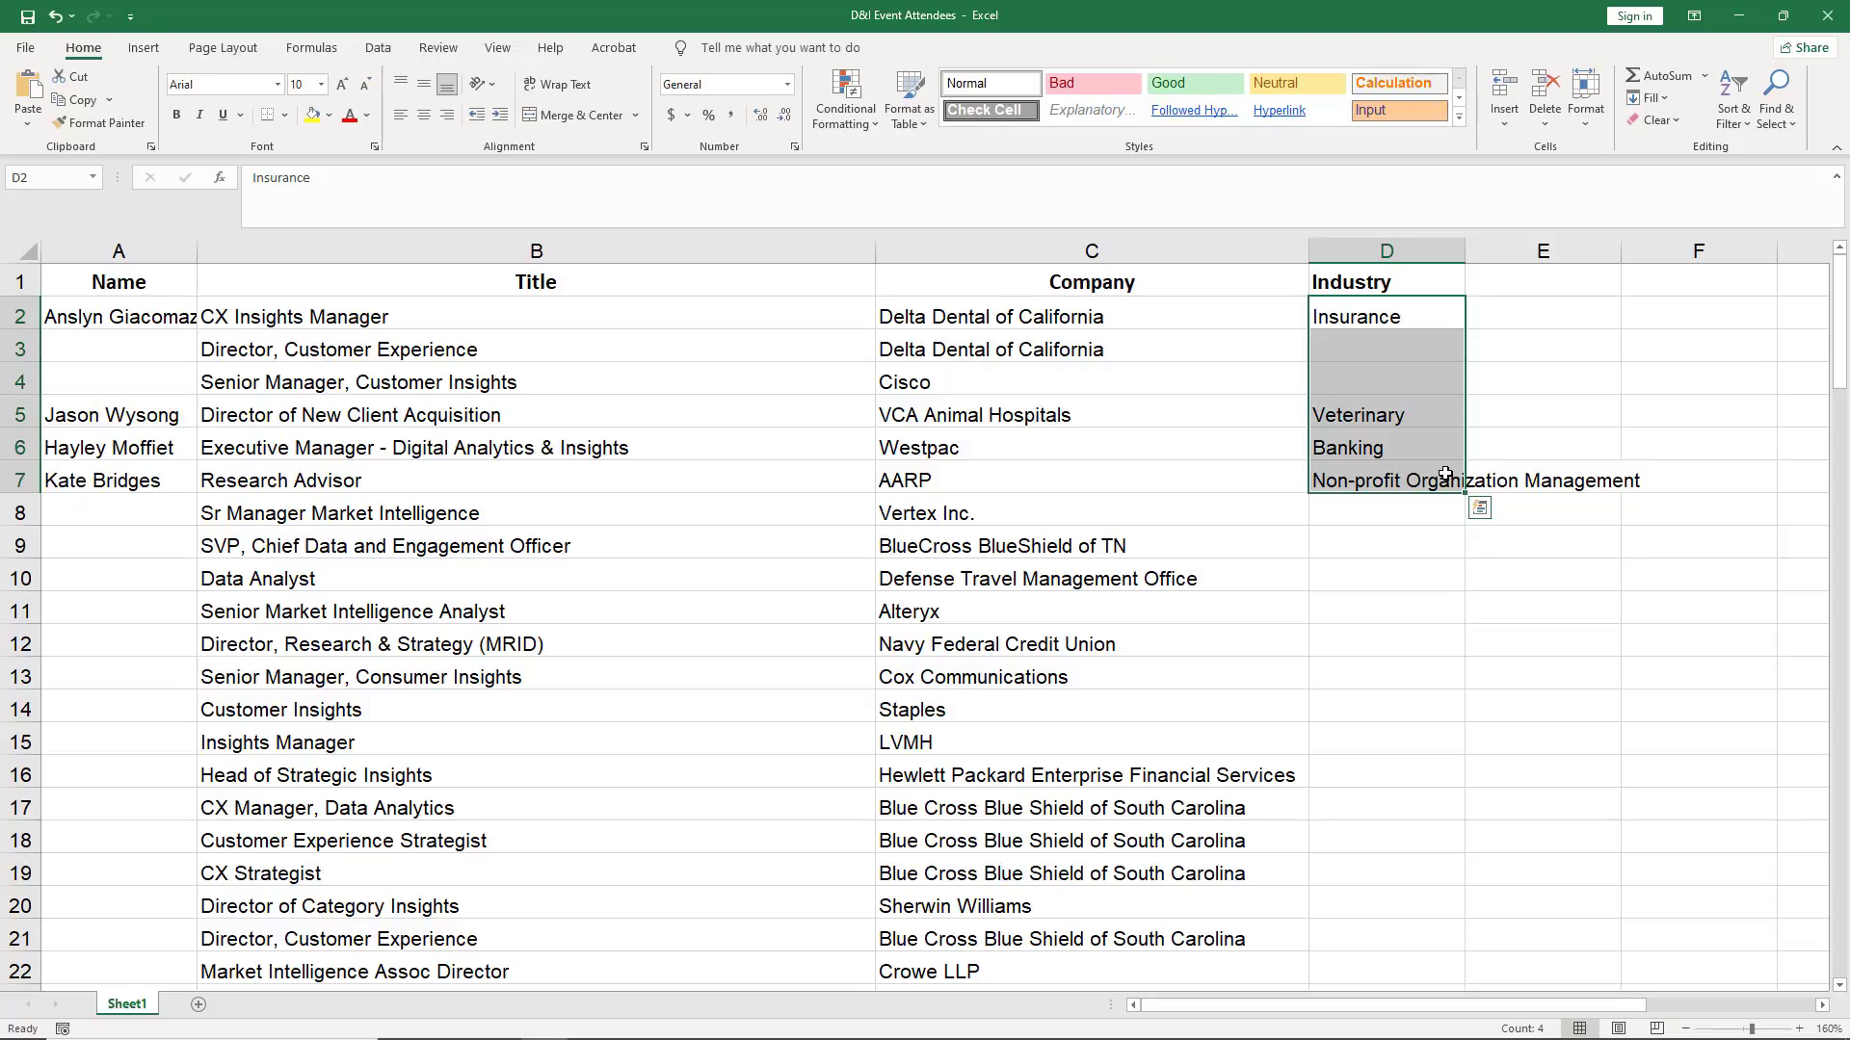
pyautogui.press('BackSpace')
pyautogui.click(1460, 488)
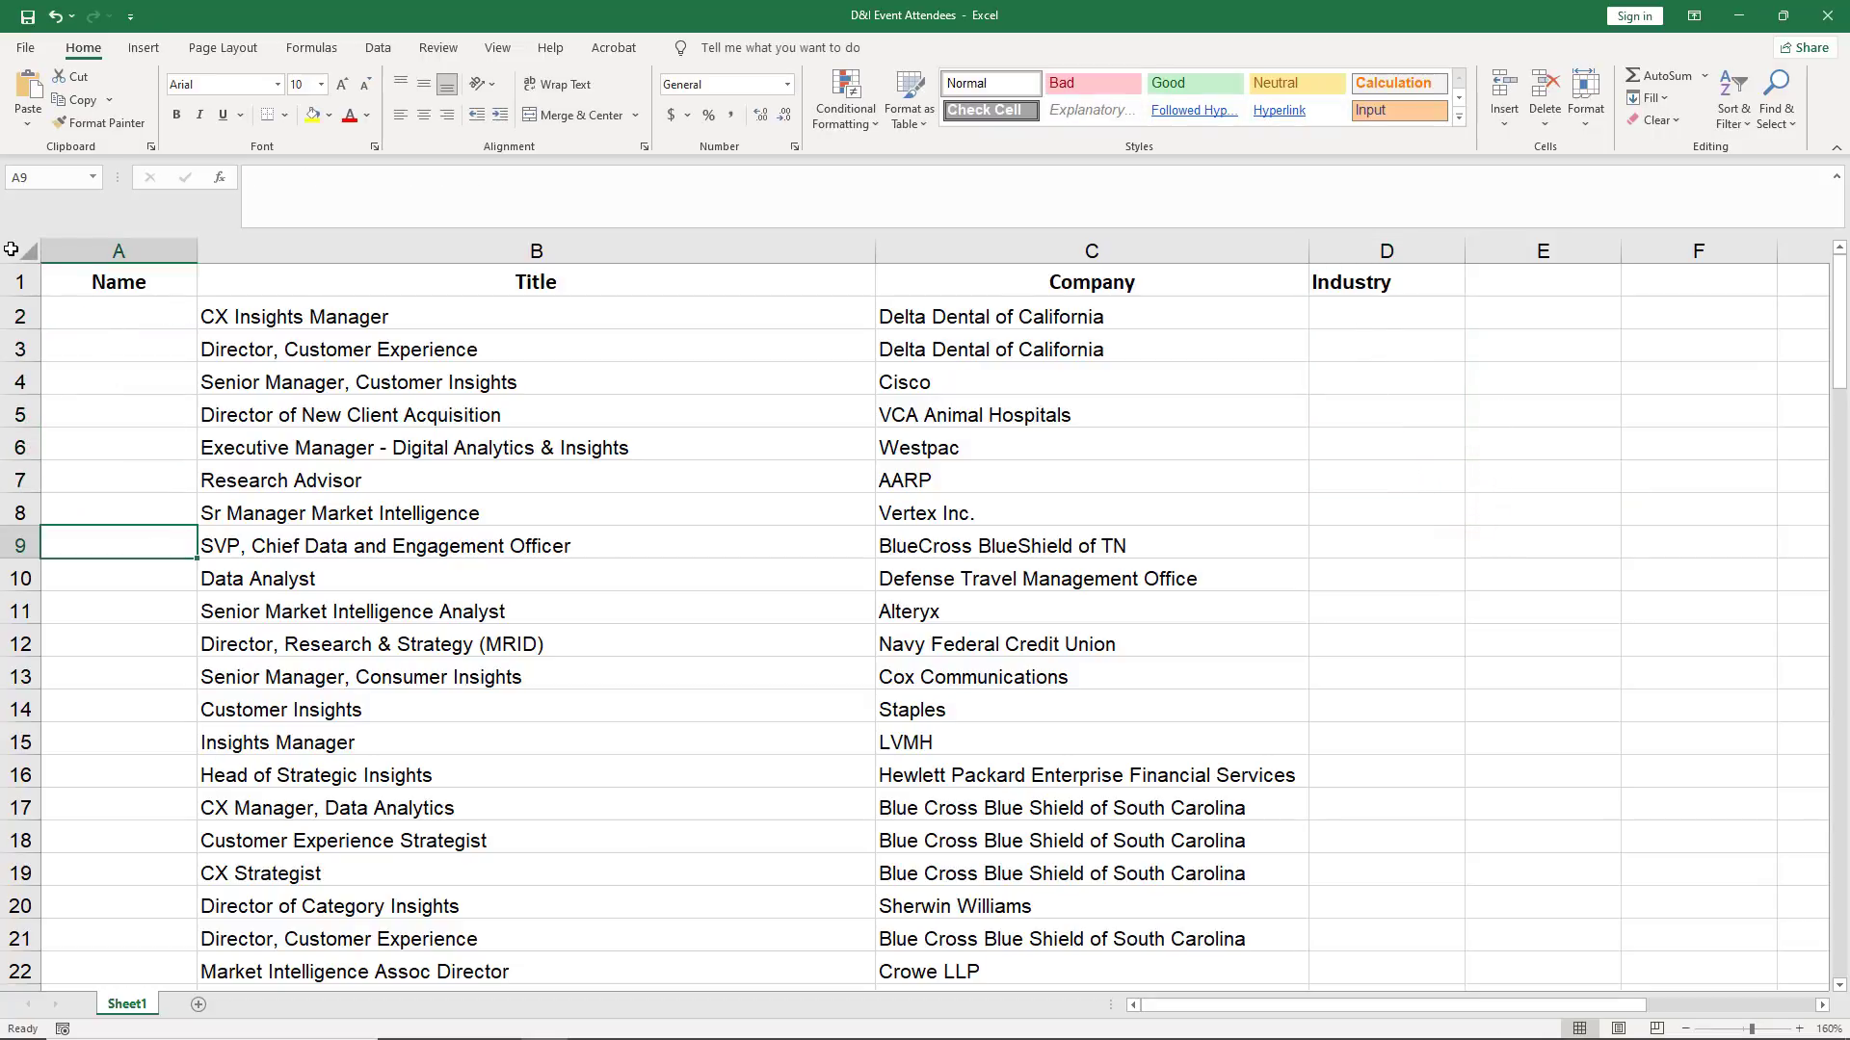
# Step: Copy the entire attendee worksheet and paste it into a new Google Sheets spreadsheet starting at cell A1
pyautogui.click(11, 249)
pyautogui.rightClick(14, 250)
pyautogui.click(93, 291)
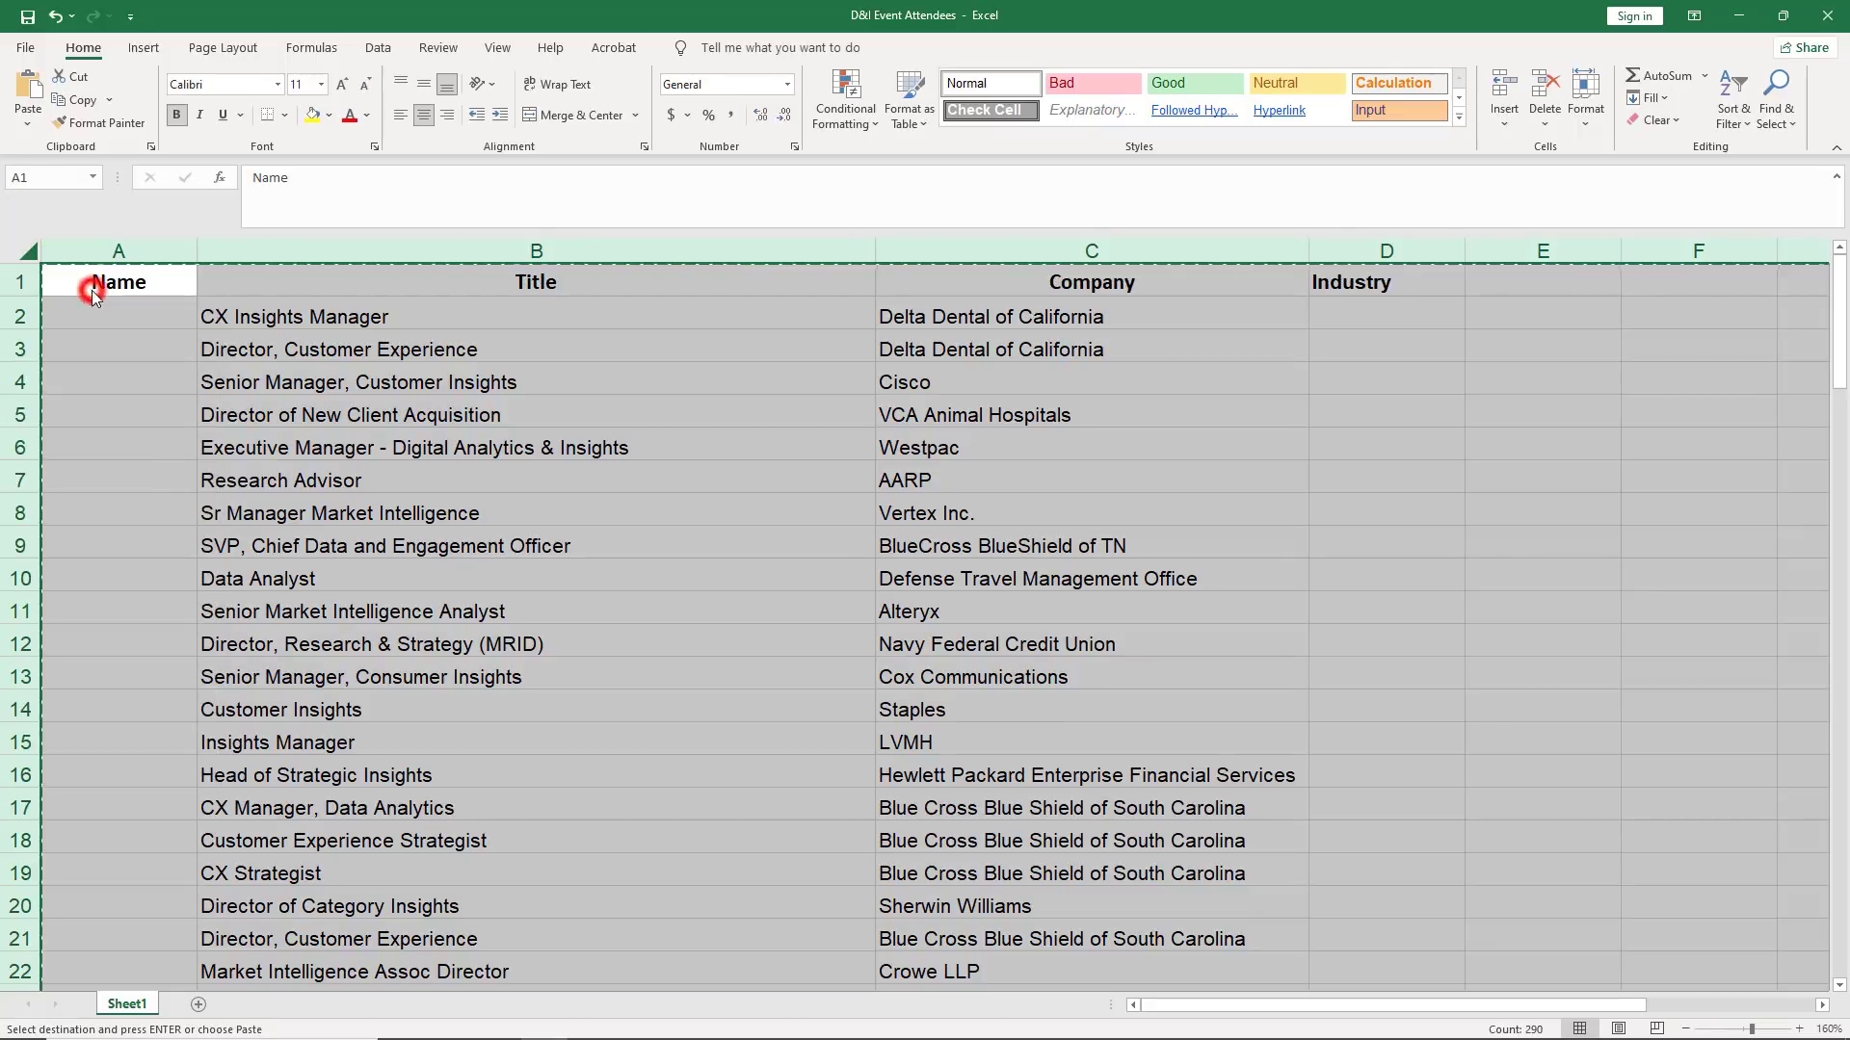
pyautogui.click(446, 1021)
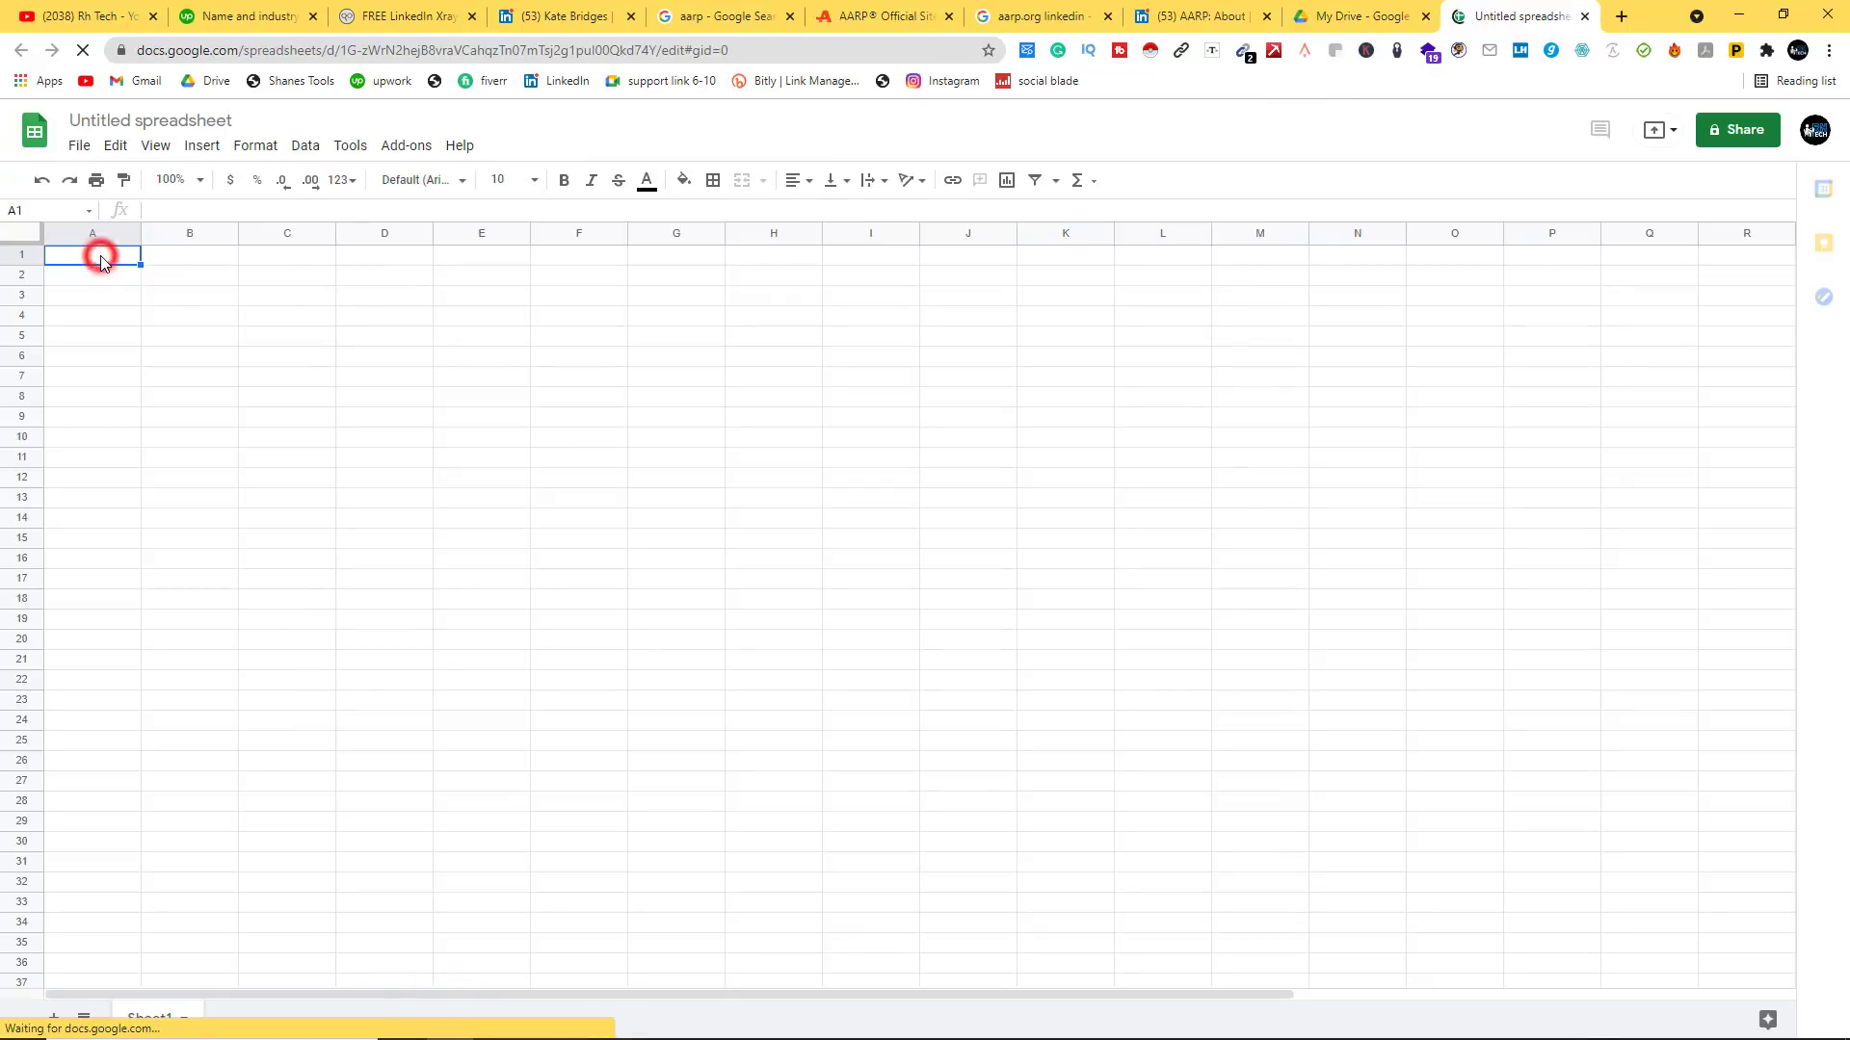
pyautogui.rightClick(100, 257)
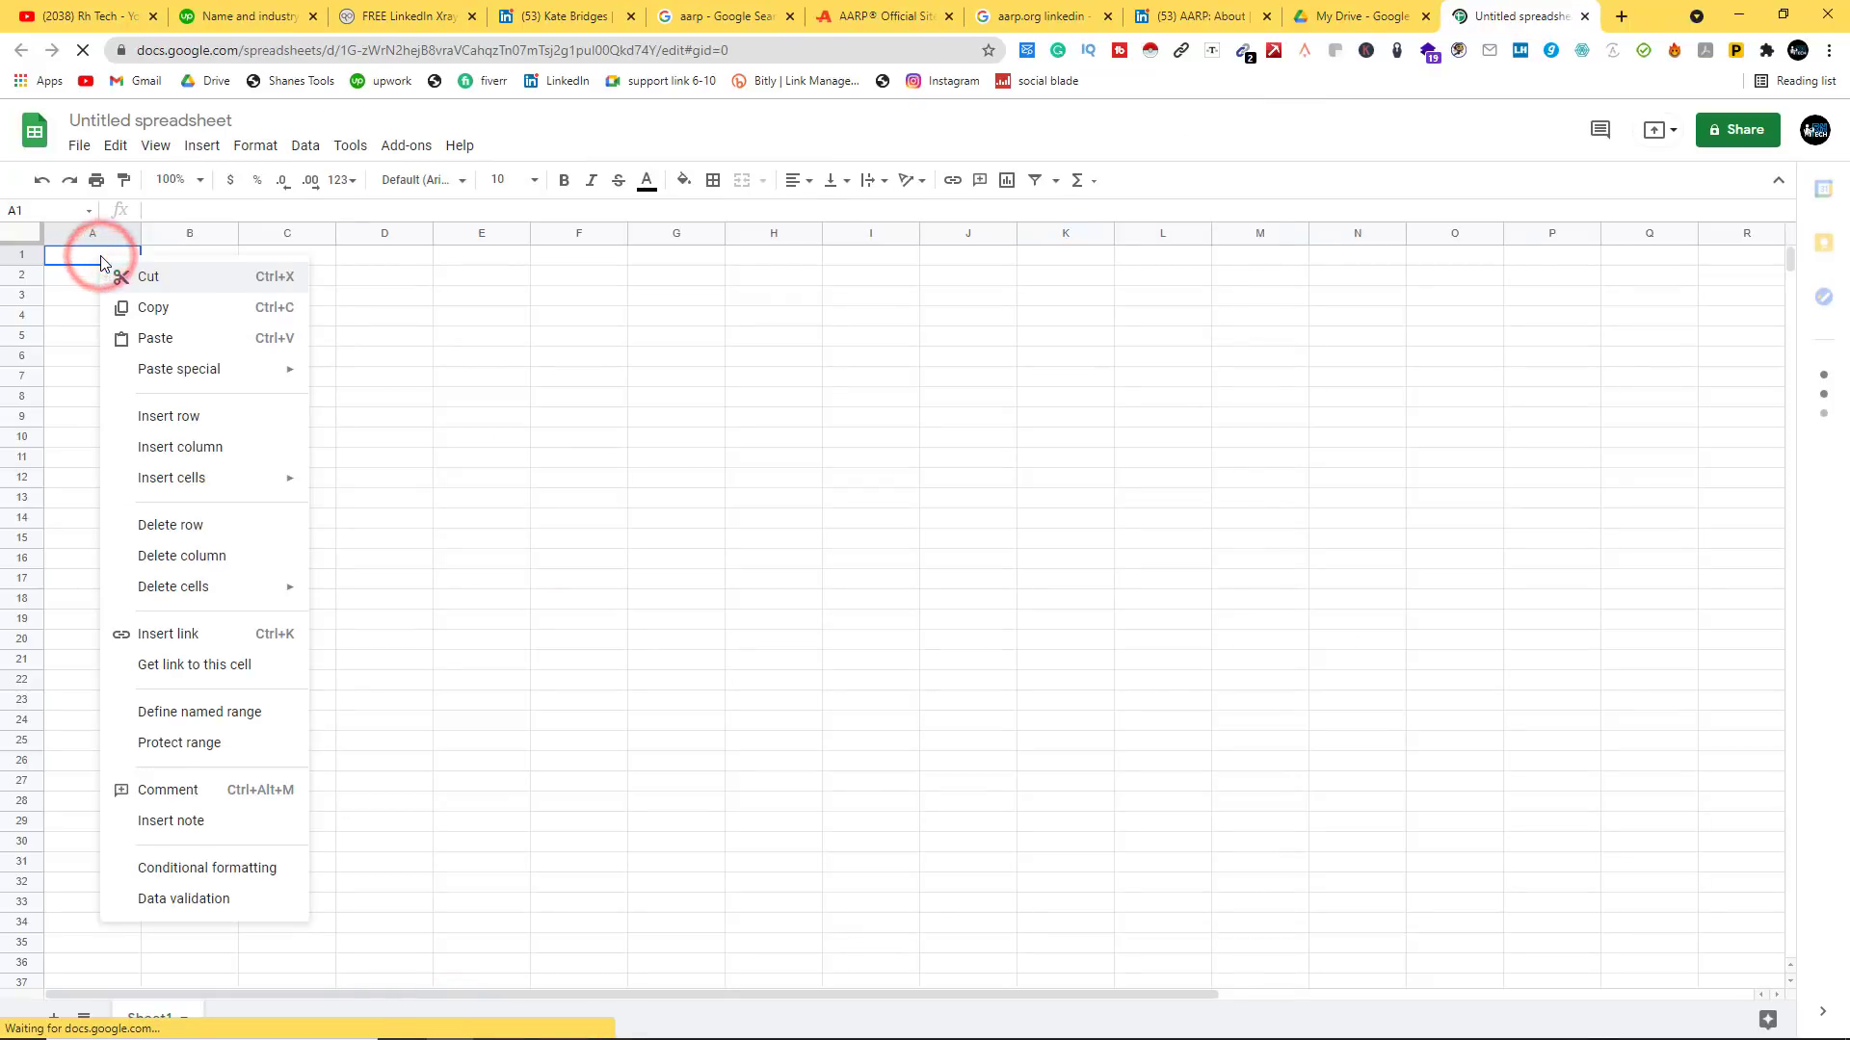
pyautogui.click(155, 341)
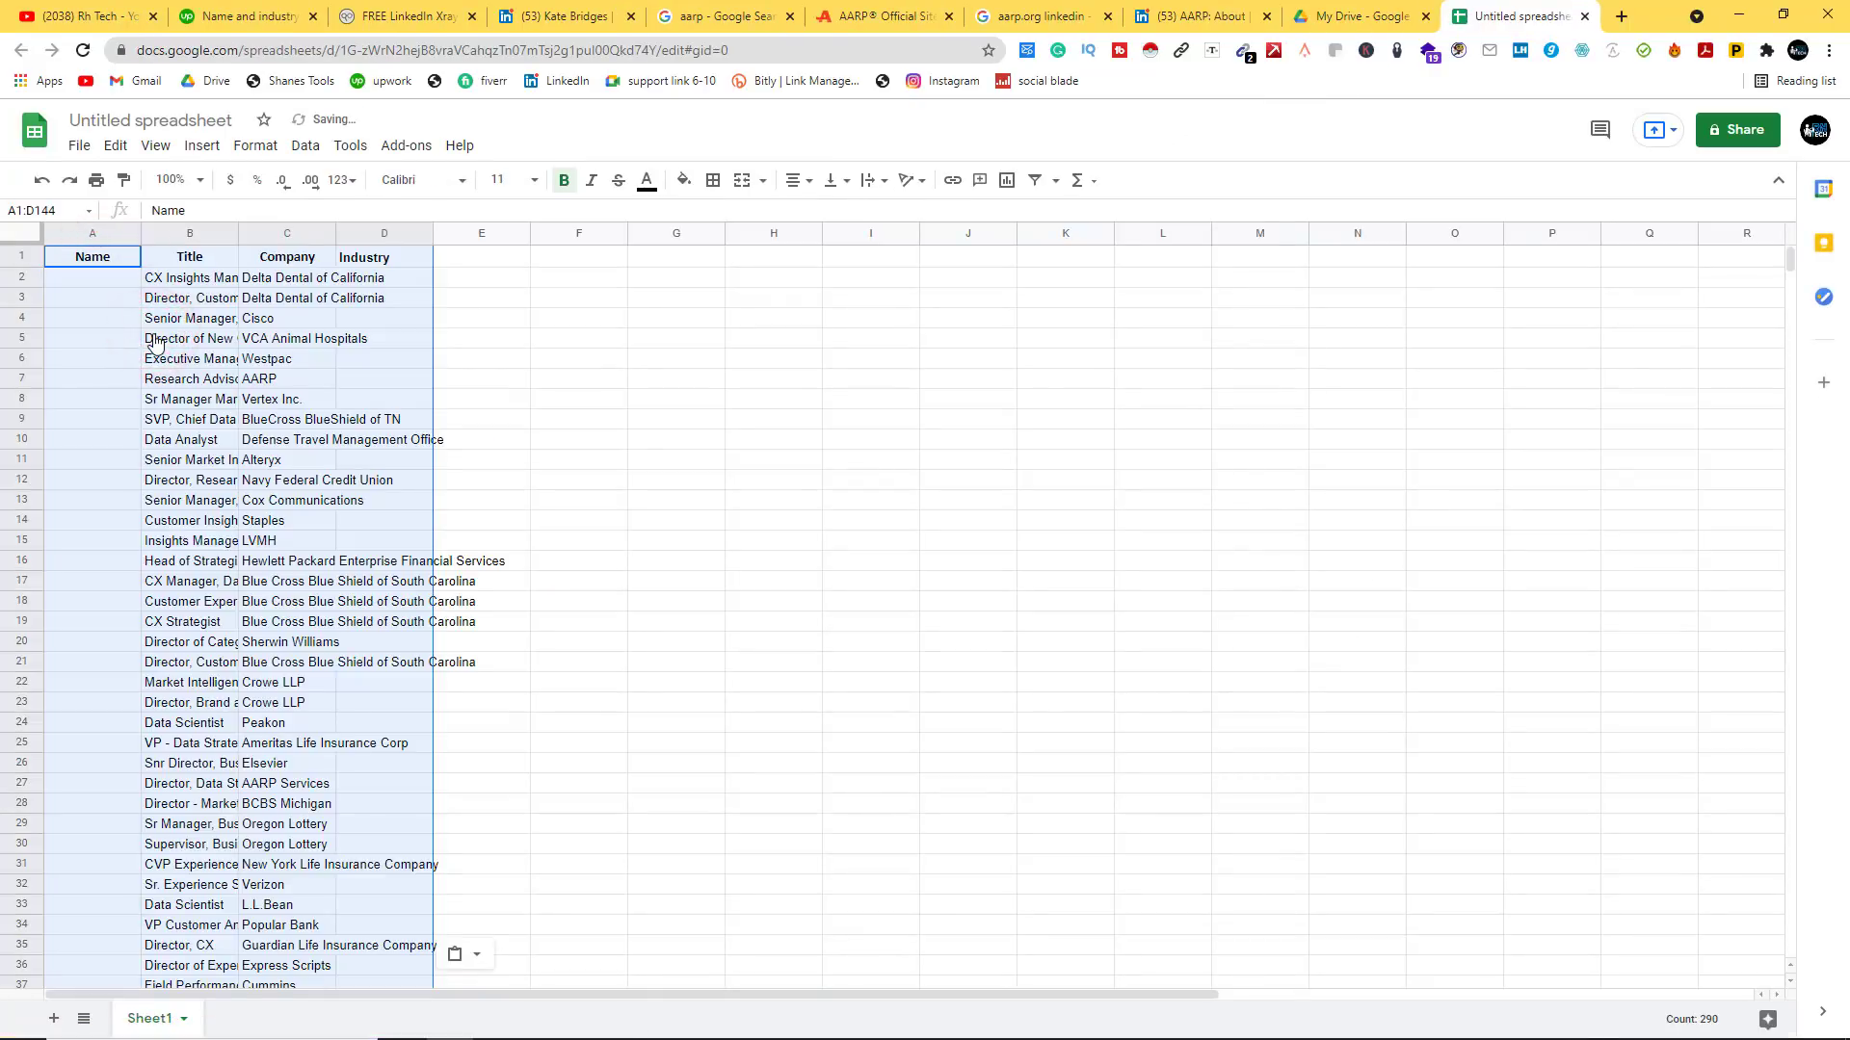
# Step: Widen the Title and Company columns, making the Company column wide enough for its longest company name
pyautogui.click(367, 349)
pyautogui.moveTo(237, 229); pyautogui.dragTo(425, 228)
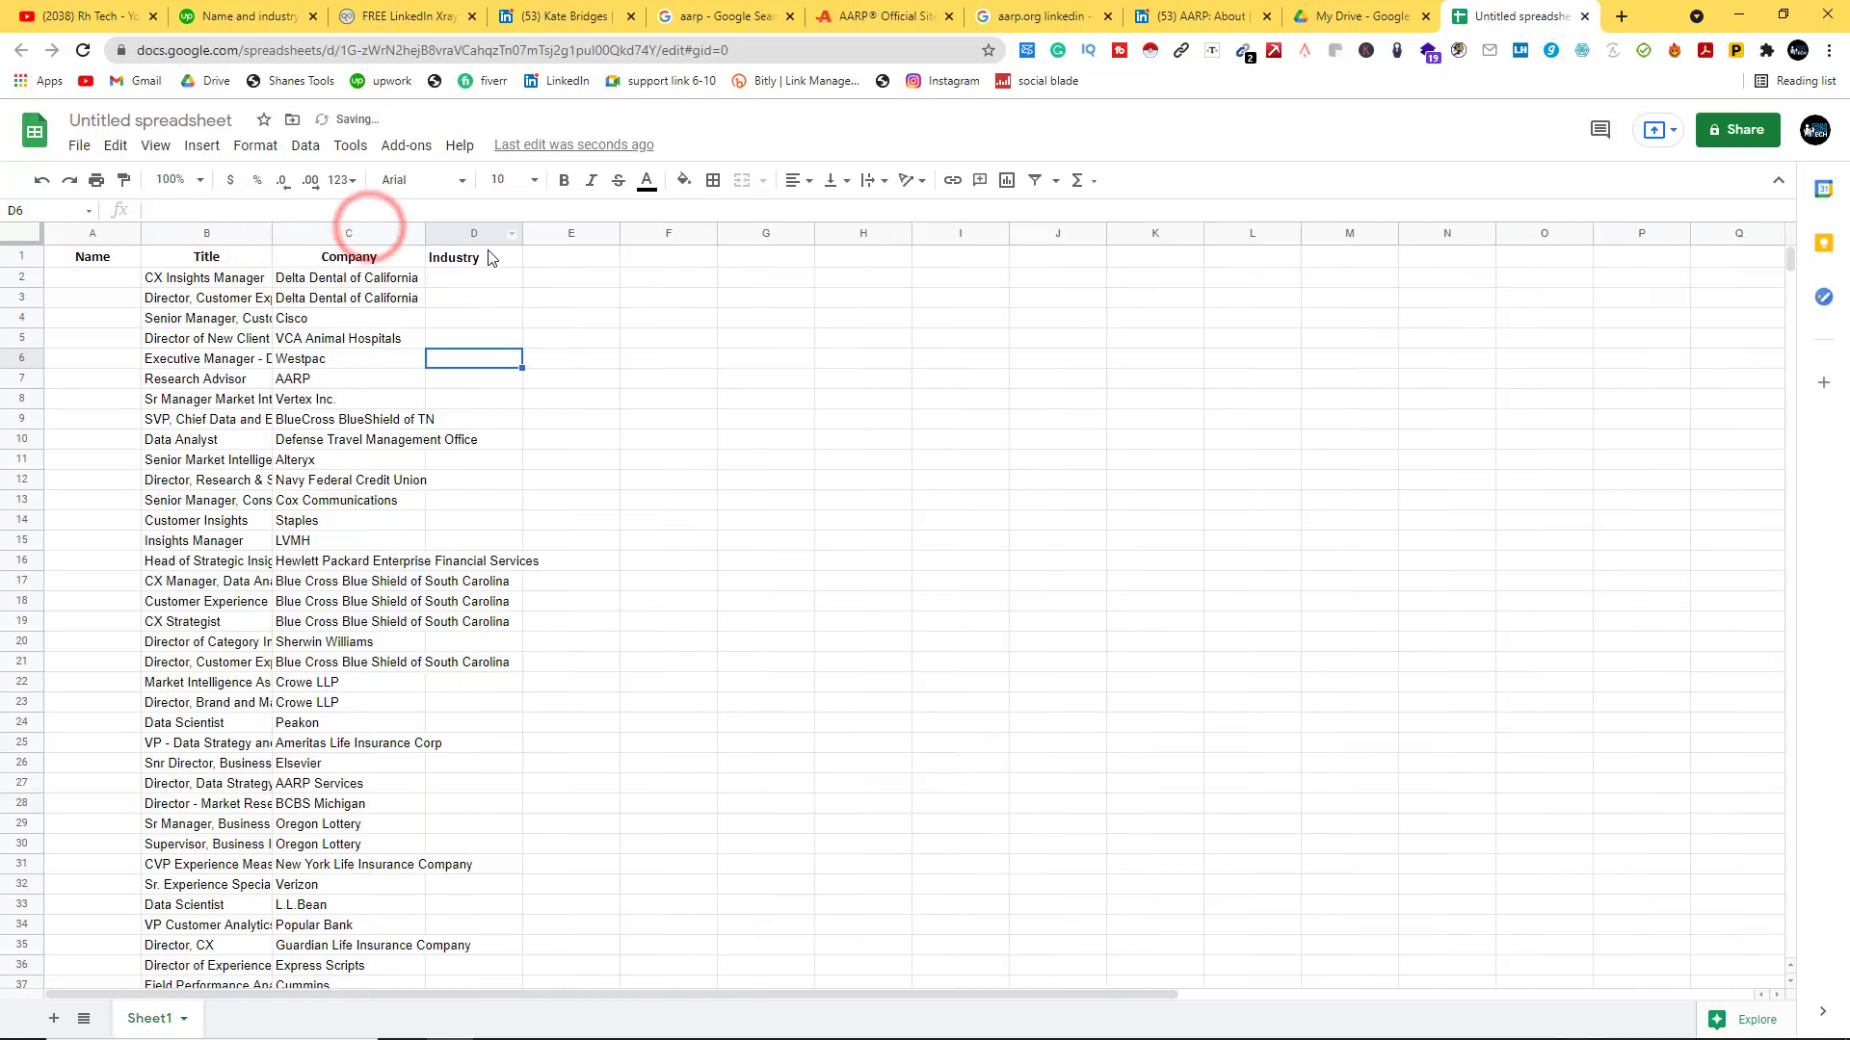
pyautogui.click(486, 256)
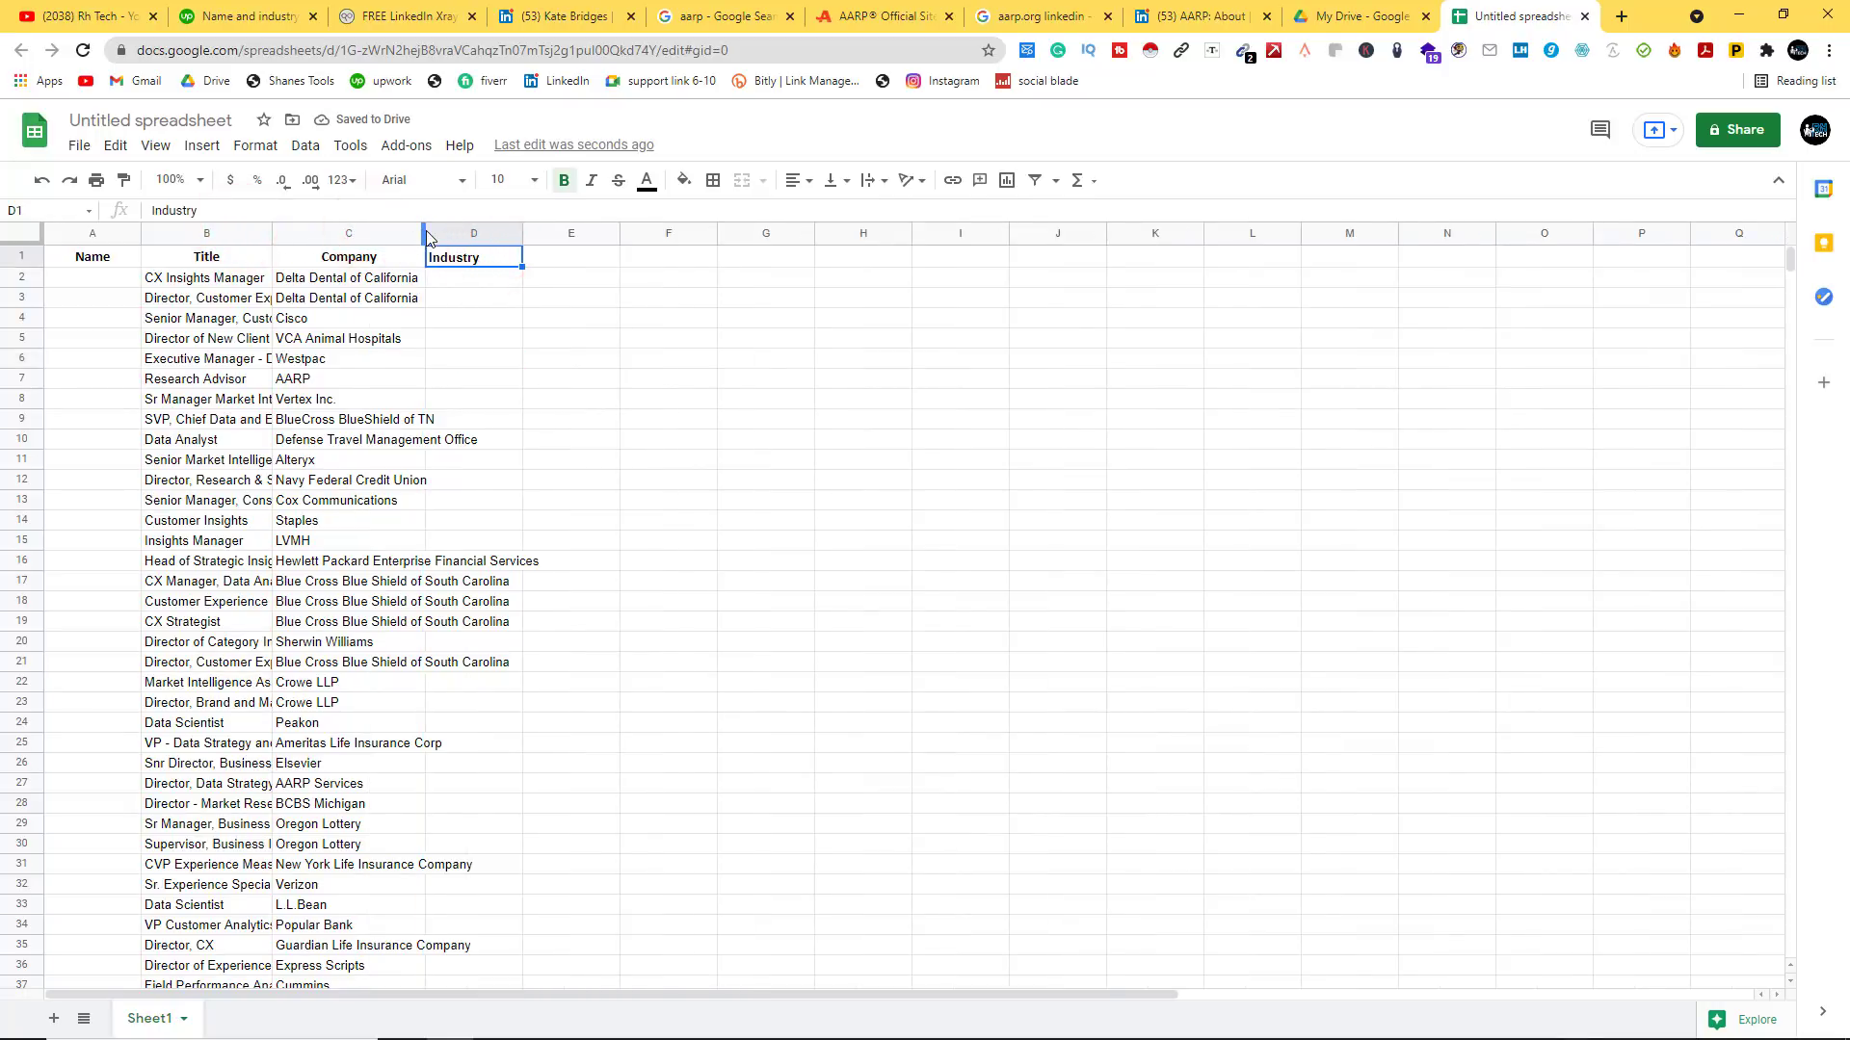
pyautogui.moveTo(424, 233); pyautogui.dragTo(543, 233)
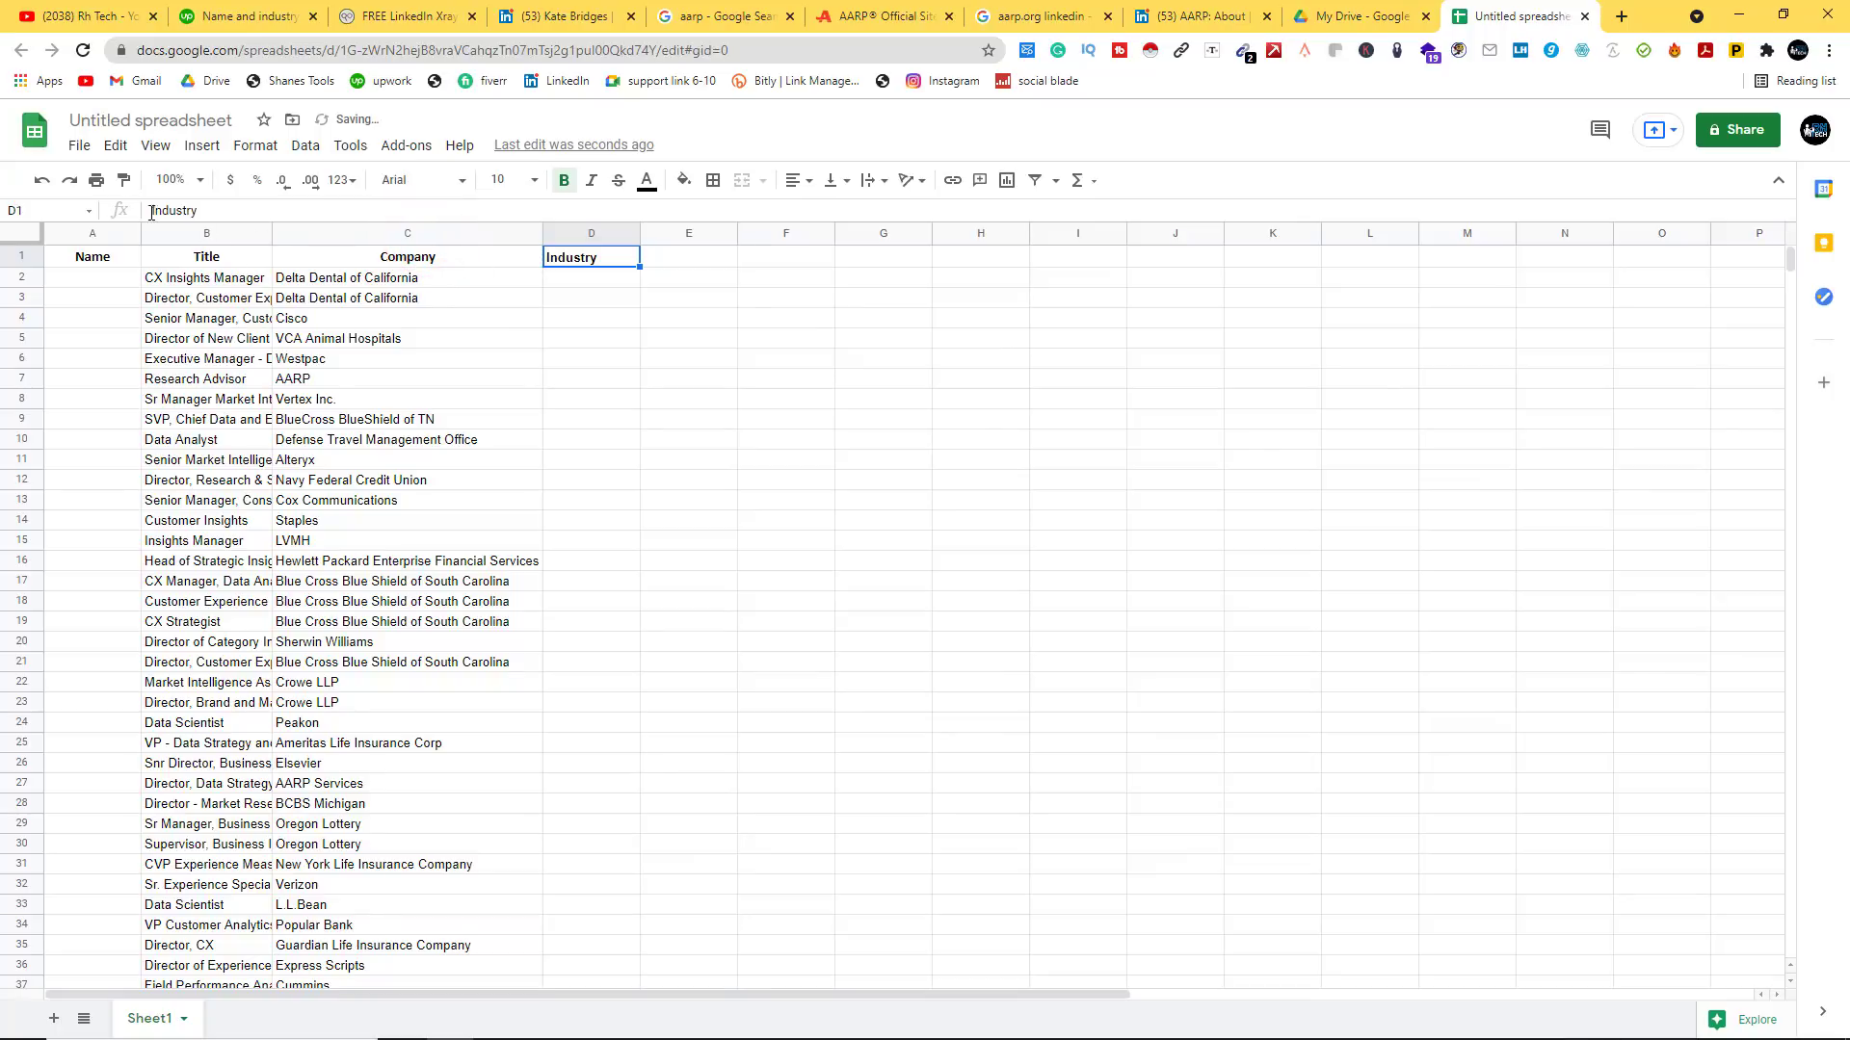
# Step: Rename the untitled spreadsheet as "practice sheet"
pyautogui.click(145, 121)
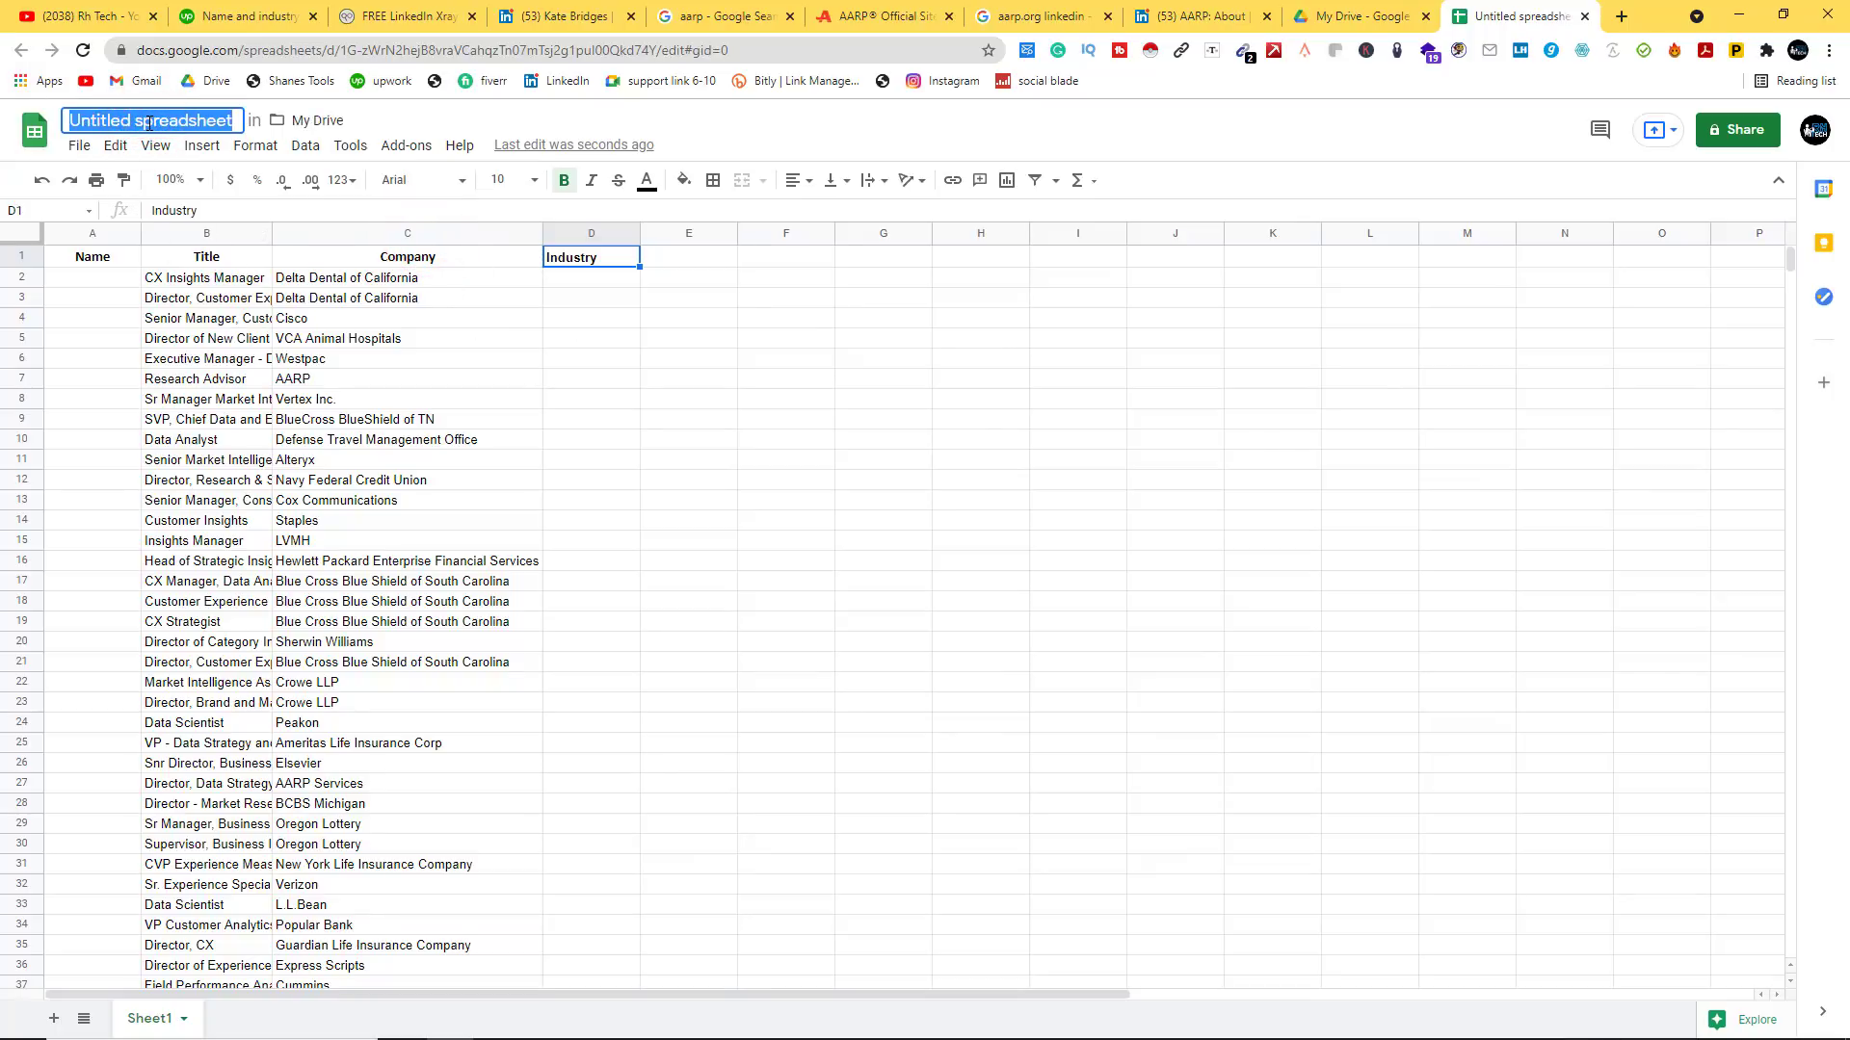
pyautogui.write('practice')
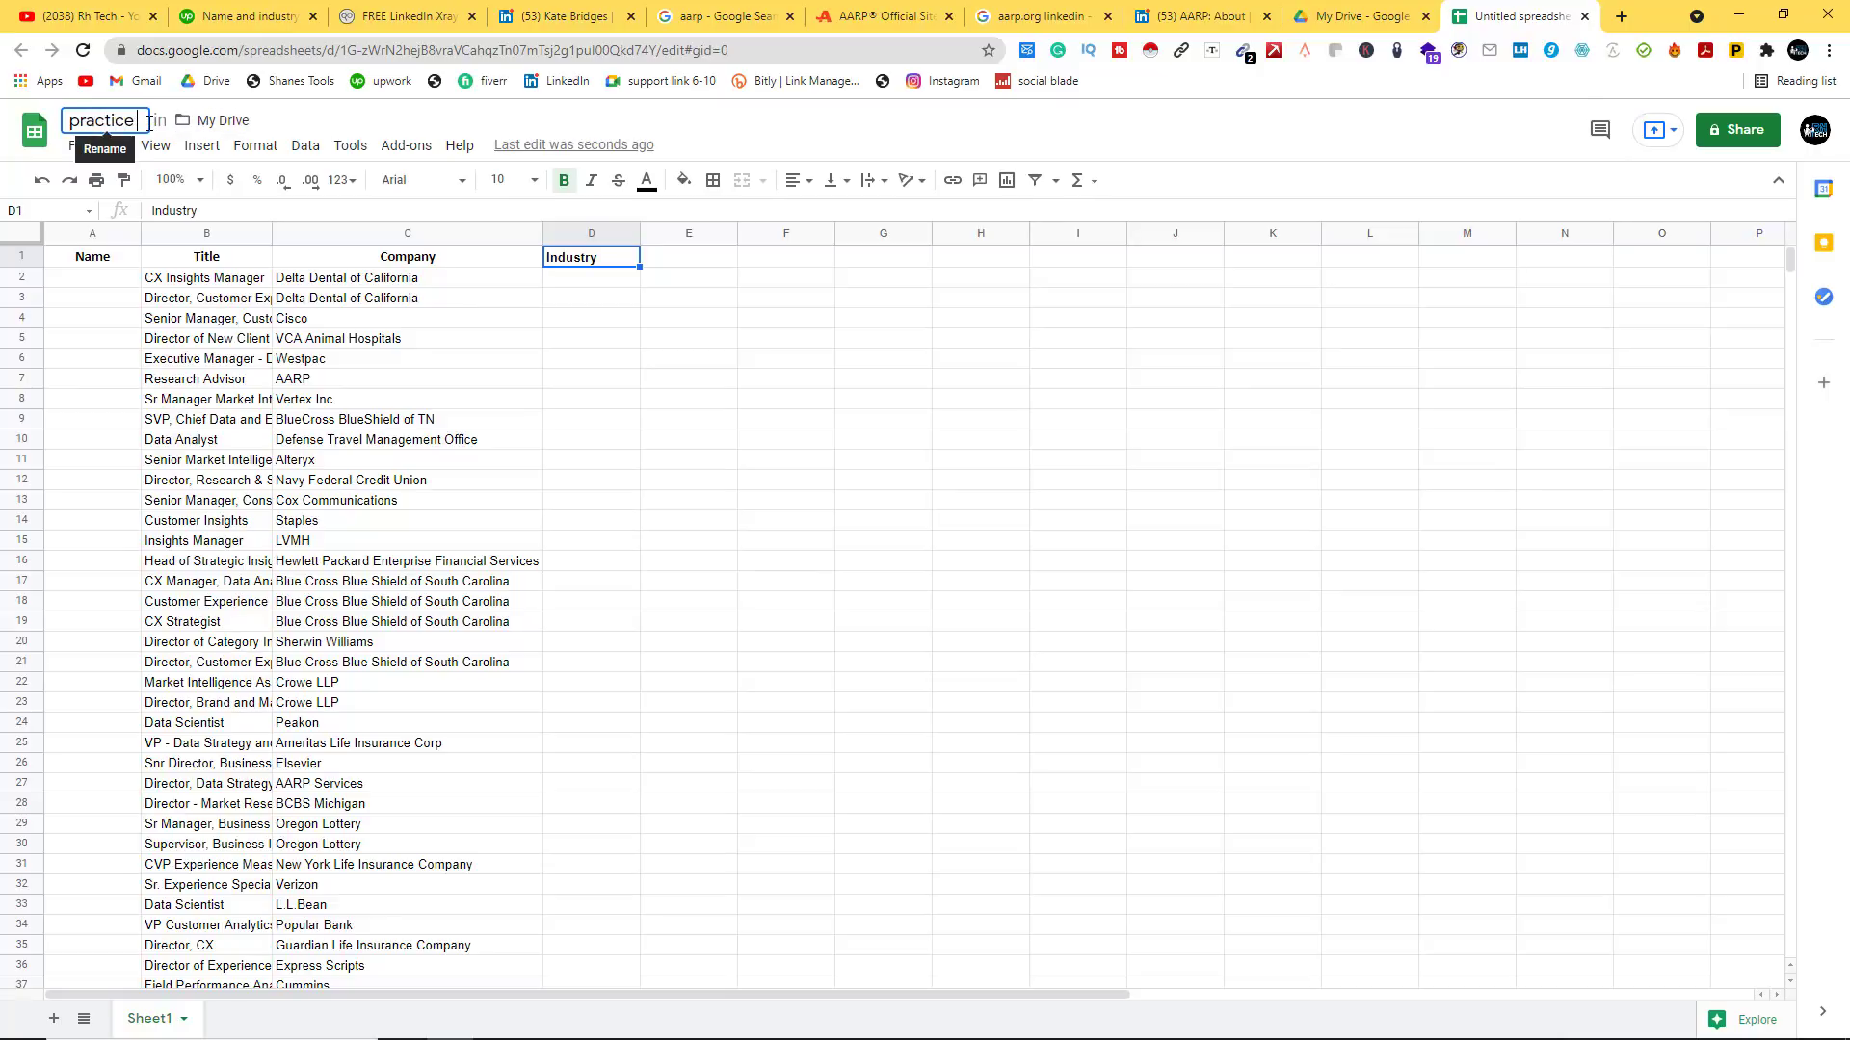
pyautogui.write(' sheet')
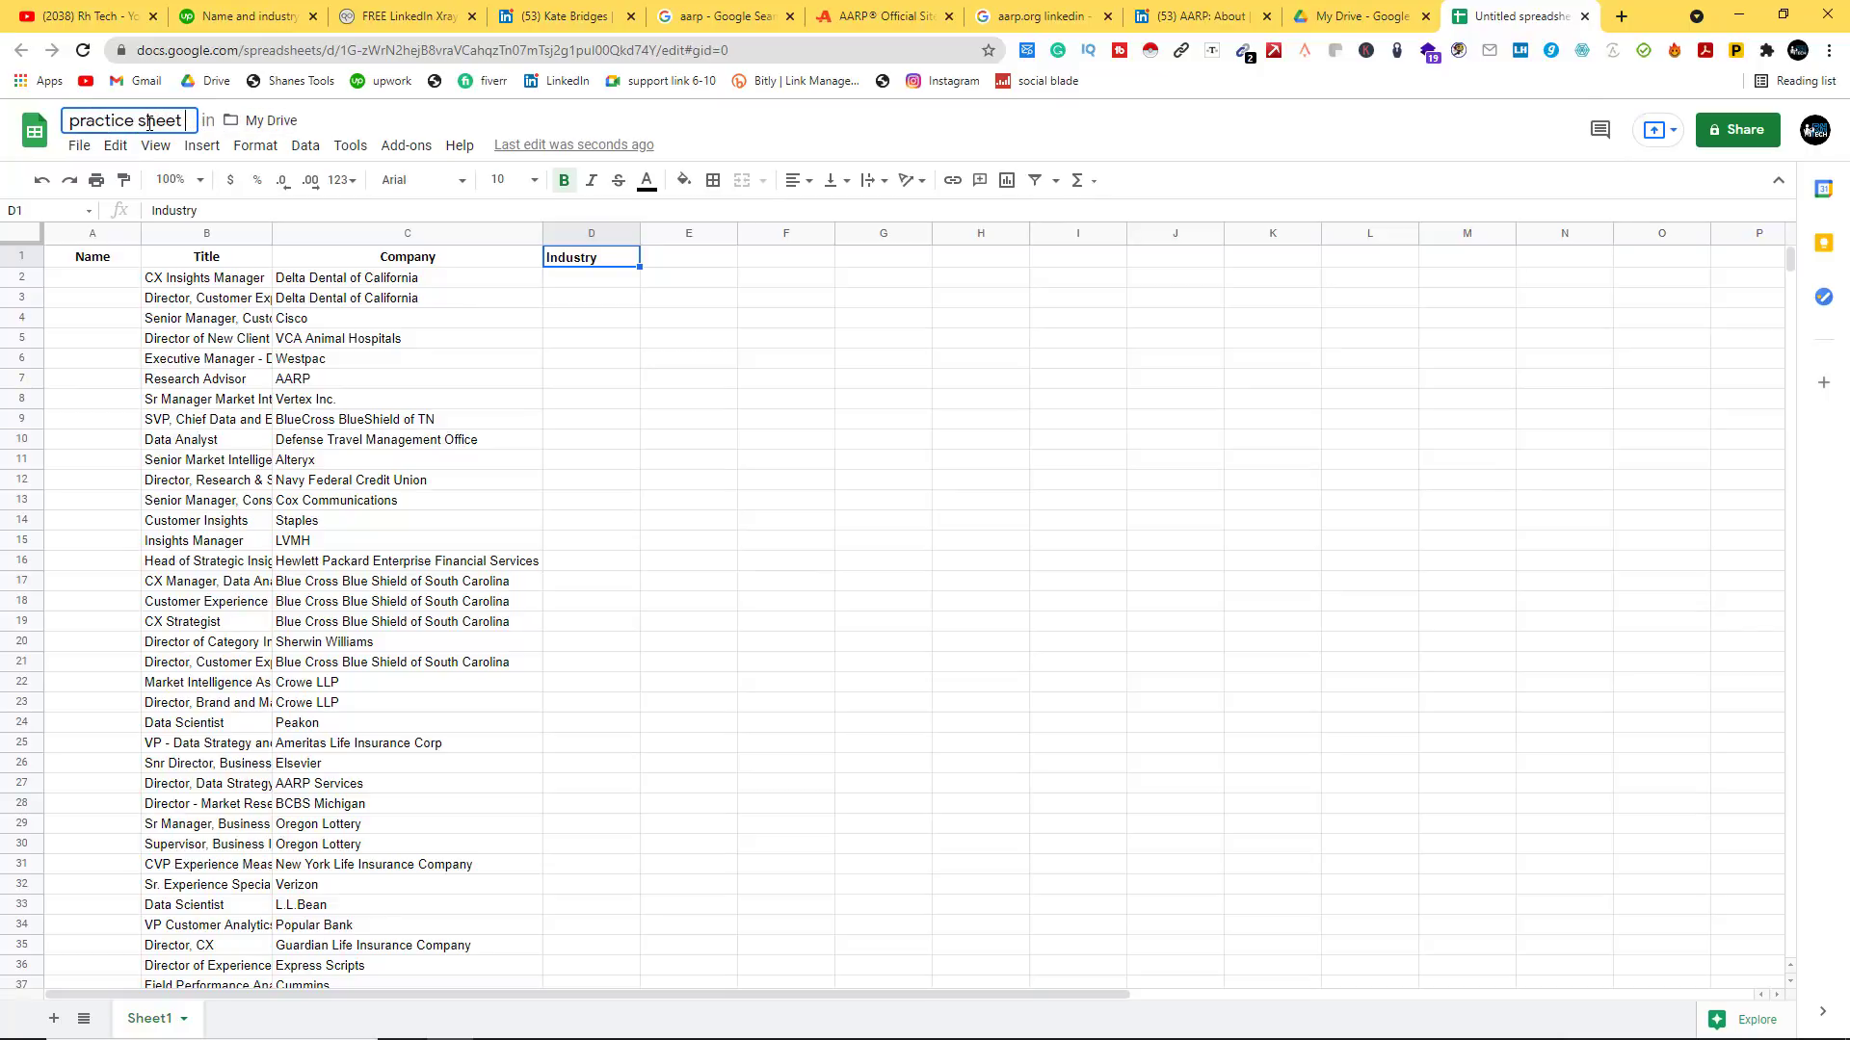
pyautogui.click(786, 440)
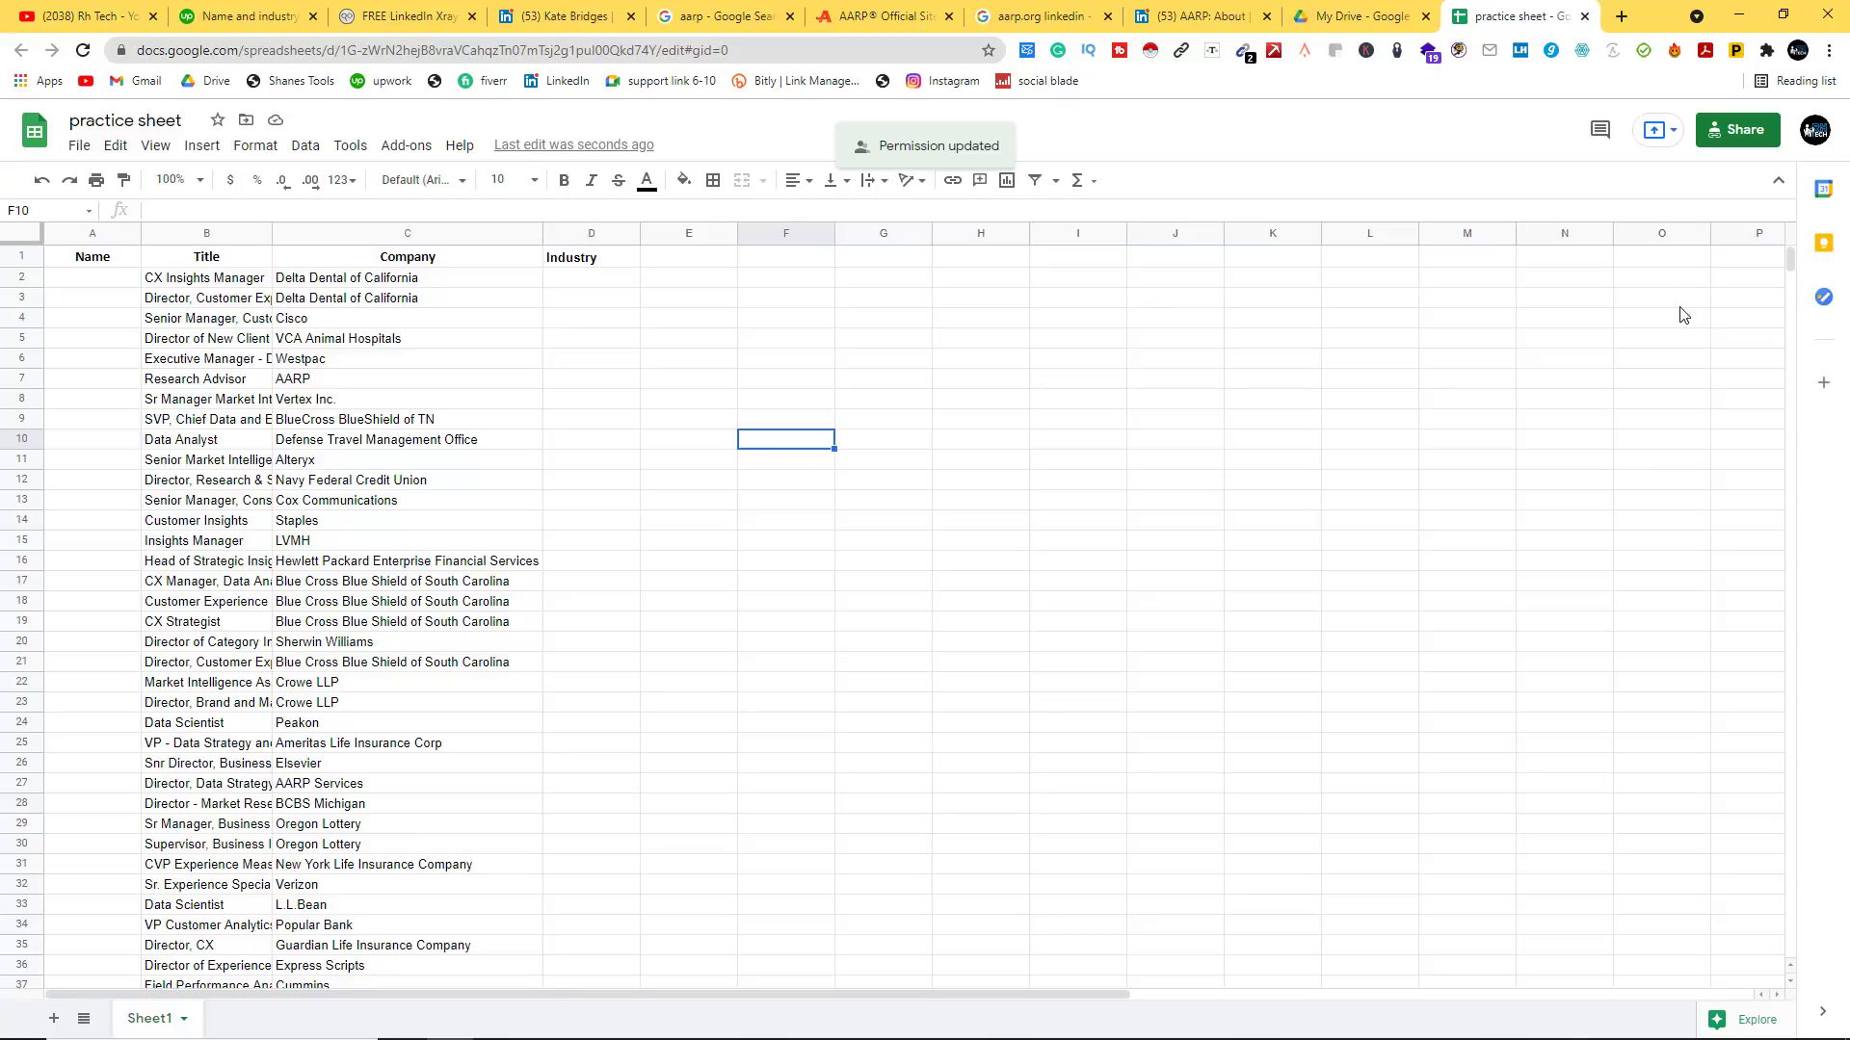
# Step: Copy the practice sheet's sharing link with access set to anyone with the link as Viewer
pyautogui.click(1745, 132)
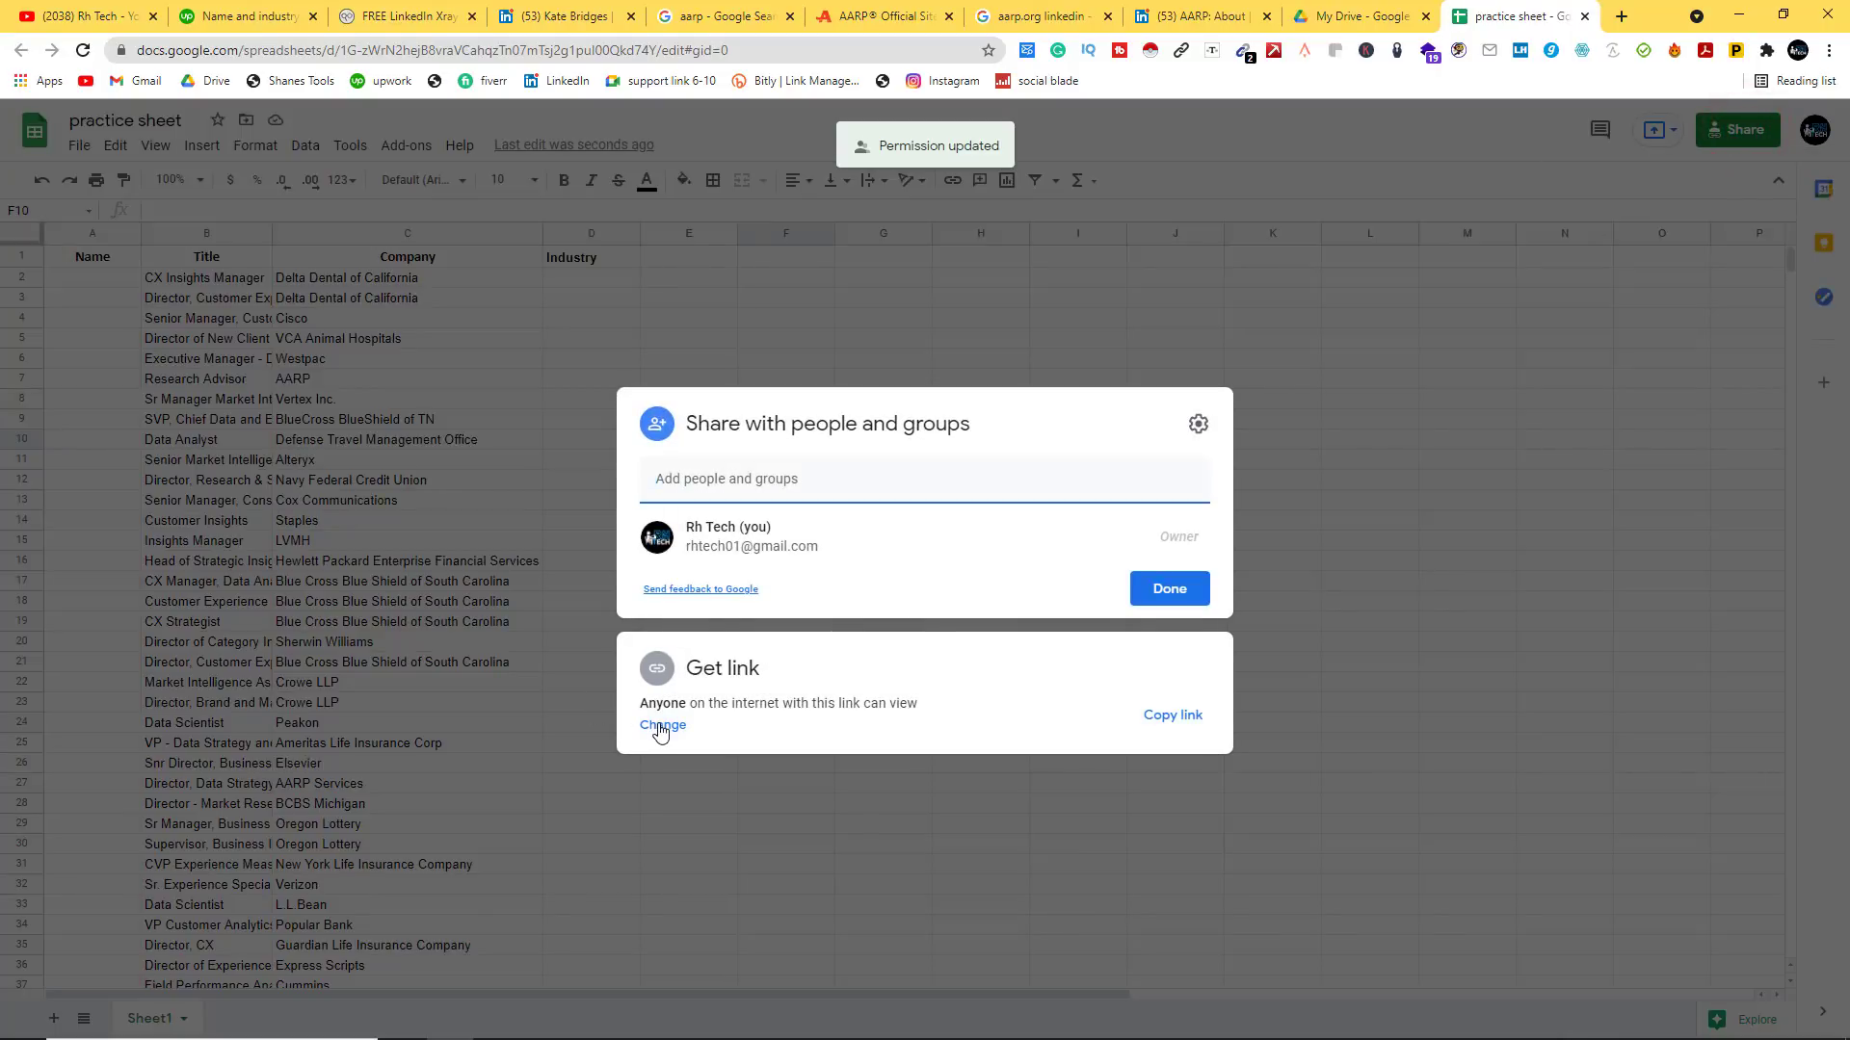
pyautogui.click(661, 728)
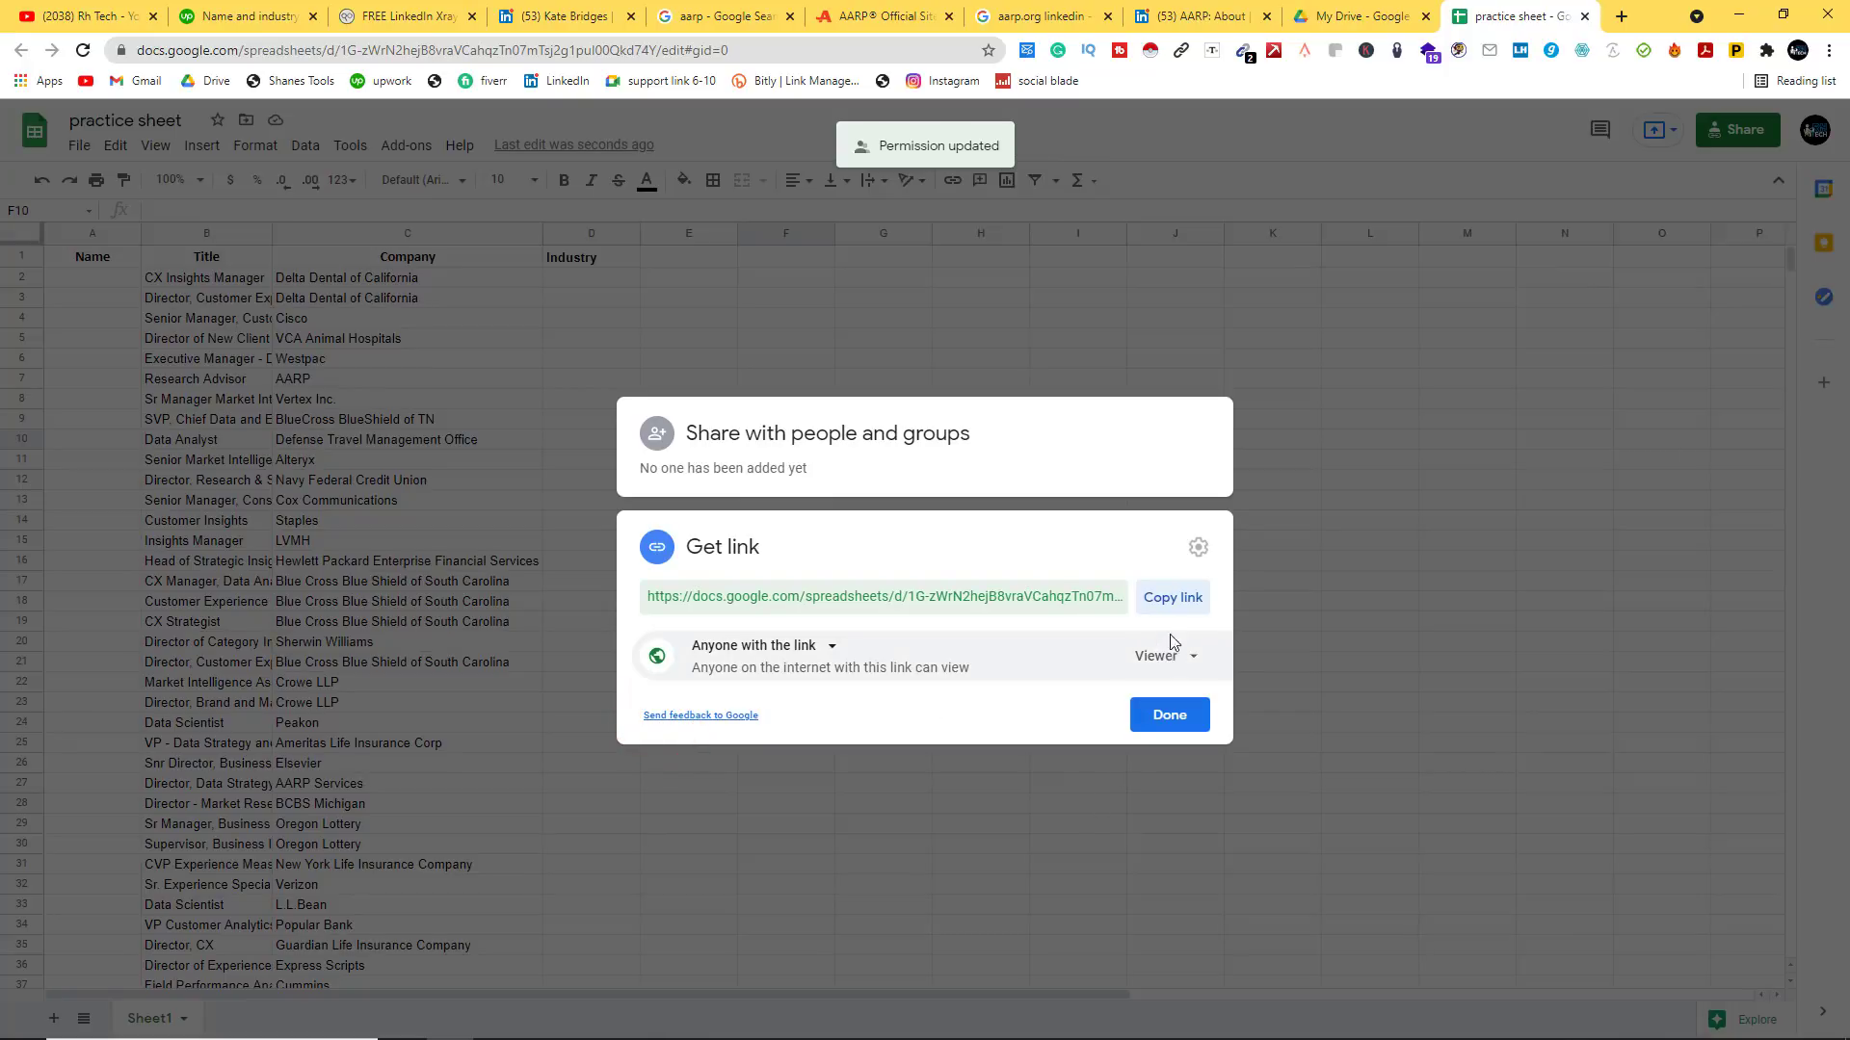
pyautogui.click(1172, 597)
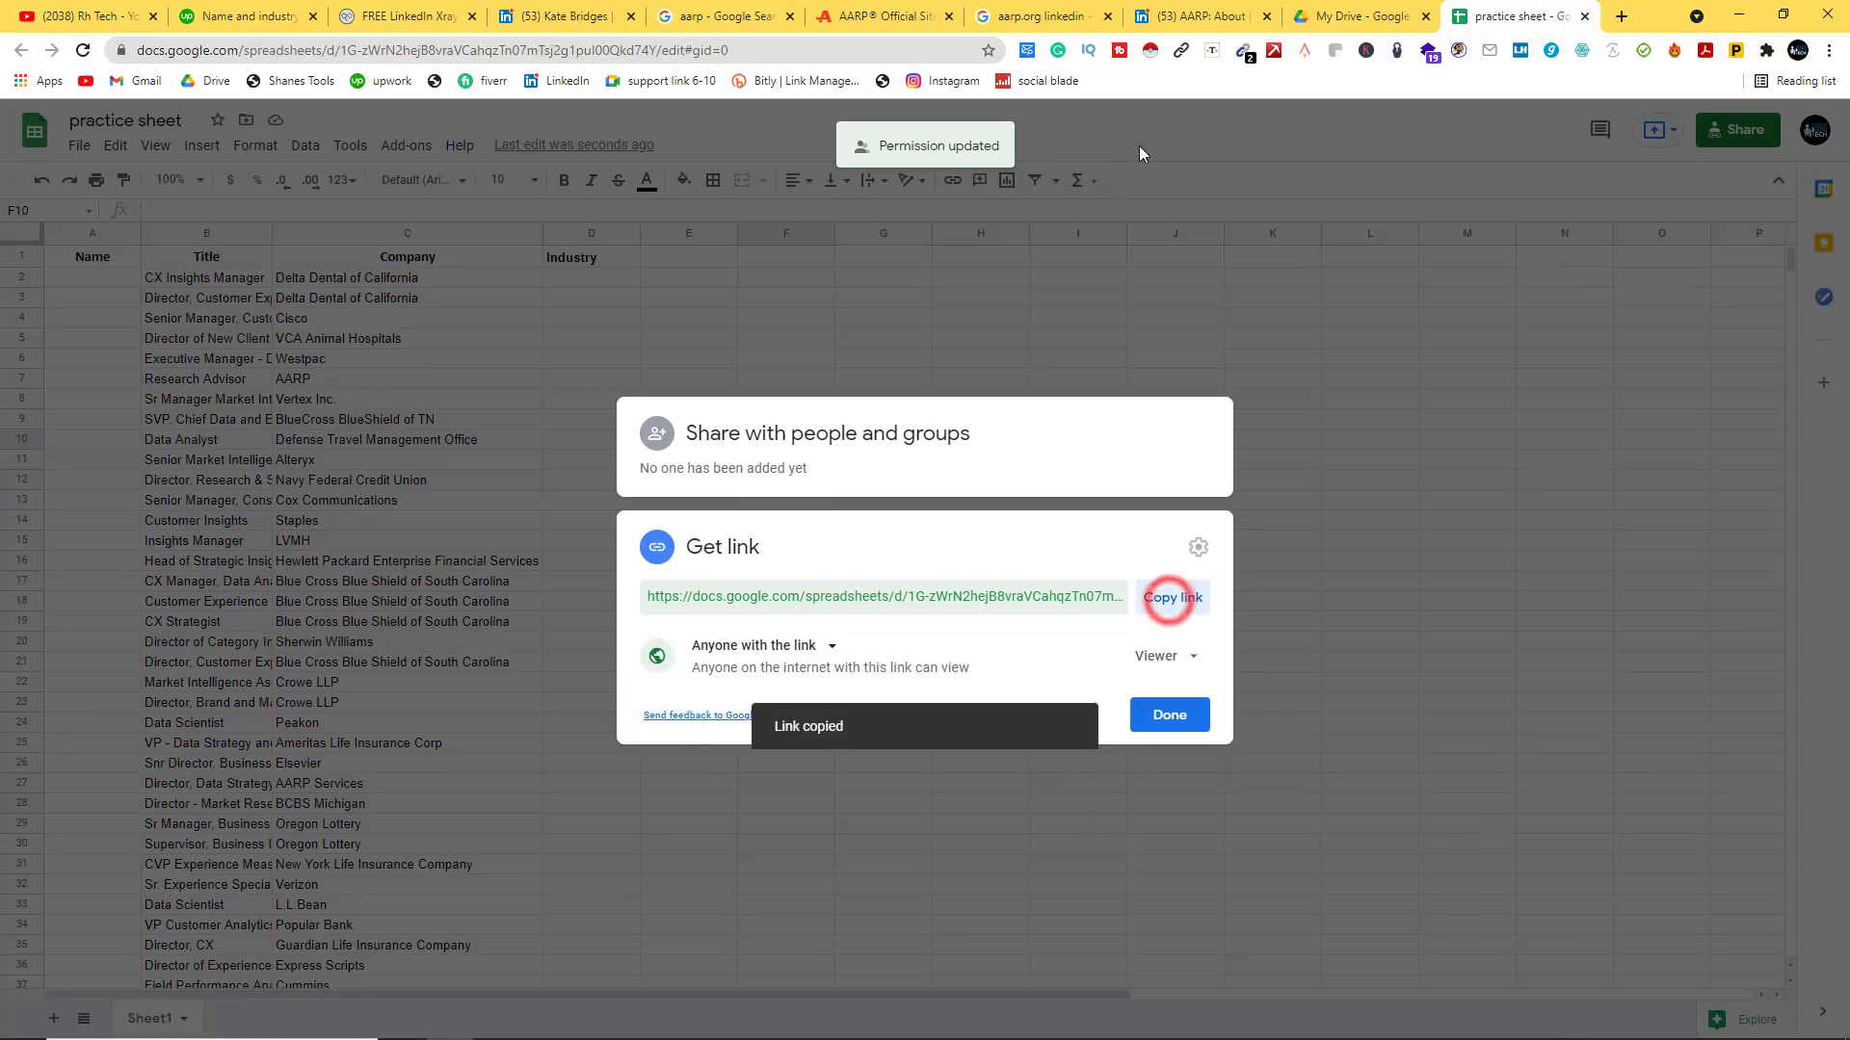
pyautogui.click(1581, 488)
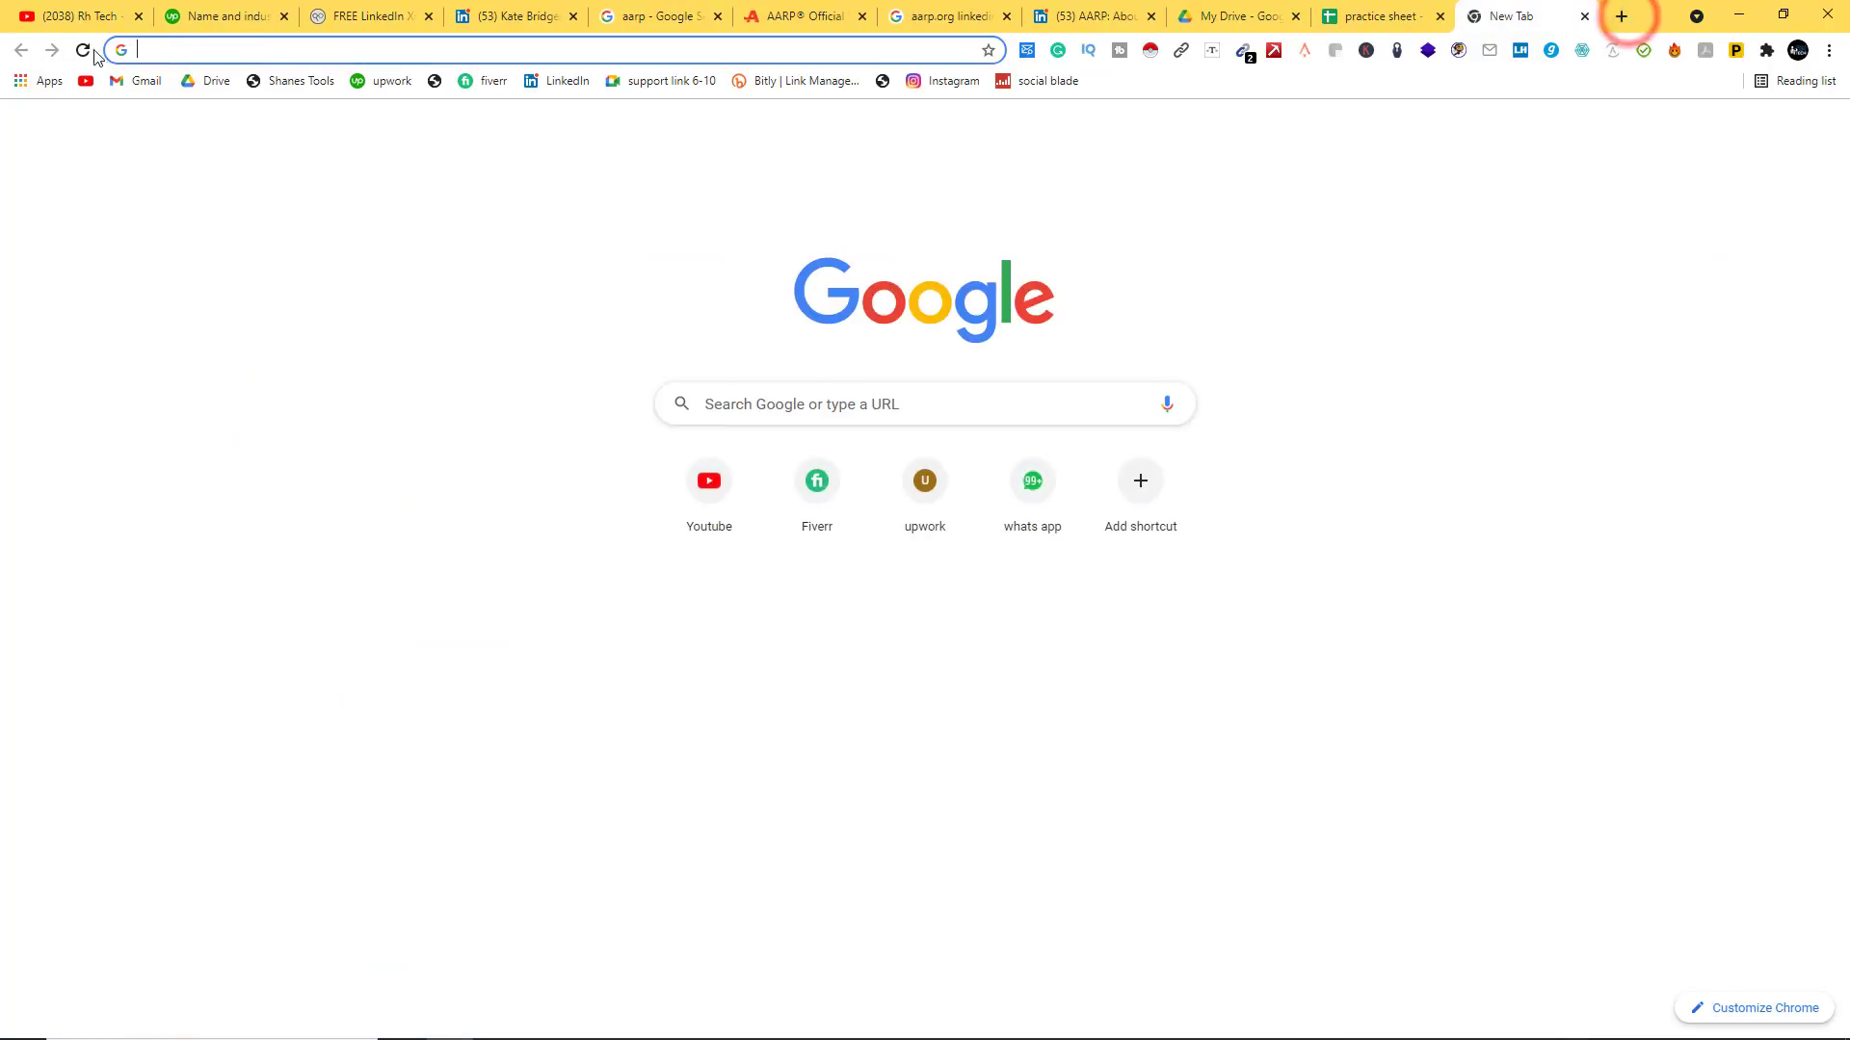
# Step: Open the copied sharing link in a new browser tab and check the first Title and Company entries
pyautogui.rightClick(150, 46)
pyautogui.click(231, 174)
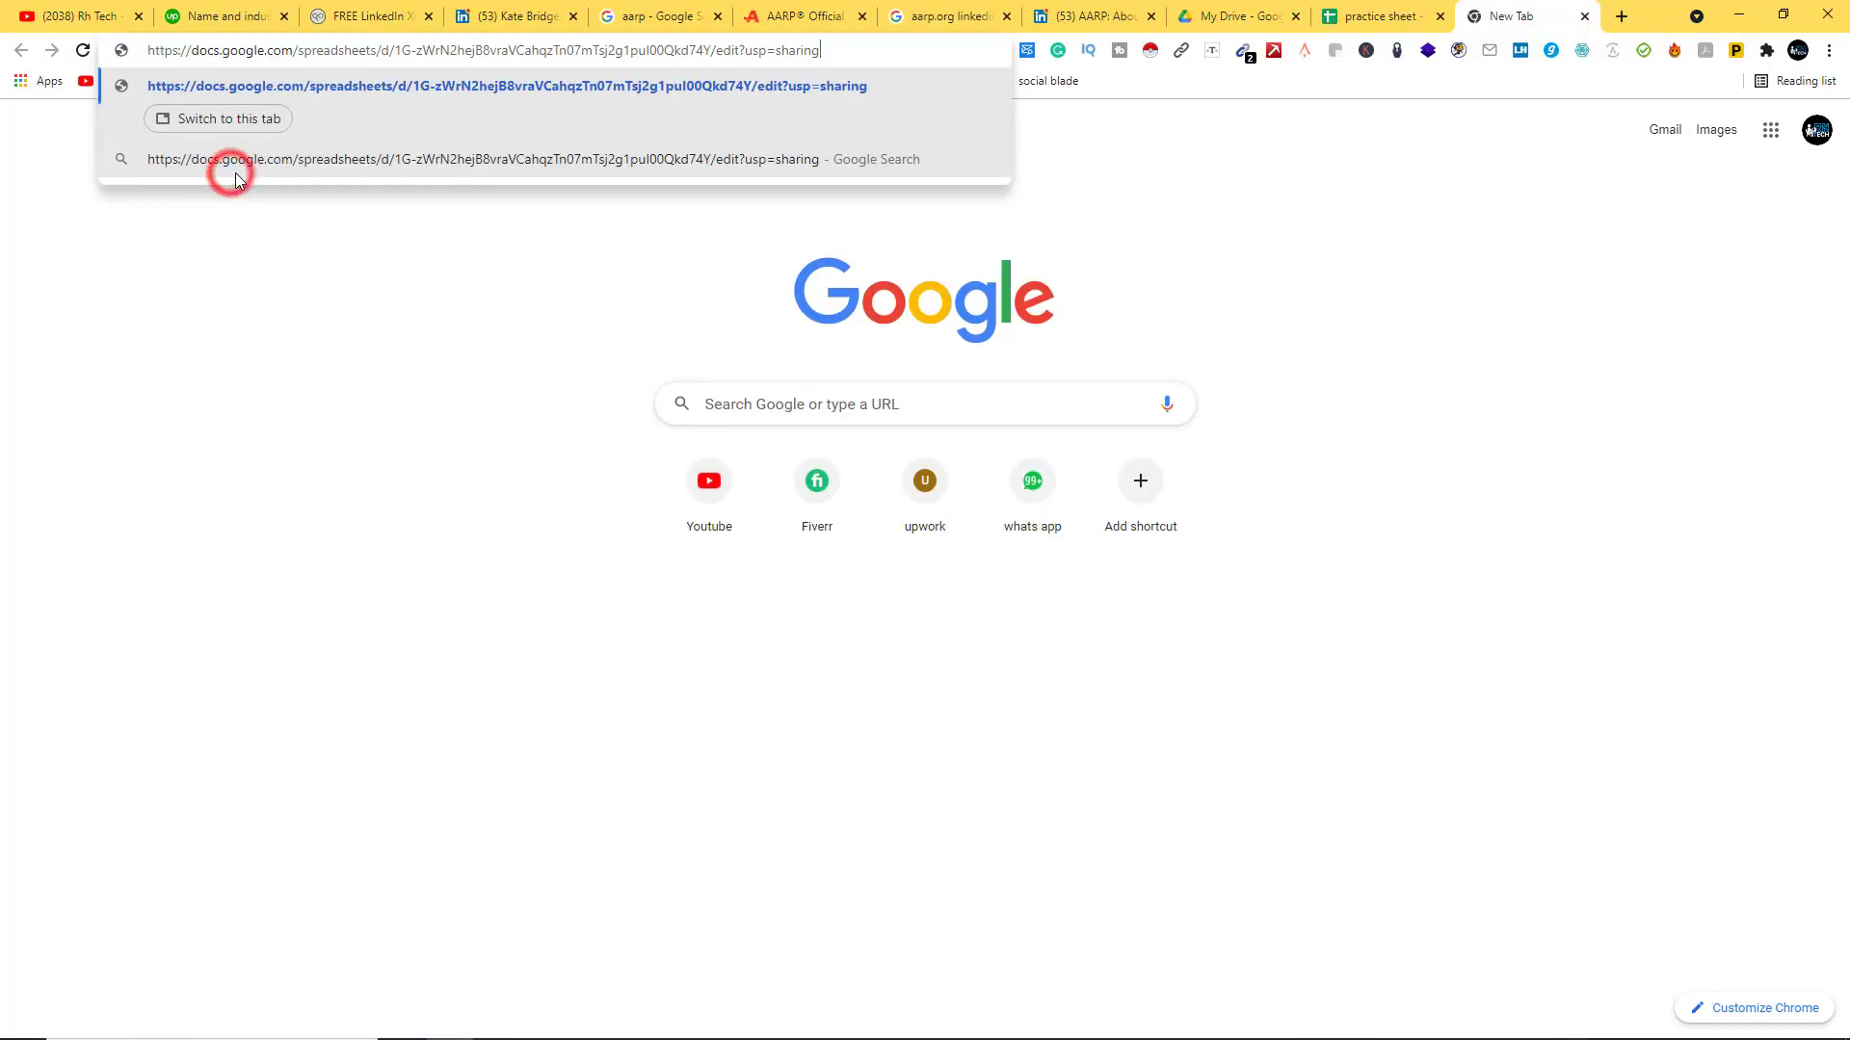
pyautogui.press('Return')
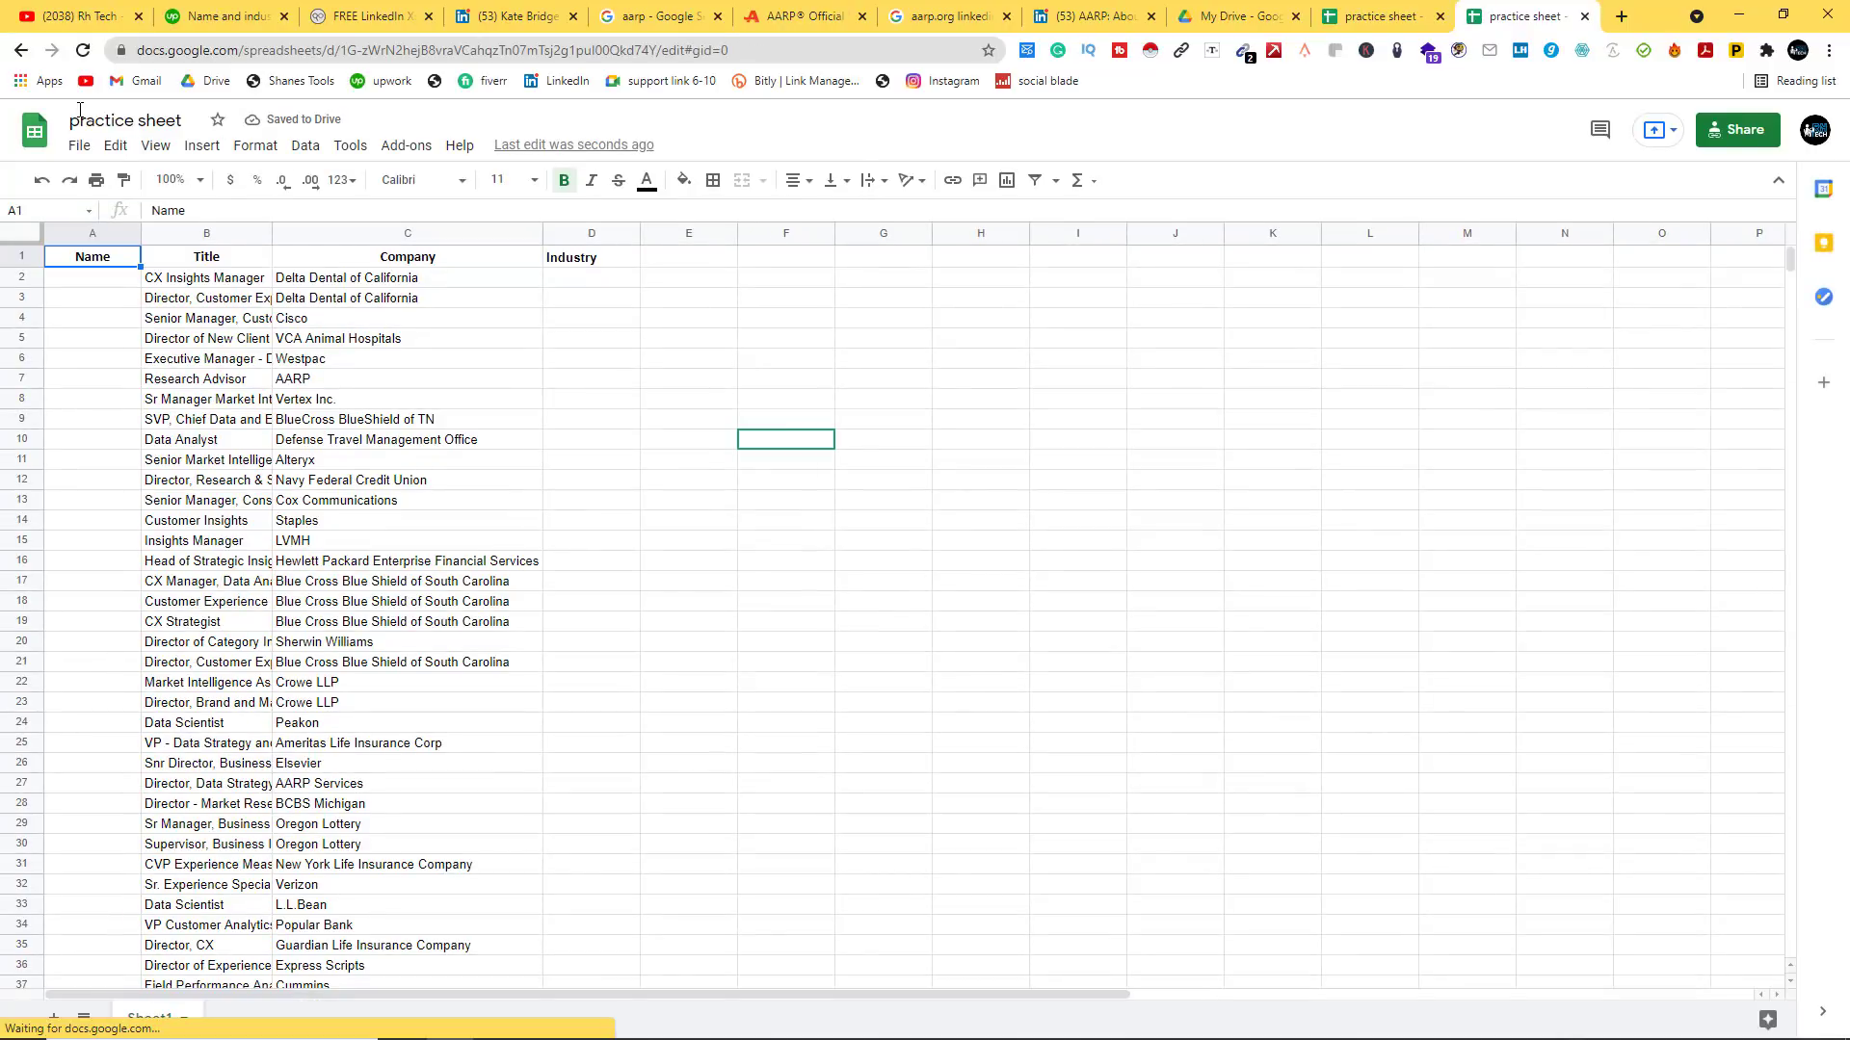
pyautogui.click(213, 291)
pyautogui.click(213, 279)
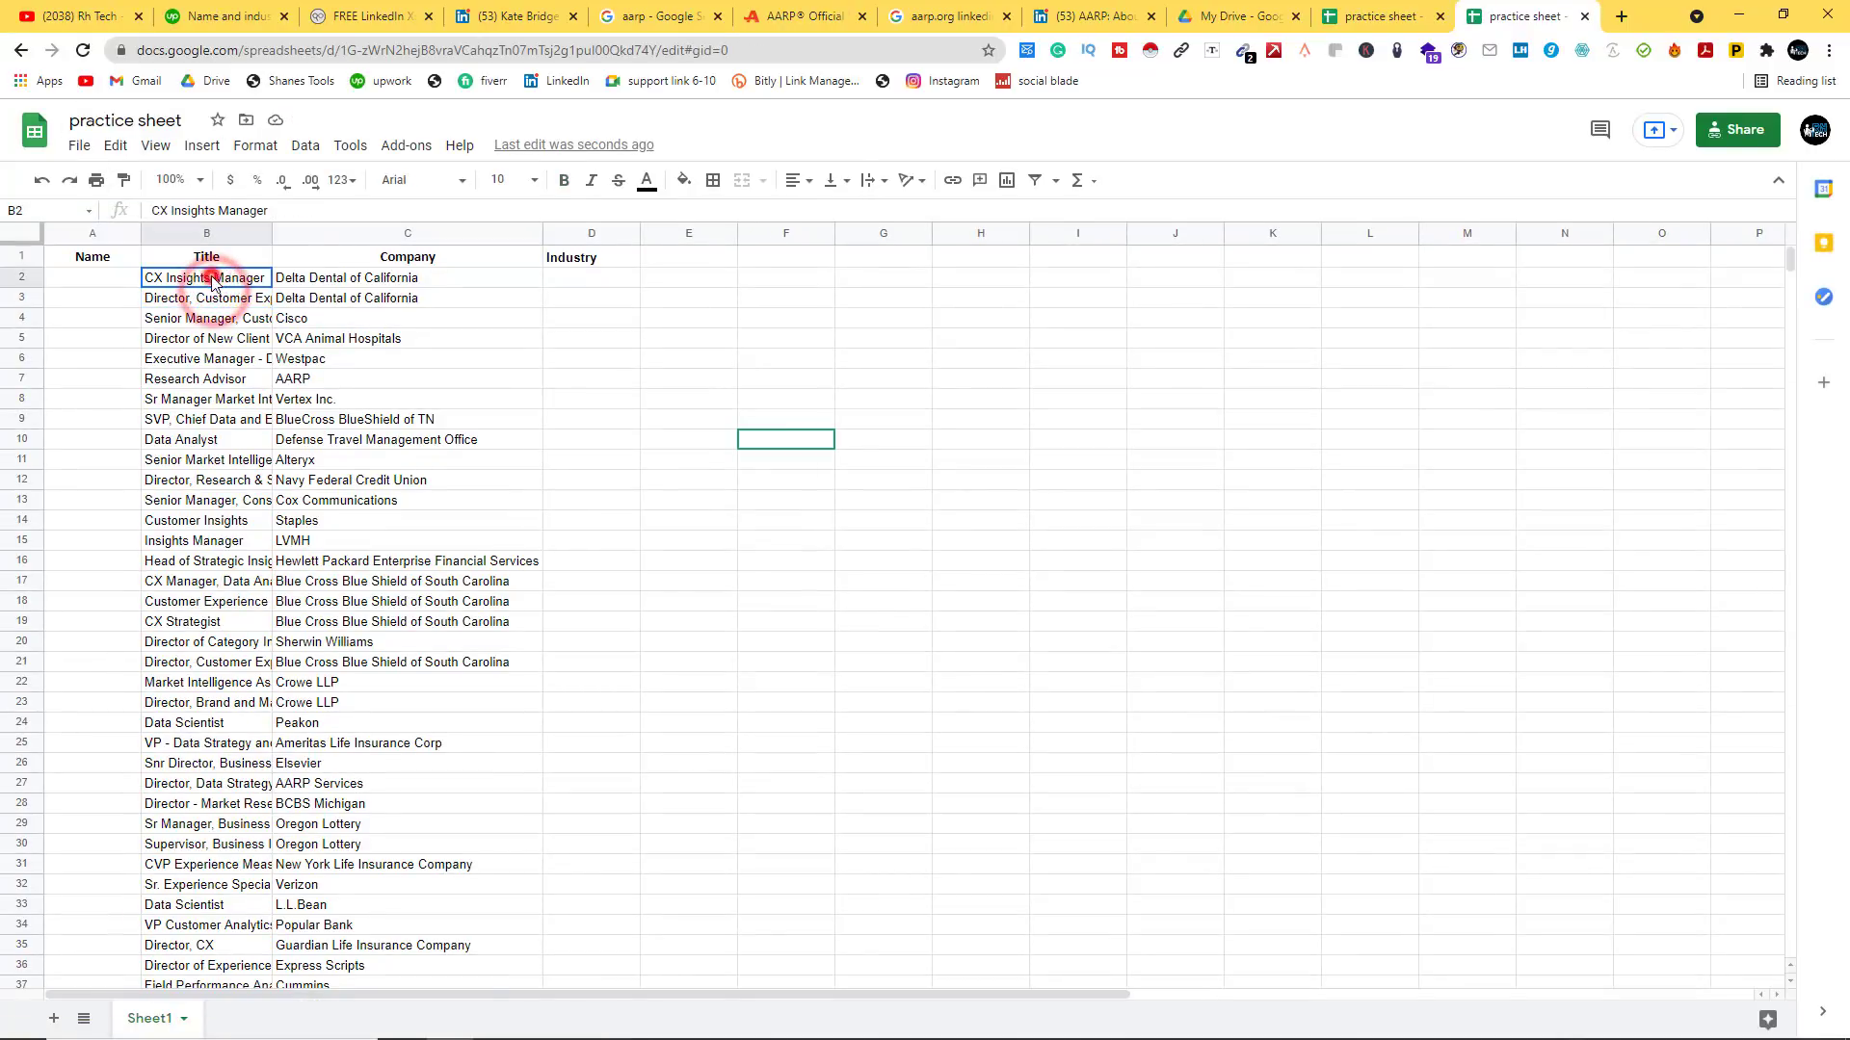
pyautogui.click(374, 280)
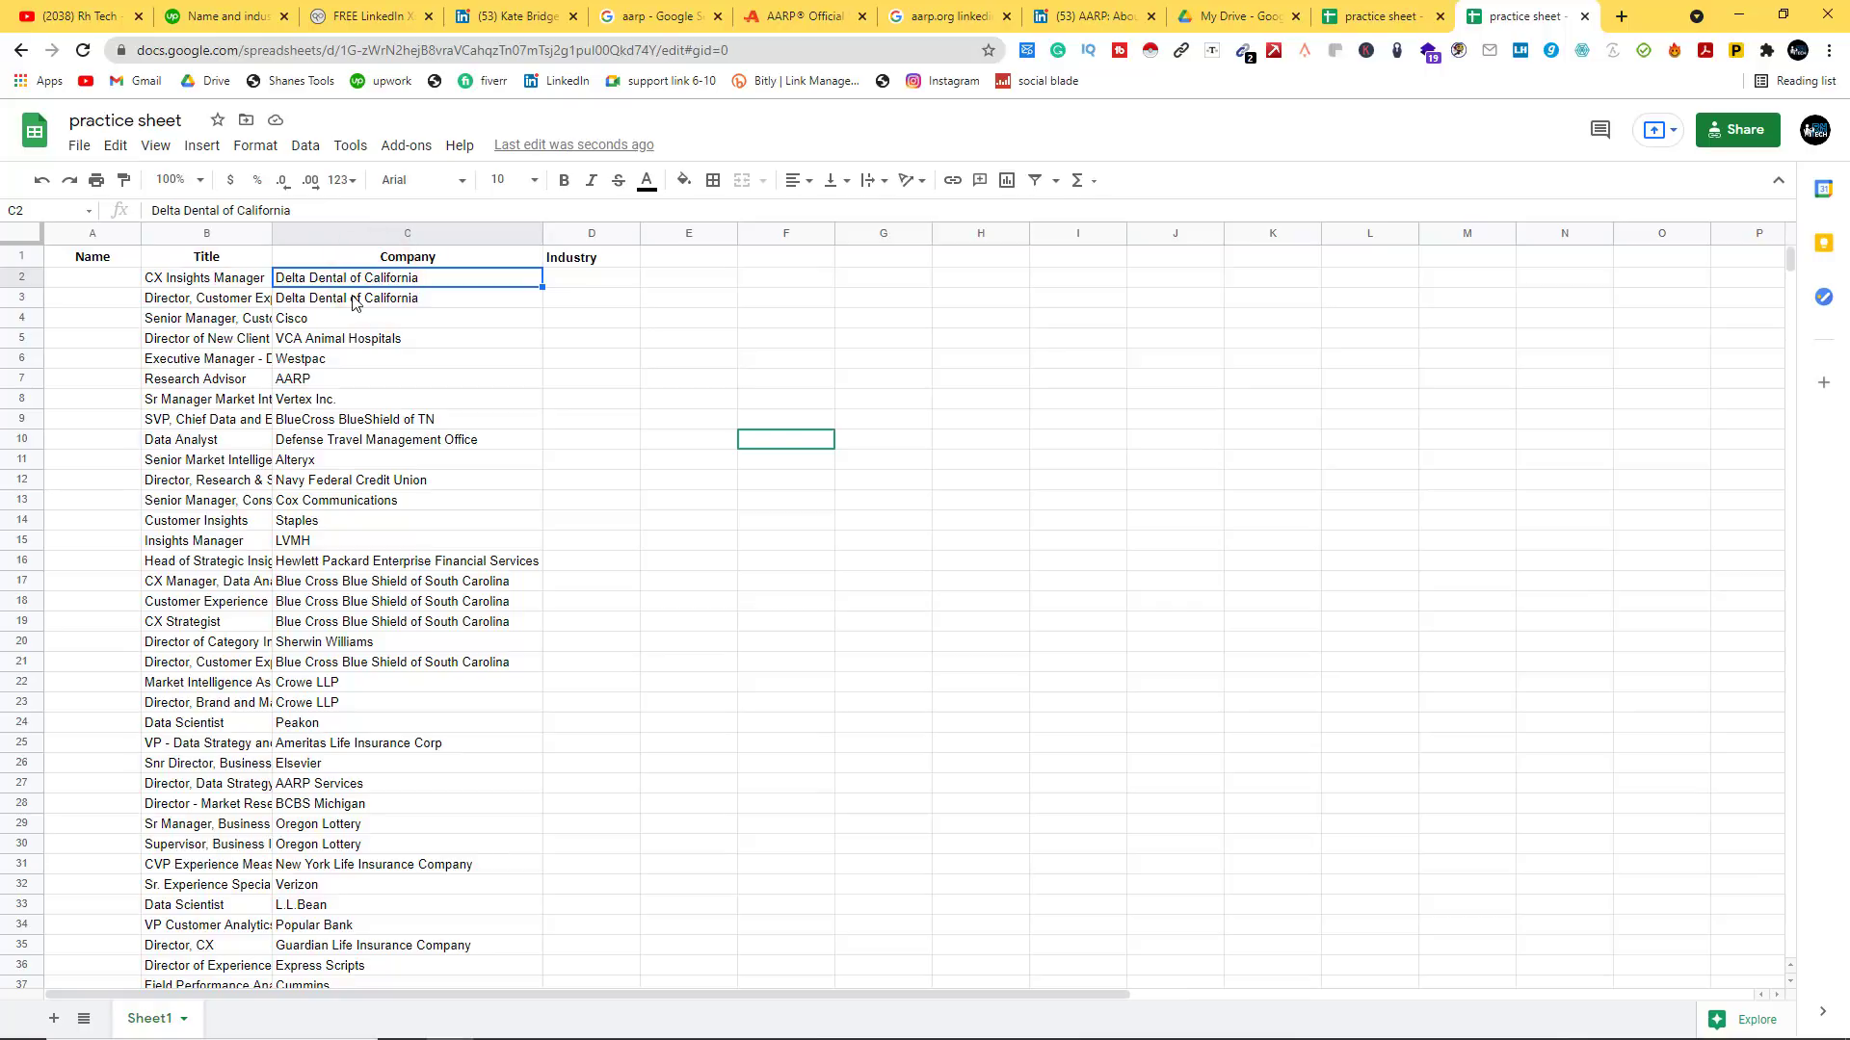
# Step: Make a copy of the shared spreadsheet in My Drive, named "Copy of practice sheet"
pyautogui.click(79, 145)
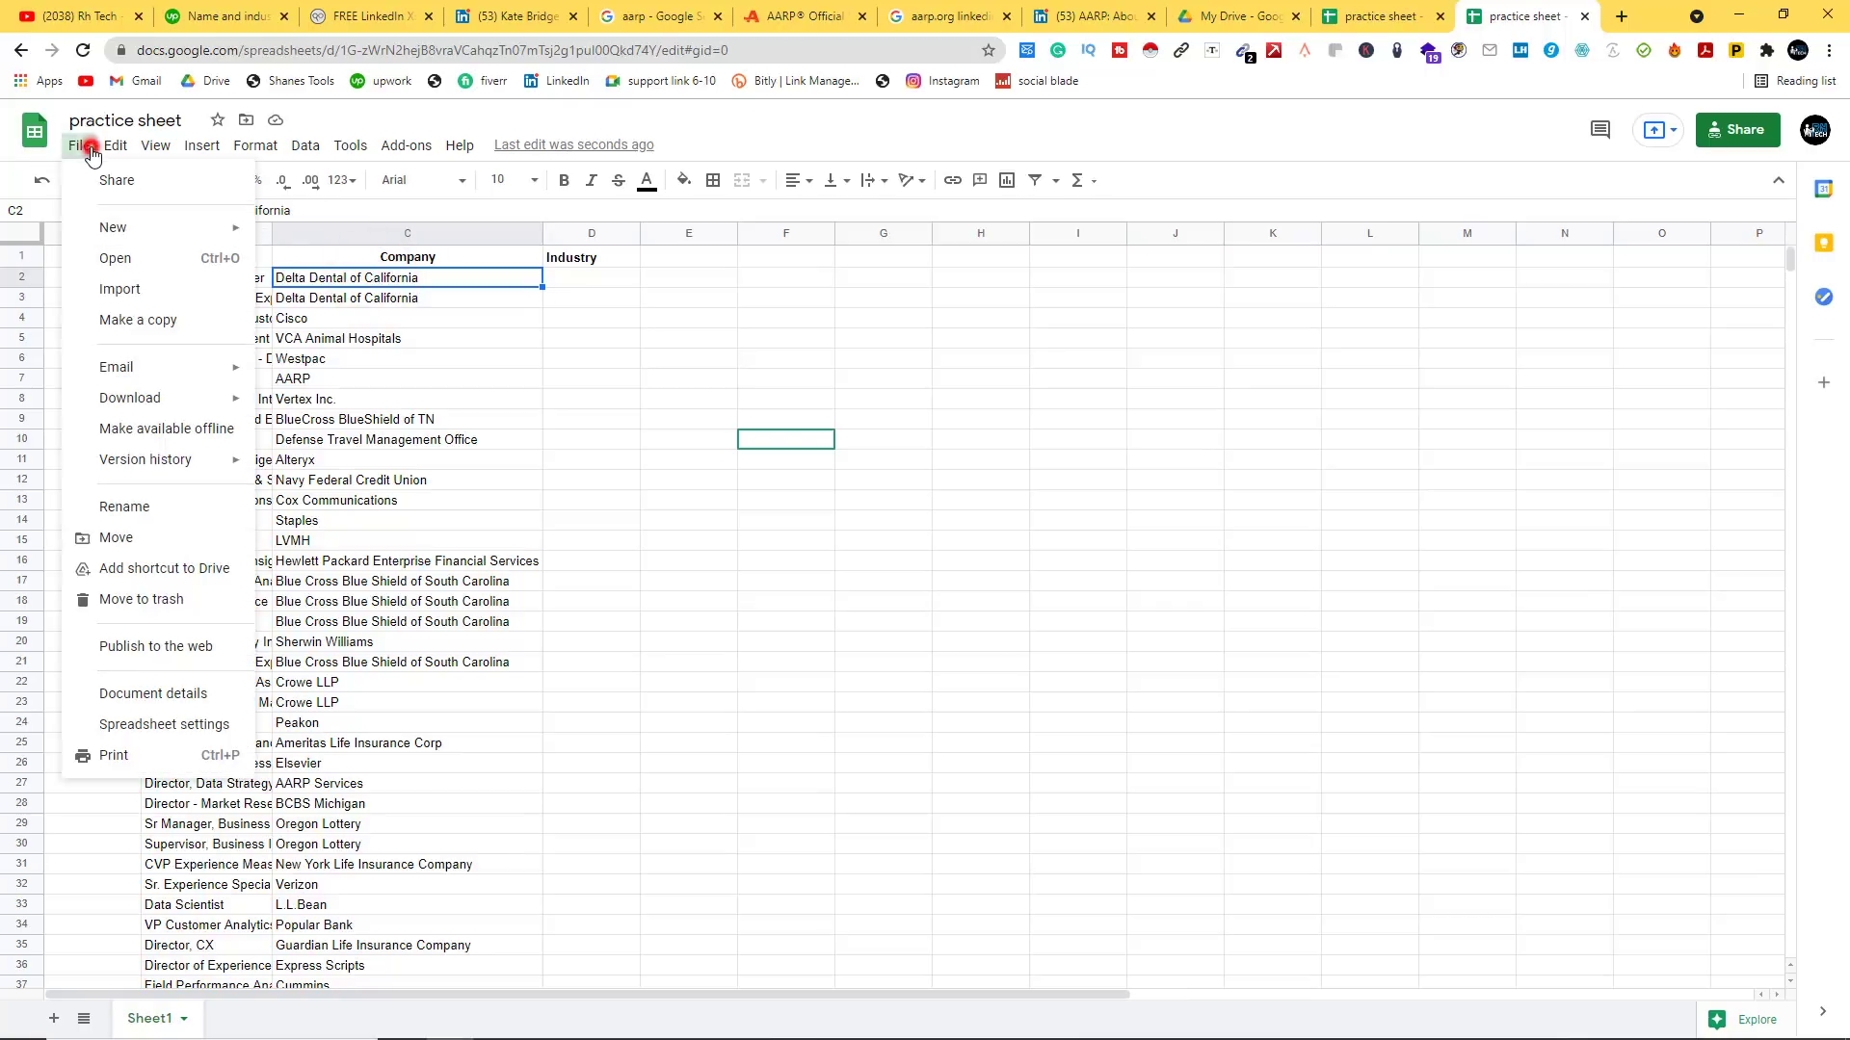
pyautogui.click(135, 321)
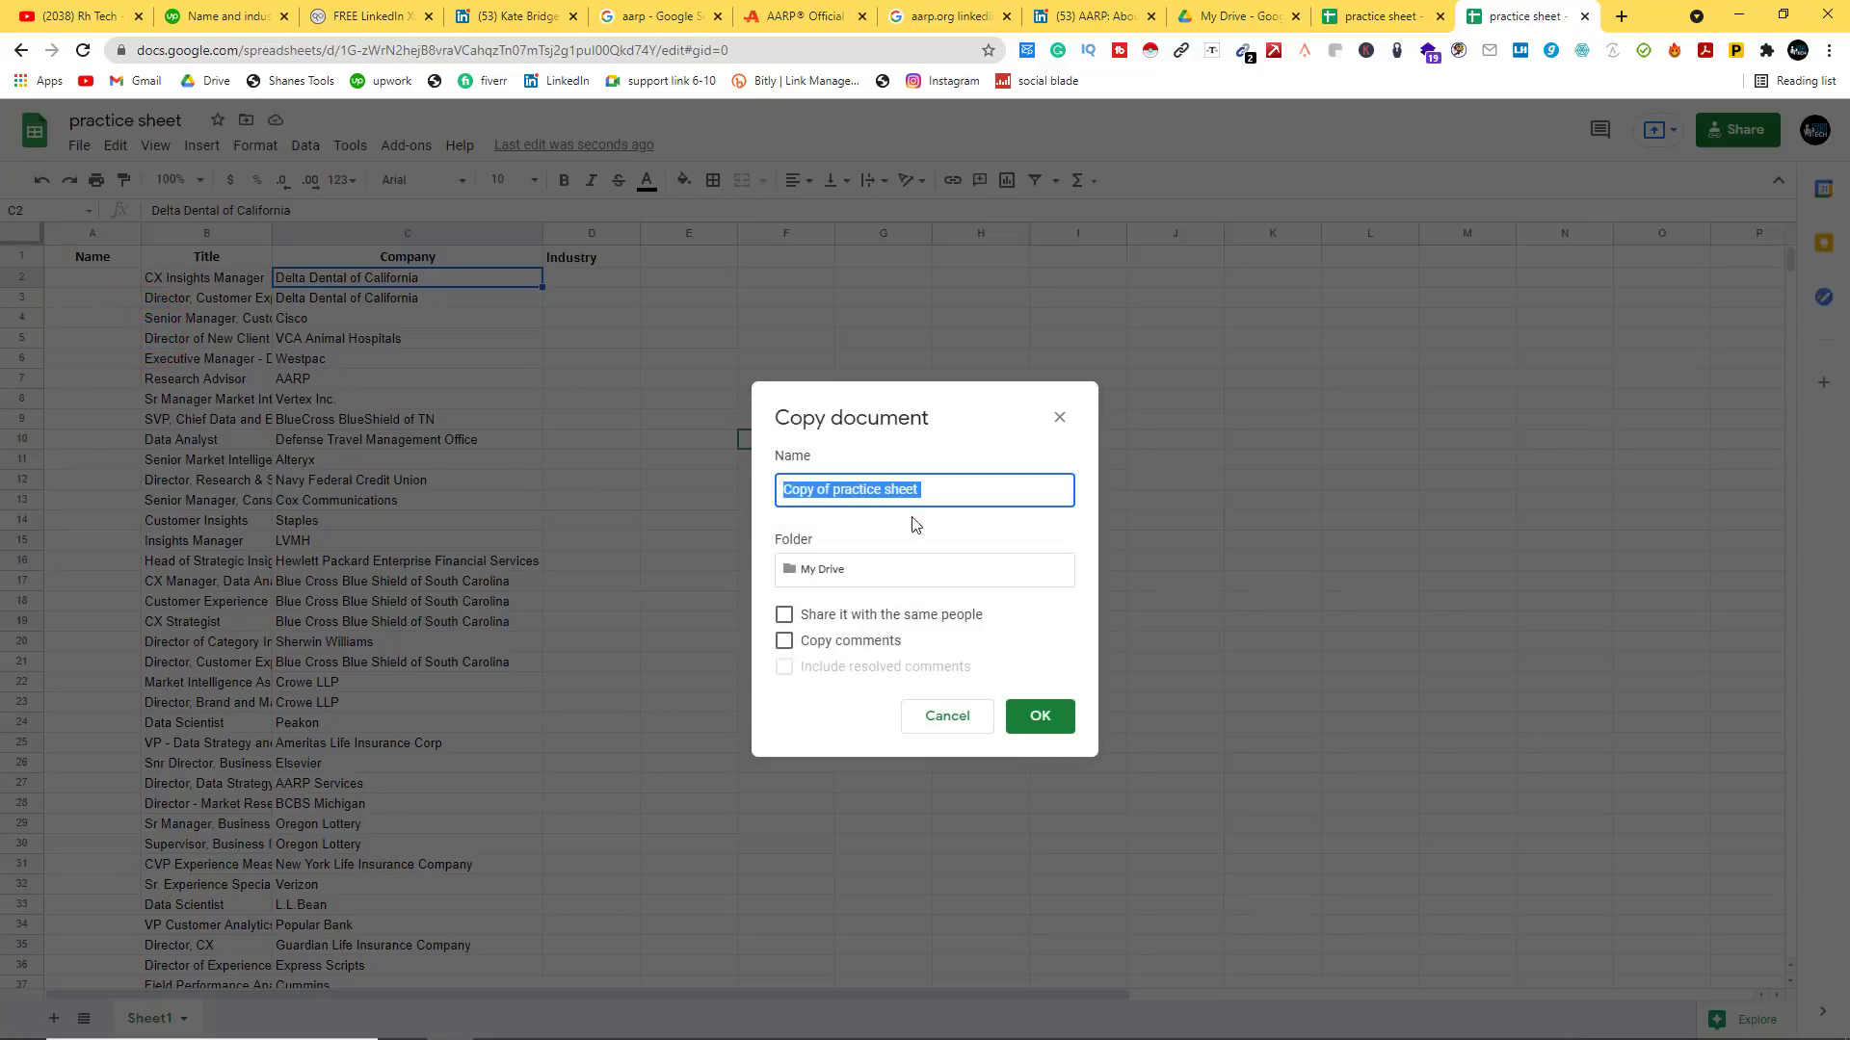
pyautogui.click(1049, 718)
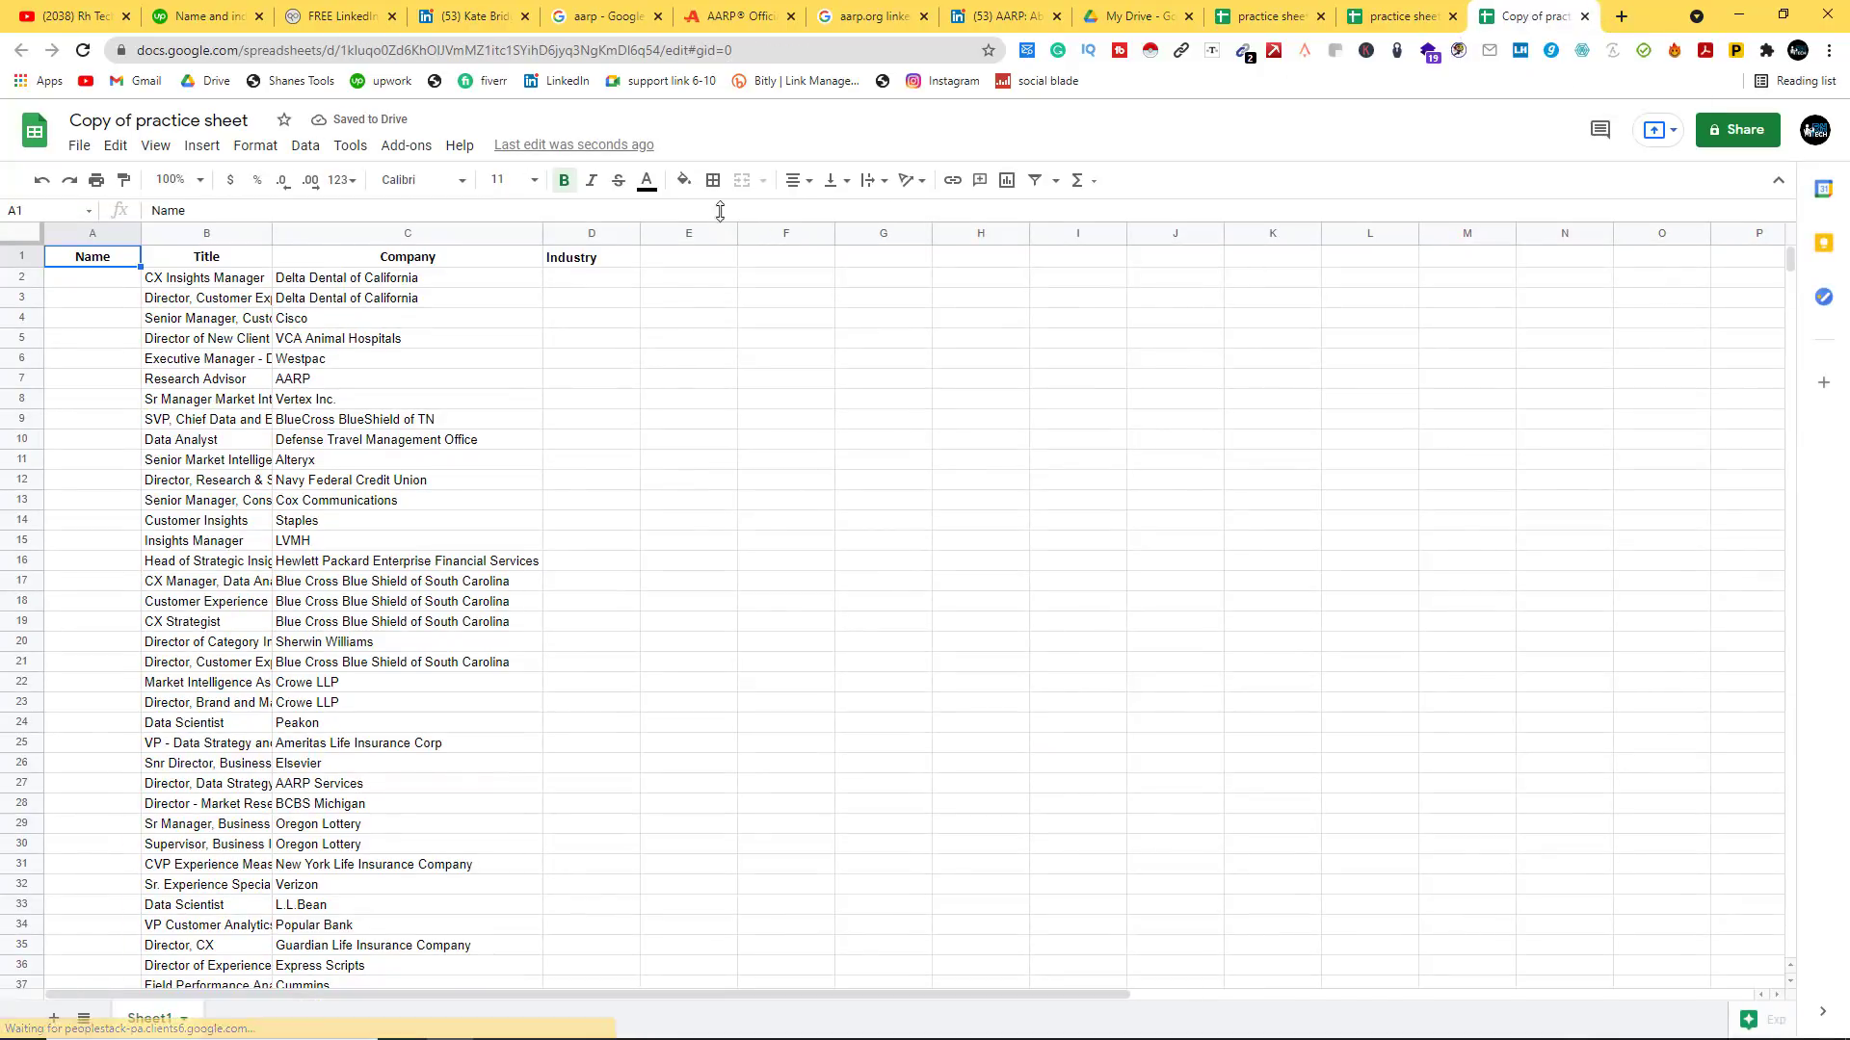
# Step: Review the original practice sheet's file options and return to the copied spreadsheet
pyautogui.hotkey('ctrl', 'shift', 'Tab')
pyautogui.click(78, 149)
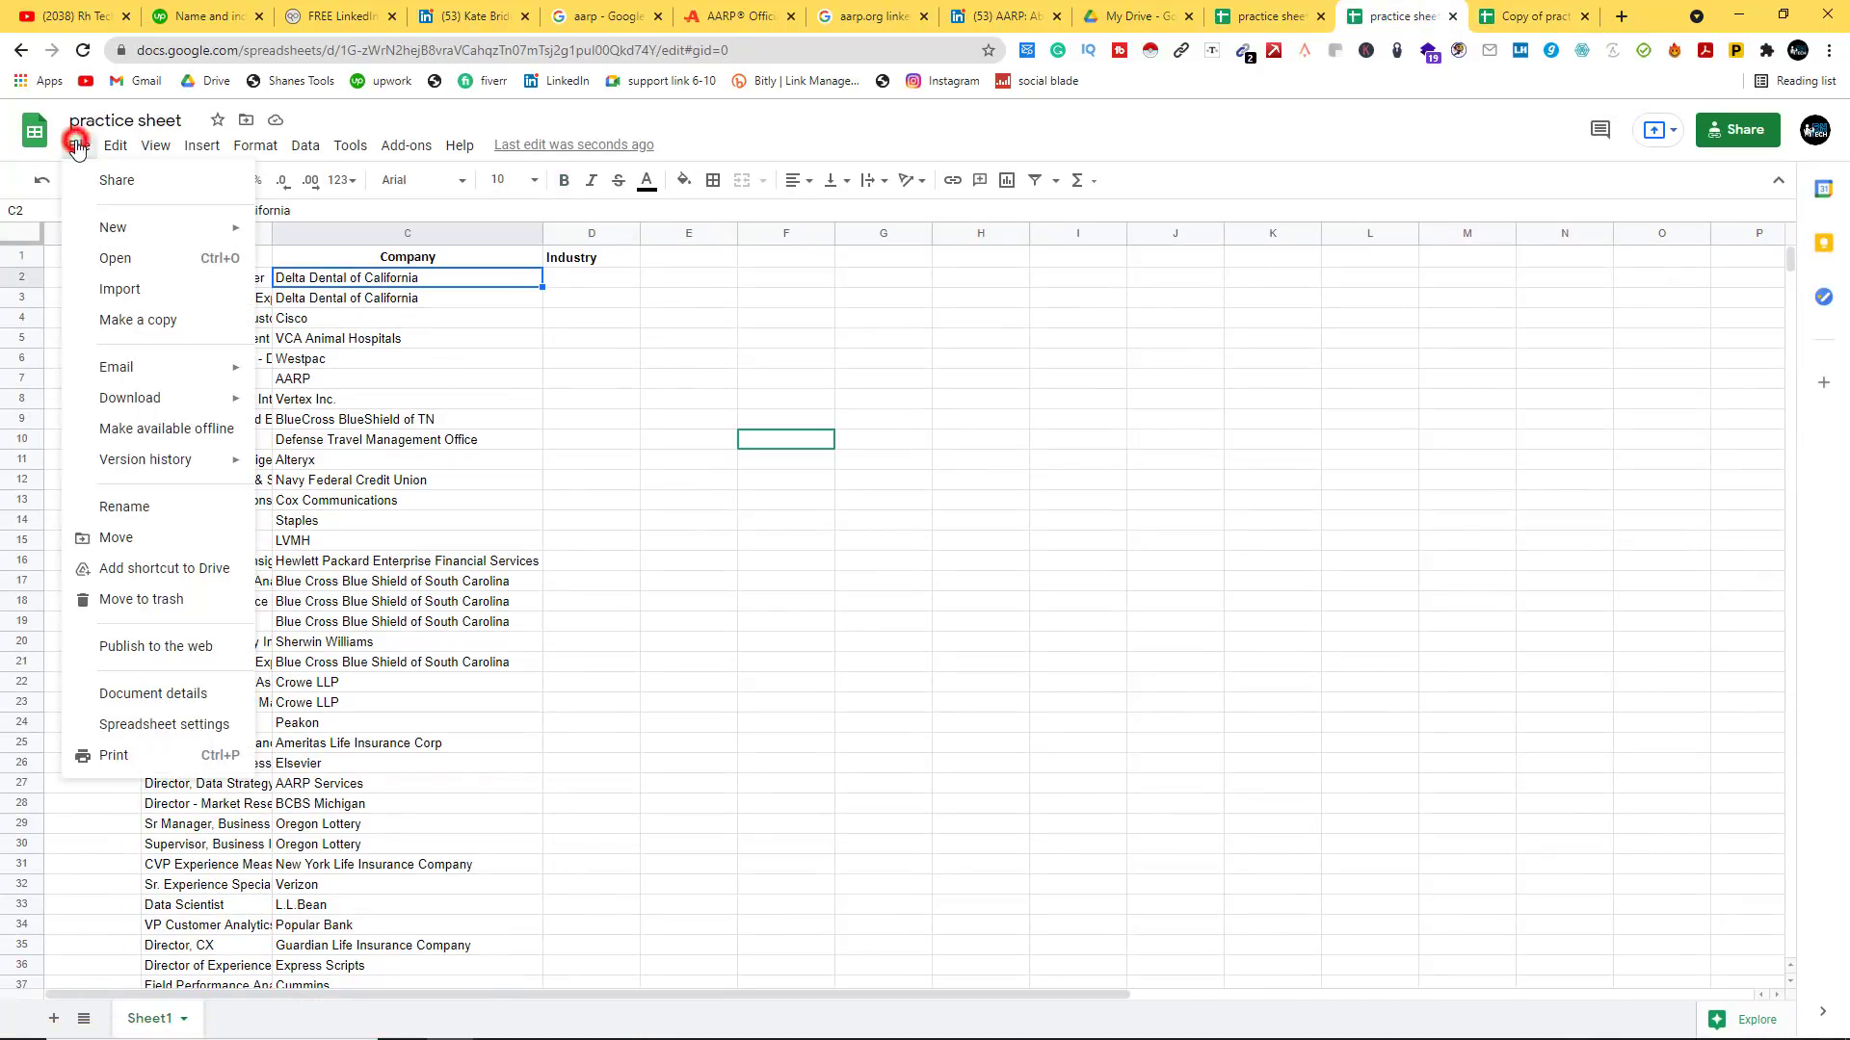
pyautogui.click(1531, 15)
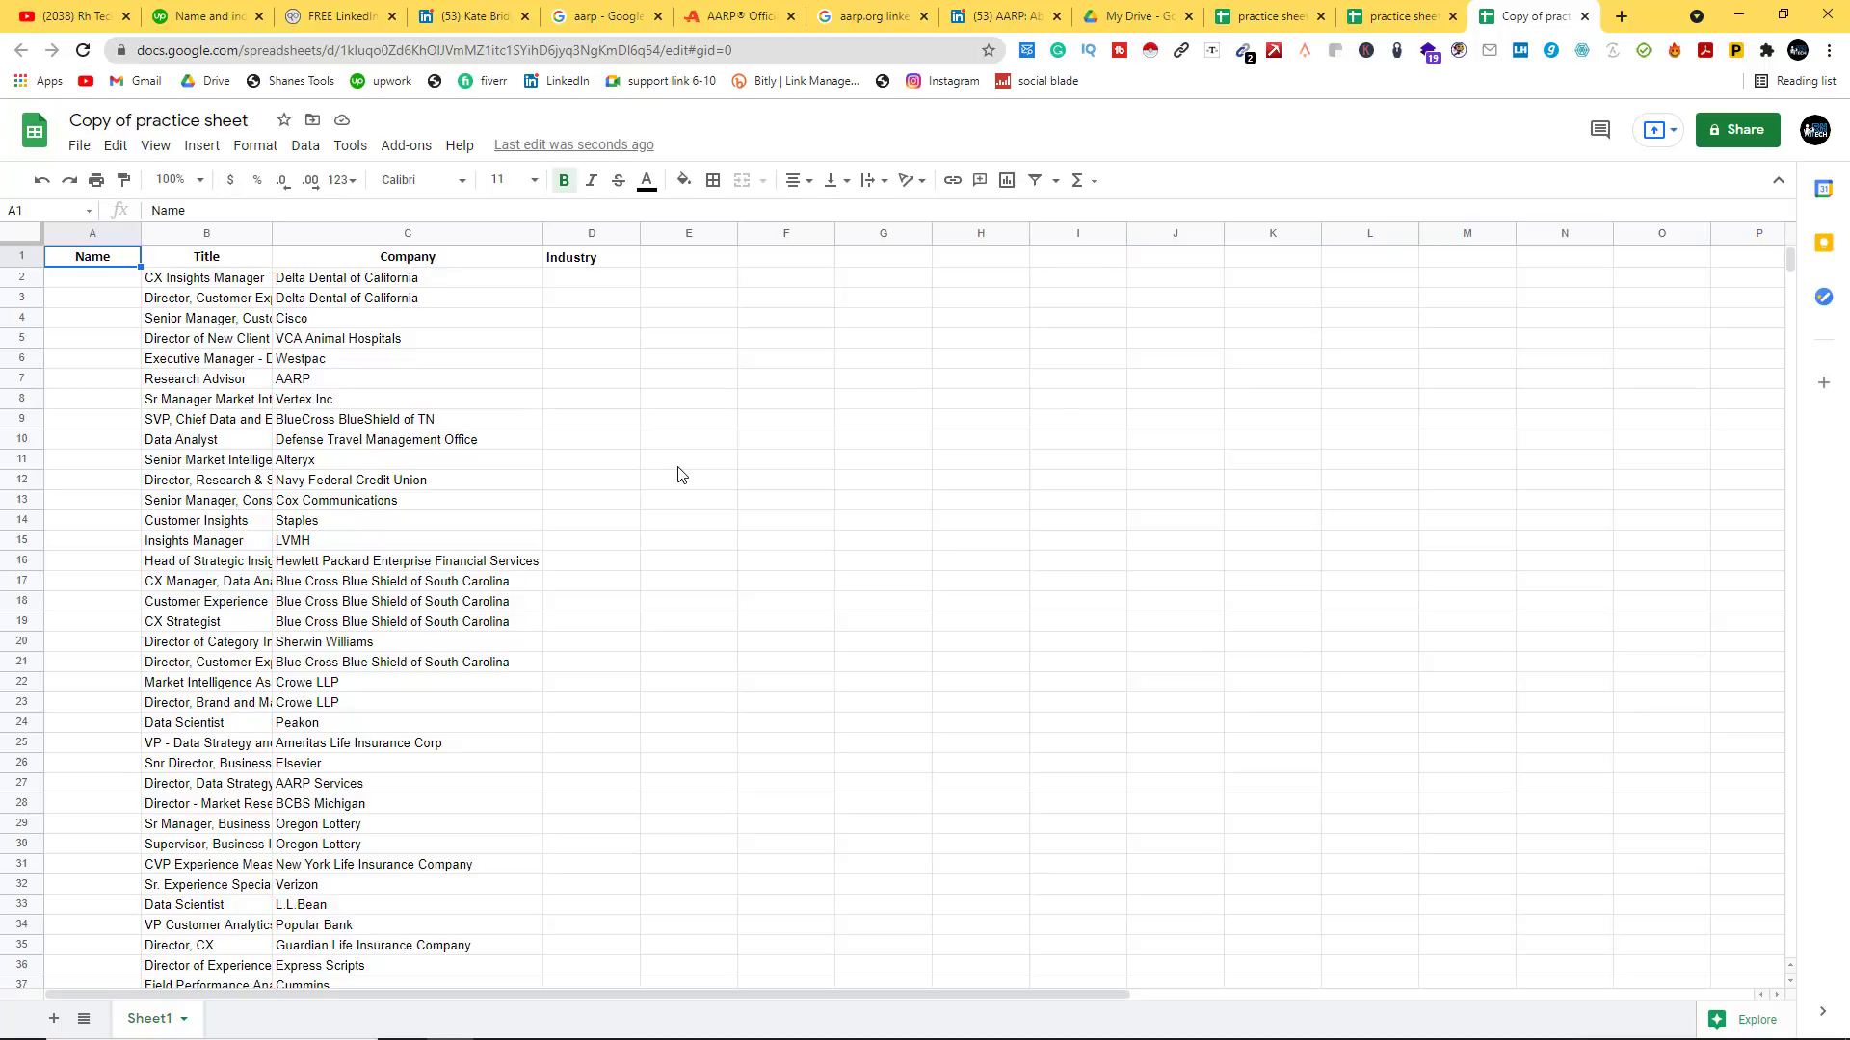
# Step: Switch to the Rh Tech channel on YouTube and browse its uploaded videos and created playlists
pyautogui.click(72, 16)
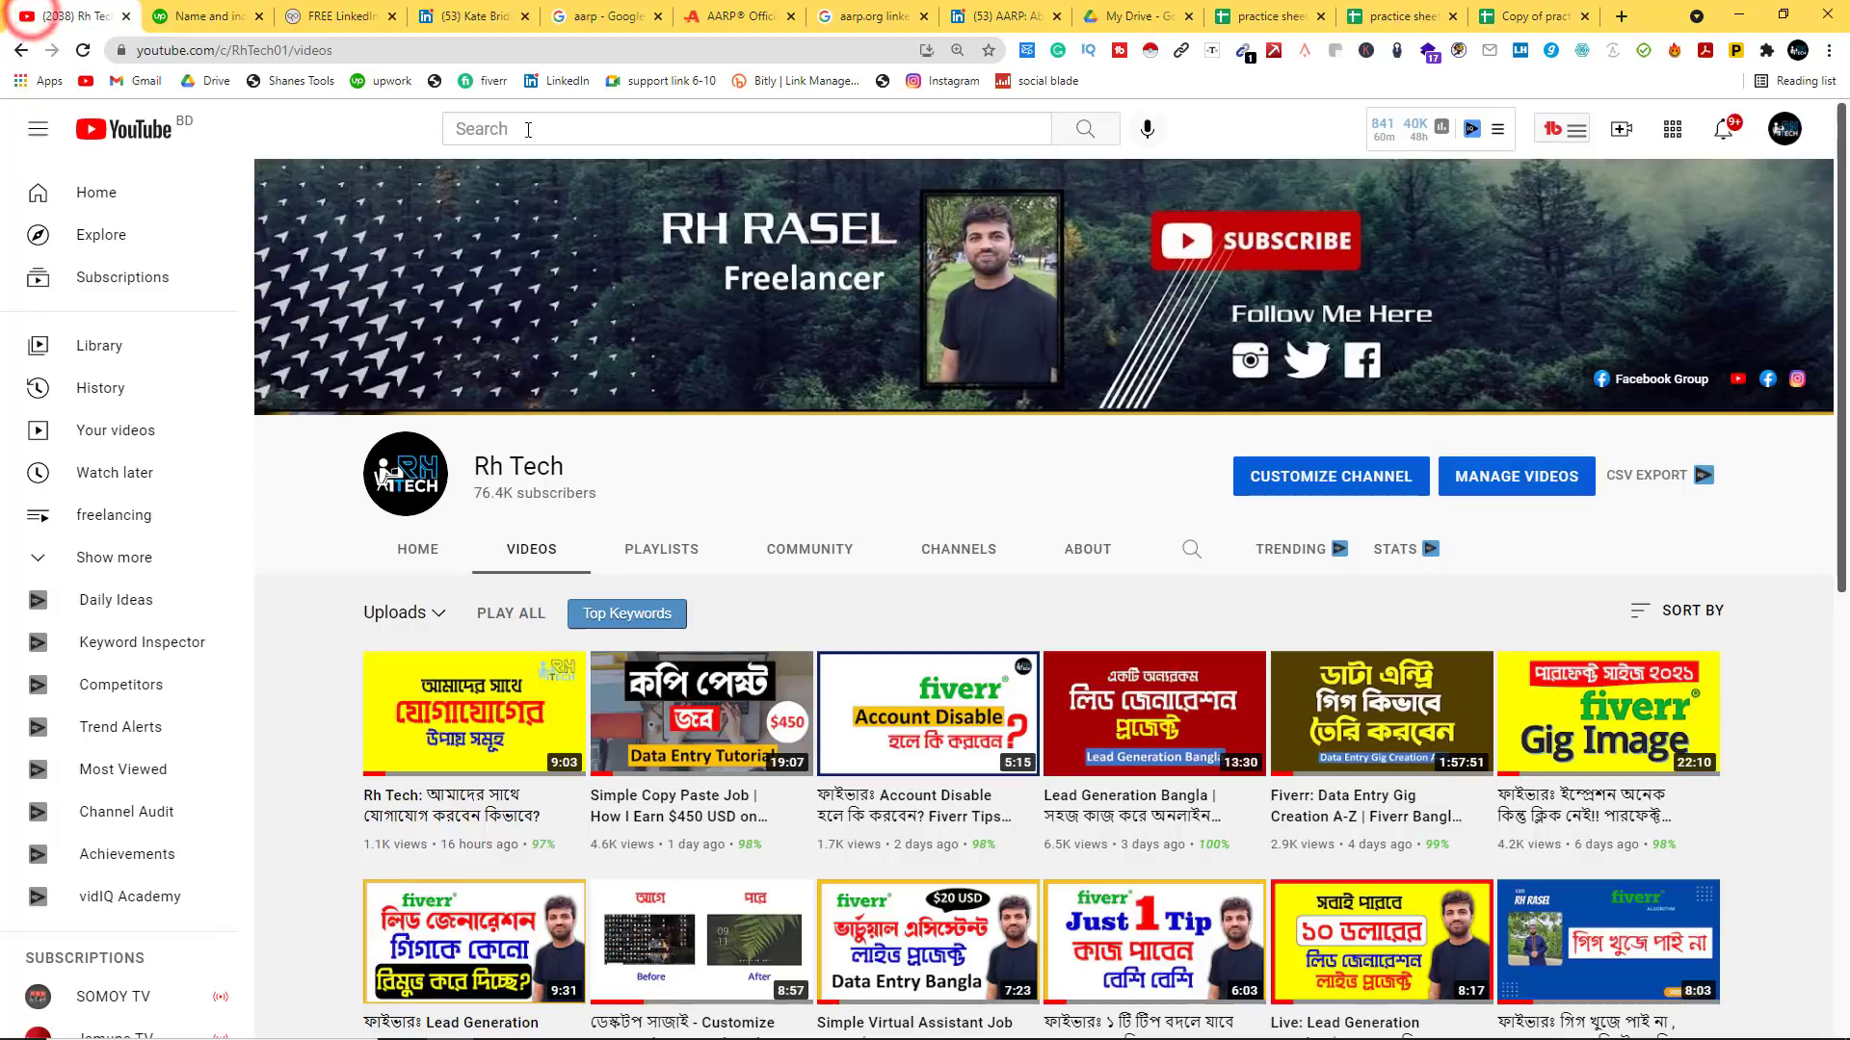
pyautogui.scroll(-7, 1323, 420)
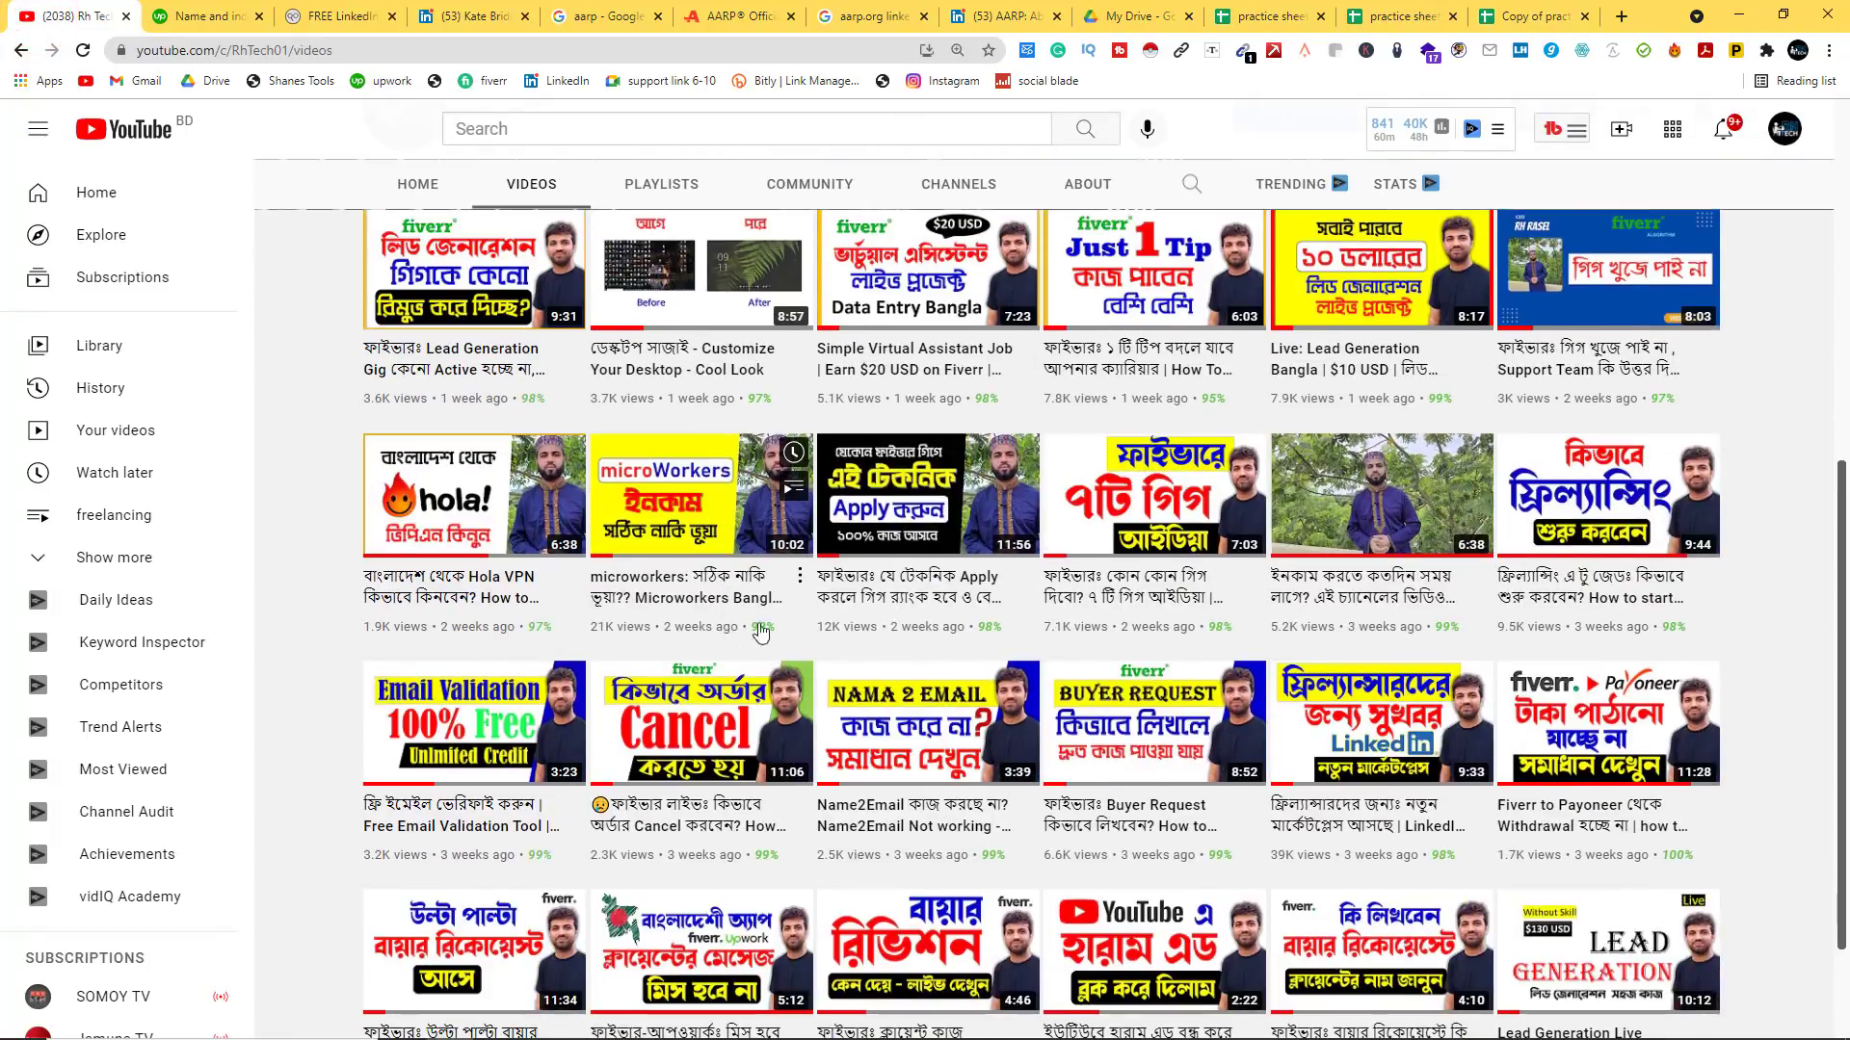
pyautogui.scroll(7, 582, 584)
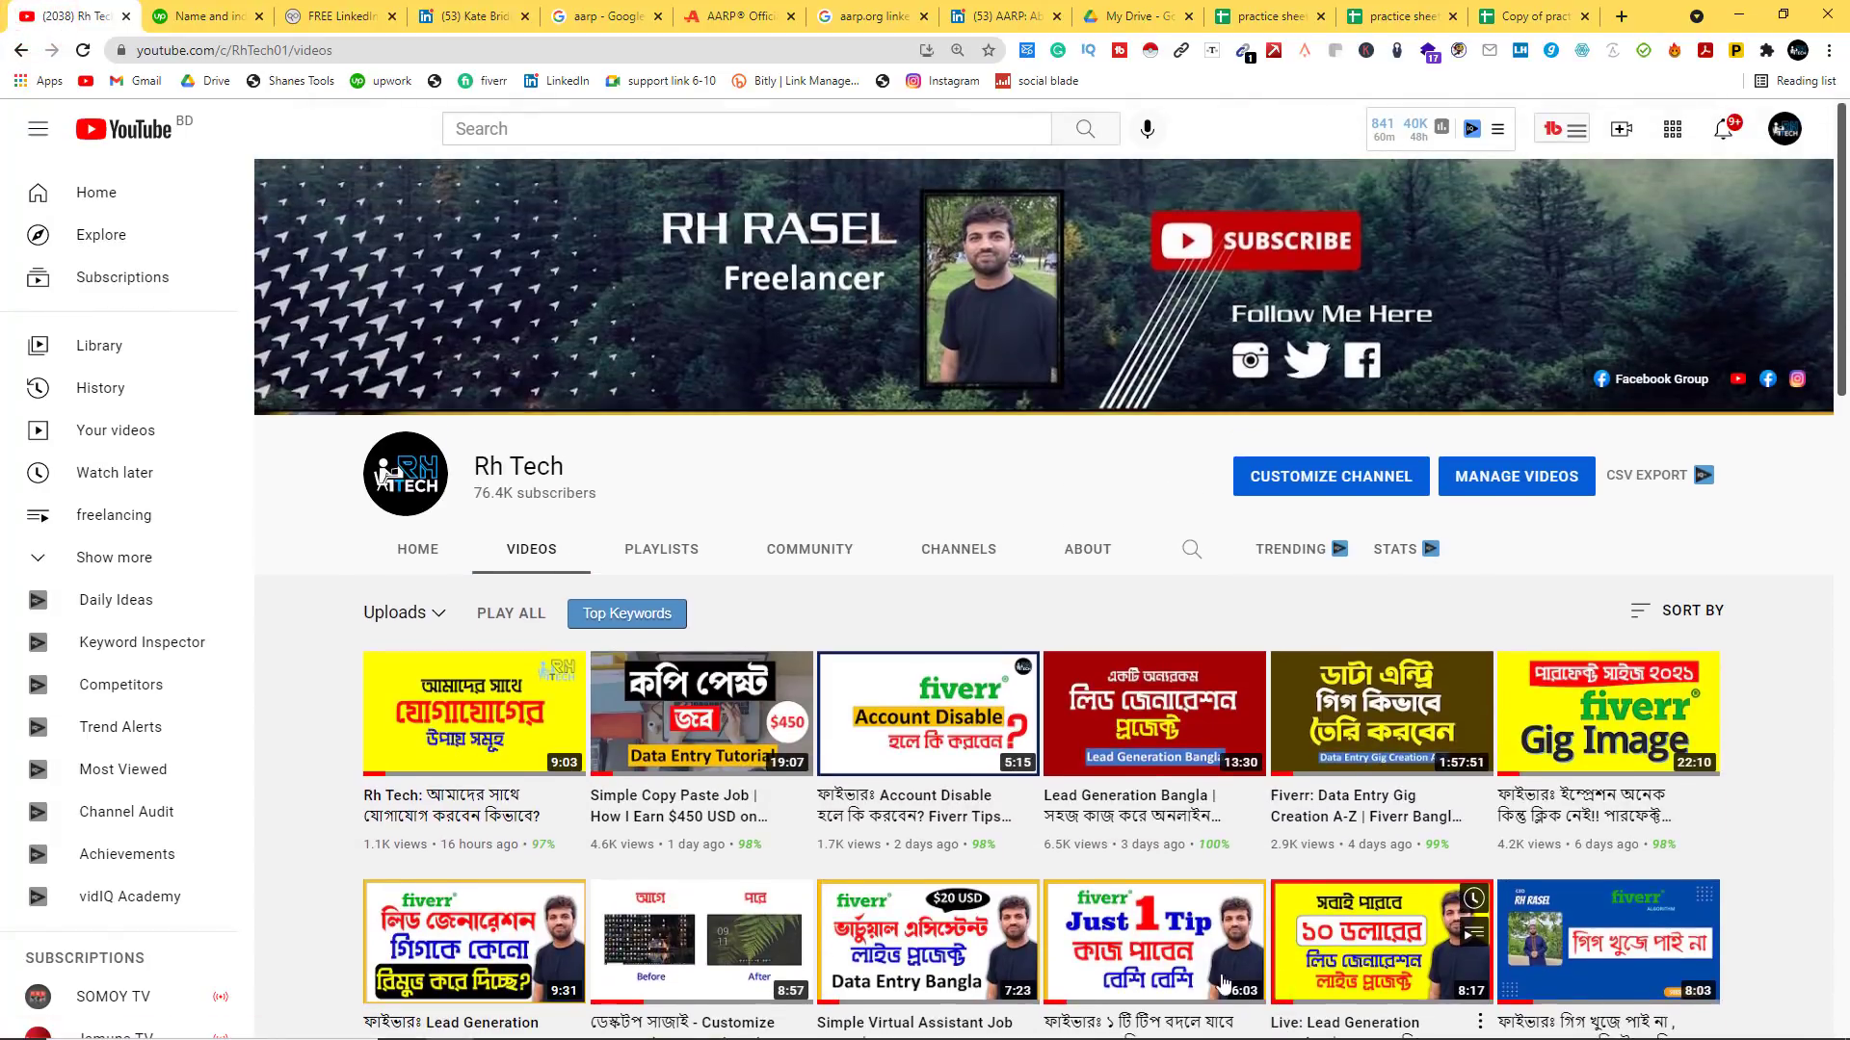
pyautogui.click(661, 548)
pyautogui.scroll(-6, 673, 540)
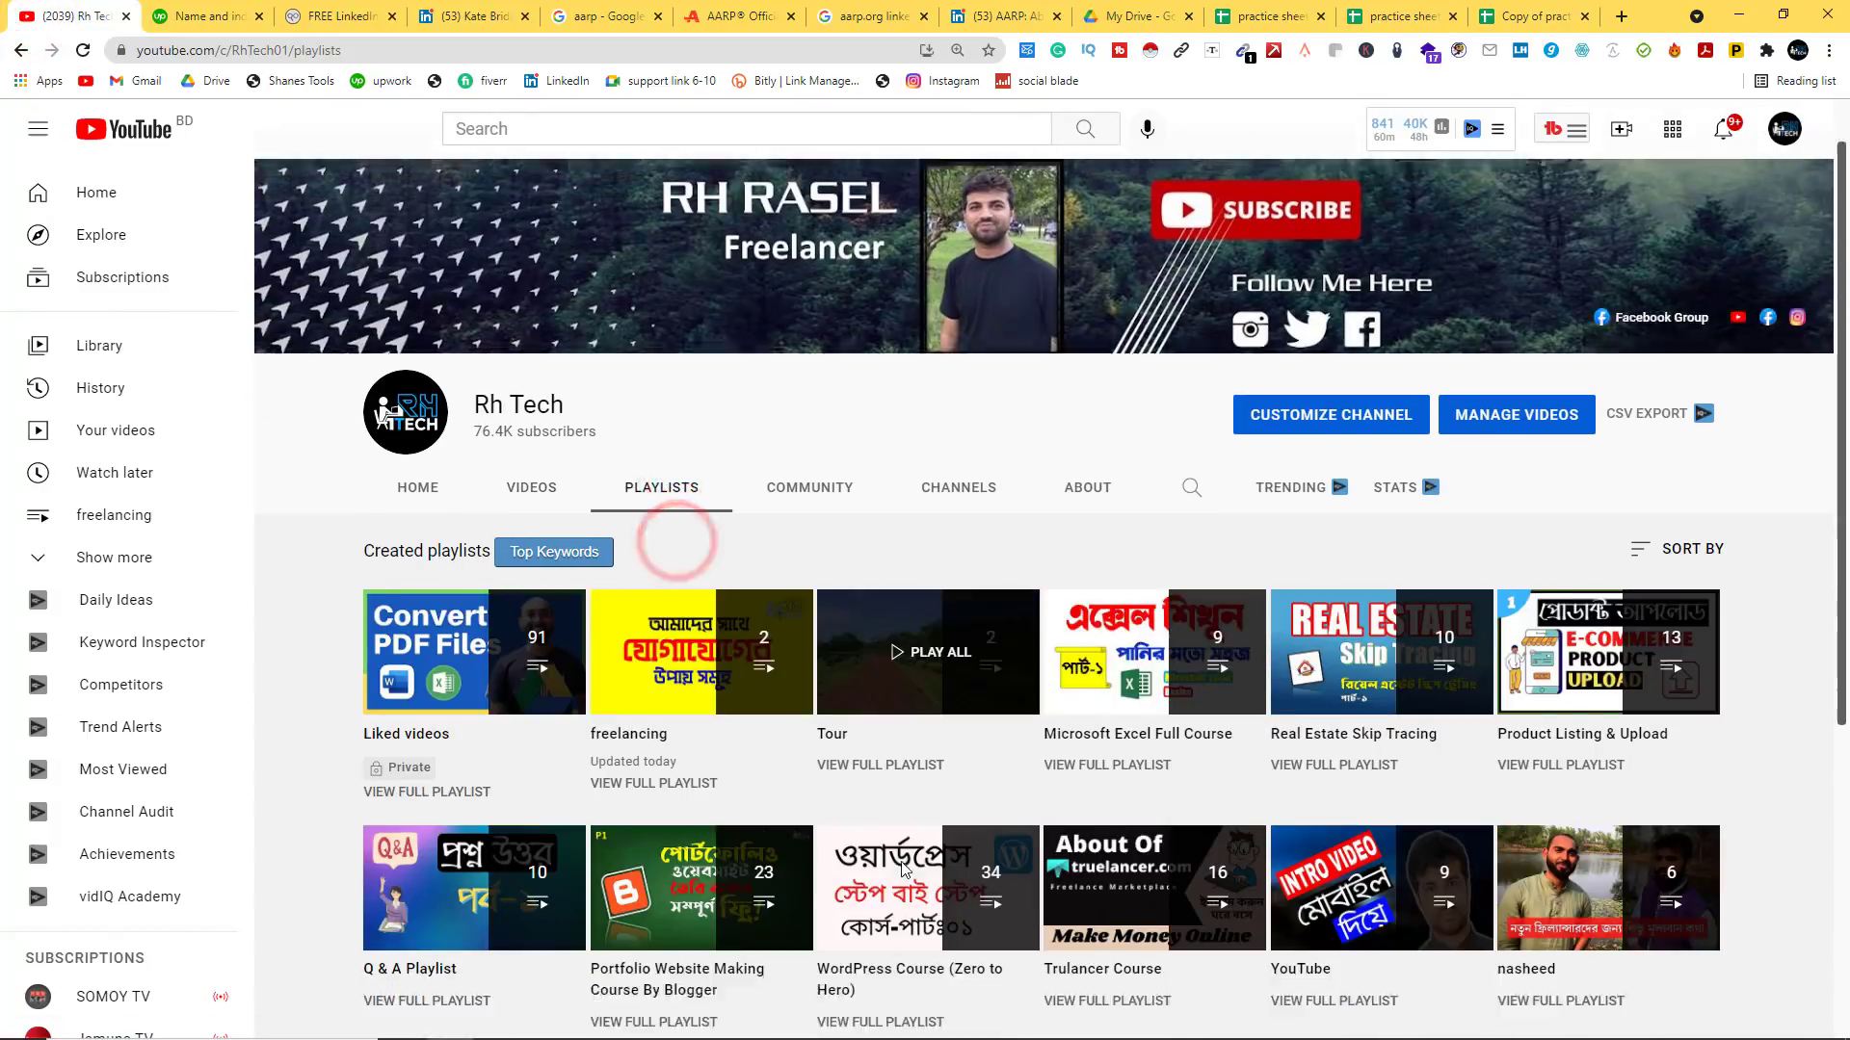